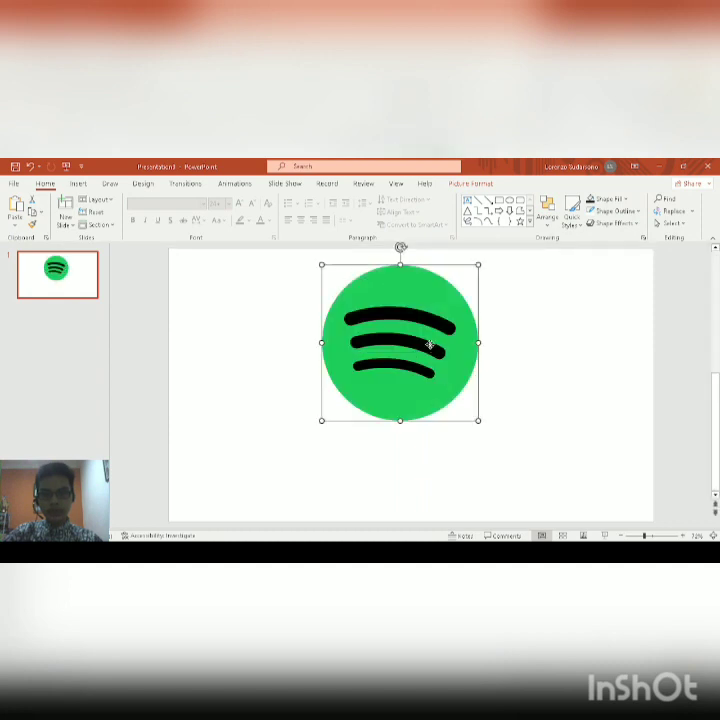
- Move the Spotify logo picture down to the middle of the slide
left_click_drag(429, 344, 435, 386)
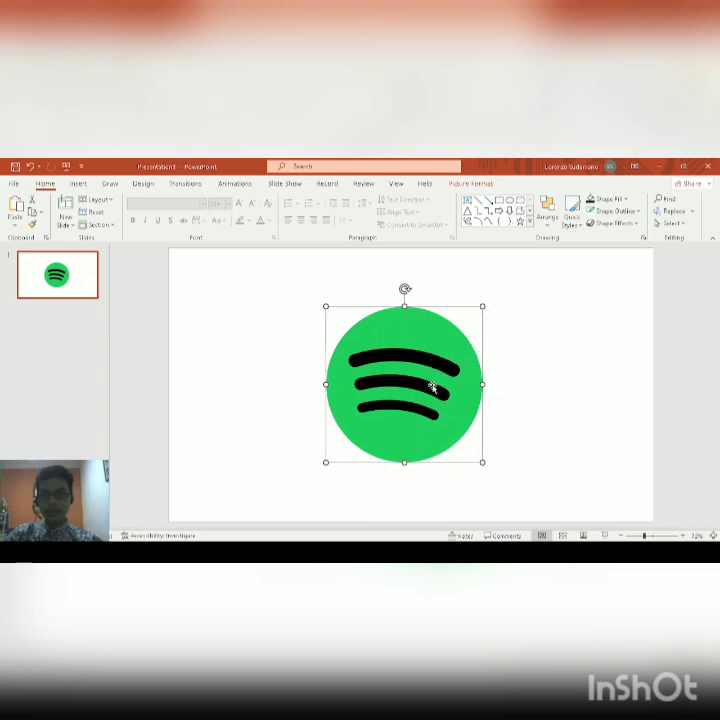
left_click(476, 218)
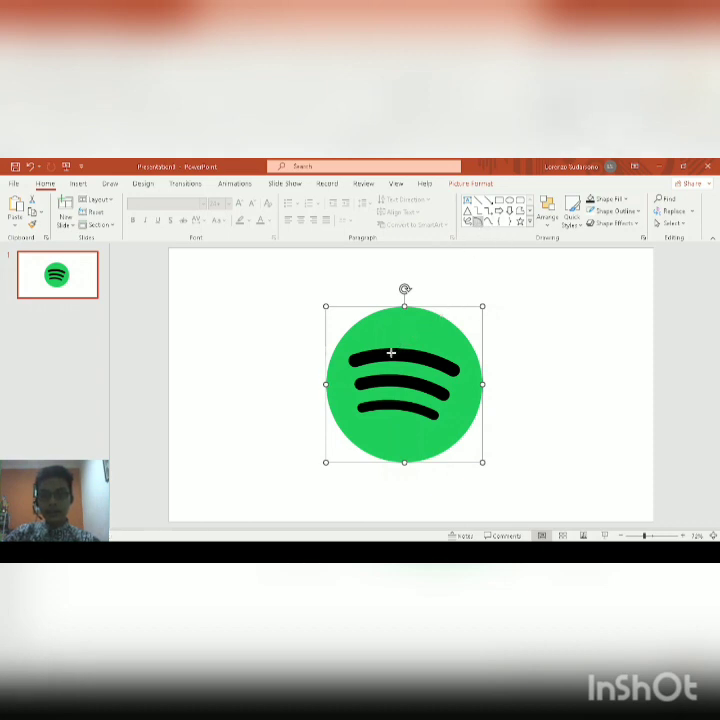
mouse_move(408, 355)
left_mouse_down()
mouse_move(447, 392)
mouse_move(431, 360)
mouse_move(380, 342)
mouse_move(340, 366)
mouse_move(269, 358)
left_mouse_up()
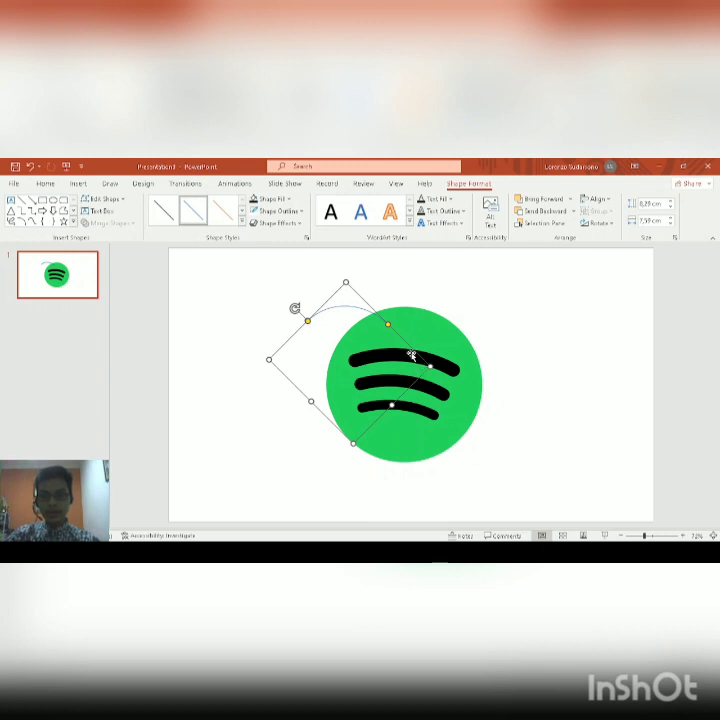
key("Escape")
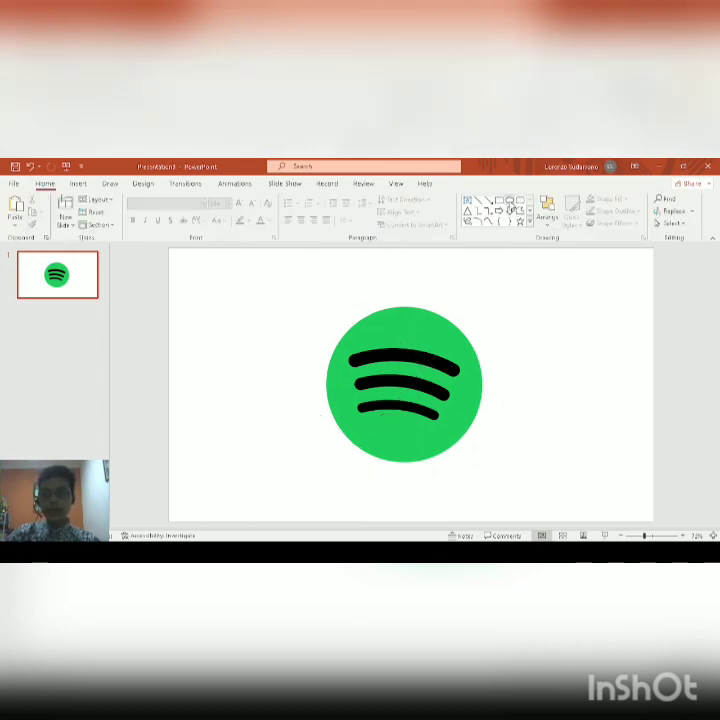
- Draw an oval over the logo's upper bars and stretch it to about 2.54 cm high by 8.2 cm wide
left_click(509, 201)
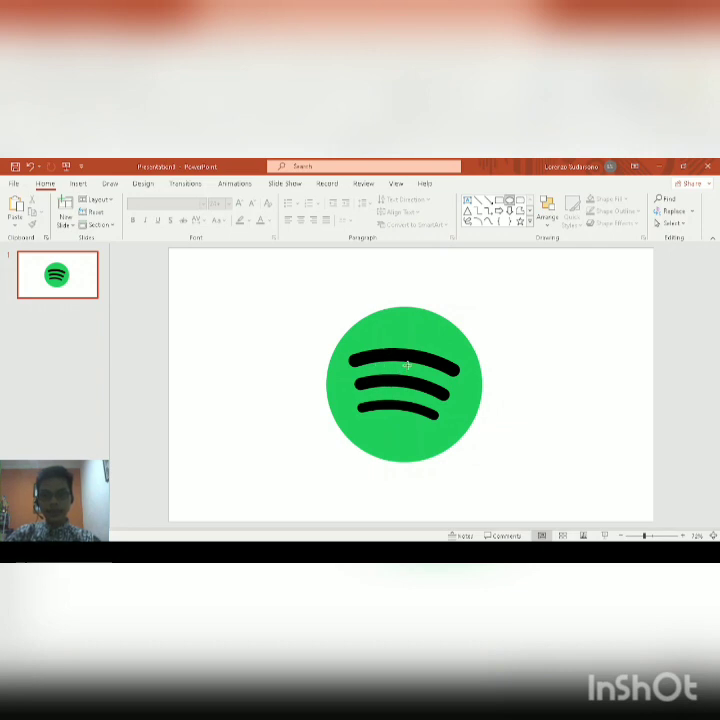
mouse_move(407, 365)
left_mouse_down()
mouse_move(440, 398)
mouse_move(415, 375)
left_mouse_up()
scroll(415, 374, "up", 15)
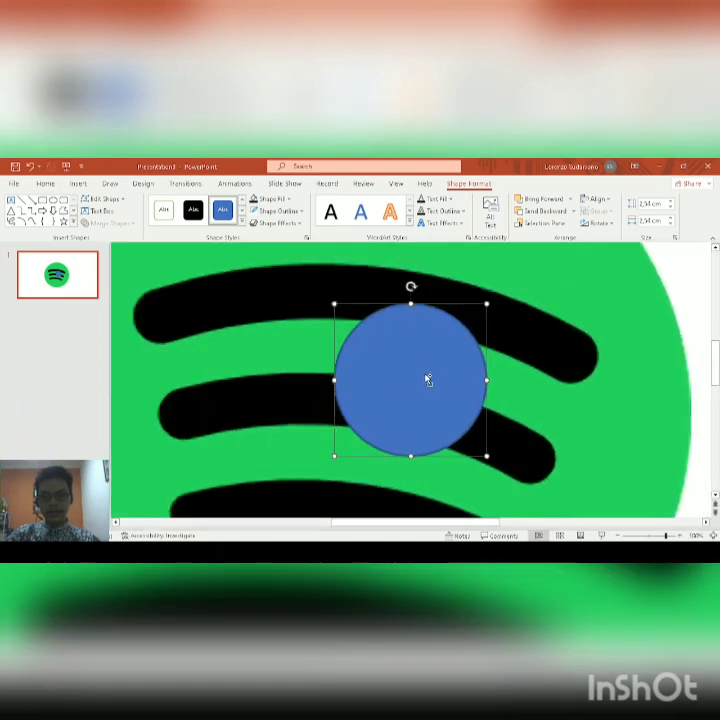
scroll(427, 379, "down", 8)
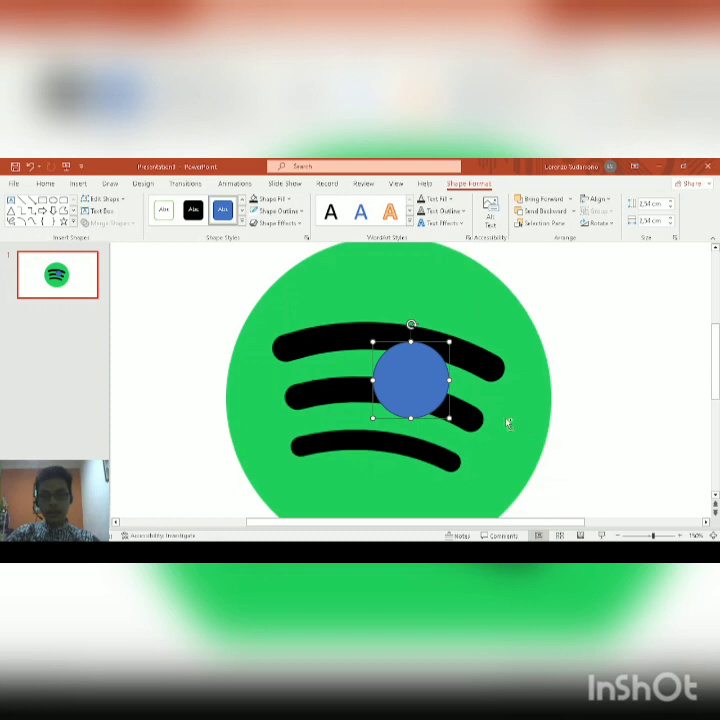
left_click_drag(428, 397, 394, 376)
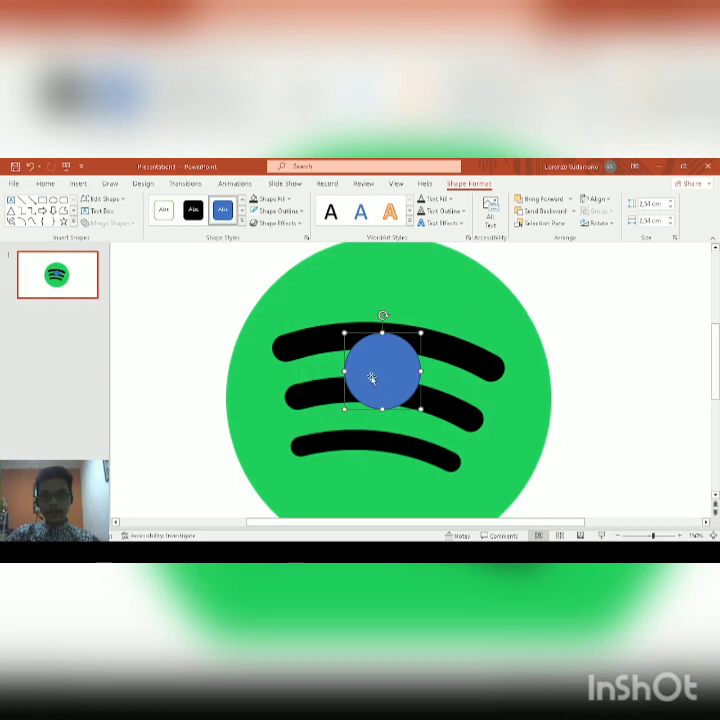
left_click_drag(343, 371, 264, 376)
left_click_drag(420, 372, 509, 390)
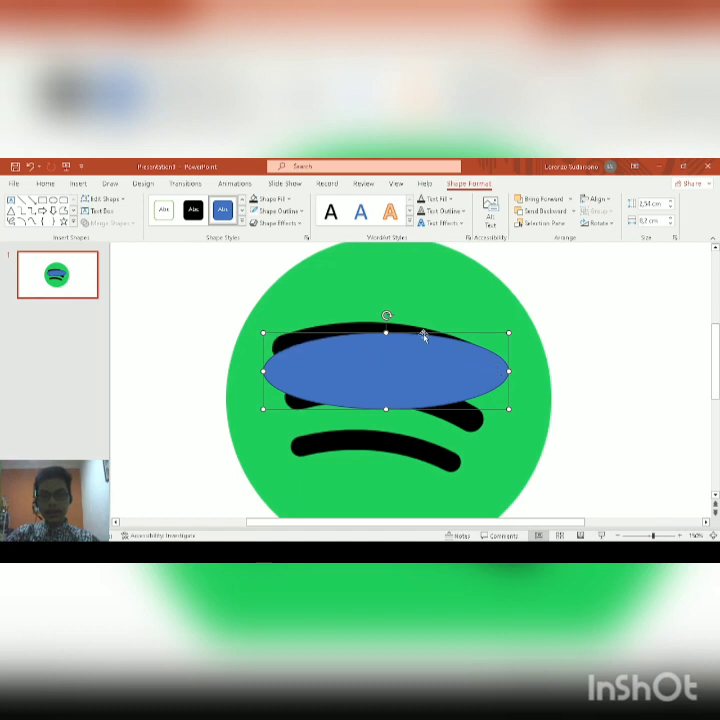
- Tilt the oval slightly clockwise to match the top black bar and adjust its height to about 2.61 cm
left_click_drag(387, 314, 392, 316)
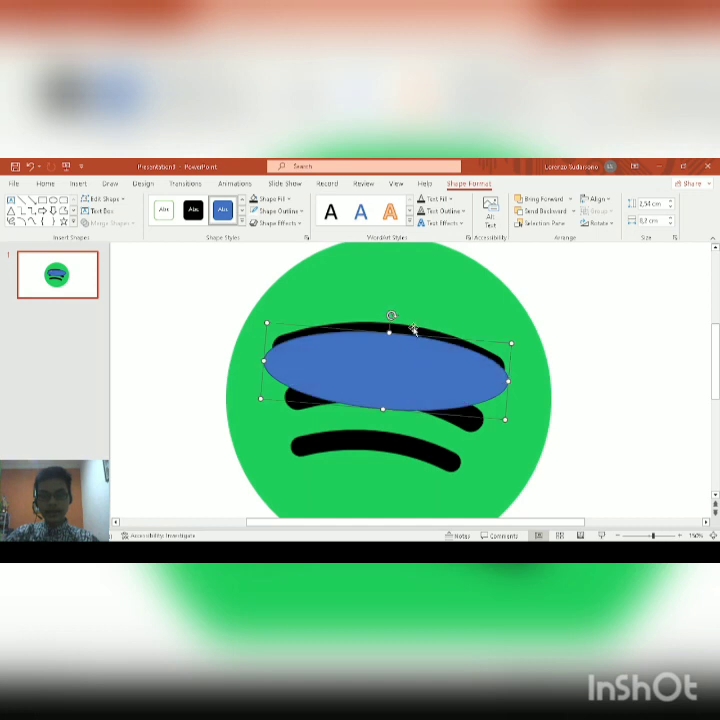
mouse_move(390, 354)
left_mouse_down()
mouse_move(391, 362)
mouse_move(396, 336)
left_mouse_up()
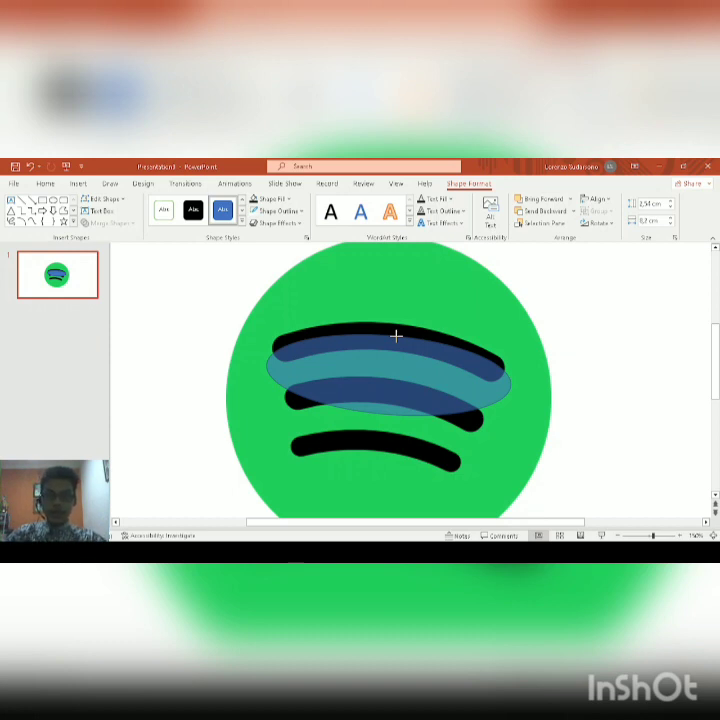
left_click_drag(396, 336, 396, 336)
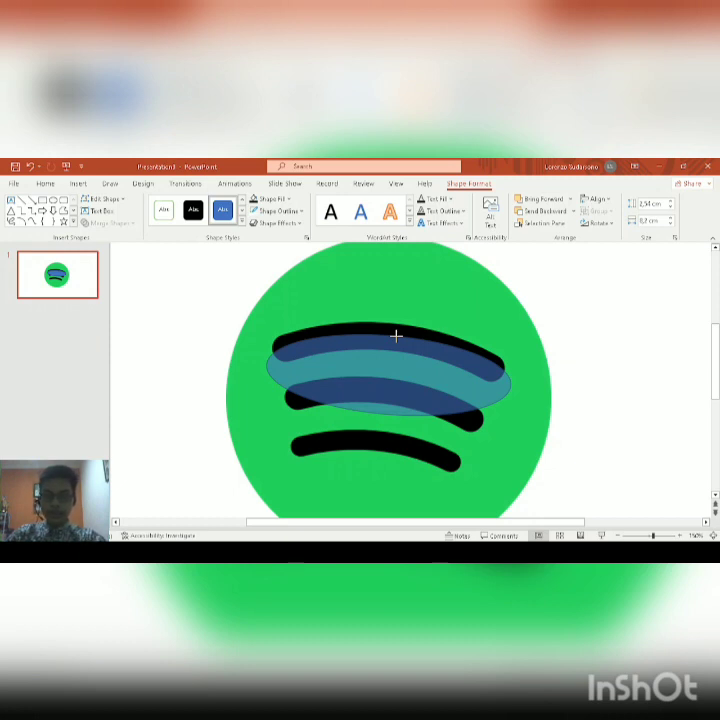
left_click_drag(396, 336, 396, 336)
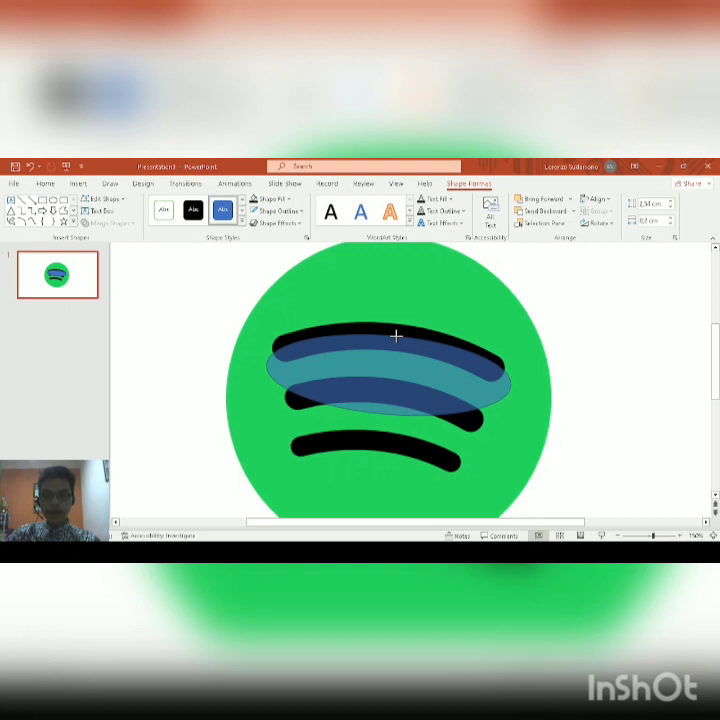
left_click_drag(396, 336, 396, 336)
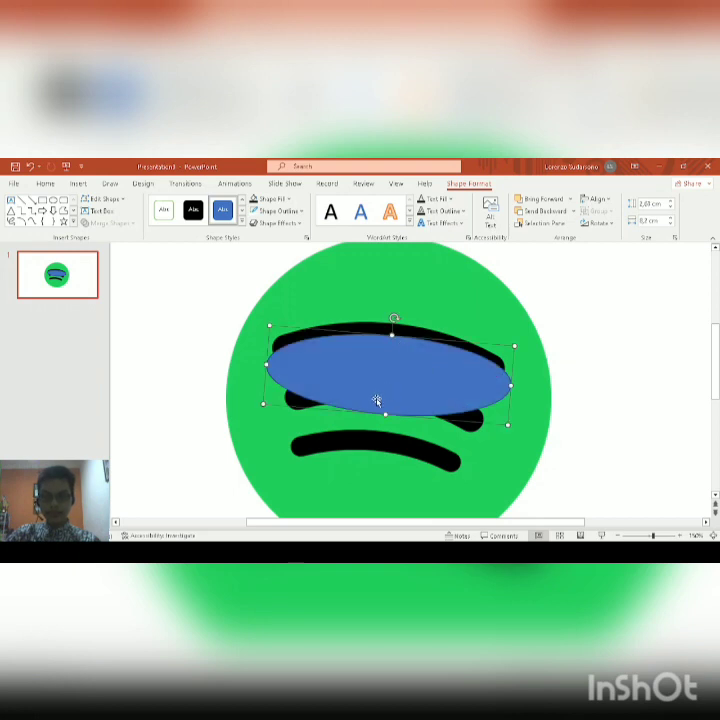
- Adjust the oval to about 3.2 cm high with a slightly greater clockwise tilt, and remove its fill
left_click_drag(386, 414, 384, 432)
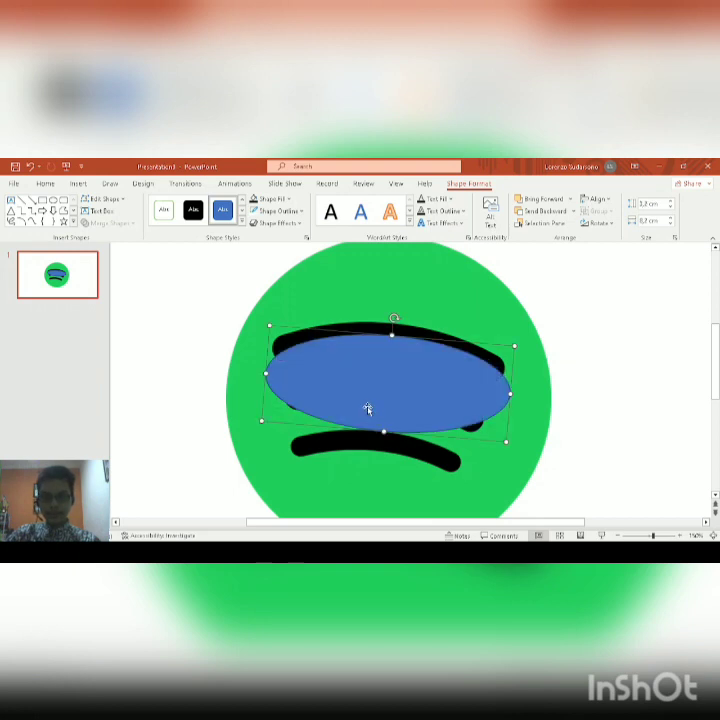
left_click_drag(395, 321, 399, 322)
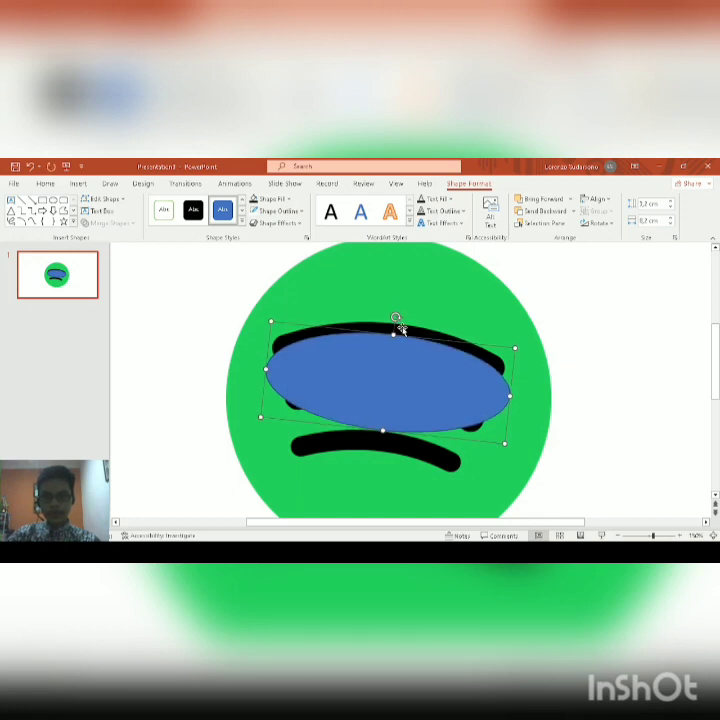
left_click_drag(392, 333, 392, 335)
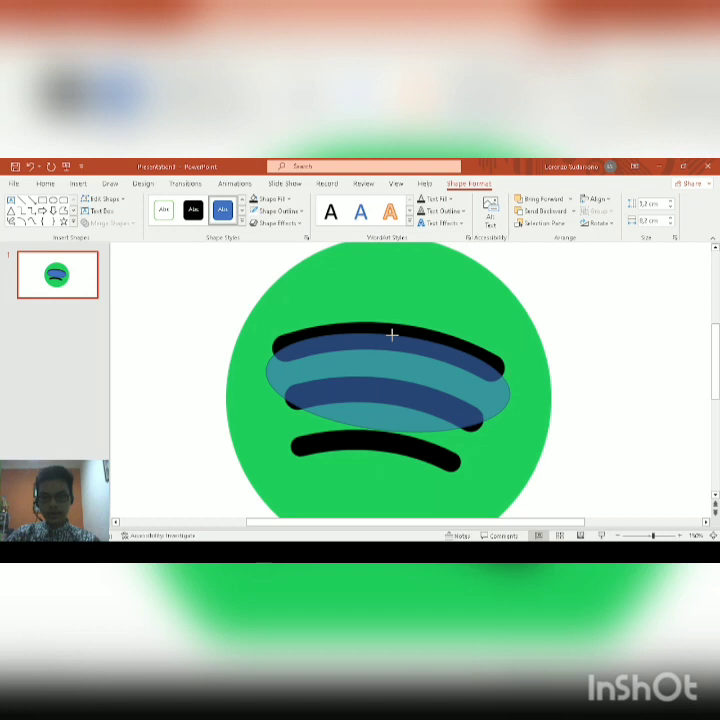
left_click_drag(392, 333, 391, 334)
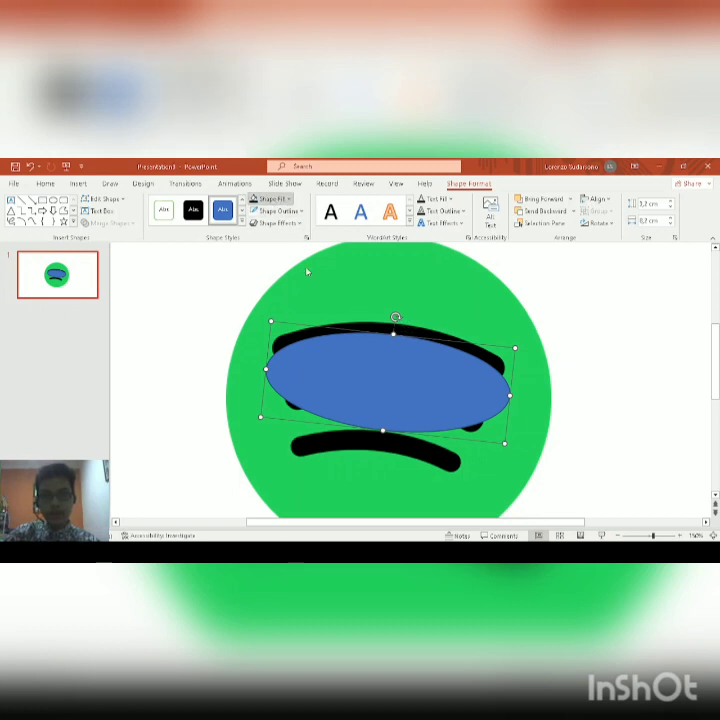
left_click(299, 317)
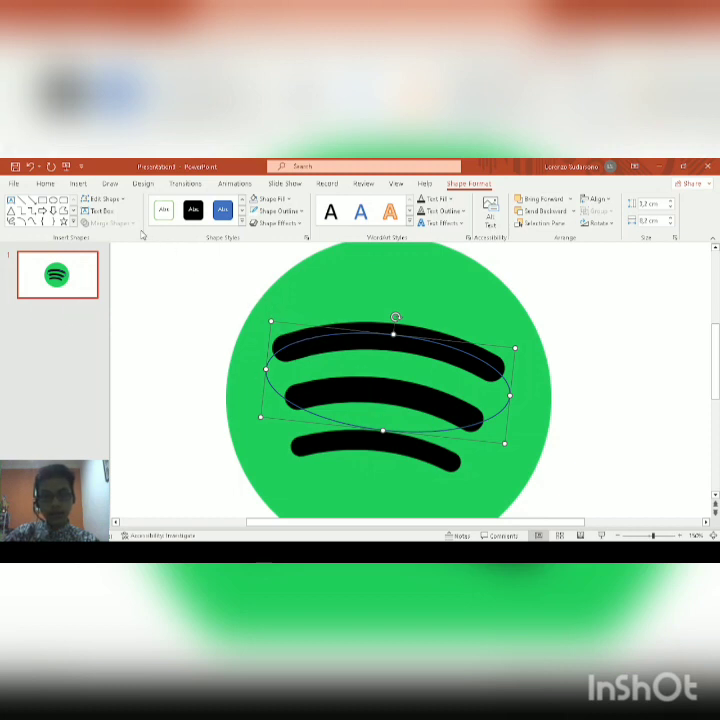
- Draw a rectangle about 4.75 cm high by 1.48 cm wide over the oval's left end and place a duplicate over its right end
left_click(90, 211)
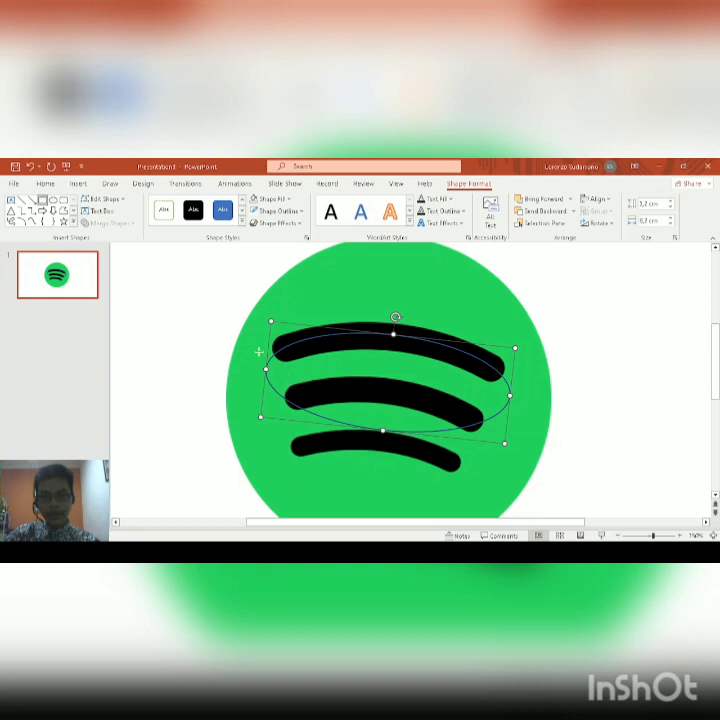
left_click_drag(241, 319, 289, 479)
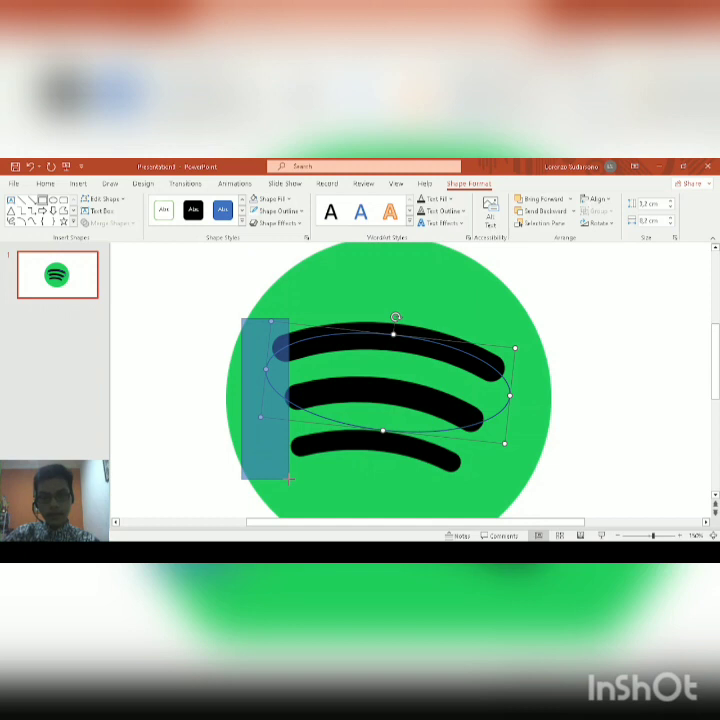
left_click_drag(289, 479, 289, 465)
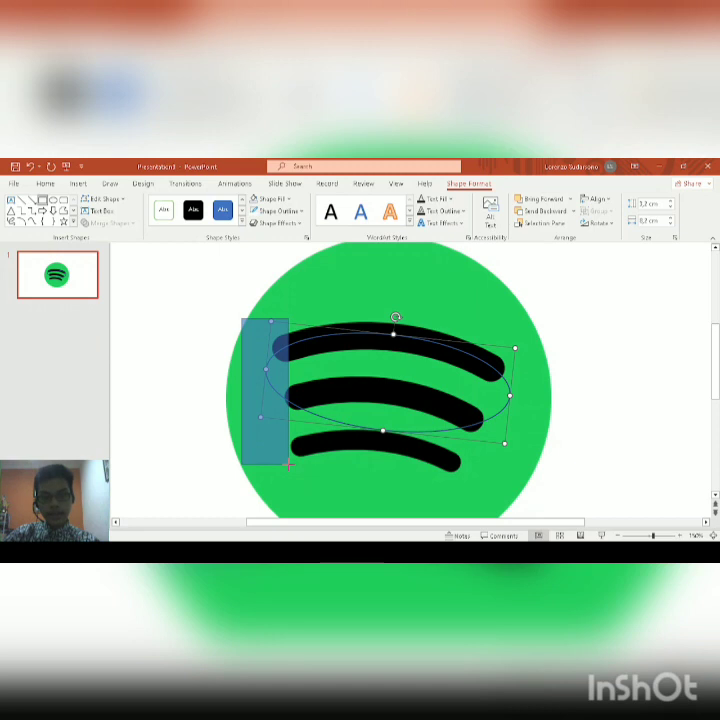
left_click_drag(288, 464, 286, 460)
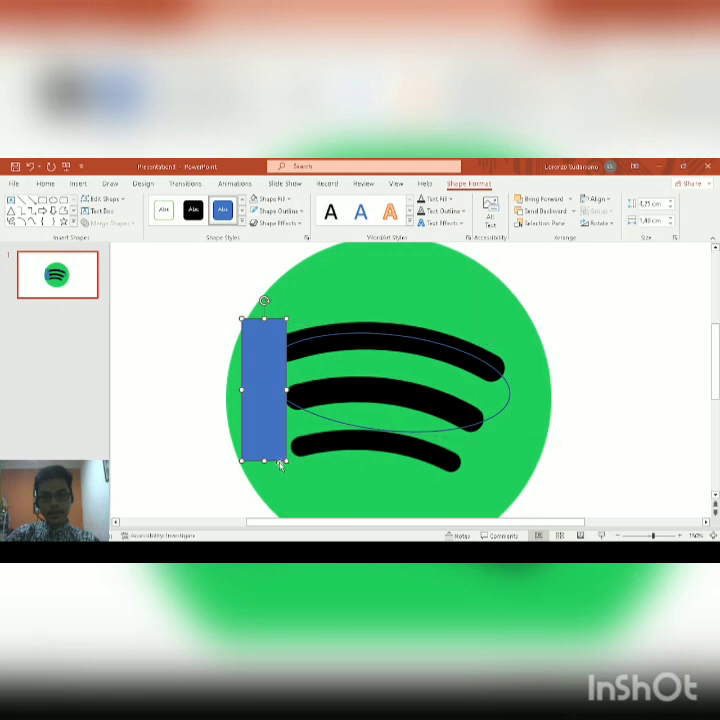
key("ctrl+d")
left_click_drag(275, 408, 513, 384)
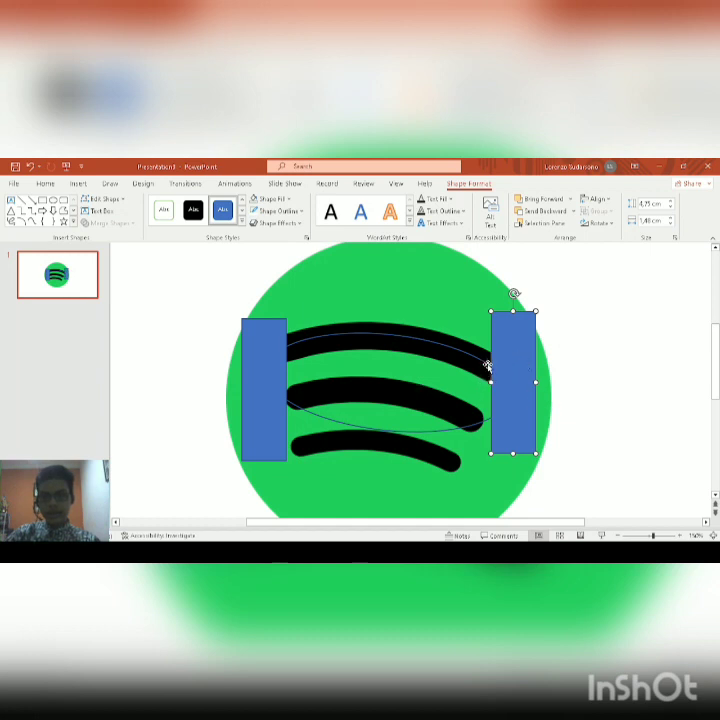
left_click(270, 370, "shift")
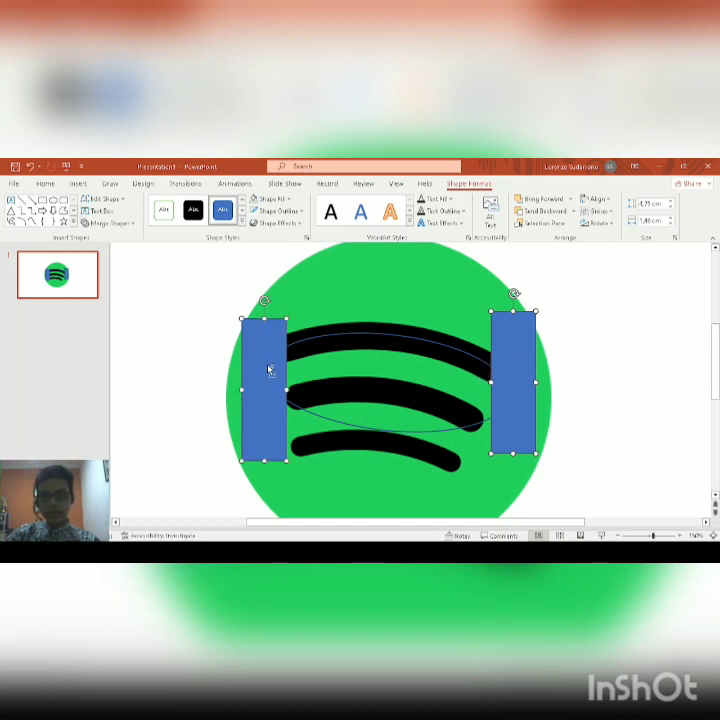
left_click(398, 340, "shift")
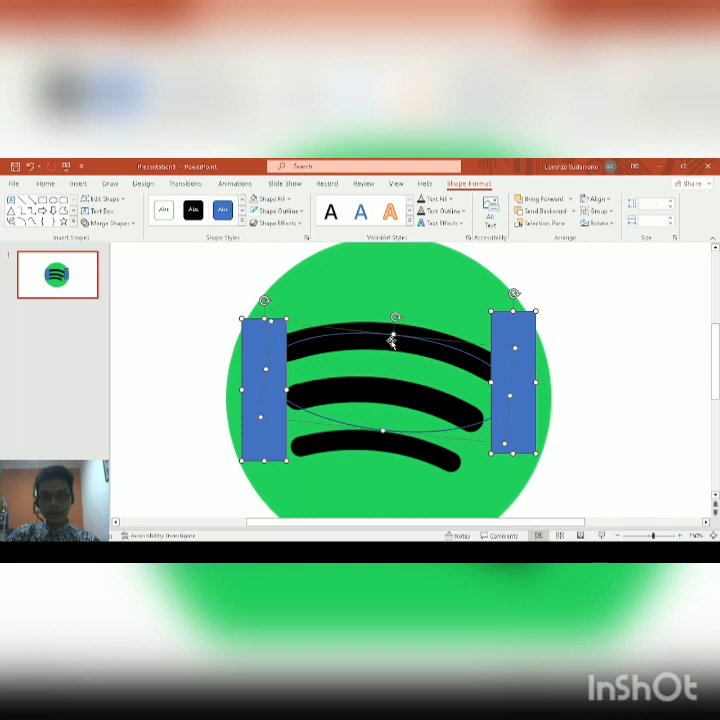
left_click(611, 338)
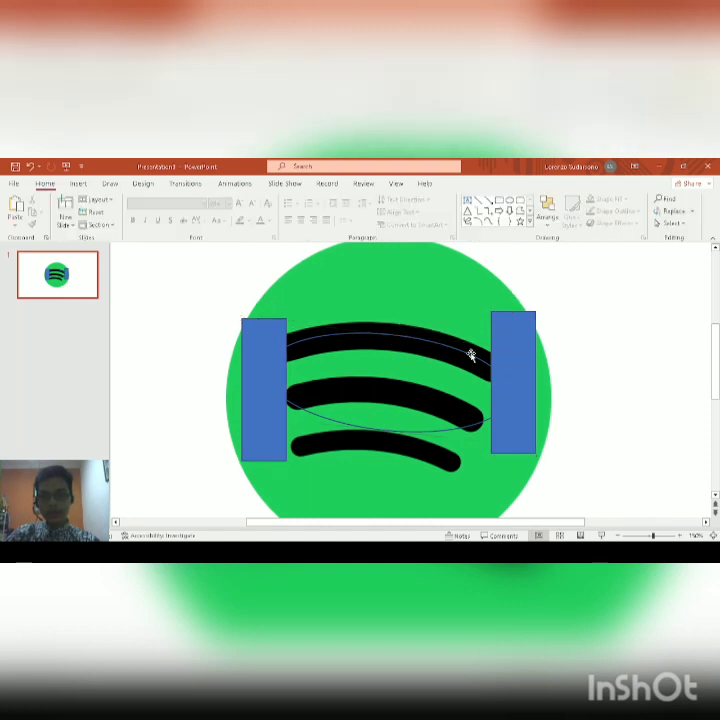
- Subtract the two rectangles from the unfilled oval to cut off its left and right ends
left_click(469, 358)
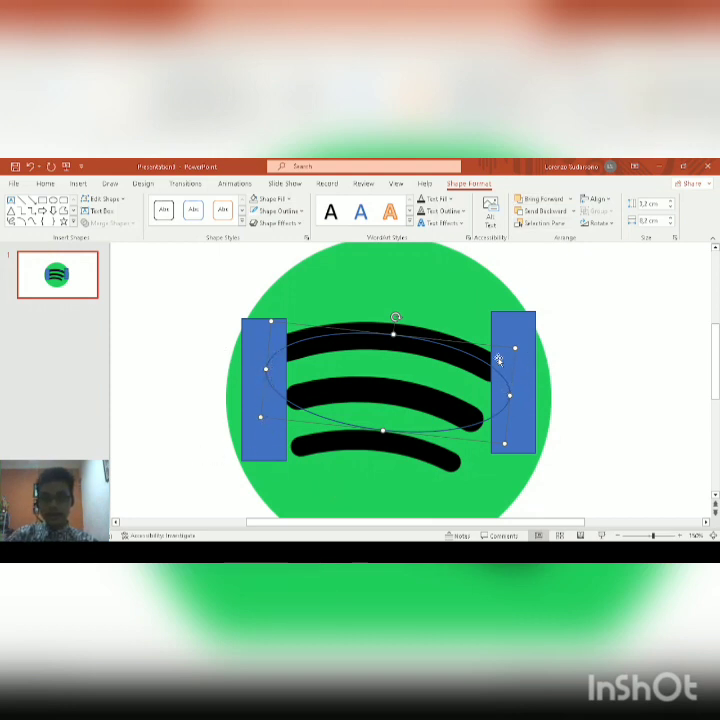
left_click(252, 350, "shift")
left_click(511, 388, "shift")
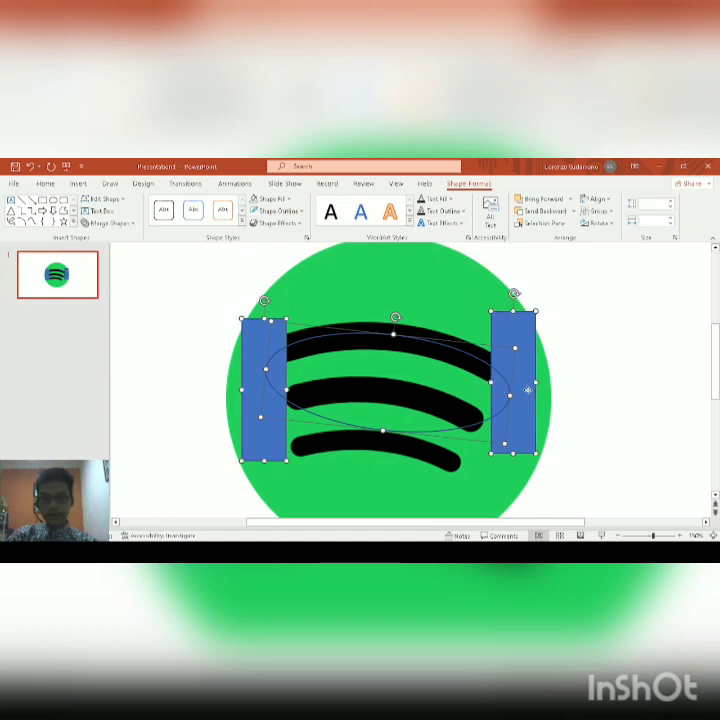
left_click(128, 228)
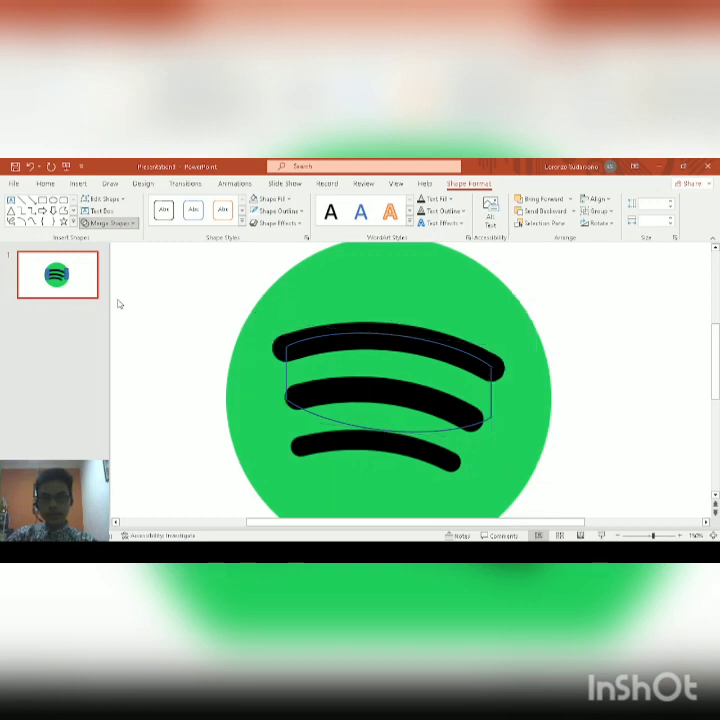
left_click(118, 304)
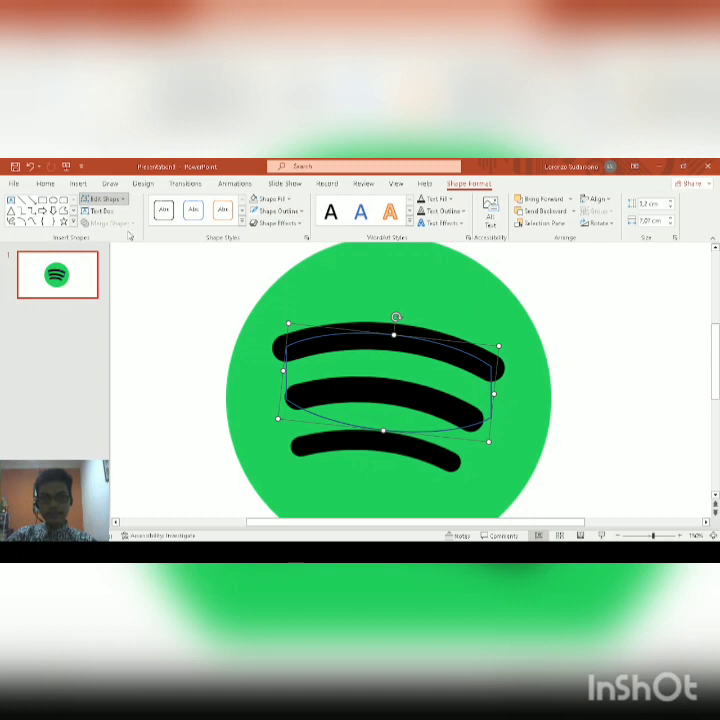
- Edit the points of the trimmed oval and open its path at the upper-right corner point
left_click(128, 233)
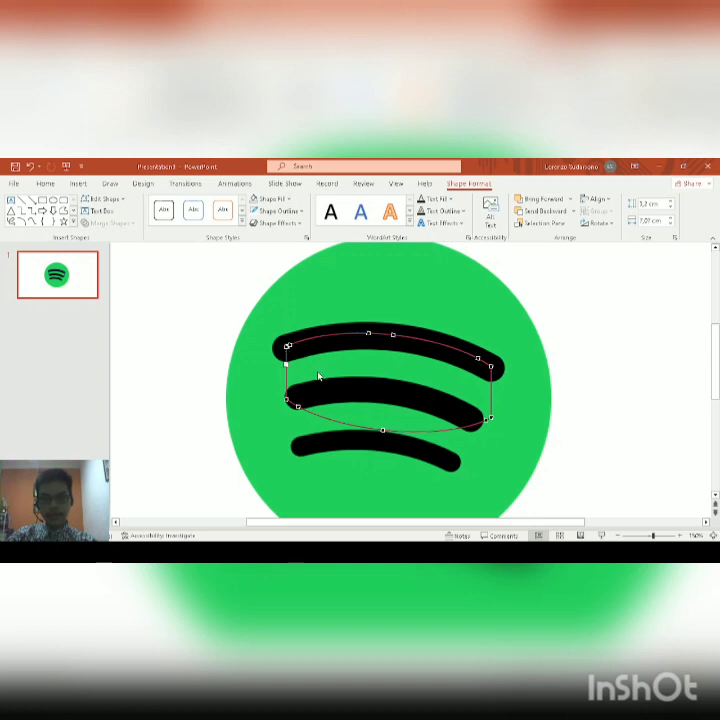
left_click(318, 375)
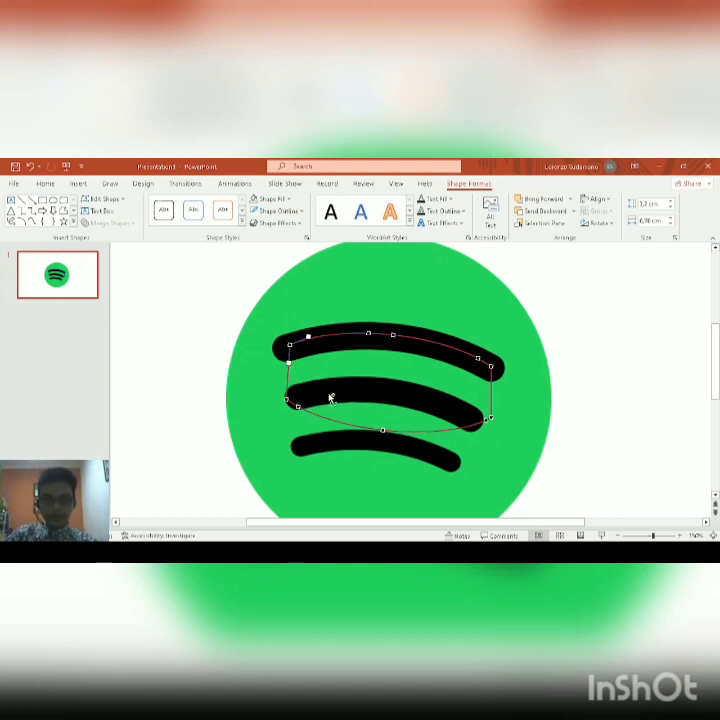
key("ctrl+z")
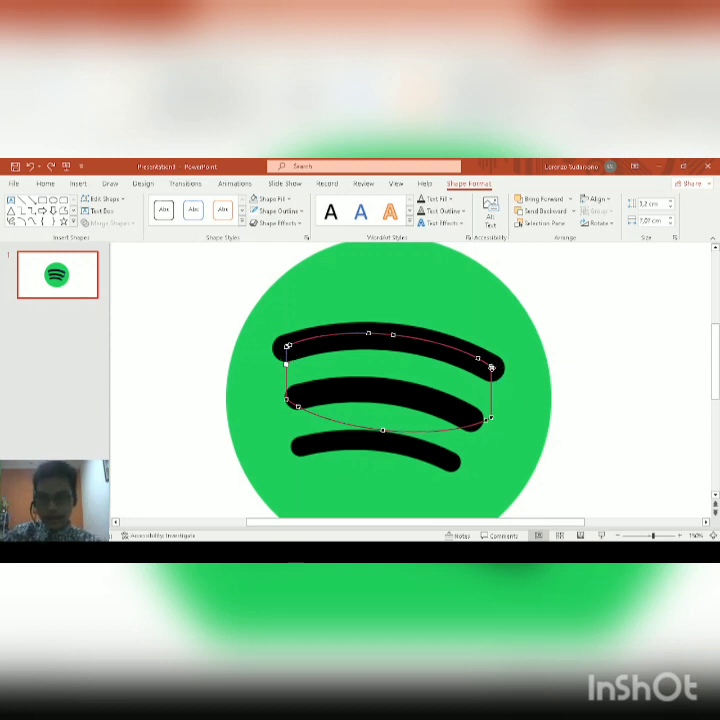
left_click(491, 368)
left_click(524, 408)
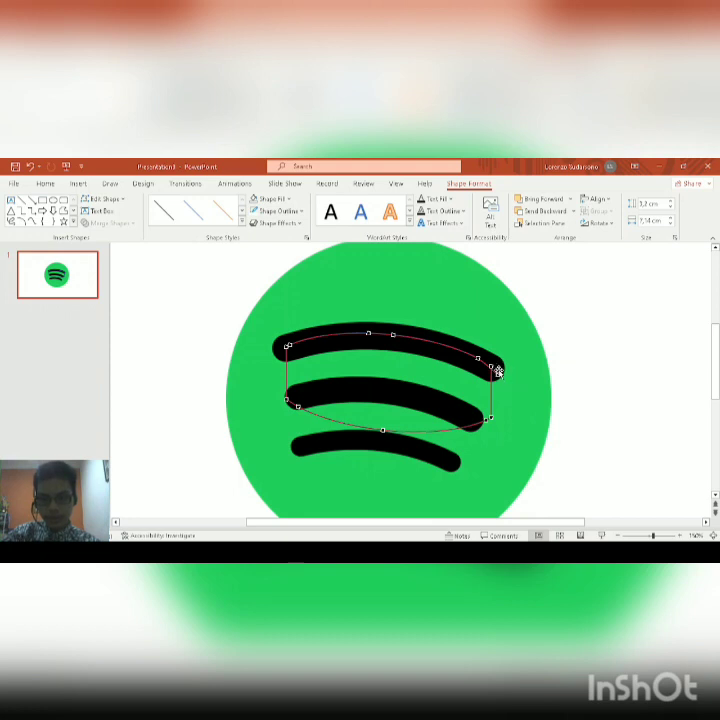
- Undo the path opening on the trimmed oval, restoring the closed shape with both ends cut off
left_click_drag(493, 367, 513, 383)
key("ctrl+z")
key("ctrl+z")
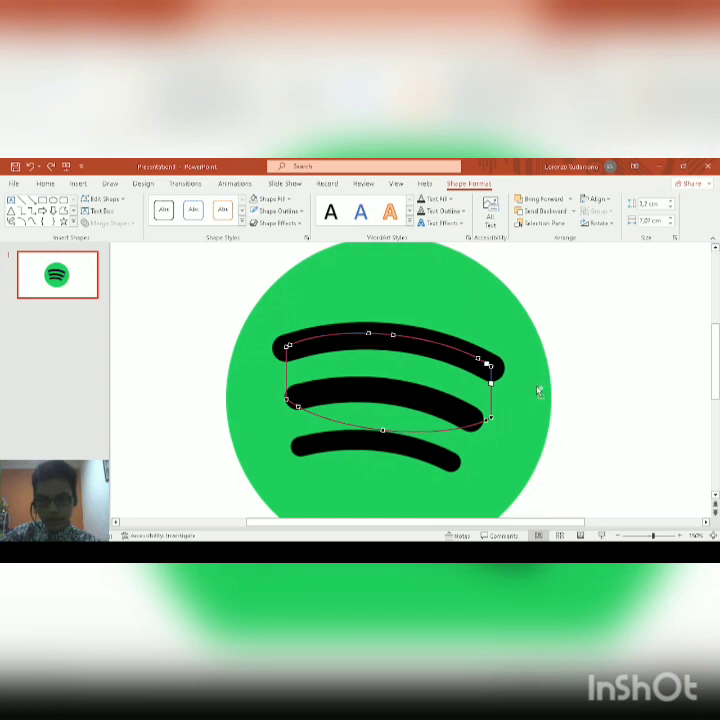
key("ctrl+z")
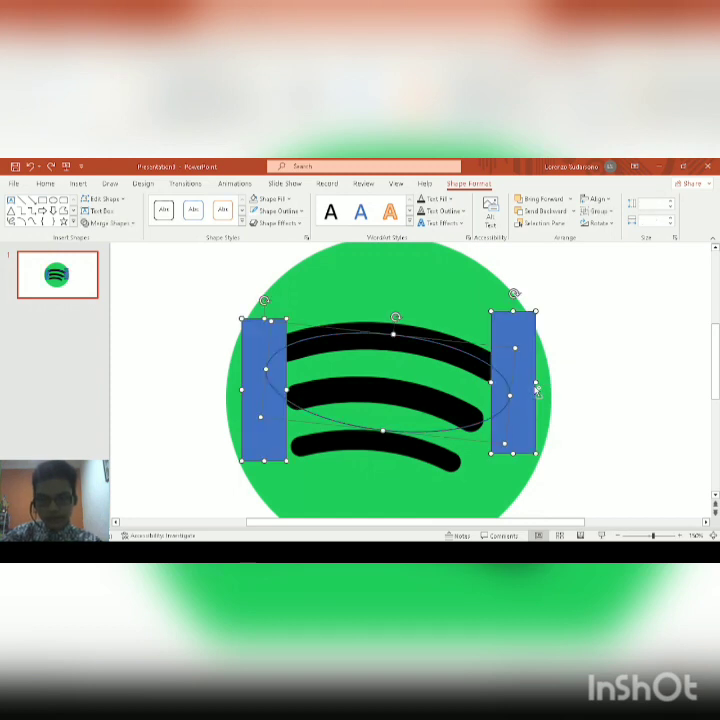
key("ctrl+y")
- Edit the trimmed oval's points again, open its path at the lower-right corner, and remove the outline's right side up to the bottom-middle point
left_click(126, 199)
left_click(119, 231)
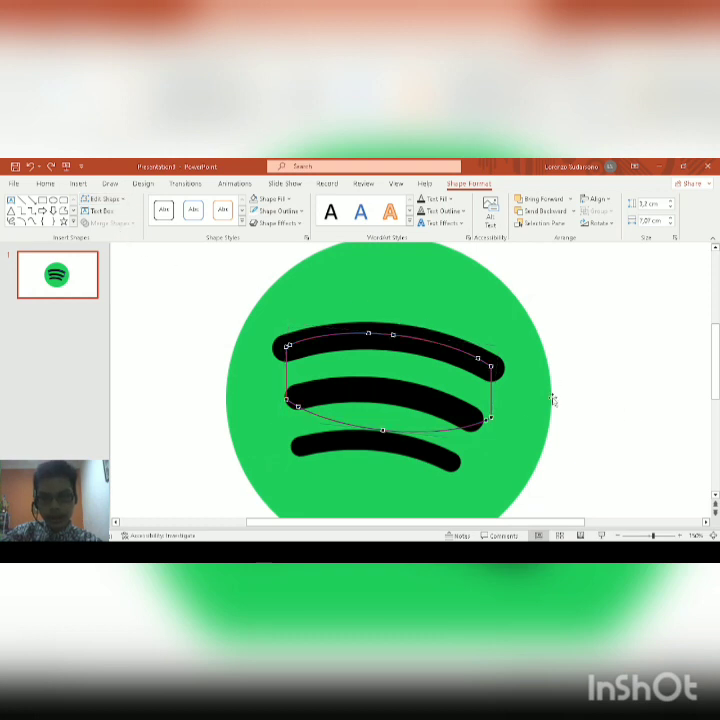
left_click(485, 418)
key("Delete")
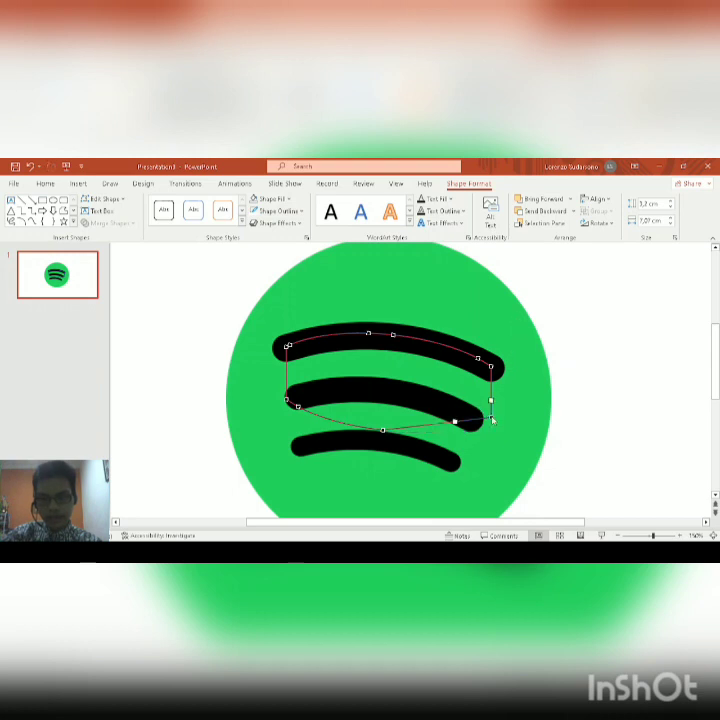
left_click(523, 455)
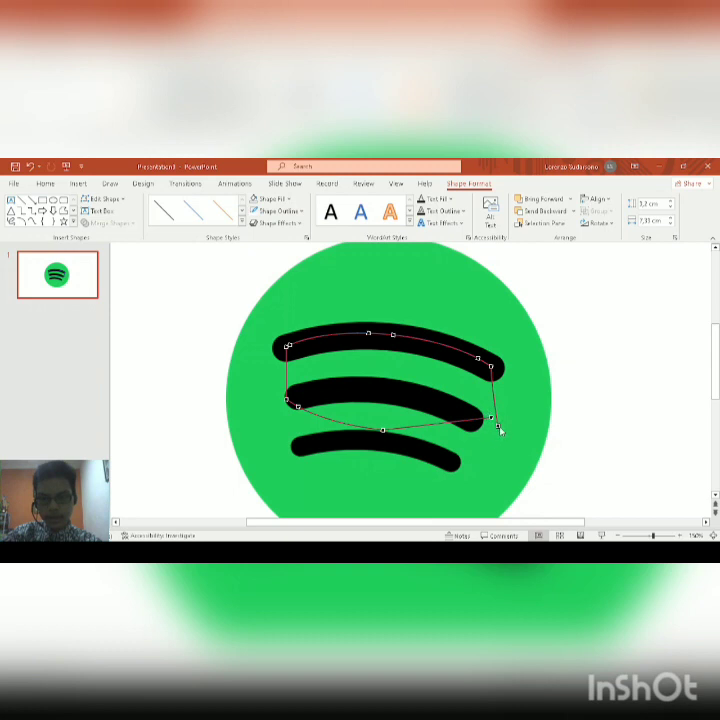
left_click_drag(498, 426, 384, 430)
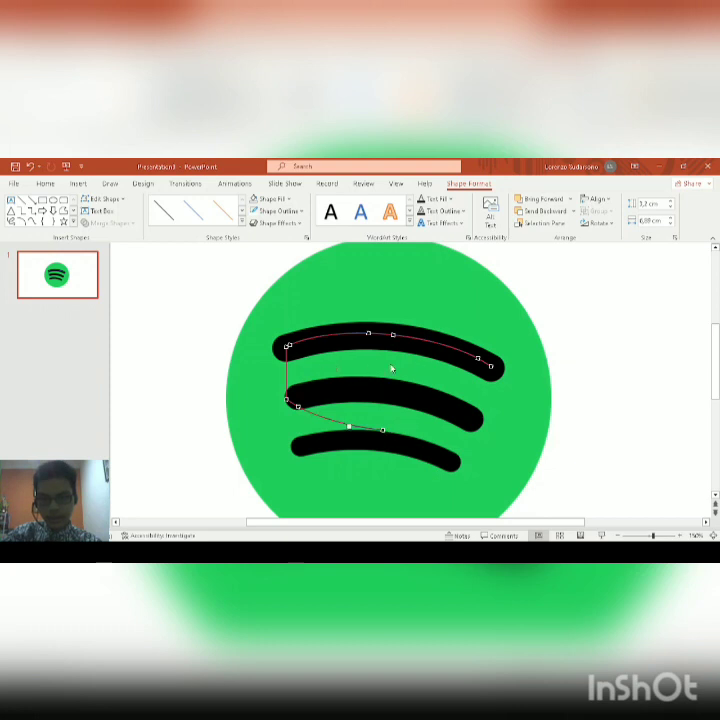
- Delete the outline's remaining lower and left-side points so only the upper arc is left
key("Delete")
left_click(328, 420)
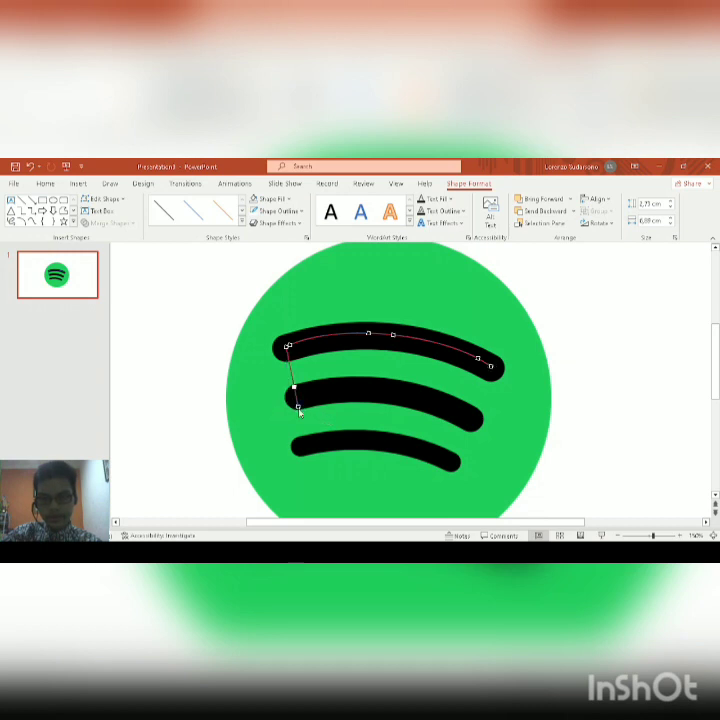
left_click(324, 432)
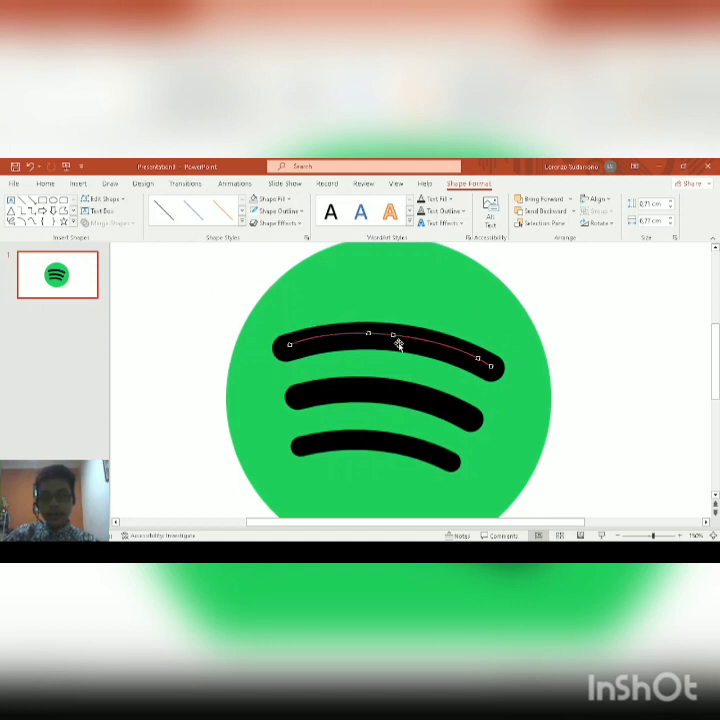
left_click(600, 354)
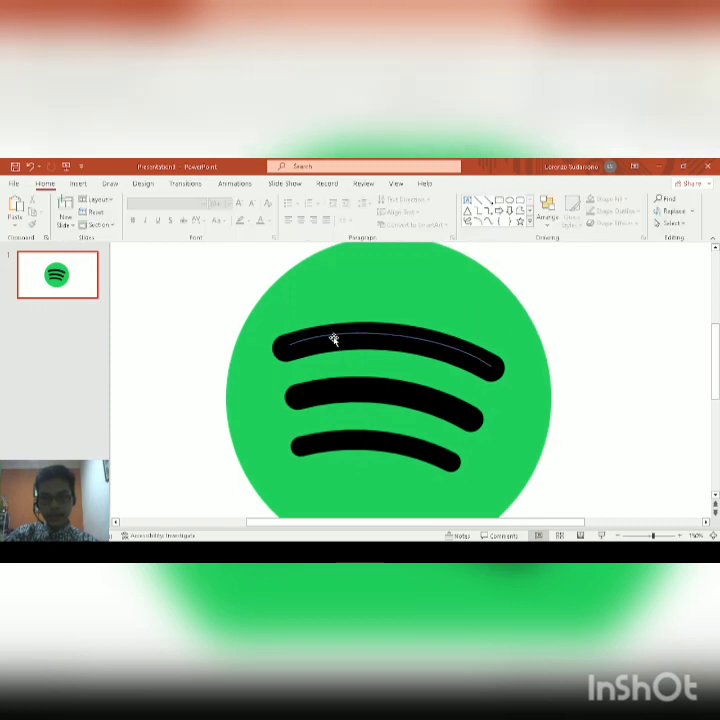
- Open the line formatting settings for the remaining arc
left_click(334, 340)
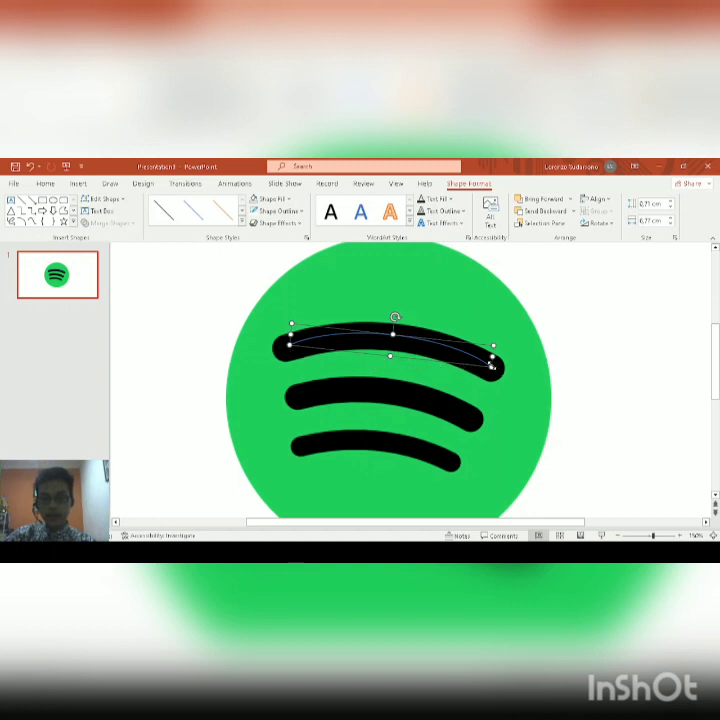
left_click(611, 388)
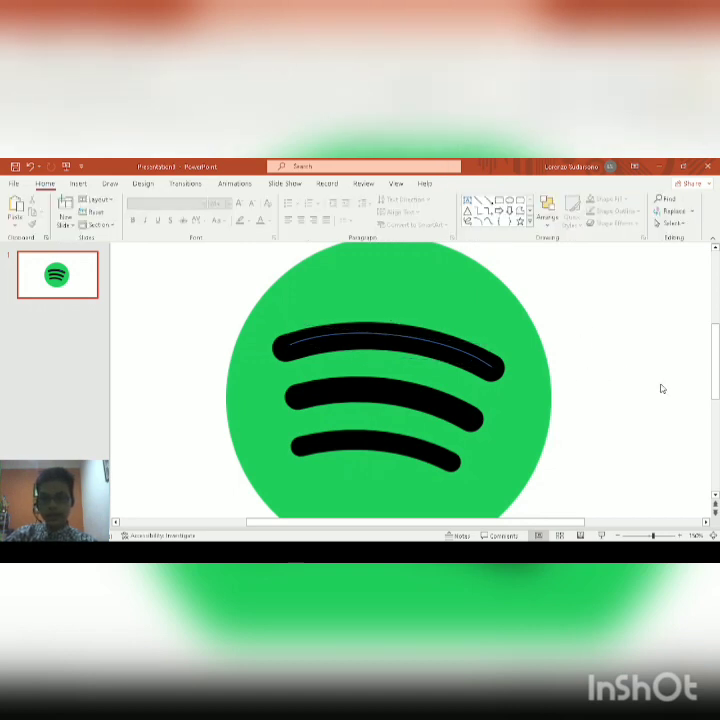
double_click(645, 458)
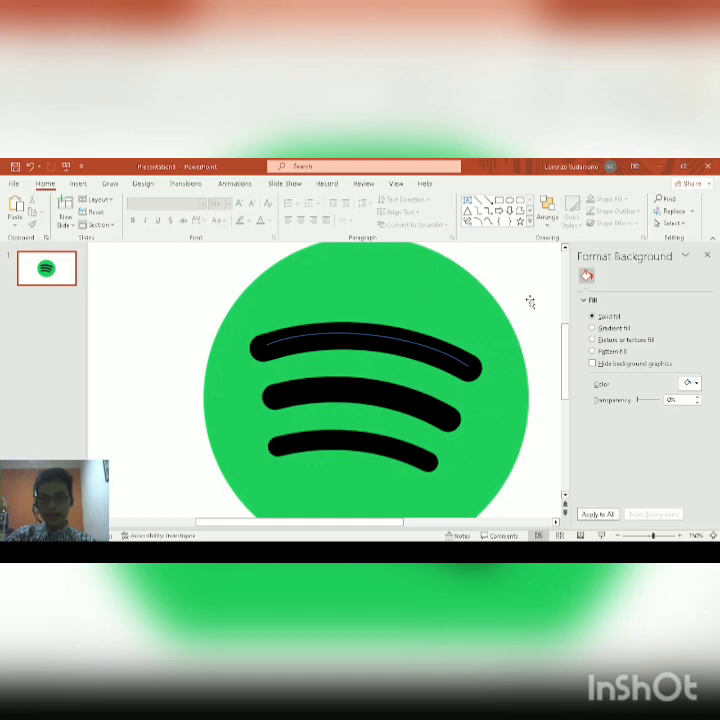
left_click(455, 358)
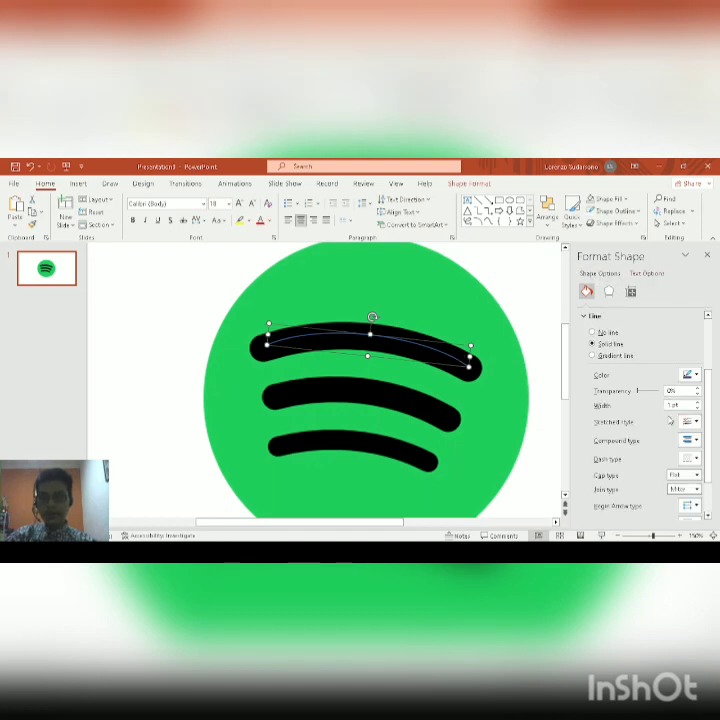
scroll(668, 395, "down", 1)
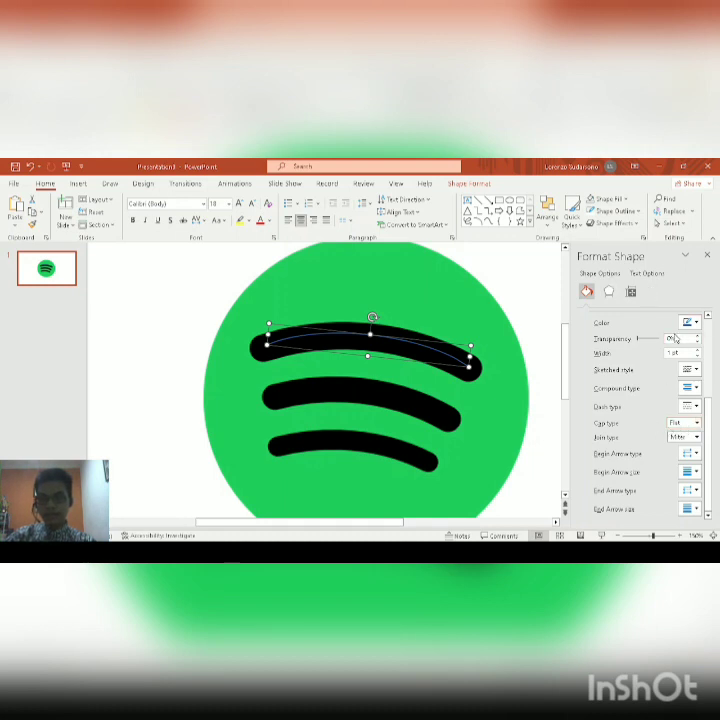
scroll(690, 370, "up", 1)
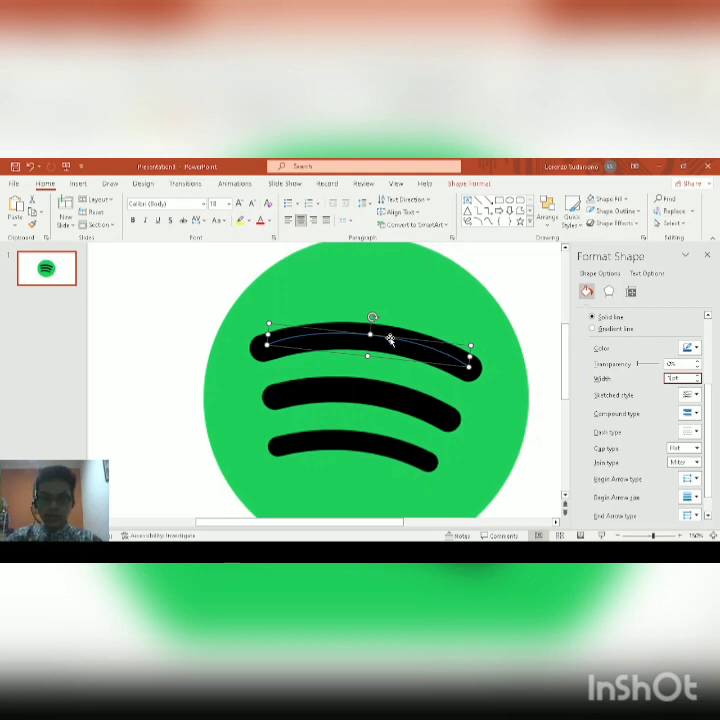
- Thicken the arc's line to 24.25 pt and reposition it over the top black bar
left_click(698, 375)
left_click(698, 375)
left_click(698, 375)
left_click(698, 375)
left_click(698, 375)
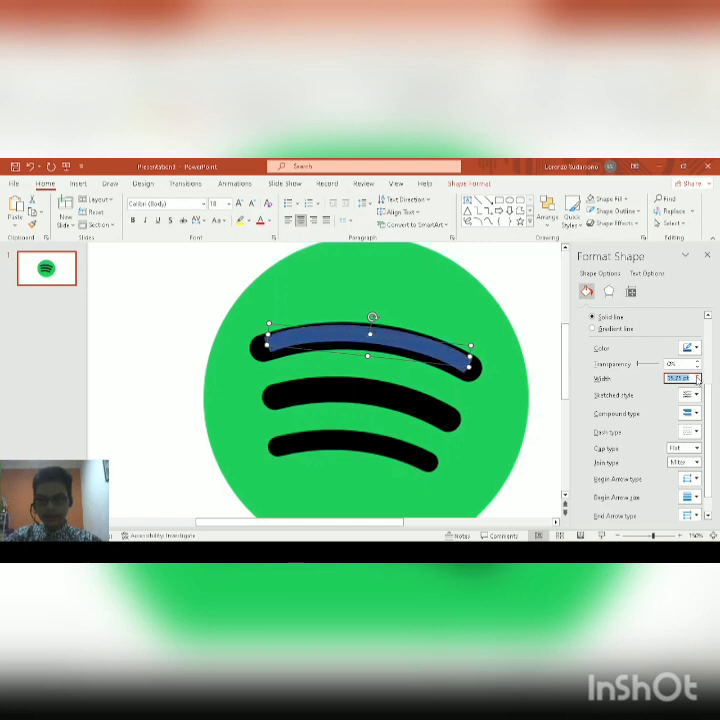
left_click(697, 376)
left_click(697, 376)
left_click(697, 376)
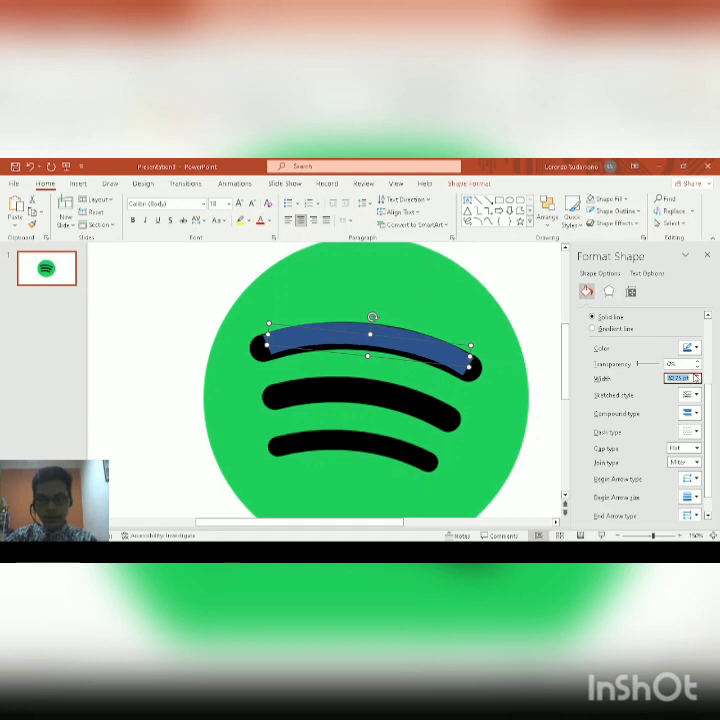
left_click_drag(399, 343, 401, 344)
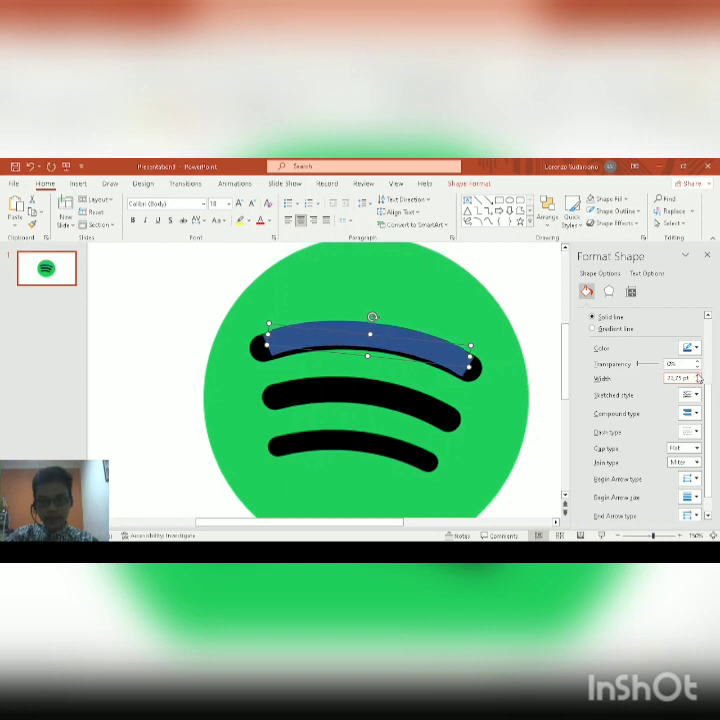
left_click_drag(398, 345, 403, 351)
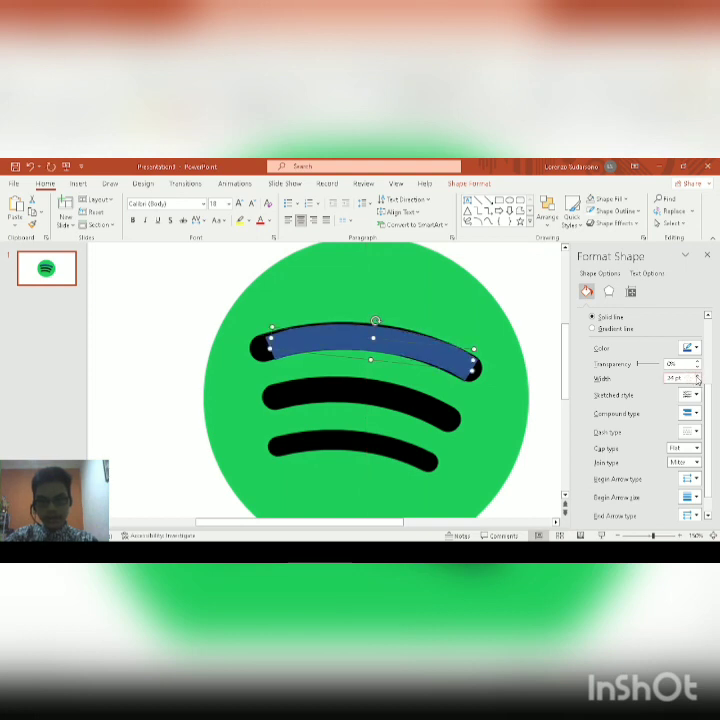
left_click_drag(389, 349, 388, 346)
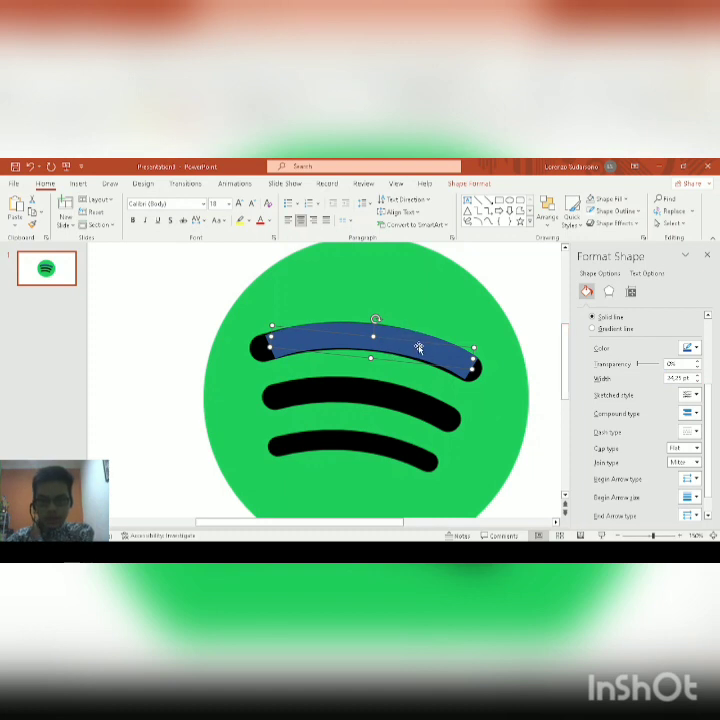
left_click(523, 343)
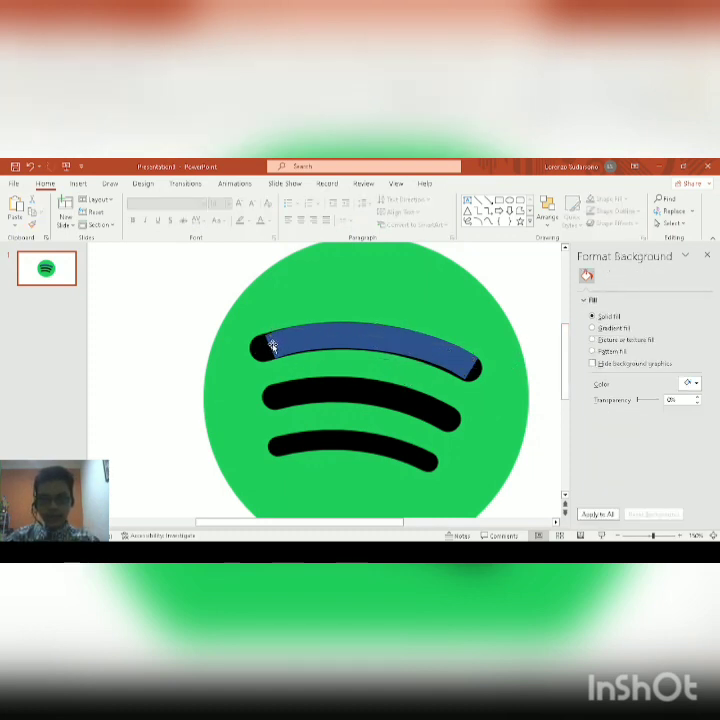
- Set the arc's line to a Round cap and 24.5 pt width, and nudge it sideways to centre it on the top bar
left_click(460, 366)
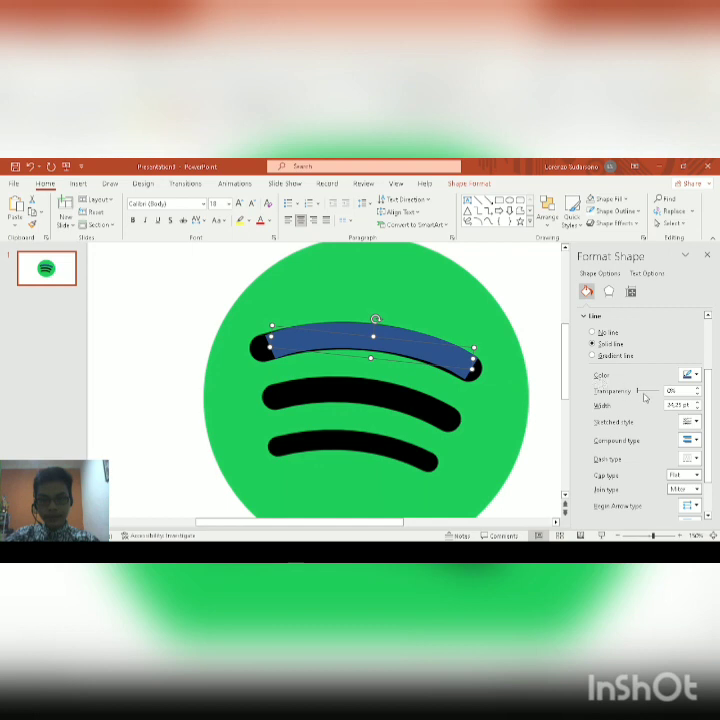
scroll(651, 403, "down", 3)
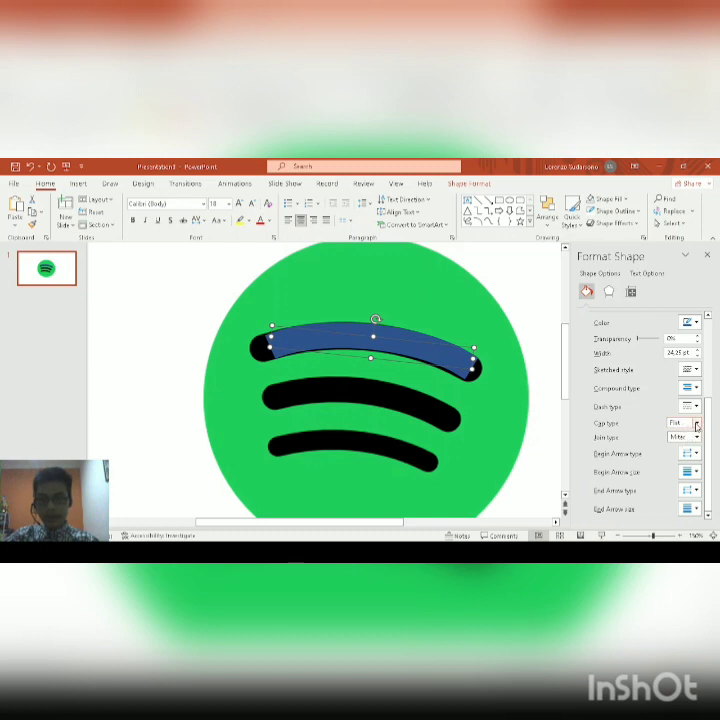
left_click(690, 446)
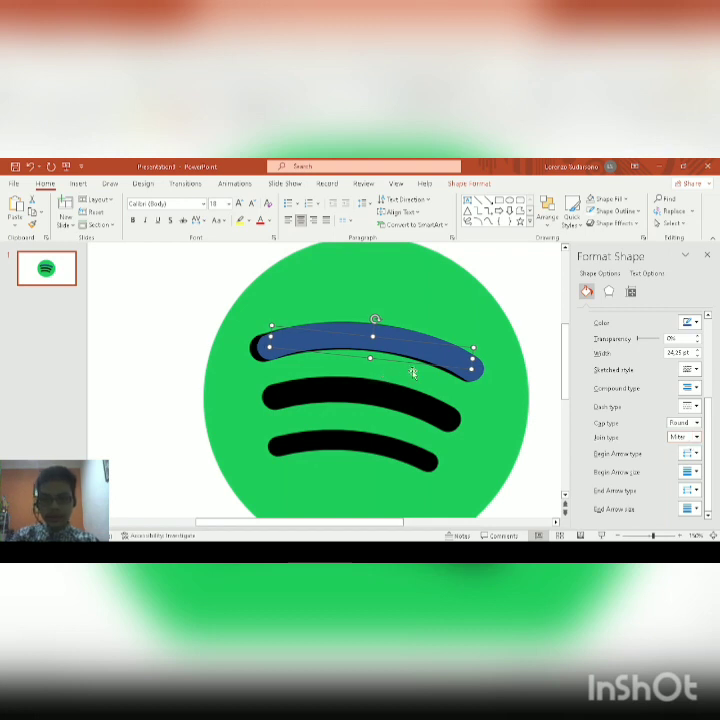
key("Left")
key("Left")
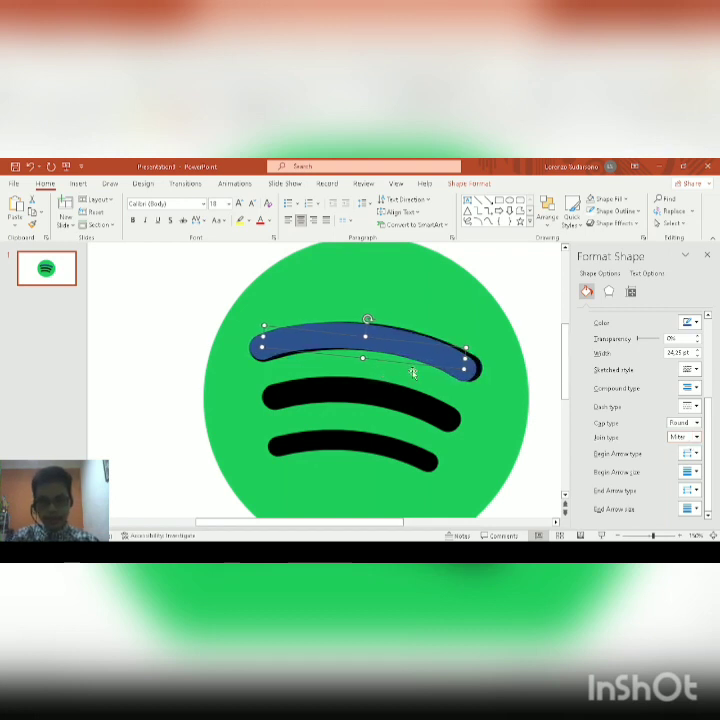
key("Right")
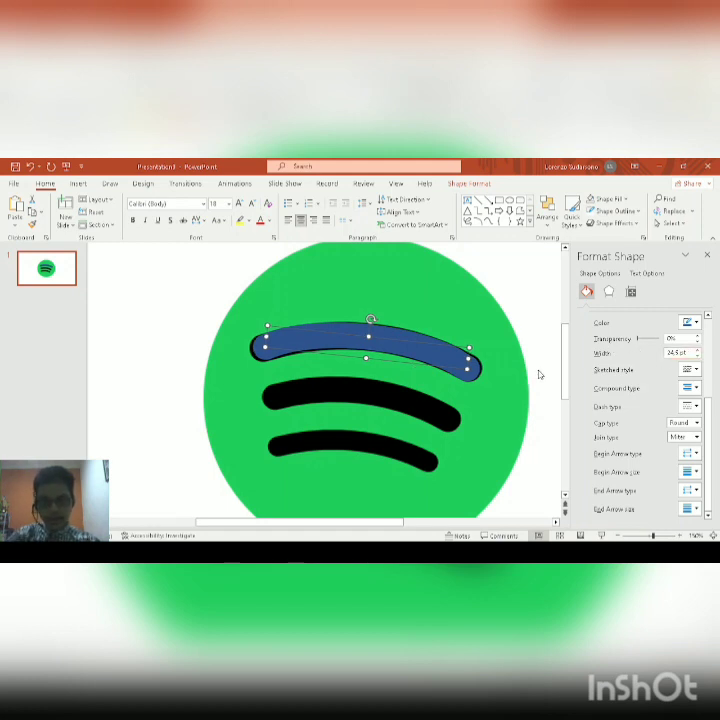
- Stretch the arc to both ends of the top black bar and rotate it slightly counterclockwise to match
left_click_drag(265, 338, 262, 341)
left_click_drag(403, 354, 408, 355)
left_click_drag(470, 364, 471, 360)
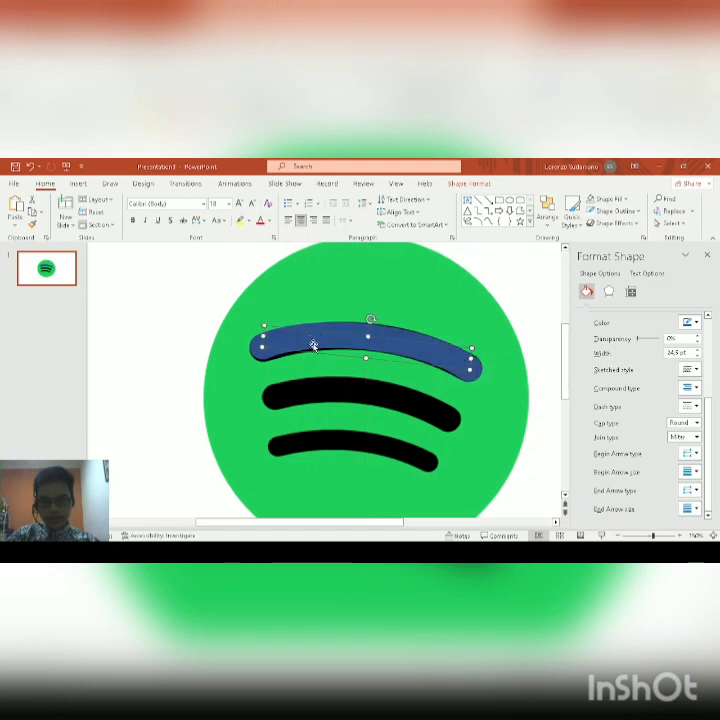
left_click_drag(370, 318, 370, 318)
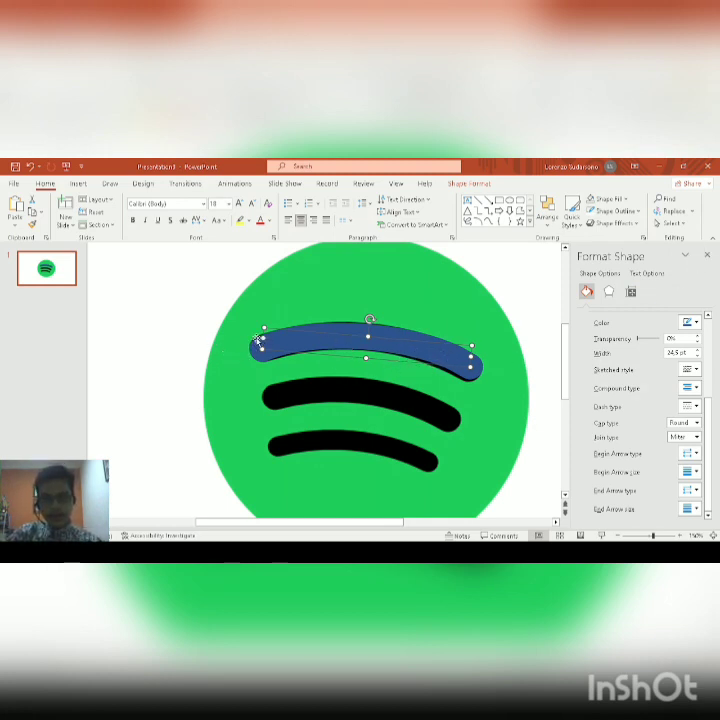
- Try a black line colour on the arc over the top bar
left_click(645, 352)
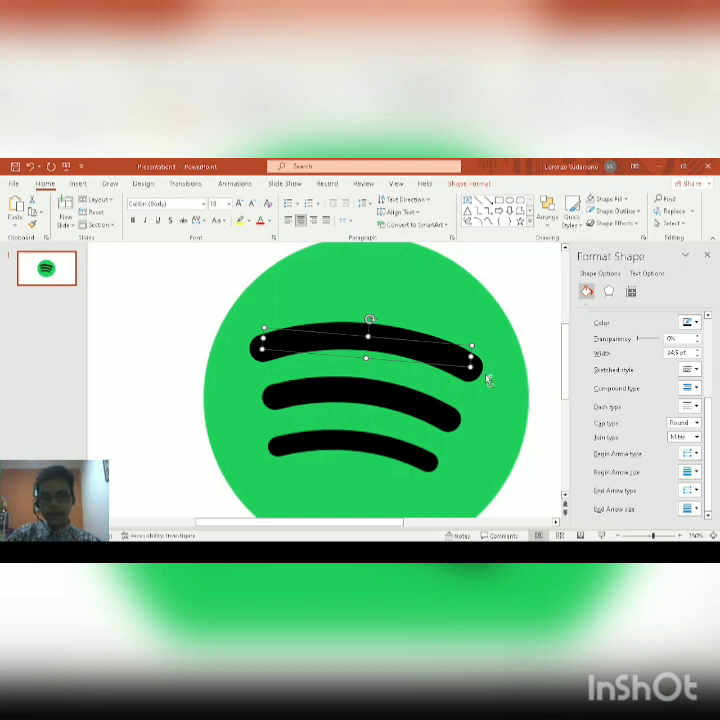
key("ctrl+z")
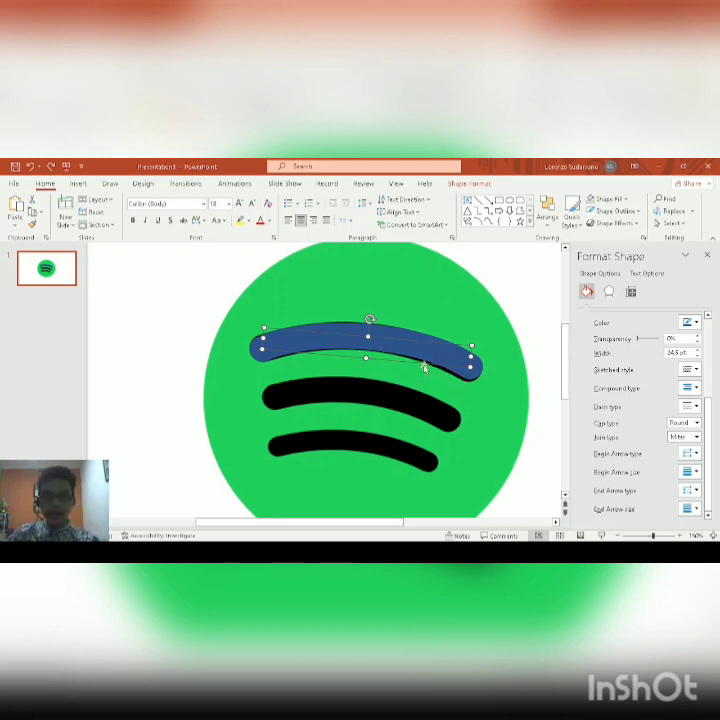
- Duplicate the arc over the middle black bar and shorten and shift the copy to match that bar's ends
left_click_drag(431, 350, 423, 406)
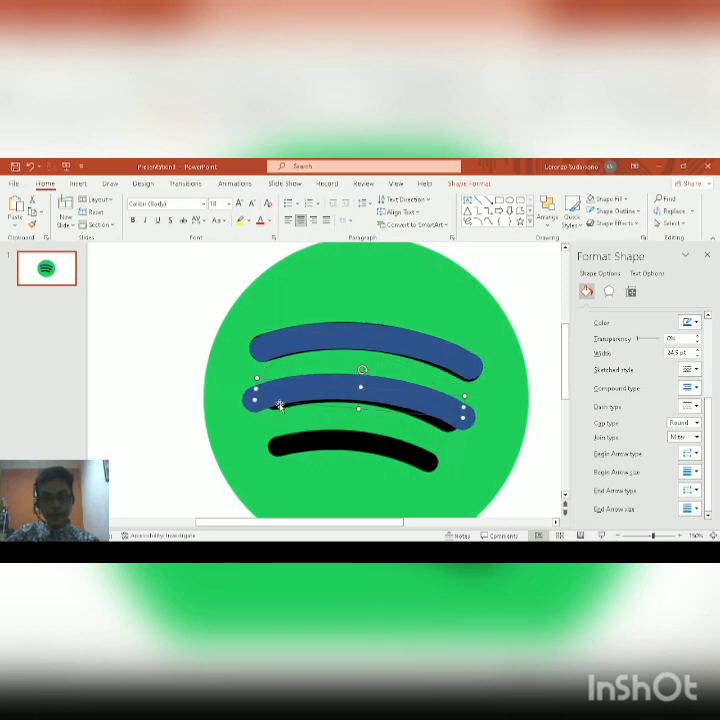
left_click_drag(255, 389, 286, 390)
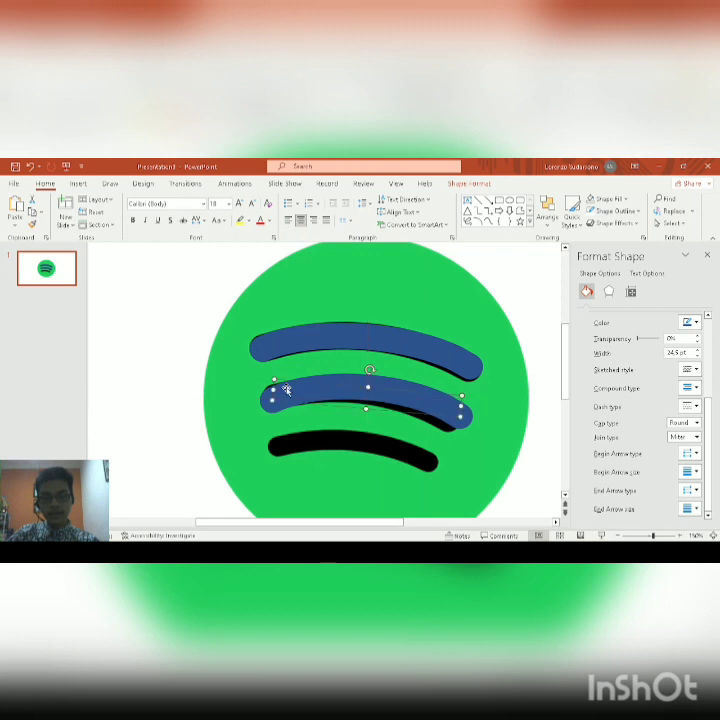
left_click_drag(461, 408, 446, 407)
mouse_move(360, 386)
left_mouse_down()
mouse_move(358, 392)
mouse_move(381, 392)
mouse_move(364, 373)
left_mouse_up()
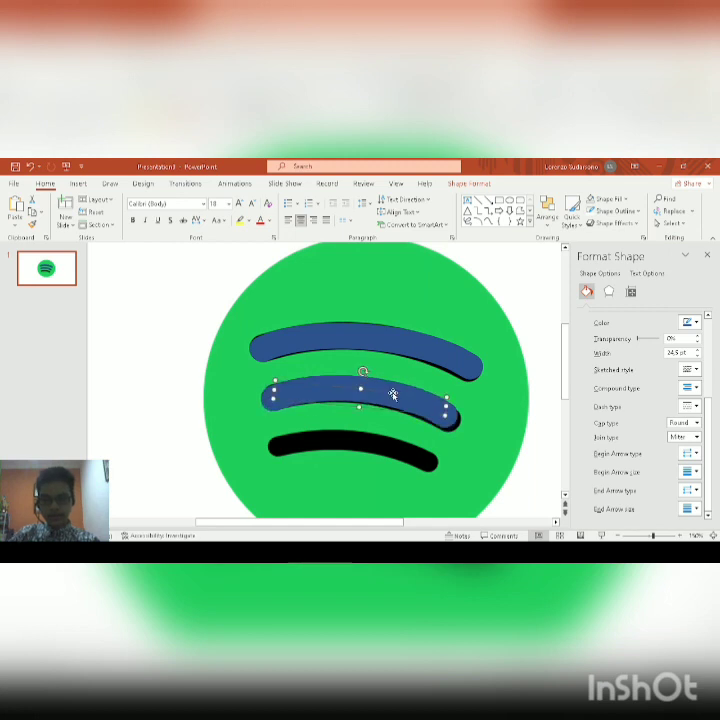
key("Down")
key("Right")
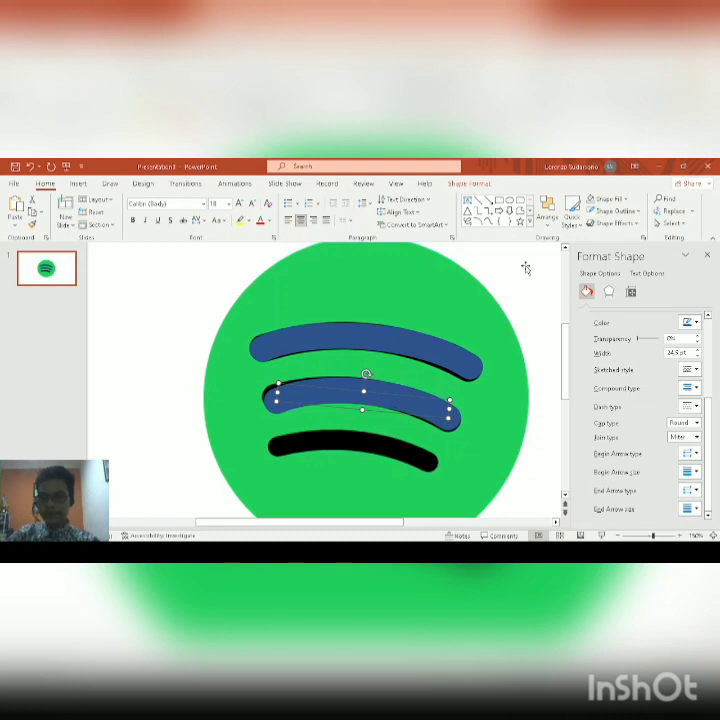
- Set the middle arc's line width to 23.25 pt and rotate it slightly clockwise to follow the middle bar
left_click(698, 358)
left_click(698, 358)
left_click(697, 358)
left_click(697, 358)
left_click(697, 358)
left_click_drag(369, 374, 368, 373)
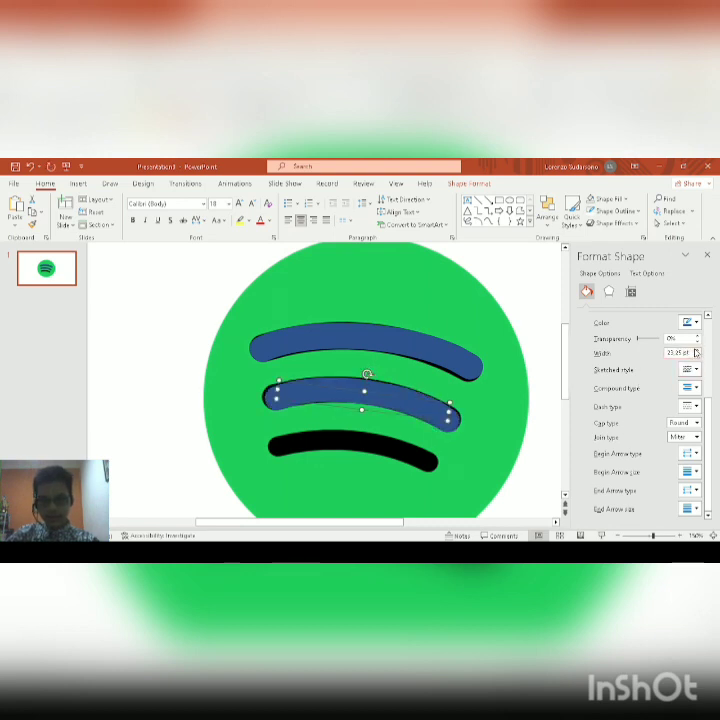
- Nudge the middle arc onto its black bar and place a duplicate of it over the bottom black bar
left_click_drag(276, 389, 279, 391)
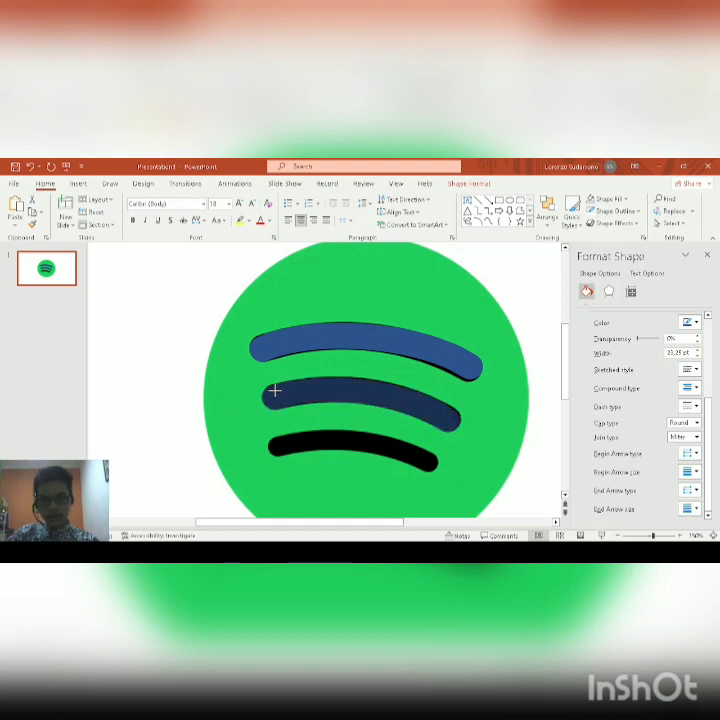
left_click_drag(275, 391, 276, 391)
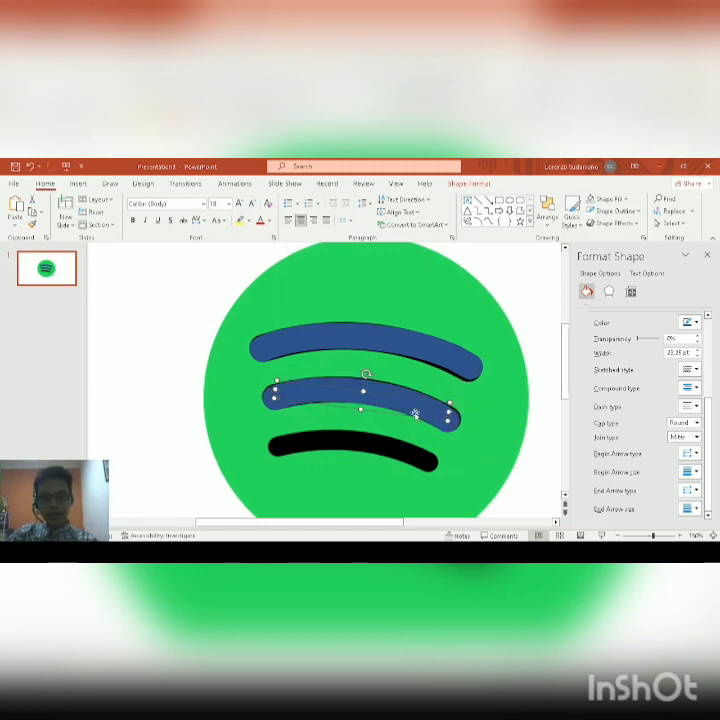
key("ctrl+d")
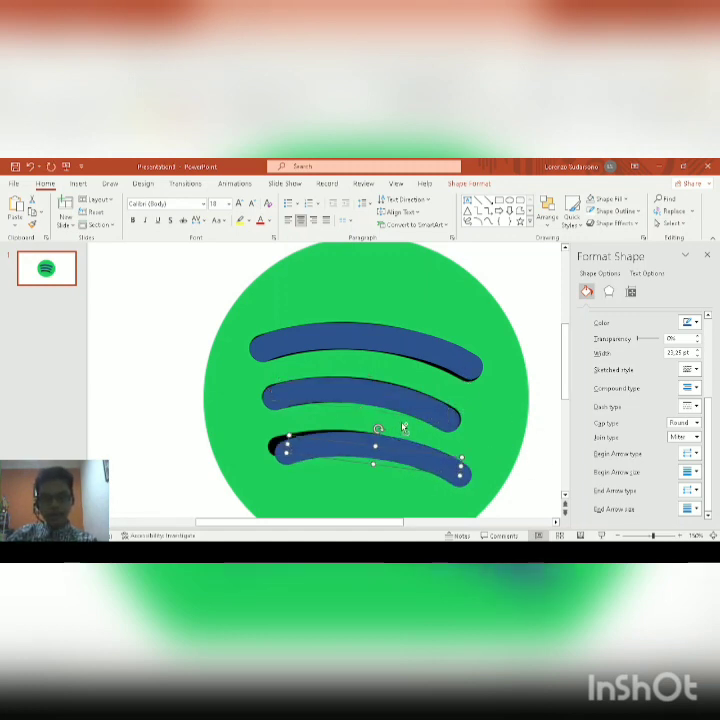
left_click_drag(400, 458, 395, 454)
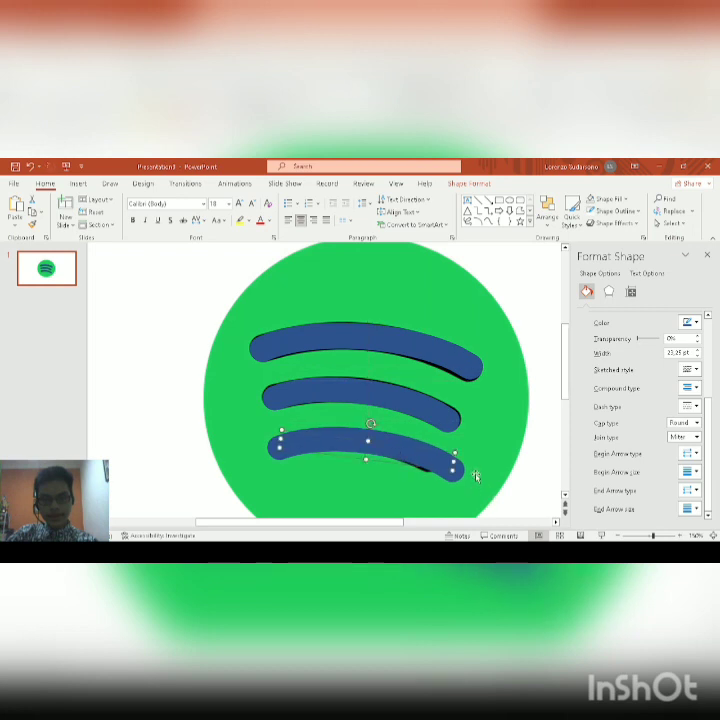
- Shorten the bottom arc to the length of the bottom black bar and set its line width to 21 pt
left_click_drag(454, 462, 432, 463)
left_click_drag(357, 440, 357, 443)
left_click(697, 357)
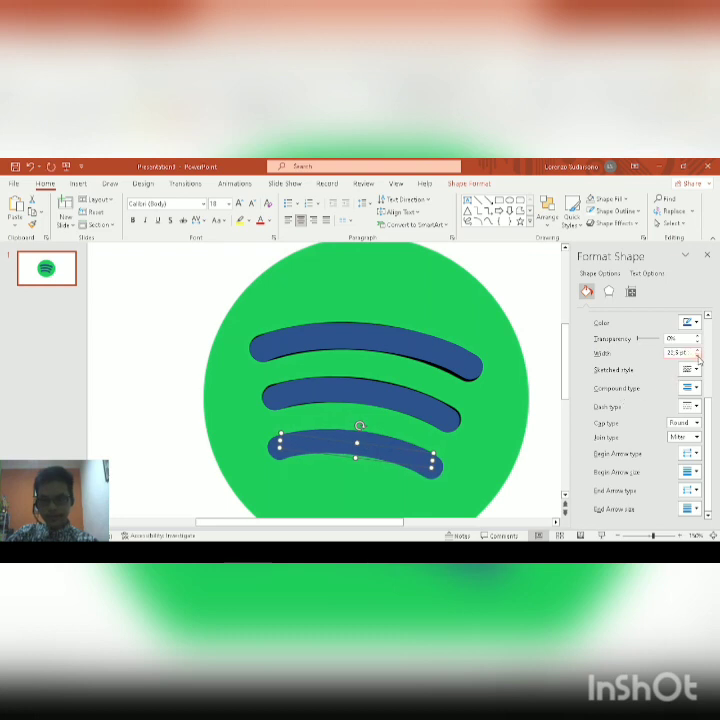
left_click(697, 357)
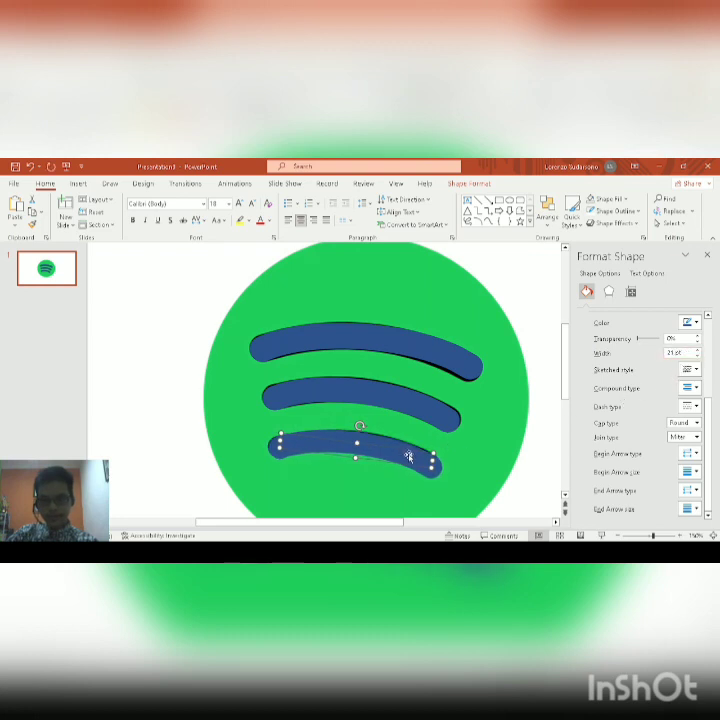
left_click_drag(432, 457, 428, 457)
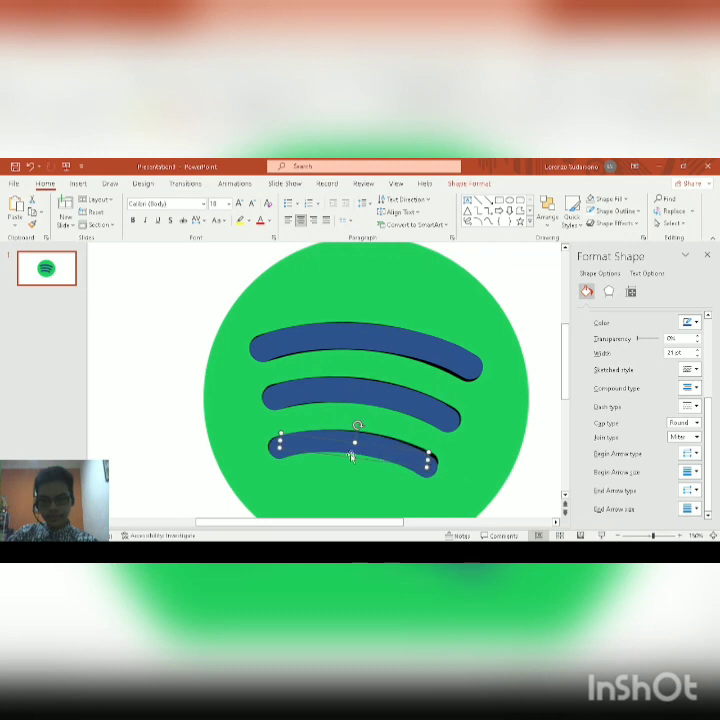
- Flatten the bottom arc so it follows the curve of the bottom black bar
left_click(352, 456)
left_click(361, 448)
left_click_drag(352, 457, 357, 425)
- Set the bottom arc's line width to 19.25 pt and fine-tune its position over the bottom bar
scroll(648, 370, "down", 2)
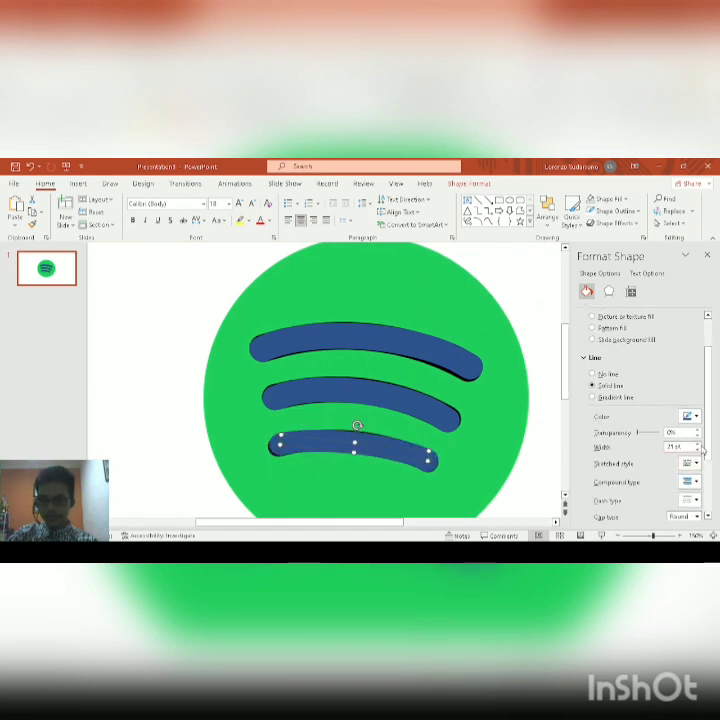
left_click(697, 451)
left_click(697, 451)
left_click(697, 451)
left_click(697, 451)
left_click(697, 451)
left_click(697, 451)
left_click(697, 451)
left_click_drag(357, 446, 356, 455)
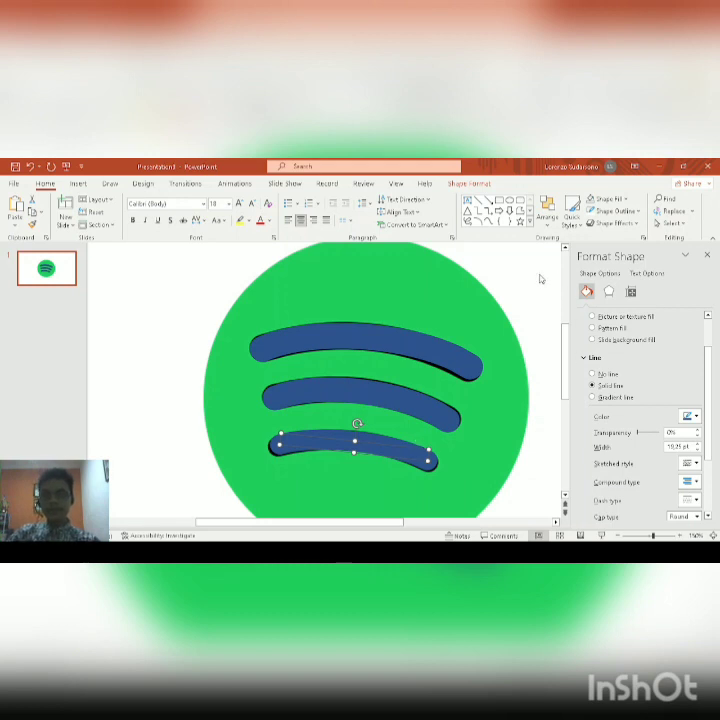
left_click(505, 305)
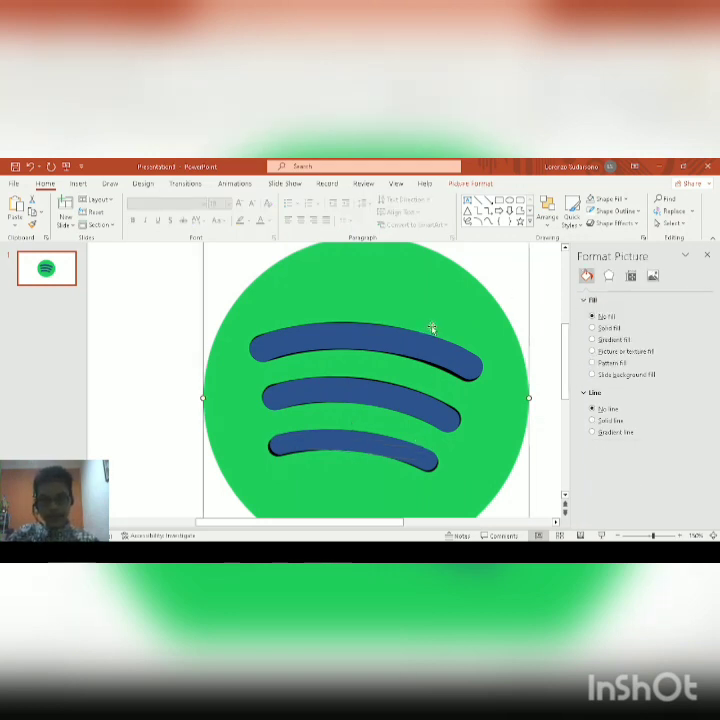
left_click(145, 357)
scroll(344, 338, "down", 5)
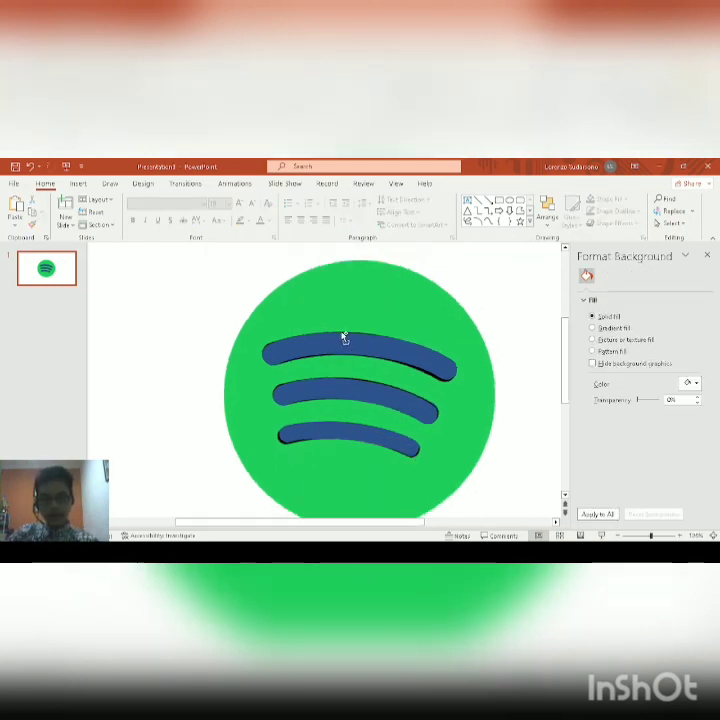
left_click(388, 360)
left_click(365, 394, "shift")
left_click(360, 423, "shift")
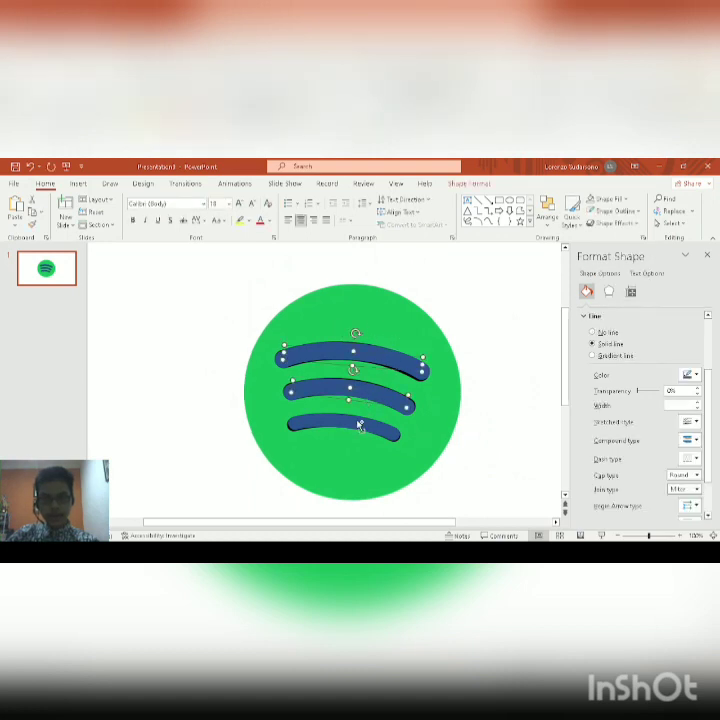
left_click(511, 346)
- Insert a 2.54 cm circle and centre it at the upper edge of the green circle
left_click(509, 205)
left_click(345, 295)
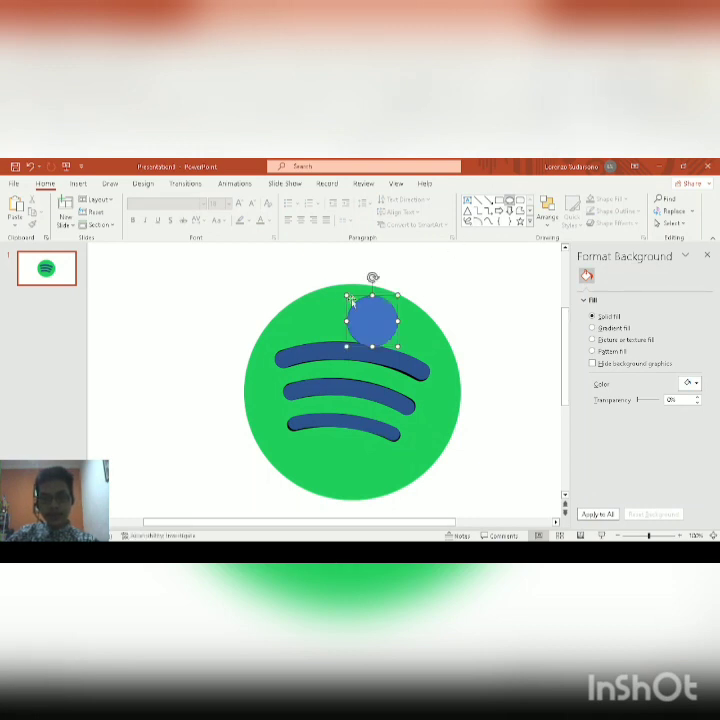
left_click_drag(370, 301, 348, 296)
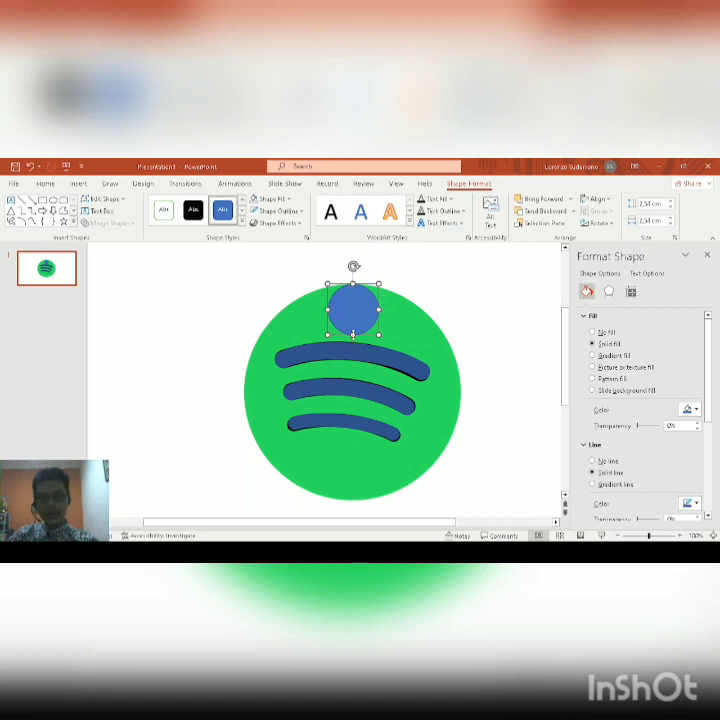
- Look up the reference picture's size and set the new circle's height to 10.44 cm and width to 10.88 cm
left_click(449, 363)
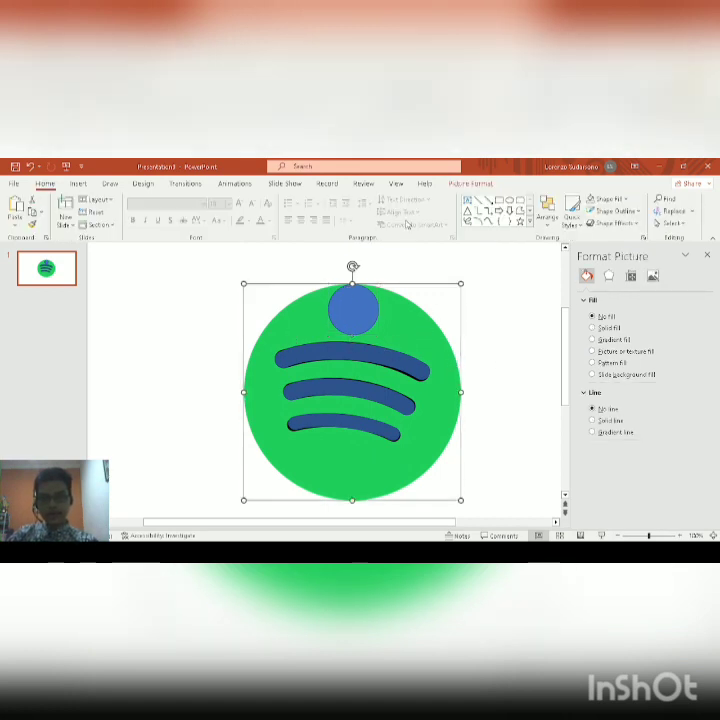
left_click(470, 183)
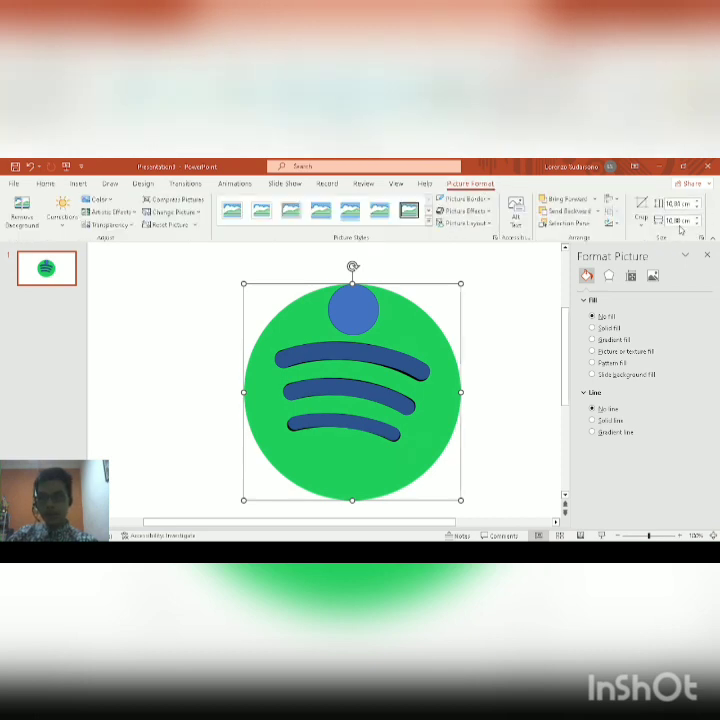
left_click(365, 307)
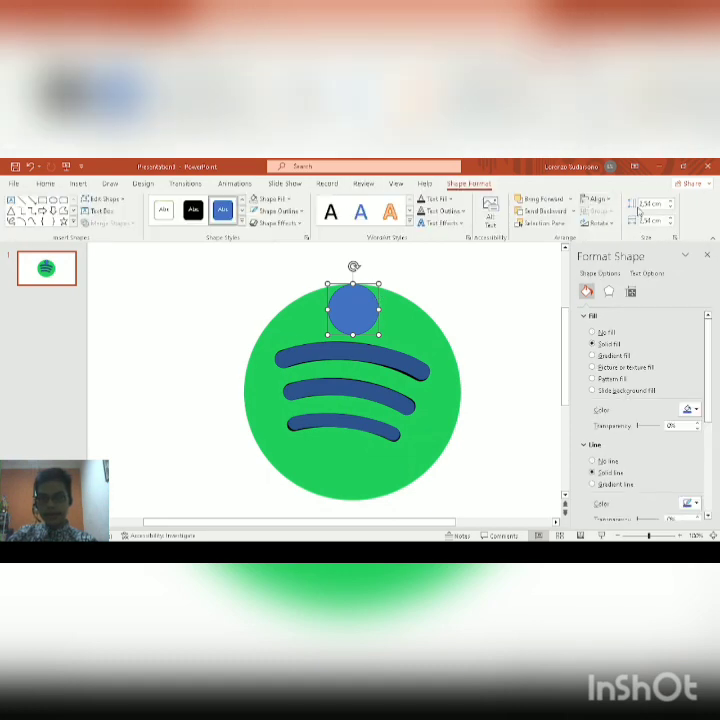
left_click(648, 204)
type("10,4")
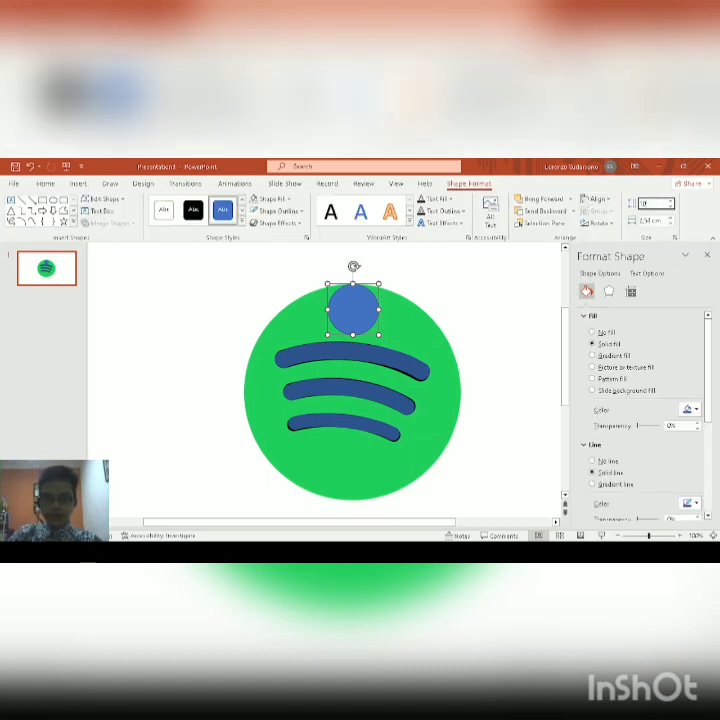
type("4")
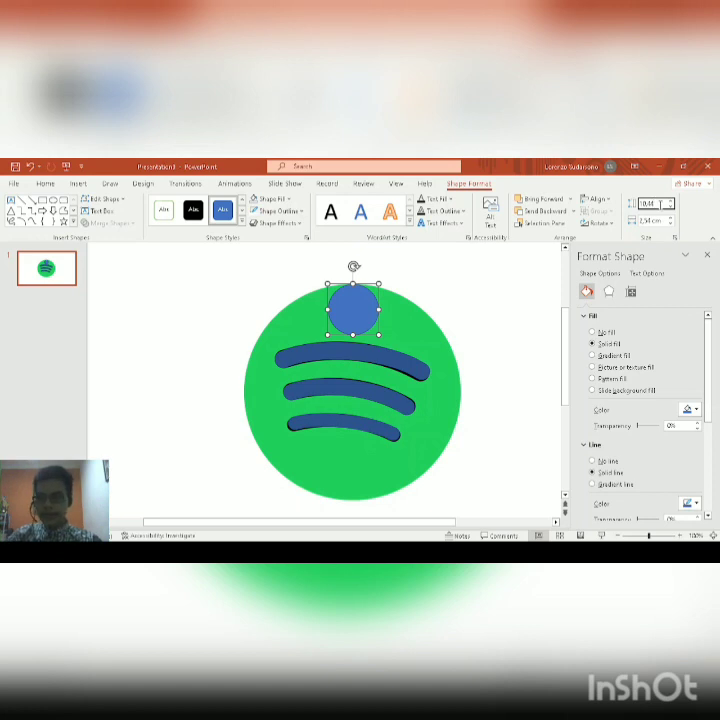
left_click(649, 220)
type("10,")
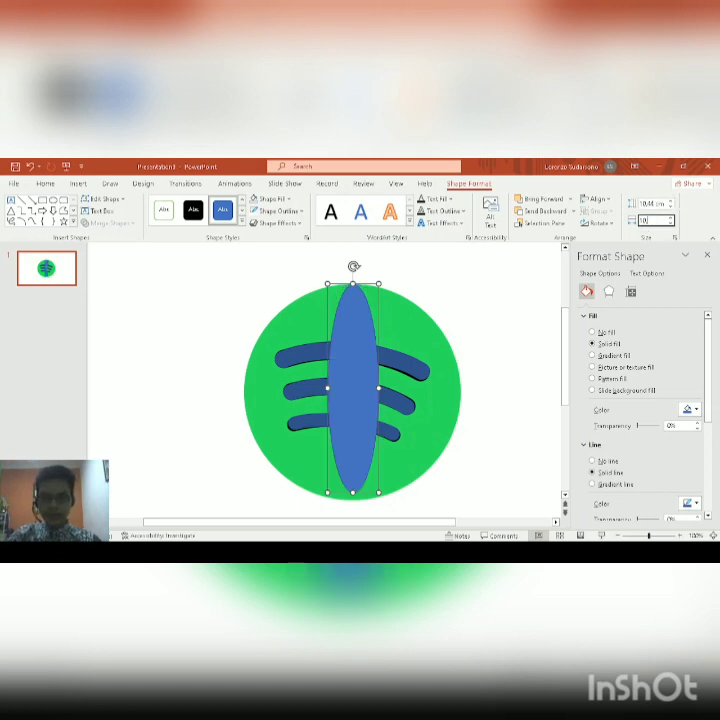
type("88")
key("Return")
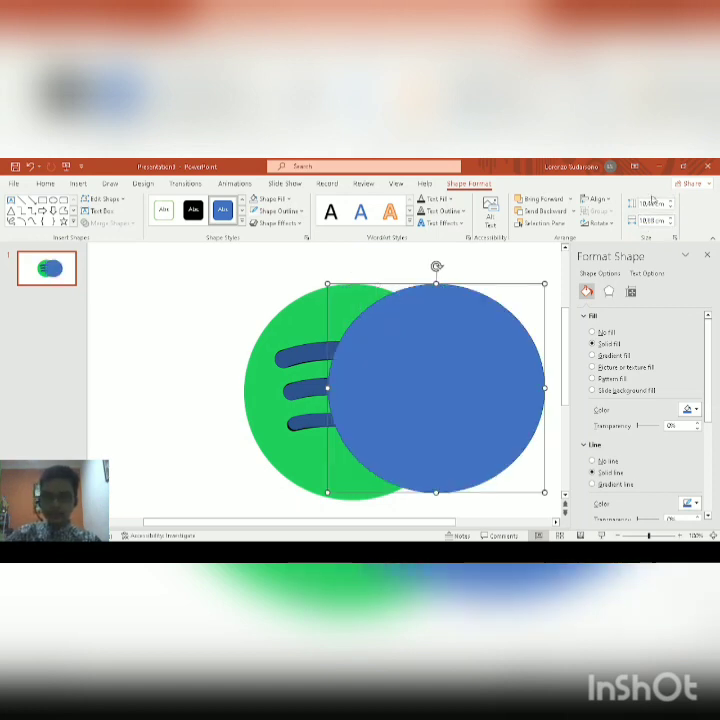
- Recheck the picture's size, set the blue circle's height to 10.88 cm, and align it exactly over the green circle
left_click_drag(445, 366, 361, 365)
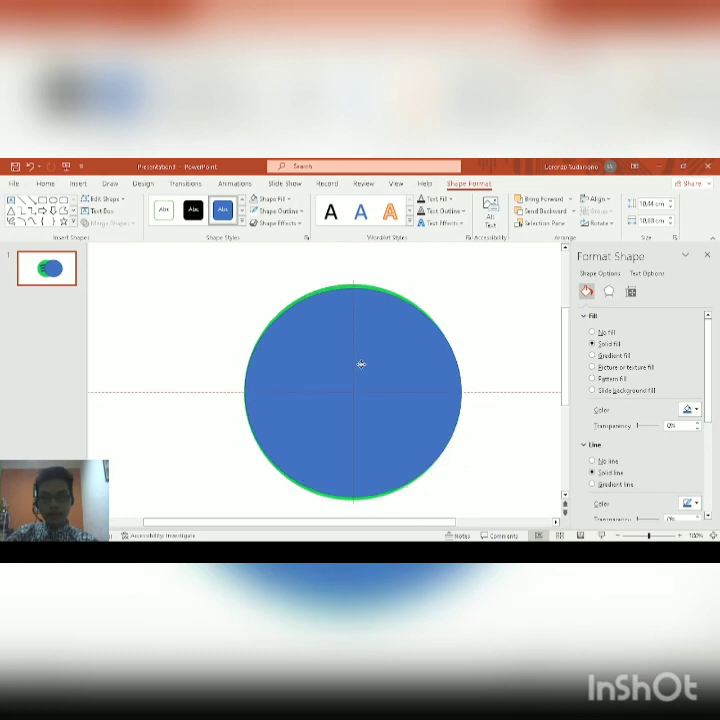
left_click_drag(361, 364, 362, 380)
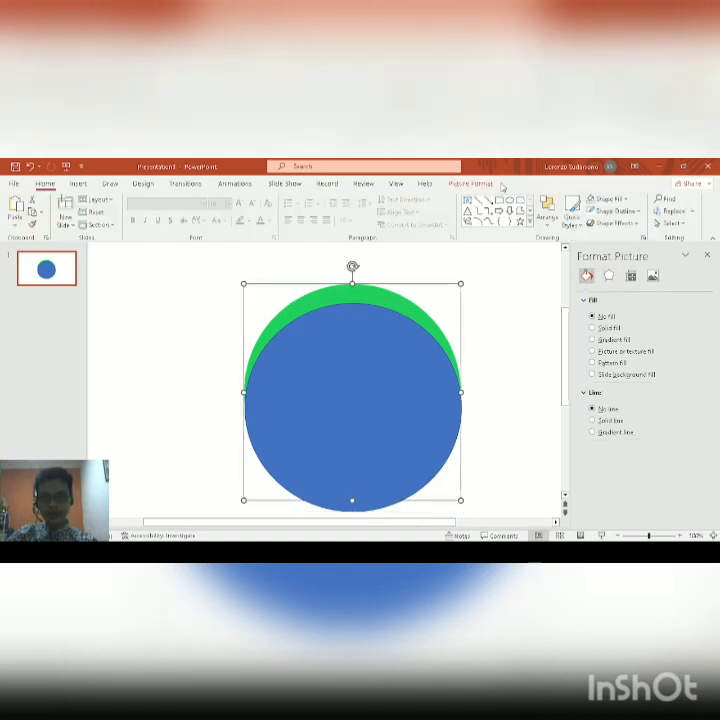
left_click(500, 185)
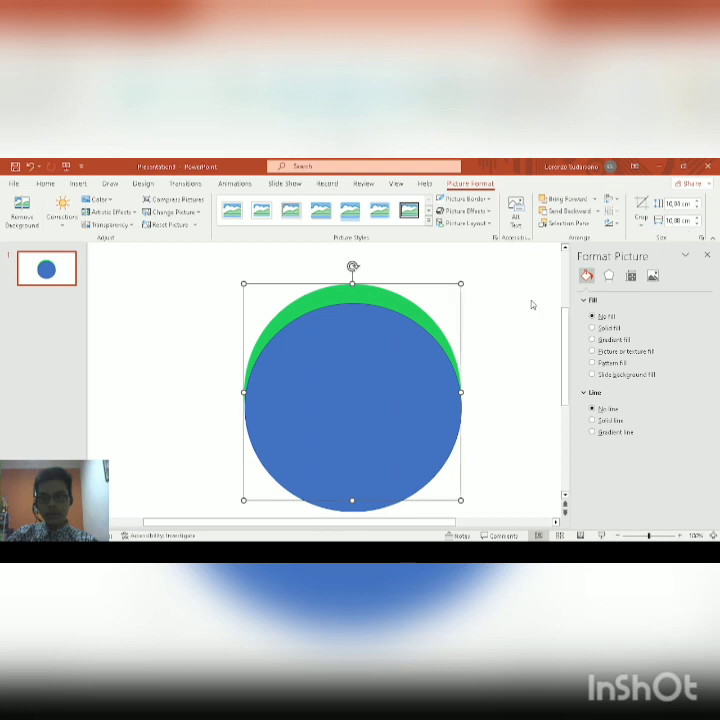
left_click(427, 370)
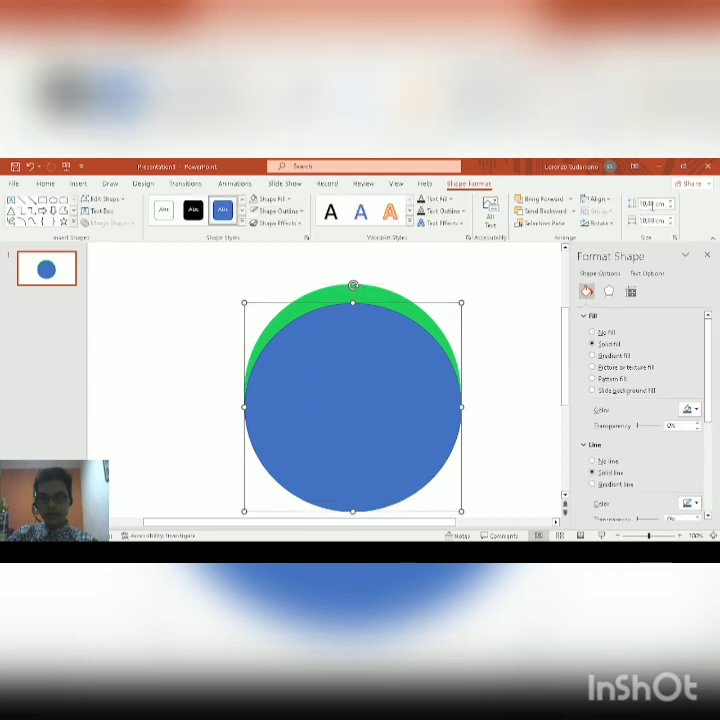
left_click(651, 204)
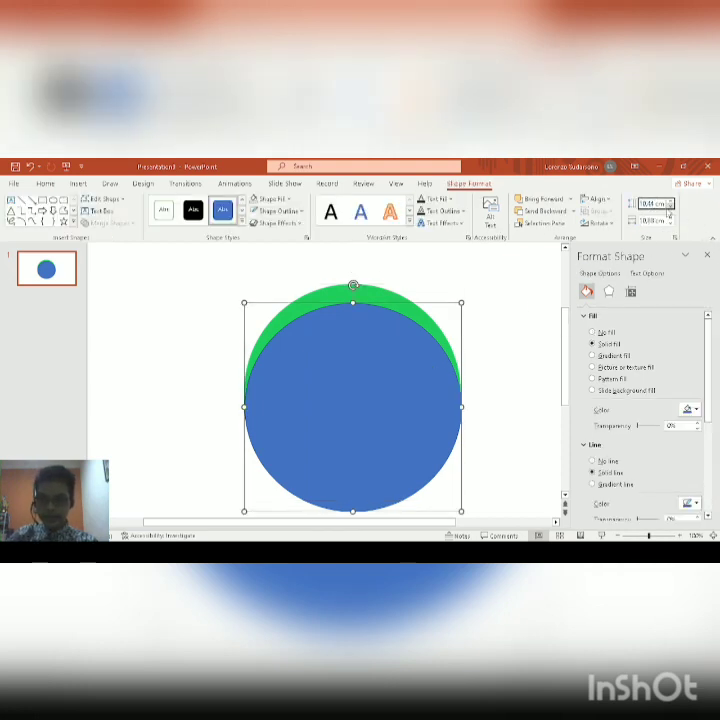
type("10,88")
key("Return")
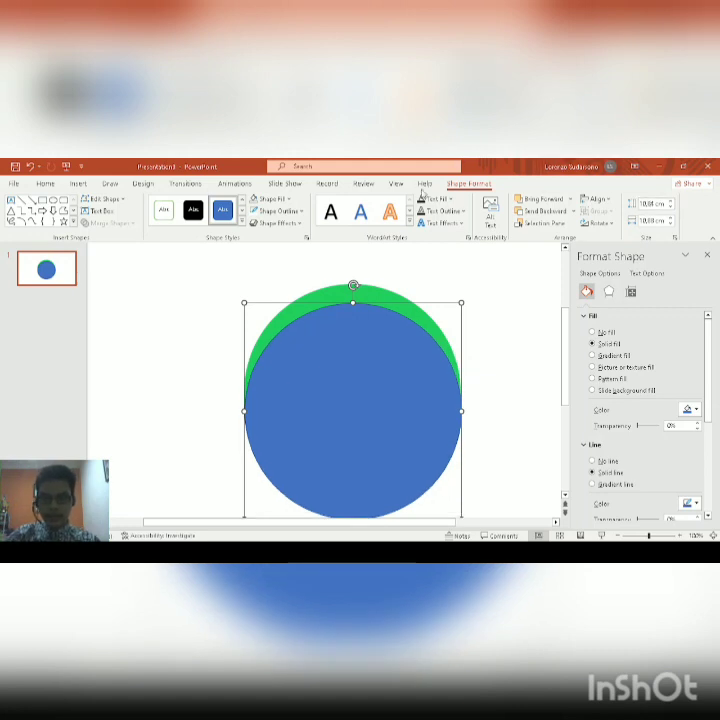
mouse_move(374, 344)
left_mouse_down()
mouse_move(363, 357)
mouse_move(365, 343)
left_mouse_up()
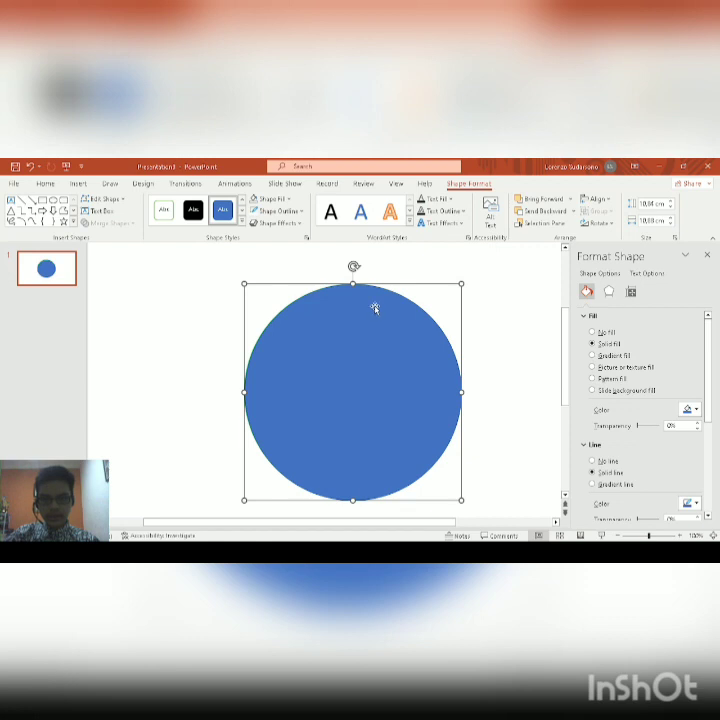
- Send the blue circle backward behind all three arcs
left_click(556, 213)
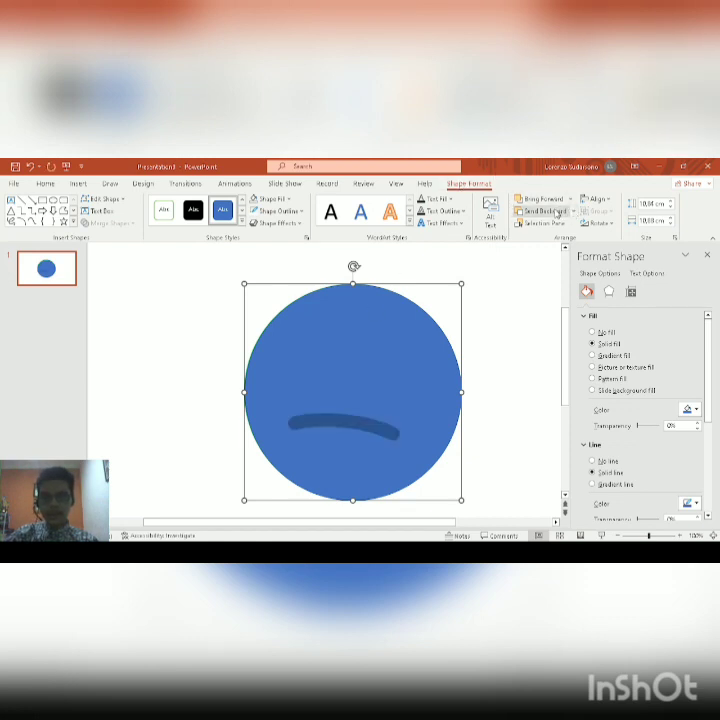
left_click(556, 213)
left_click(556, 213)
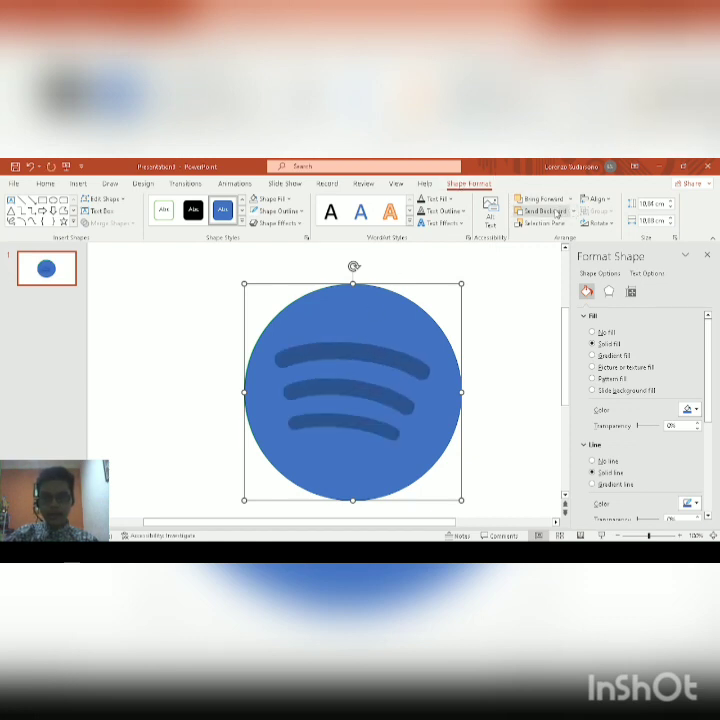
- Move the blue circle together with its three arcs to the right of the reference picture and close the formatting pane
left_click(416, 367, "shift")
left_click(397, 396, "shift")
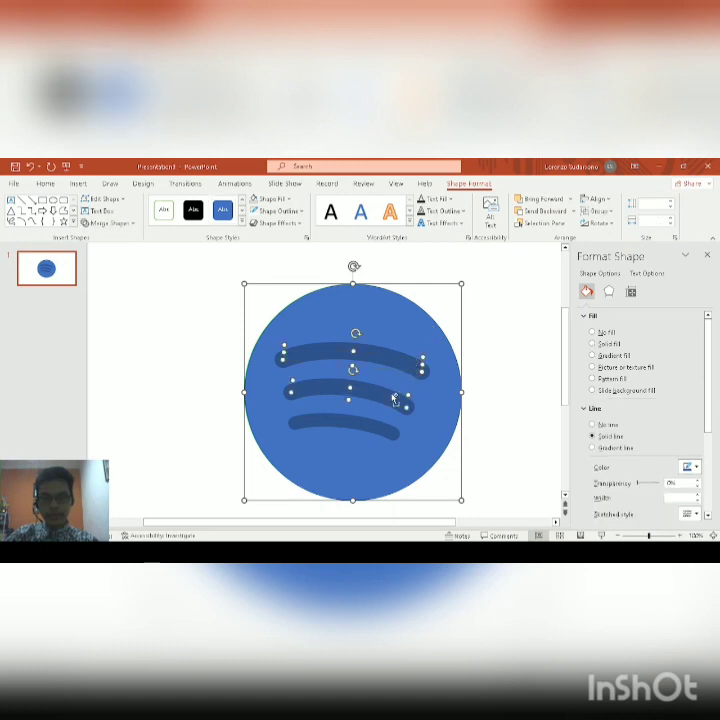
left_click(359, 428, "shift")
scroll(368, 423, "down", 3, "ctrl")
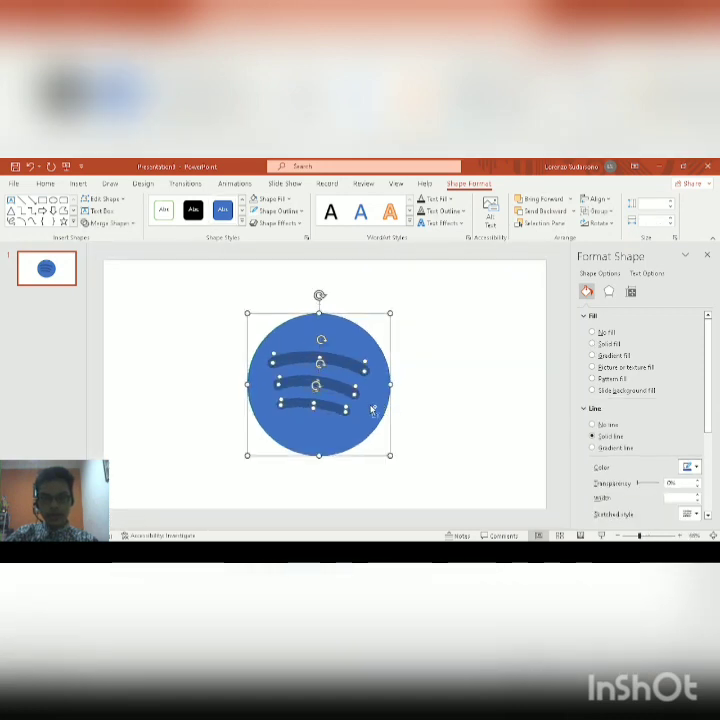
left_click_drag(331, 427, 482, 430)
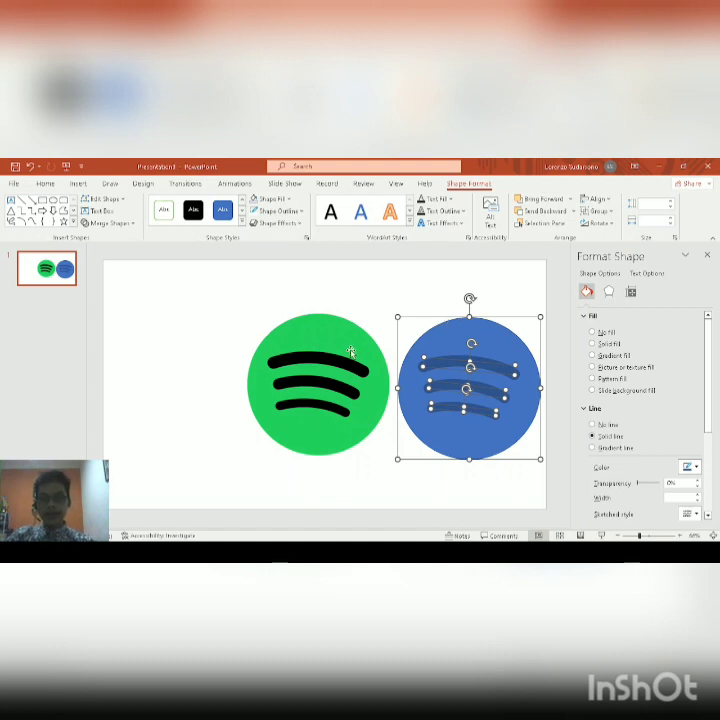
left_click(706, 256)
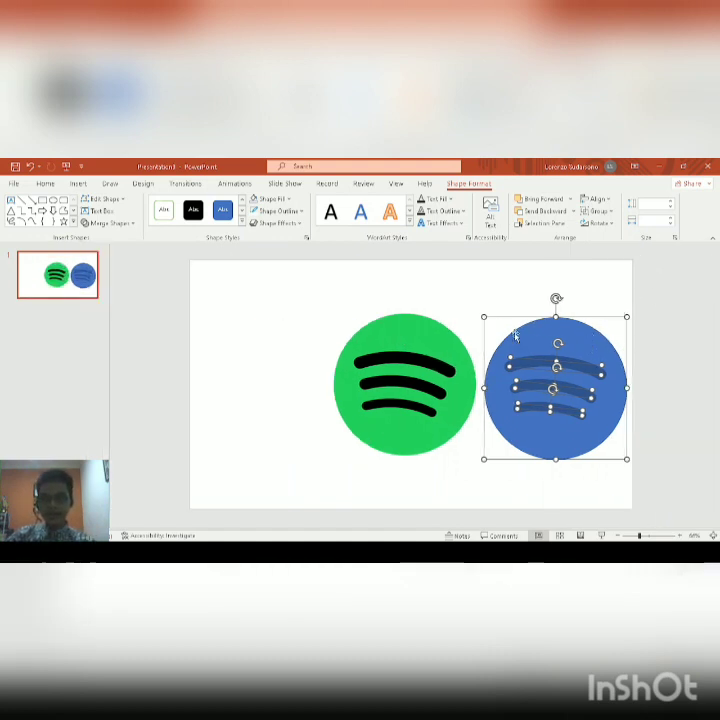
left_click(458, 294)
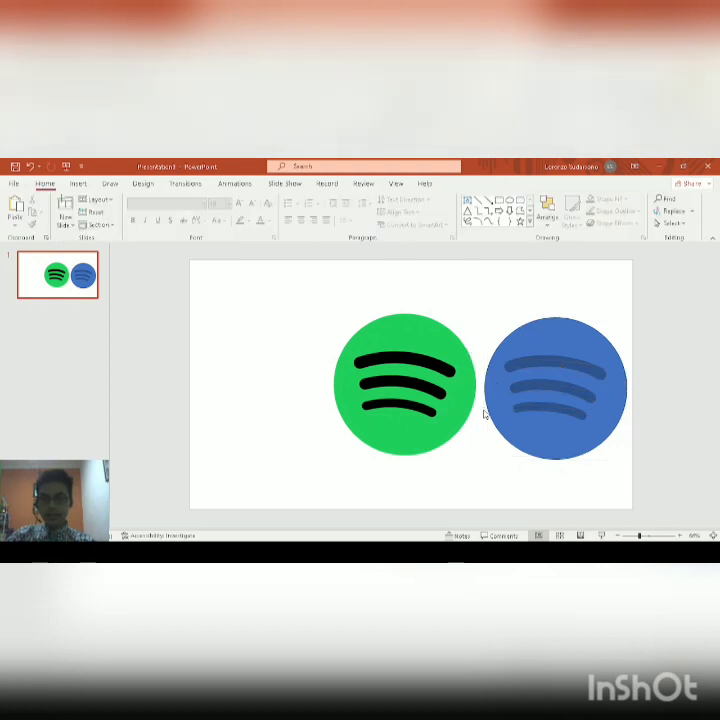
- Set the line colour of the blue circle and its three arcs to black
double_click(485, 414)
left_click(463, 426)
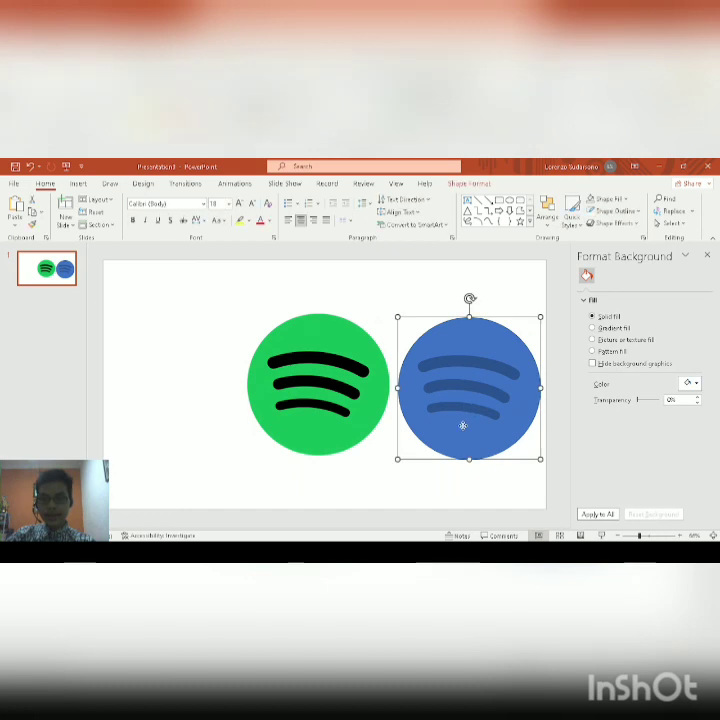
left_click(486, 402)
left_click(494, 393, "shift")
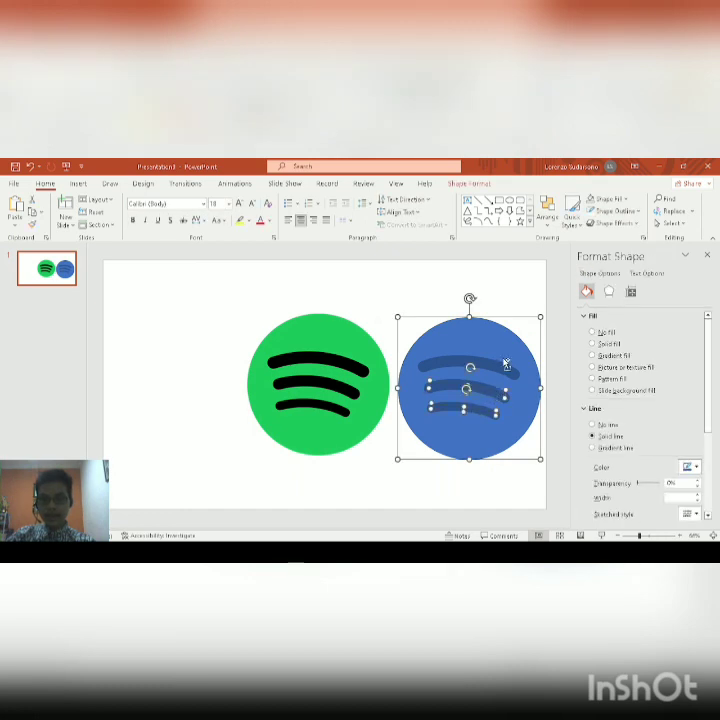
left_click(504, 369, "shift")
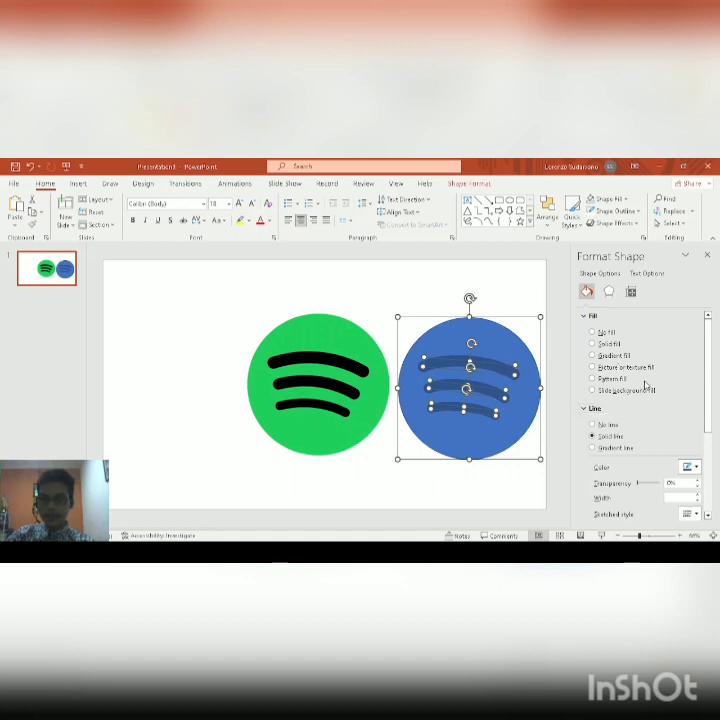
scroll(636, 389, "down", 5)
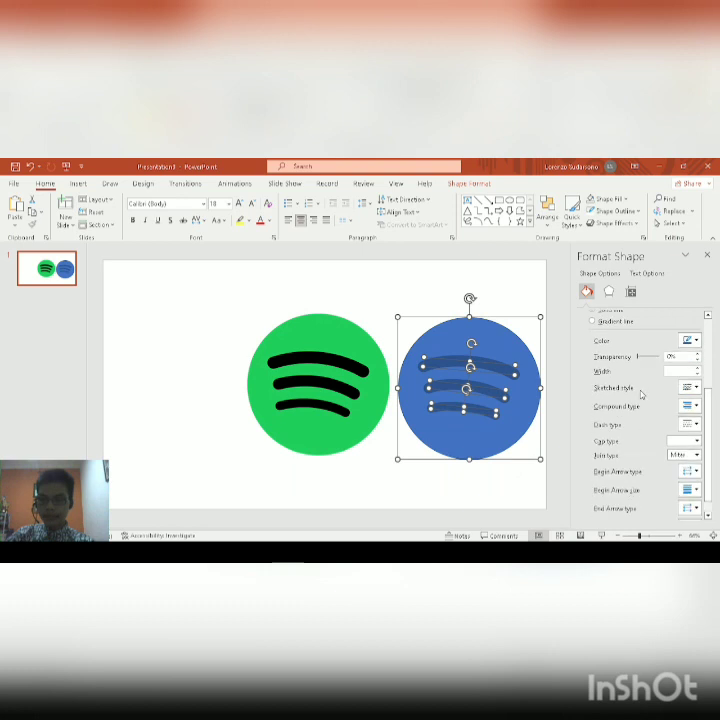
scroll(640, 392, "up", 3)
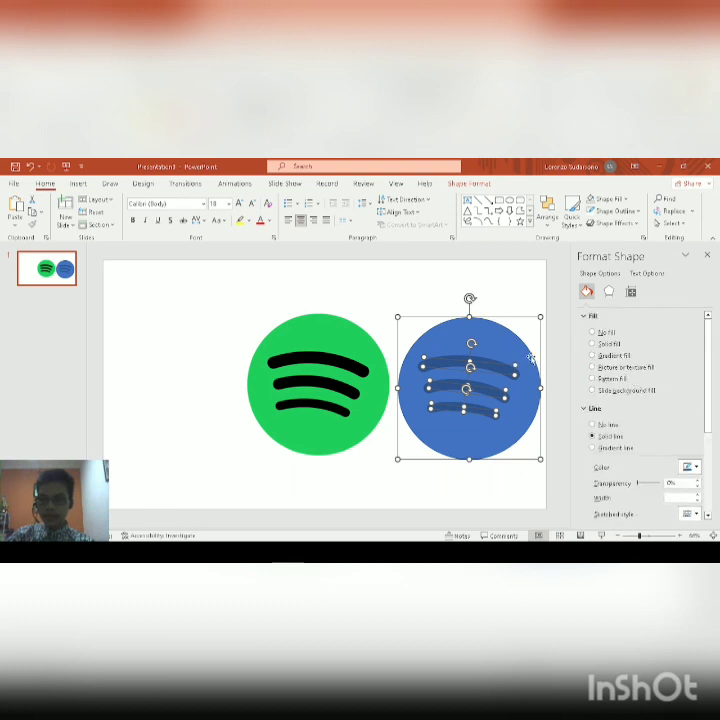
scroll(629, 343, "down", 4)
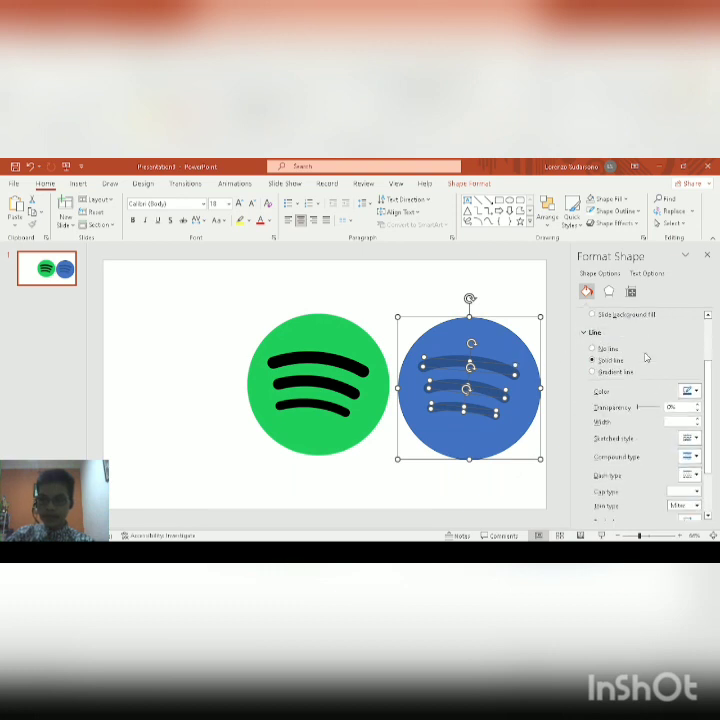
scroll(633, 358, "up", 1)
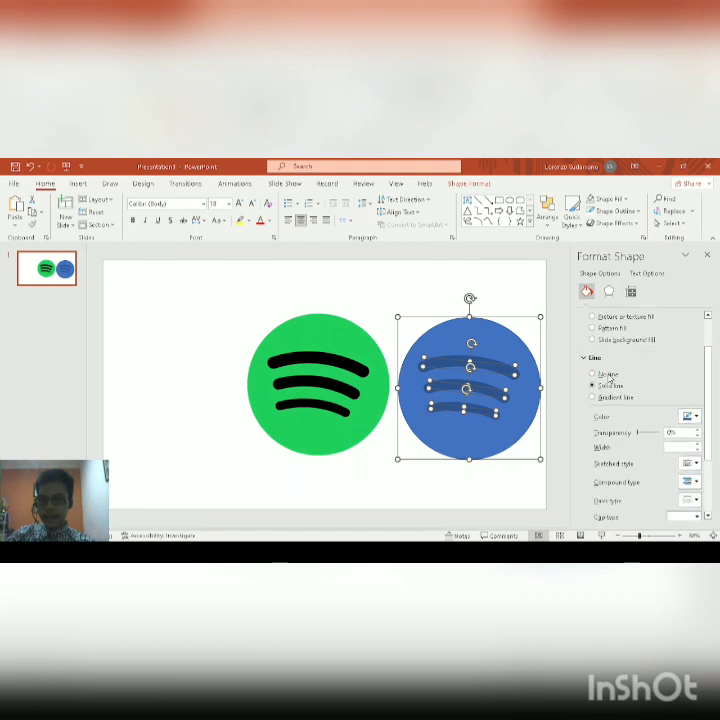
scroll(616, 375, "down", 2)
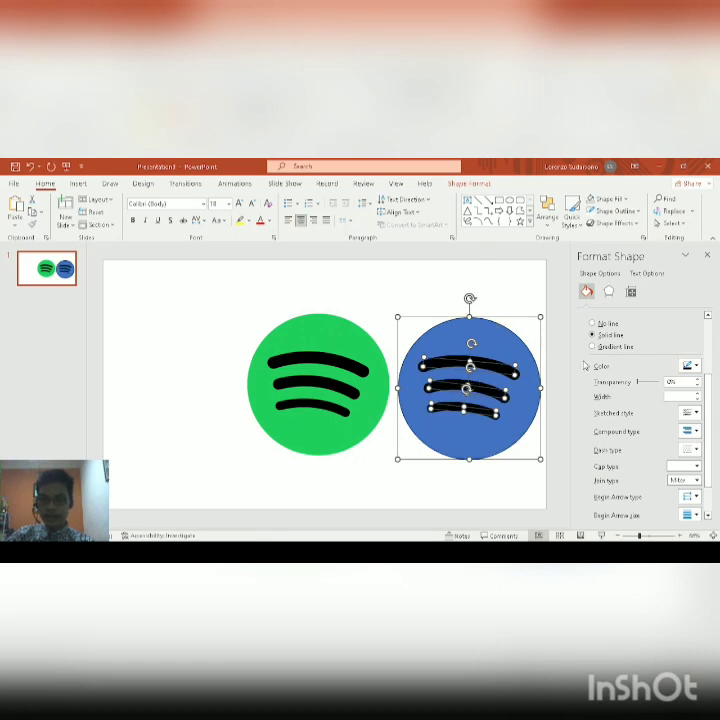
scroll(600, 366, "up", 4)
left_click(508, 317)
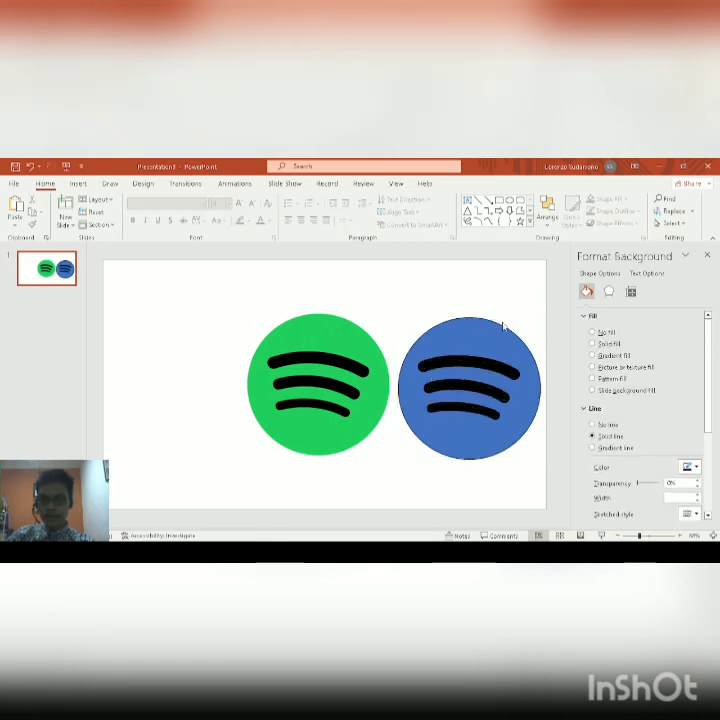
- Set the blue circle's outline width to 2.25 pt
left_click(497, 333)
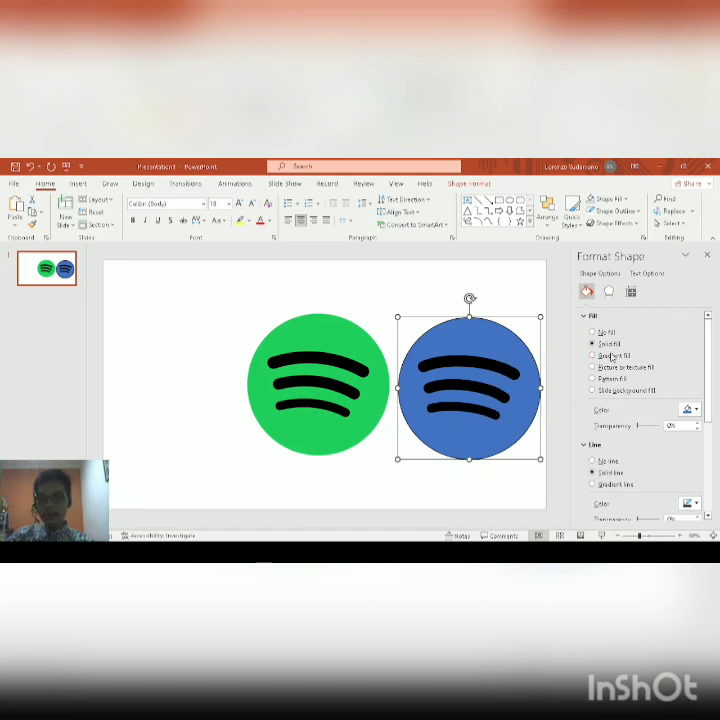
left_click(469, 184)
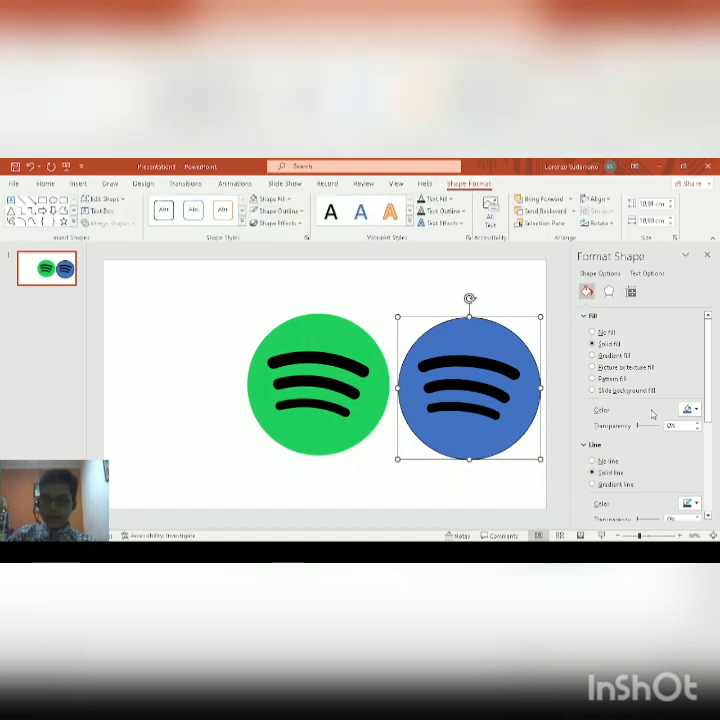
scroll(652, 414, "down", 4)
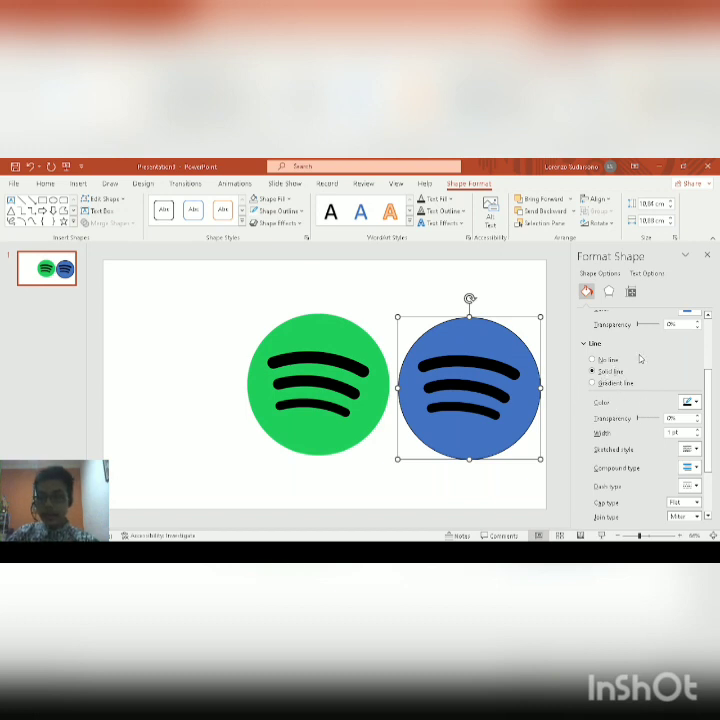
left_click(513, 372)
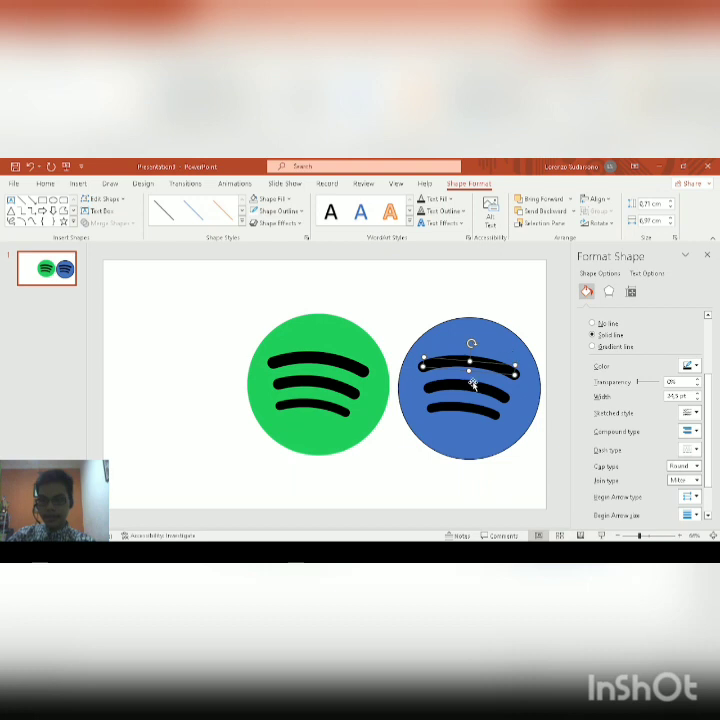
left_click(507, 357)
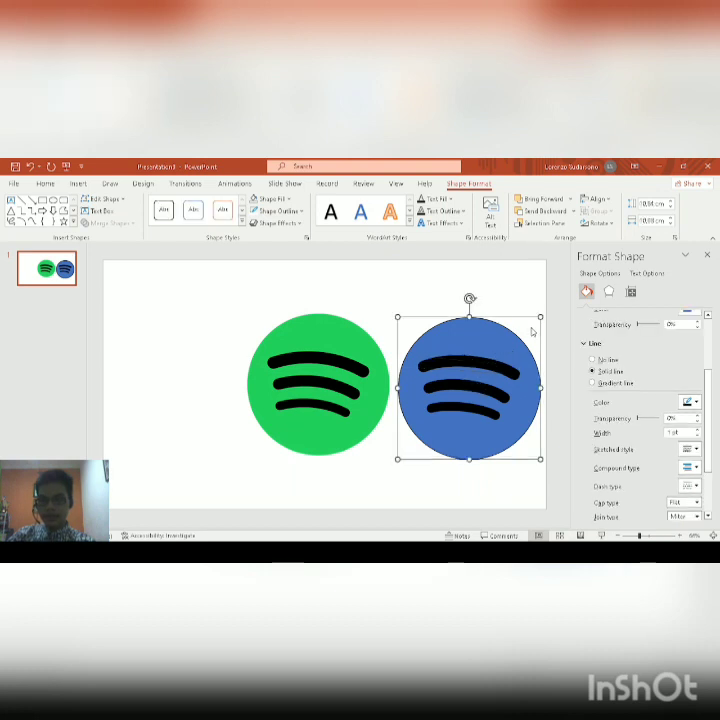
scroll(662, 375, "up", 3)
scroll(682, 375, "down", 5)
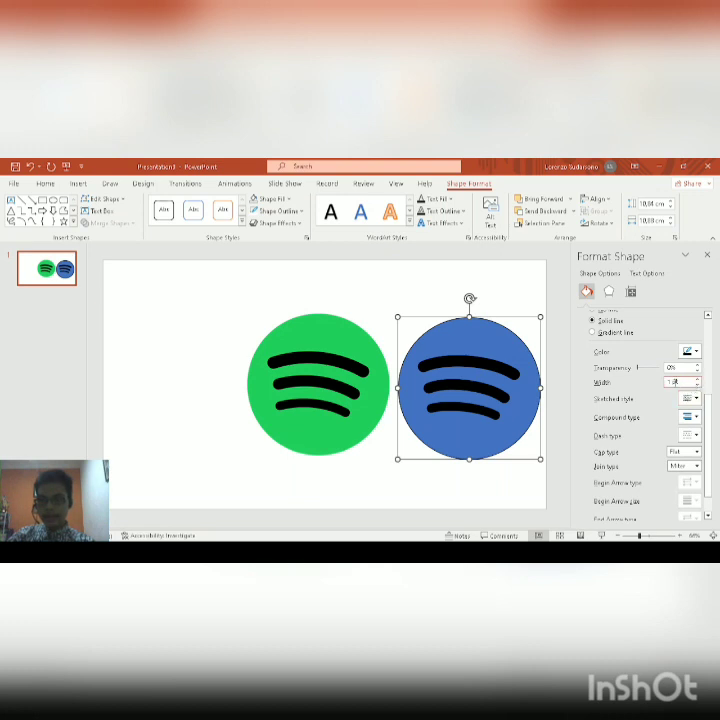
left_click(689, 383)
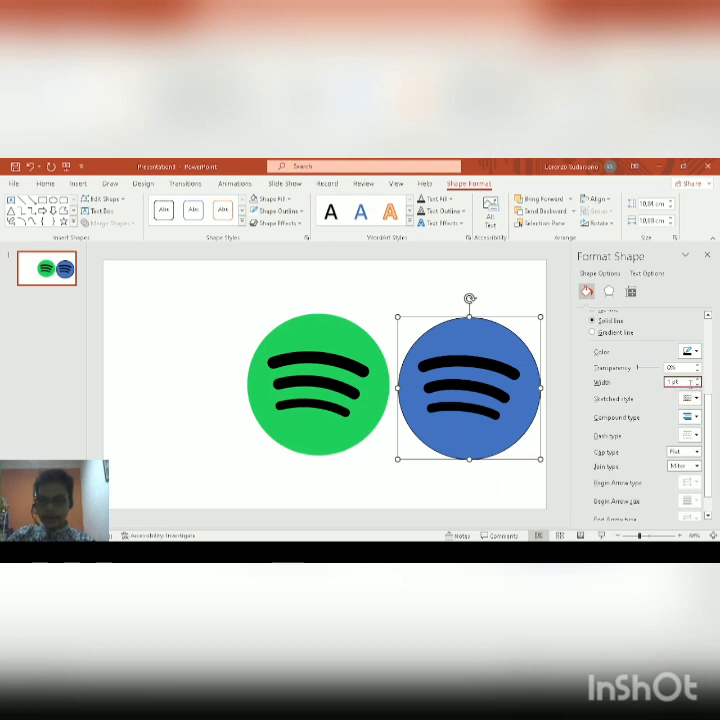
key("BackSpace")
type("3,25")
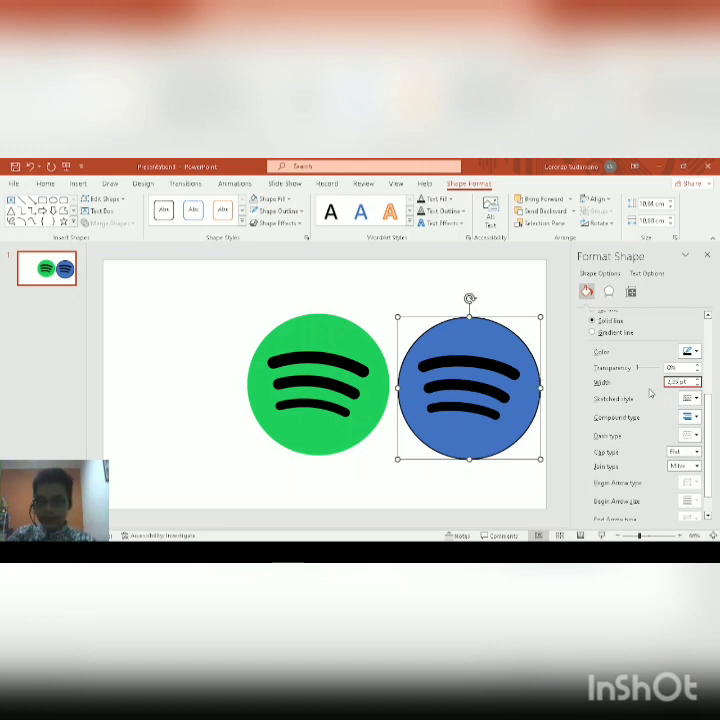
- Change the blue circle's solid fill to white
scroll(673, 395, "up", 3)
scroll(673, 395, "up", 2)
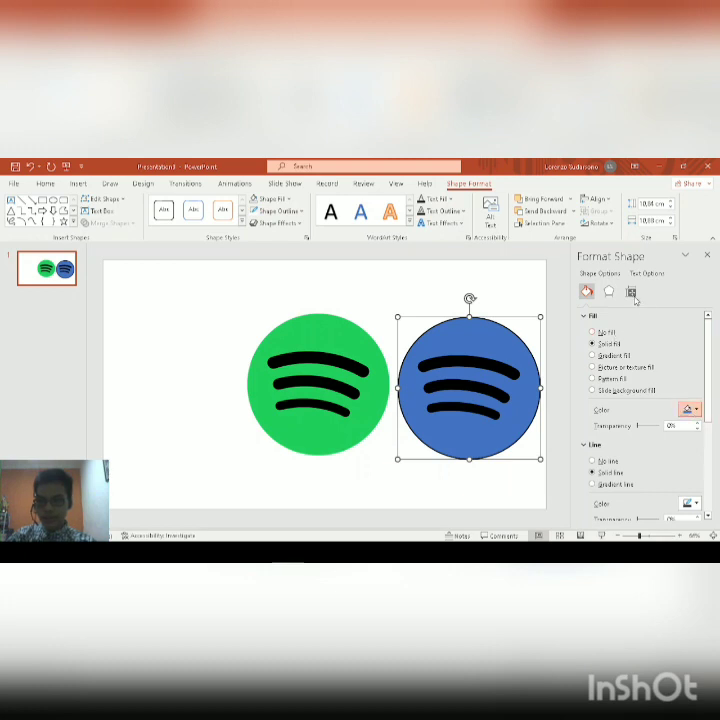
left_click(635, 300)
left_click(492, 309)
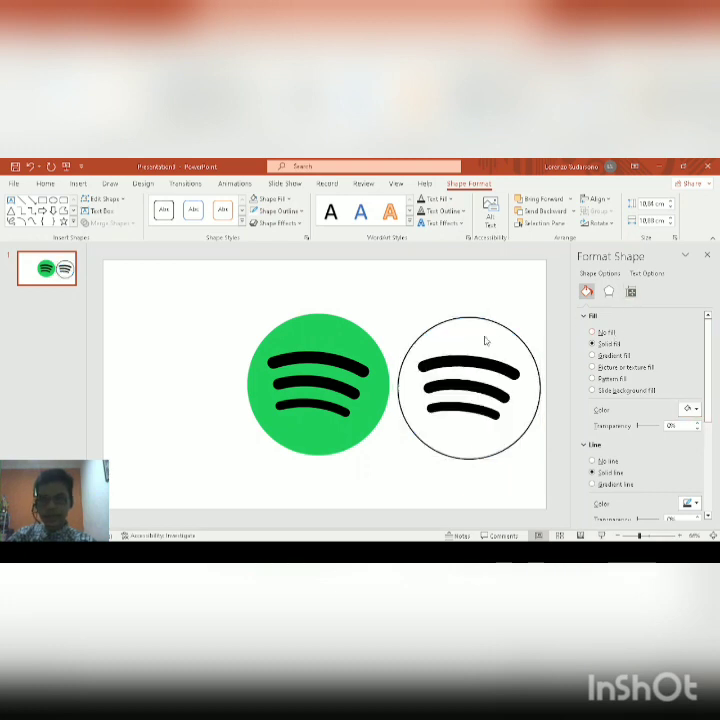
- Shrink the reference picture into the slide's upper-left corner and move the white circle with its three arcs to the slide's centre
left_click(320, 343)
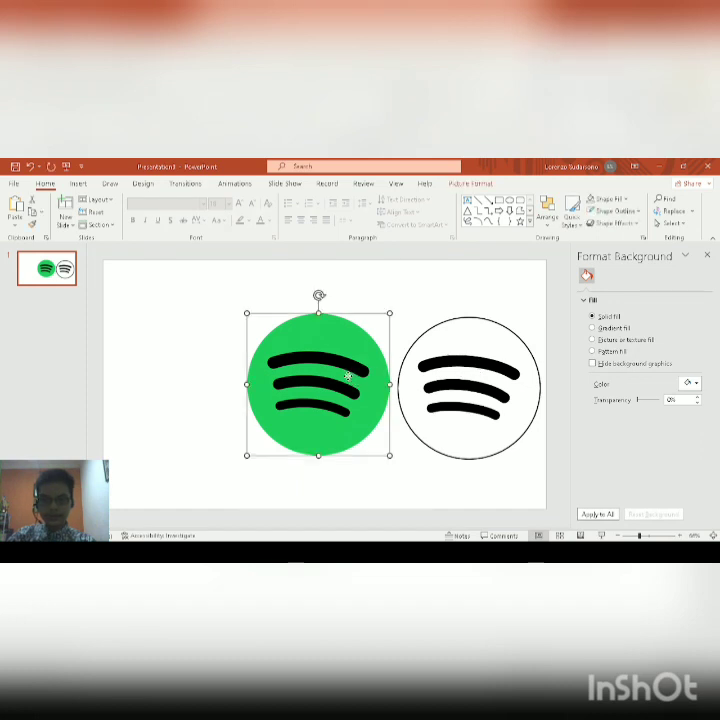
left_click_drag(390, 456, 152, 302)
left_click_drag(342, 285, 561, 496)
left_click(511, 434)
left_click_drag(495, 434, 371, 431)
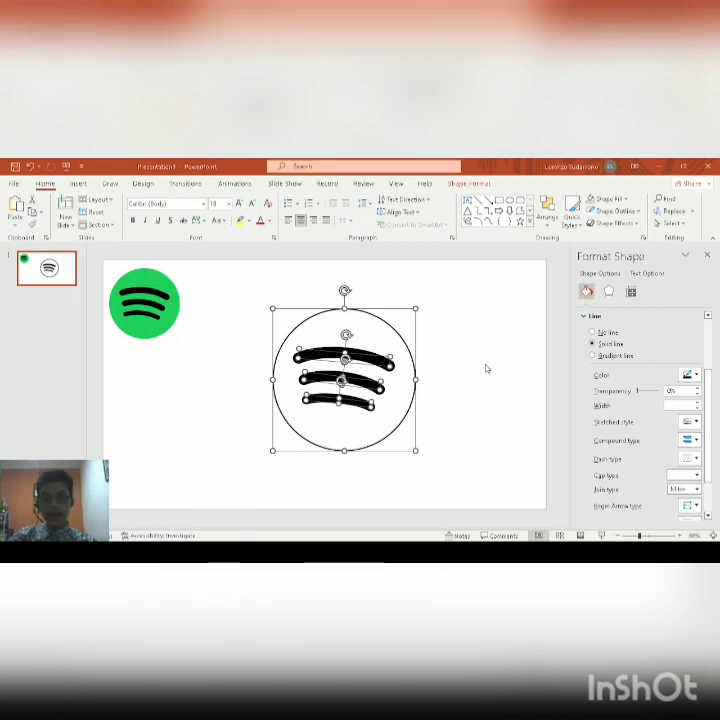
- Add a second slide after the first and delete its title and text placeholders
left_click(36, 297)
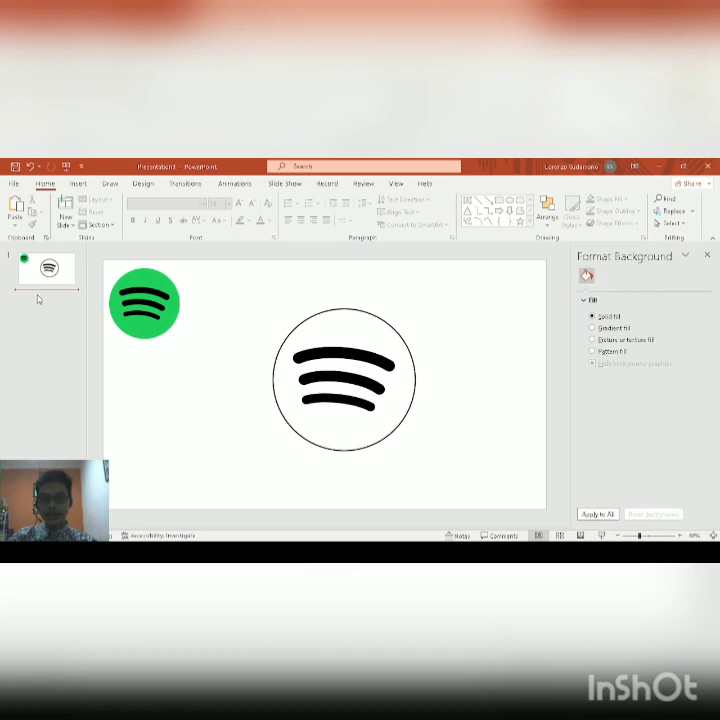
key("Return")
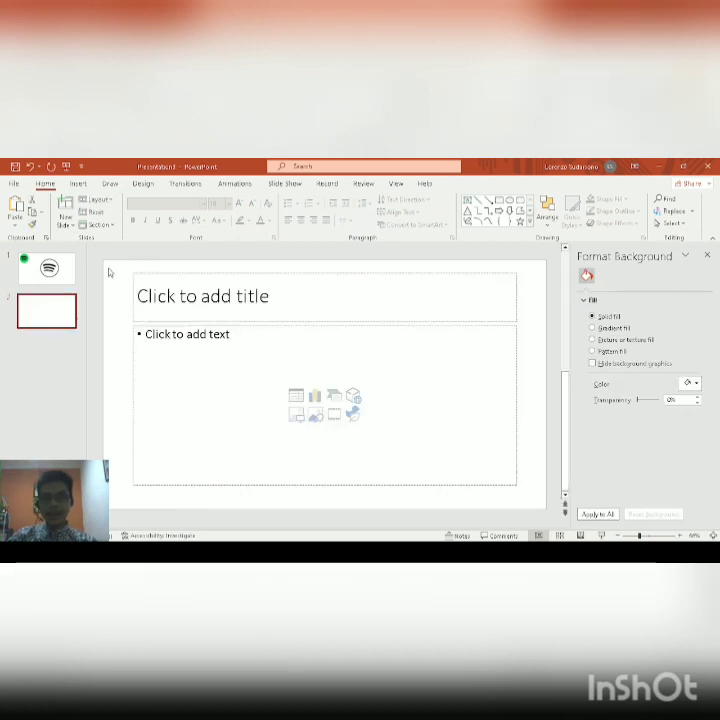
left_click_drag(120, 262, 565, 527)
key("Delete")
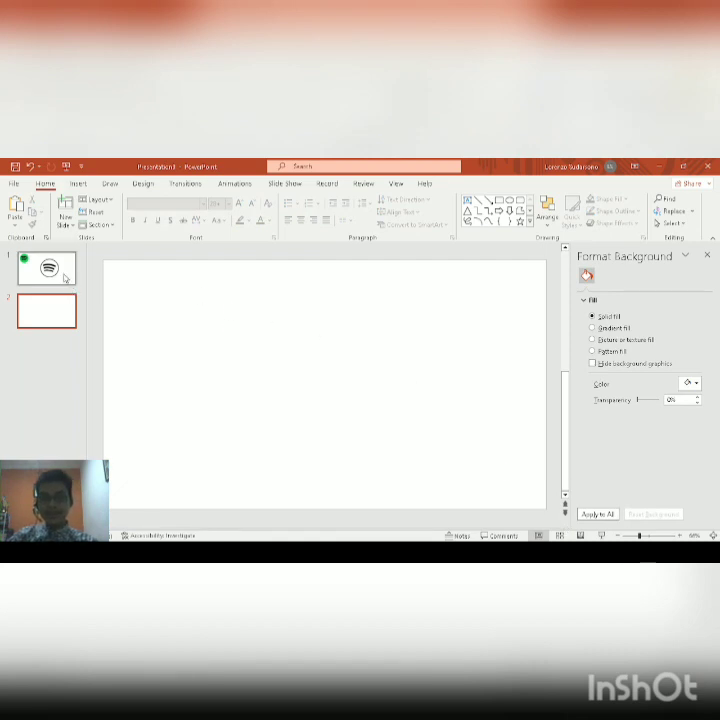
- Copy the circle and its three arcs onto the second slide and move the copy to that slide's upper-left corner
left_click(65, 279)
left_click_drag(240, 284, 463, 477)
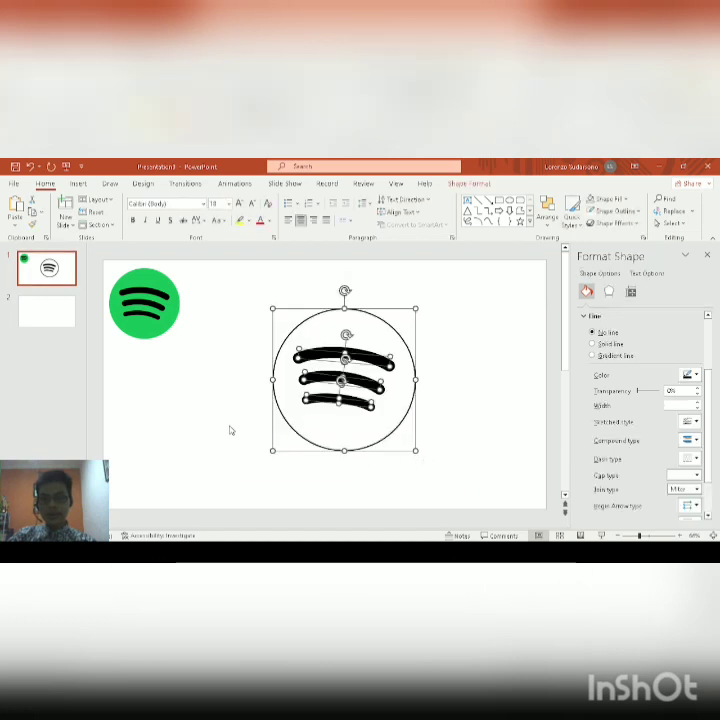
left_click(48, 308)
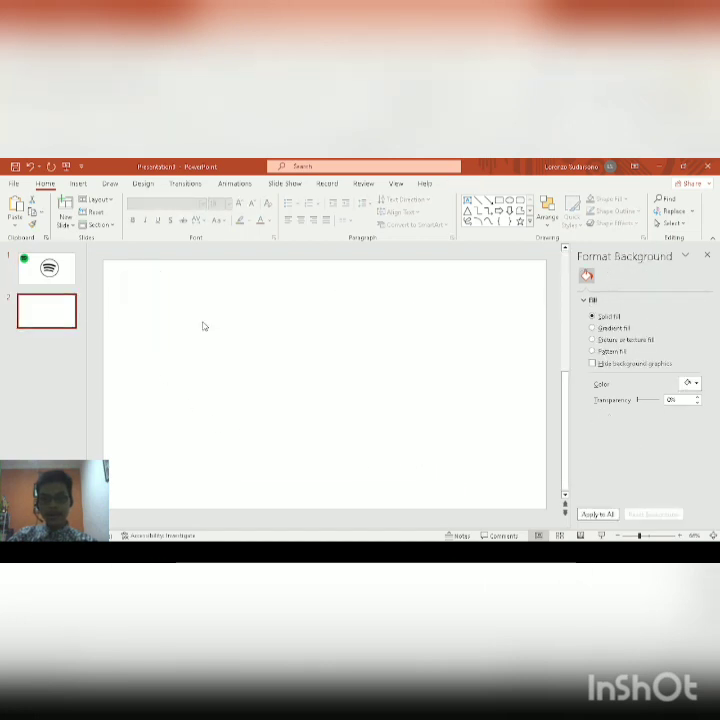
key("ctrl+v")
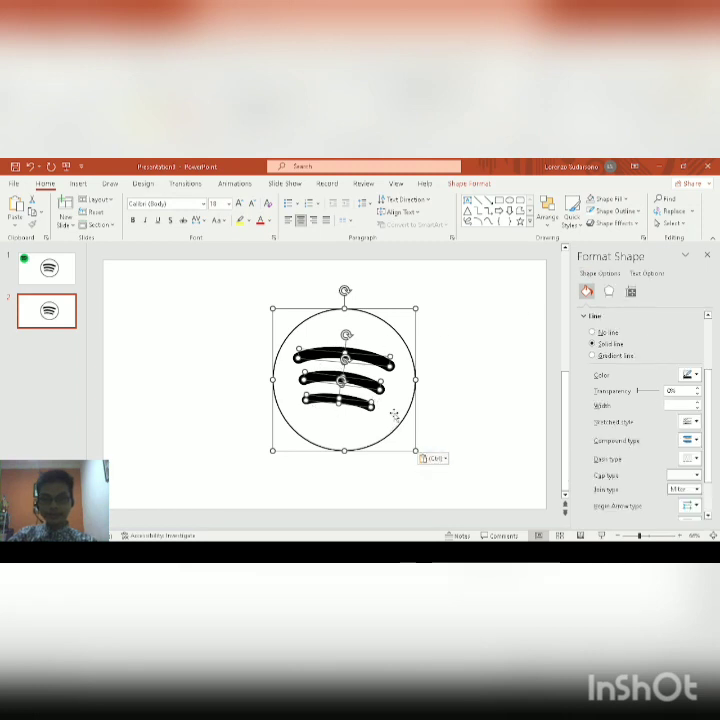
left_click(445, 411)
left_click_drag(451, 485, 247, 288)
left_click_drag(357, 447, 199, 405)
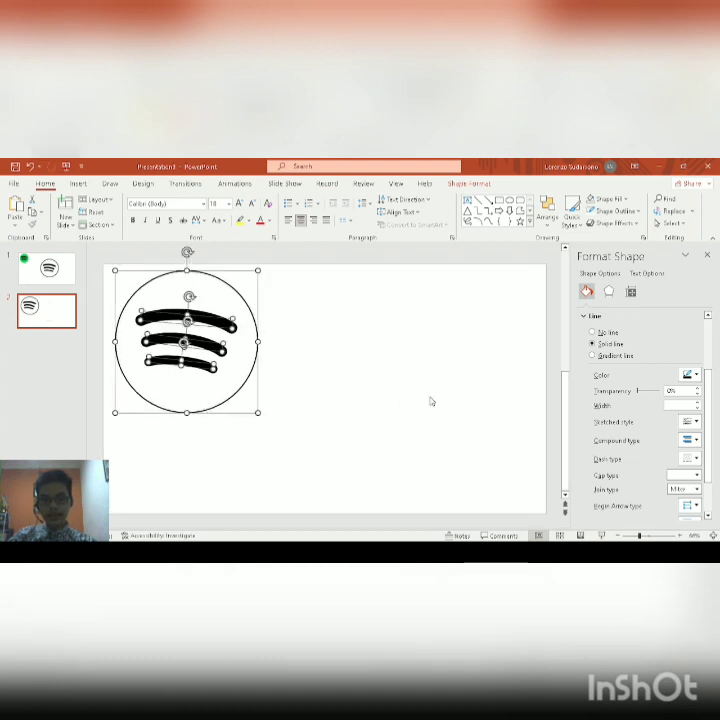
left_click(431, 401)
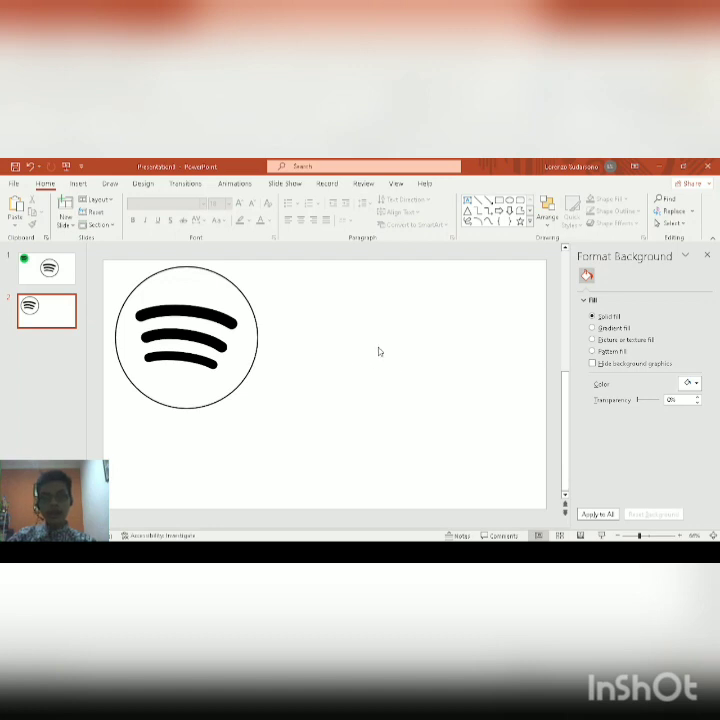
- Select the three arcs of the copied logo, then delete the whole second slide
left_click(229, 321)
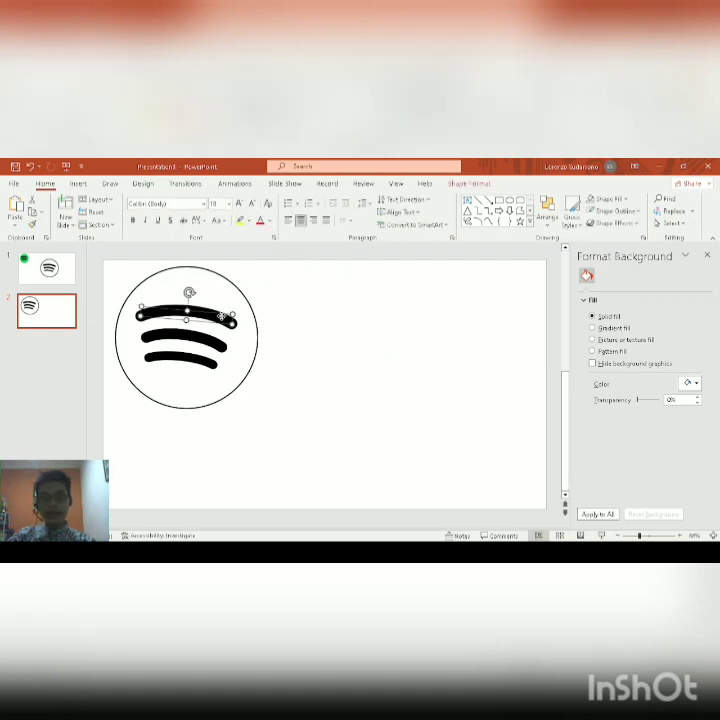
left_click(190, 338, "shift")
left_click(203, 360, "shift")
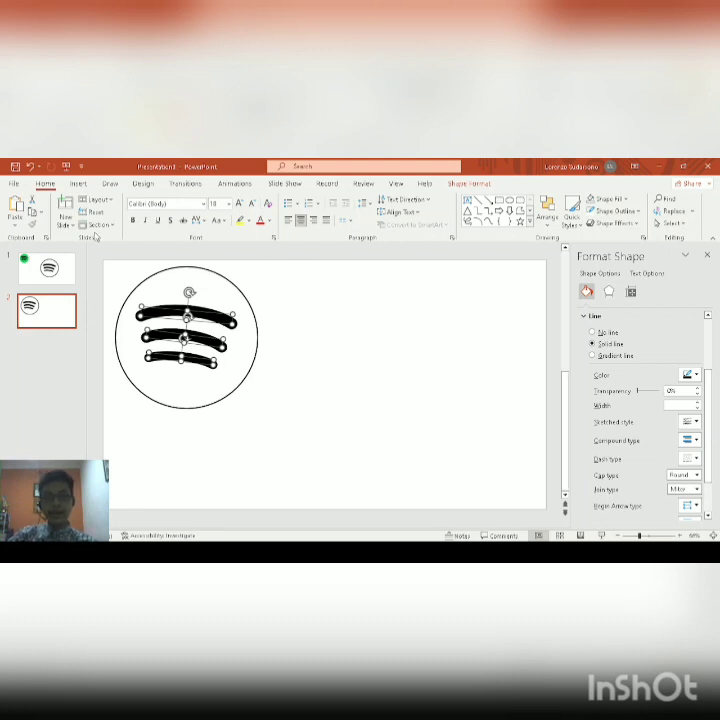
left_click(54, 321)
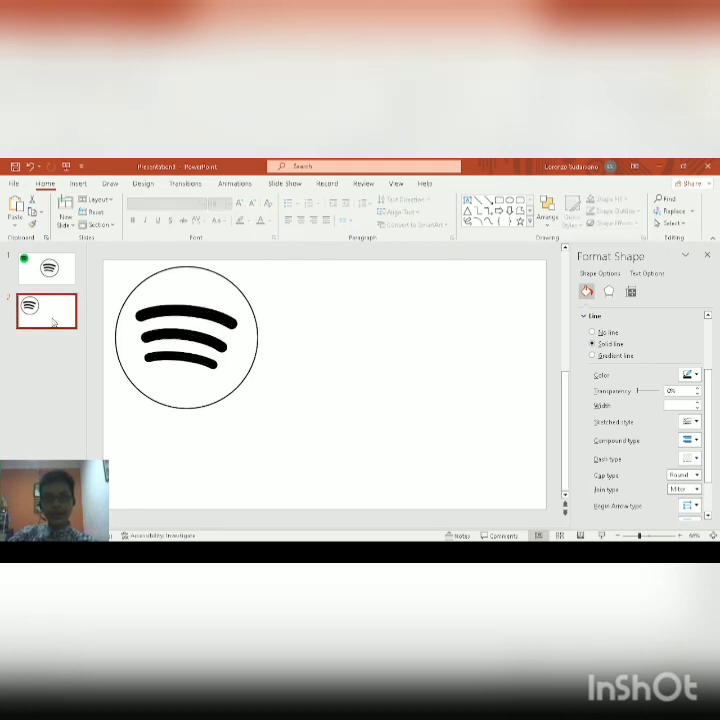
key("Delete")
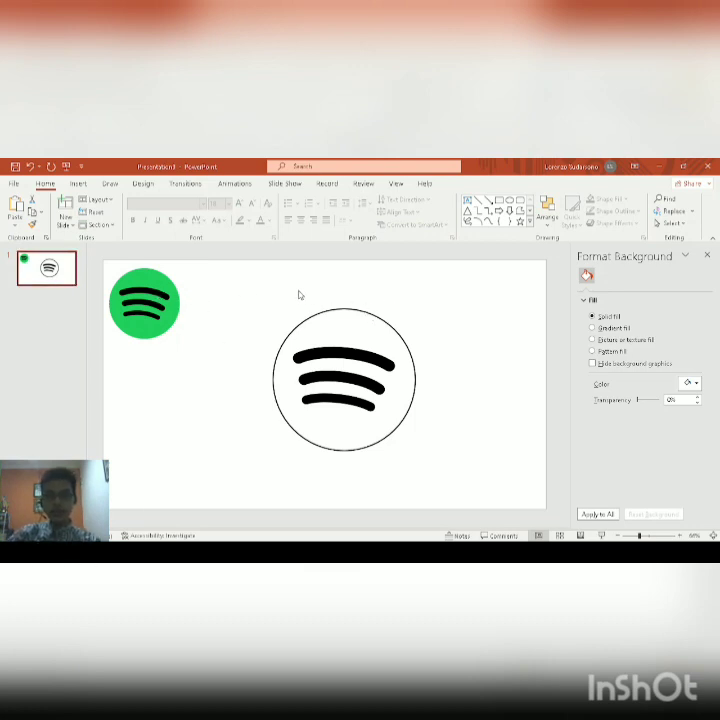
- Try grouping the centred circle with its three arcs, then undo the grouping
left_click_drag(230, 281, 482, 487)
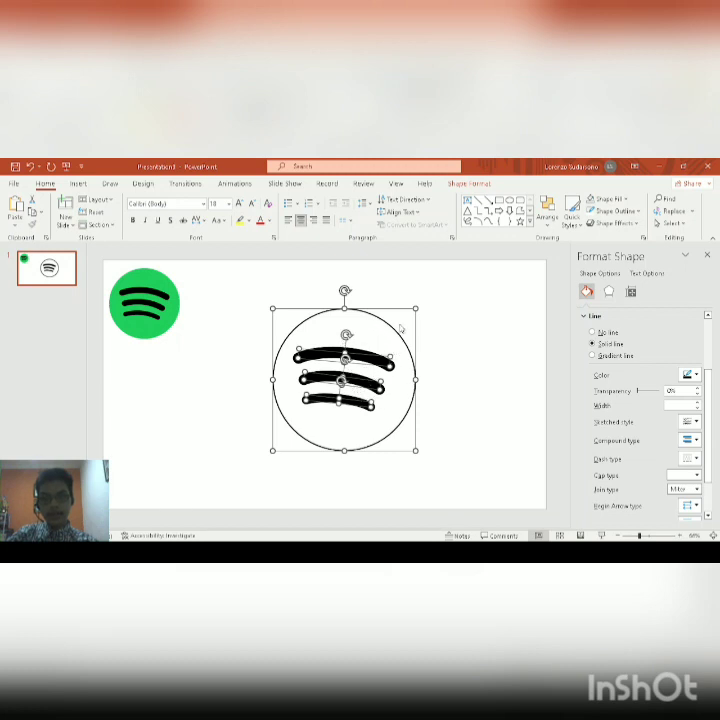
left_click(470, 185)
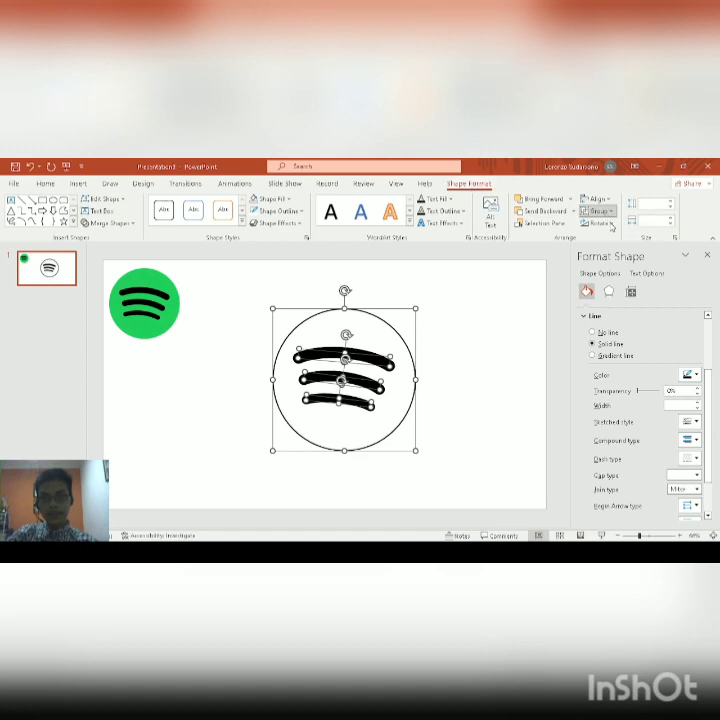
left_click(612, 227)
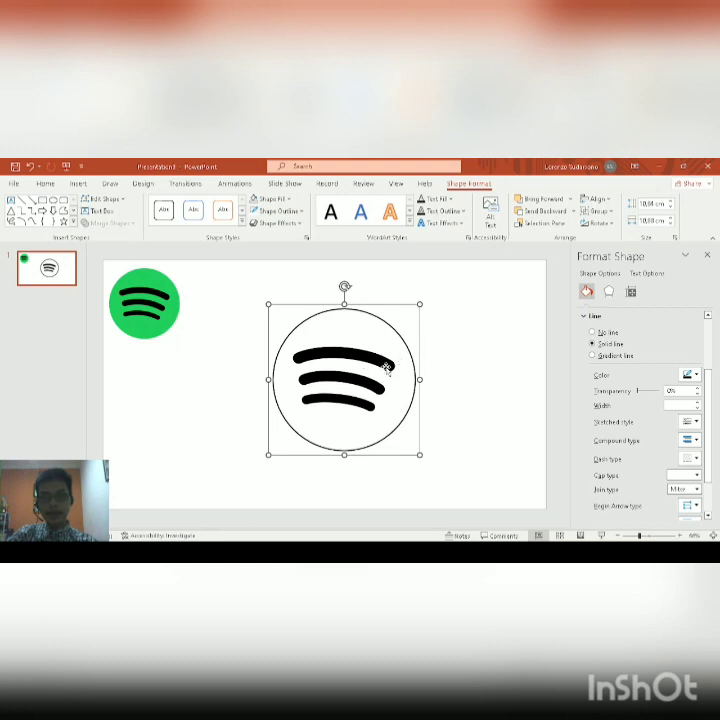
key("ctrl+z")
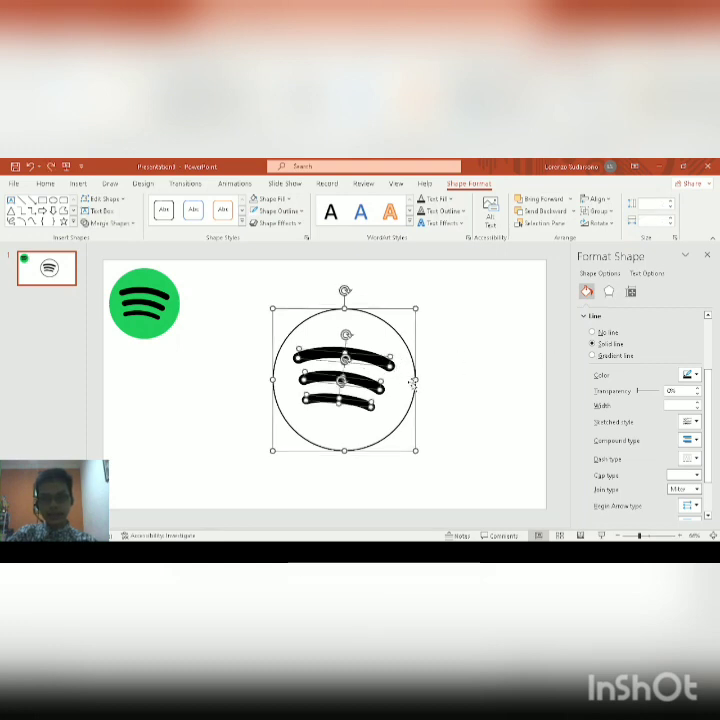
- Move the circle and its arcs toward the slide's left side, then paste a picture copy of the logo and place it on the right side
left_click_drag(413, 381, 312, 399)
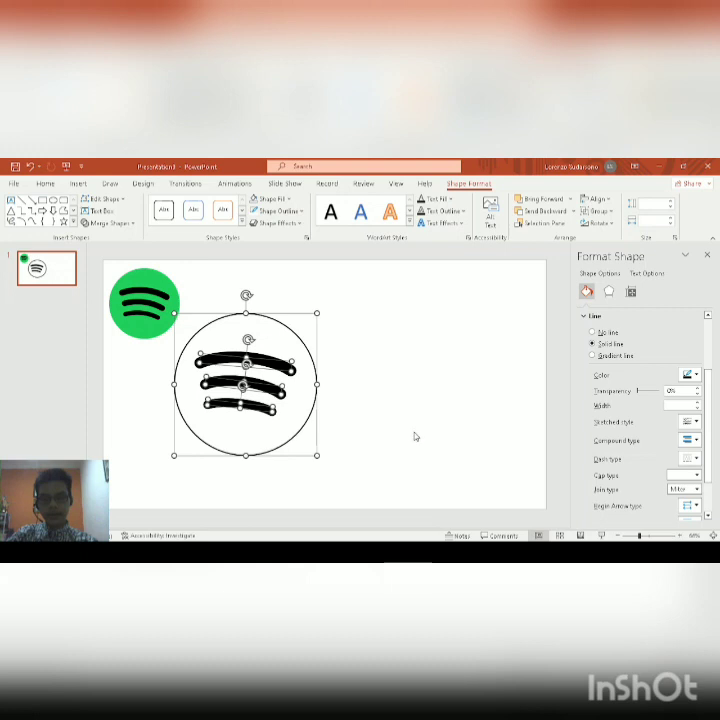
left_click(427, 407)
key("ctrl+v")
left_click(334, 399)
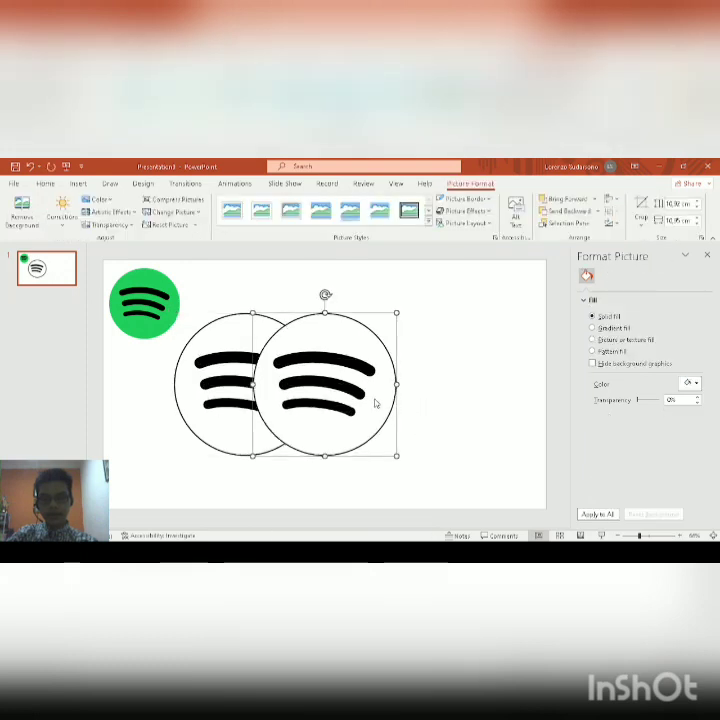
left_click_drag(342, 386, 449, 385)
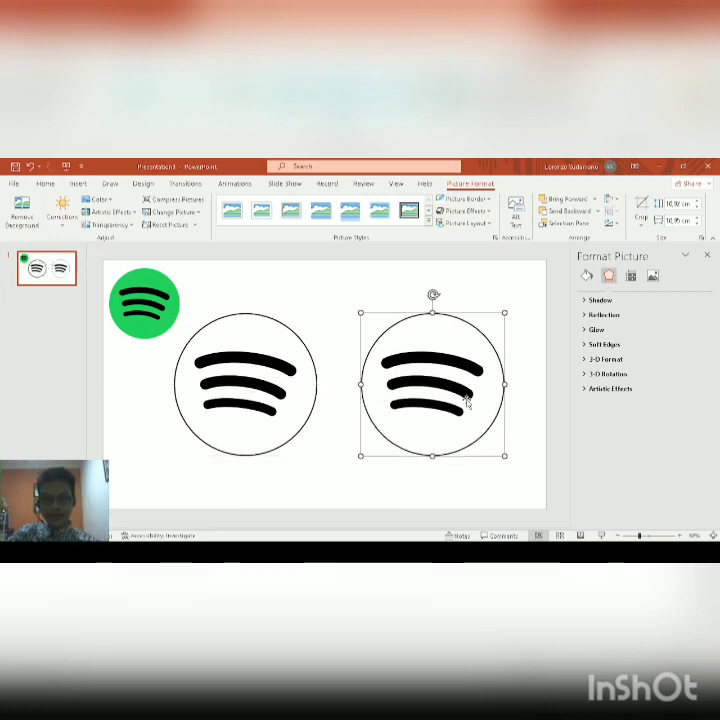
- Select the circle and three arcs of the left logo individually, then shift the picture copy slightly further right
left_click(286, 368)
left_click(386, 376)
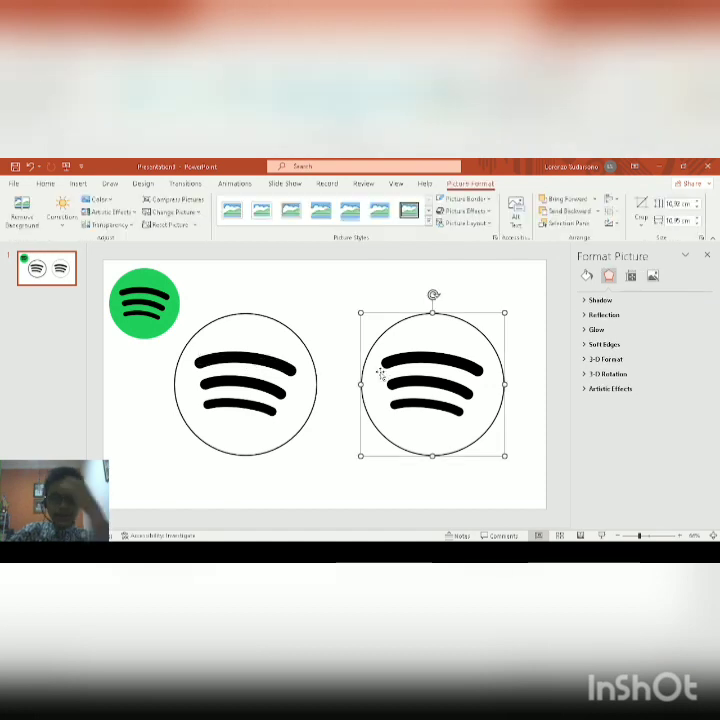
left_click(290, 368)
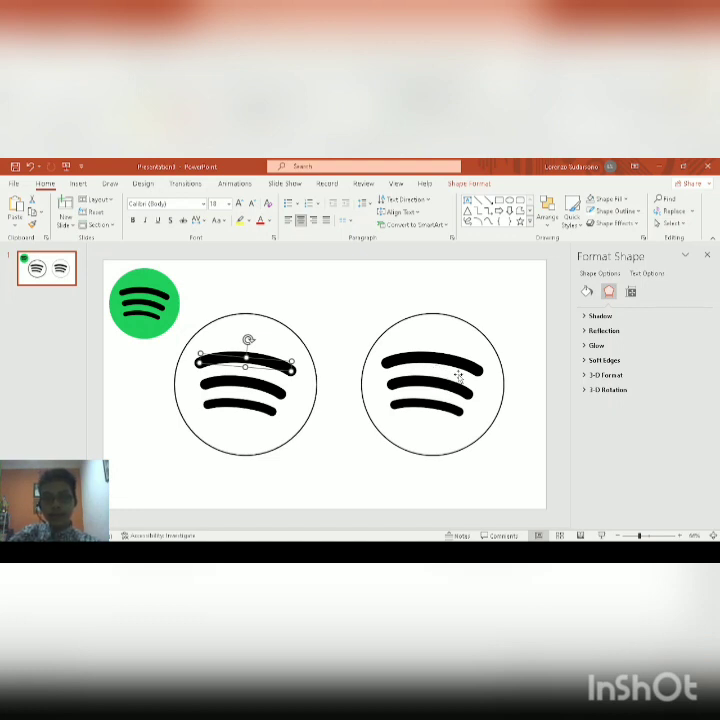
left_click(262, 408)
left_click(269, 423, "ctrl")
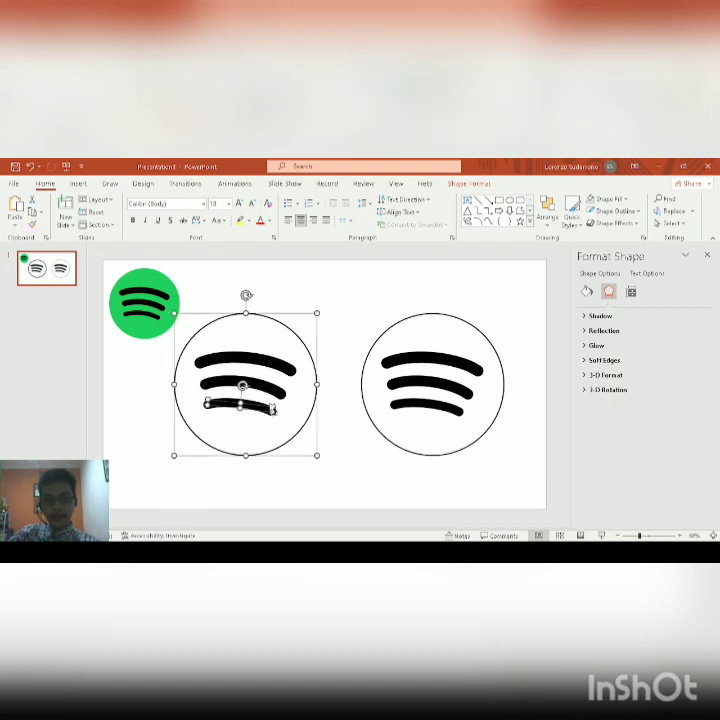
left_click(276, 389, "ctrl")
left_click(279, 367, "ctrl")
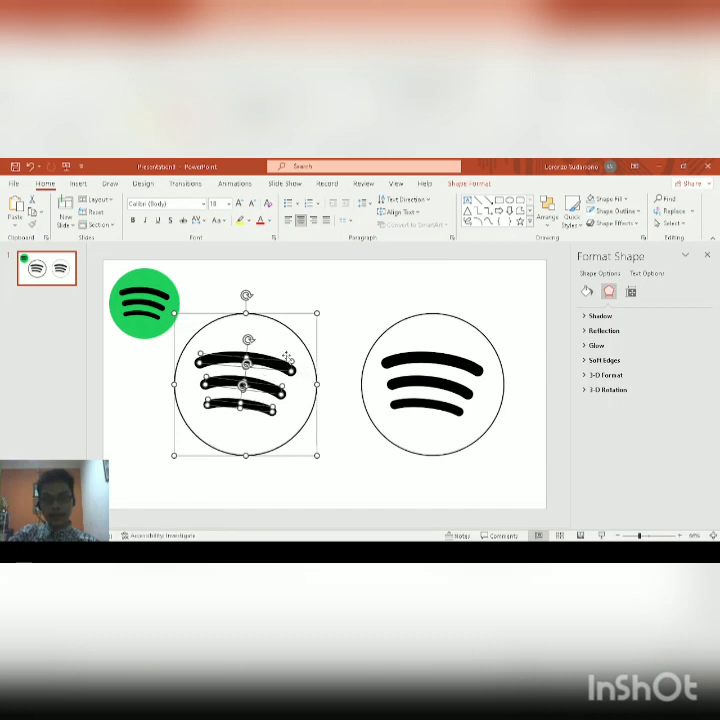
left_click(440, 380)
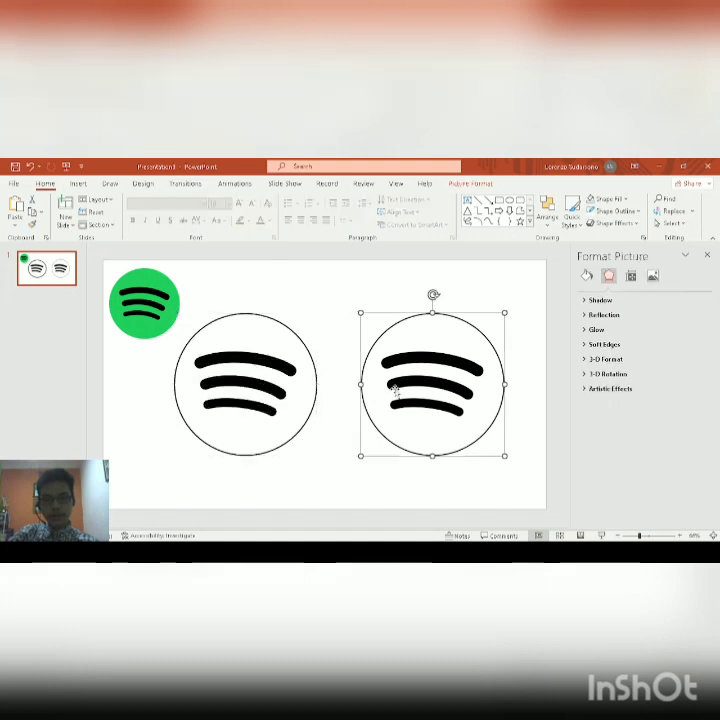
mouse_move(440, 380)
left_mouse_down()
mouse_move(452, 375)
mouse_move(446, 388)
mouse_move(447, 379)
left_mouse_up()
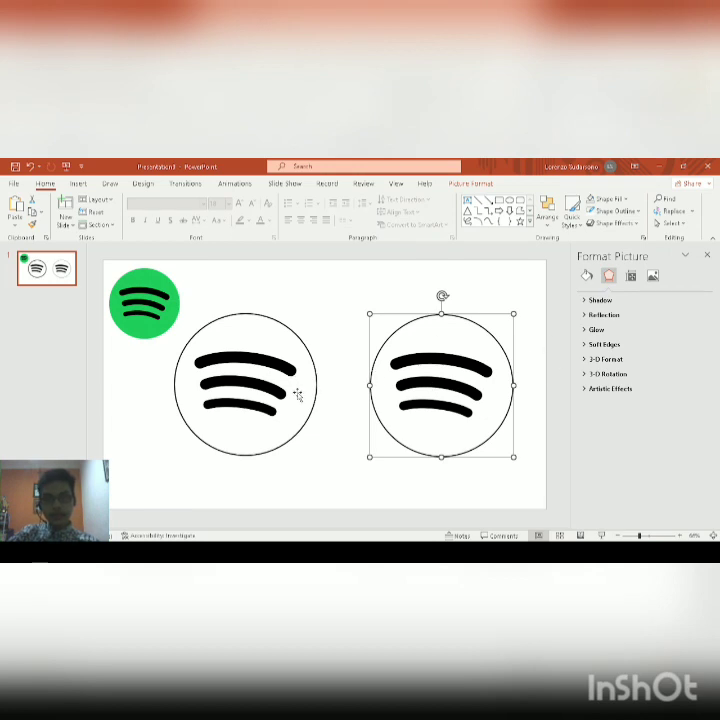
left_click(298, 350)
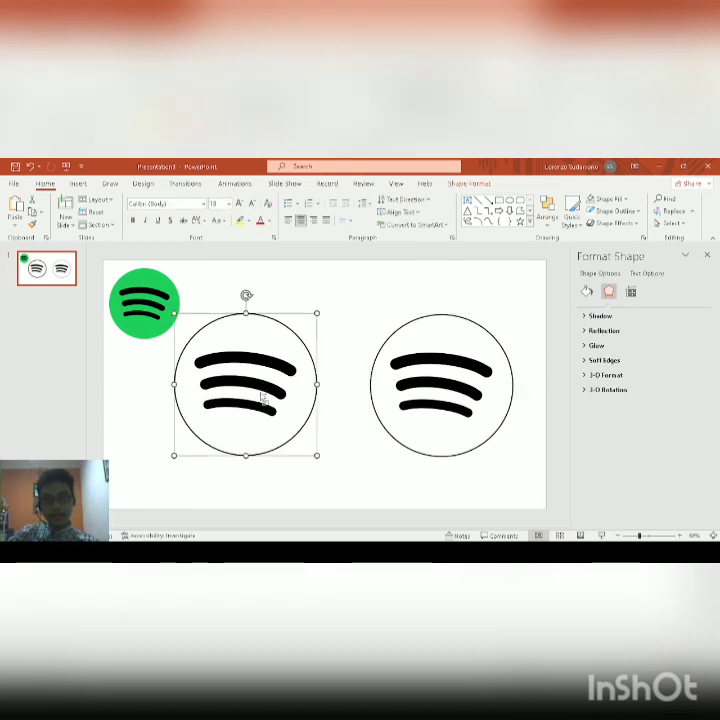
left_click(262, 406, "ctrl")
left_click(275, 390, "ctrl")
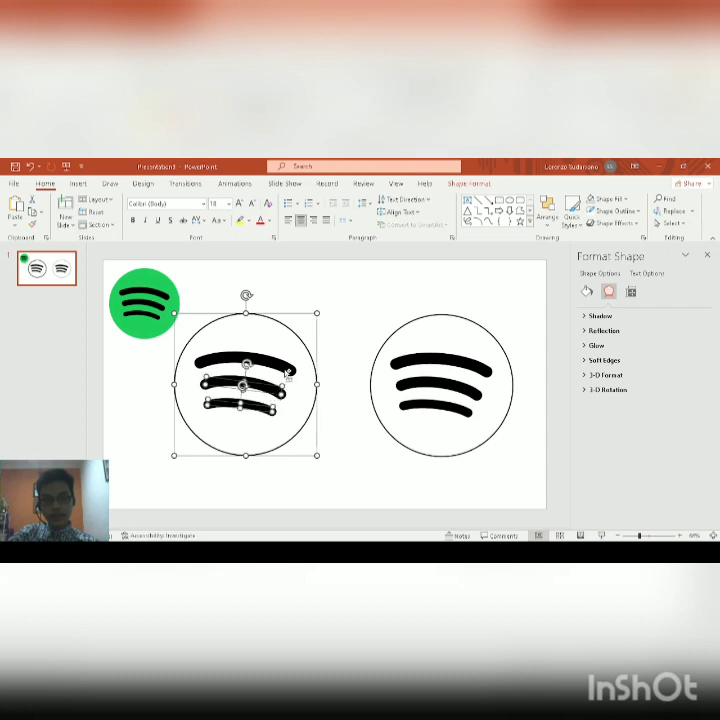
left_click(288, 373, "ctrl")
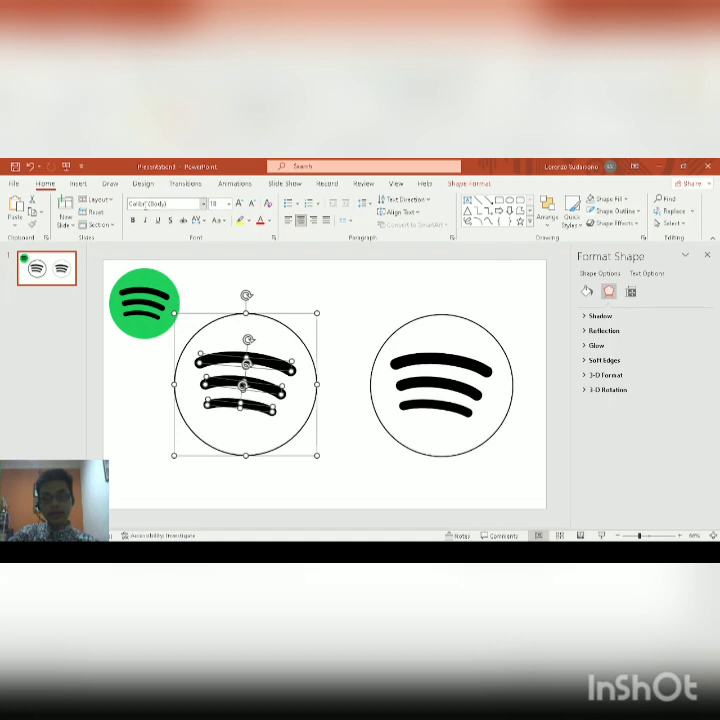
left_click(79, 184)
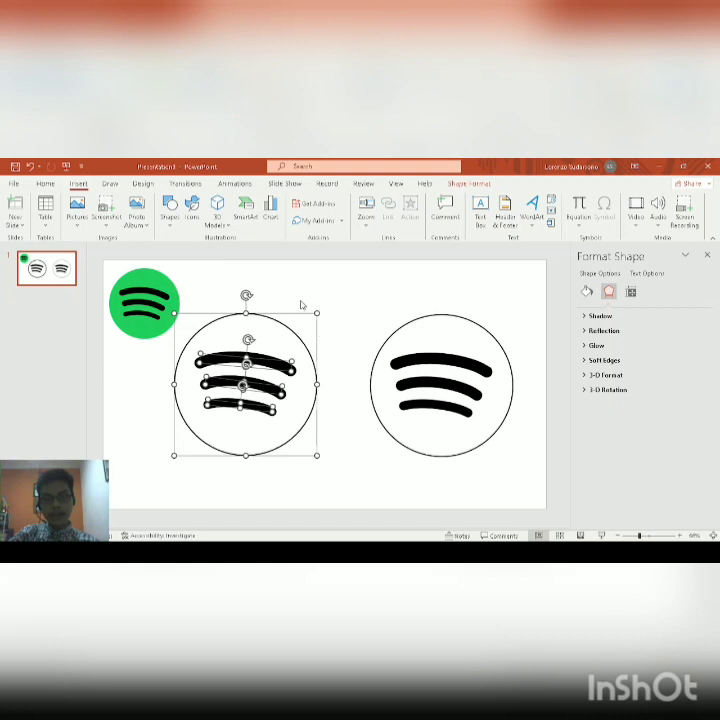
left_click(382, 311)
left_click(298, 340)
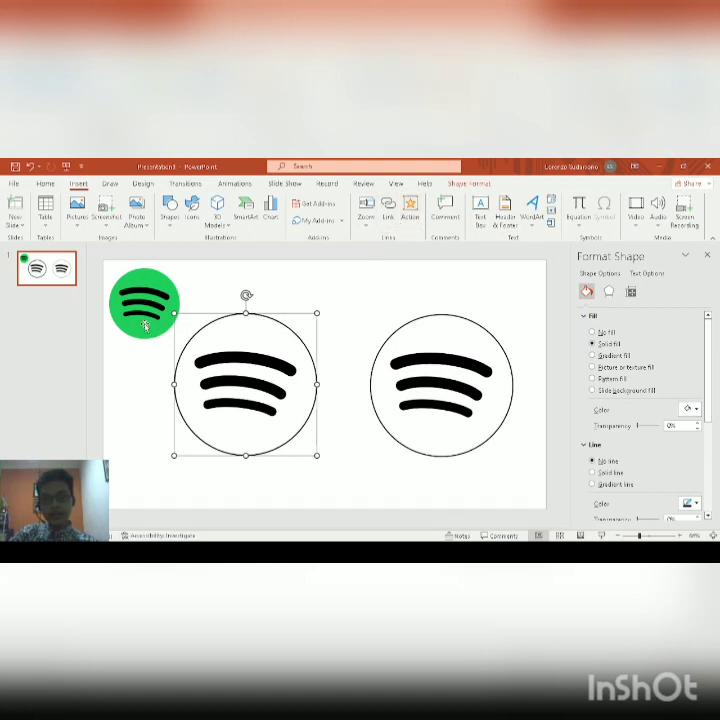
left_click(59, 307)
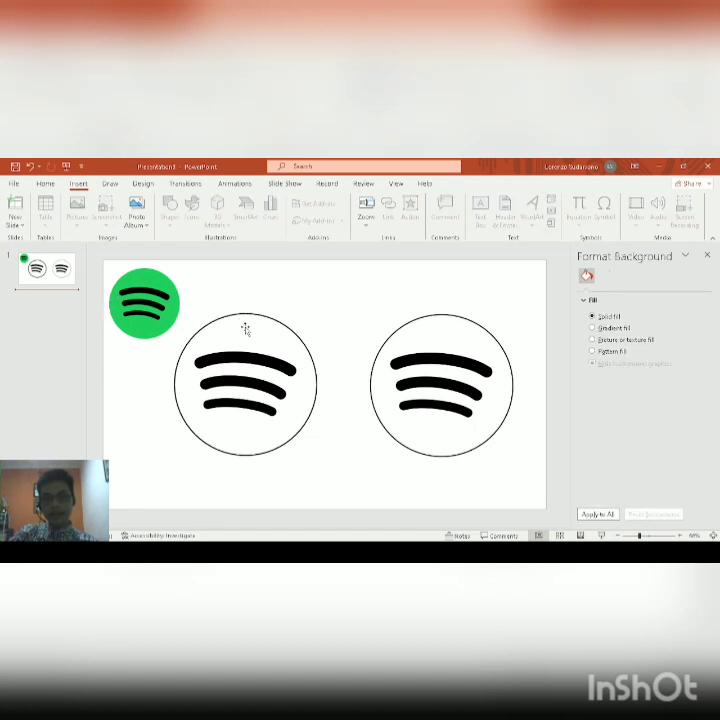
left_click(363, 286)
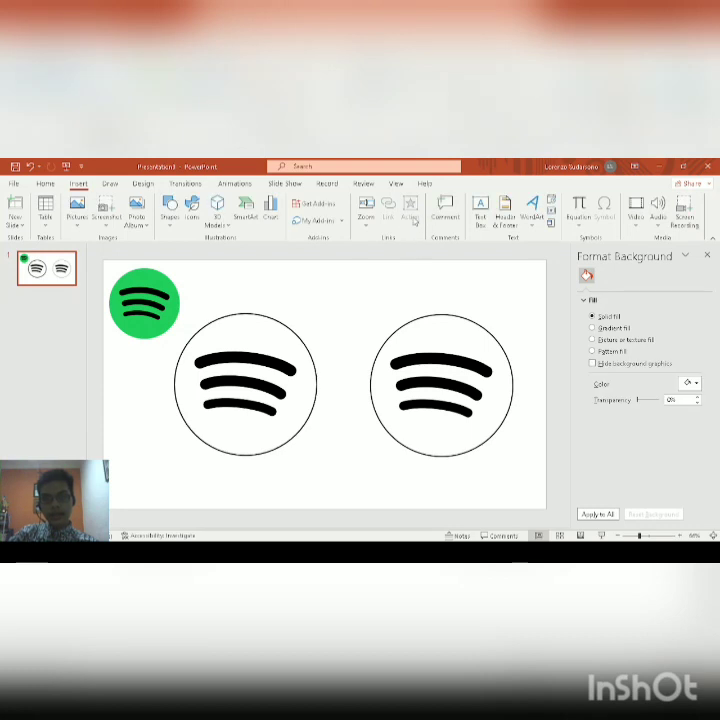
- Group the left logo's circle and three arcs into one object, then ungroup them
left_click(268, 334)
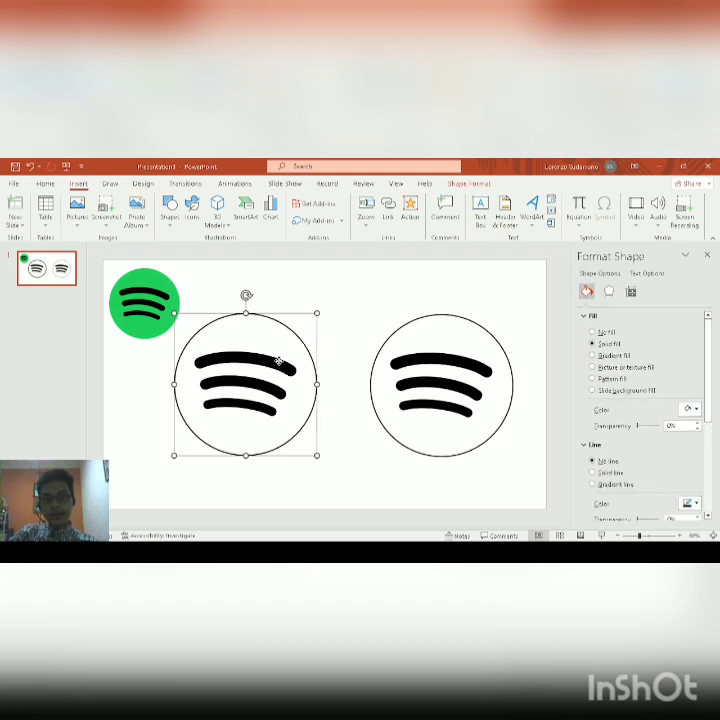
left_click(282, 365, "ctrl")
left_click(271, 388, "ctrl")
left_click(266, 408, "ctrl")
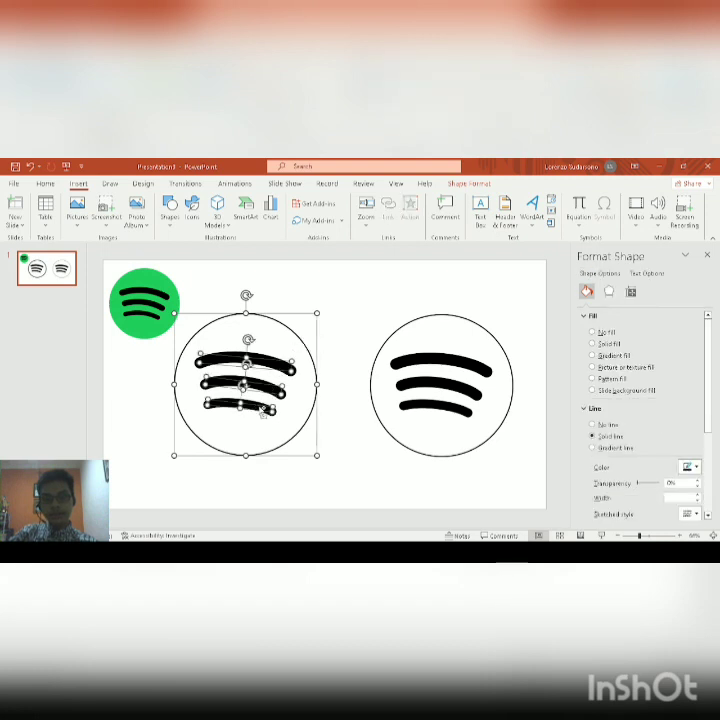
left_click(481, 184)
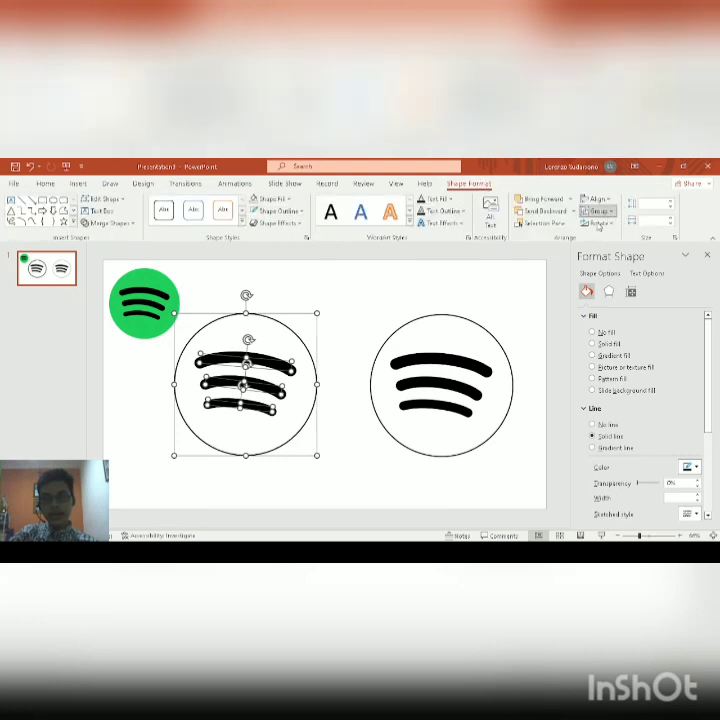
left_click(598, 211)
left_click(597, 231)
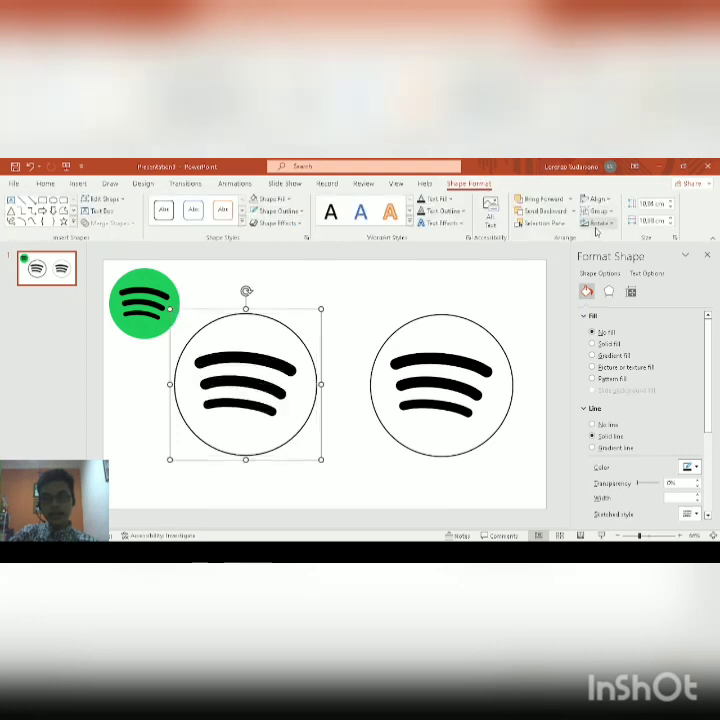
left_click(78, 184)
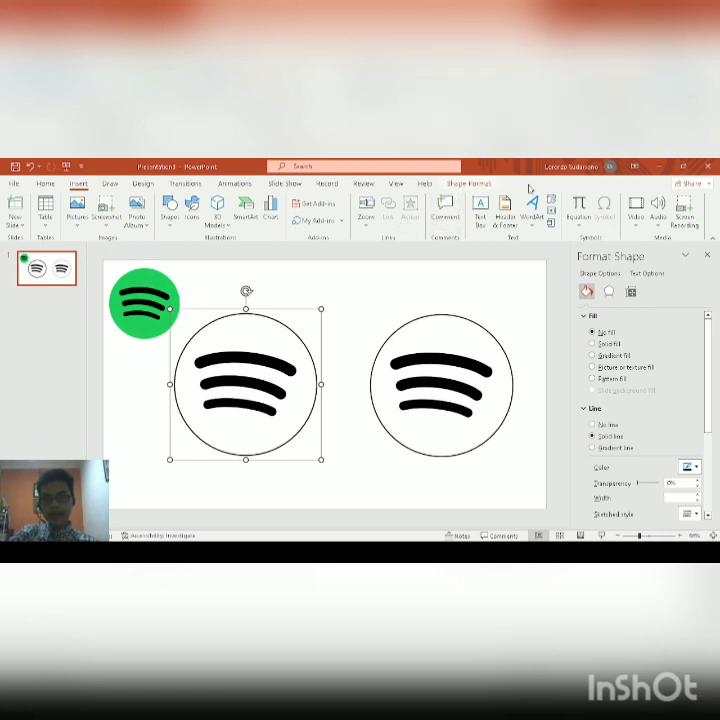
left_click(466, 184)
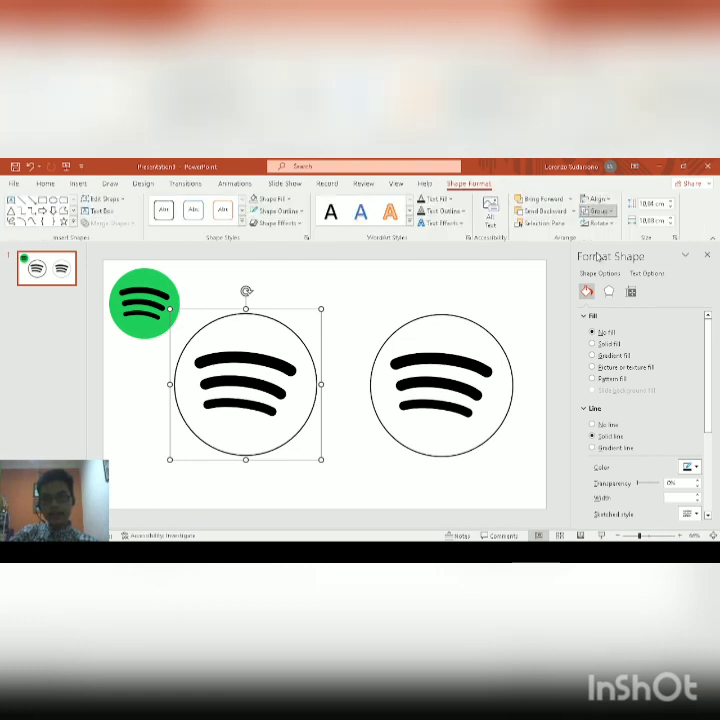
key("ctrl+shift+g")
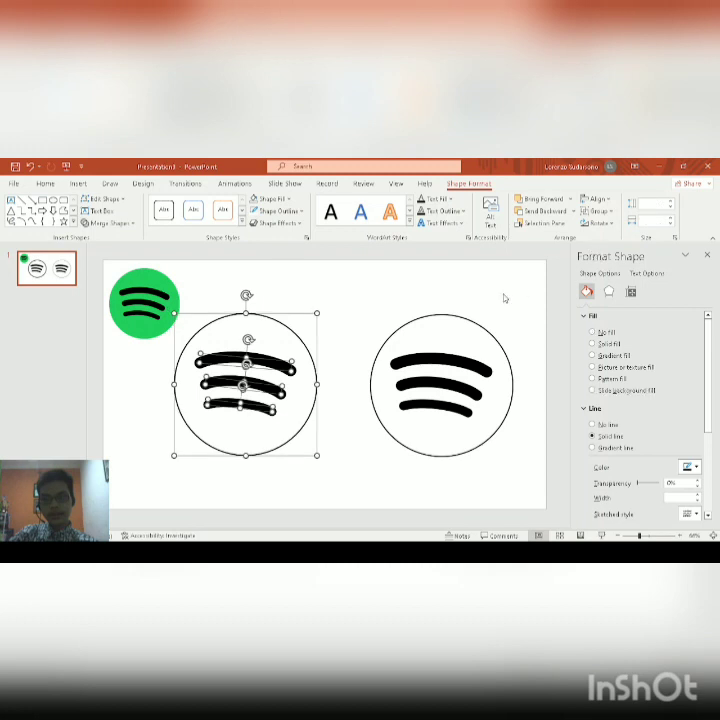
left_click(78, 184)
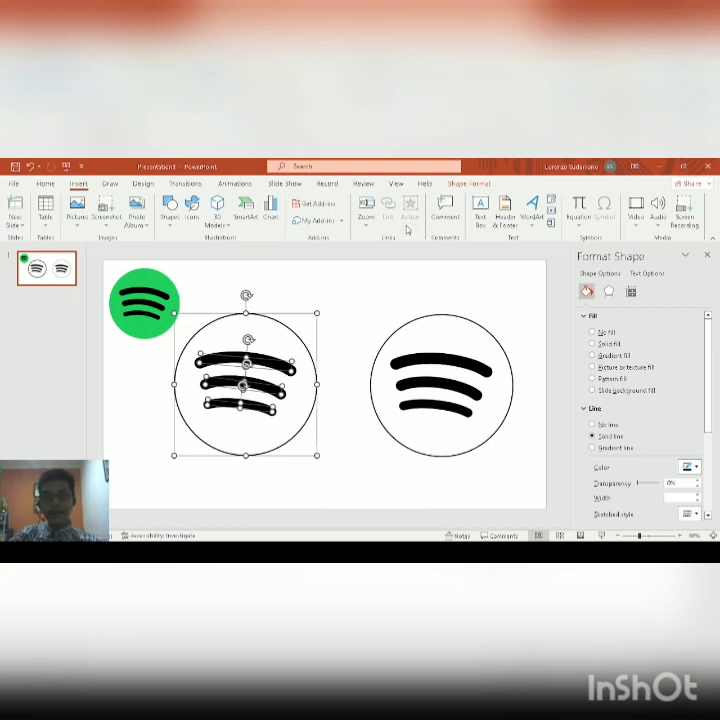
left_click(416, 343)
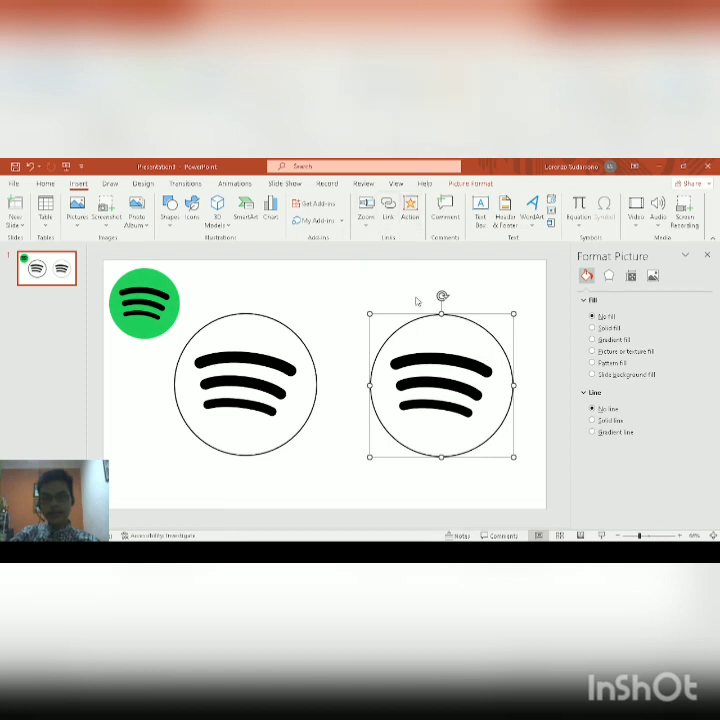
left_click(339, 325)
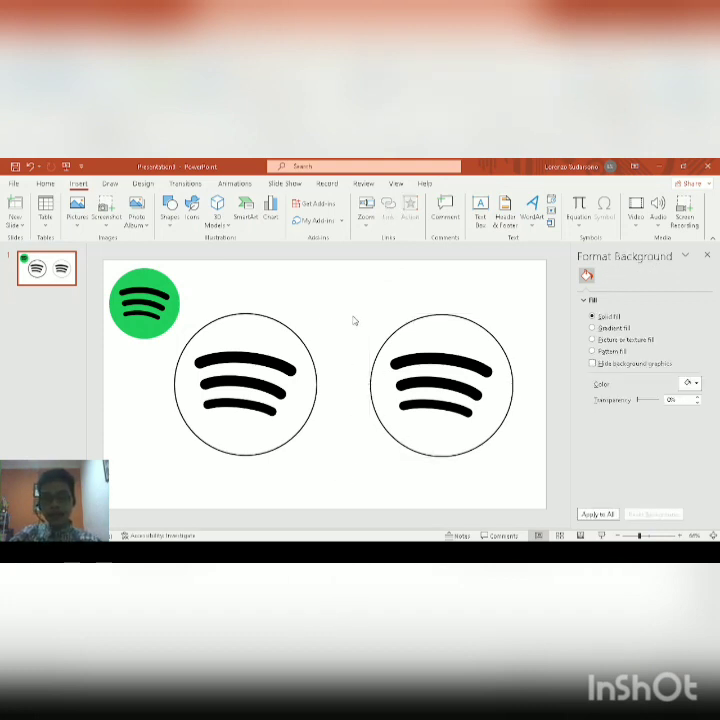
- Move the green reference logo slightly up and to the right within the slide's upper-left corner
left_click(155, 316)
mouse_move(155, 316)
left_mouse_down()
mouse_move(287, 323)
mouse_move(340, 364)
mouse_move(357, 364)
mouse_move(151, 310)
mouse_move(157, 305)
left_mouse_up()
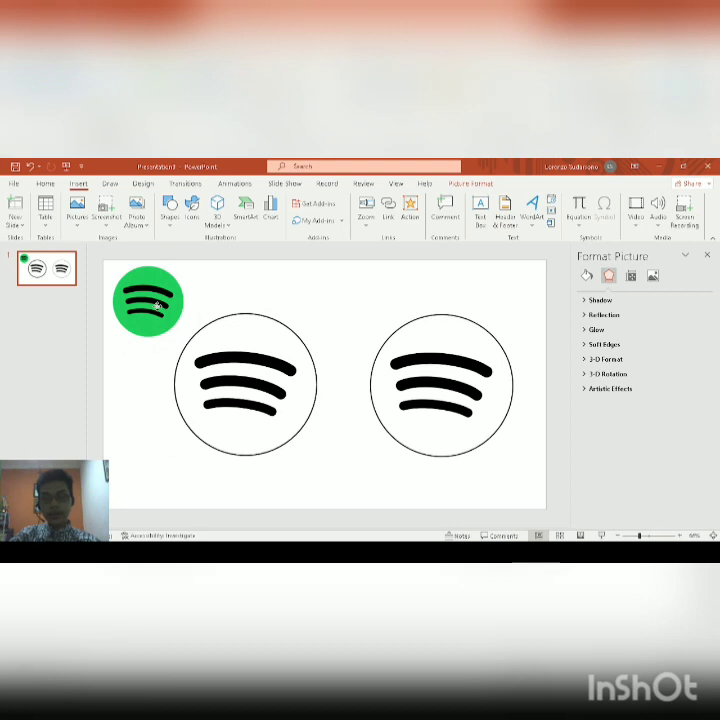
left_click(156, 305)
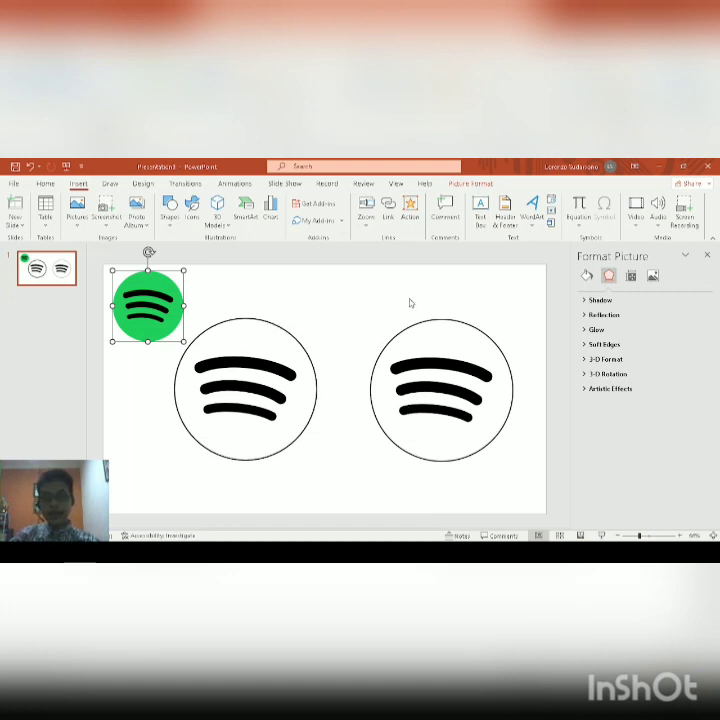
left_click(372, 307)
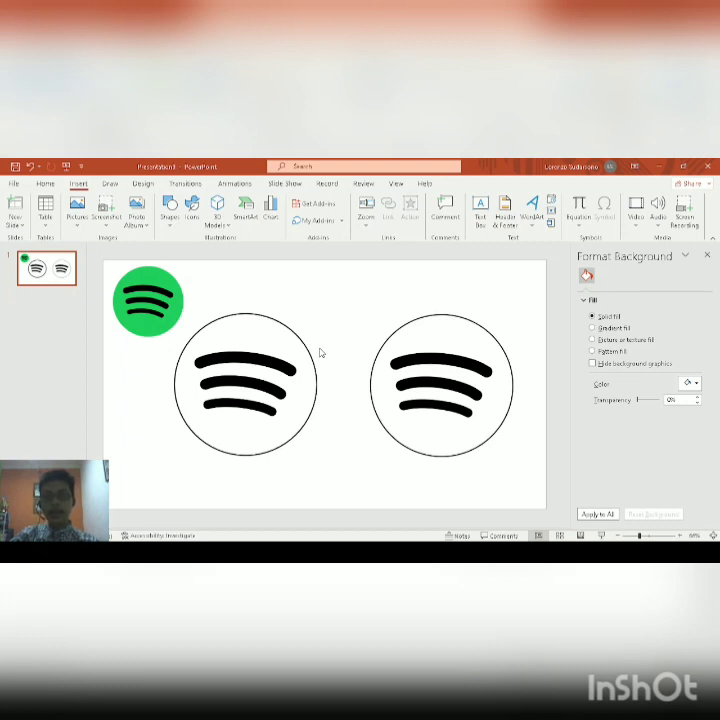
- Select the left logo's ungrouped circle and three arcs together and shrink them to well under half their size
left_click_drag(342, 477, 149, 294)
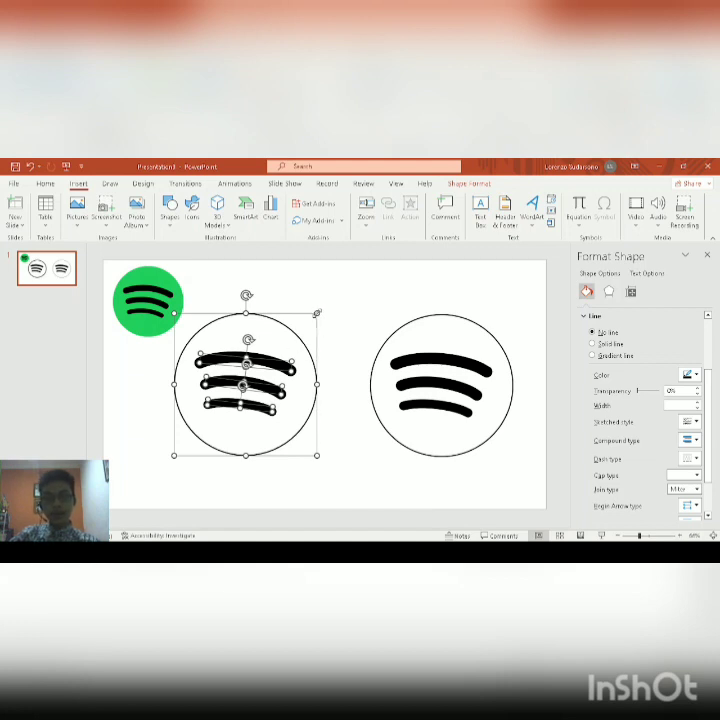
left_click_drag(317, 312, 272, 372)
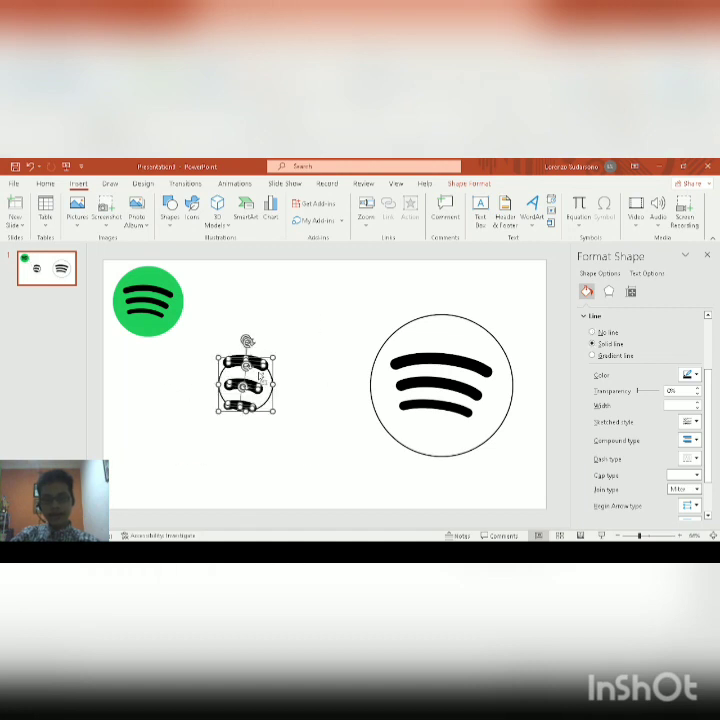
- Undo the shrinking of the left logo's circle and three arcs
key("ctrl+z")
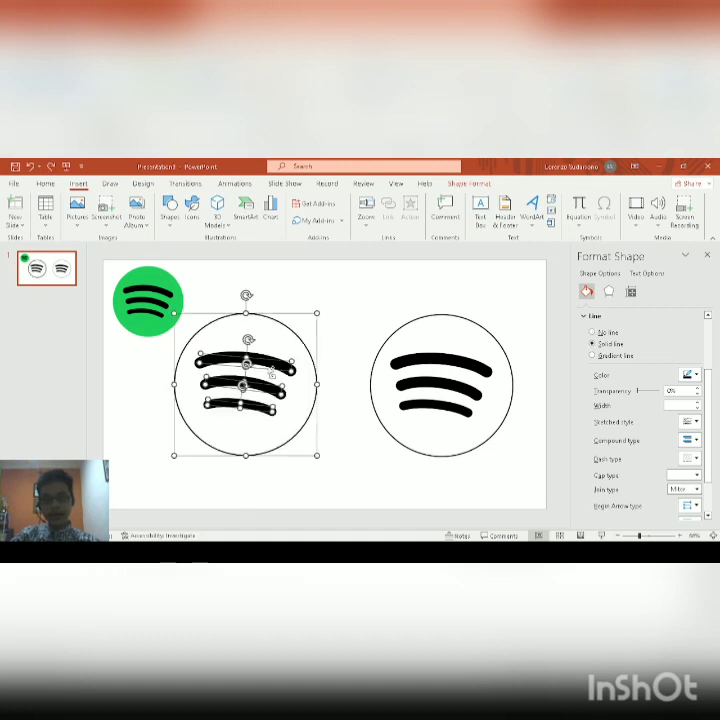
- Try shrinking and enlarging the picture copy of the logo, undoing each resize
left_click(470, 363)
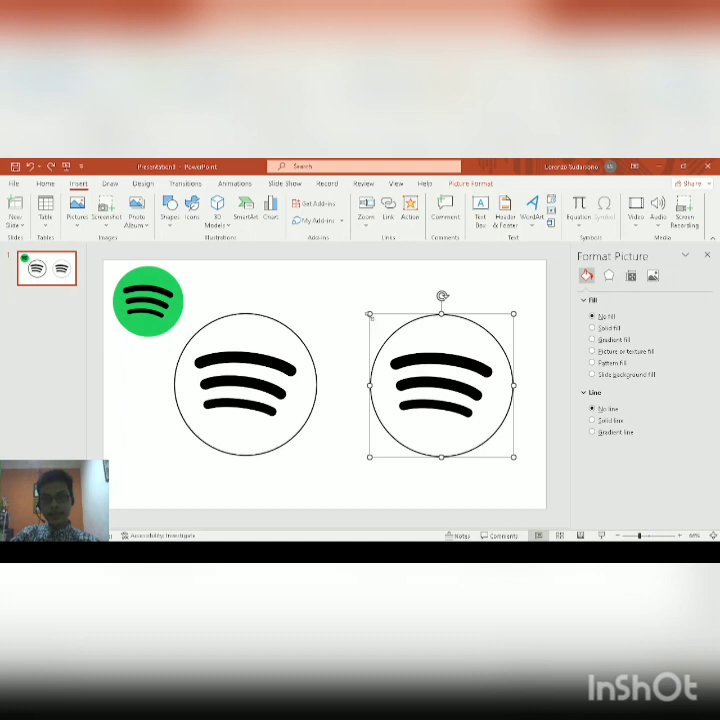
left_click_drag(369, 314, 420, 366)
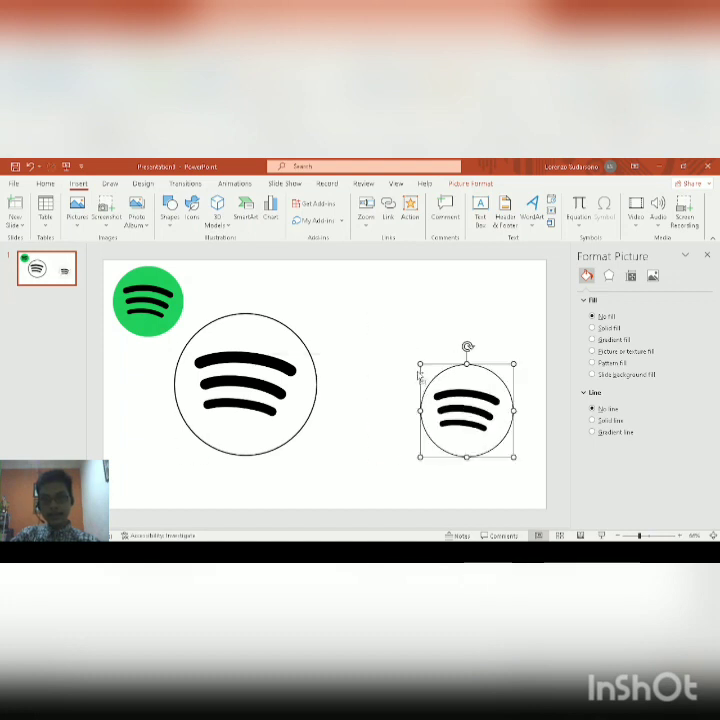
key("ctrl+z")
left_click_drag(369, 314, 320, 278)
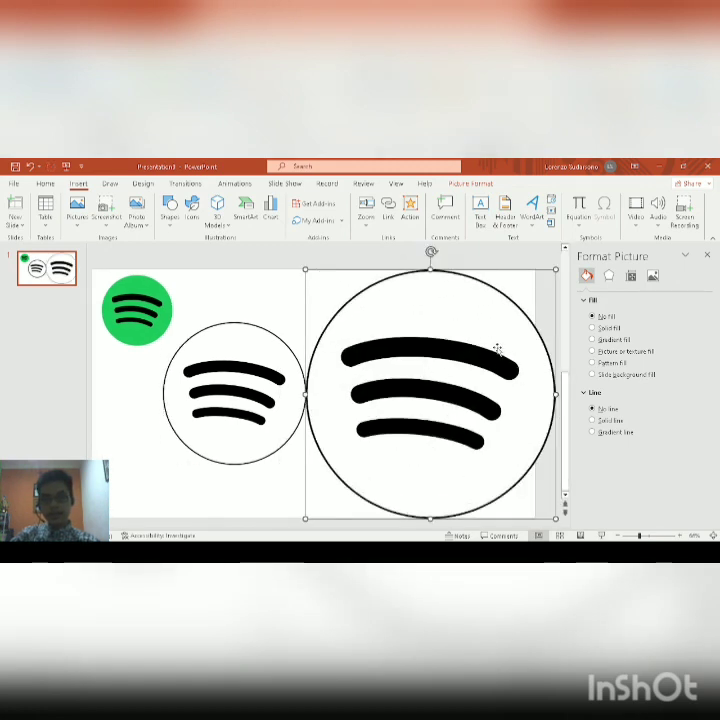
key("ctrl+z")
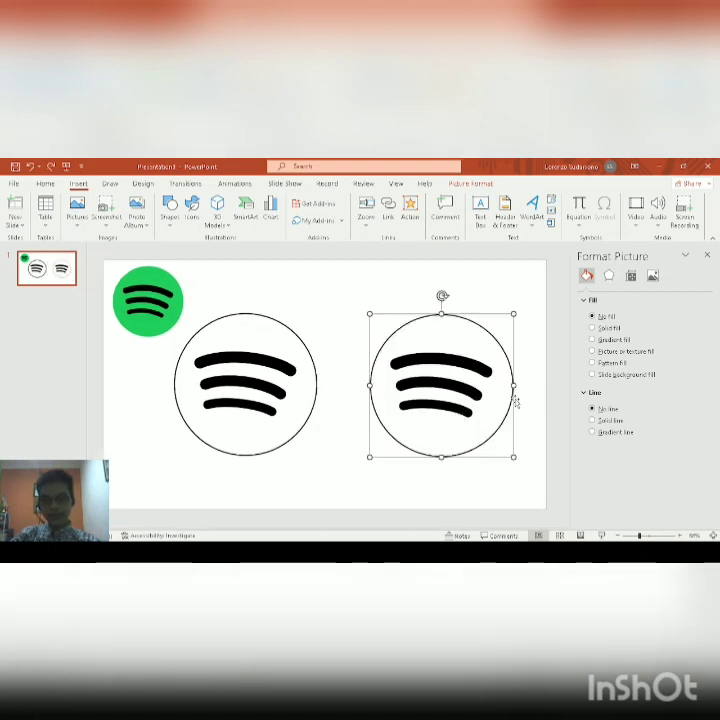
- Delete the picture copy, and move the remaining logo's circle and three arcs up beside the green reference logo
key("Delete")
left_click_drag(337, 467, 136, 290)
left_click_drag(283, 425, 295, 381)
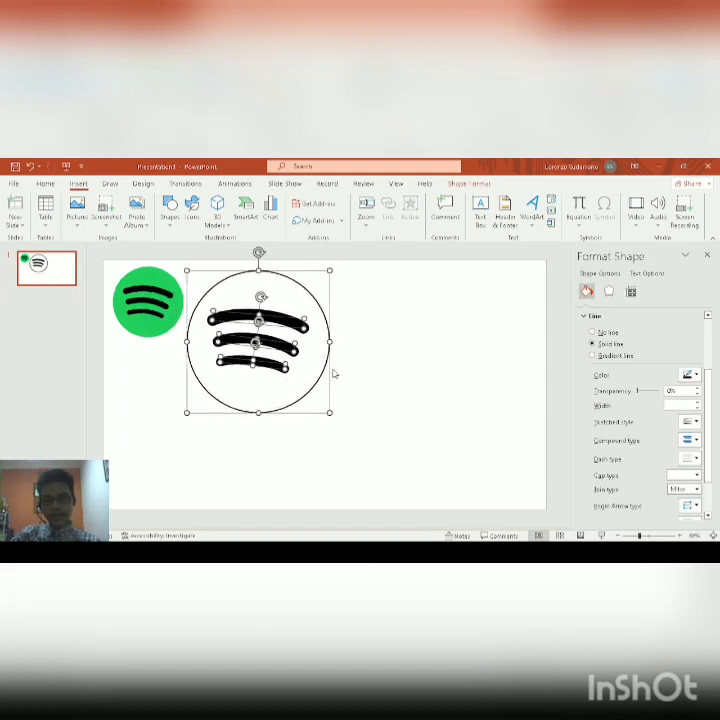
- Duplicate the outlined logo's circle and arcs to the right, level with the original
left_click_drag(330, 380, 466, 381)
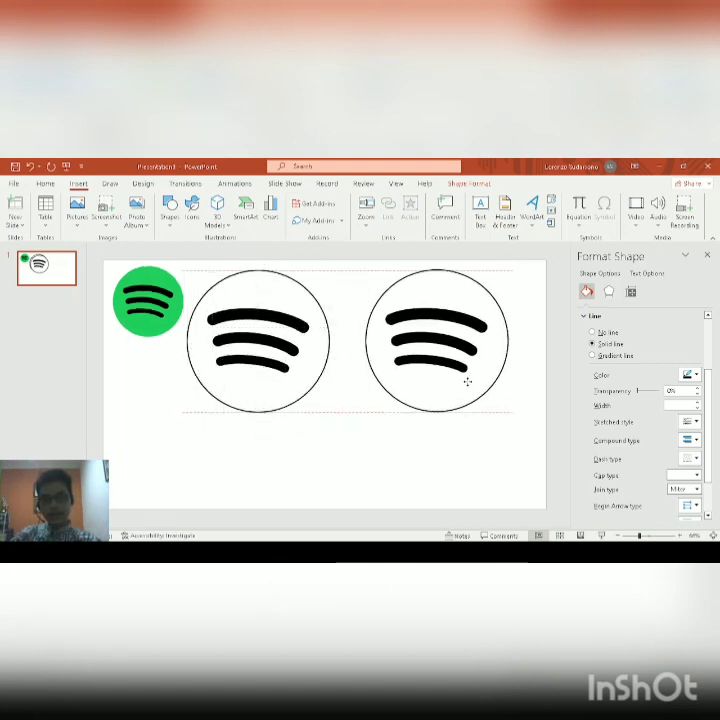
left_click(469, 442)
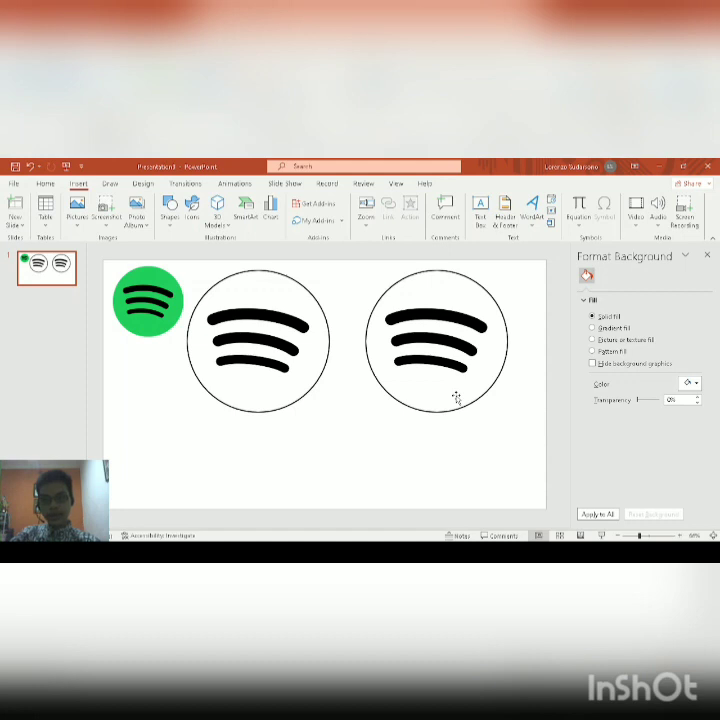
- Set the line color of the duplicate logo's three arcs to white
left_click(455, 397)
left_click(459, 365)
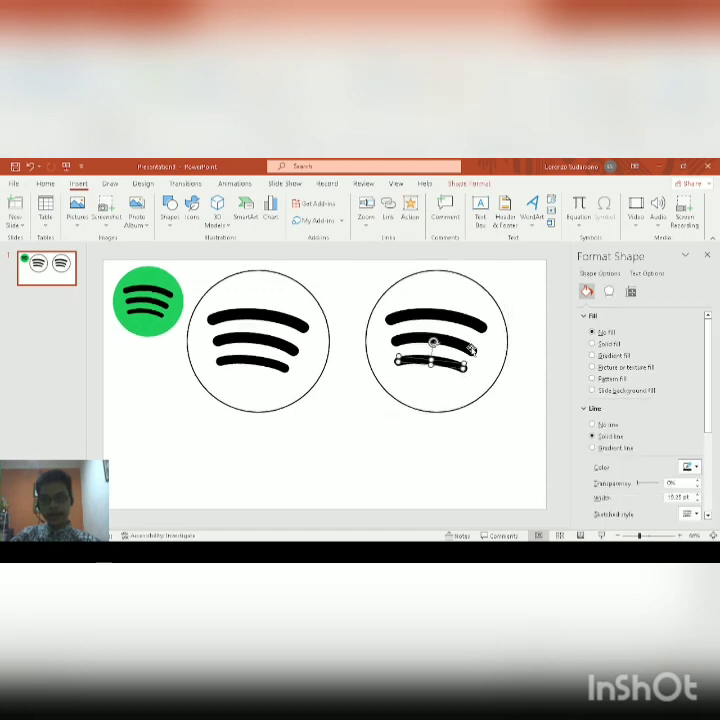
left_click(450, 343, "shift")
left_click(428, 318, "shift")
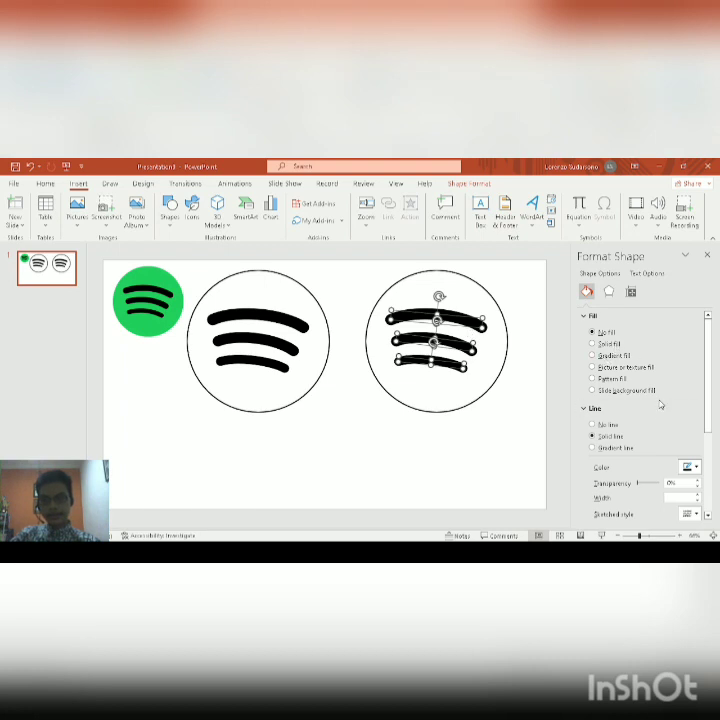
scroll(614, 360, "down", 3)
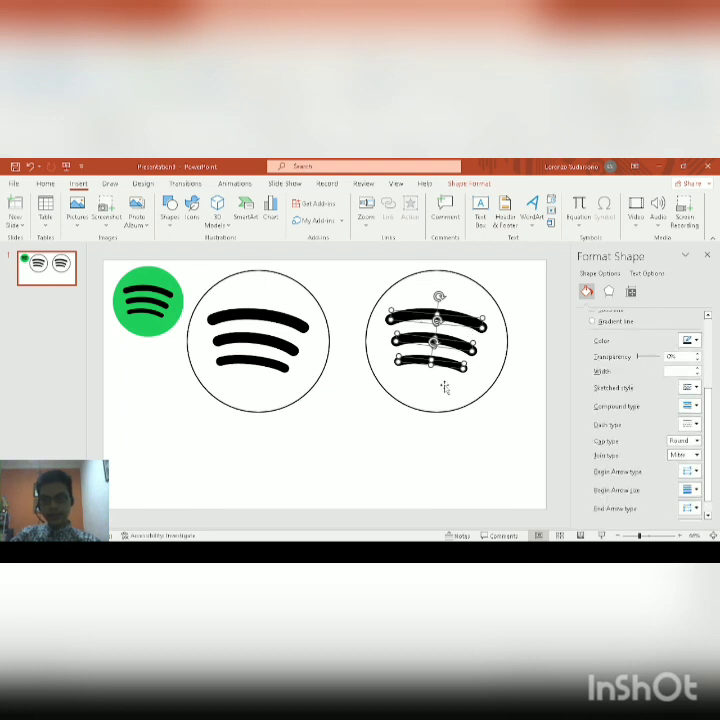
left_click(696, 341)
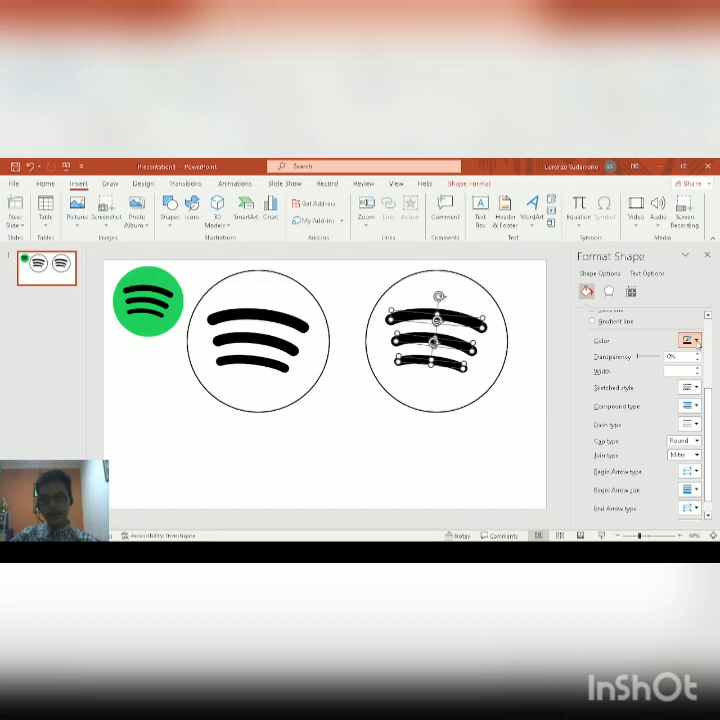
left_click(635, 370)
- Give the duplicate logo's circle a solid black fill behind the white arcs
left_click(499, 375)
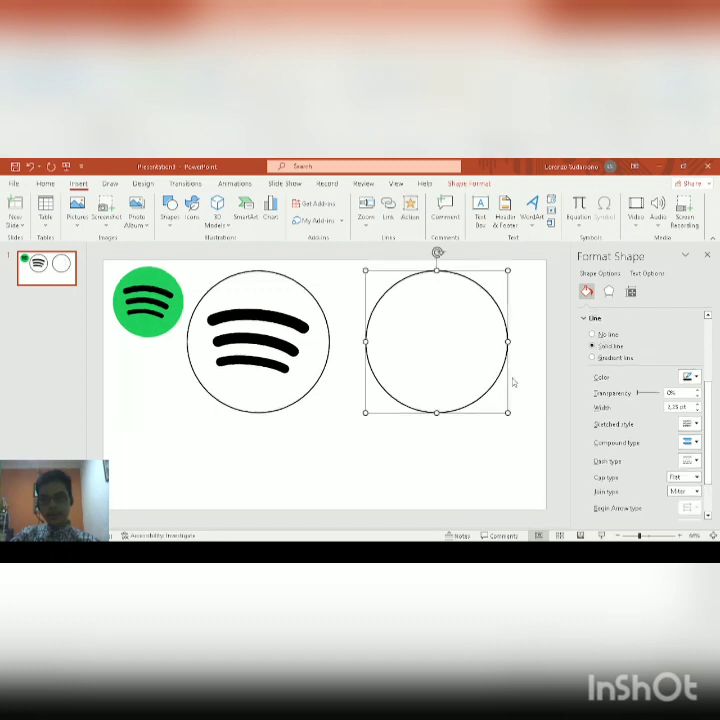
scroll(659, 377, "up", 1)
scroll(655, 343, "up", 1)
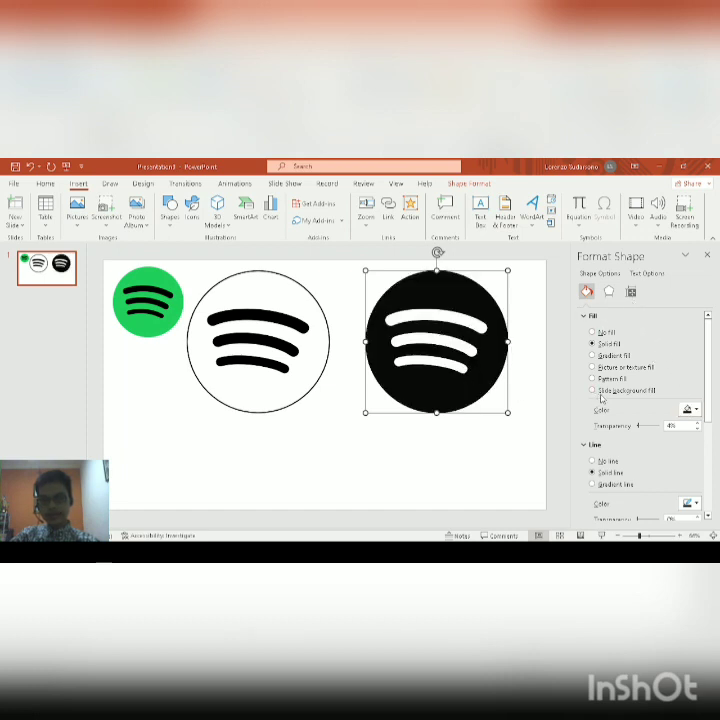
scroll(648, 398, "down", 1)
scroll(650, 400, "down", 1)
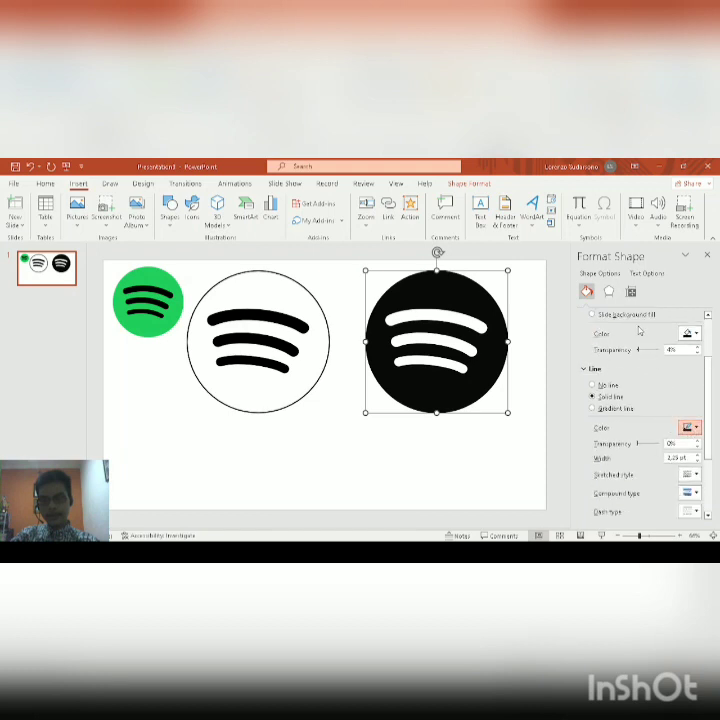
- Select the black logo's circle and arcs together and move them left, closer to the outlined logo
left_click(529, 374)
left_click_drag(553, 453, 337, 254)
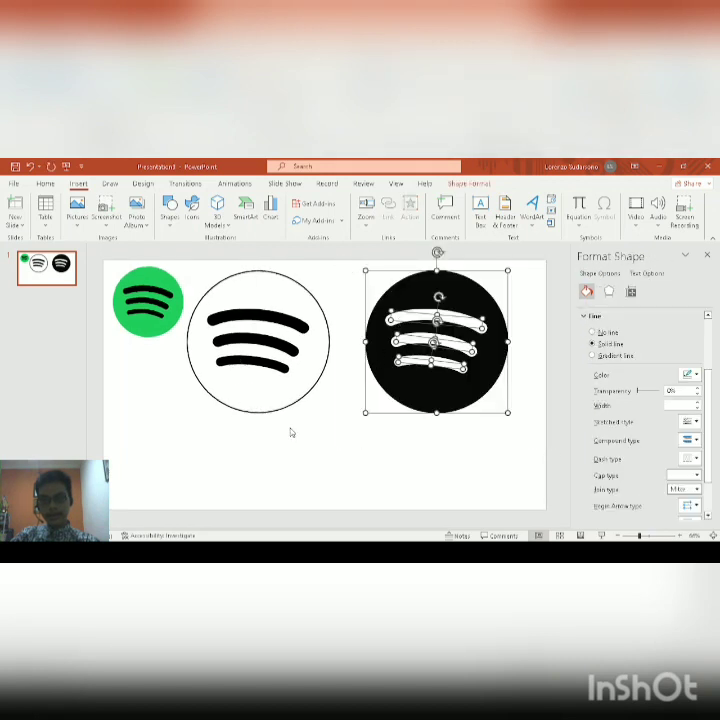
left_click_drag(430, 396, 408, 398)
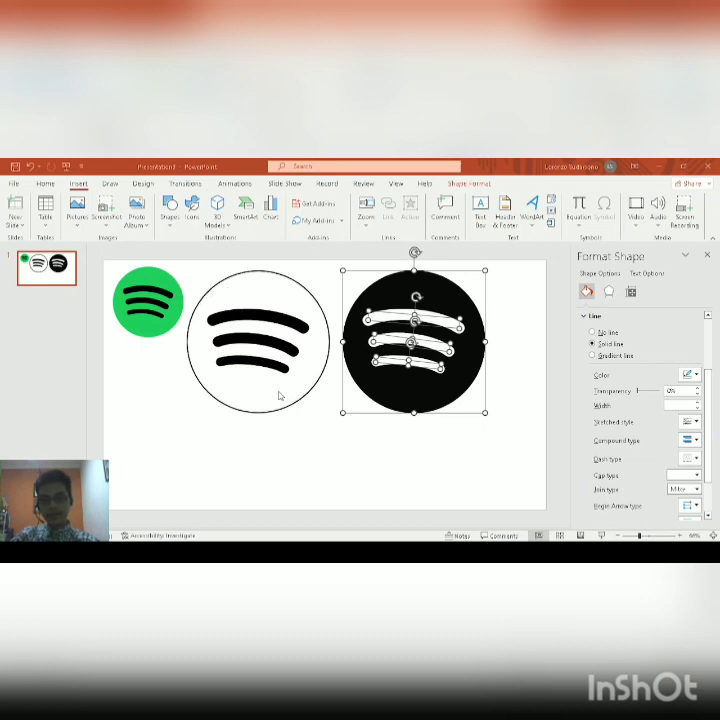
left_click(376, 440)
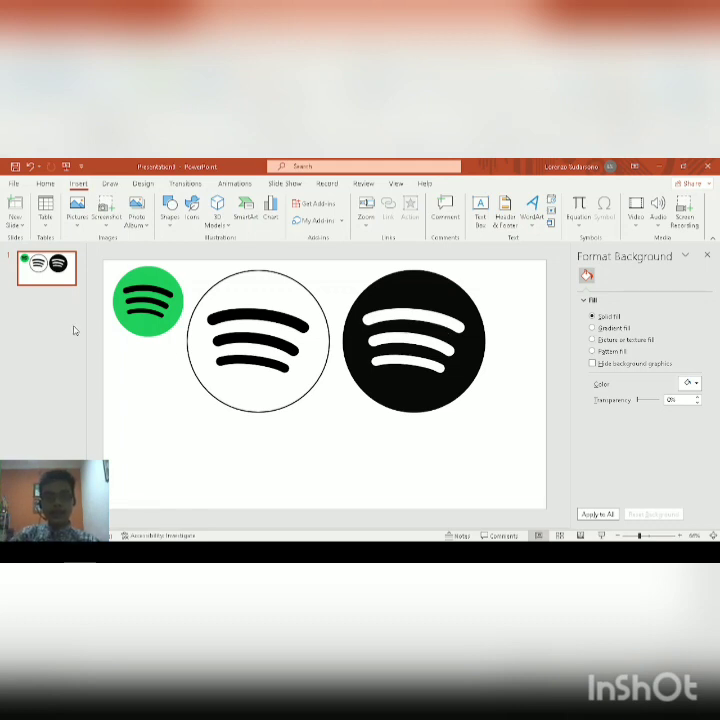
- Add a second slide after the logo slide and paste the Music to Delight cover picture near its center
left_click(69, 296)
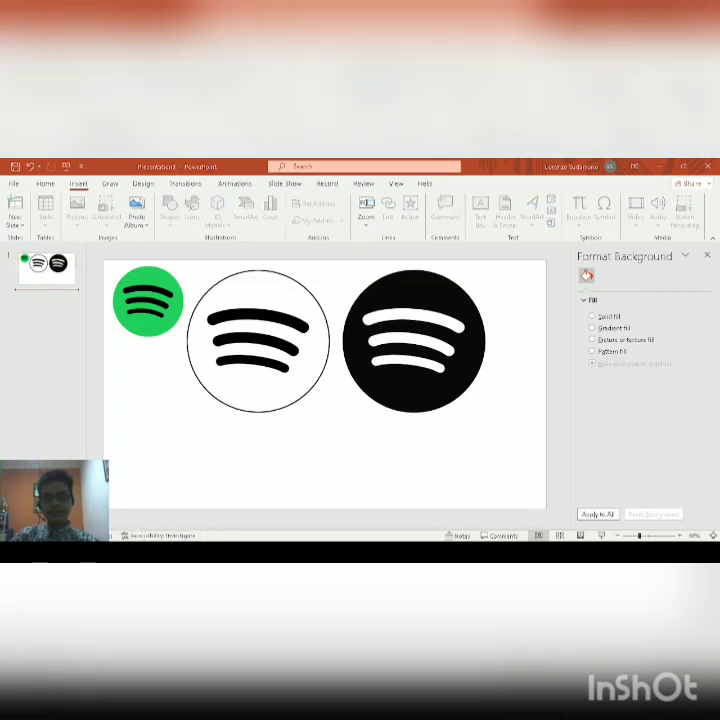
key("Return")
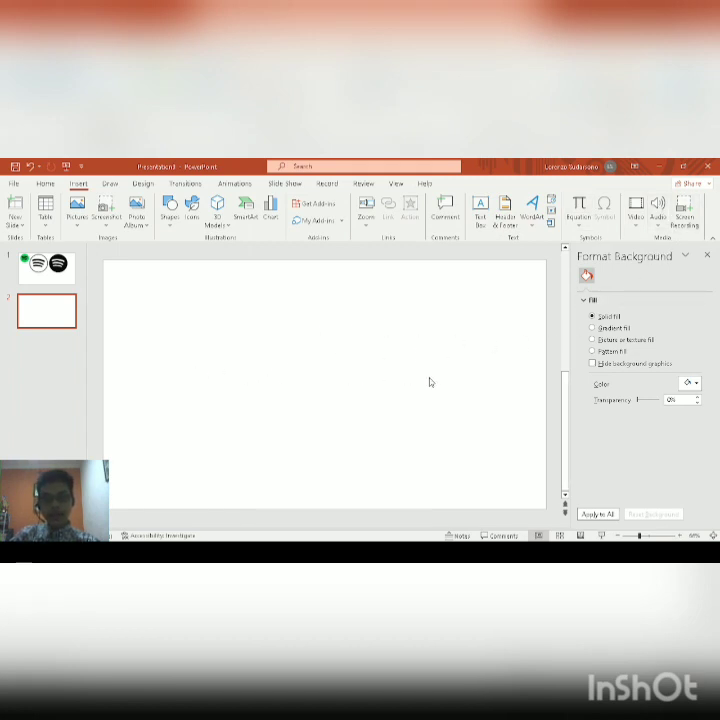
key("ctrl+v")
left_click_drag(160, 316, 342, 360)
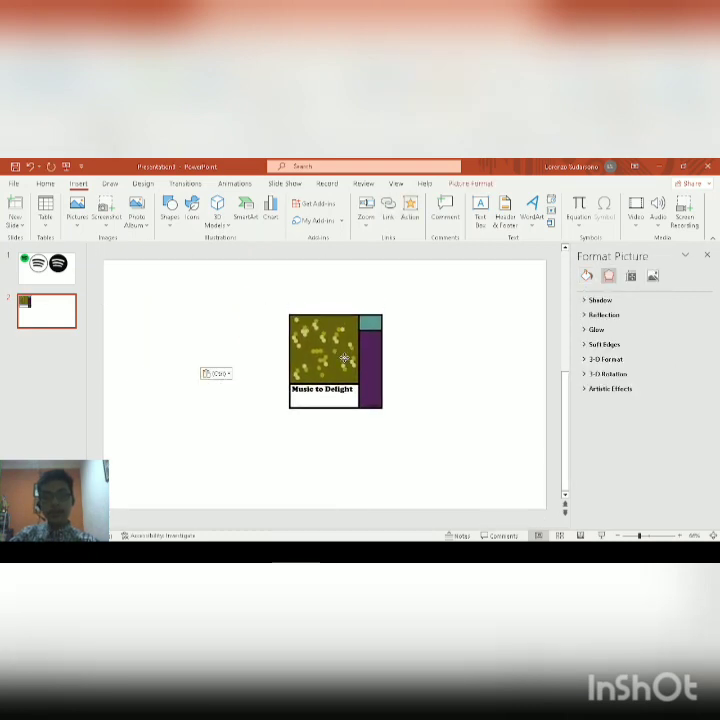
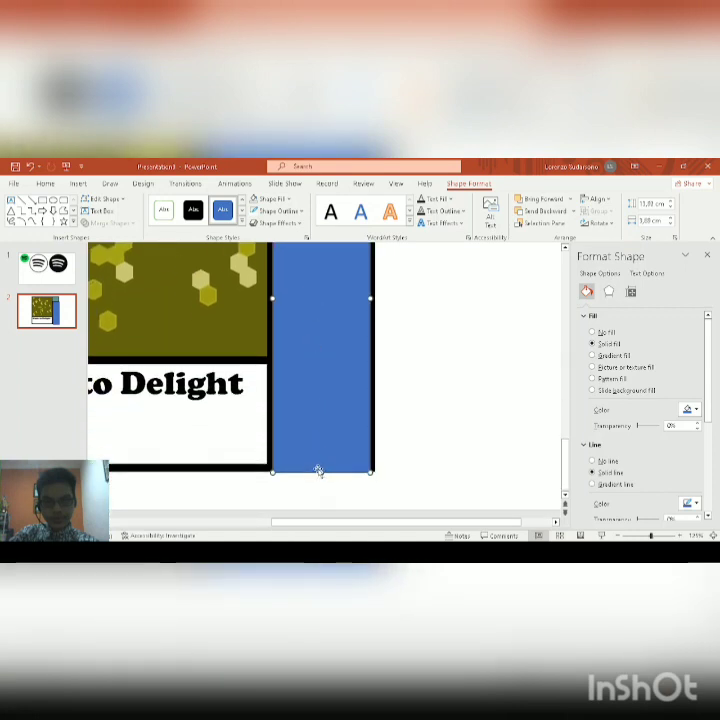
- Trim the tall blue rectangle to about 3.7 cm wide so it fits inside the black frame lines below the teal block
left_click_drag(321, 470, 322, 466)
left_click_drag(368, 294, 367, 294)
left_click_drag(273, 296, 274, 320)
scroll(275, 302, "up", 1)
scroll(281, 313, "up", 5)
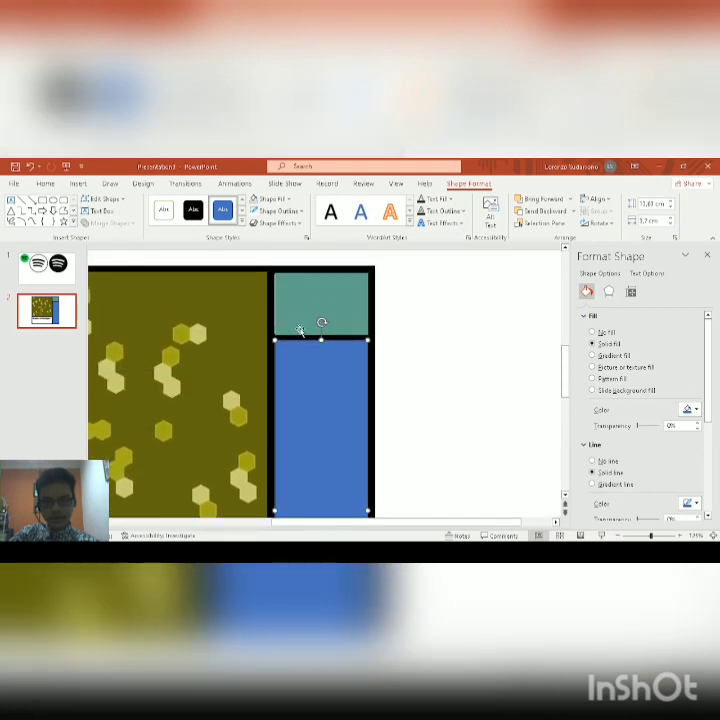
left_click(390, 362)
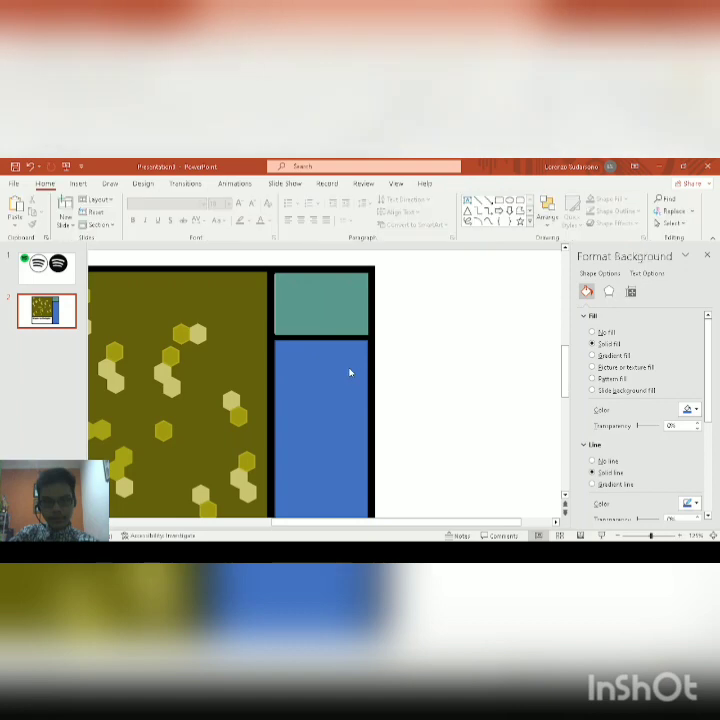
left_click(348, 371)
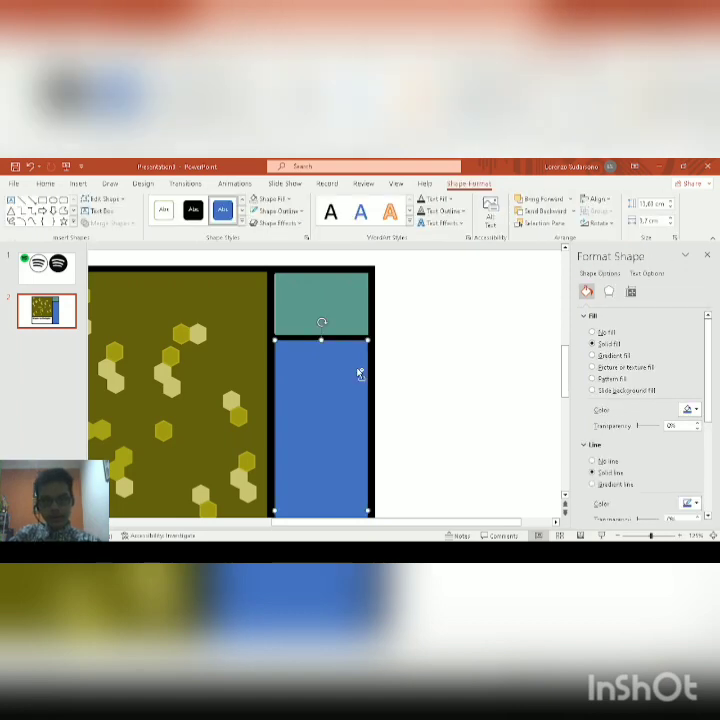
- Duplicate the tall blue rectangle over the teal block and shorten the copy to about 2.5 cm high to cover that block
scroll(359, 373, "down", 5)
scroll(354, 322, "down", 3)
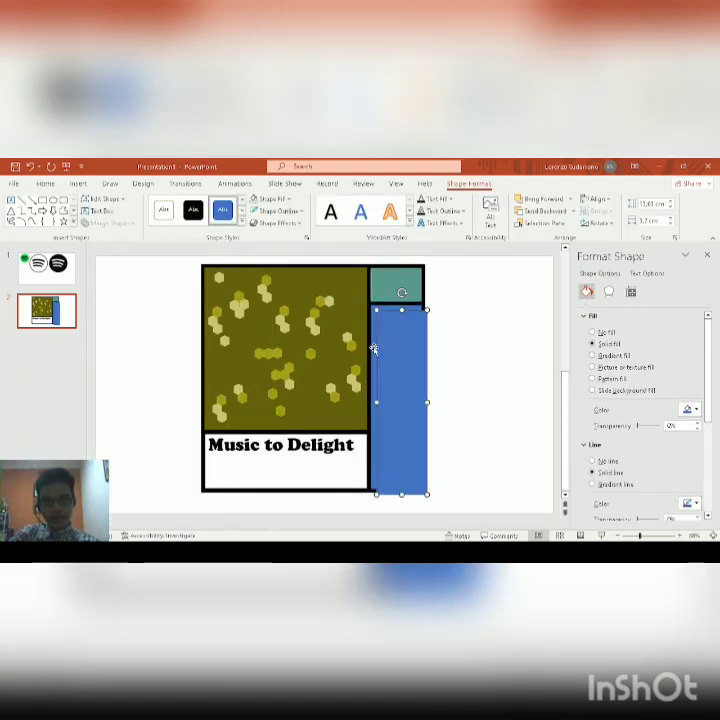
left_click_drag(395, 338, 396, 282)
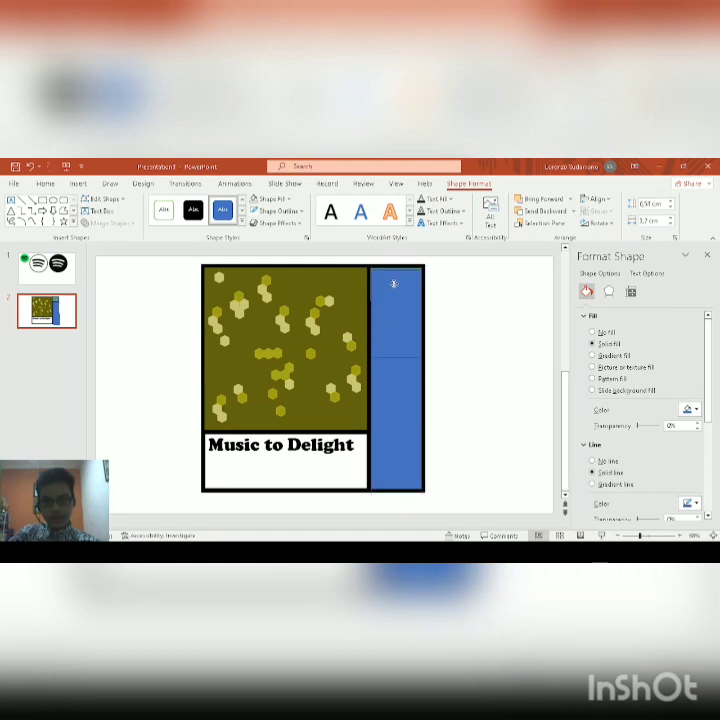
scroll(355, 300, "up", 5)
left_click_drag(334, 286, 335, 282)
left_click_drag(324, 505, 321, 345)
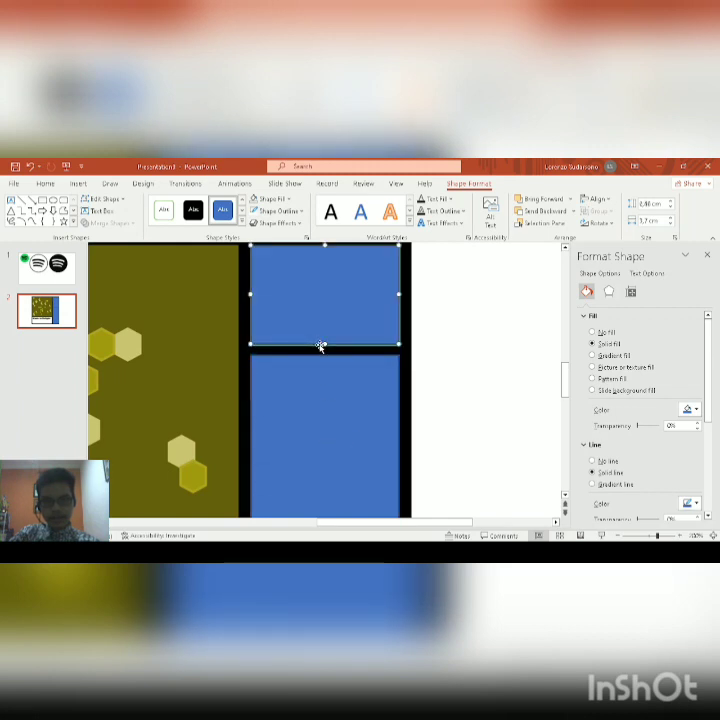
scroll(321, 347, "up", 1)
left_click(458, 345)
left_click(338, 344)
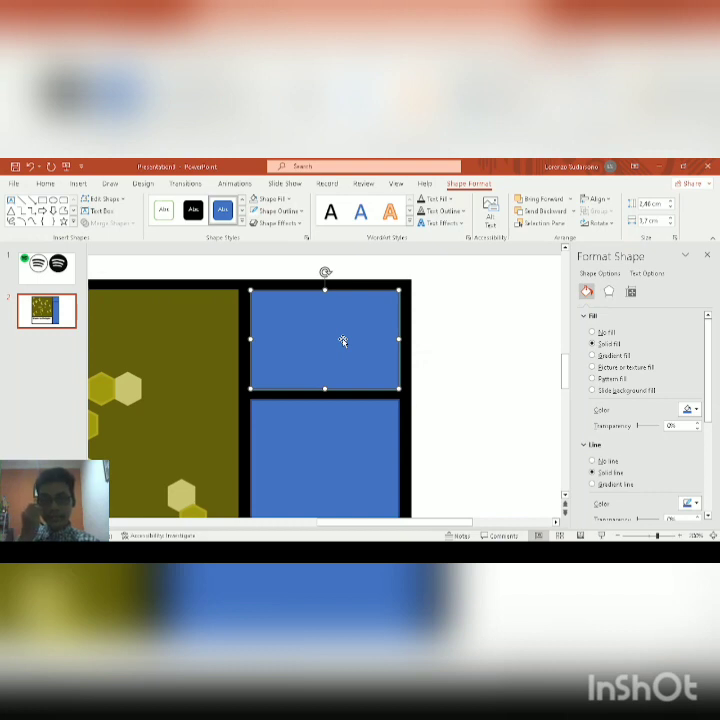
- Duplicate the small blue rectangle onto the olive hexagon area and enlarge the copy to about 11.9 by 12.1 cm to cover it
scroll(342, 341, "down", 5)
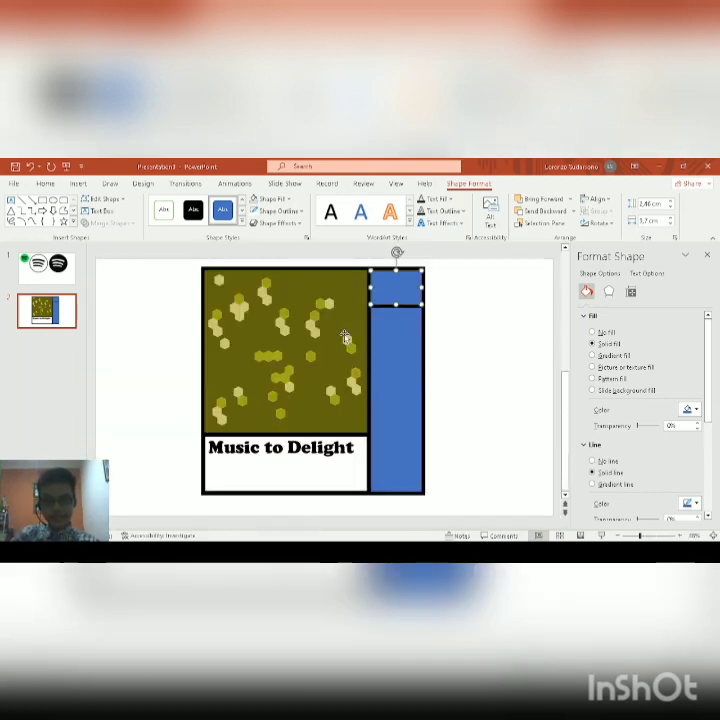
left_click_drag(404, 290, 232, 286)
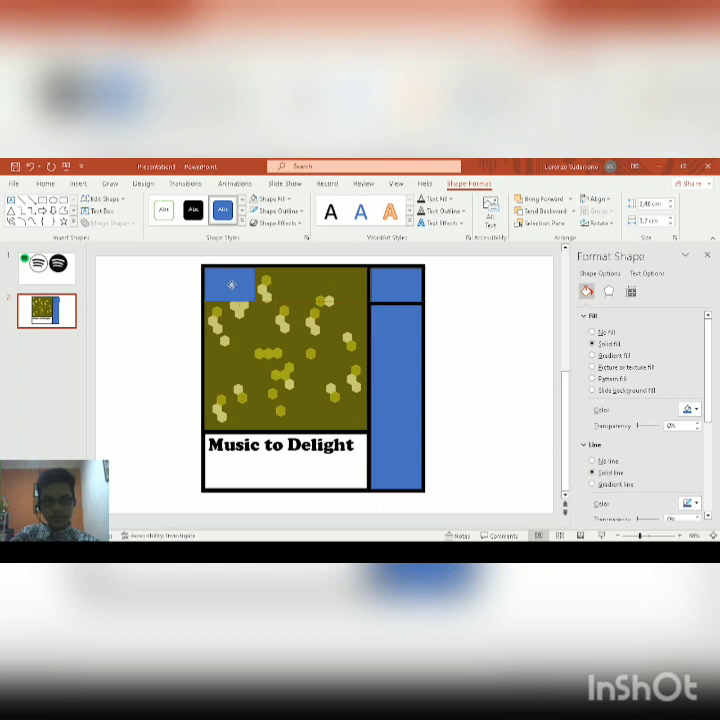
scroll(232, 286, "up", 5)
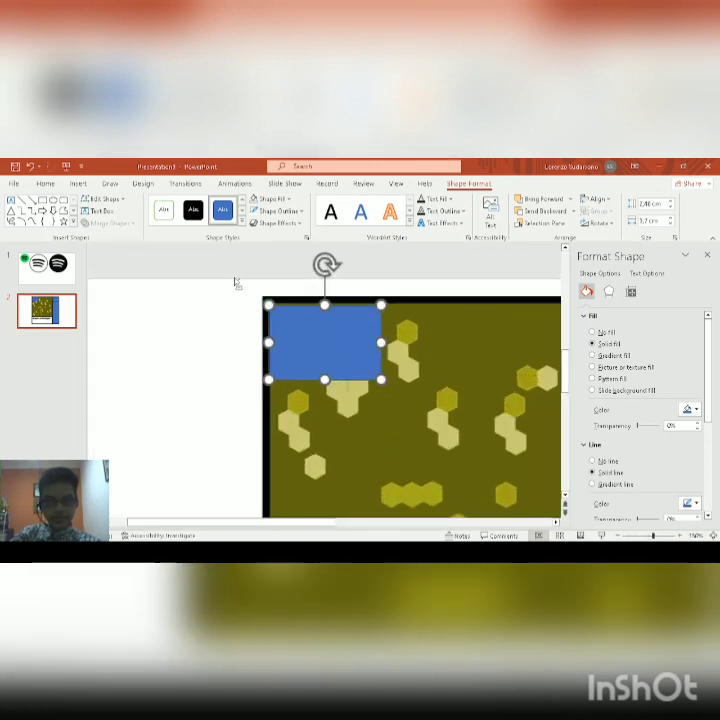
scroll(331, 310, "down", 5)
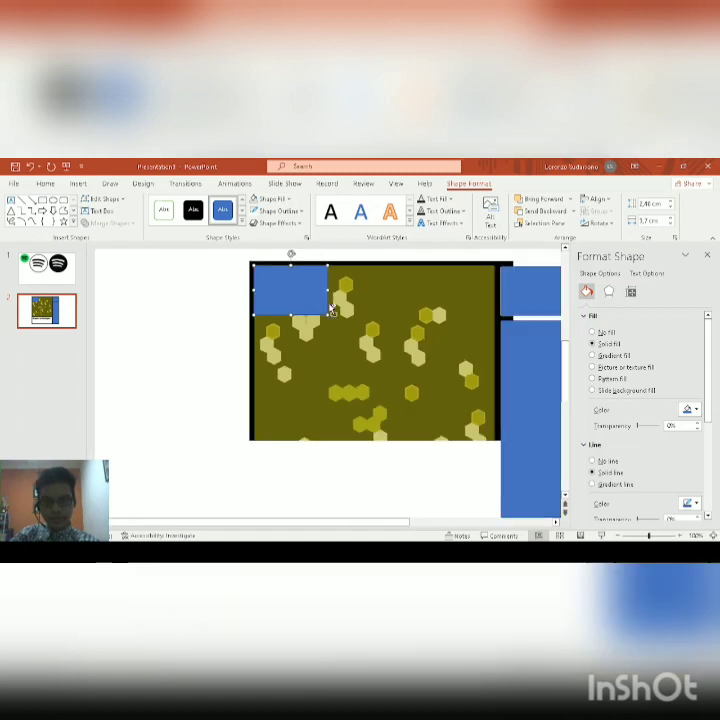
scroll(330, 308, "down", 3)
left_click_drag(270, 303, 390, 438)
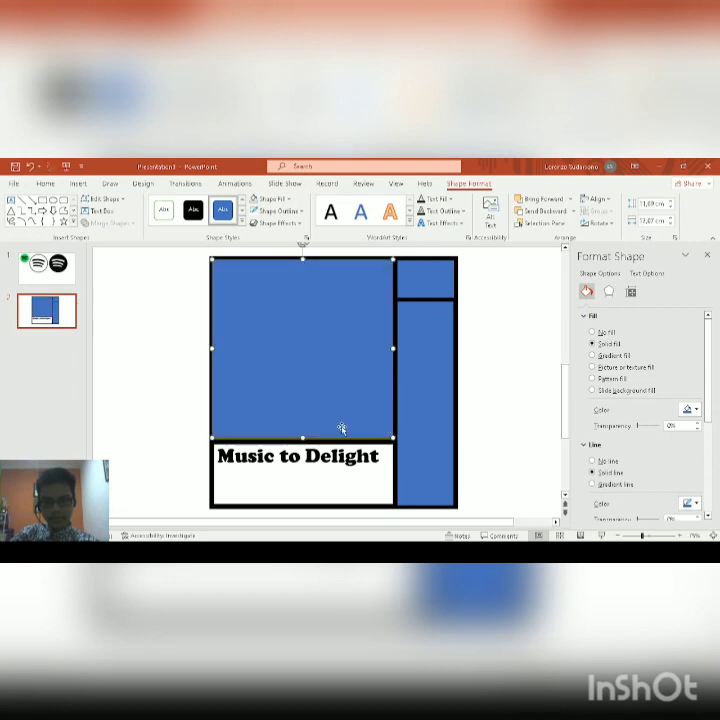
left_click(503, 418)
left_click(304, 437)
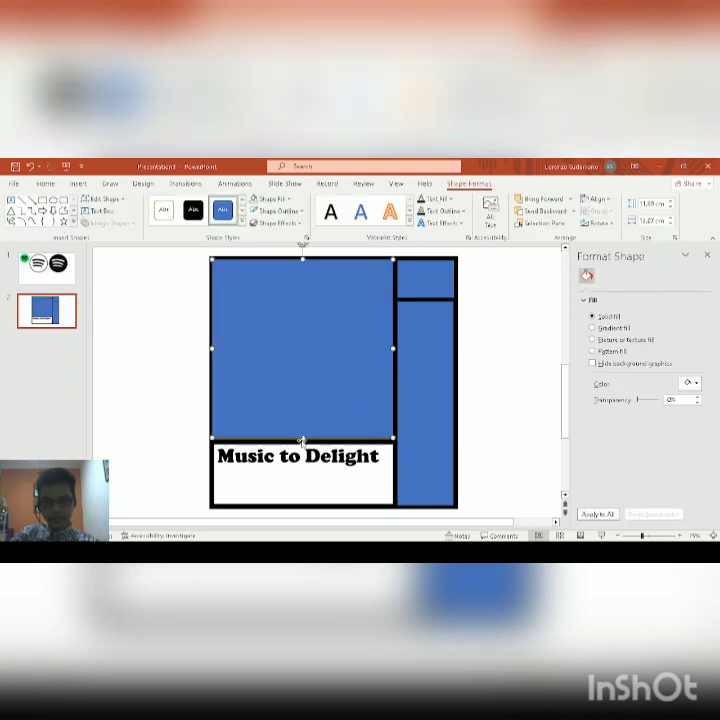
- Stretch the large blue square to 12.1 cm high, then duplicate it over the Music to Delight title area, sizing the copy about 4.1 cm high
left_click_drag(302, 438, 302, 440)
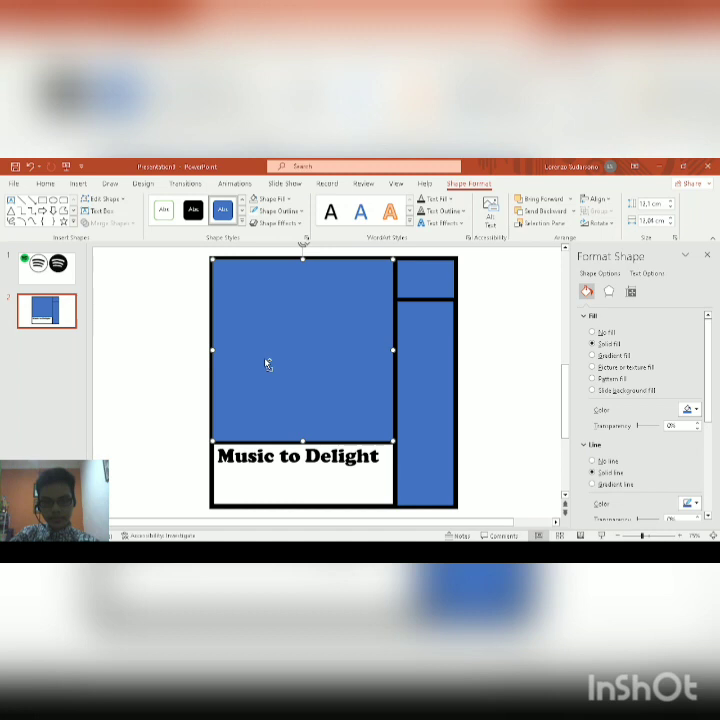
left_click_drag(268, 365, 293, 456)
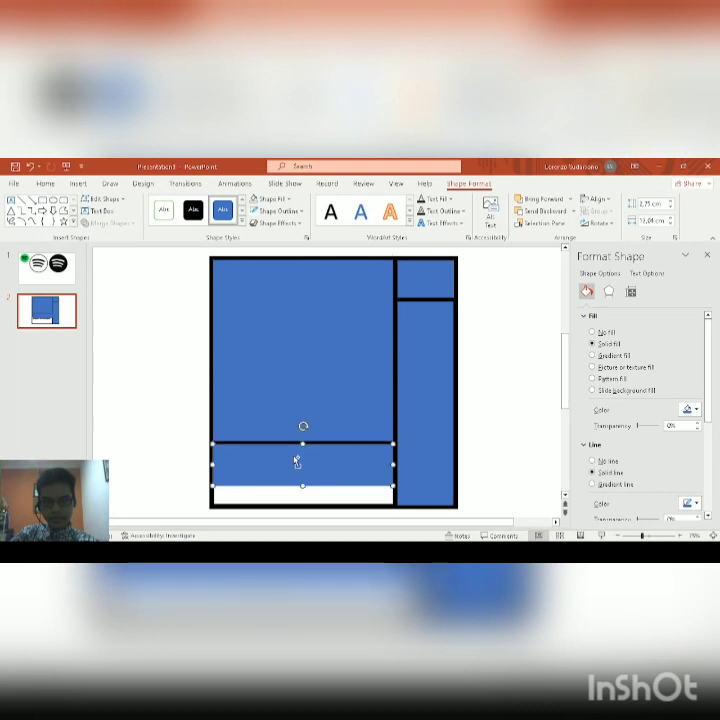
scroll(299, 458, "up", 3, "ctrl")
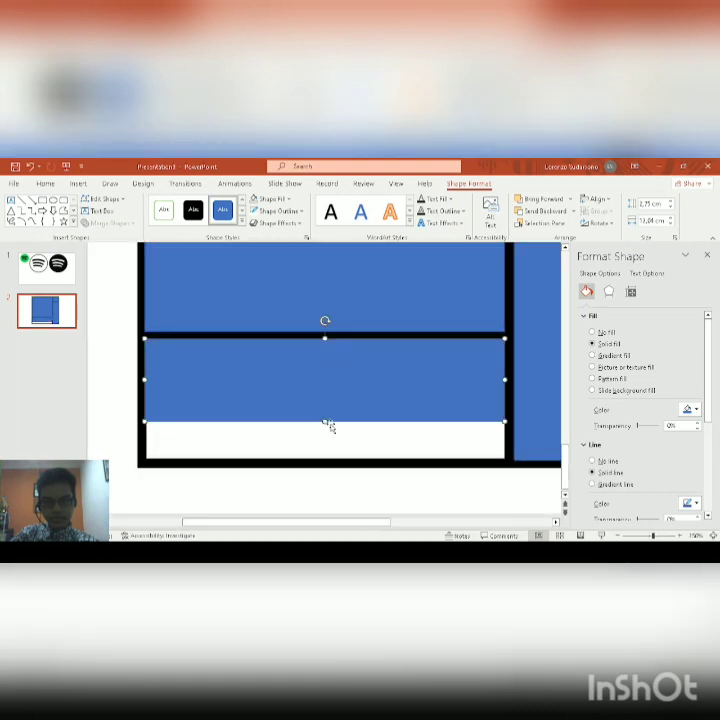
left_click_drag(325, 423, 314, 459)
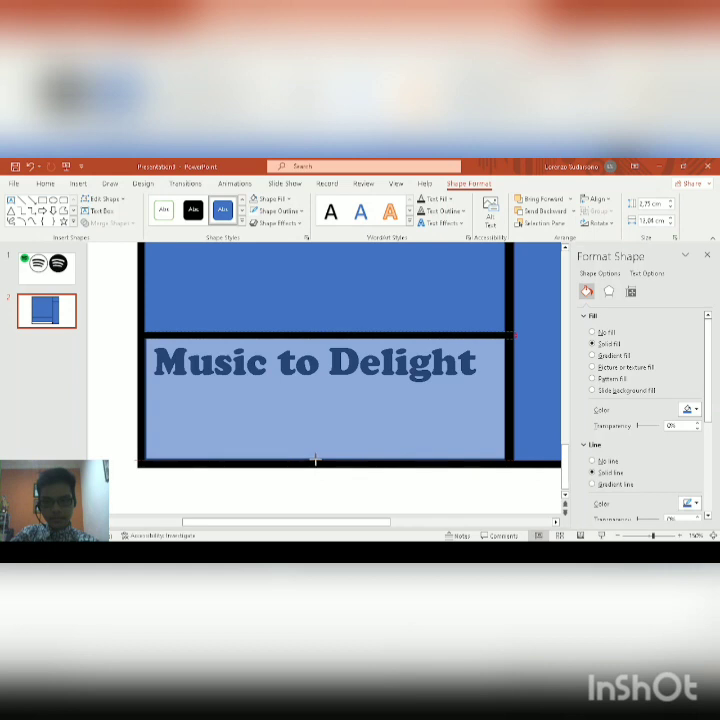
left_click_drag(315, 459, 315, 462)
scroll(373, 421, "down", 4, "ctrl")
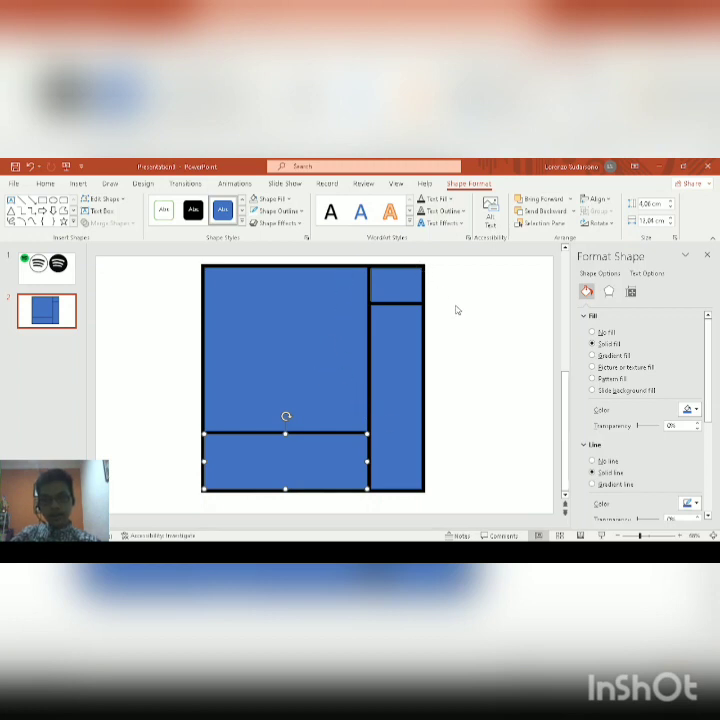
left_click(345, 356, "shift")
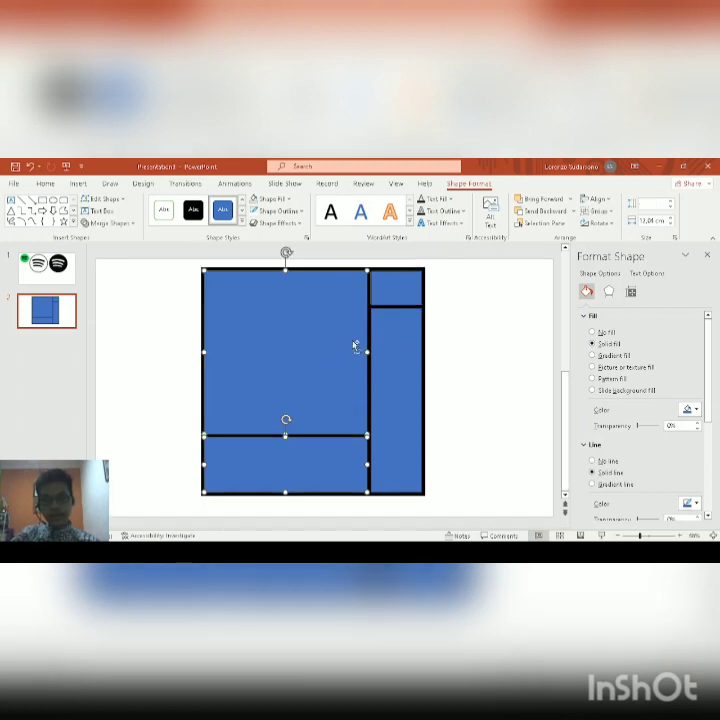
left_click(383, 293, "shift")
left_click(393, 352, "shift")
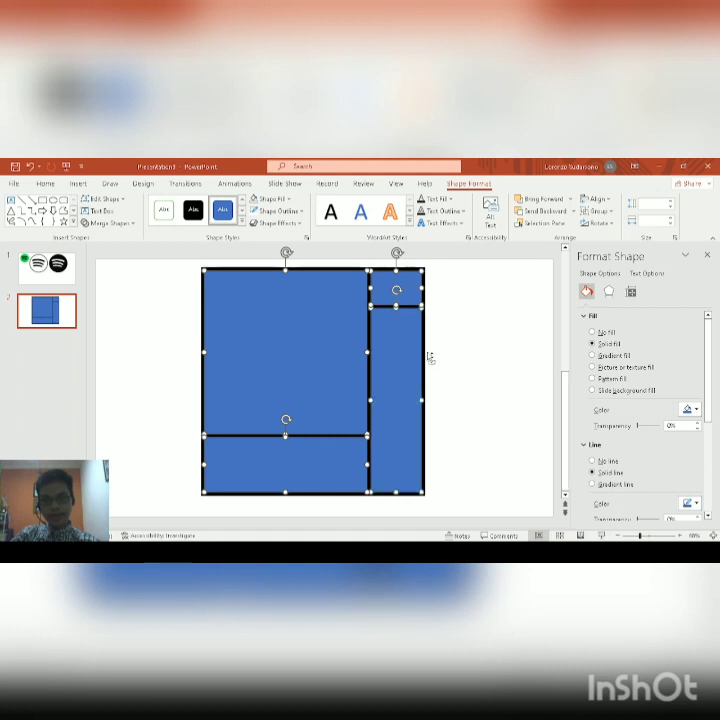
scroll(430, 357, "down", 4)
scroll(369, 360, "up", 3)
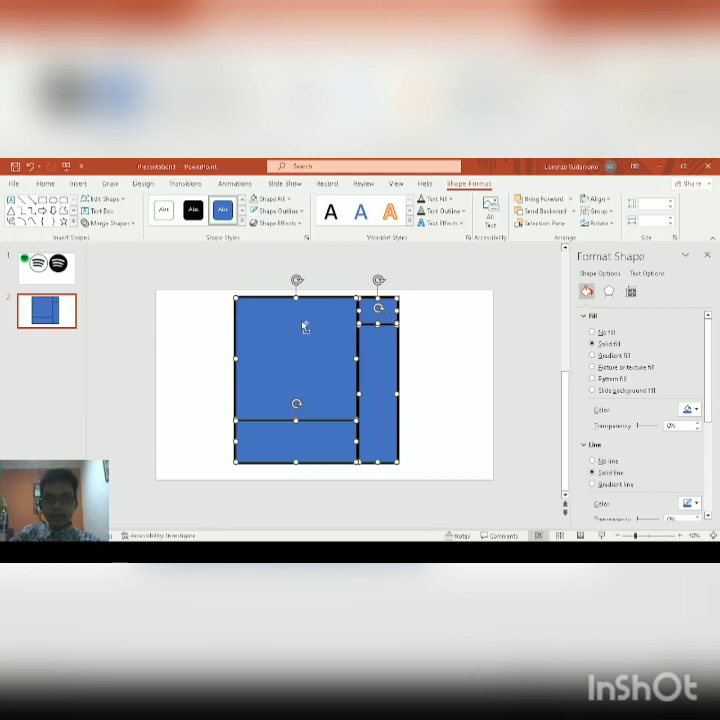
scroll(305, 326, "up", 2)
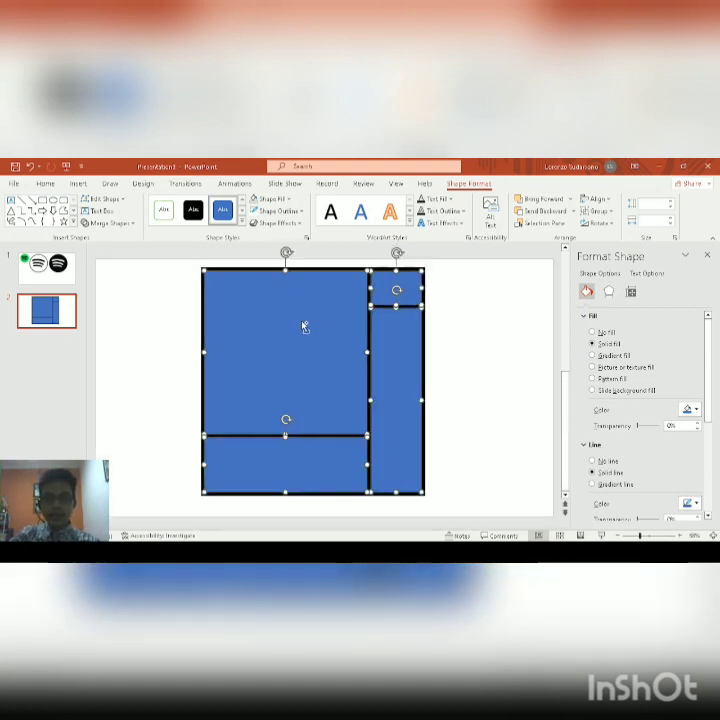
- Add a third slide after the cover slide and delete its title and text placeholders
left_click(57, 355)
key("Return")
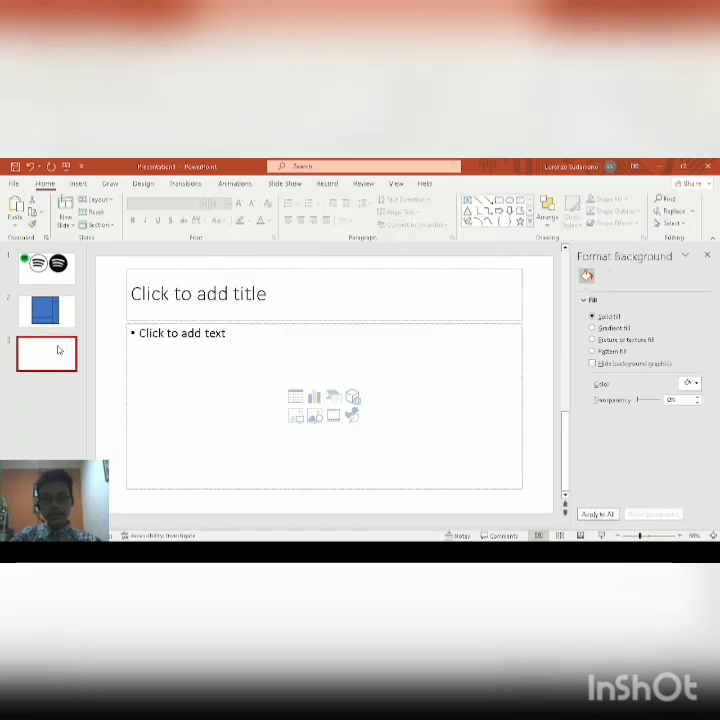
left_click_drag(114, 260, 518, 516)
key("Delete")
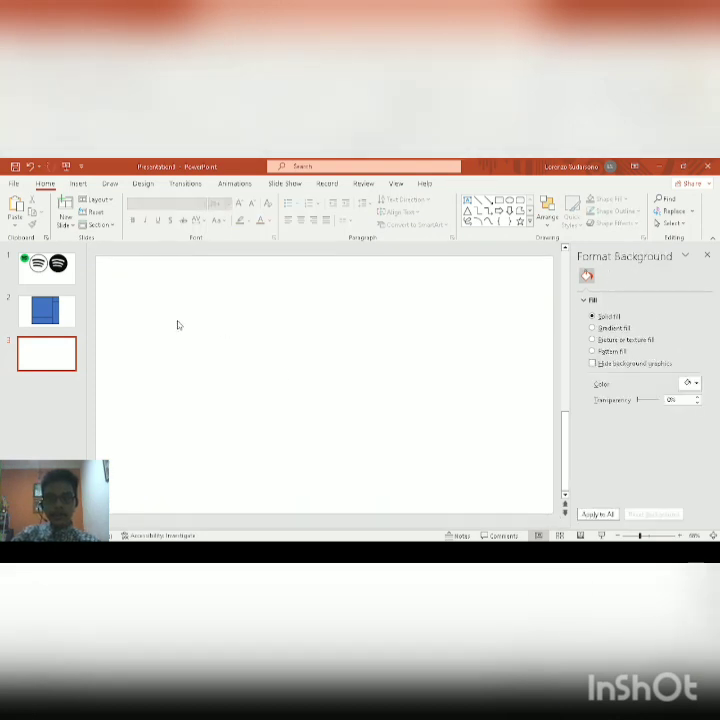
- Copy the four blue rectangles from the second slide and paste them onto the blank third slide
key("Page_Up")
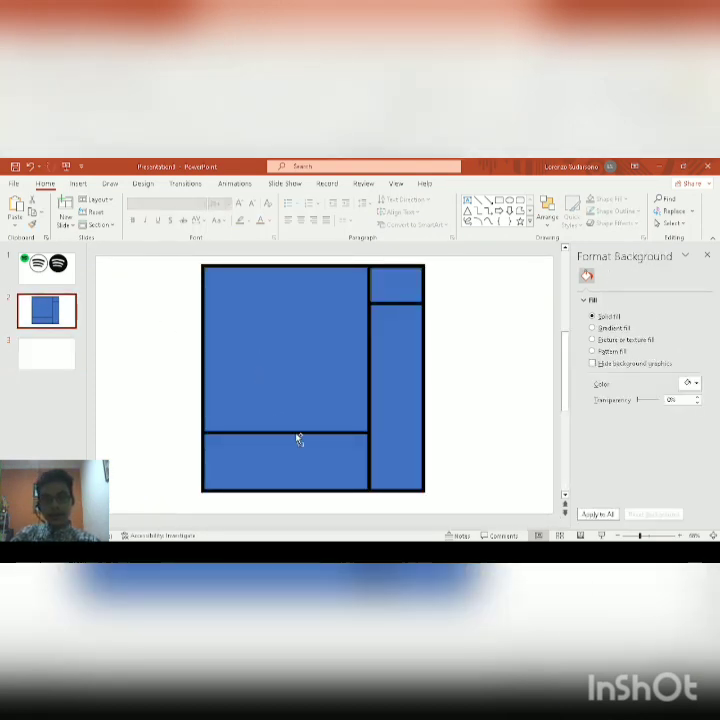
left_click(291, 421)
left_click(344, 444, "shift")
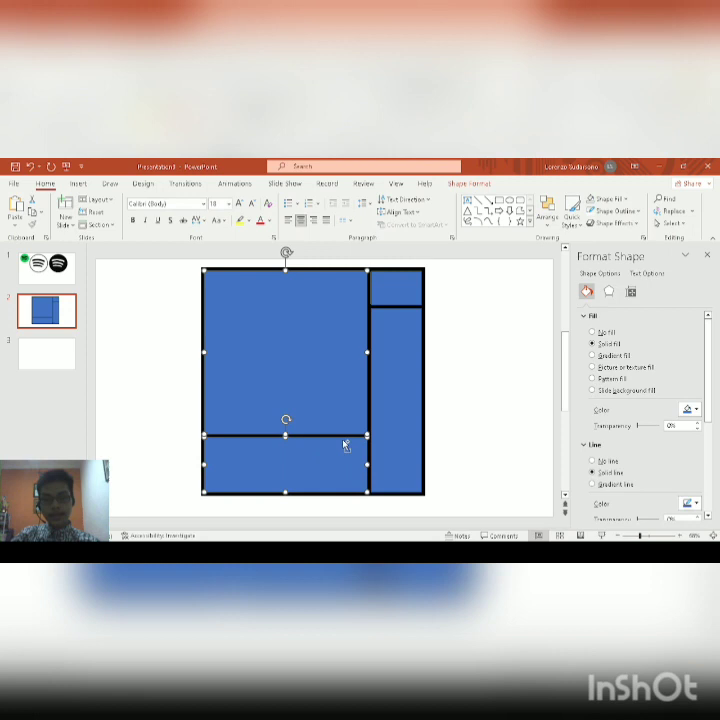
left_click(390, 407, "shift")
left_click(380, 285, "shift")
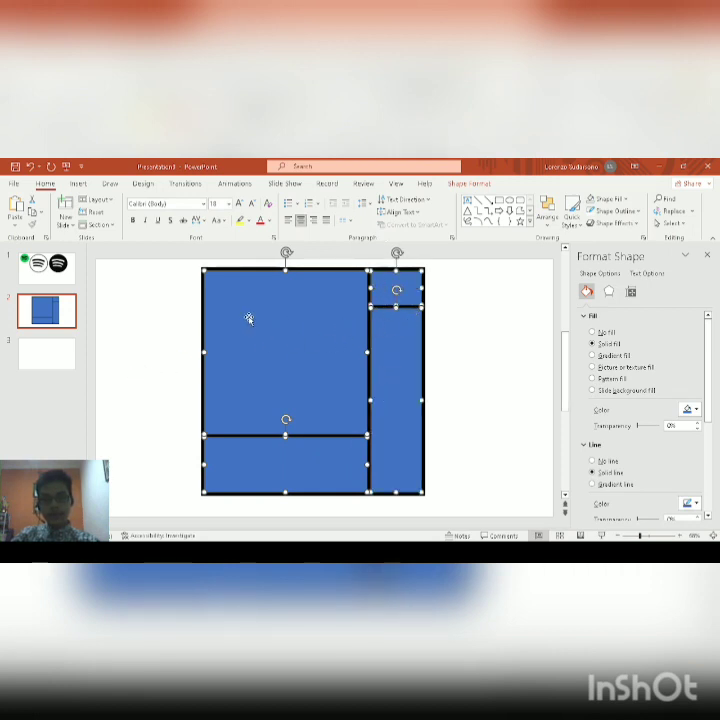
left_click(30, 350)
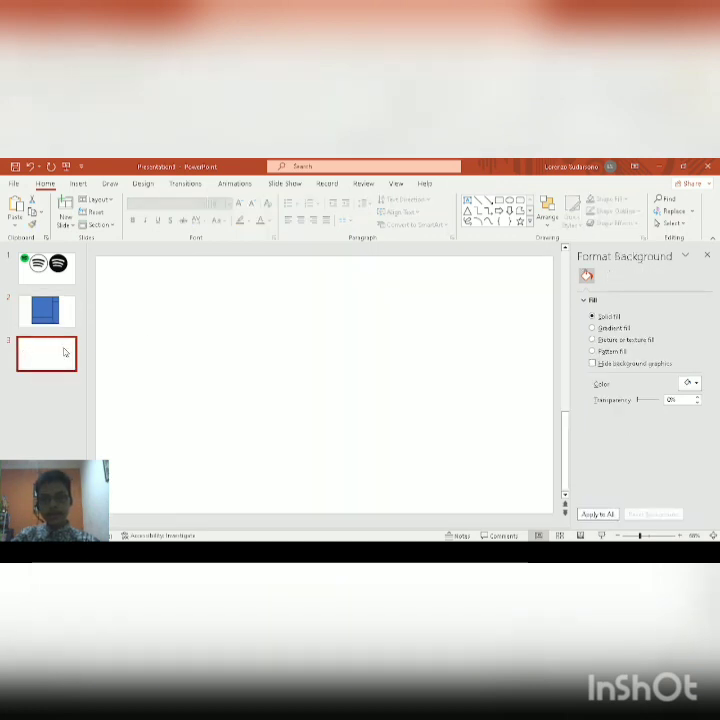
key("ctrl+v")
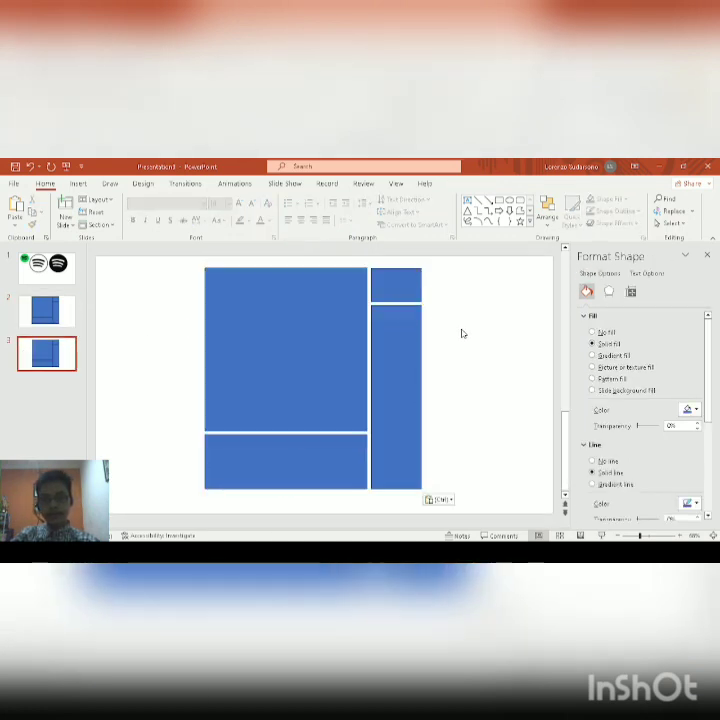
left_click(462, 333)
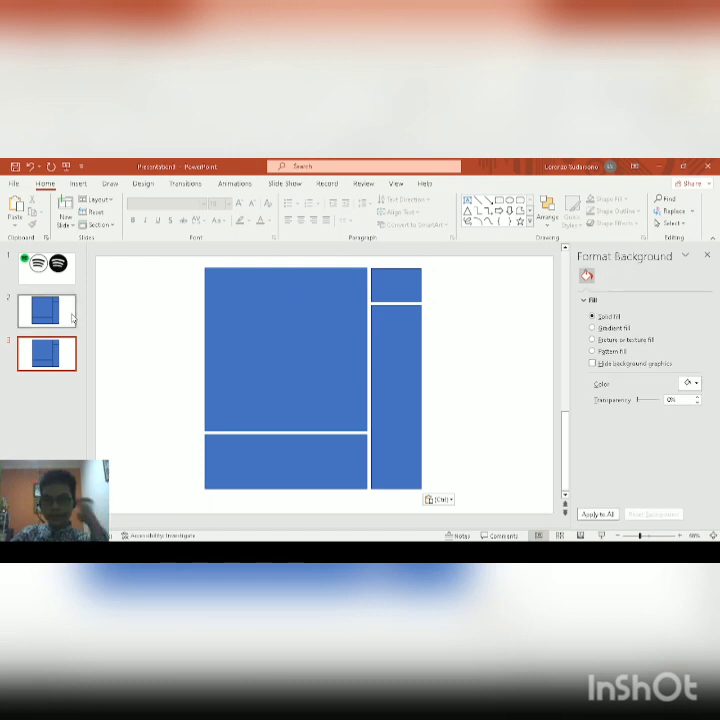
- Delete the pasted blue rectangles from the third slide
left_click(284, 340)
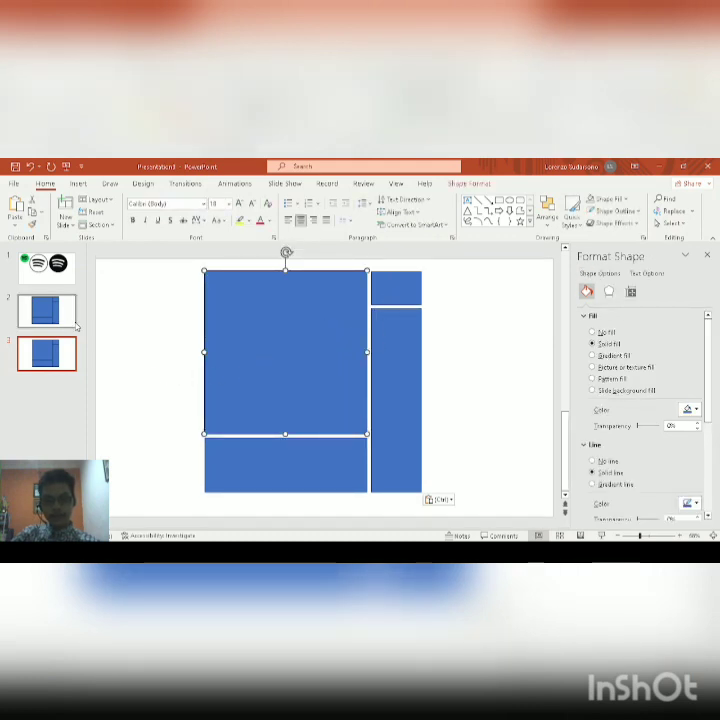
left_click(165, 333)
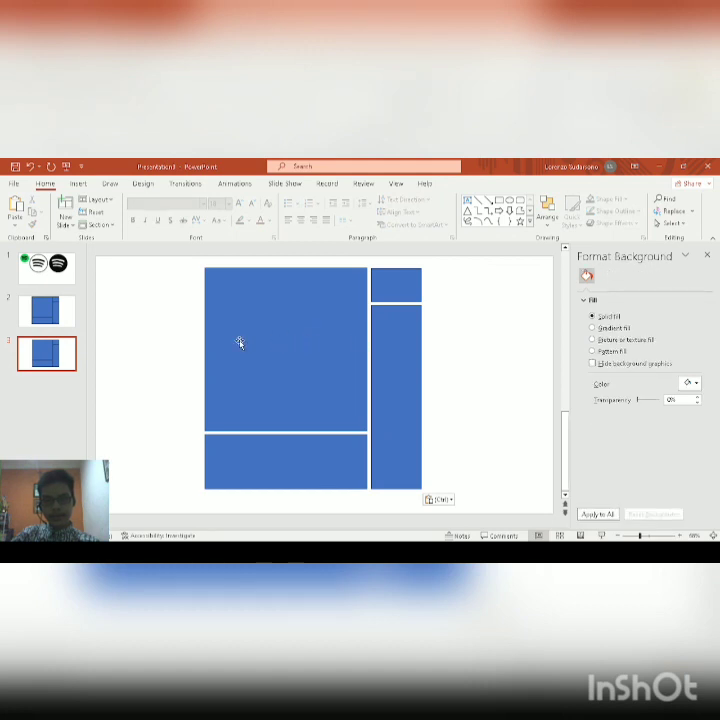
left_click(249, 343)
left_click(334, 470, "shift")
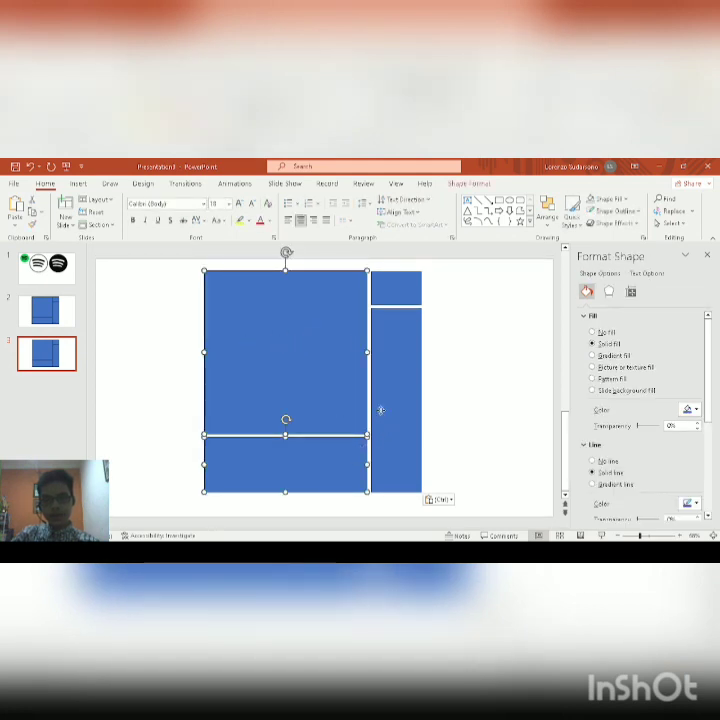
left_click(384, 405, "shift")
key("Delete")
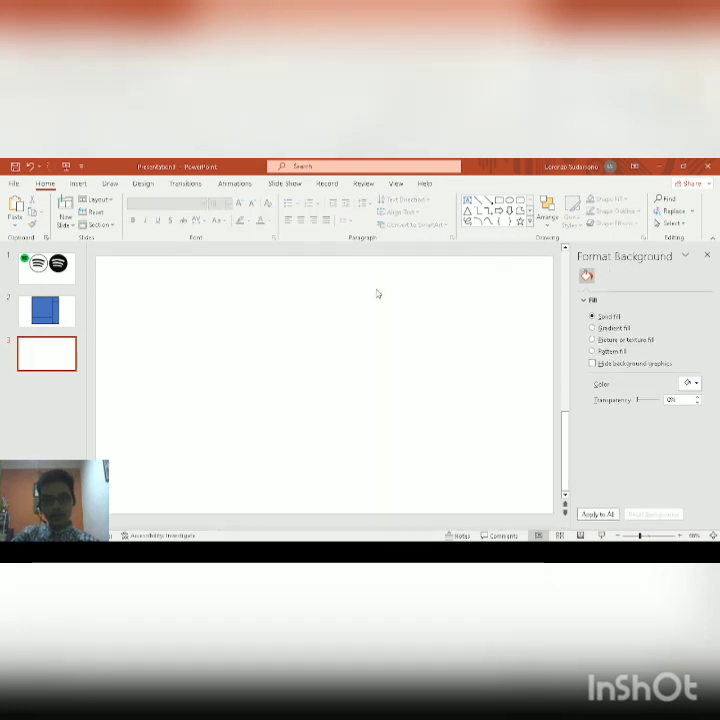
- Set the outline color of the large blue square on the second slide to black
left_click(42, 309)
left_click(369, 353)
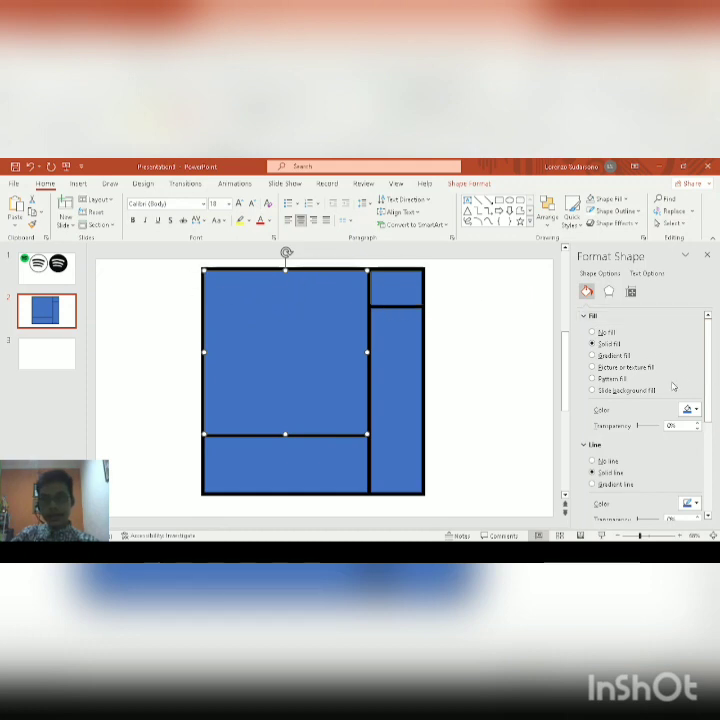
scroll(691, 385, "down", 2)
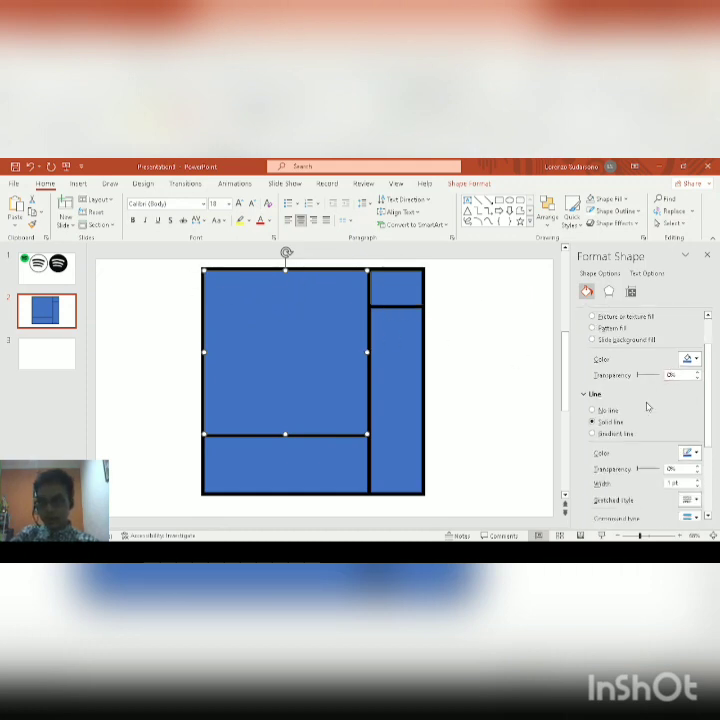
left_click(691, 456)
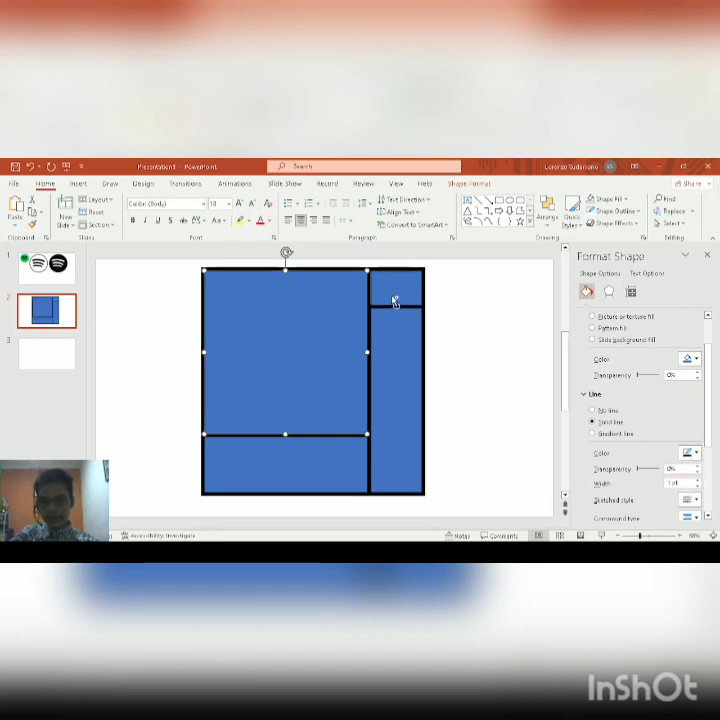
- Give all four blue rectangles on the second slide a white outline with a width of 1.25 pt
left_click(395, 302, "shift")
left_click(383, 352, "shift")
left_click(344, 446, "shift")
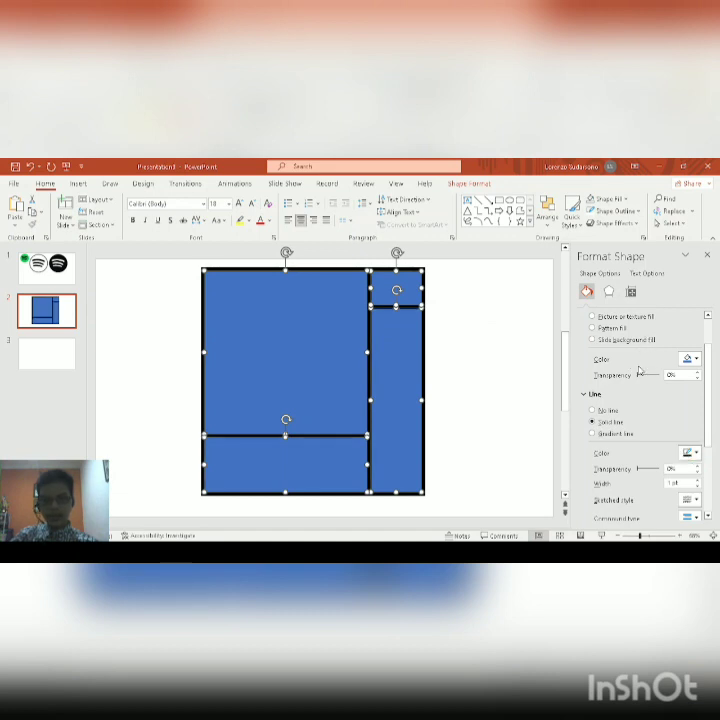
scroll(368, 378, "up", 1, "ctrl")
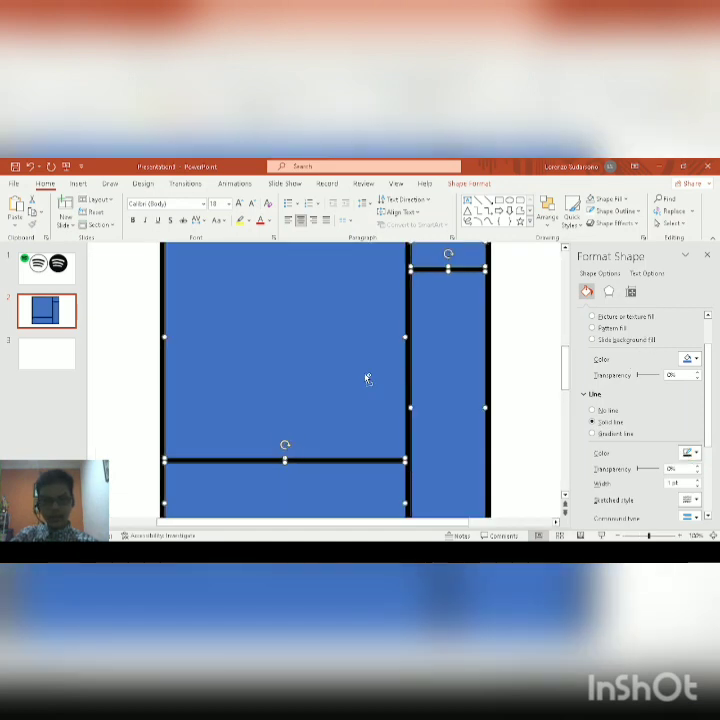
left_click(697, 481)
left_click(698, 482)
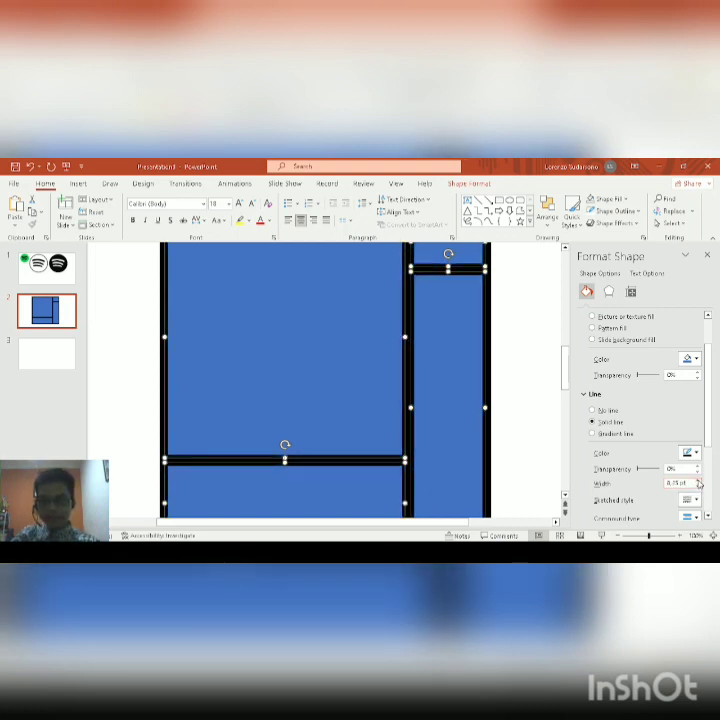
left_click(699, 482)
left_click(699, 482)
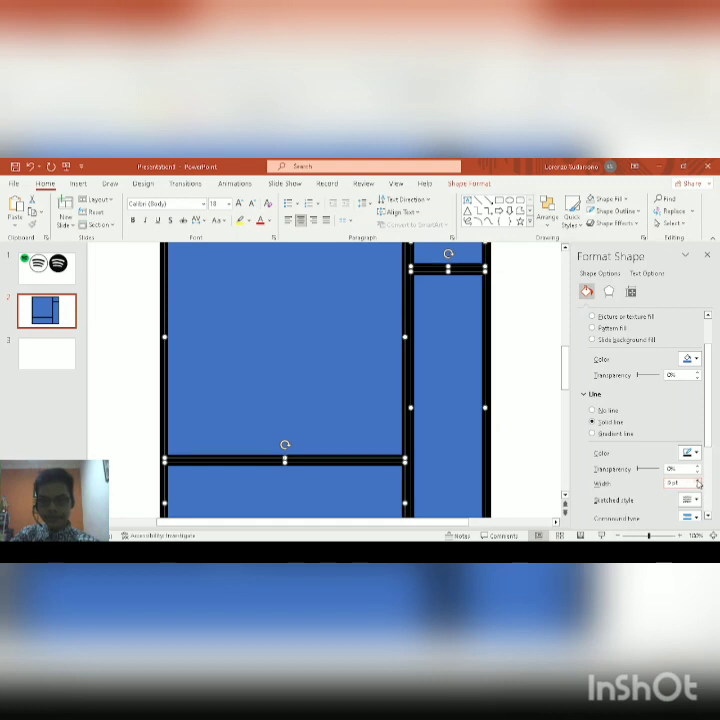
left_click(698, 487)
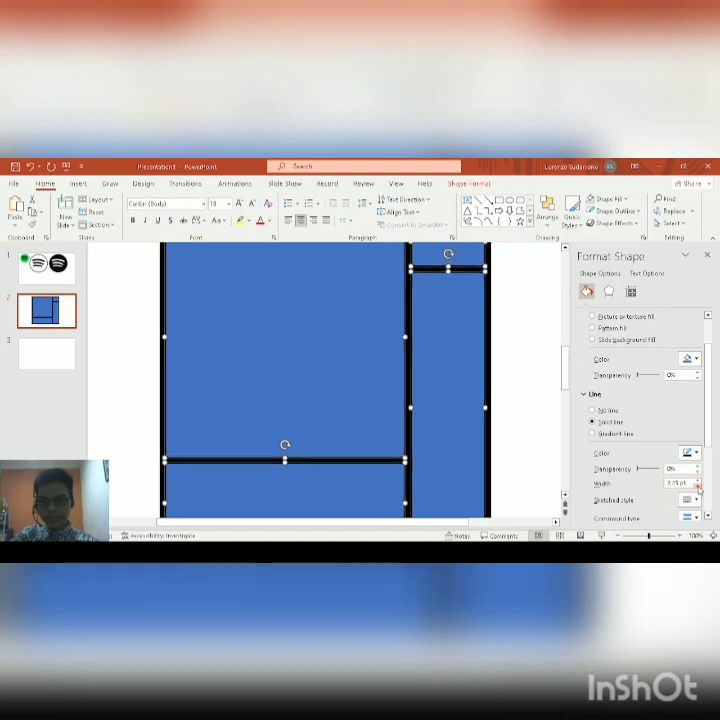
left_click(698, 487)
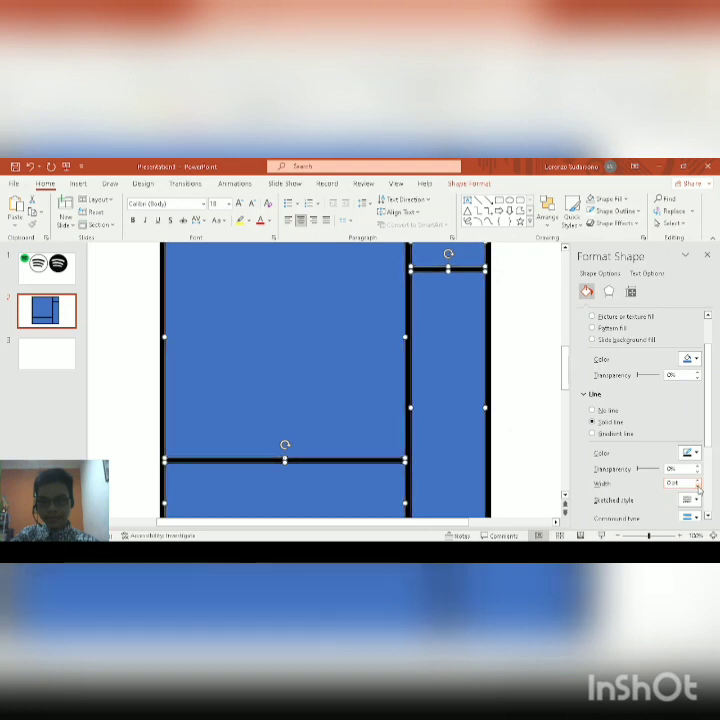
left_click(698, 481)
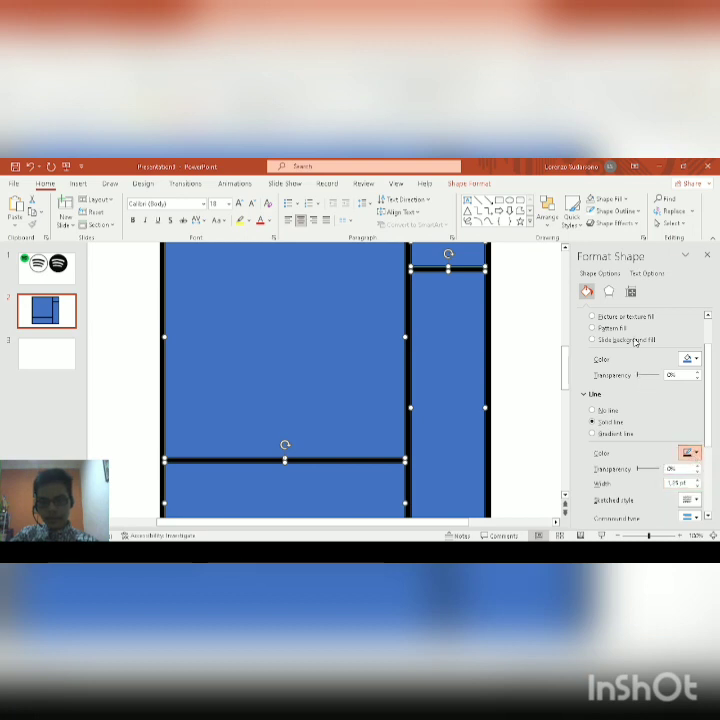
scroll(498, 311, "up", 3)
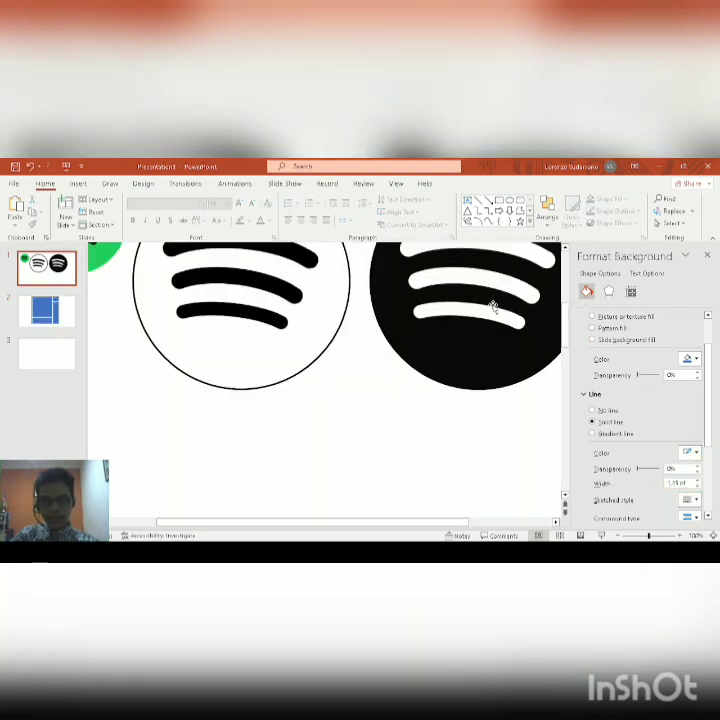
scroll(493, 307, "down", 3)
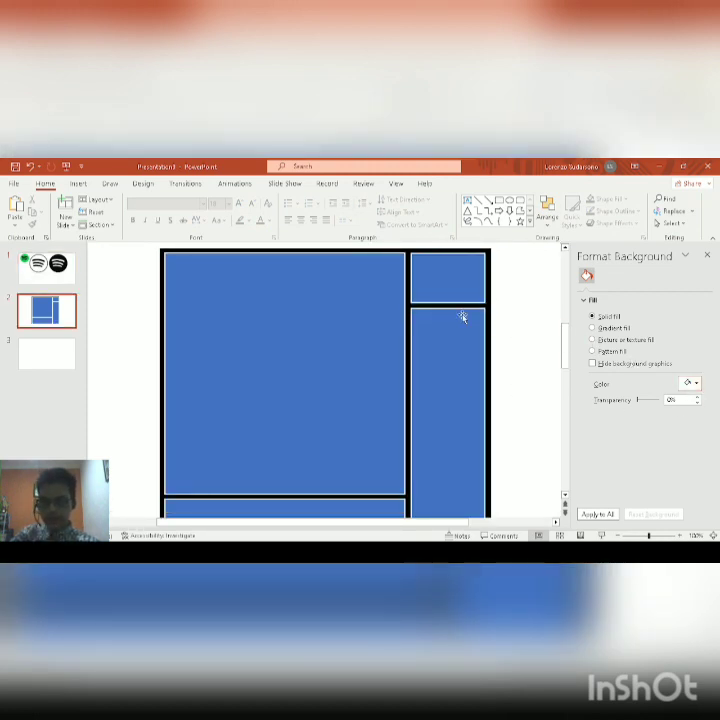
- Try a white outline width of 8.5 pt on all four blue rectangles, and undo the outline changes
left_click(357, 313)
left_click(347, 511, "shift")
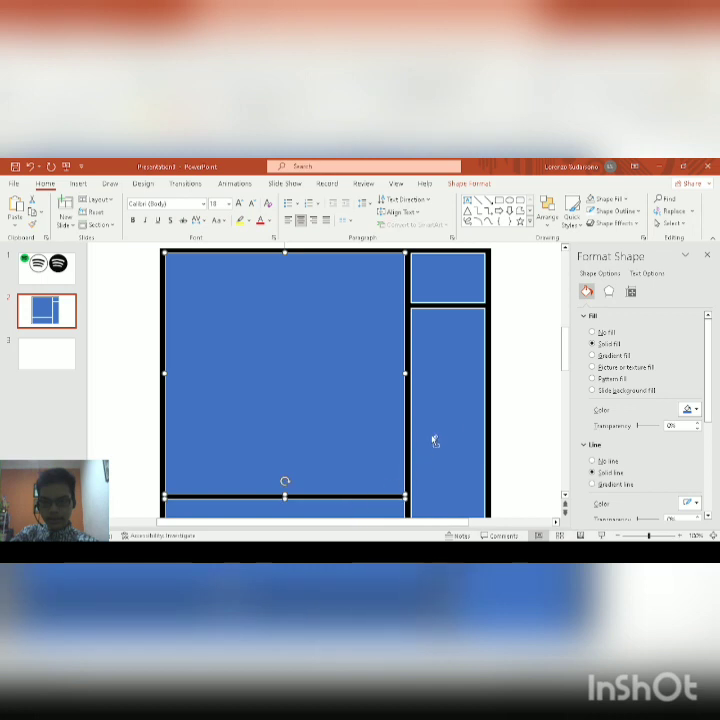
left_click(435, 437, "shift")
left_click(415, 268, "shift")
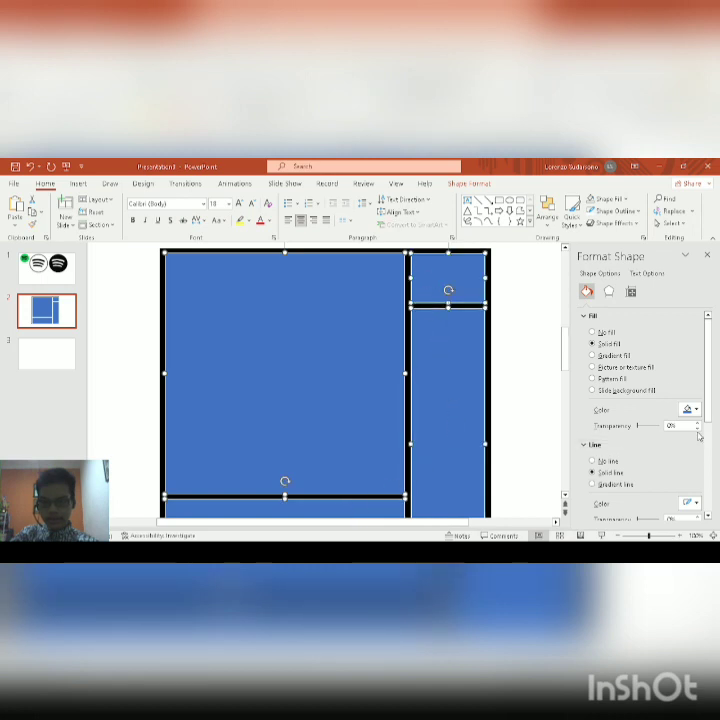
scroll(697, 450, "down", 5)
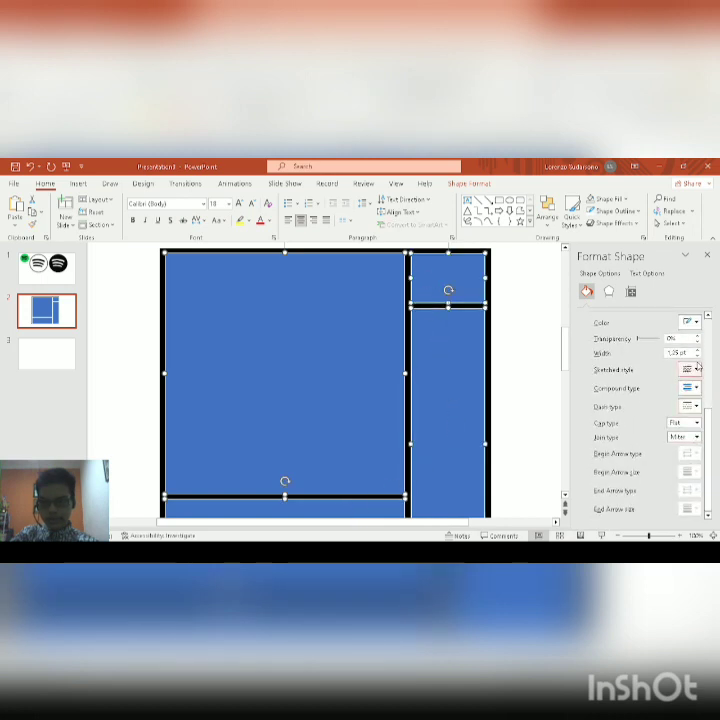
left_click(698, 350)
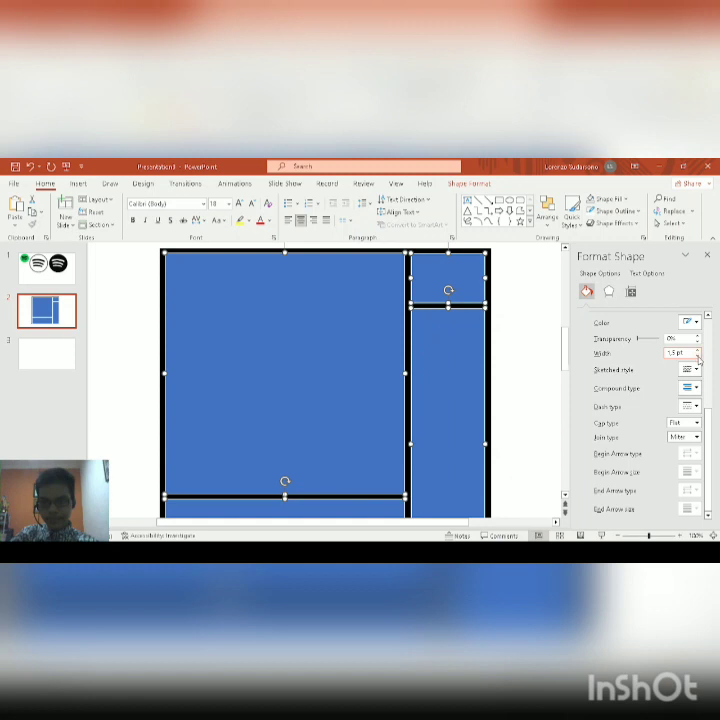
left_click(698, 351)
left_click(698, 351)
left_click(698, 351)
left_click(698, 351)
left_click(698, 351)
left_click(698, 351)
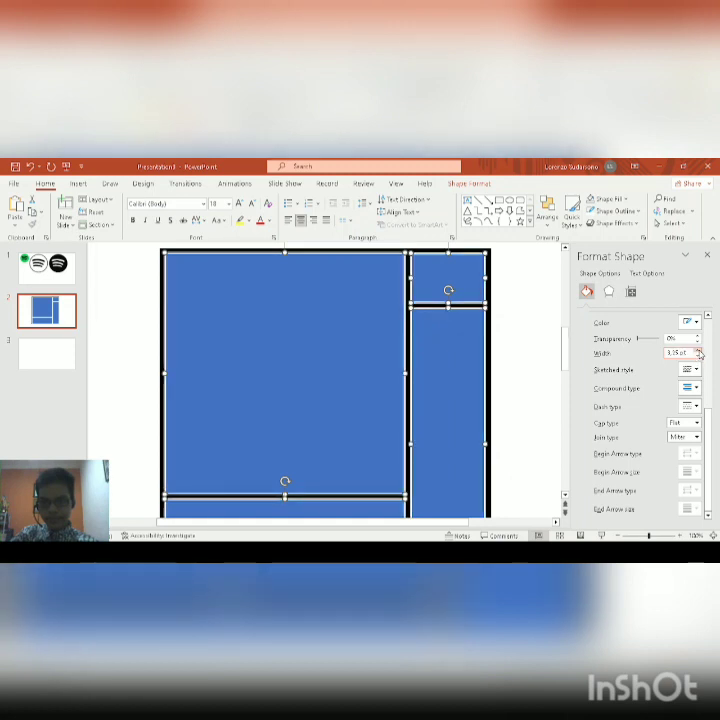
left_click(698, 351)
left_click(698, 351)
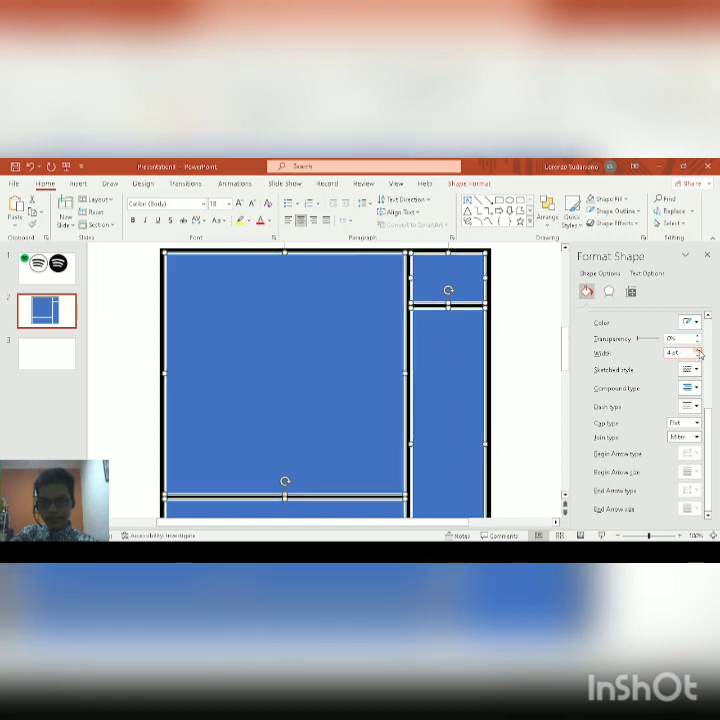
left_click(698, 351)
left_click(698, 355)
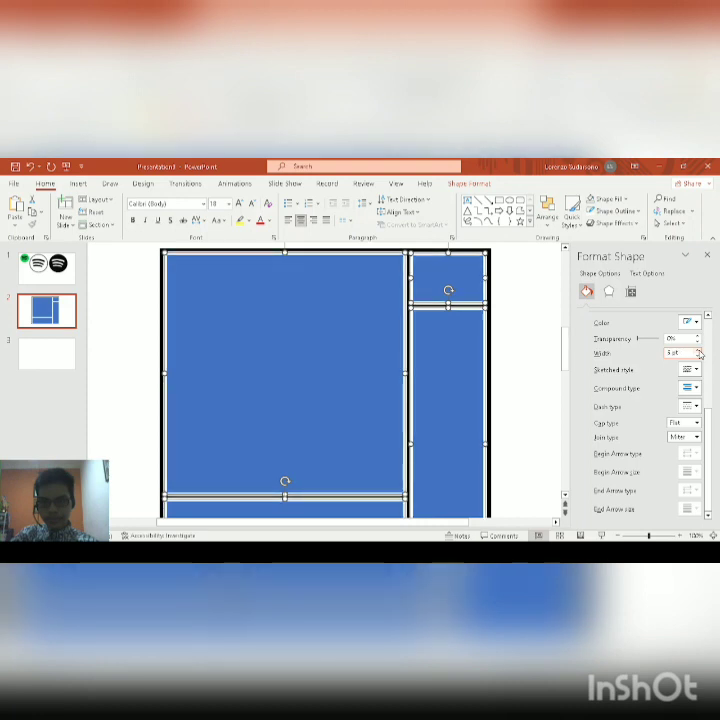
left_click(698, 354)
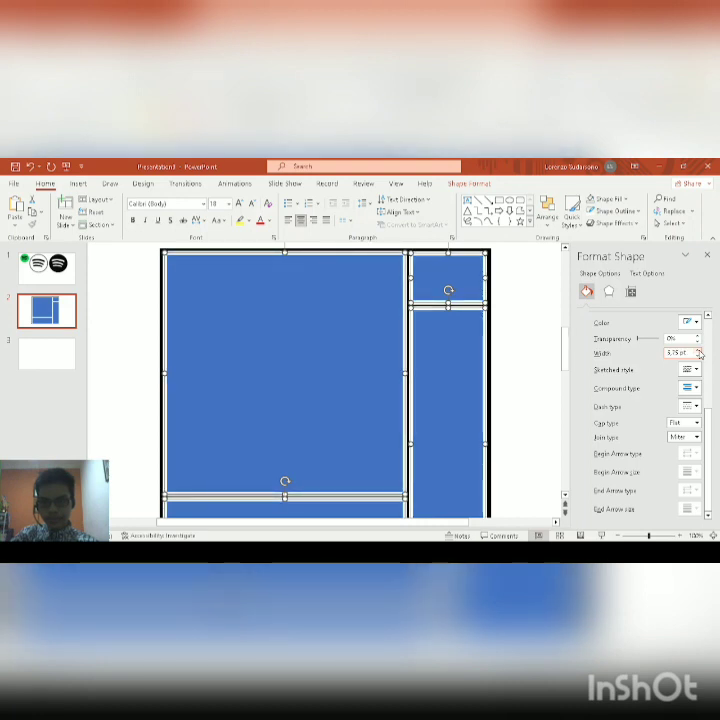
left_click(698, 350)
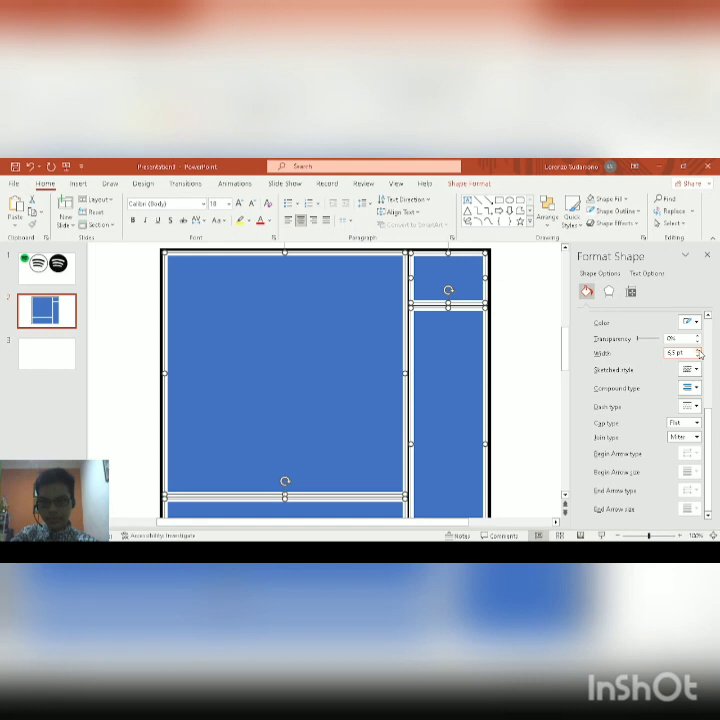
left_click(698, 352)
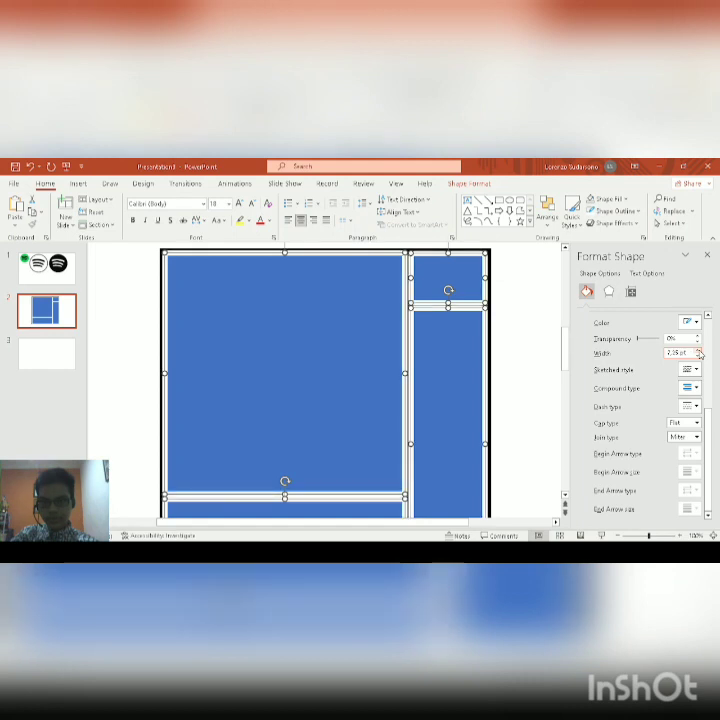
left_click(698, 351)
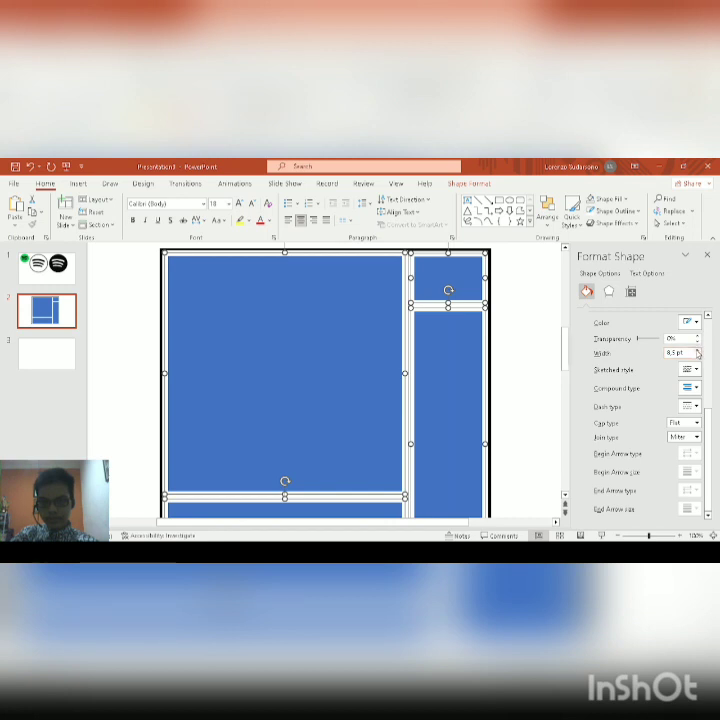
left_click(697, 355)
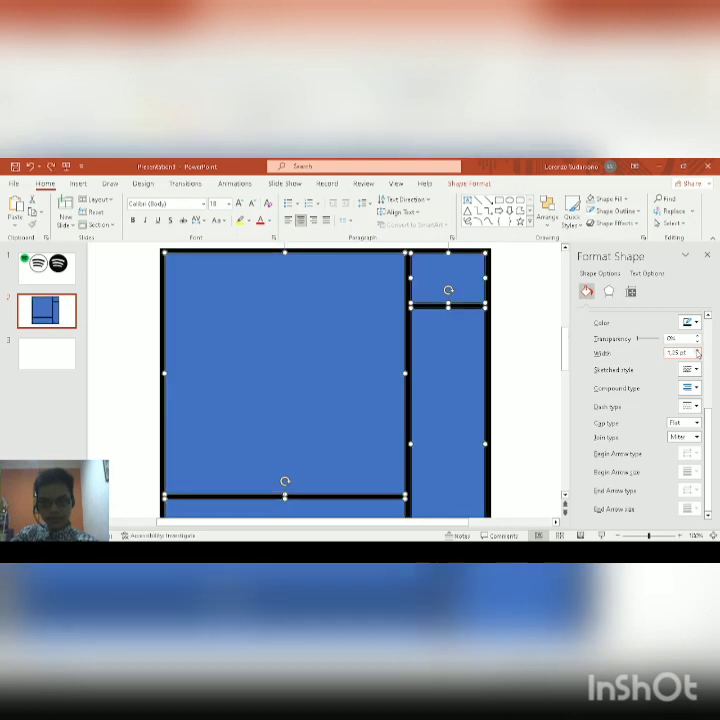
left_click(542, 358)
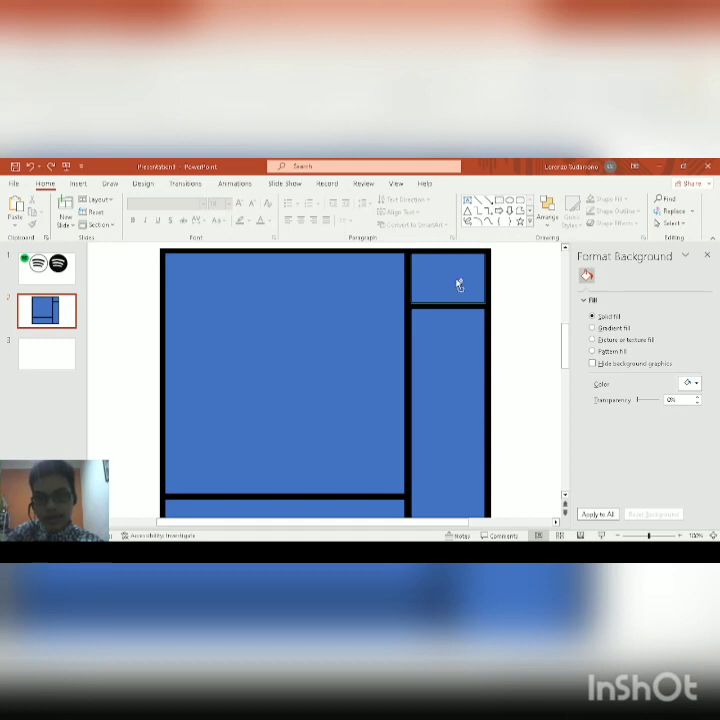
- Draw a rectangle of about 16.9 by 16.7 cm around the whole block design and remove its fill
scroll(458, 285, "down", 2)
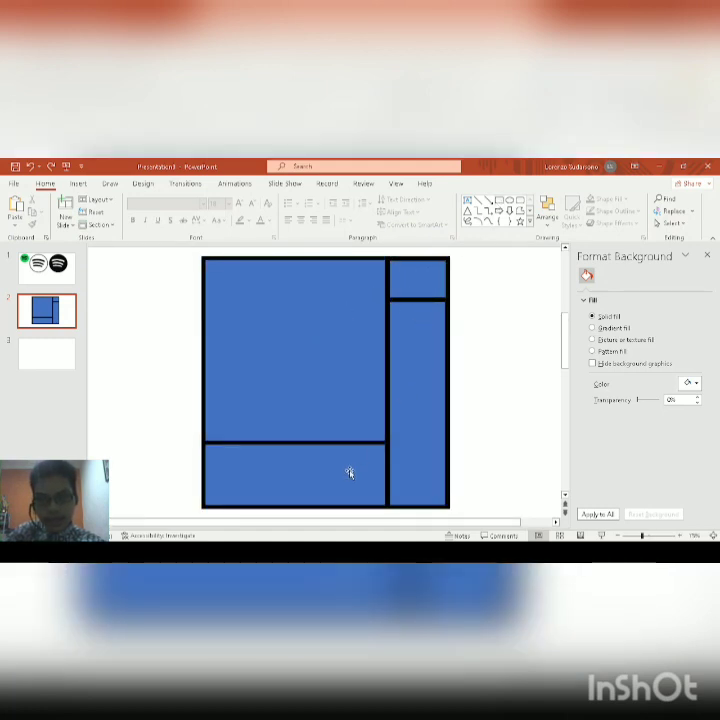
left_click(499, 200)
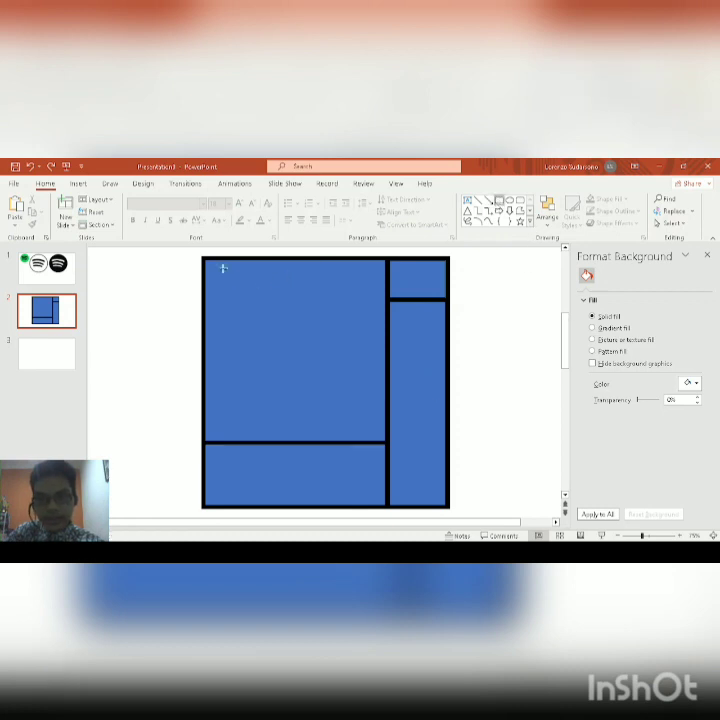
left_click_drag(203, 258, 450, 506)
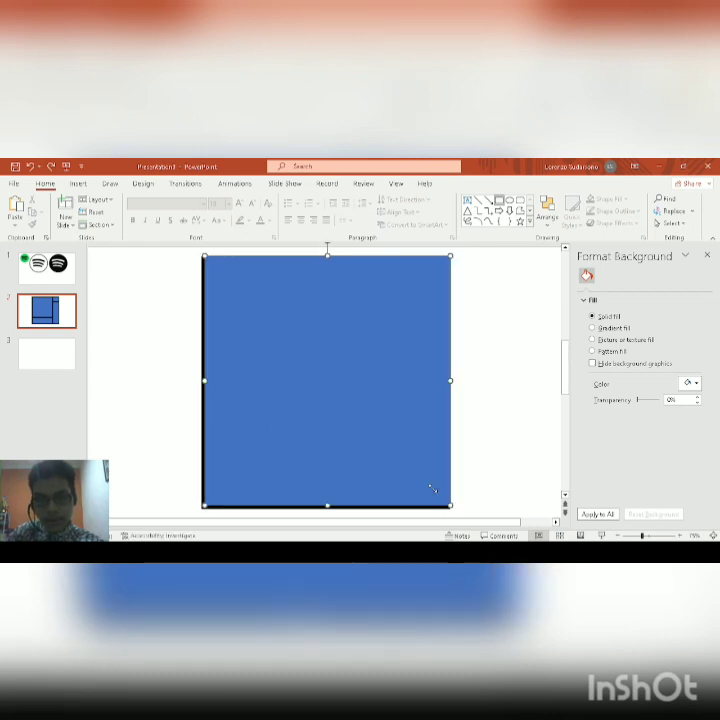
left_click_drag(204, 380, 200, 380)
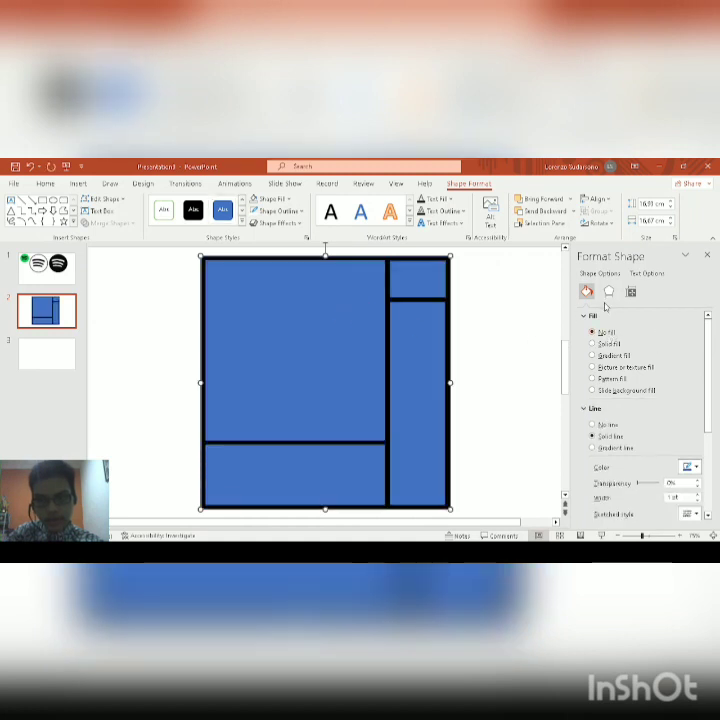
- Give the unfilled rectangle around the design a white outline with a width of 14.5 pt
scroll(650, 345, "down", 5)
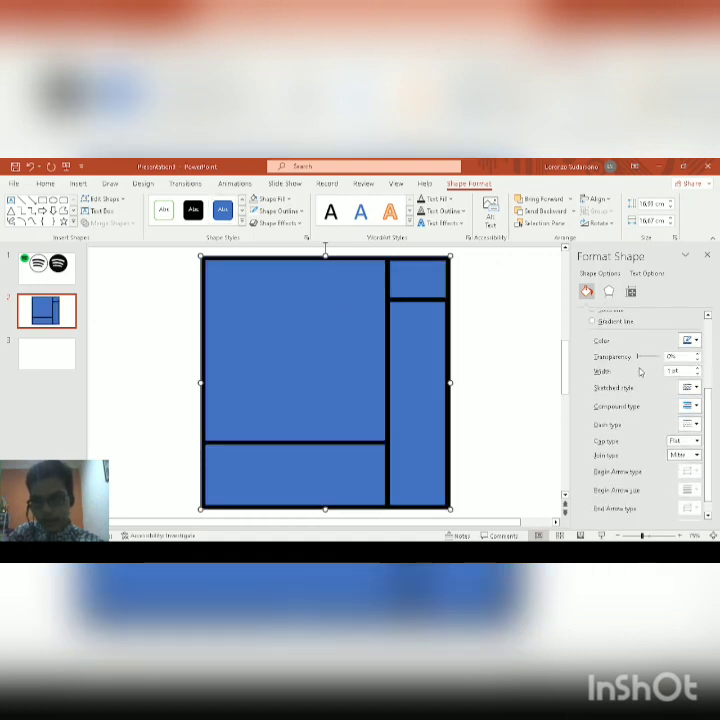
left_click(697, 368)
left_click(698, 370)
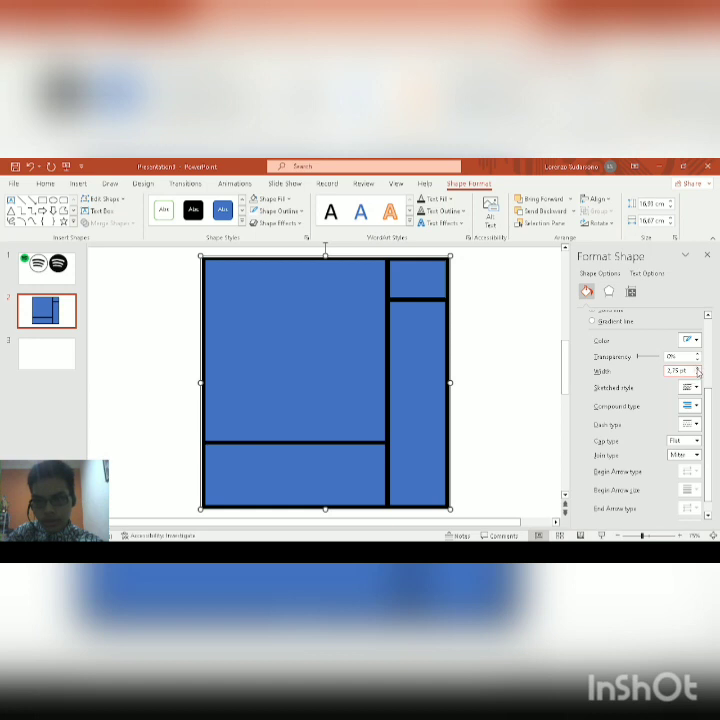
left_click(697, 368)
left_click(697, 368)
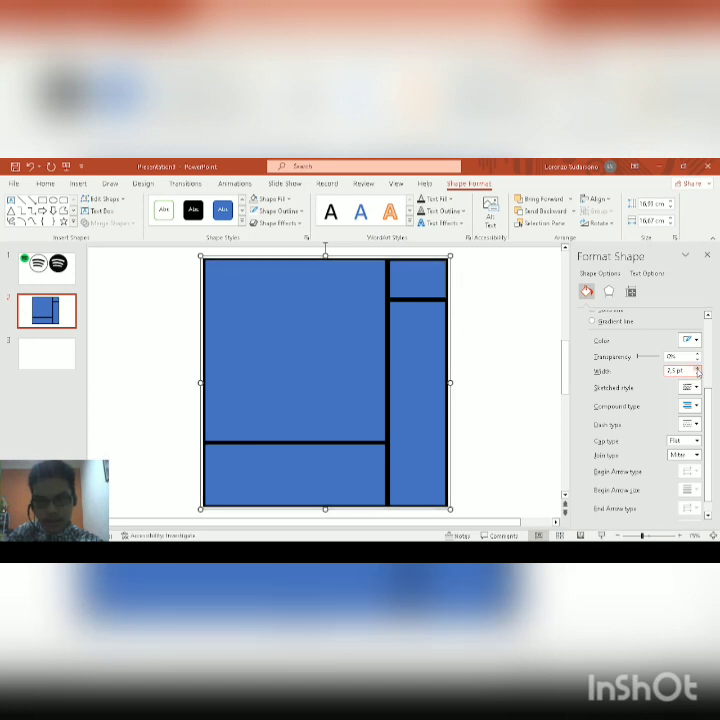
left_click(698, 369)
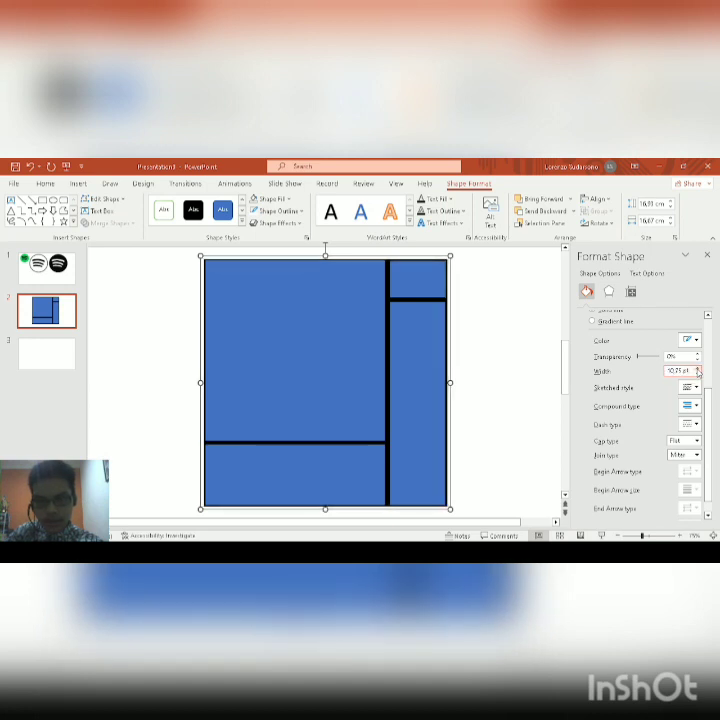
left_click(698, 369)
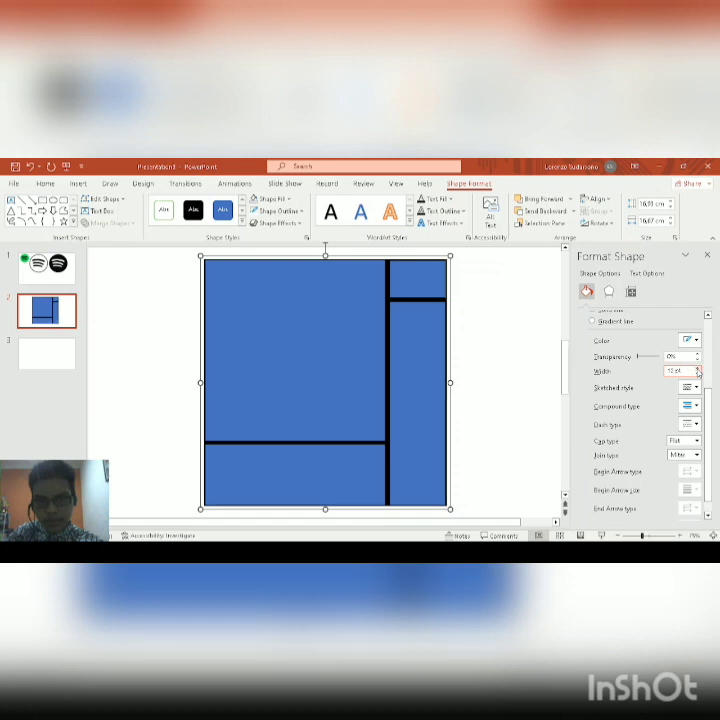
left_click(698, 369)
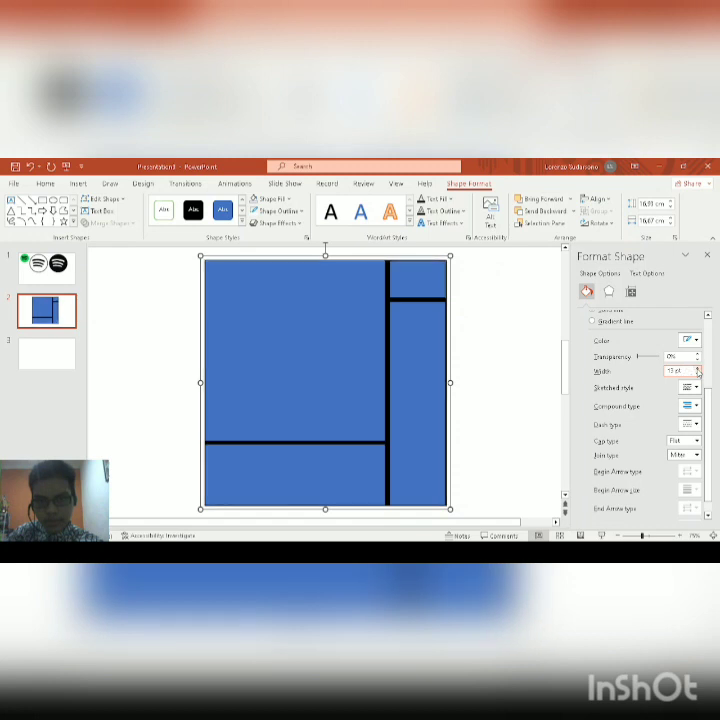
left_click(698, 369)
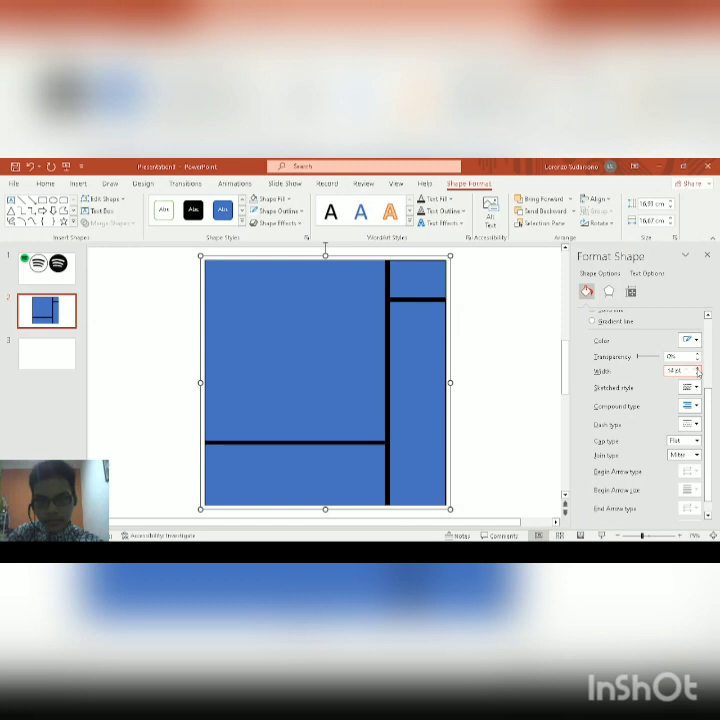
left_click(698, 369)
left_click(698, 369)
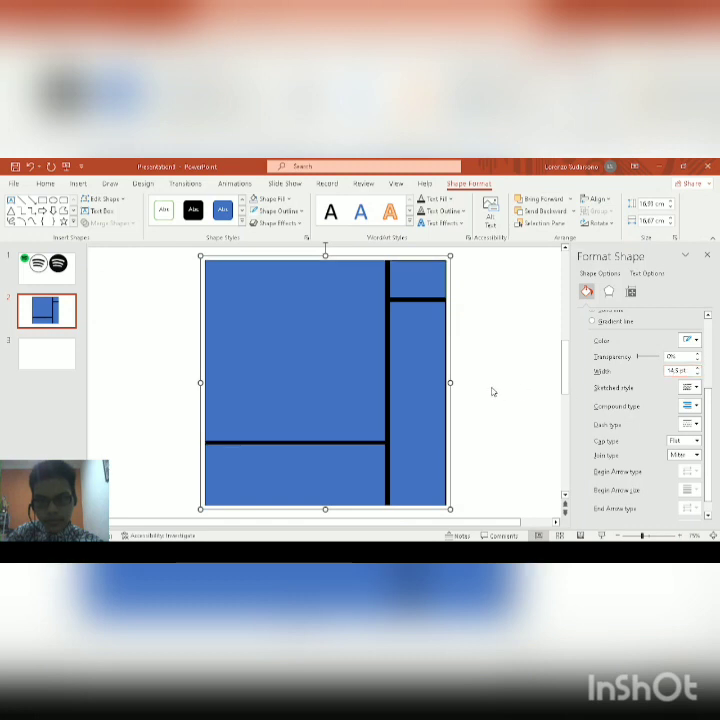
- Narrow the surrounding white frame slightly at its left edge and set its outline width to 15.5 pt
left_click_drag(451, 384, 450, 384)
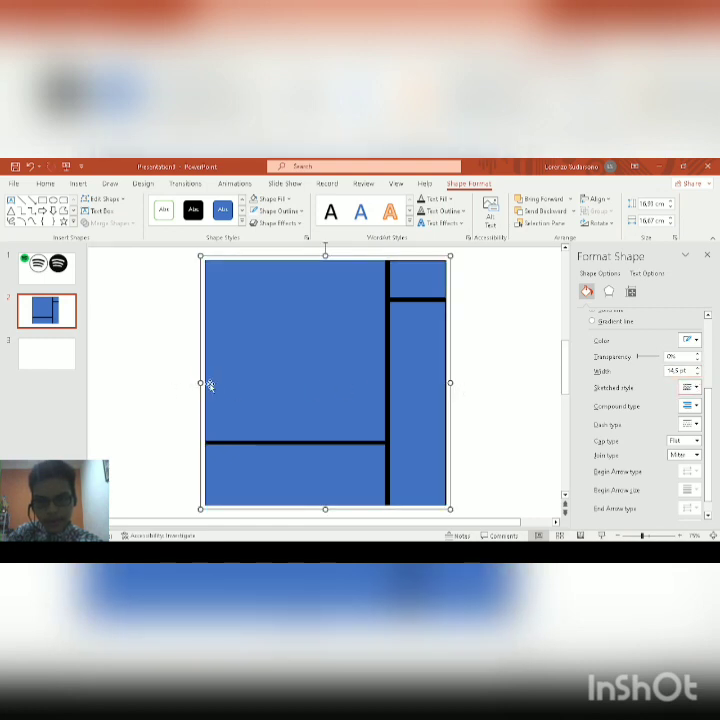
left_click_drag(200, 383, 199, 383)
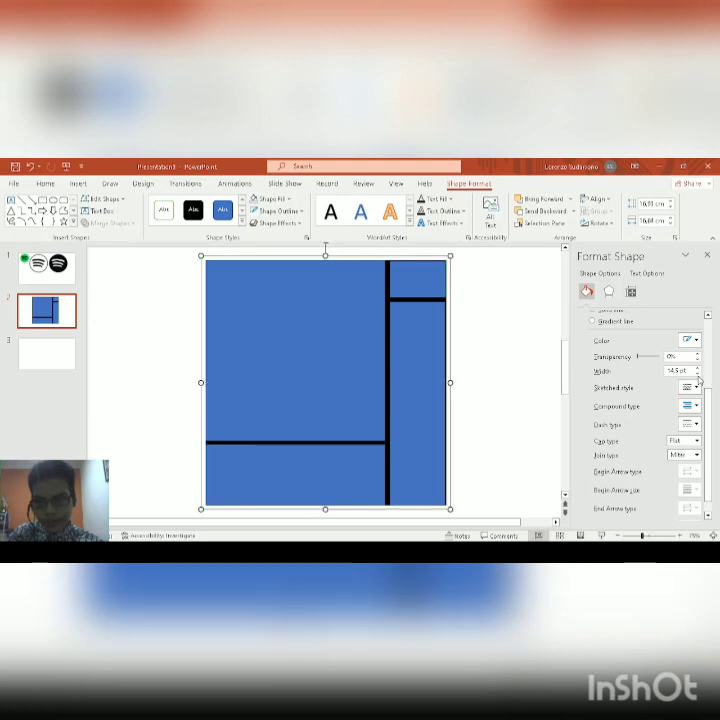
left_click(696, 373)
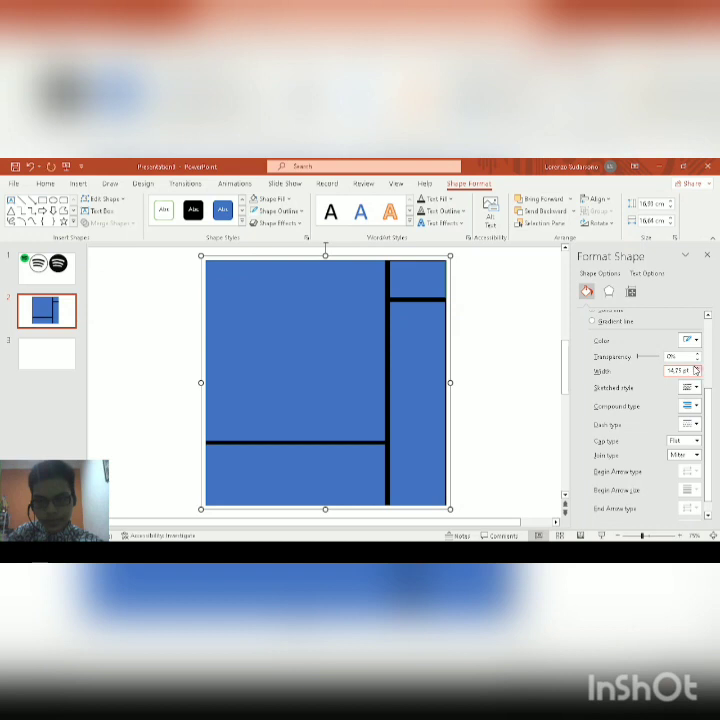
left_click(697, 369)
left_click(697, 369)
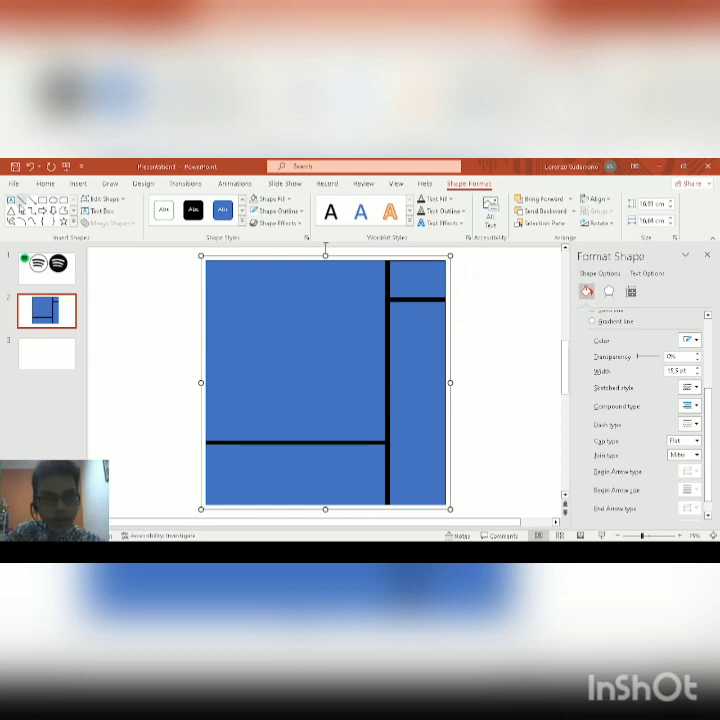
- Draw a horizontal line about 12.3 cm long over the black gap below the large blue square, extending into the vertical gap
left_click(10, 199)
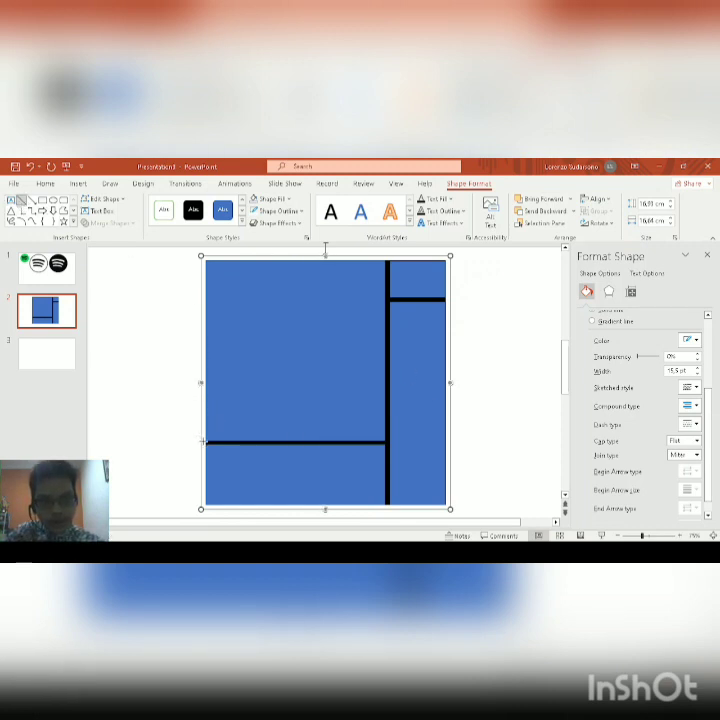
left_click_drag(207, 441, 386, 441)
scroll(388, 458, "up", 6)
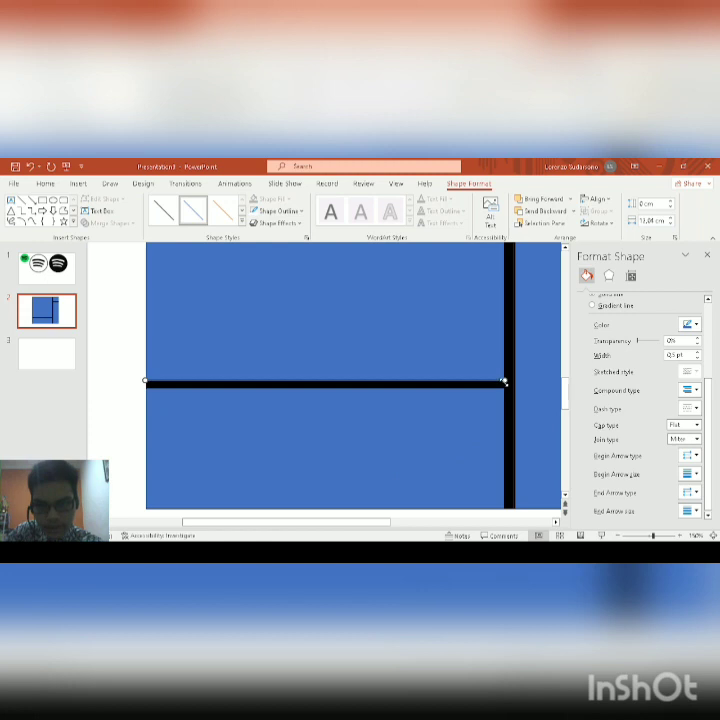
left_click_drag(504, 381, 511, 382)
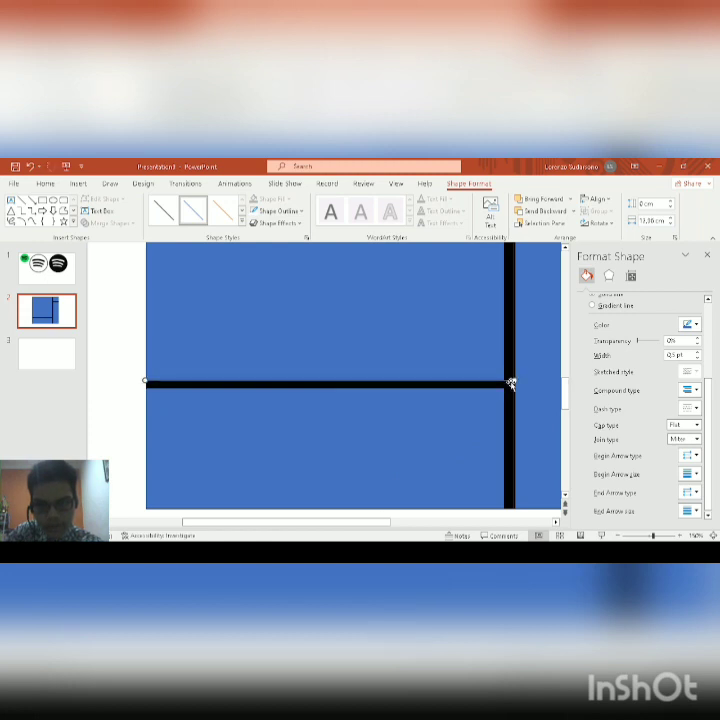
- Move both ends of the new line down to the lower edge of the horizontal black gap
scroll(467, 409, "down", 2)
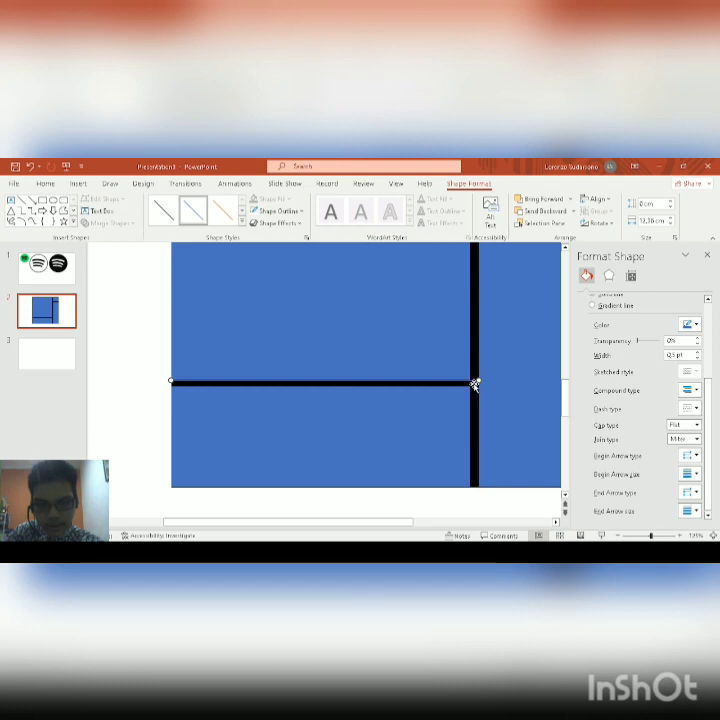
left_click_drag(171, 381, 171, 385)
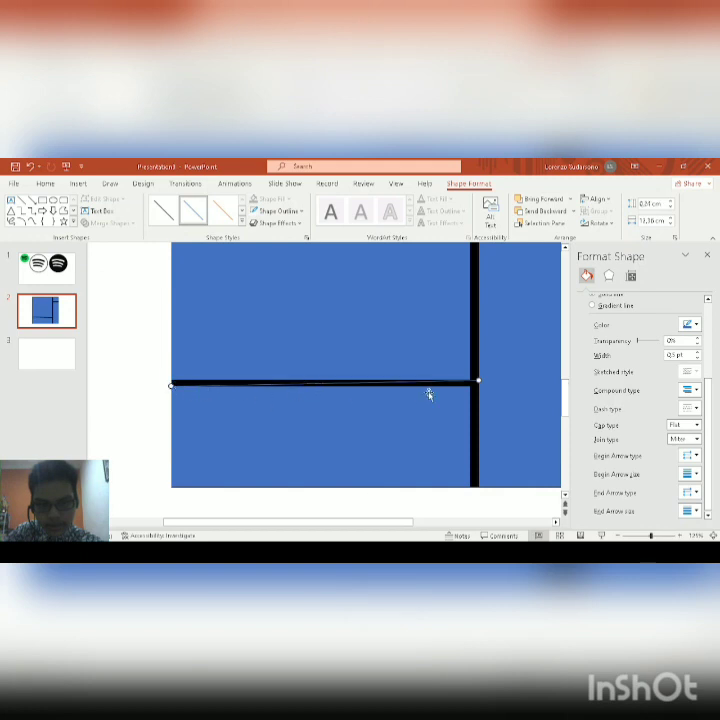
left_click_drag(477, 381, 474, 384)
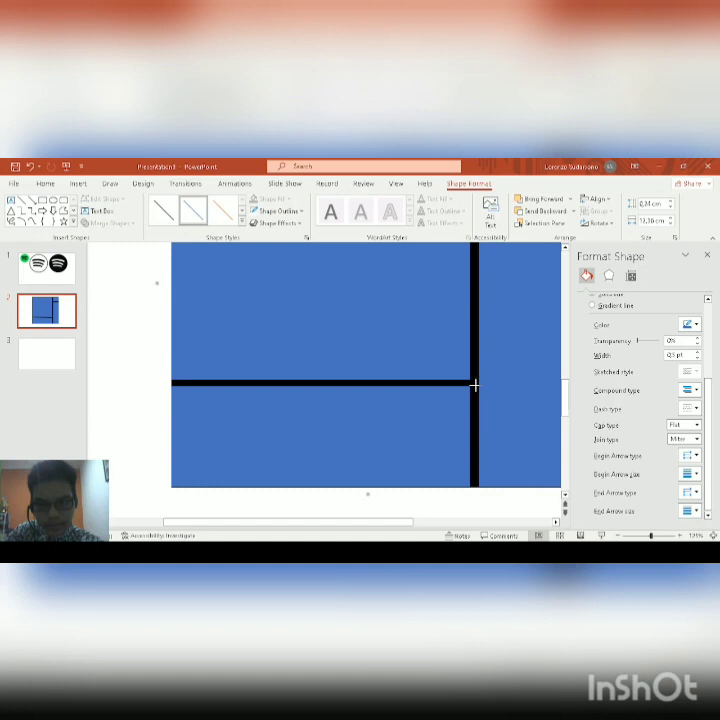
- Set the horizontal line below the large blue square to a width of 15.5 pt and colour it white
left_click(475, 384)
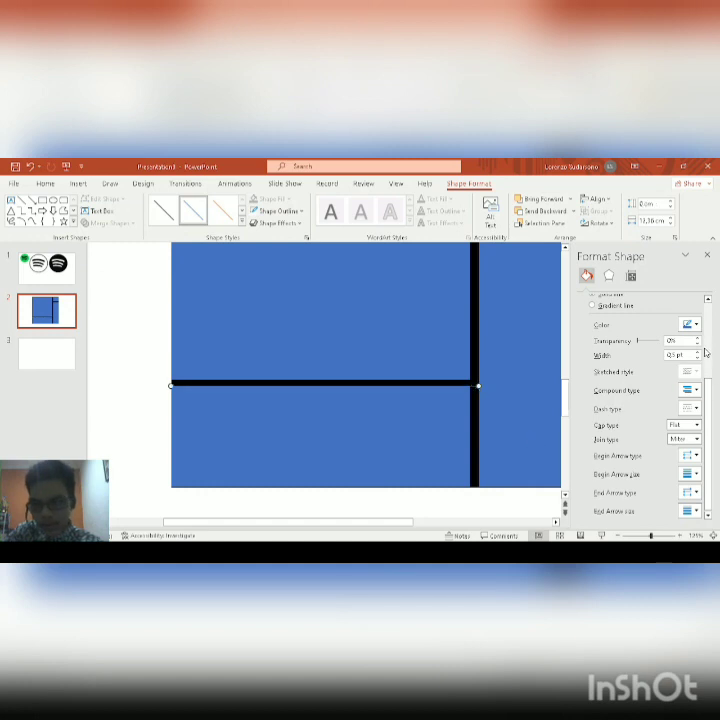
left_click(196, 347)
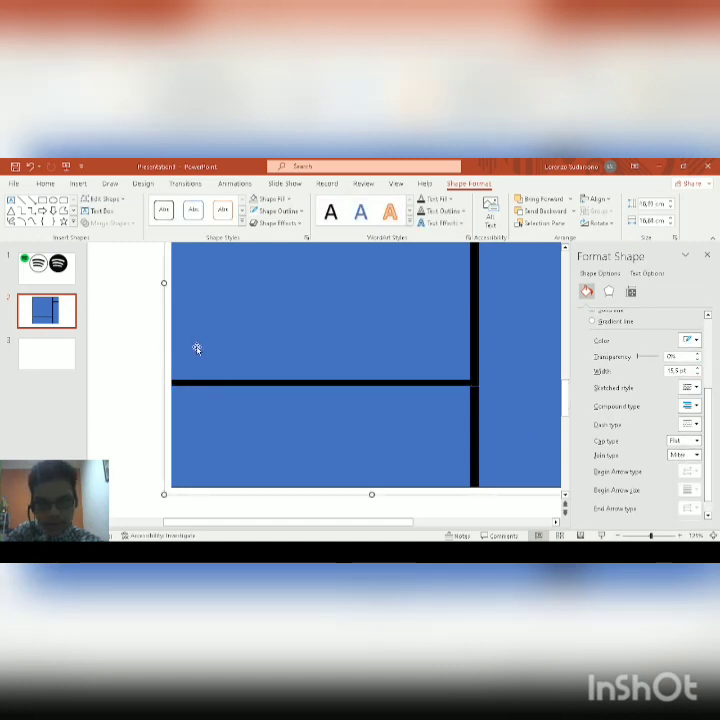
left_click(411, 383)
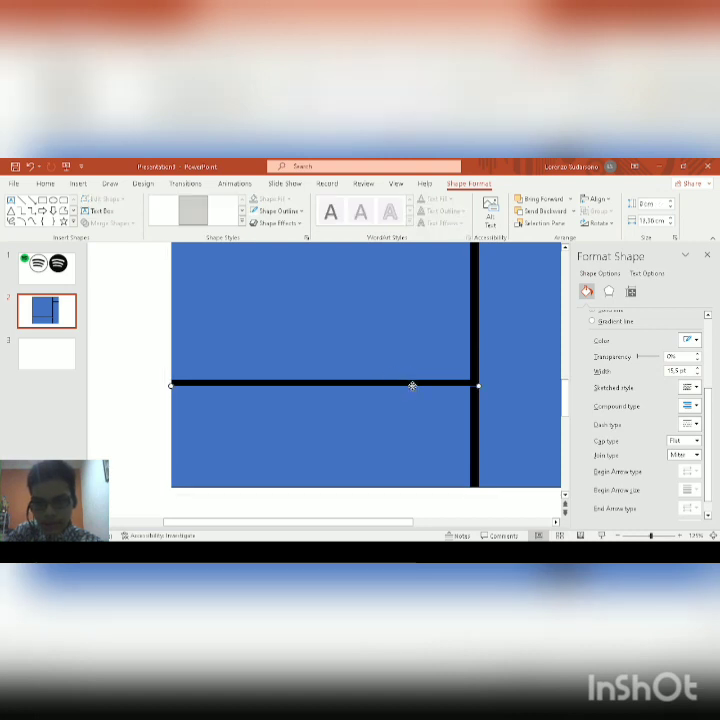
left_click(679, 354)
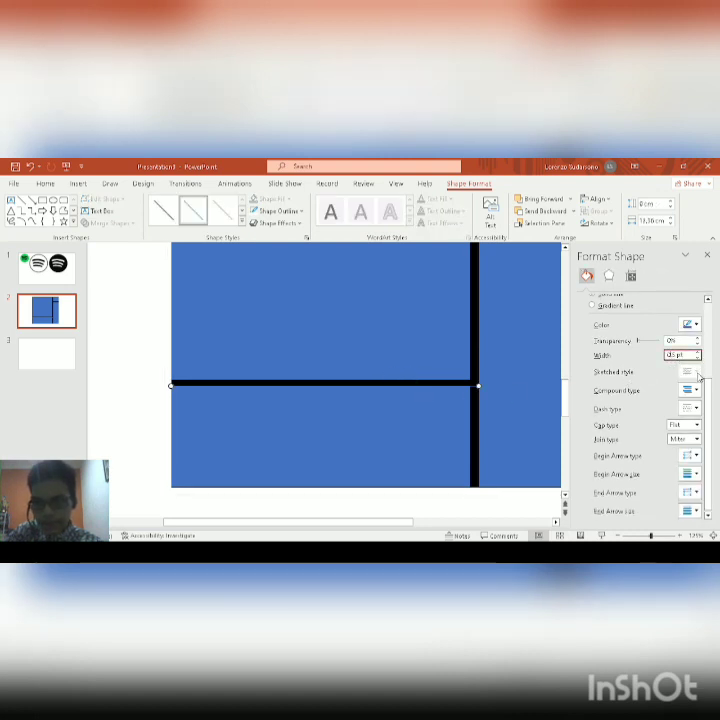
key("BackSpace")
type("18")
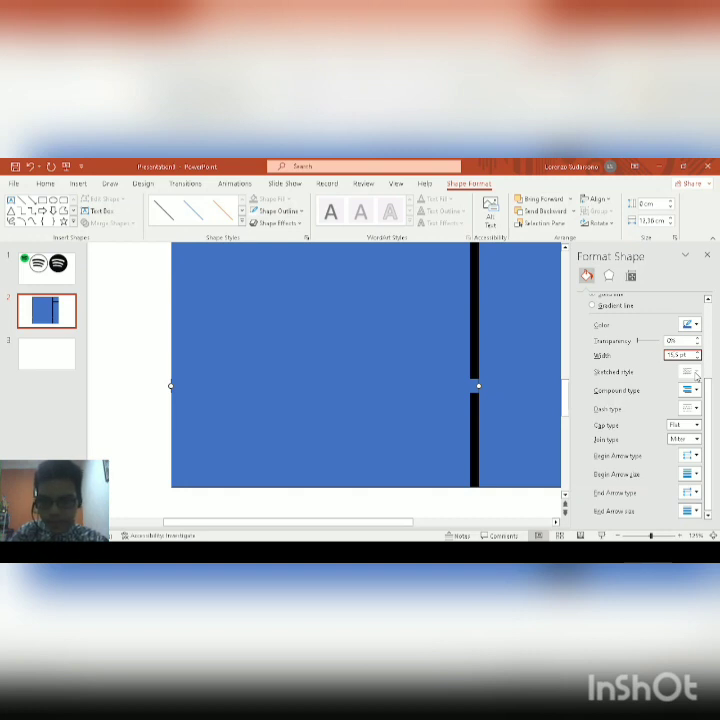
left_click(693, 327)
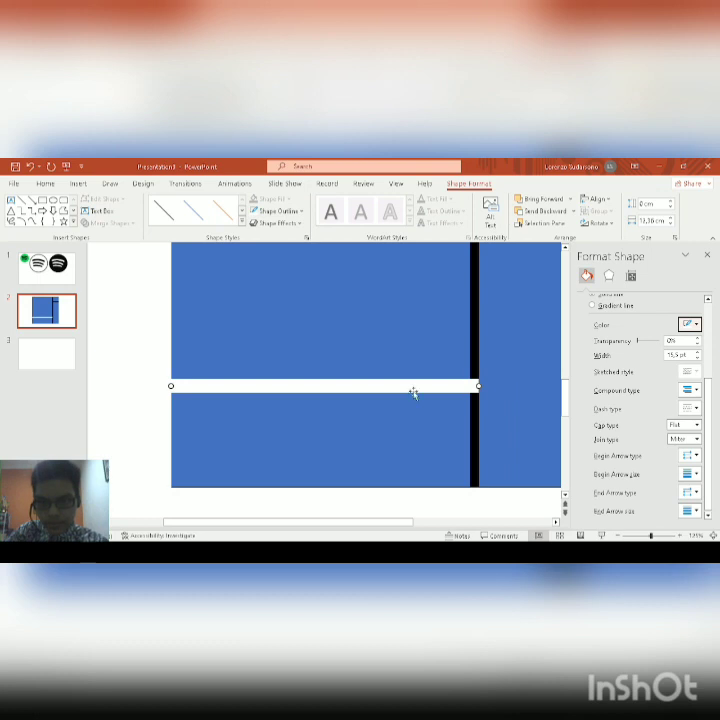
- Reduce the white horizontal line's width to 8.25 pt
left_click_drag(475, 386, 476, 389)
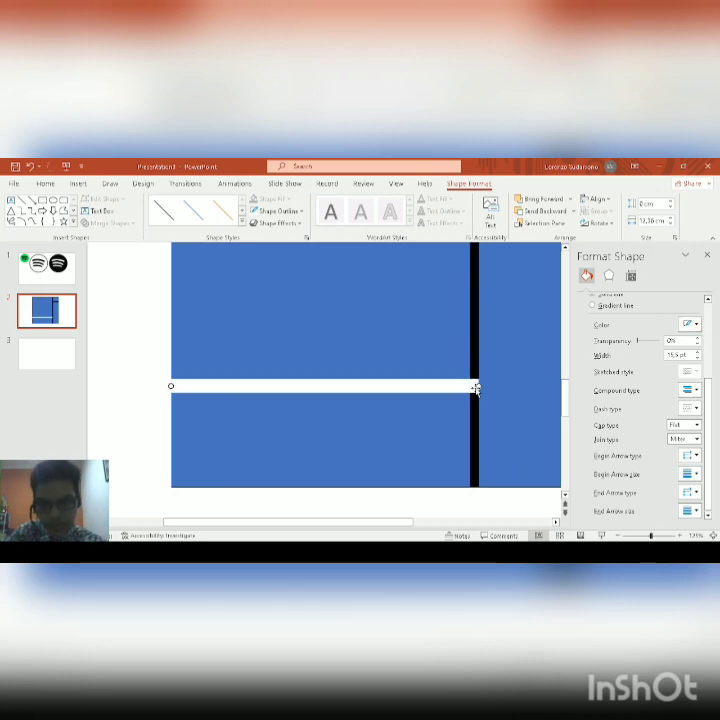
left_click(698, 359)
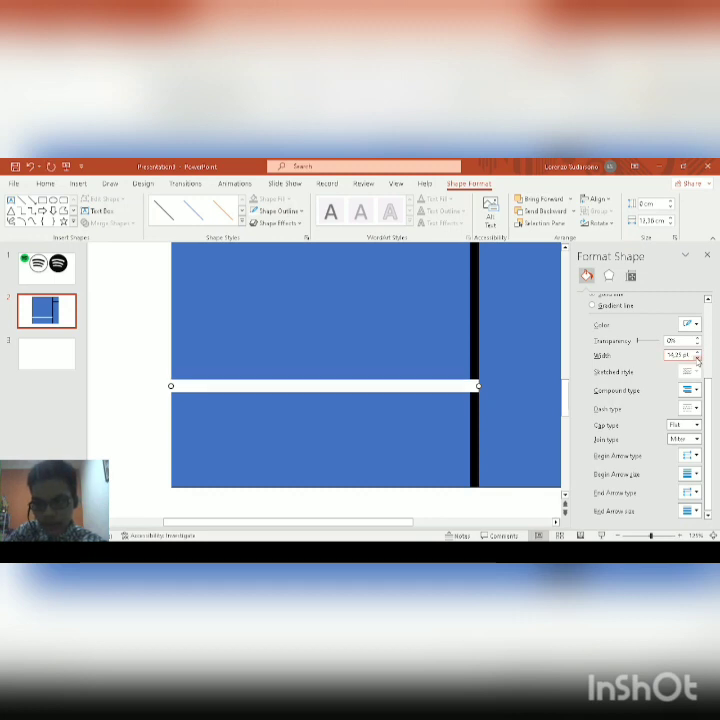
left_click(698, 359)
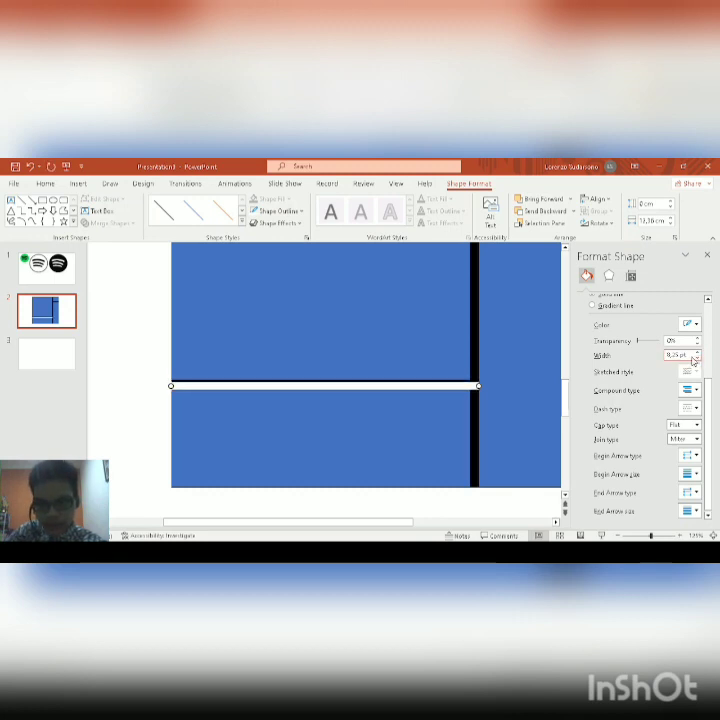
left_click(696, 360)
- Shift the white horizontal line slightly upward until it covers the black gap below the large blue square
key("Up")
key("Up")
key("Up")
key("Up")
key("Up")
key("Up")
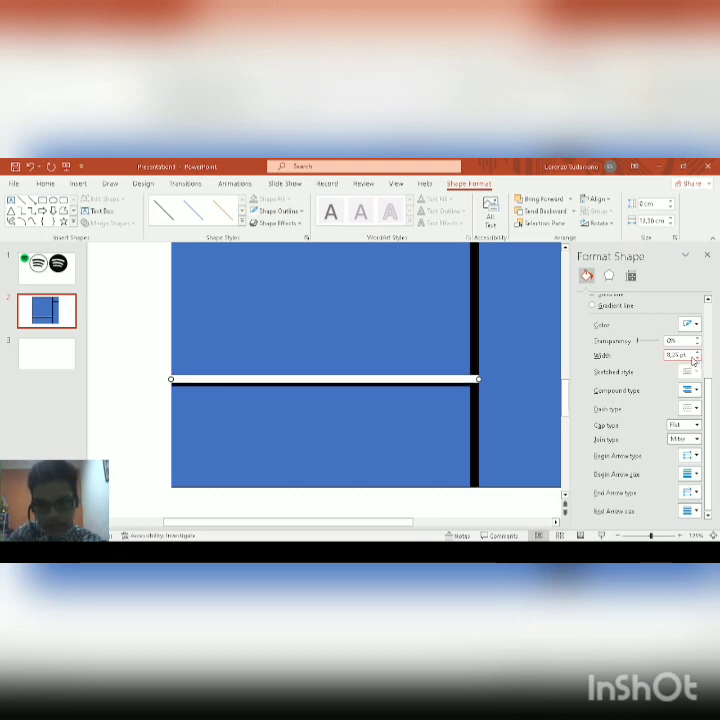
key("Down")
key("Down")
key("Down")
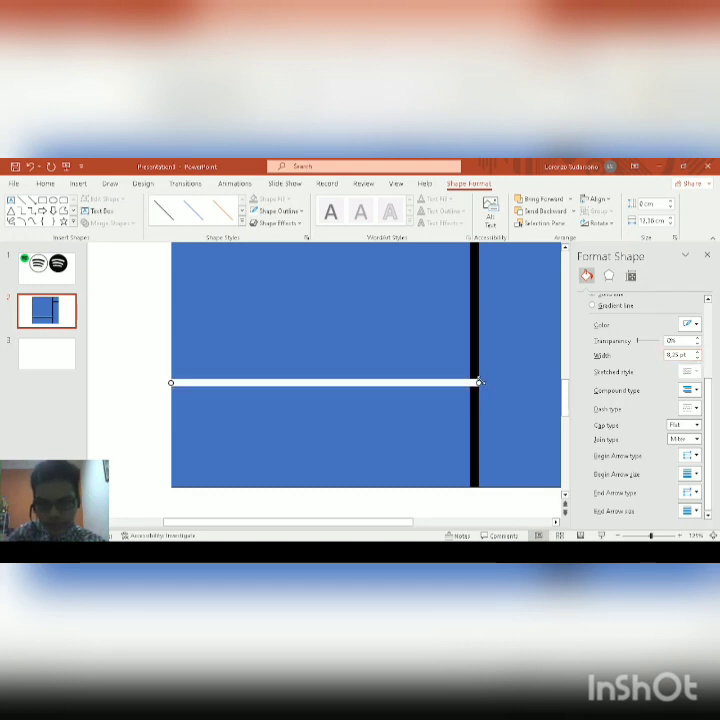
- Set the white horizontal line's width to 8 pt, keeping its end at the far edge of the vertical gap
left_click_drag(478, 383, 479, 383)
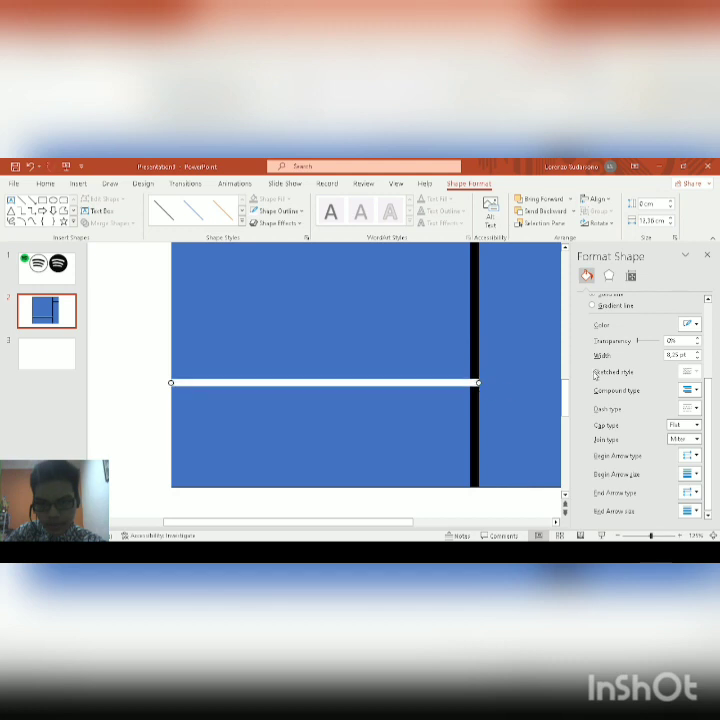
left_click(697, 359)
left_click_drag(478, 382, 478, 383)
scroll(450, 373, "down", 3)
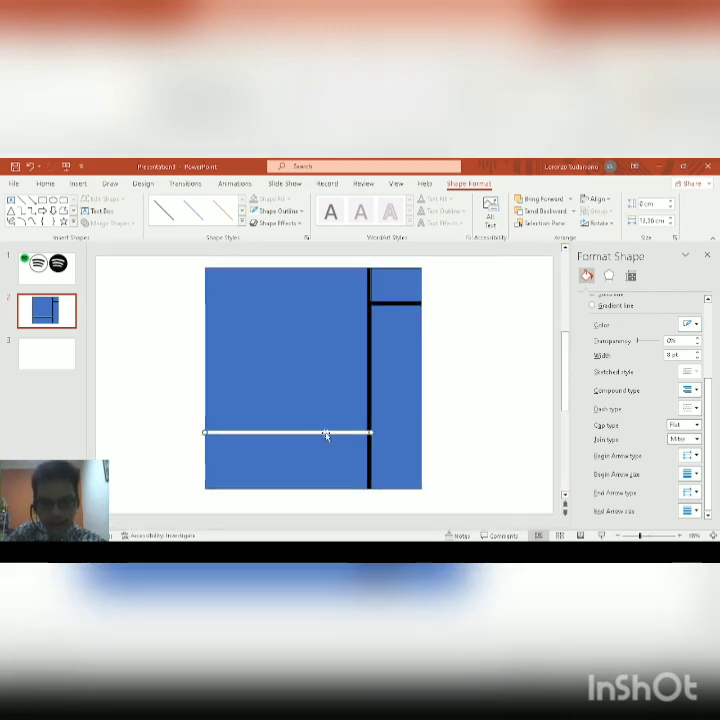
scroll(327, 435, "down", 1)
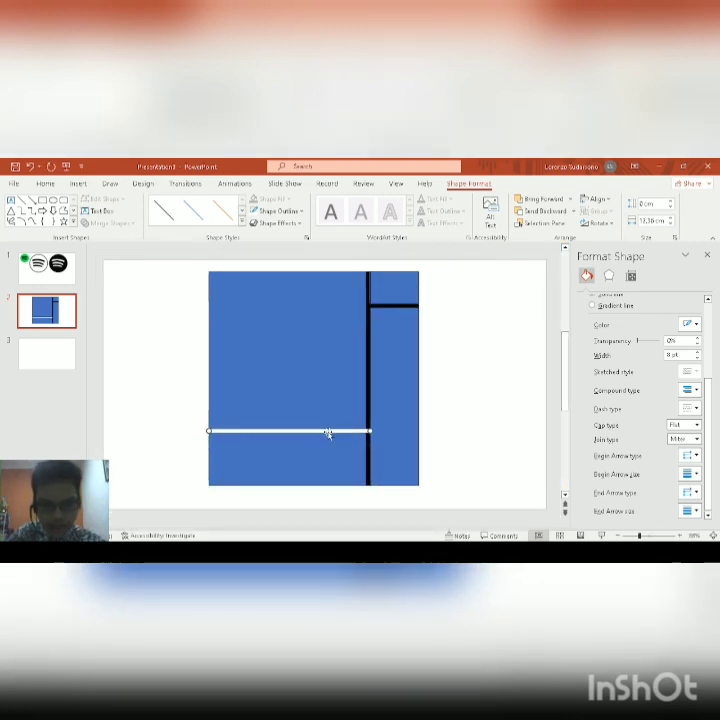
- Duplicate the white horizontal line and stretch the copy from top to bottom along the vertical black gap
left_click_drag(329, 433, 332, 438)
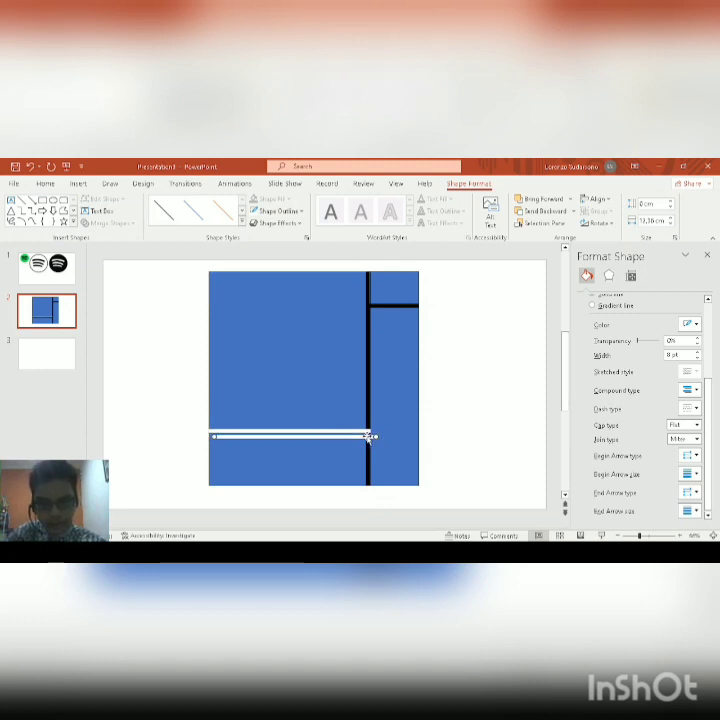
left_click_drag(366, 438, 360, 272)
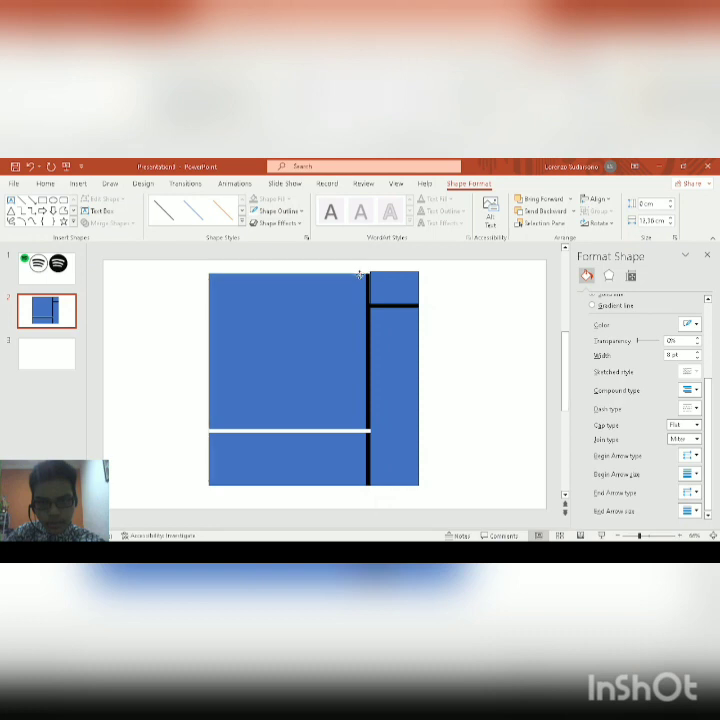
left_click_drag(209, 271, 366, 483)
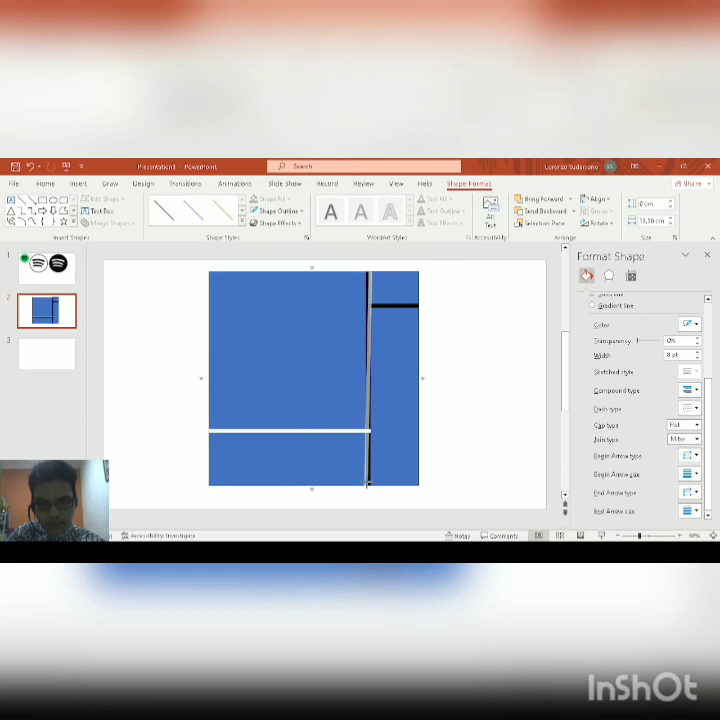
scroll(370, 482, "up", 2)
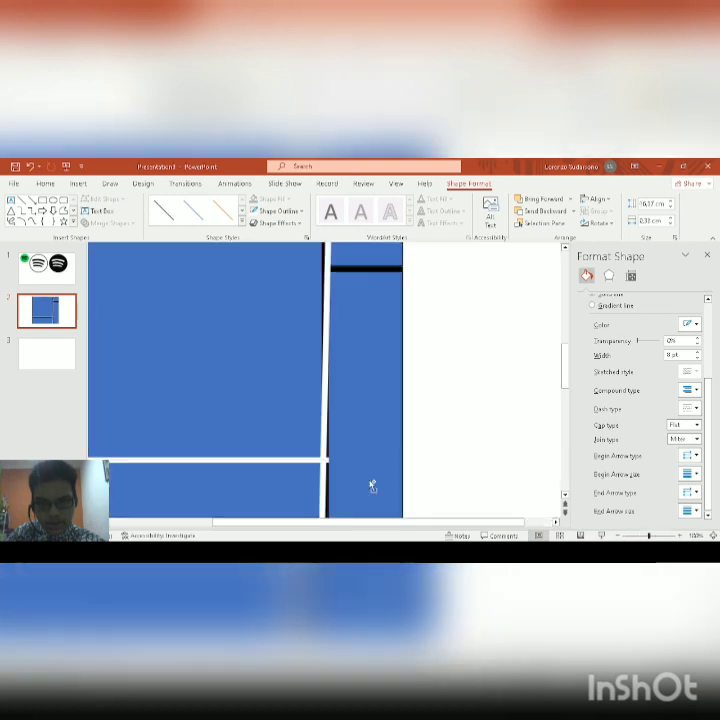
scroll(351, 490, "down", 2)
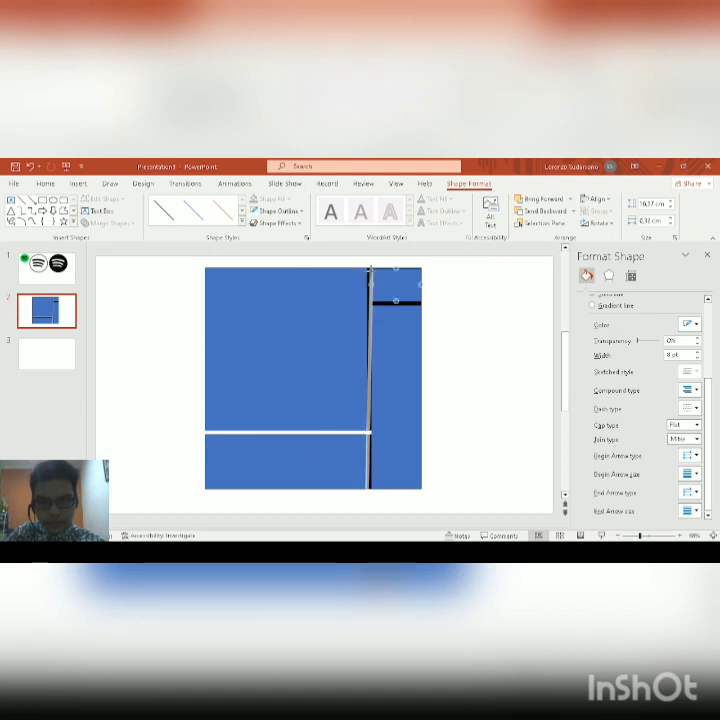
- Shift the upper end of the near-vertical white line to meet the large blue square's edge at the top of the gap
scroll(369, 270, "up", 5)
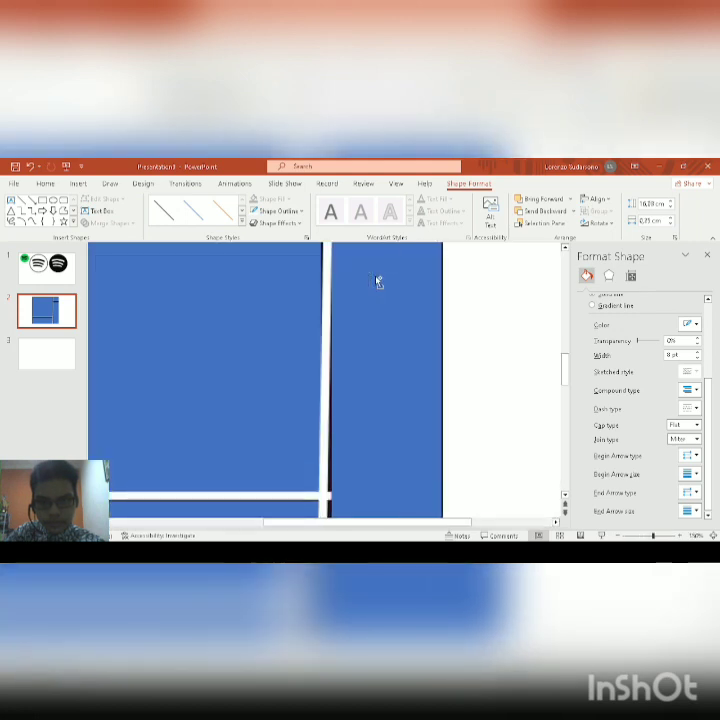
scroll(349, 300, "up", 3)
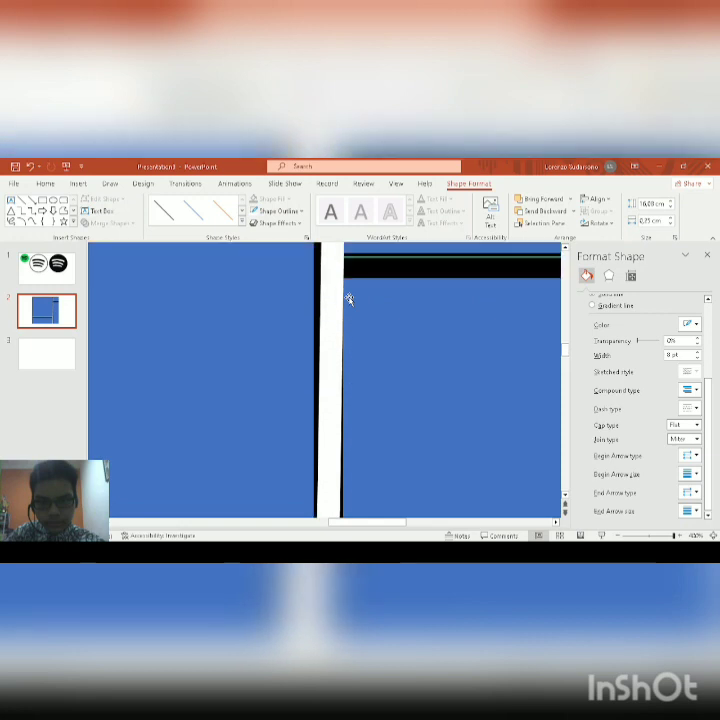
left_click_drag(333, 413, 329, 380)
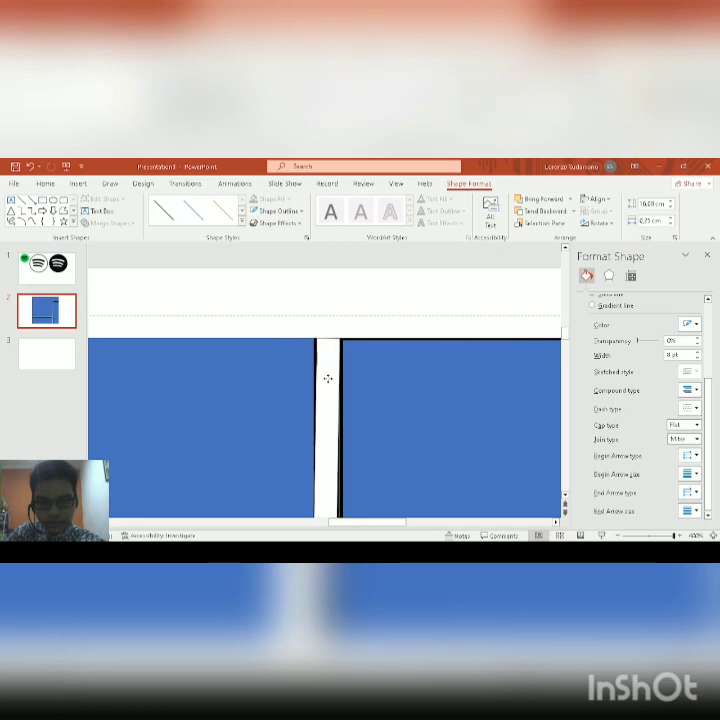
left_click_drag(328, 379, 326, 379)
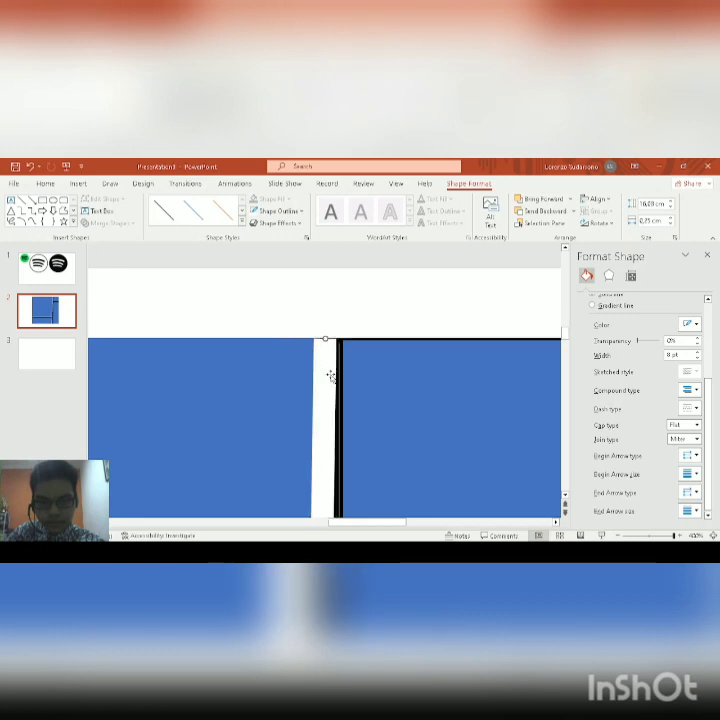
key("ctrl+Right")
key("ctrl+Right")
key("ctrl+Right")
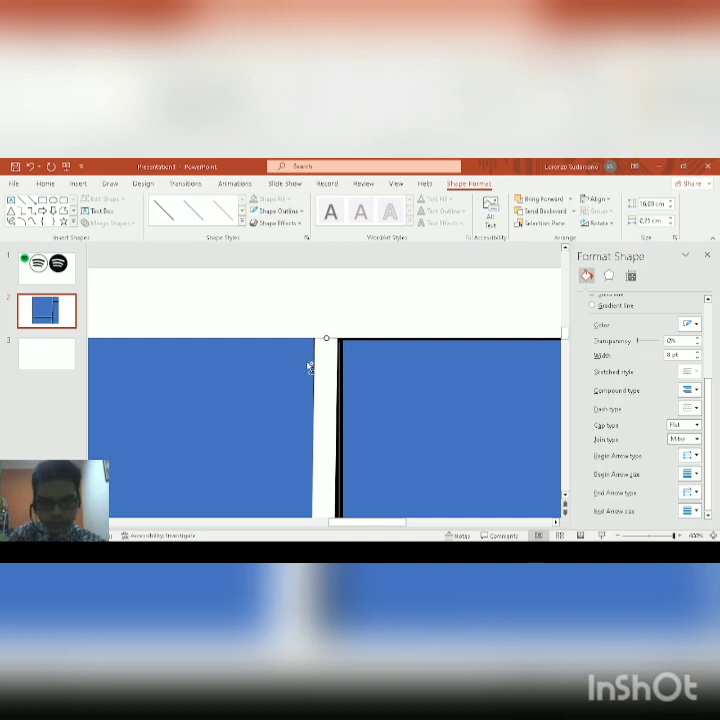
- Move the lower end of the near-vertical white line to the design's bottom edge, centred in the vertical black gap
scroll(315, 380, "down", 5, "ctrl")
scroll(340, 403, "down", 2)
left_click(367, 412)
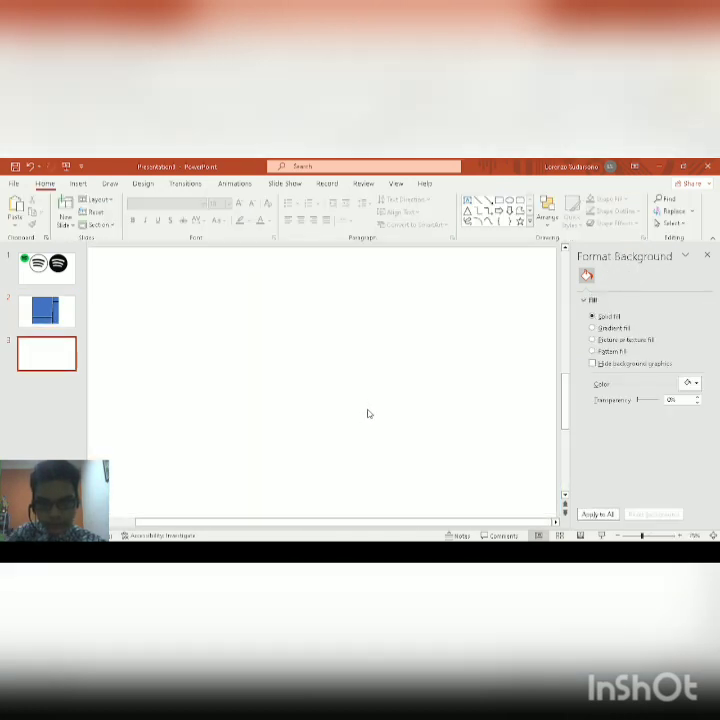
scroll(368, 413, "up", 2)
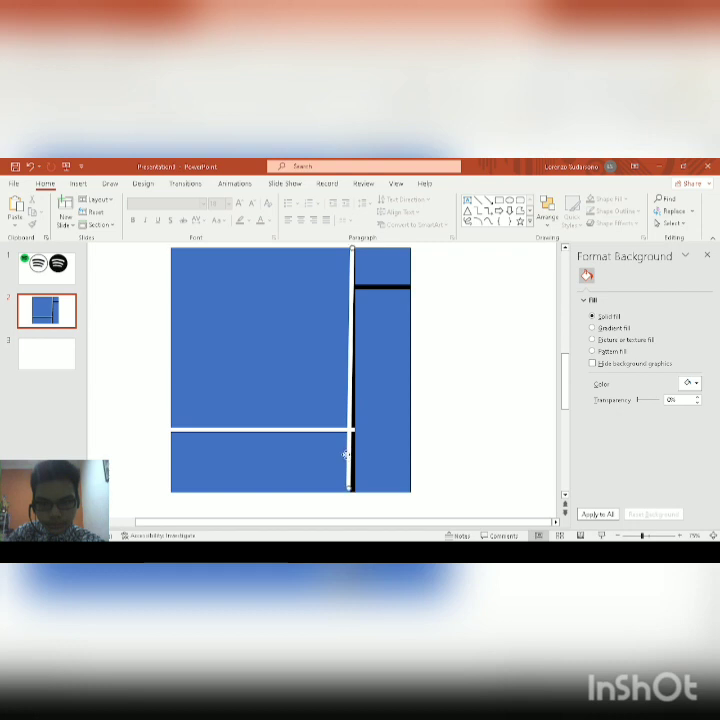
left_click(366, 457)
scroll(364, 453, "up", 4, "ctrl")
scroll(362, 452, "down", 2)
scroll(358, 452, "up", 2)
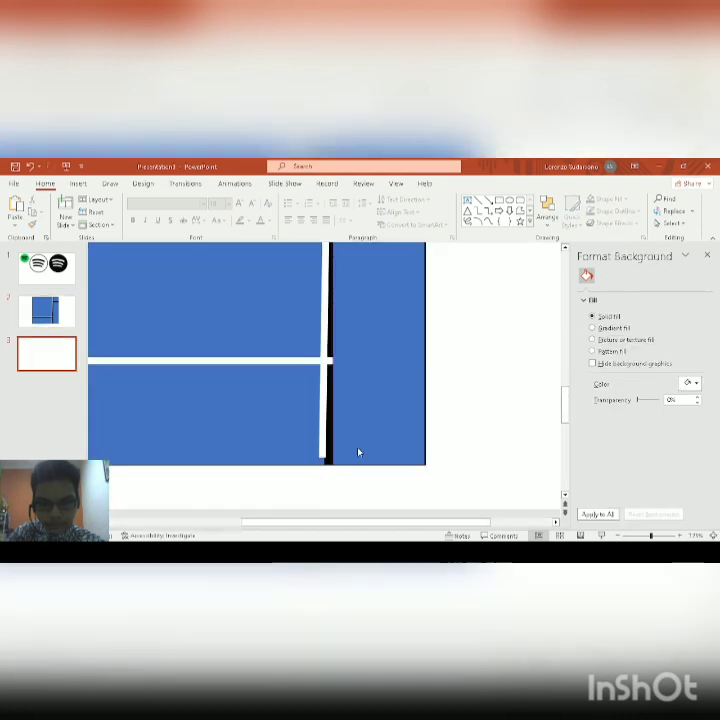
left_click(323, 470)
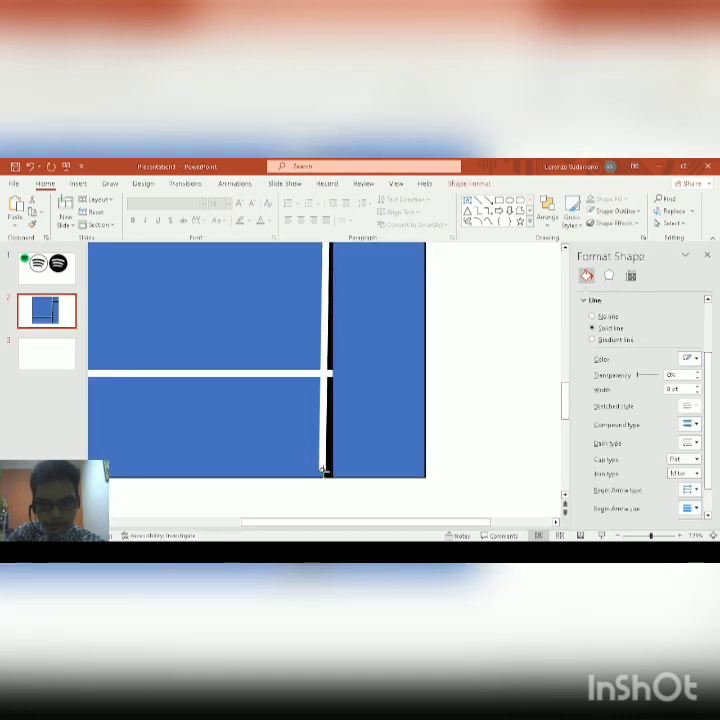
left_click_drag(323, 470, 328, 477)
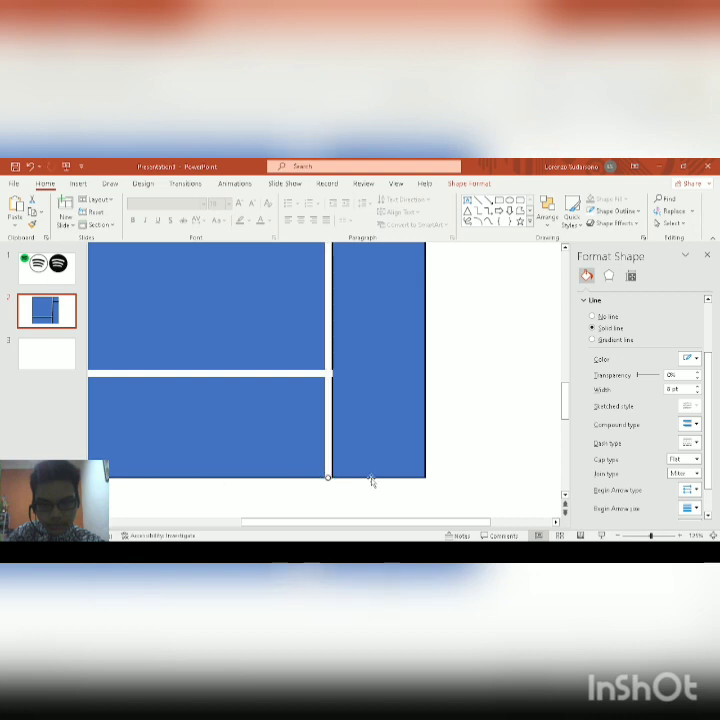
- Duplicate the full-height white vertical line that separates the blue rectangles
scroll(364, 430, "down", 3)
scroll(364, 422, "up", 2)
scroll(365, 423, "down", 2)
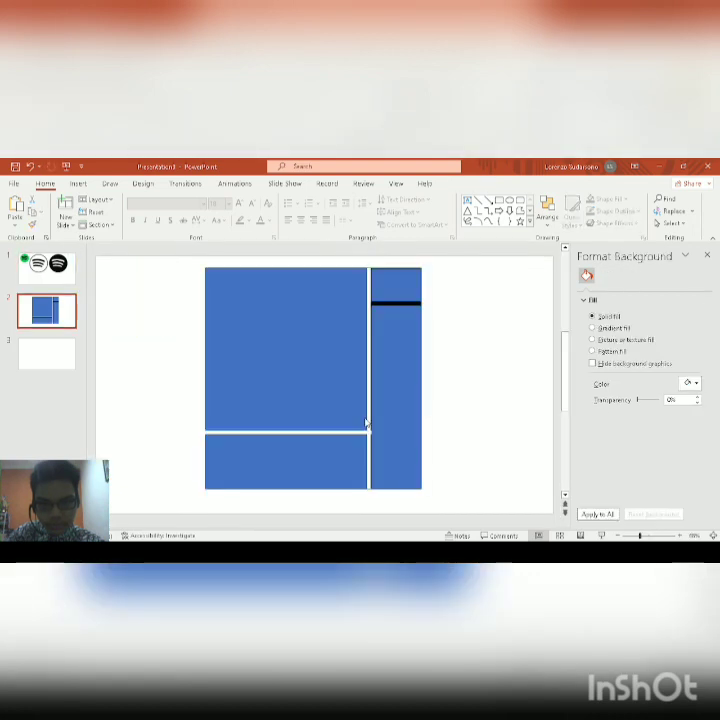
left_click(370, 355)
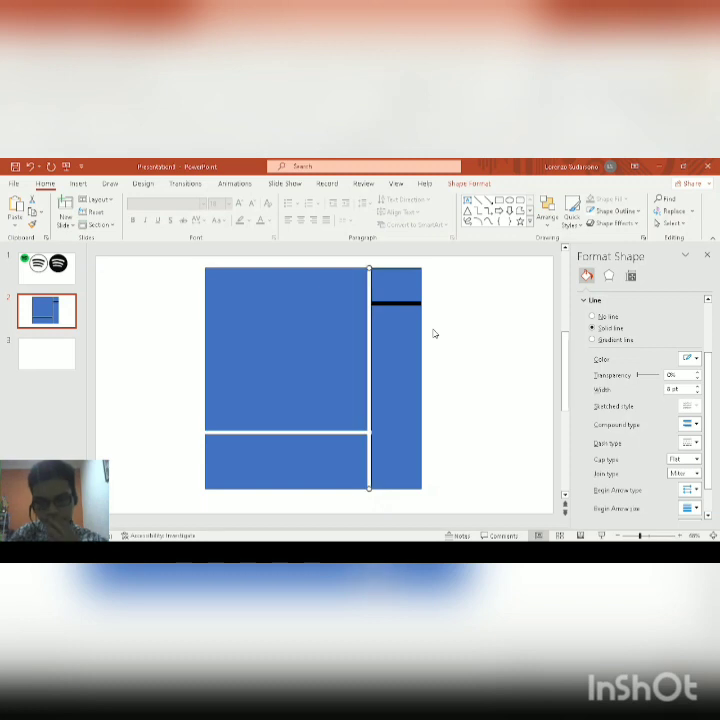
left_click_drag(368, 268, 373, 269)
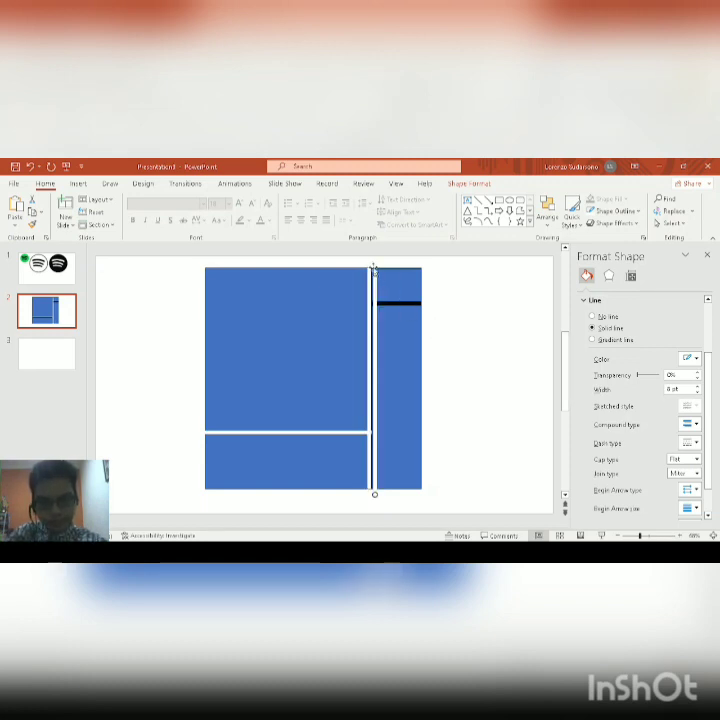
left_click(368, 292)
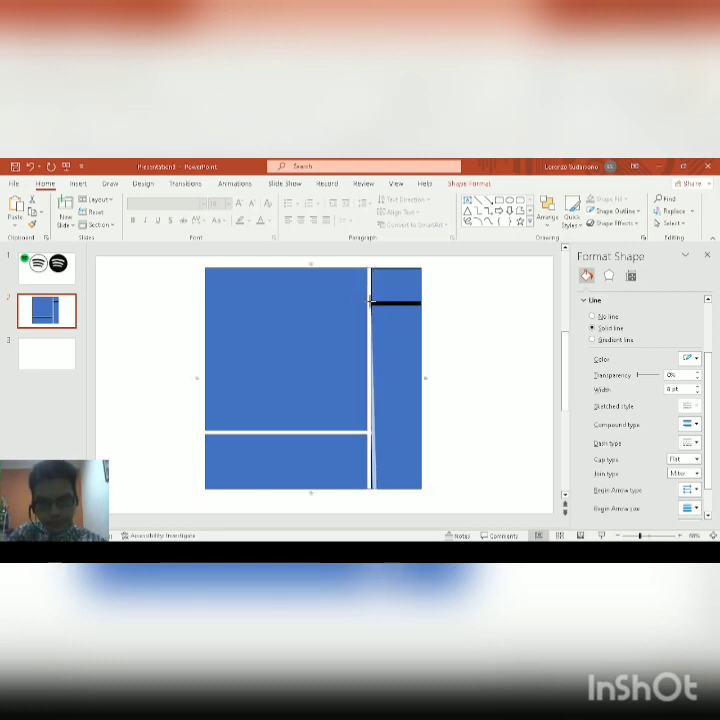
left_click(378, 497)
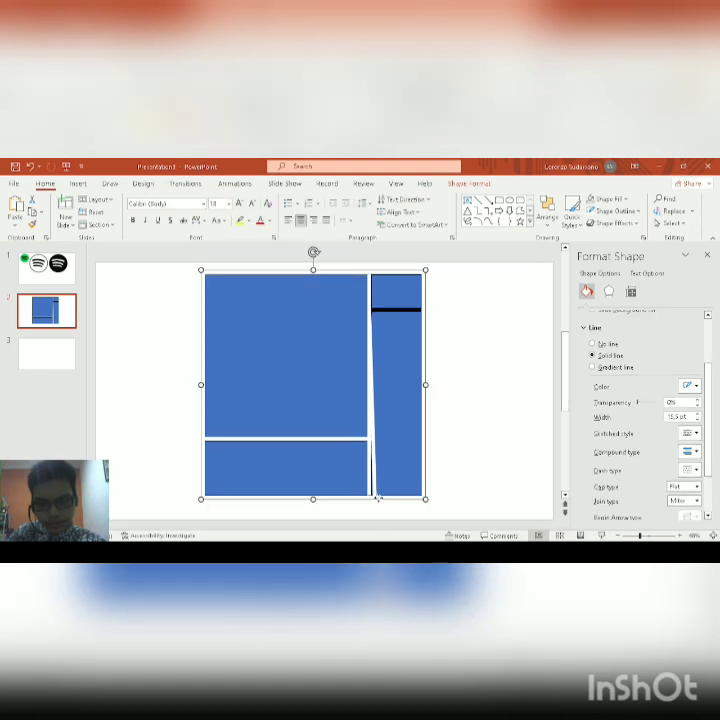
left_click(377, 495)
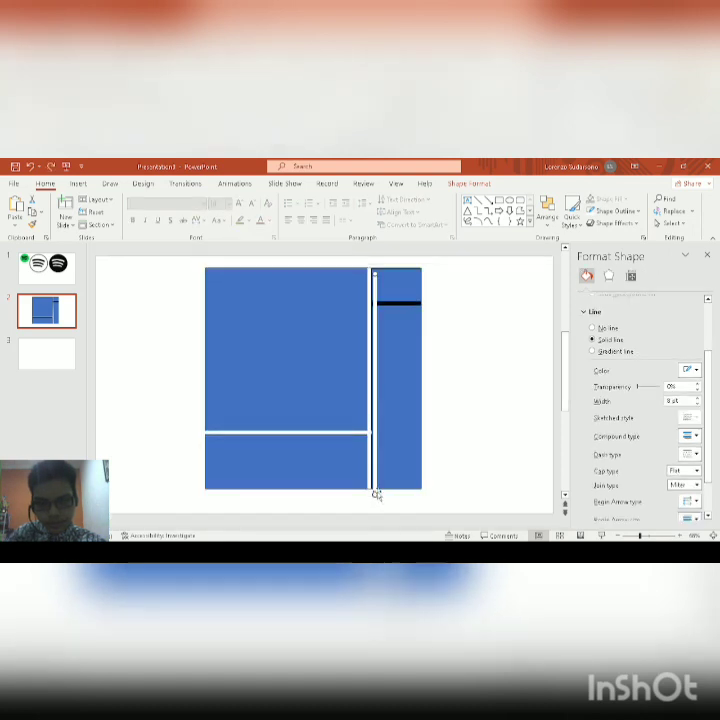
left_click_drag(375, 493, 384, 399)
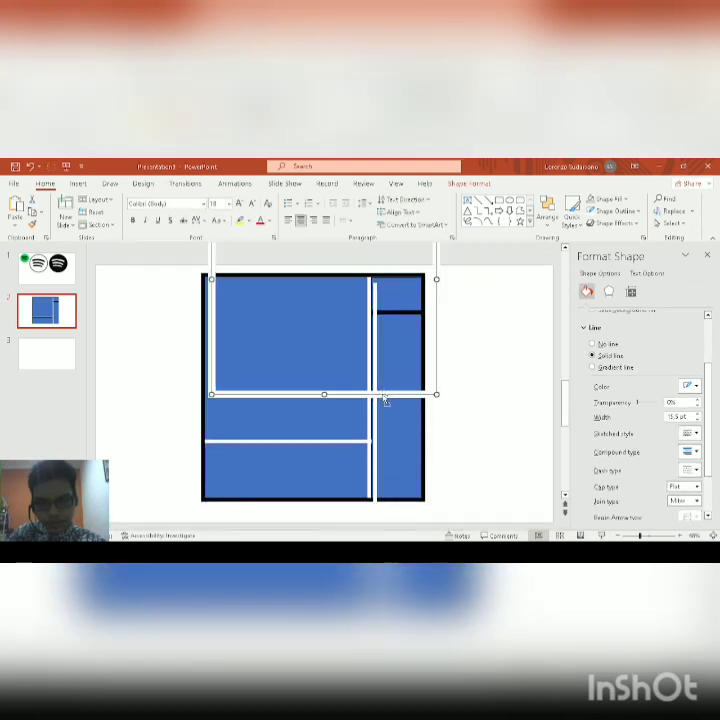
key("ctrl+z")
- Reposition both ends of the copied white line so it lies level across the short horizontal black gap in the narrow column
left_click(377, 445)
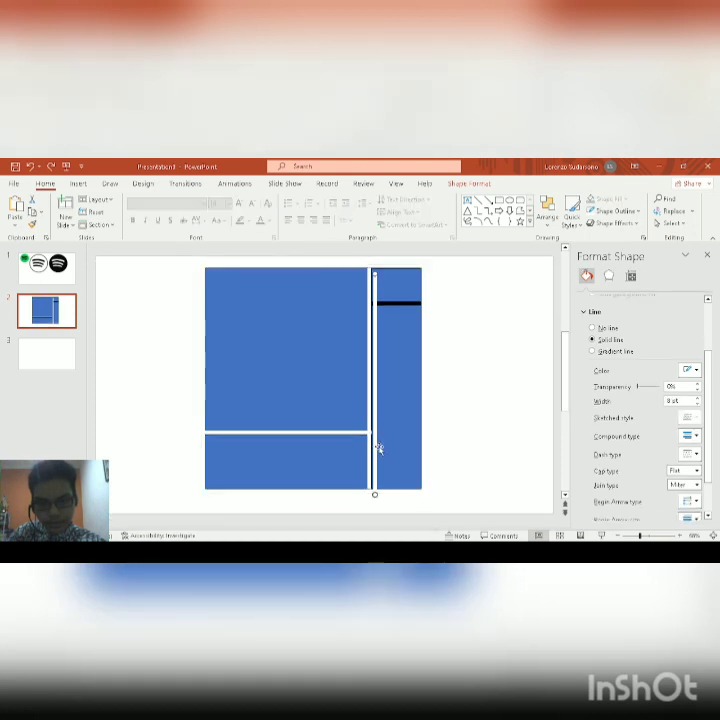
left_click_drag(375, 494, 418, 304)
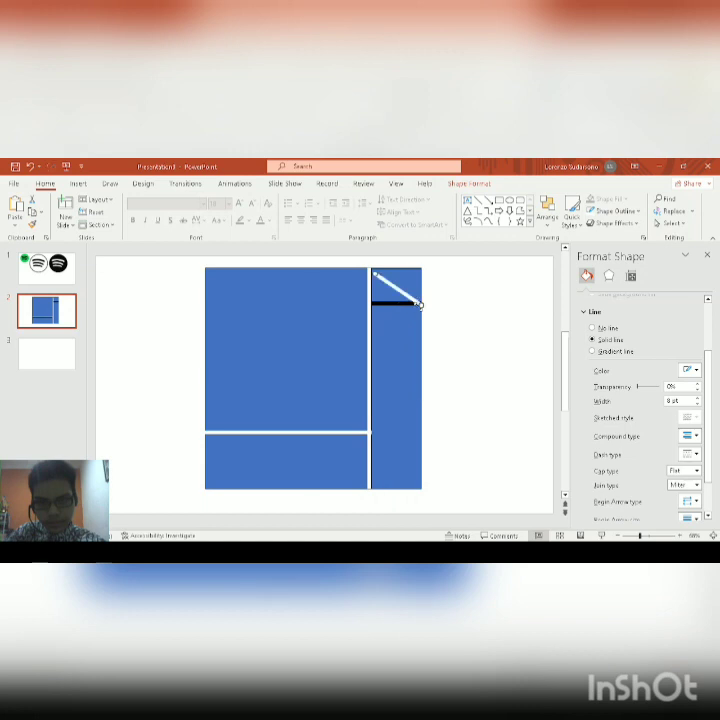
left_click_drag(375, 274, 372, 300)
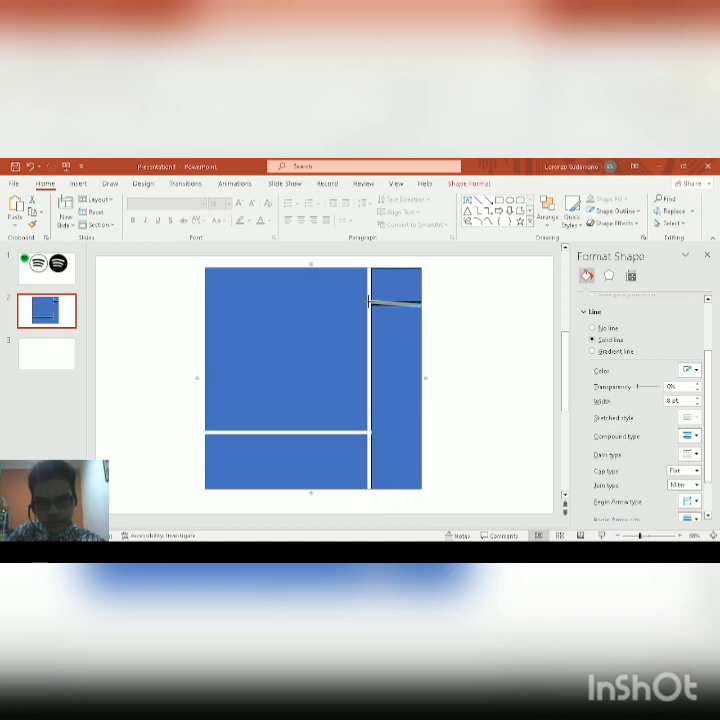
scroll(369, 303, "up", 3, "ctrl")
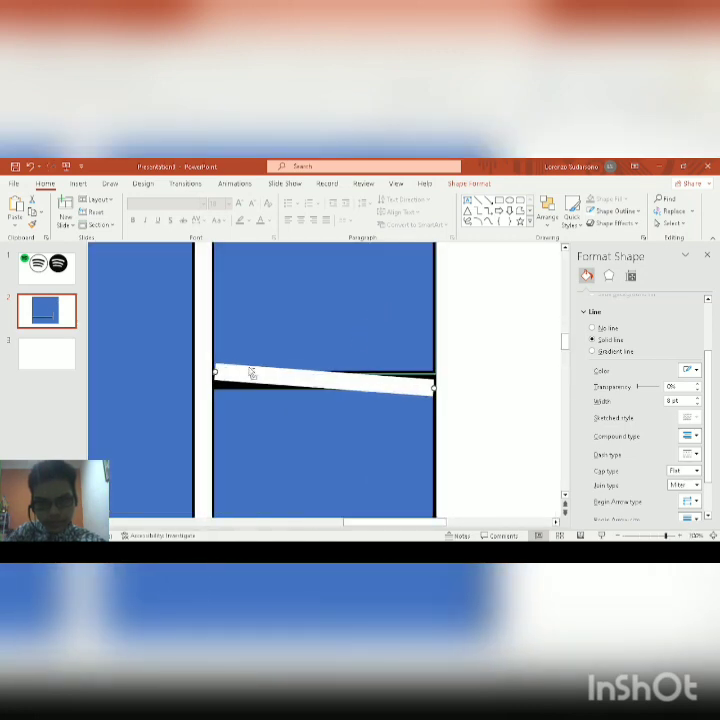
left_click_drag(213, 371, 200, 379)
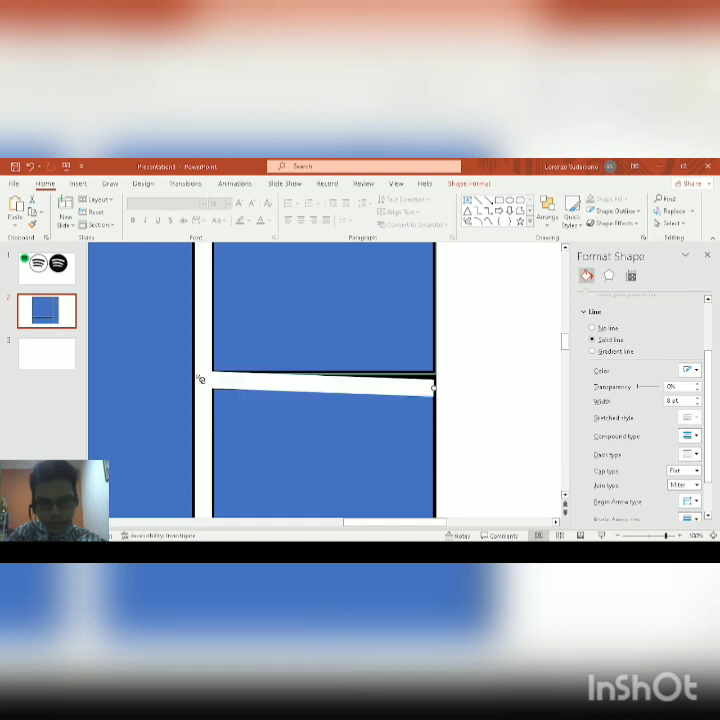
left_click_drag(433, 388, 438, 378)
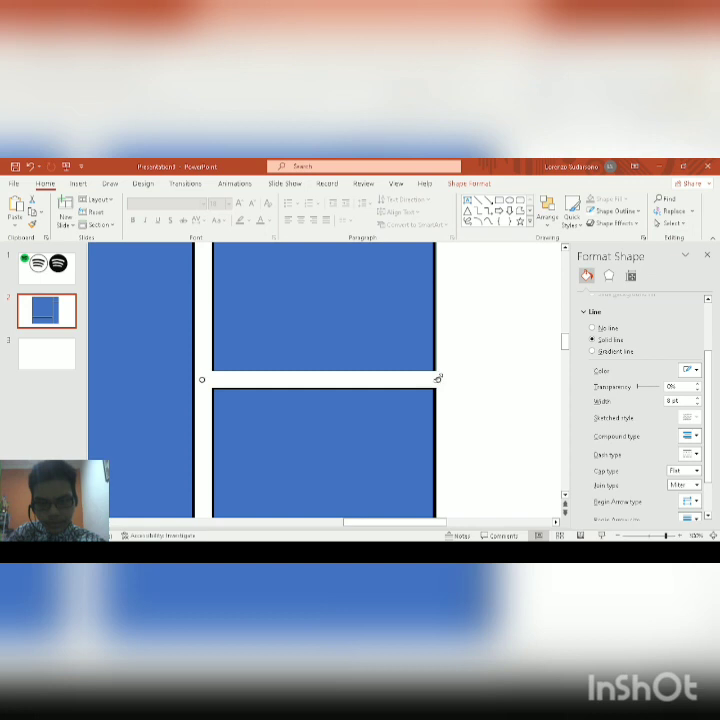
- Pull the end of the long horizontal white line slightly back so it stops inside the vertical white line
scroll(437, 381, "down", 3)
scroll(340, 345, "down", 2)
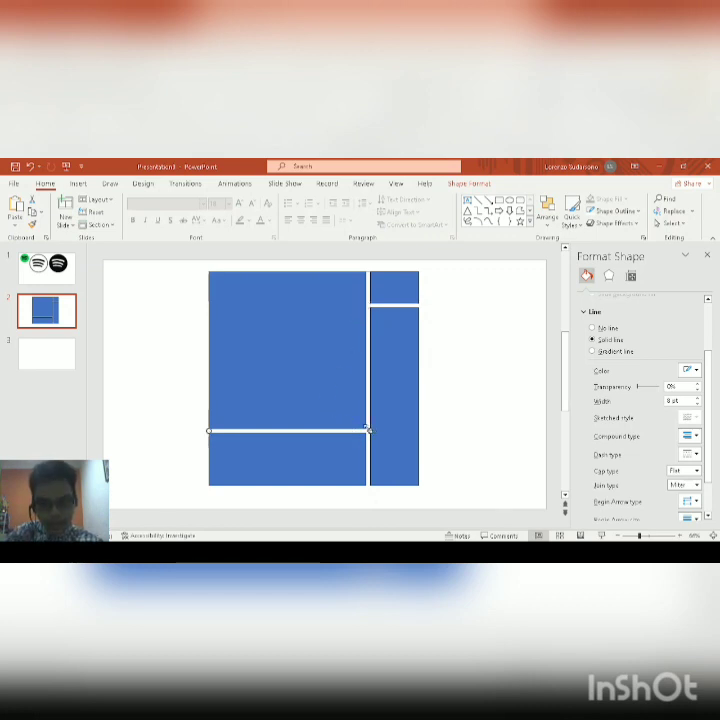
scroll(369, 430, "up", 4, "ctrl")
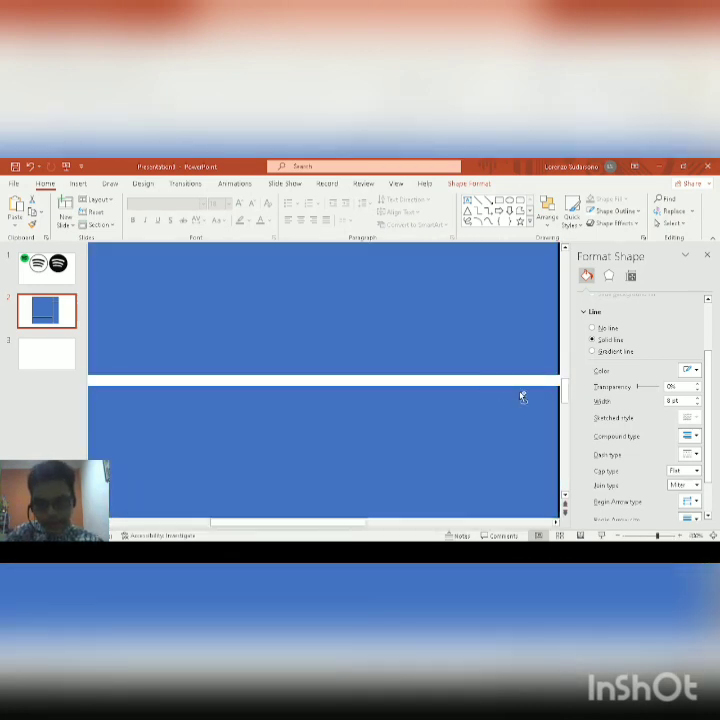
scroll(522, 397, "down", 2, "ctrl")
left_click_drag(511, 381, 506, 381)
scroll(511, 388, "down", 6, "ctrl")
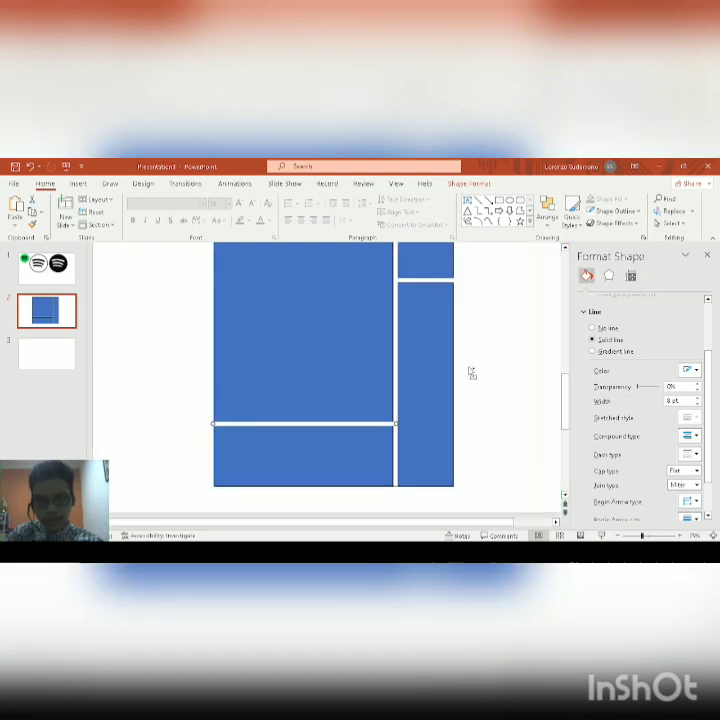
left_click(370, 327, "ctrl")
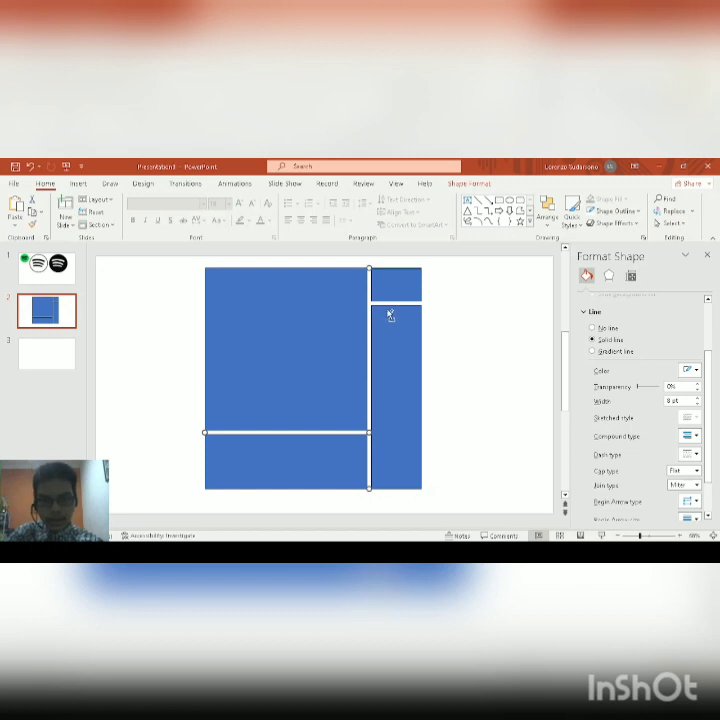
left_click(325, 331)
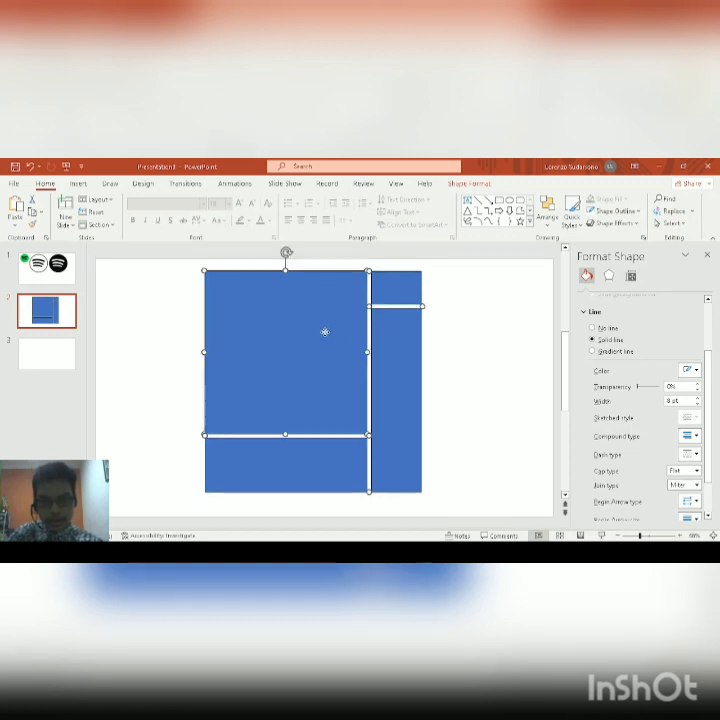
left_click(387, 341, "ctrl")
left_click(394, 294, "ctrl")
left_click(364, 462, "ctrl")
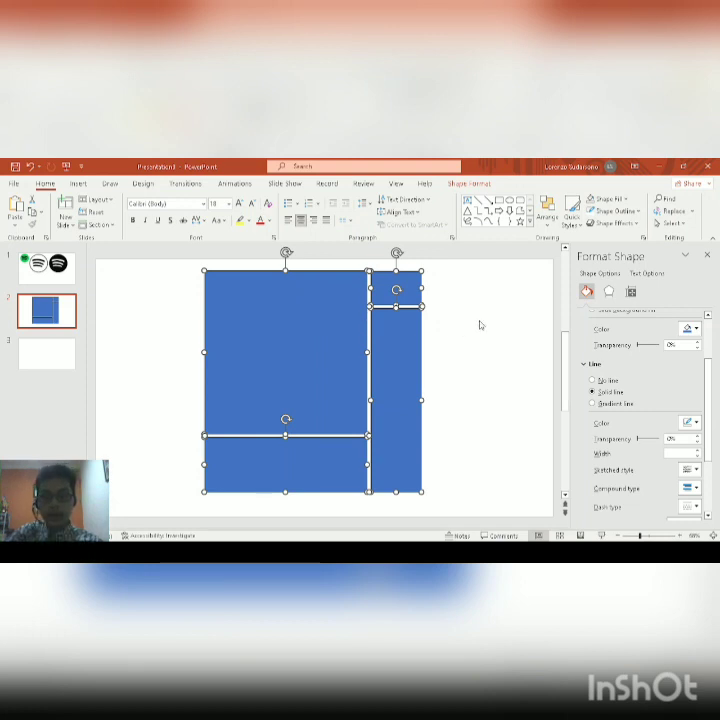
left_click(444, 331)
- Recolour the outer square frame and the three white separating lines black
left_click(427, 326)
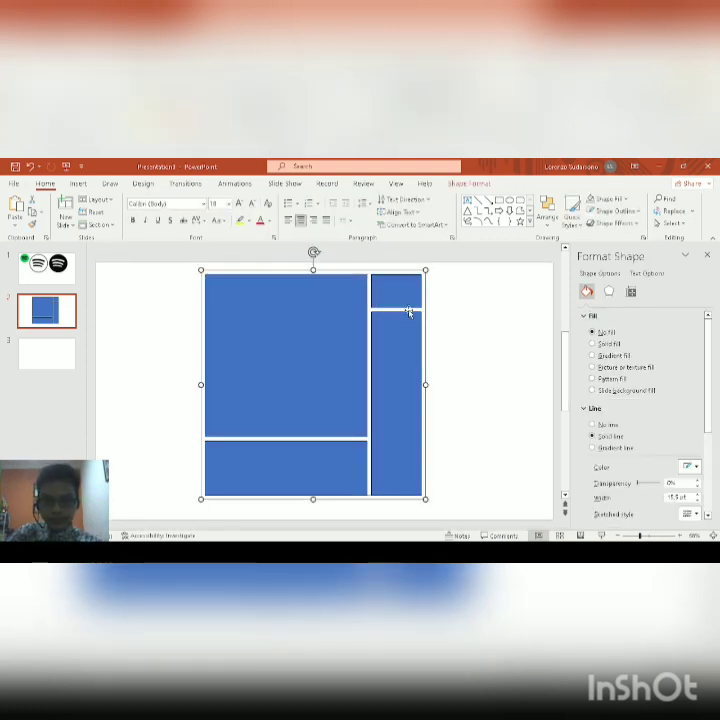
left_click(410, 311, "ctrl")
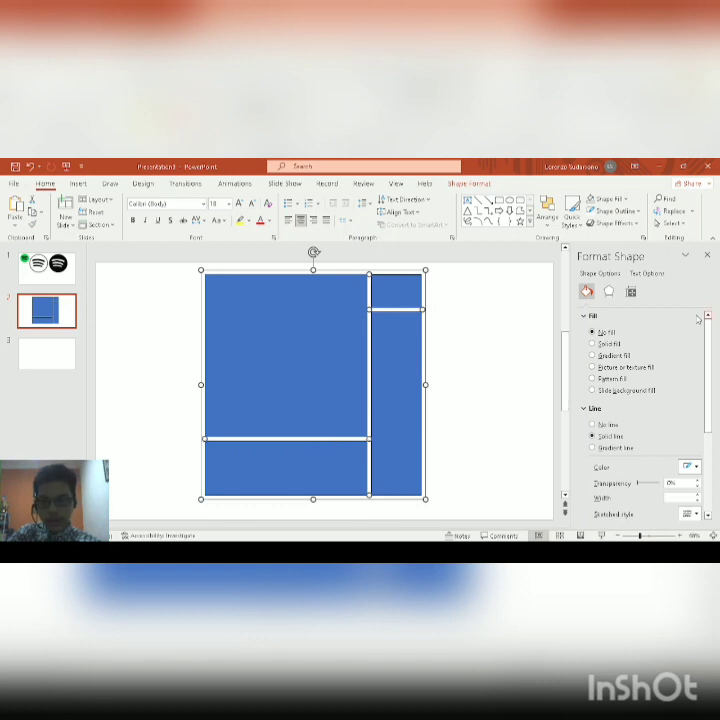
scroll(671, 381, "down", 3)
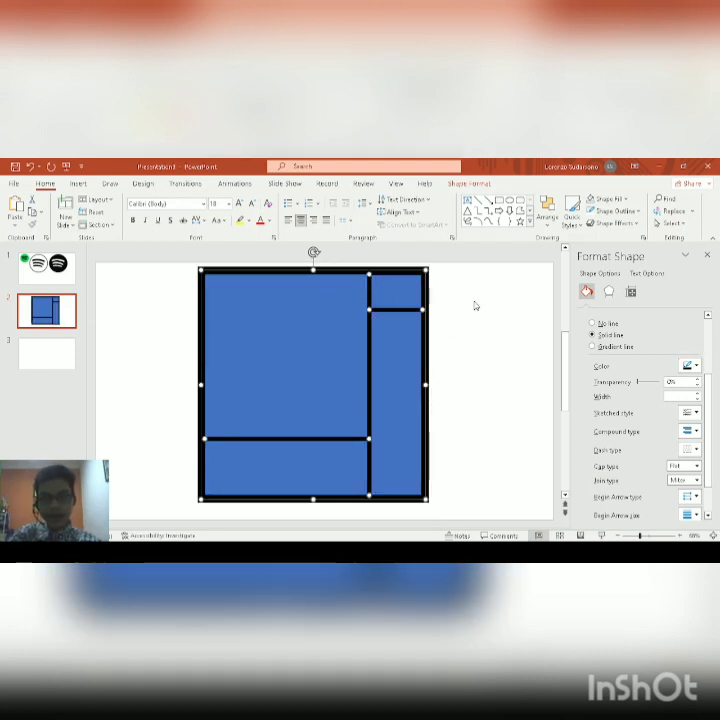
- Reduce the line width of the black outer frame to 8 pt
left_click(445, 347)
left_click(428, 345)
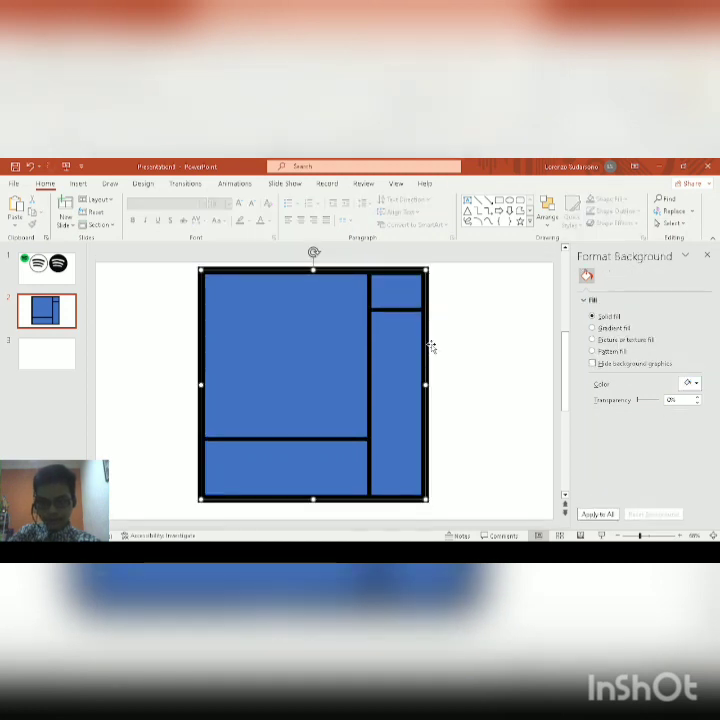
scroll(660, 417, "down", 2)
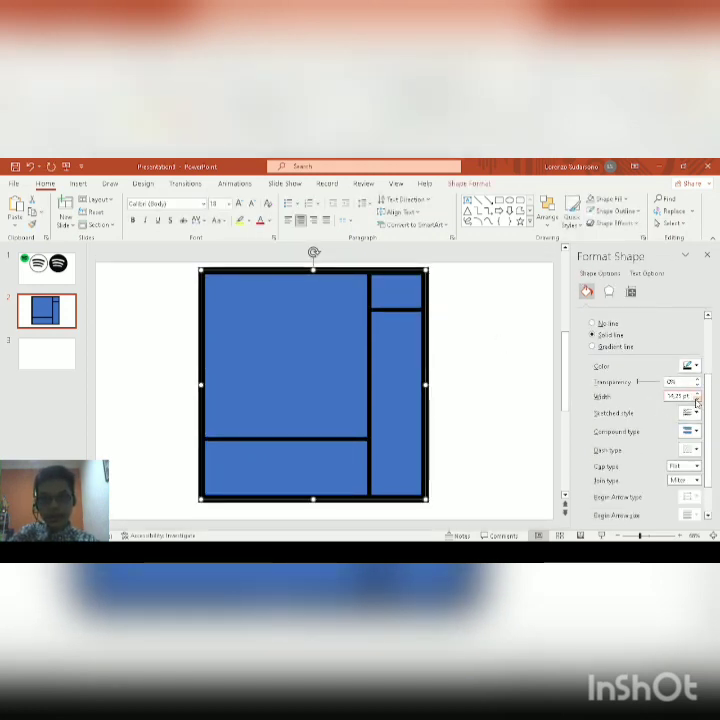
left_click(696, 400)
left_click(696, 400)
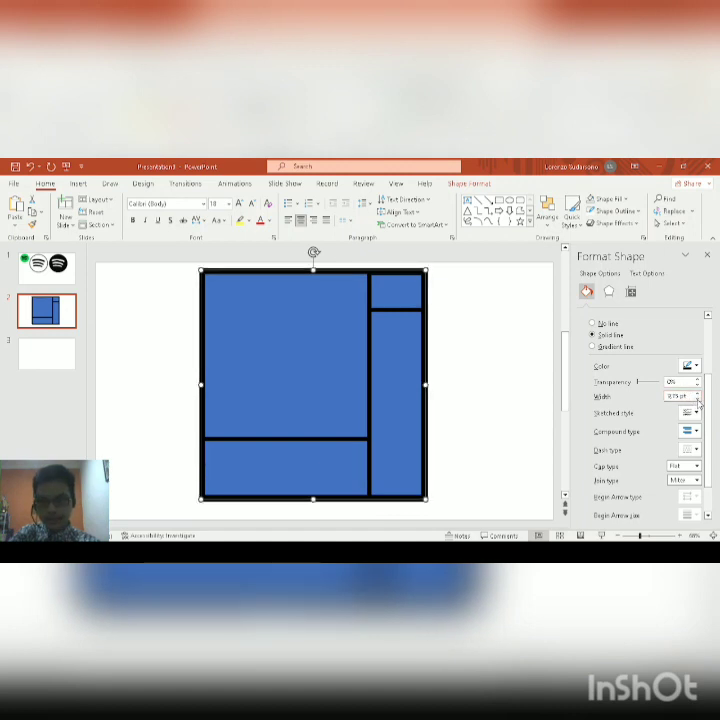
left_click(698, 401)
left_click(698, 401)
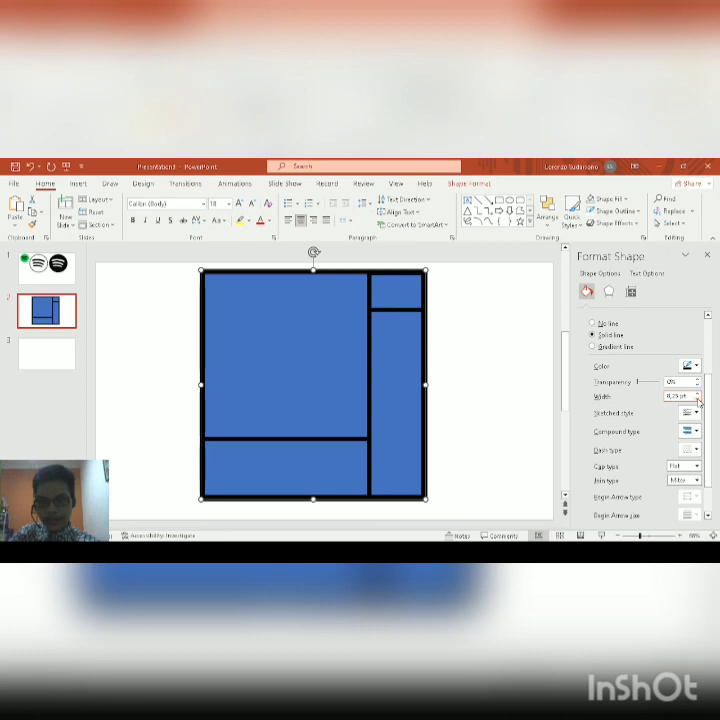
- Copy the outer frame, the three separating lines and the four blue rectangles onto slide 3
left_click(369, 330)
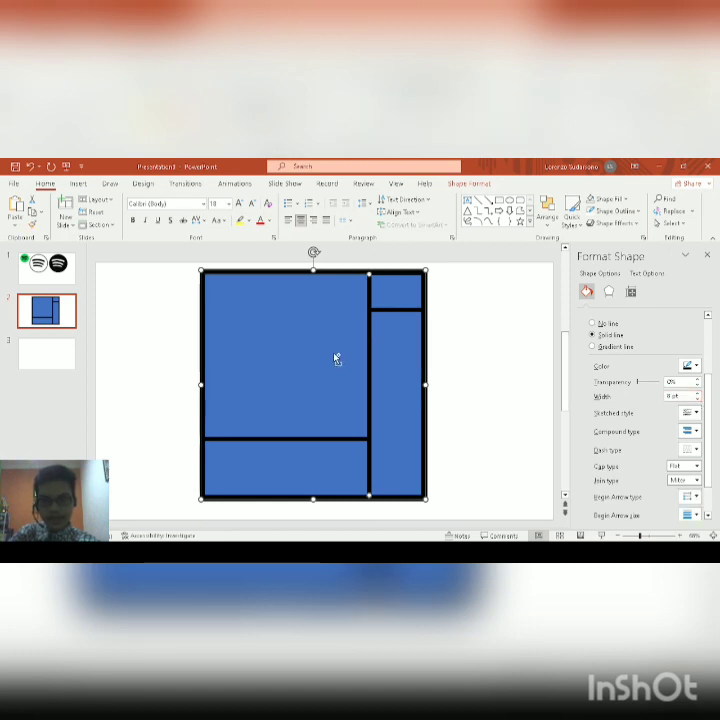
left_click(306, 440)
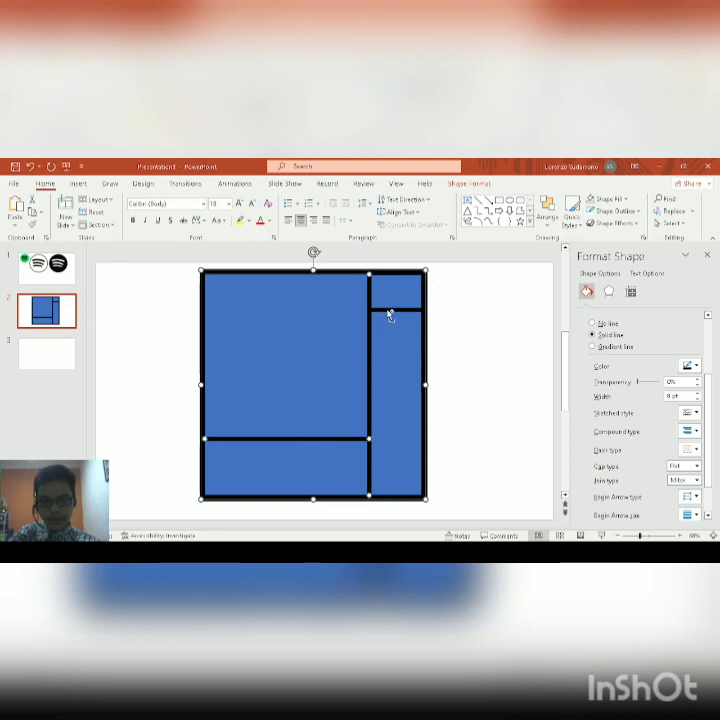
left_click(325, 333, "shift")
left_click(410, 299, "shift")
left_click(381, 379, "shift")
left_click(322, 458, "shift")
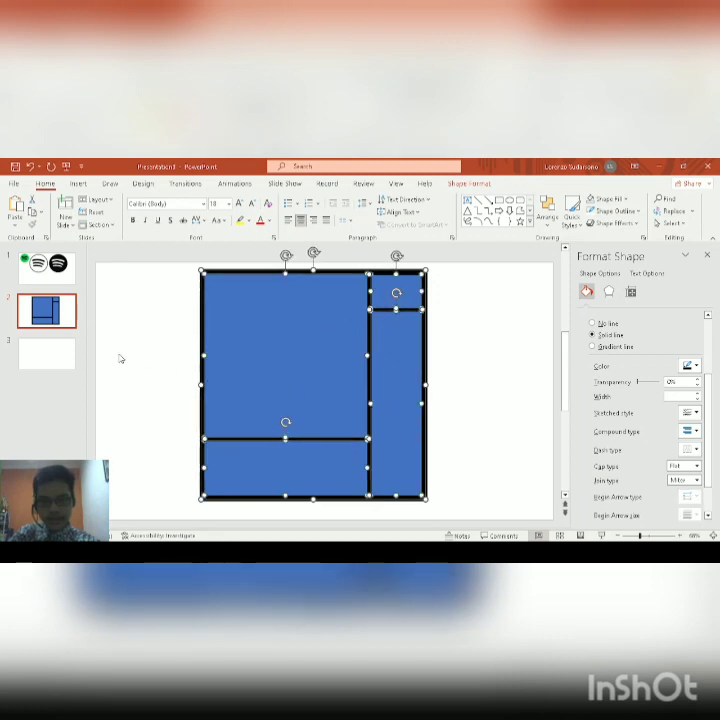
left_click(57, 352)
key("ctrl+v")
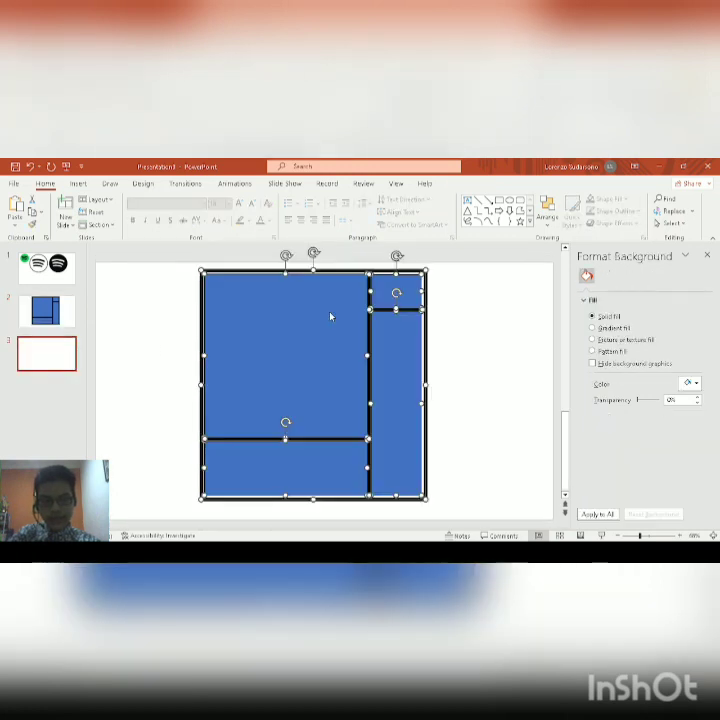
left_click(464, 326)
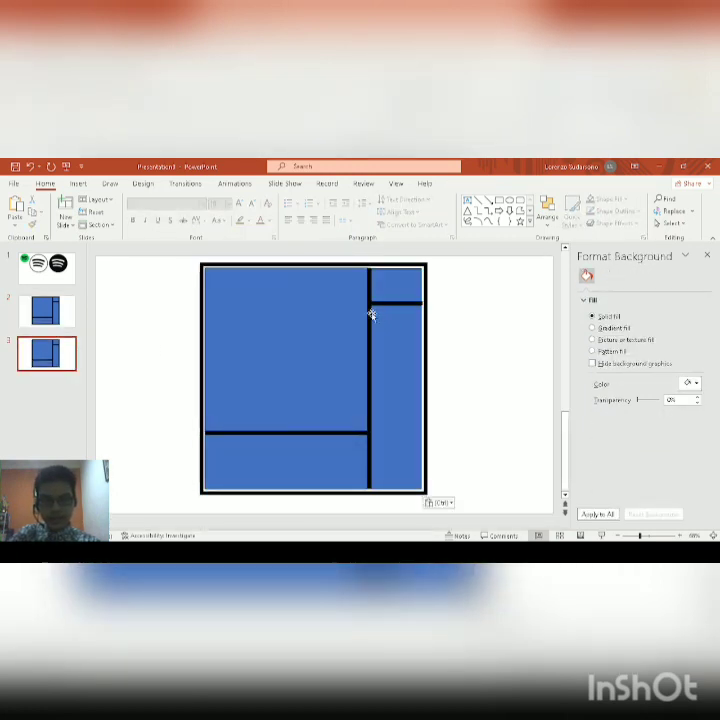
- Shrink the black outer frame on slide 3 so its edges sit flush against the four blue rectangles without white gaps
left_click(423, 294)
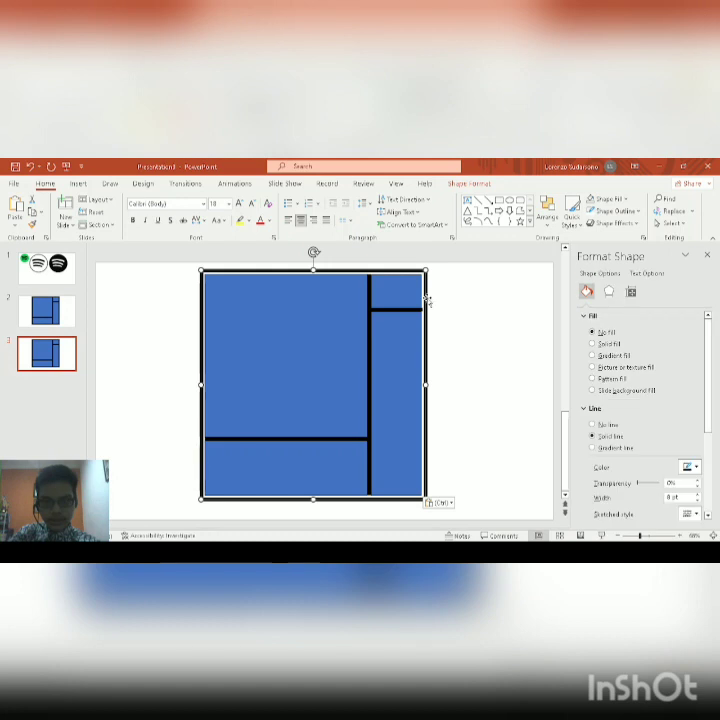
mouse_move(425, 299)
left_mouse_down()
mouse_move(399, 323)
mouse_move(386, 321)
mouse_move(422, 302)
left_mouse_up()
key("ctrl+z")
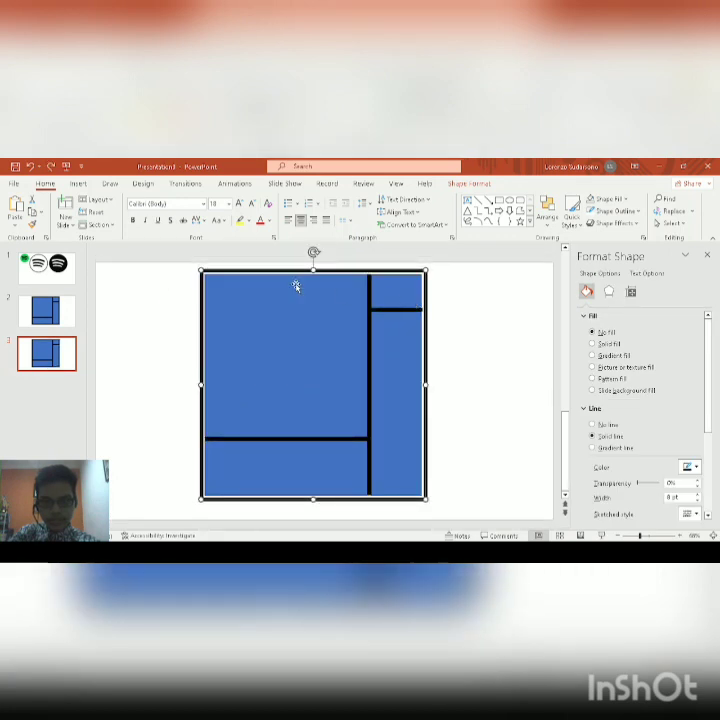
left_click_drag(201, 270, 203, 268)
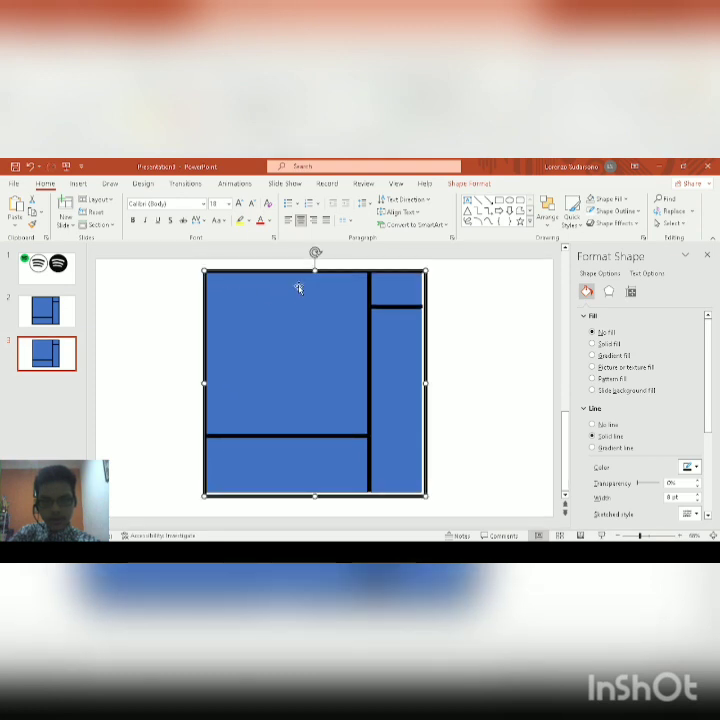
left_click_drag(315, 494, 315, 490)
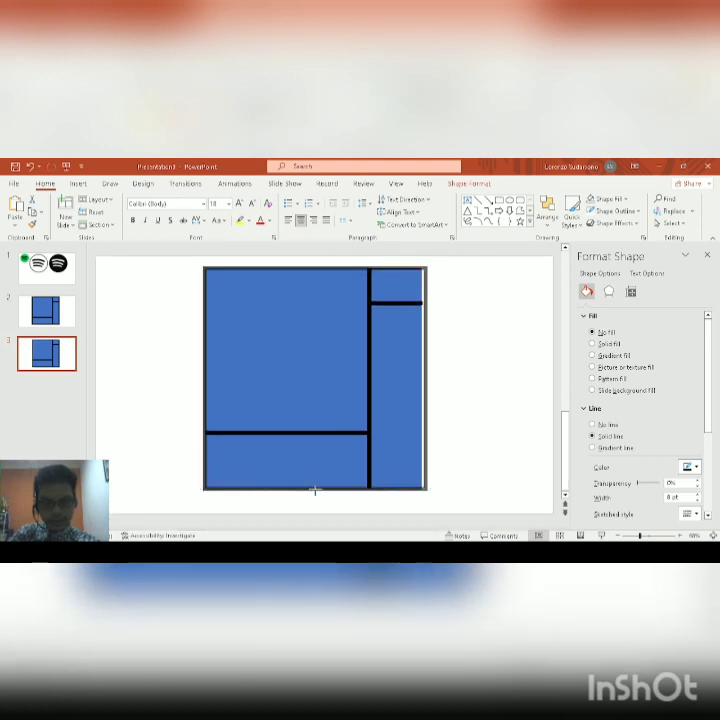
left_click_drag(425, 380, 423, 380)
left_click(448, 376)
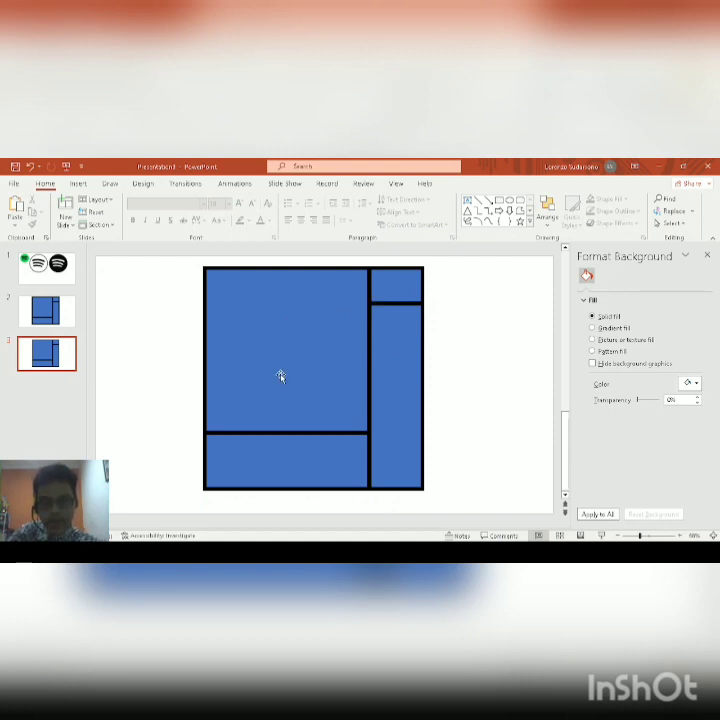
- Delete the outer frame, separating lines and blue rectangles from slide 2, keeping only the Music to Delight cover picture
left_click(45, 307)
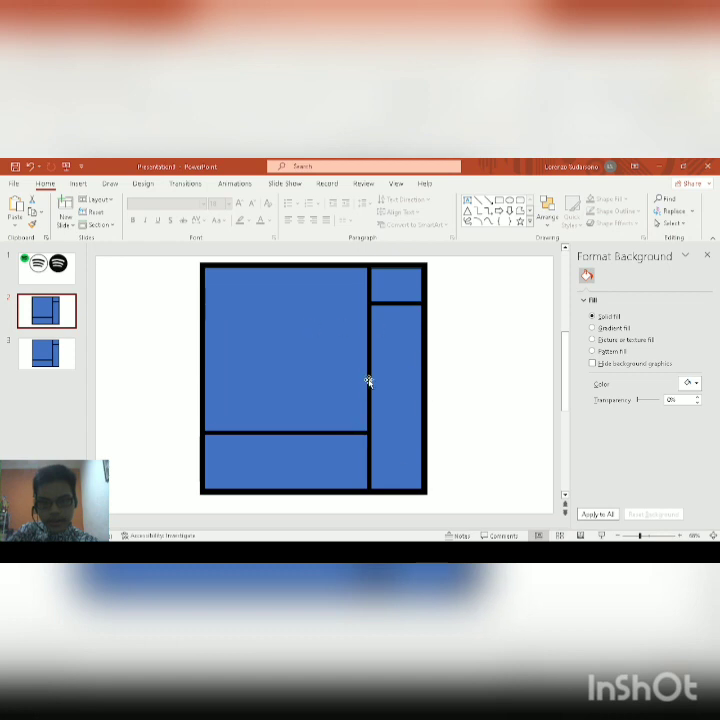
left_click(338, 313)
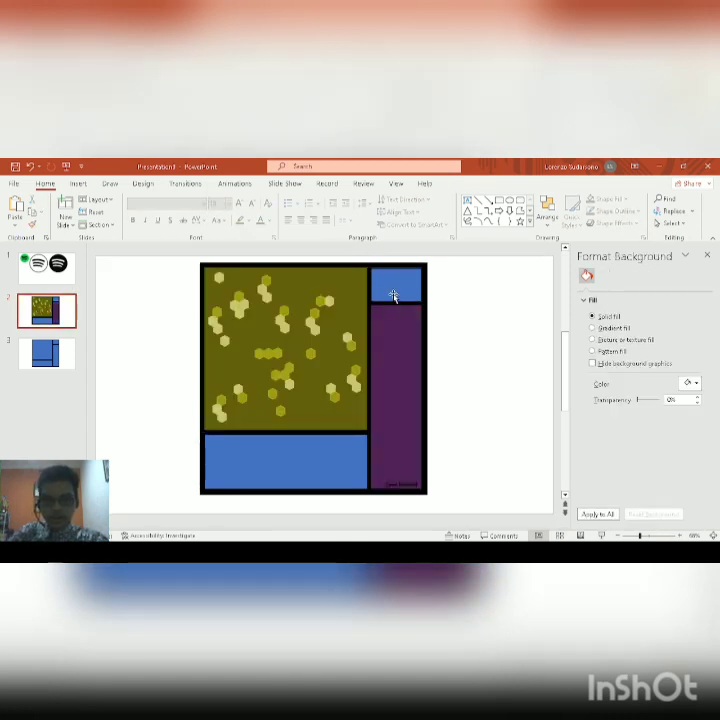
left_click(394, 296)
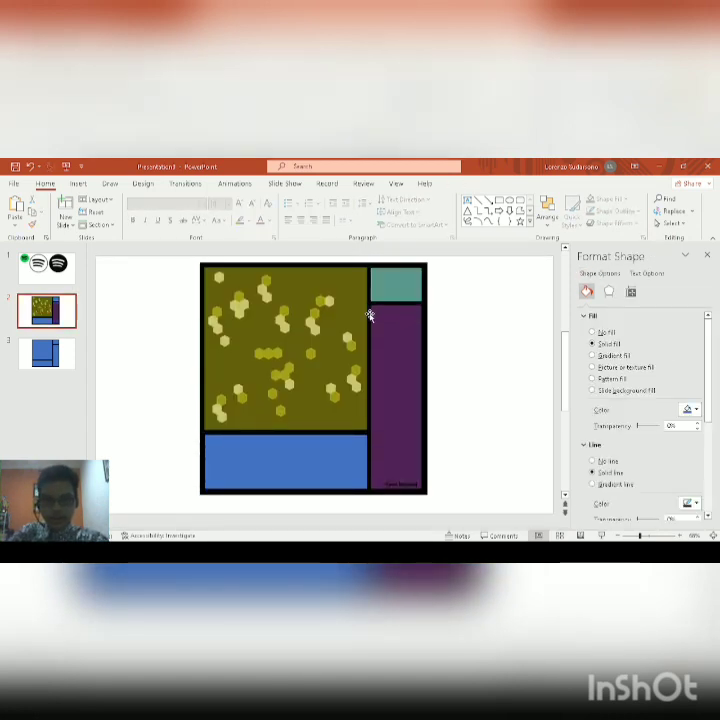
left_click(374, 304)
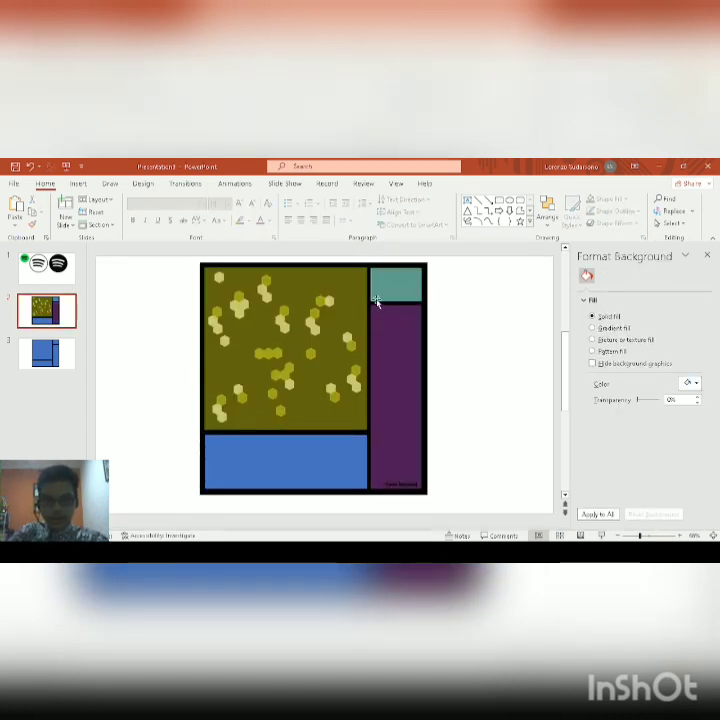
left_click(387, 269)
key("Delete")
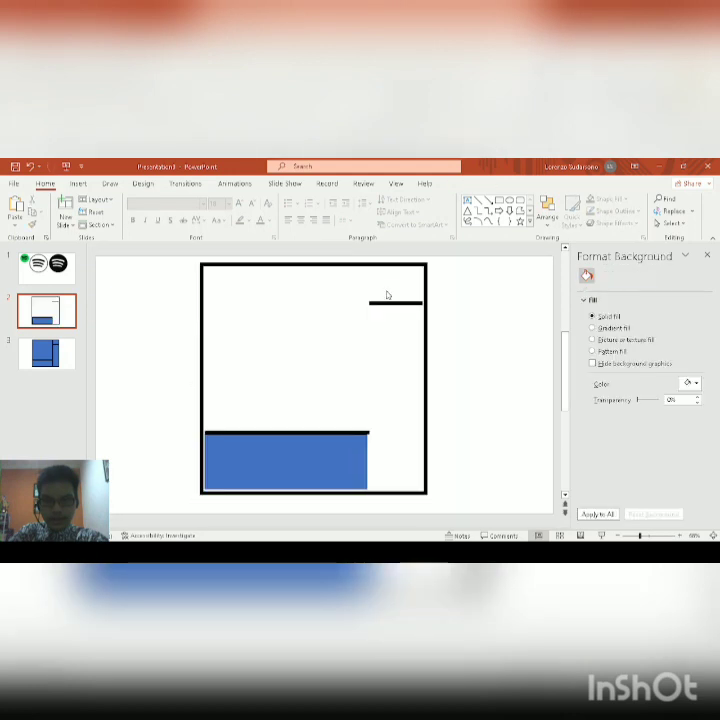
key("ctrl+z")
left_click_drag(315, 333, 445, 394)
left_click_drag(167, 250, 352, 410)
key("Delete")
left_click(453, 494)
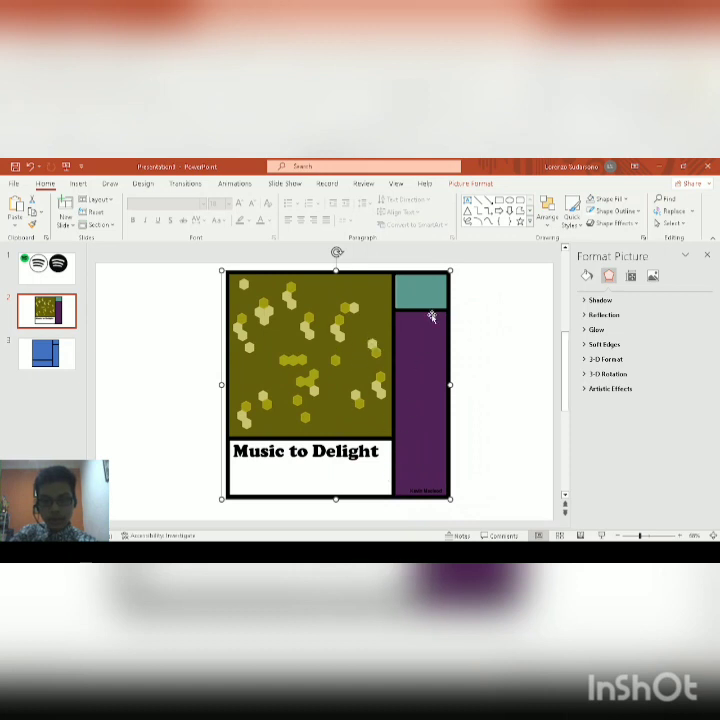
left_click(506, 326)
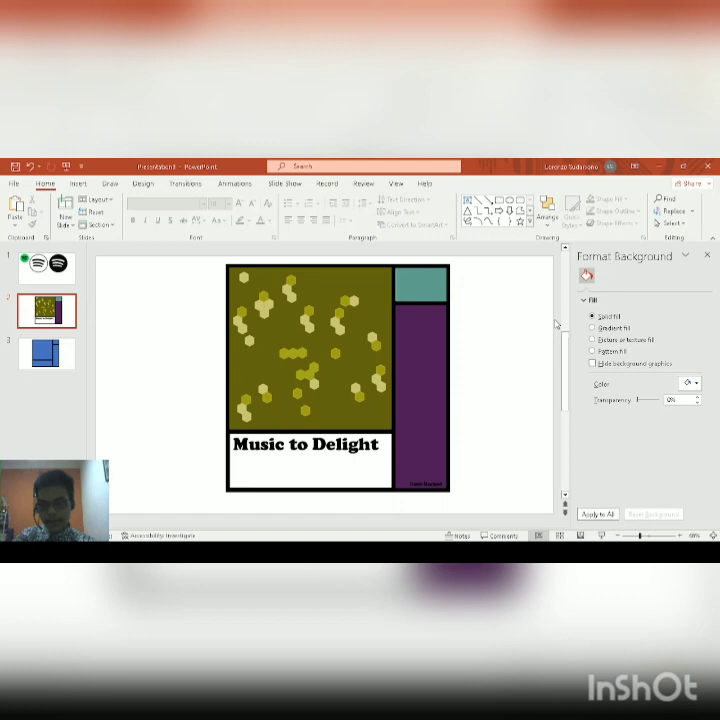
- Draw a hexagon about 2.54 cm high and 2.95 cm wide beside the cover picture and rotate it 90°
left_click(555, 324)
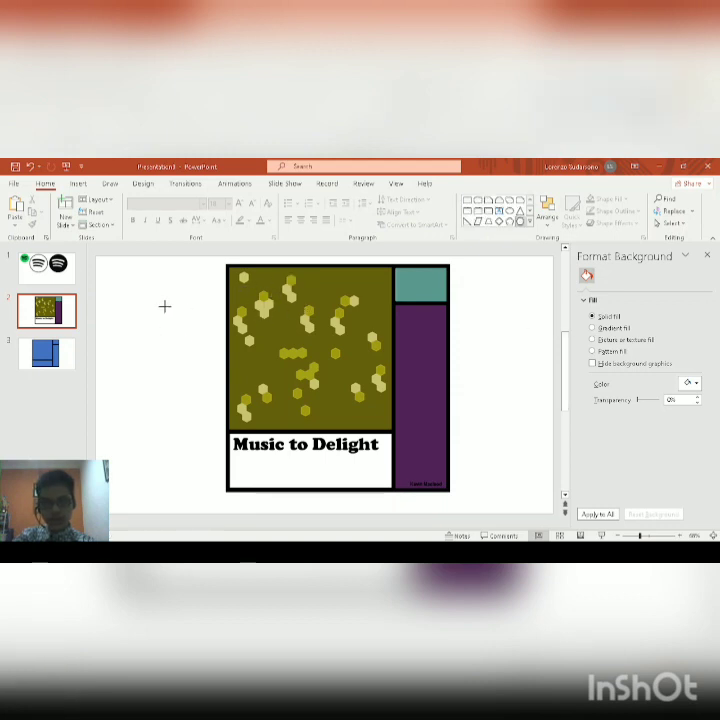
left_click_drag(165, 306, 205, 341)
scroll(225, 308, "up", 8)
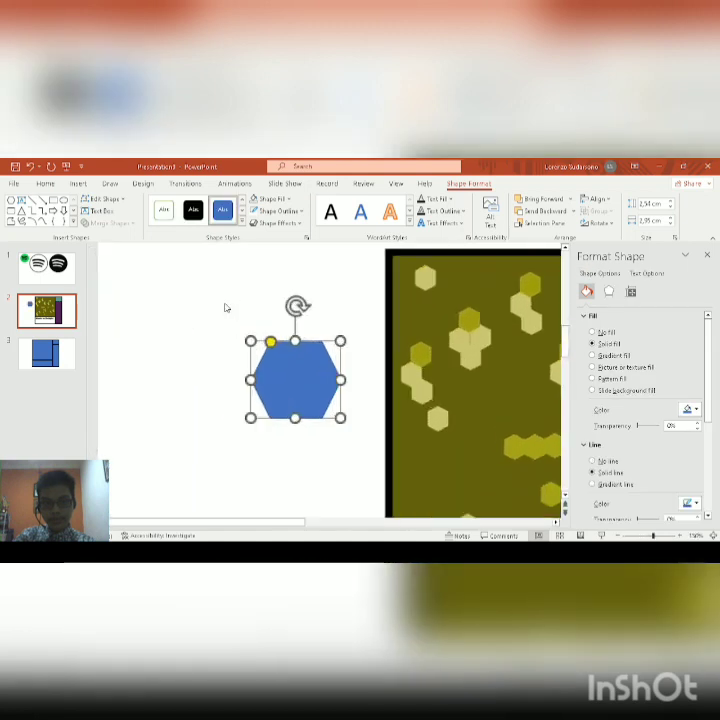
left_click_drag(351, 318, 351, 380)
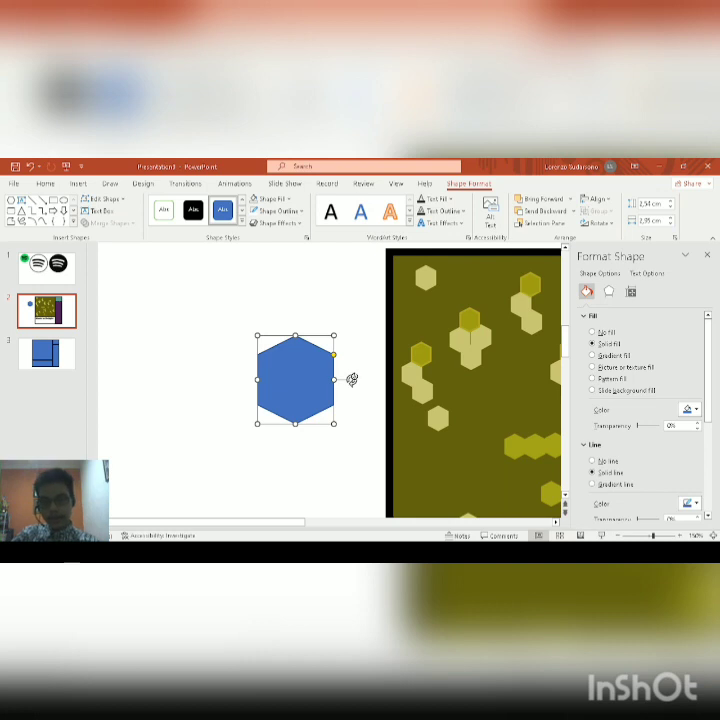
left_click(632, 292)
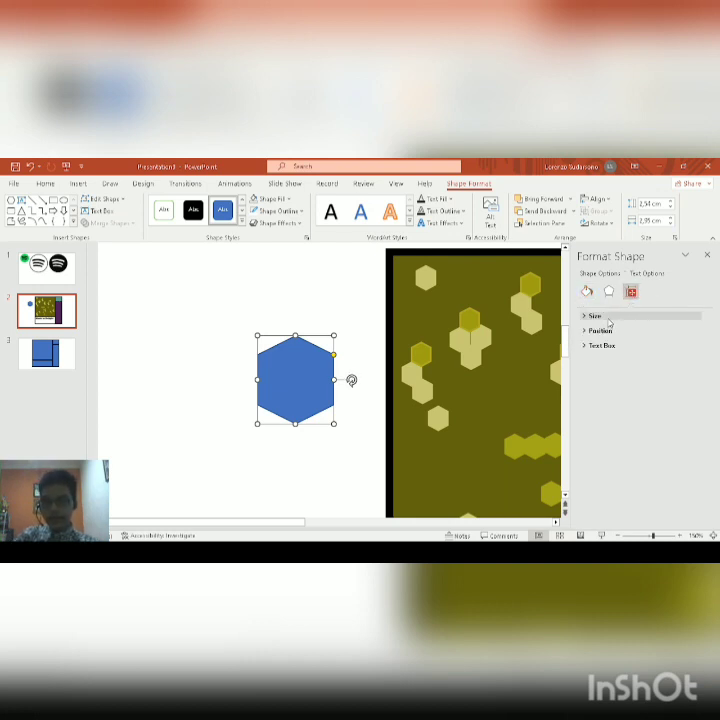
left_click(605, 317)
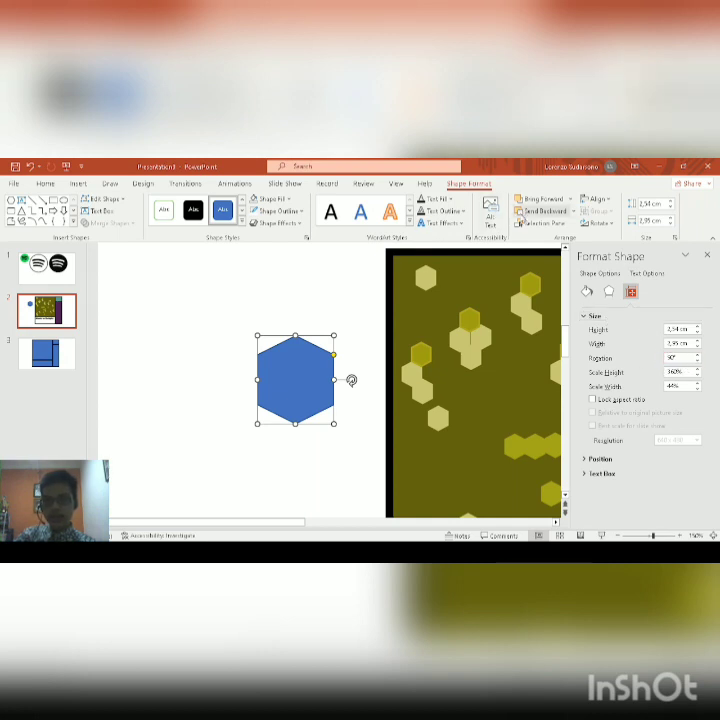
left_click(603, 228)
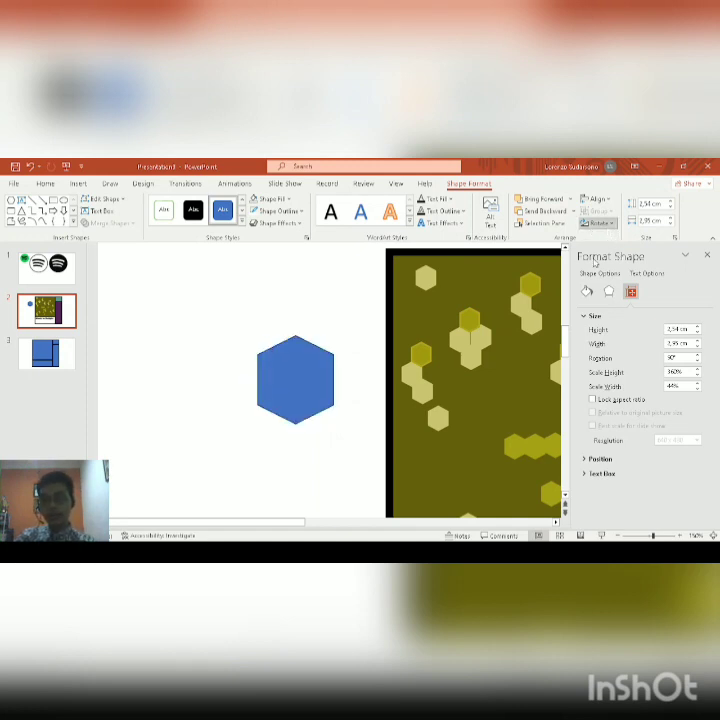
left_click(364, 276)
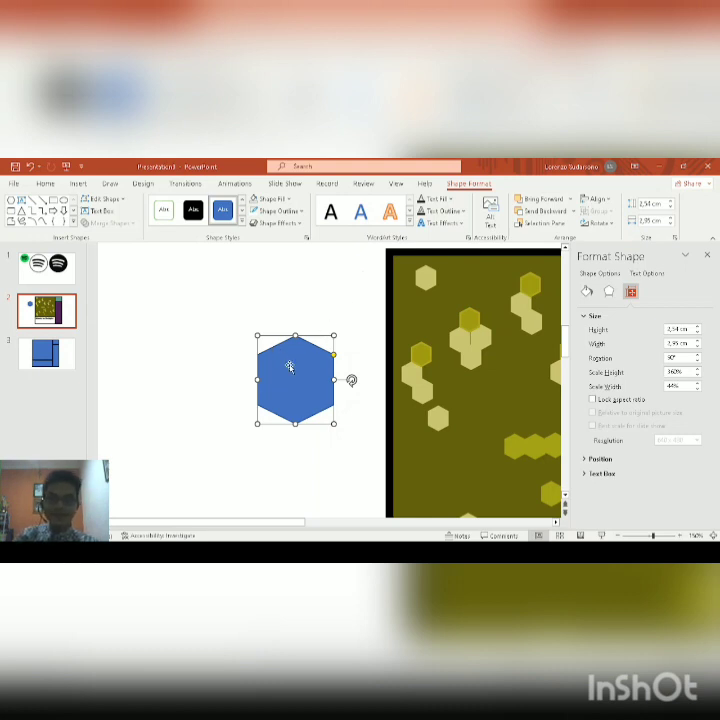
- Move the hexagon closer to the cover picture and fill it with the pale yellow-green sampled from the cover's top-left hexagon
left_click_drag(310, 370, 338, 338)
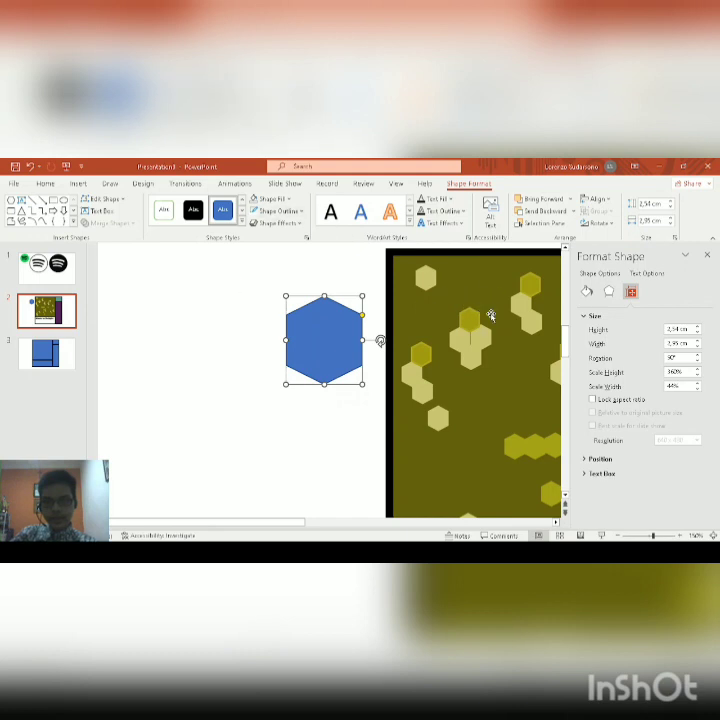
scroll(482, 326, "down", 4)
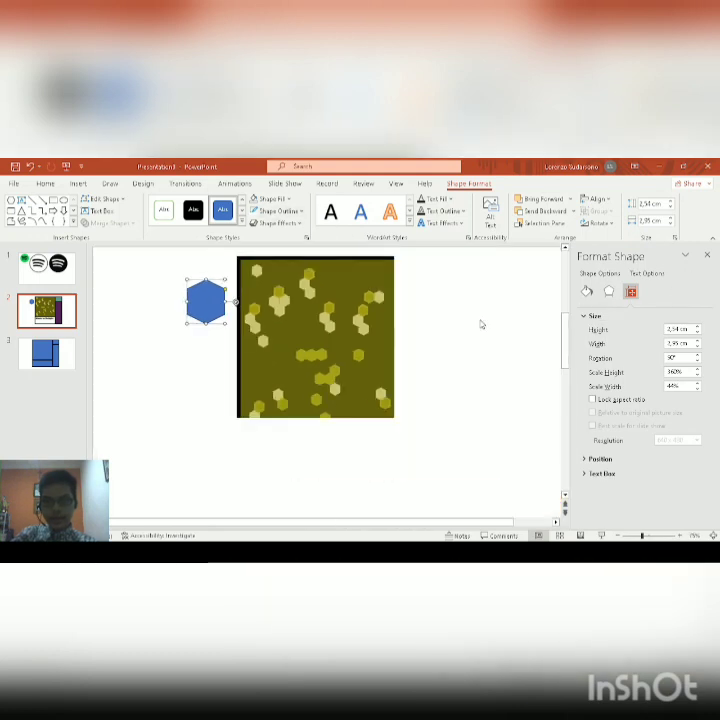
scroll(391, 333, "up", 2)
scroll(372, 329, "up", 2)
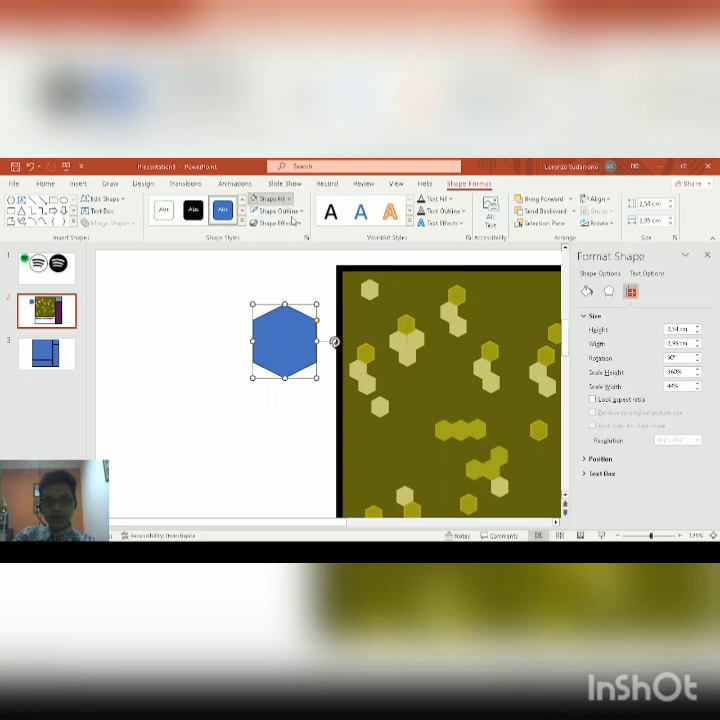
scroll(326, 407, "down", 4)
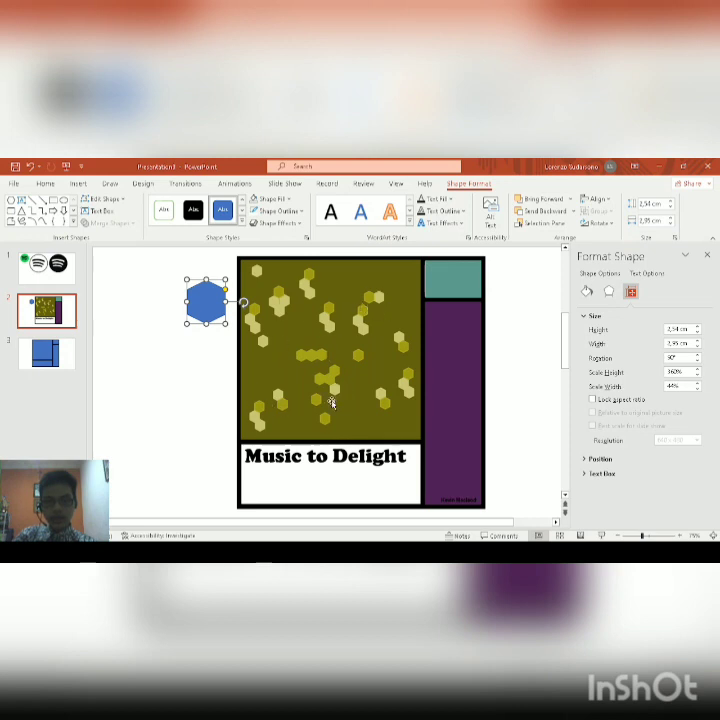
scroll(316, 398, "up", 4)
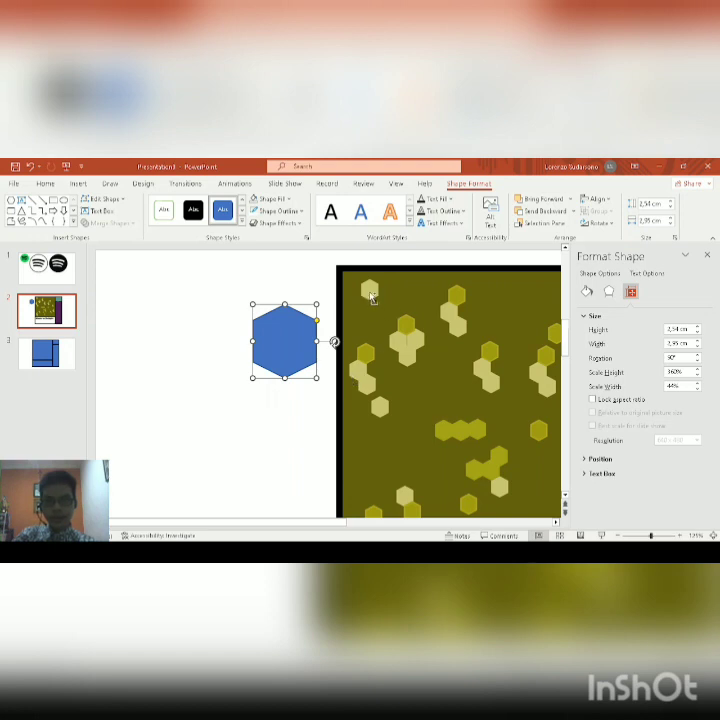
left_click(282, 203)
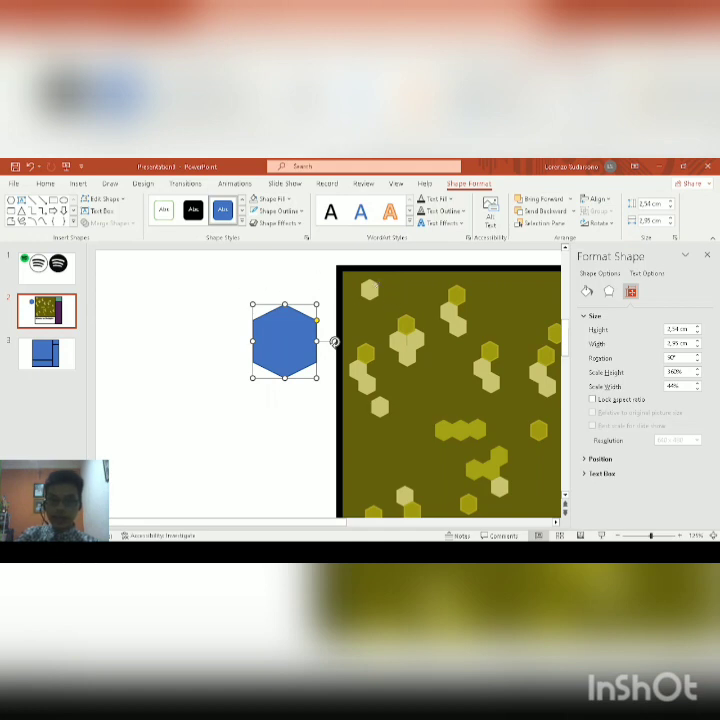
left_click(371, 290)
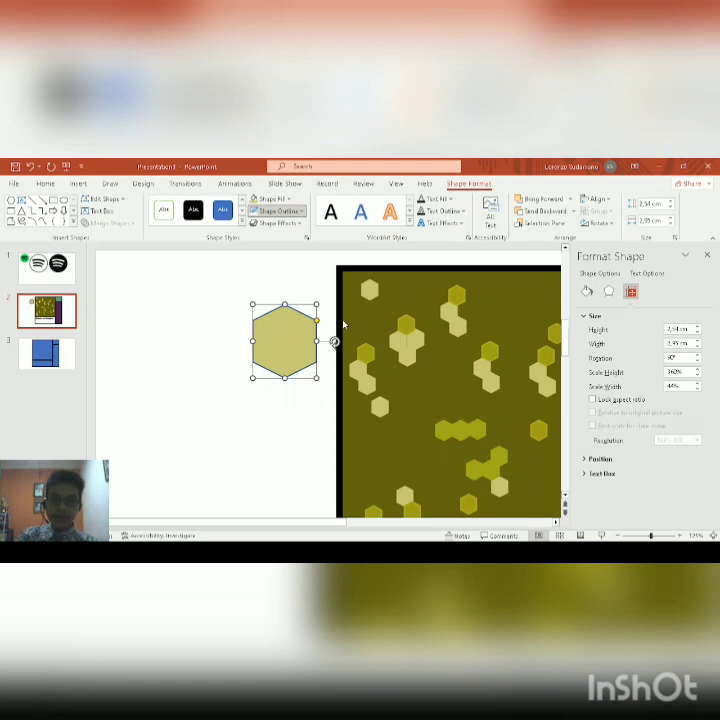
- Remove the outline from the light olive hexagon beside the cover artwork
left_click(310, 316)
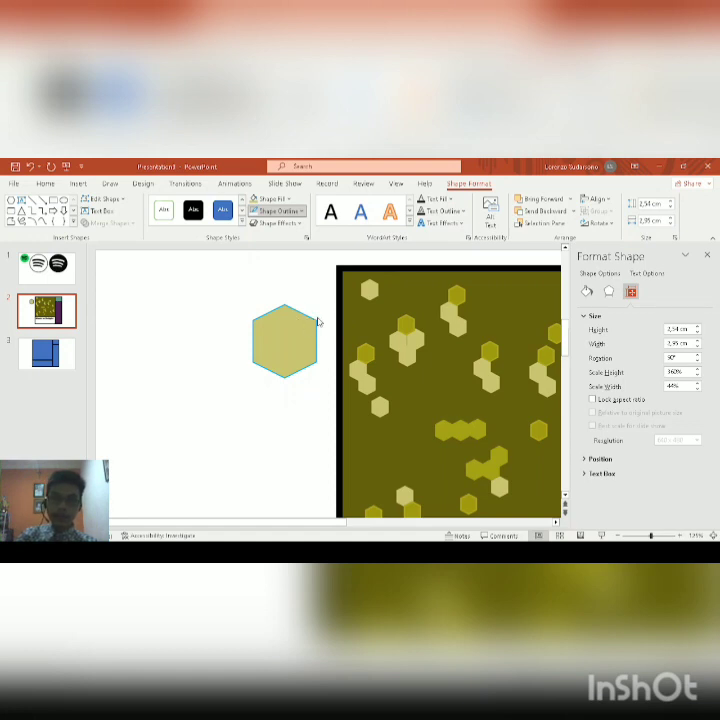
left_click(317, 322)
left_click(332, 329)
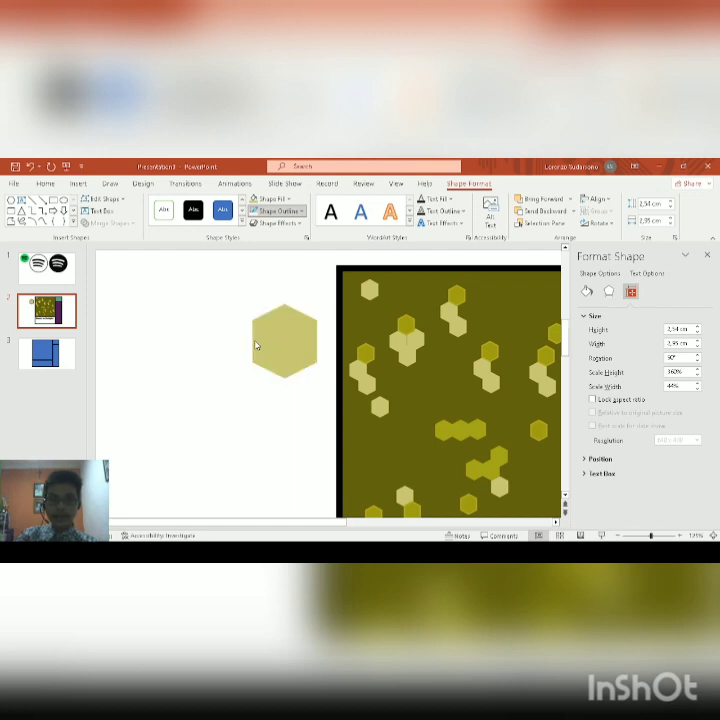
left_click(256, 343)
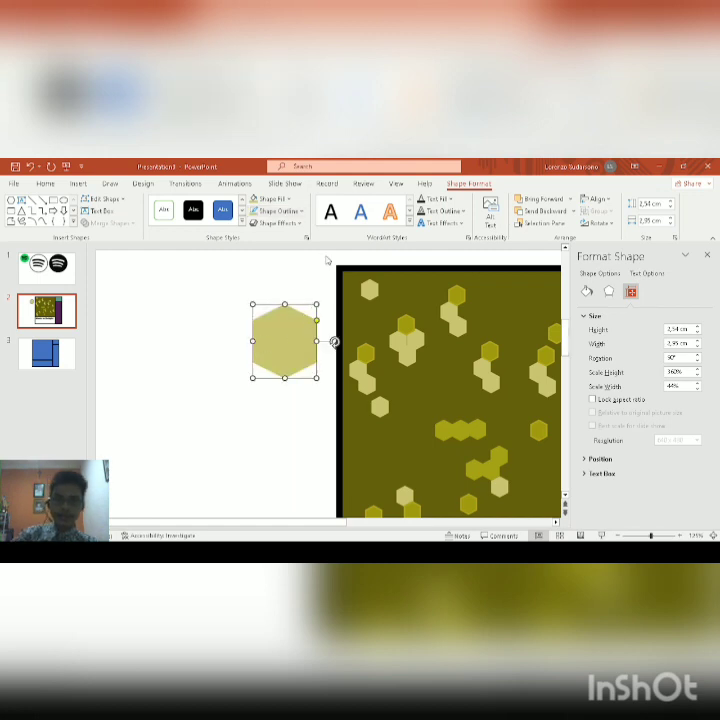
- Duplicate the hexagon twice in a column below it, filling the outline-free copies with the two darker olive shades from the cover artwork
scroll(273, 356, "down", 2, "ctrl")
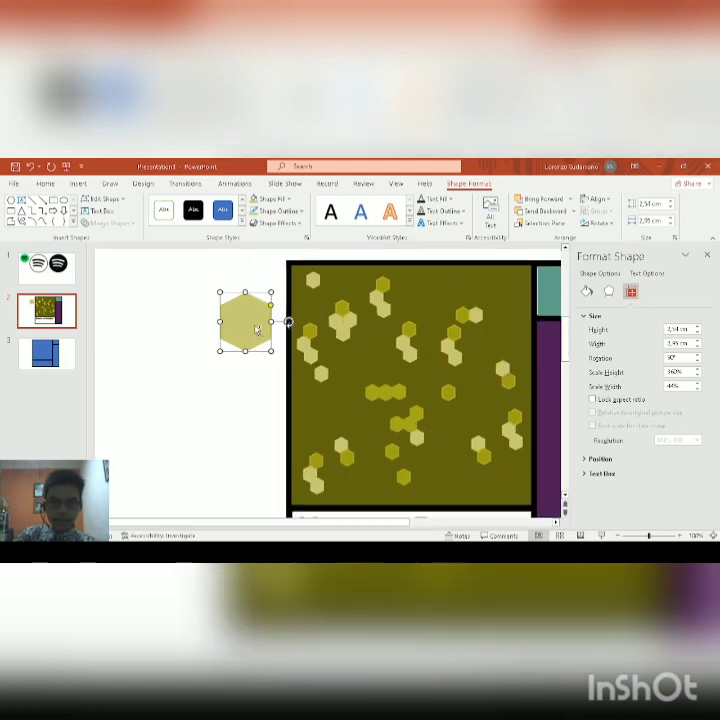
left_click_drag(249, 322, 250, 386)
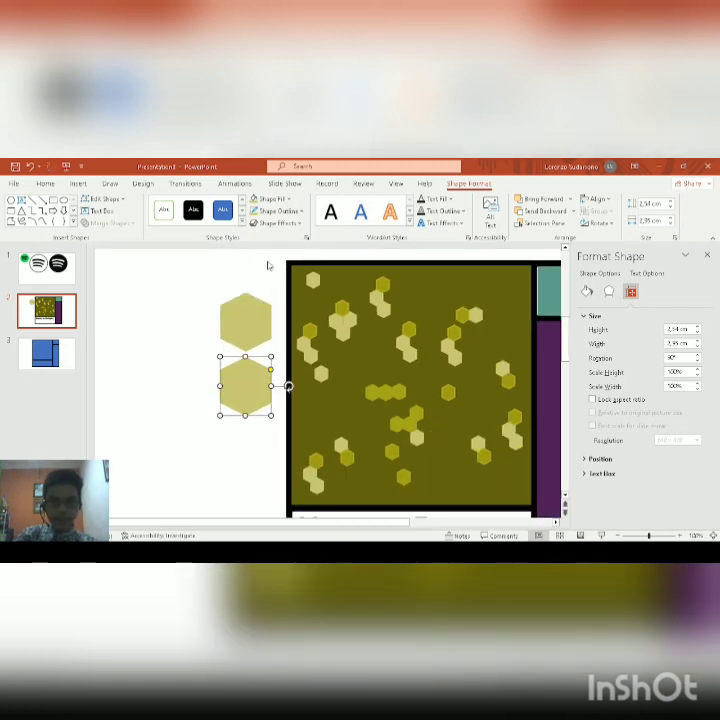
left_click(297, 374)
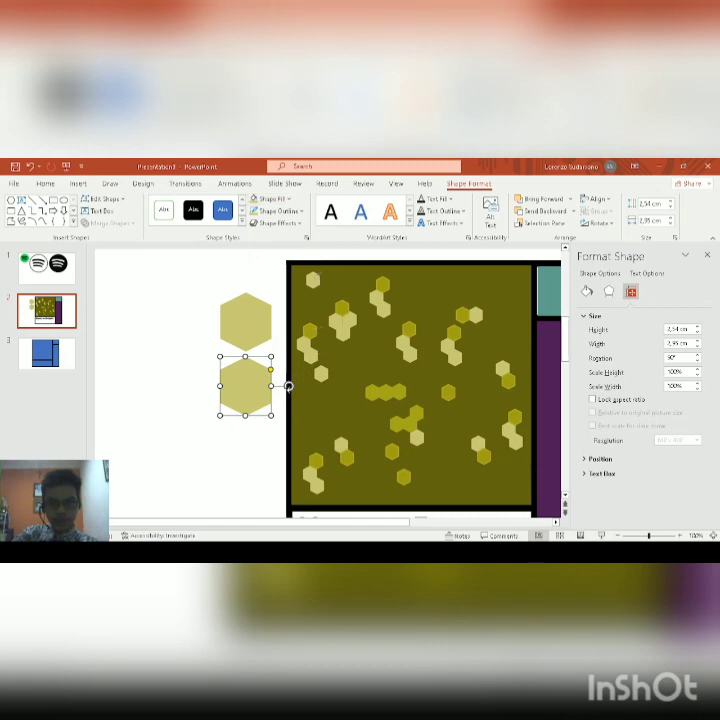
left_click(288, 386)
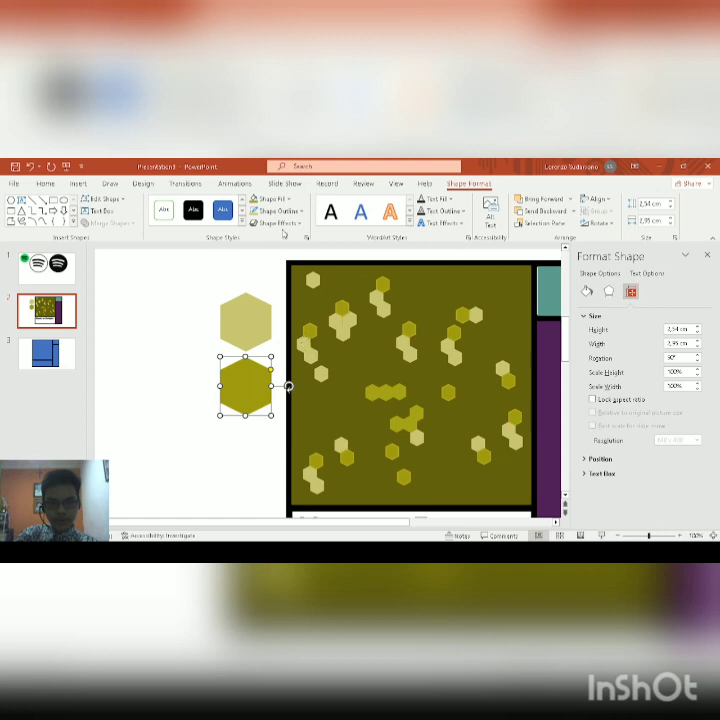
left_click(267, 346)
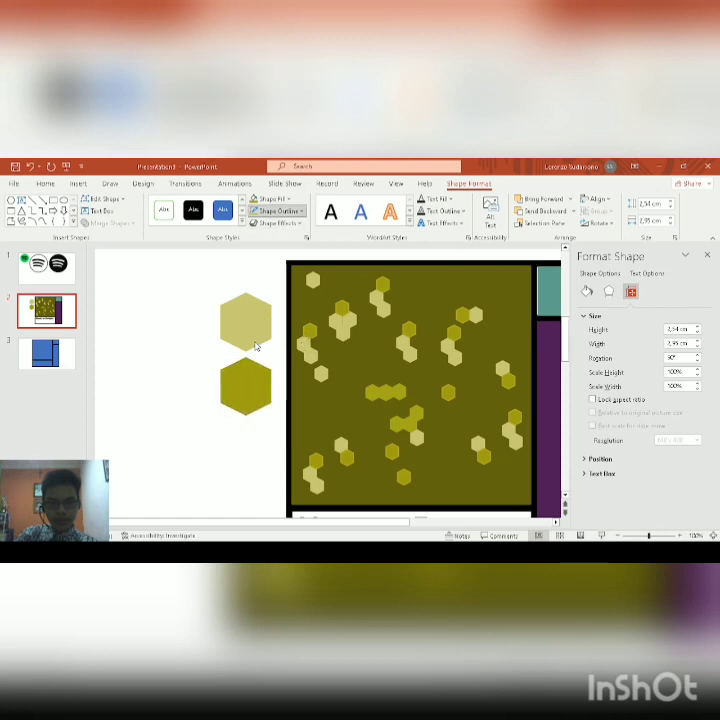
left_click(252, 366)
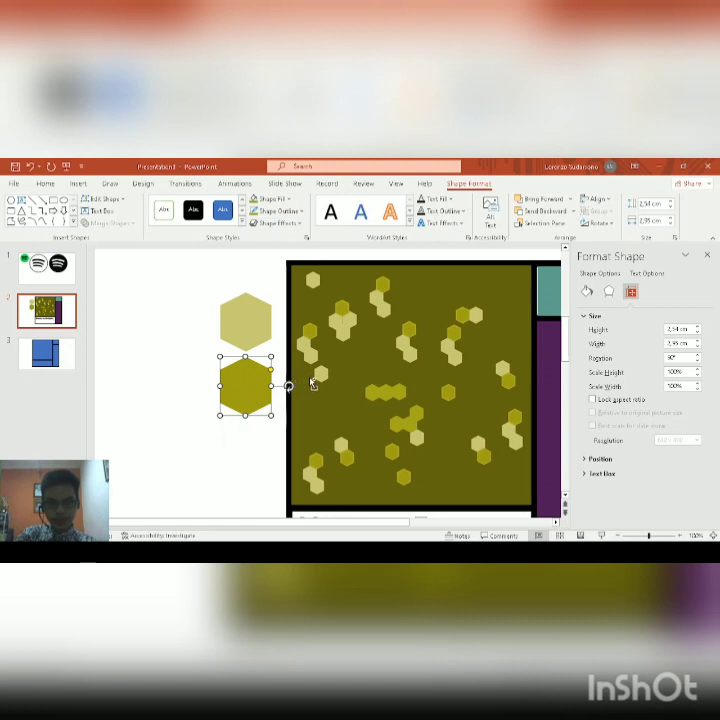
key("ctrl+d")
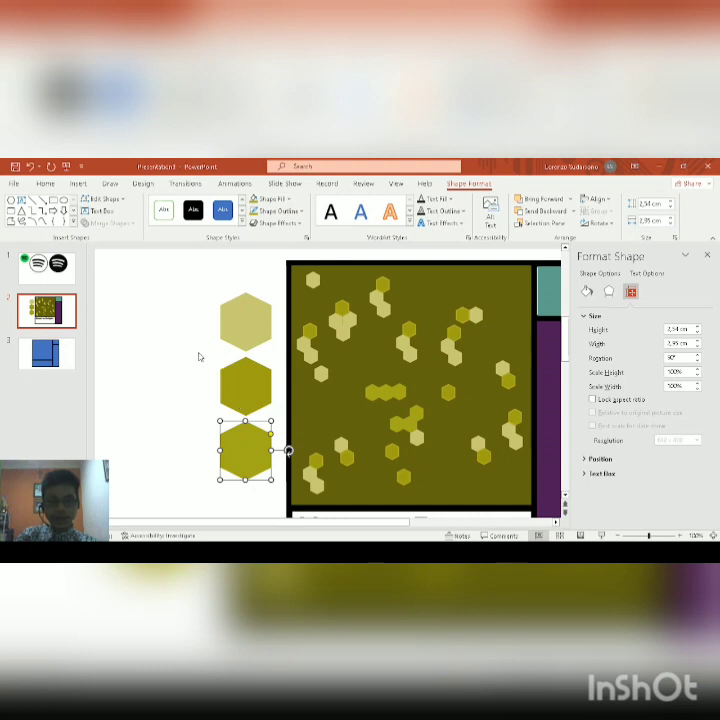
- Copy the three olive hexagons on slide 2 and duplicate slide 3 with the blue block layout
left_click(181, 282)
left_click_drag(170, 272, 290, 496)
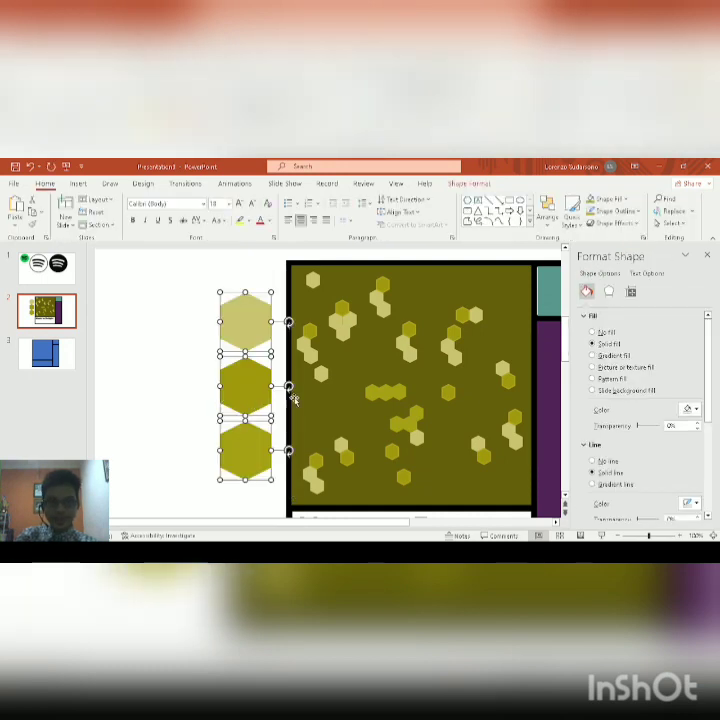
left_click(46, 353)
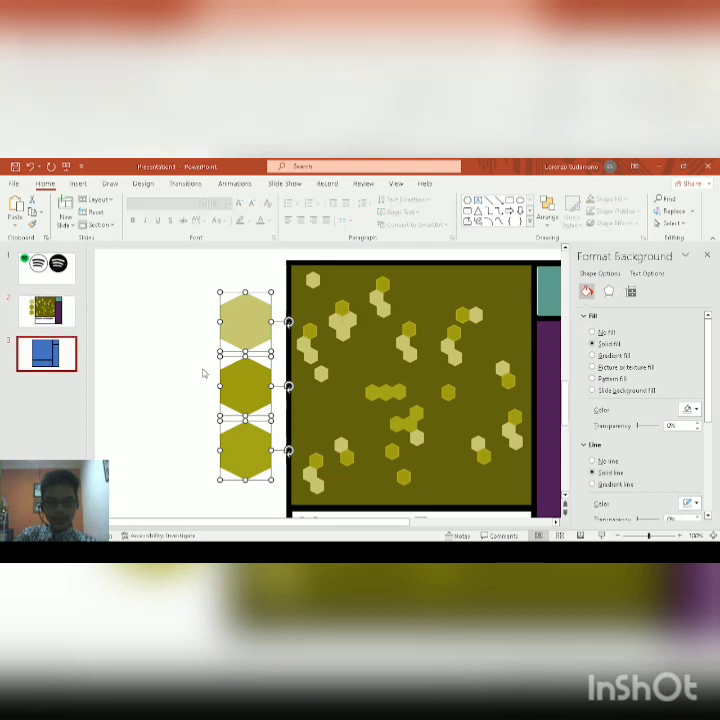
scroll(251, 358, "down", 5)
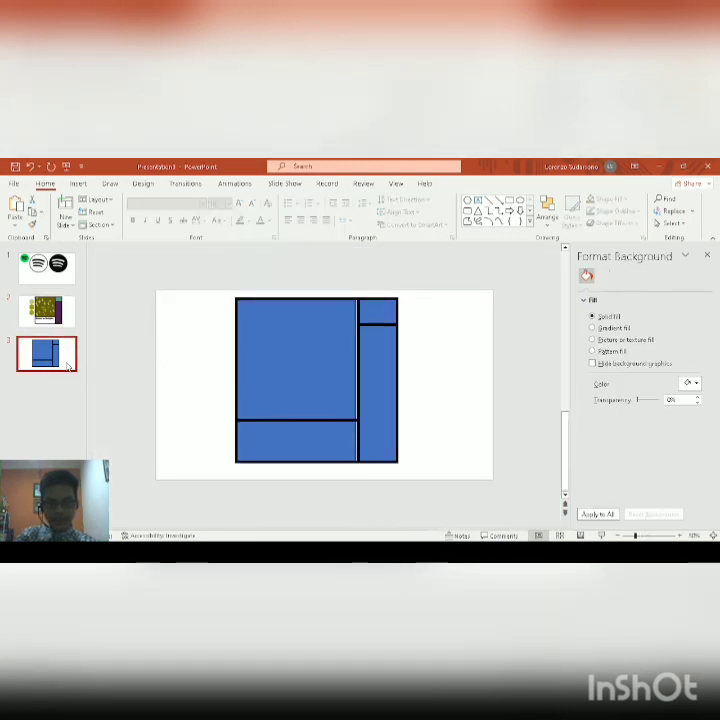
key("Return")
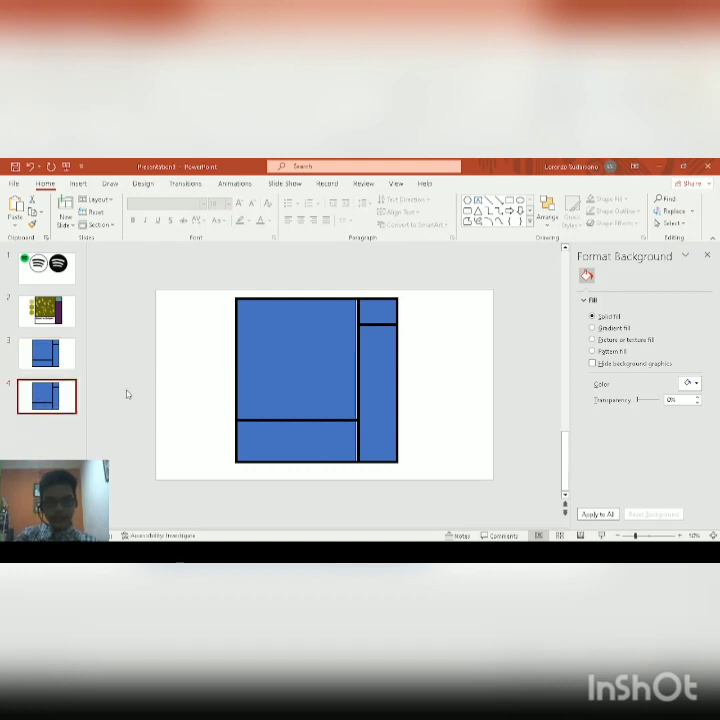
- Paste the three hexagons onto slide 3 and place them just outside the left edge of the blue layout
left_click(61, 366)
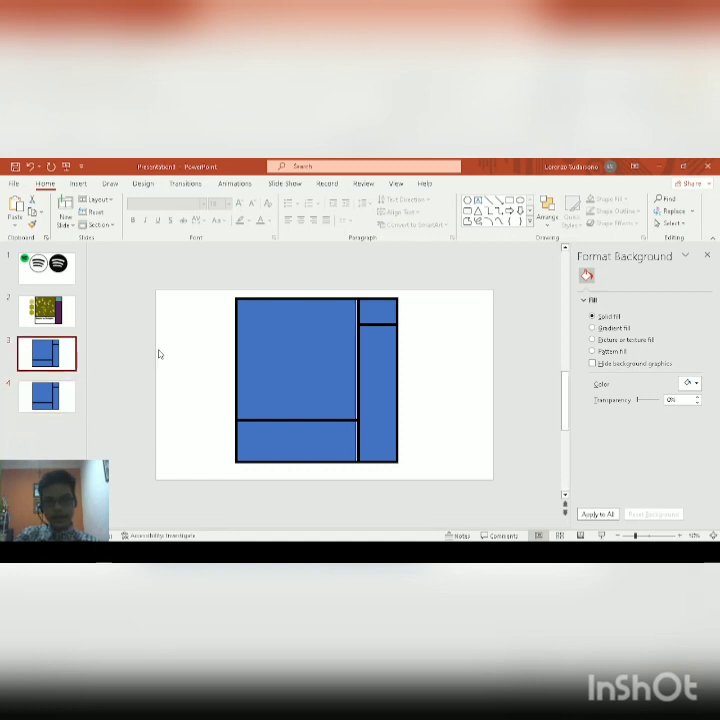
key("ctrl+v")
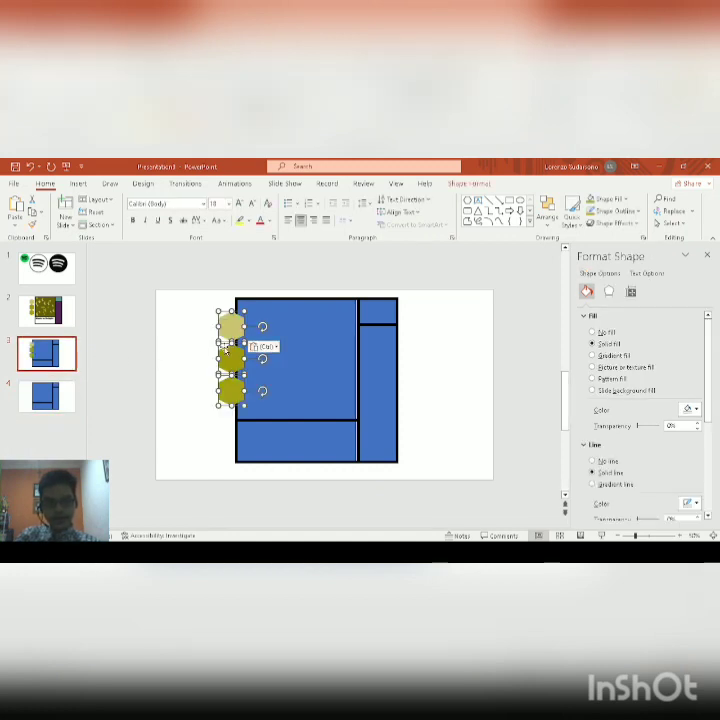
left_click_drag(227, 358, 200, 354)
left_click(276, 366)
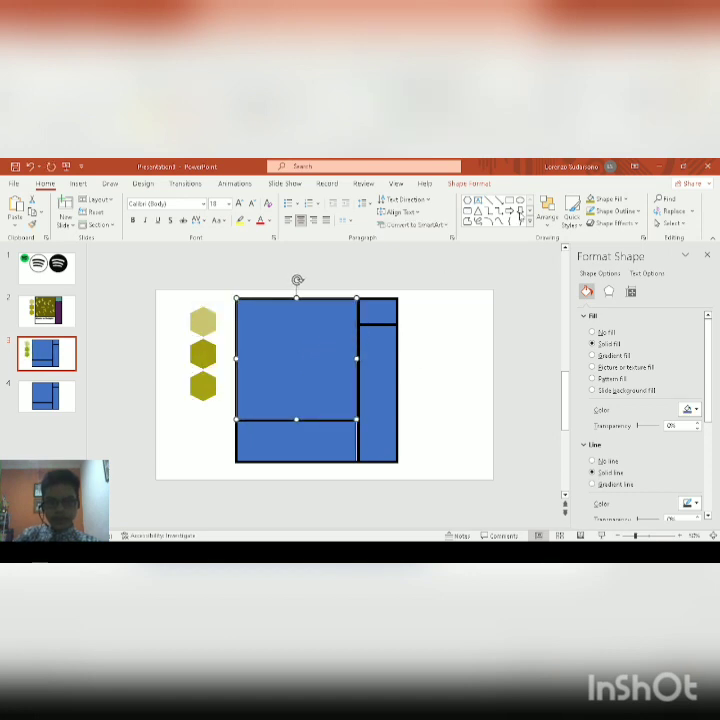
left_click(472, 183)
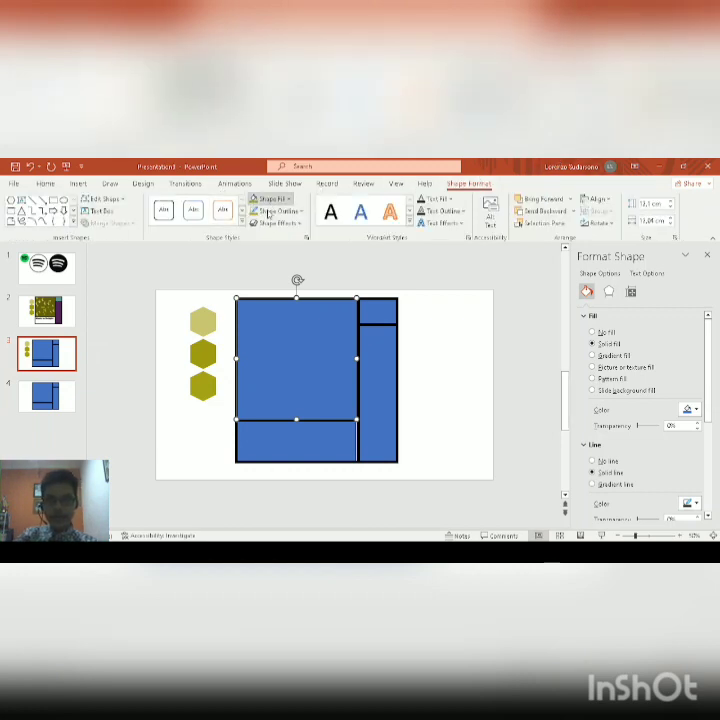
left_click(281, 380)
- Copy the Music to Delight cover picture from slide 2 onto slide 3, offset to the right over the blue layout
left_click(46, 310)
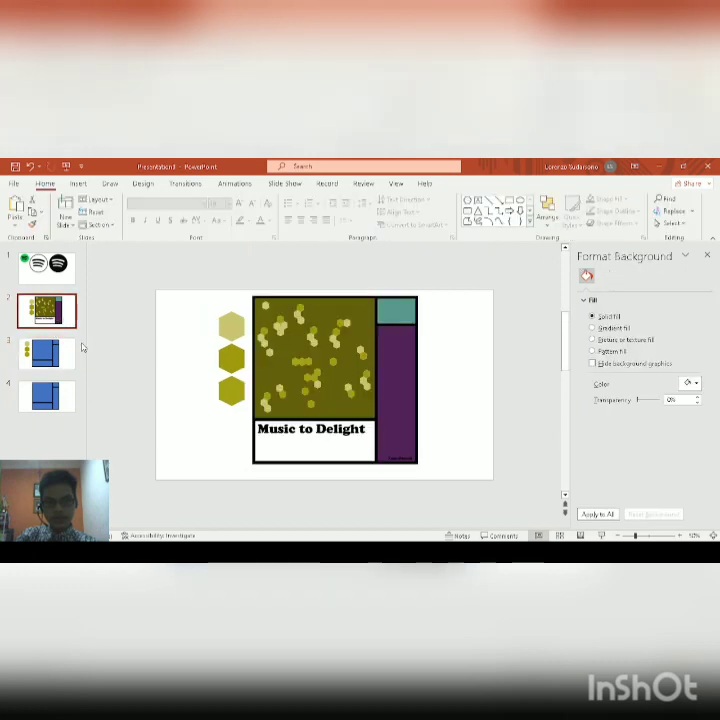
left_click(370, 382)
left_click(32, 358)
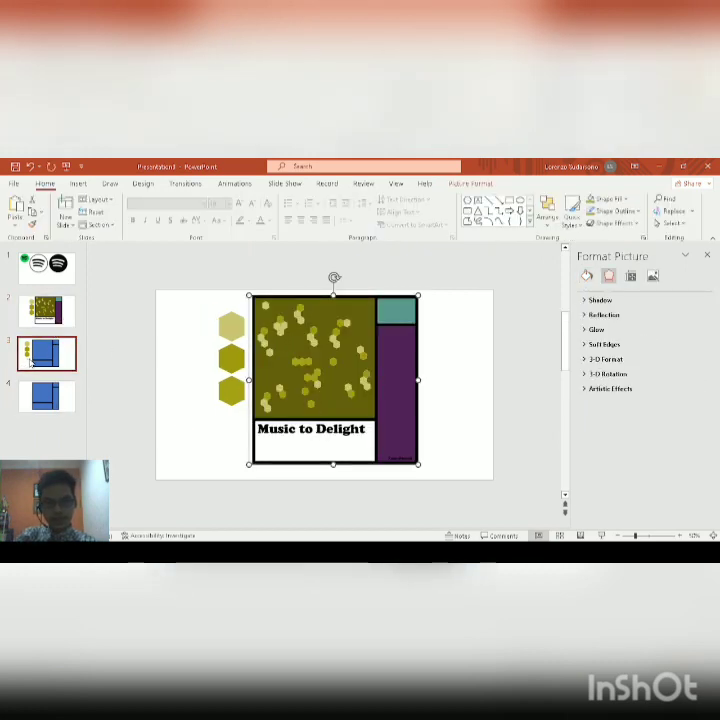
key("ctrl+v")
left_click_drag(314, 366, 394, 366)
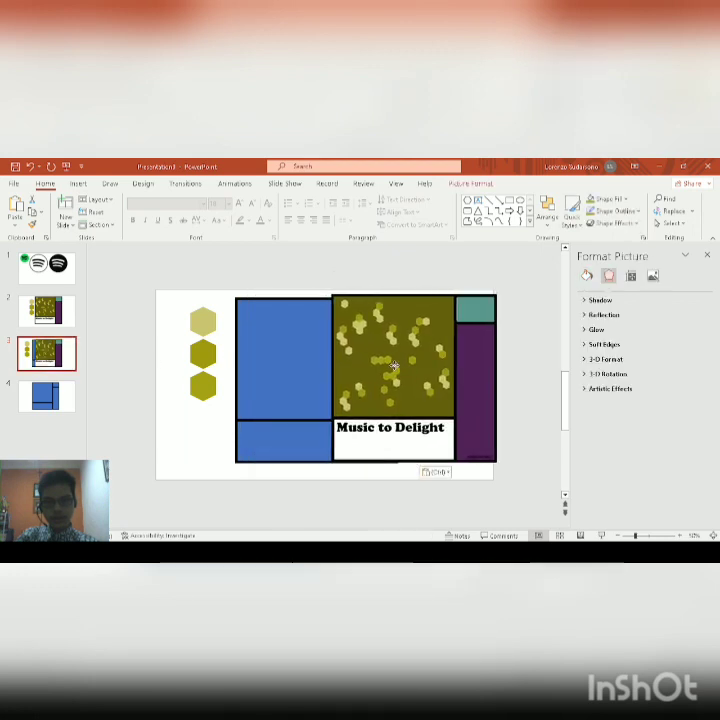
- Fill the layout's large blue square with the dark olive background colour sampled from the cover picture
left_click(310, 350)
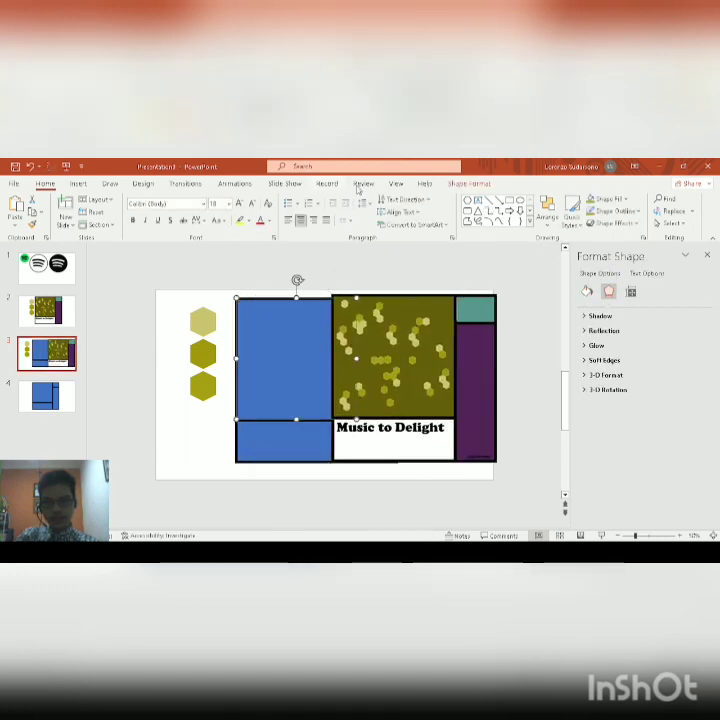
left_click(465, 184)
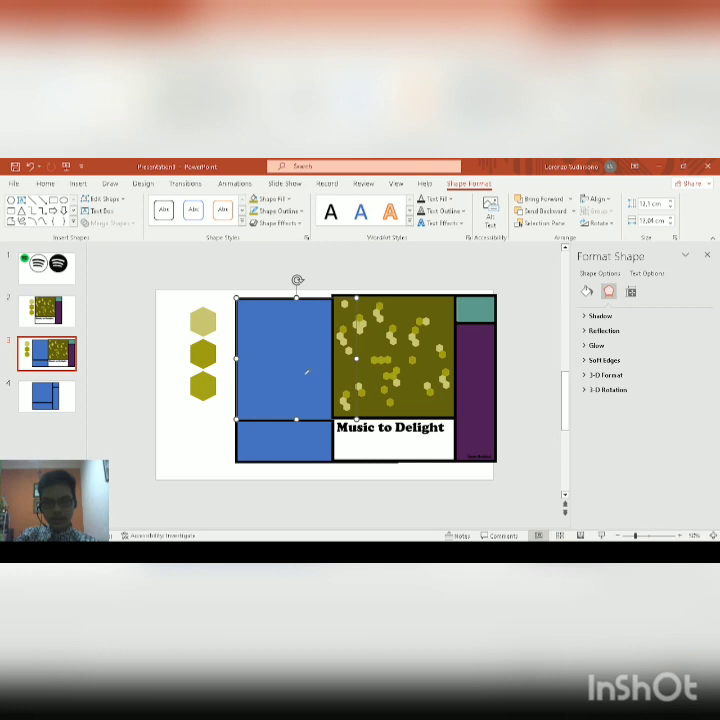
left_click(345, 369)
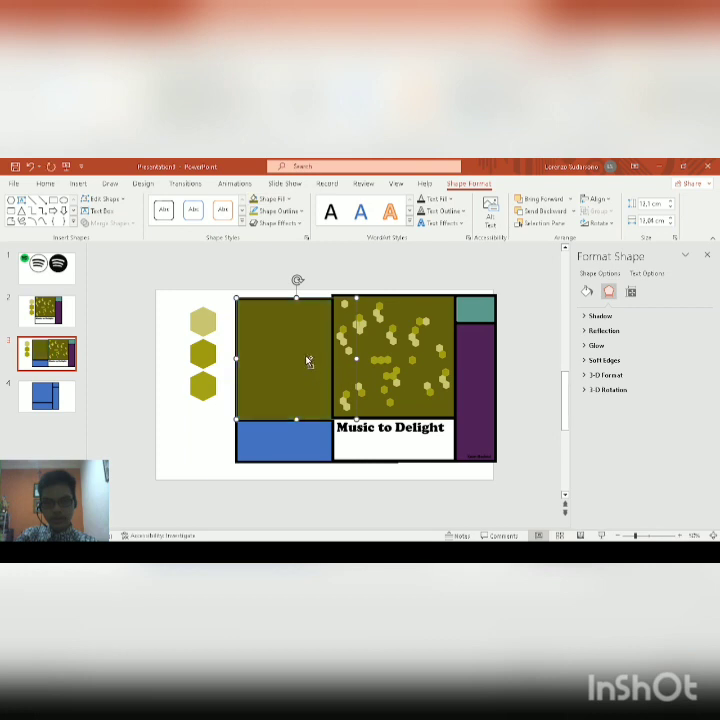
- Move the cover picture to the left side of the layout and fill the small upper-right rectangle with the picture's teal
scroll(308, 362, "up", 2)
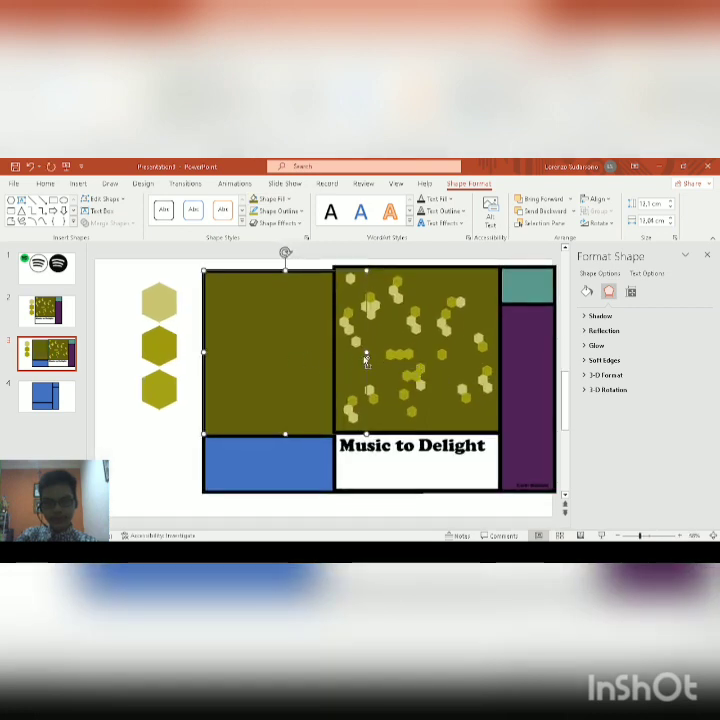
left_click(460, 336)
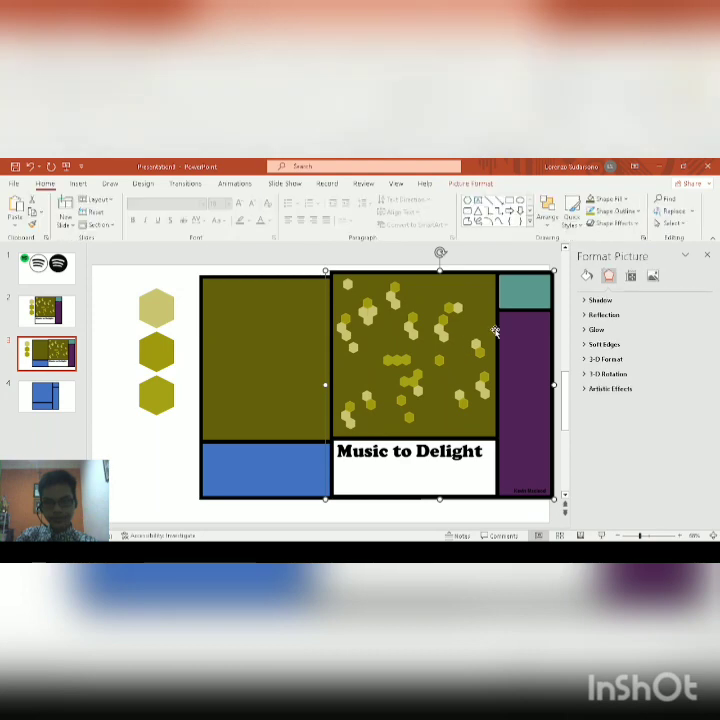
left_click_drag(495, 331, 236, 342)
left_click(405, 281)
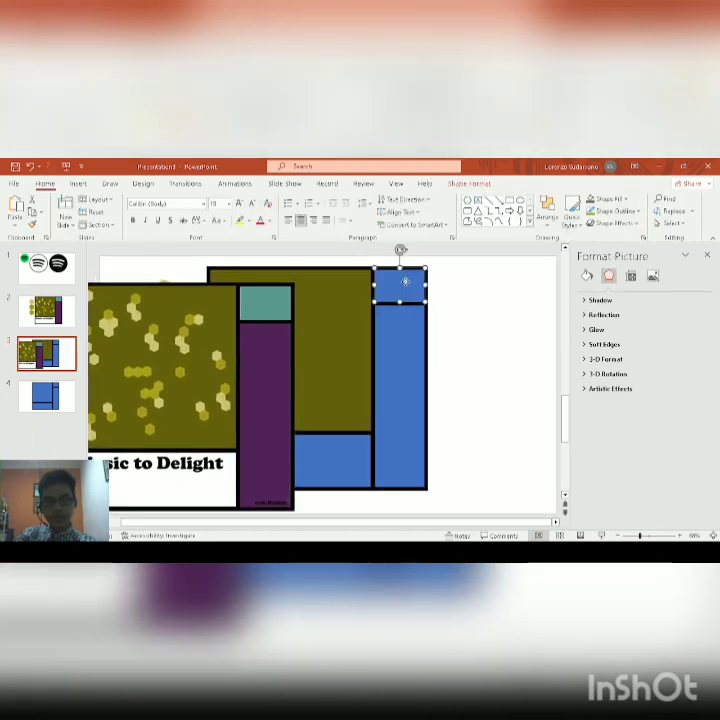
left_click(469, 183)
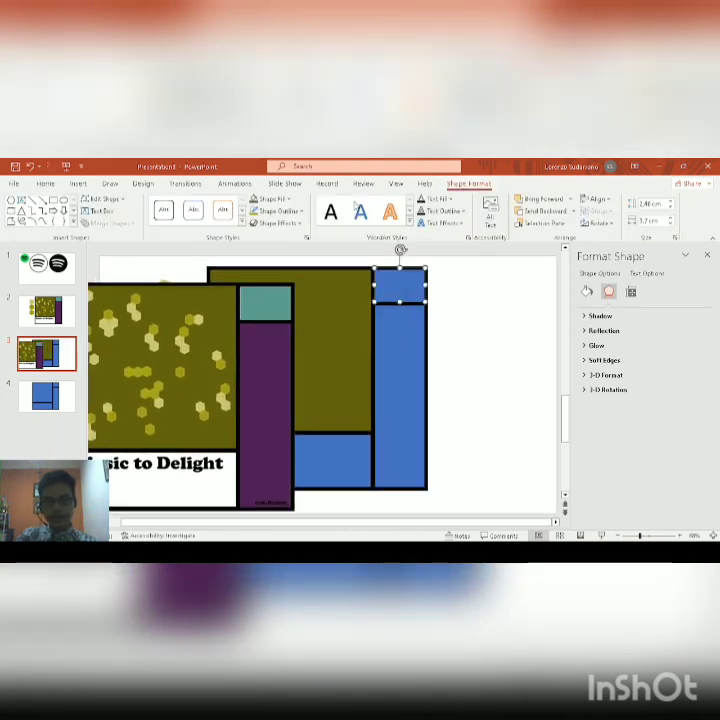
left_click(286, 372)
left_click(268, 305)
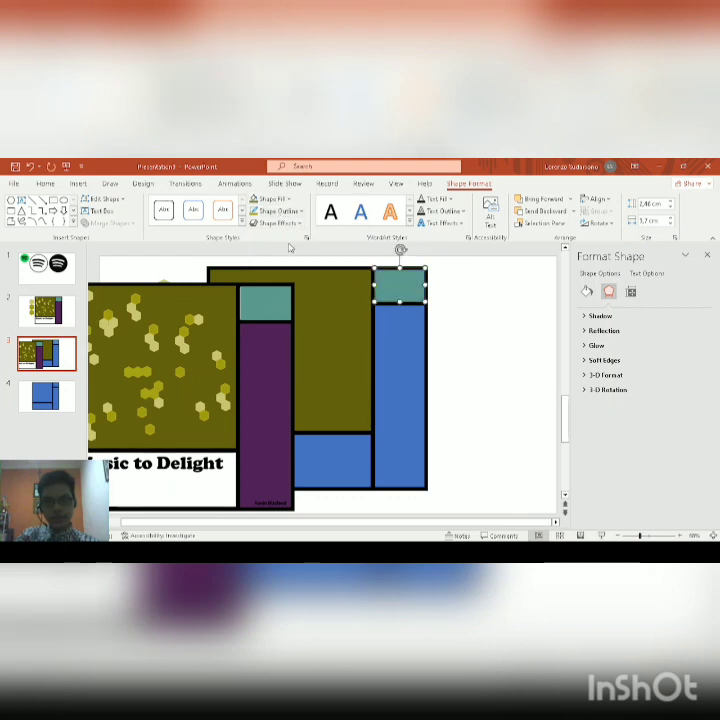
- Fill the layout's tall right rectangle with the picture's purple and the wide rectangle below the olive square with white
left_click(399, 357)
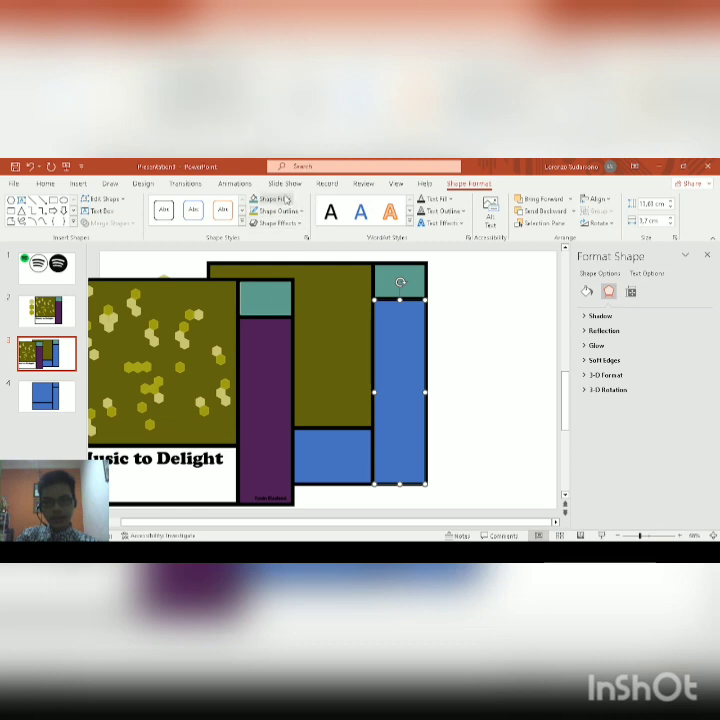
left_click(271, 360)
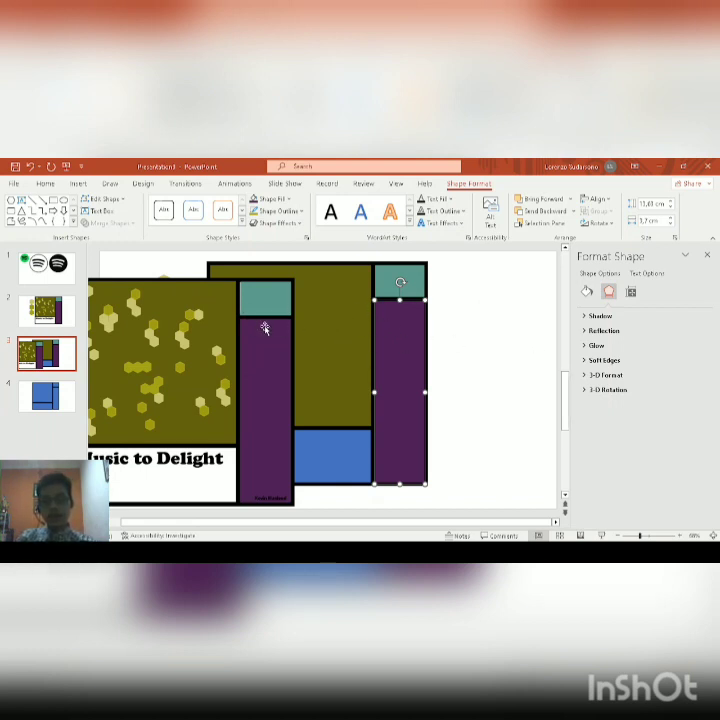
scroll(285, 330, "down", 1)
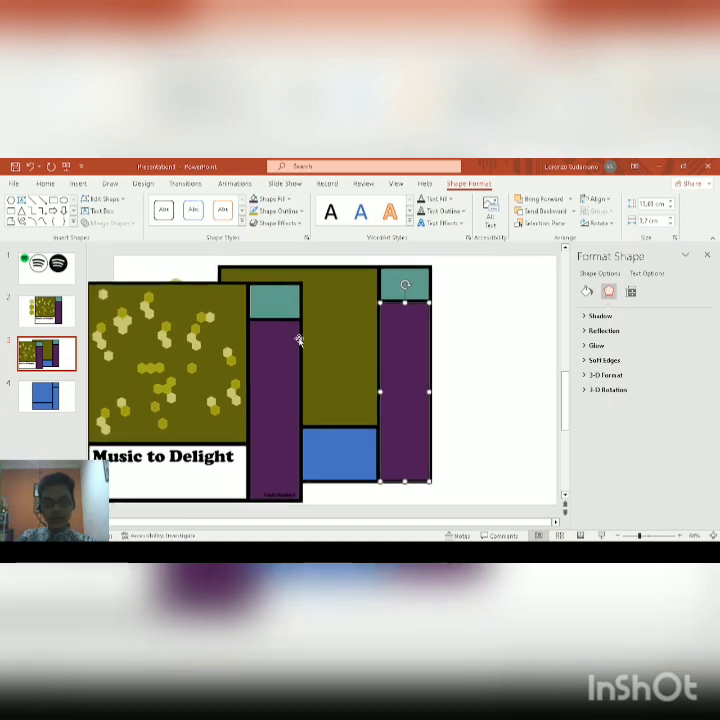
left_click(345, 447)
key("Left")
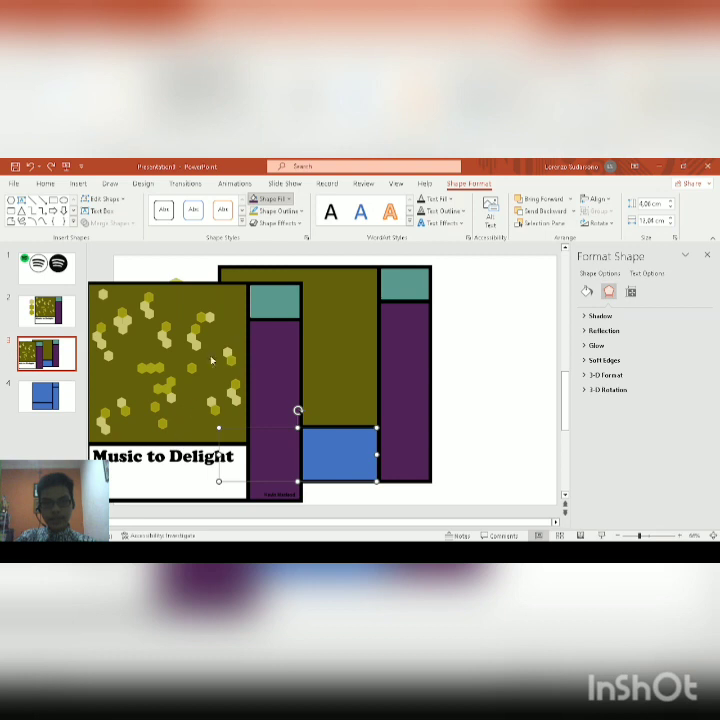
- Move the cover picture to the right so the layout's olive square and the hexagons are uncovered
left_click(279, 318)
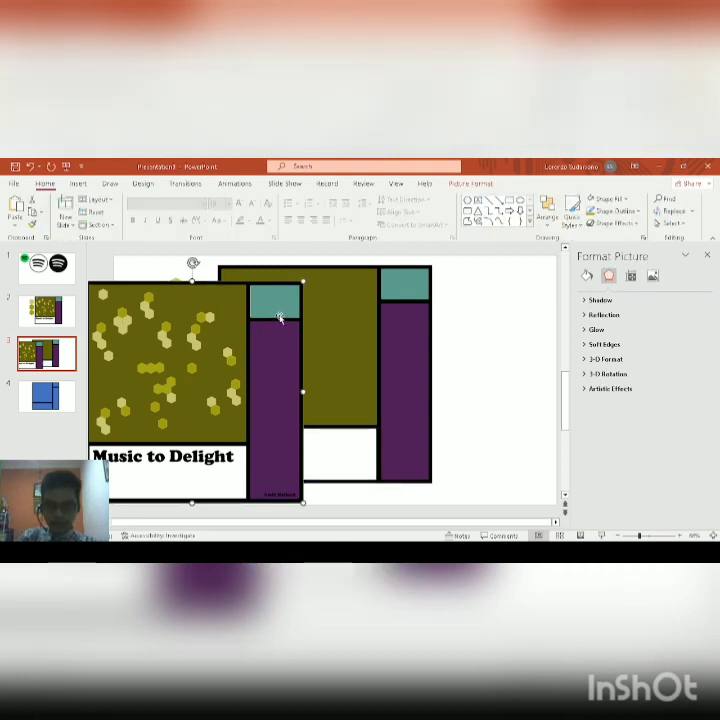
left_click_drag(216, 341, 509, 328)
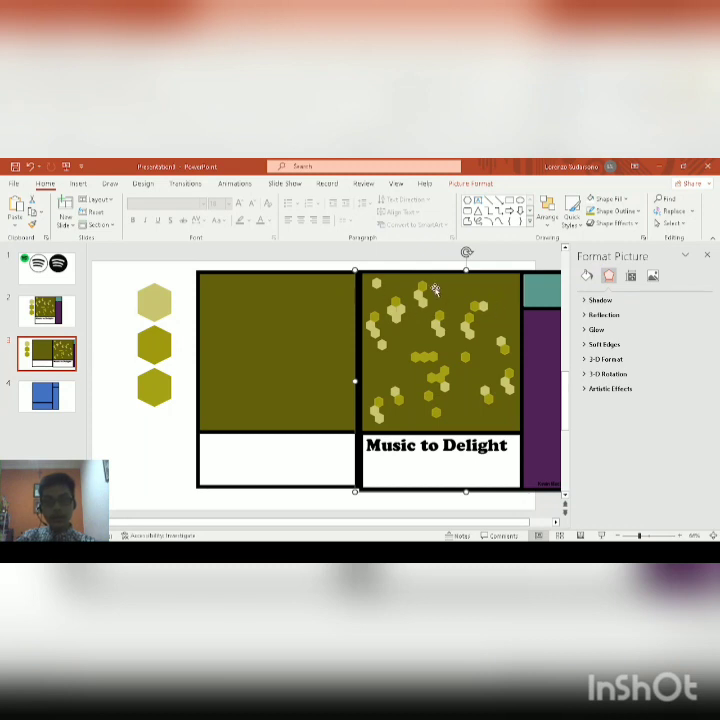
- Shrink the large pale hexagon to match the size of the cover picture's upper-left hexagon
left_click(152, 298)
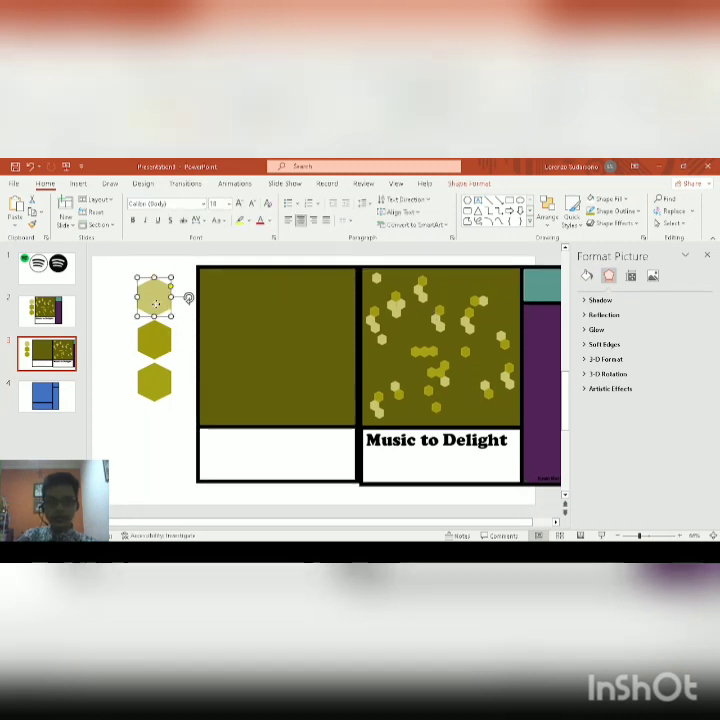
scroll(233, 326, "up", 1)
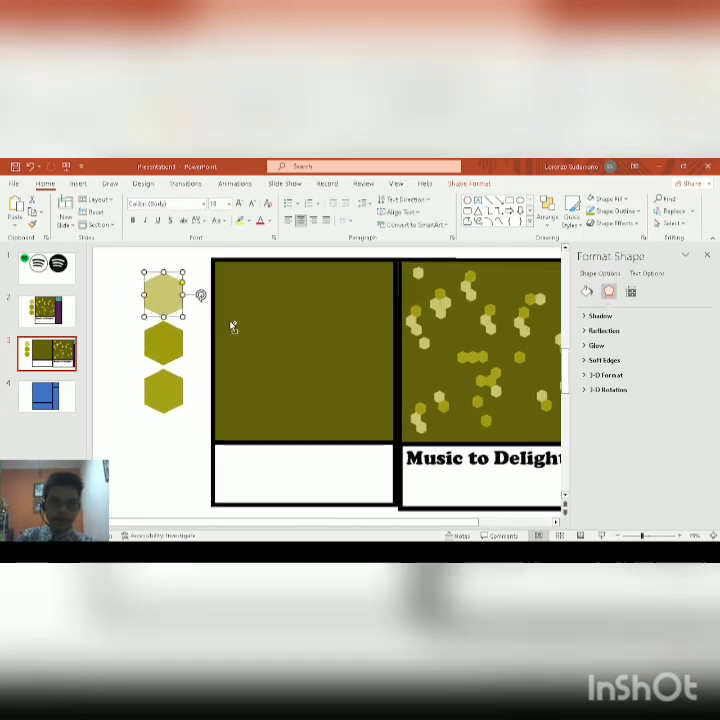
left_click_drag(183, 271, 148, 288)
key("ctrl+z")
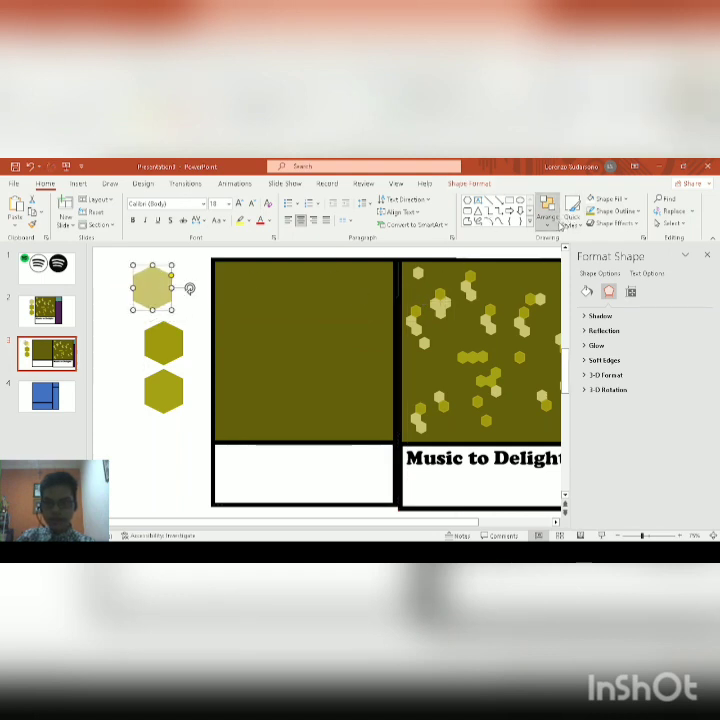
left_click_drag(162, 294, 433, 288)
scroll(433, 288, "up", 5, "ctrl")
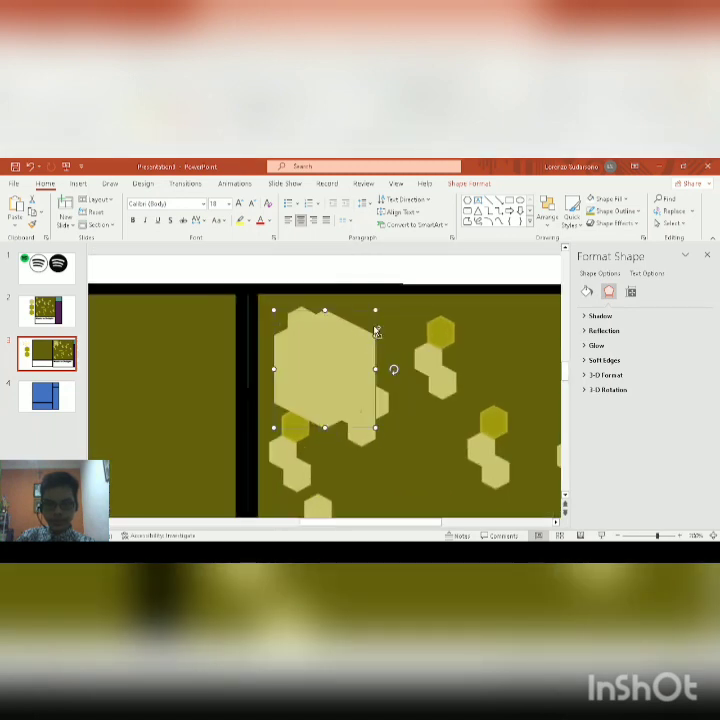
left_click_drag(375, 427, 310, 331)
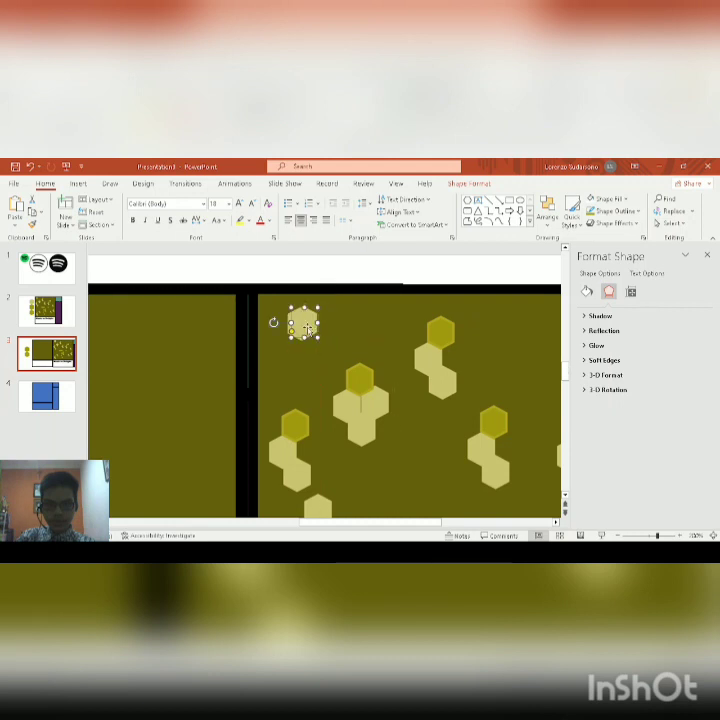
key("Escape")
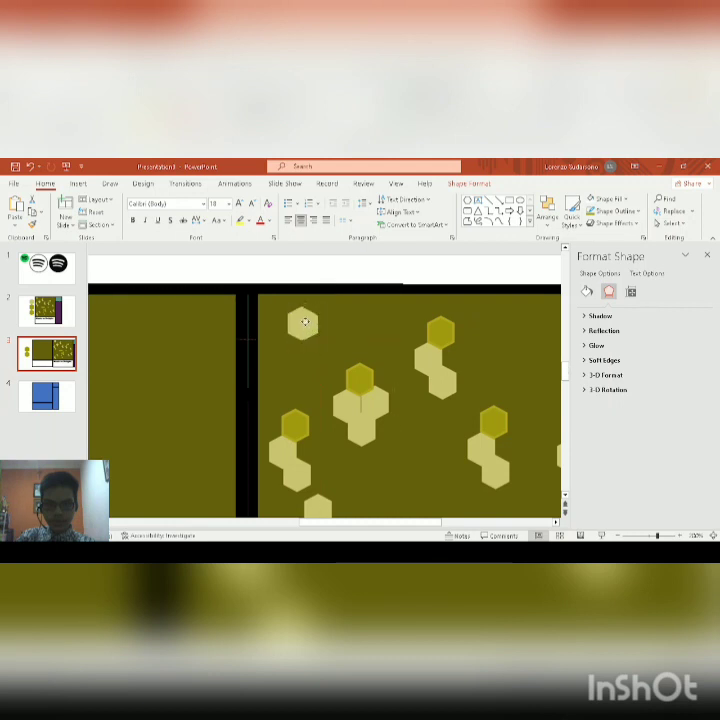
left_click(304, 323)
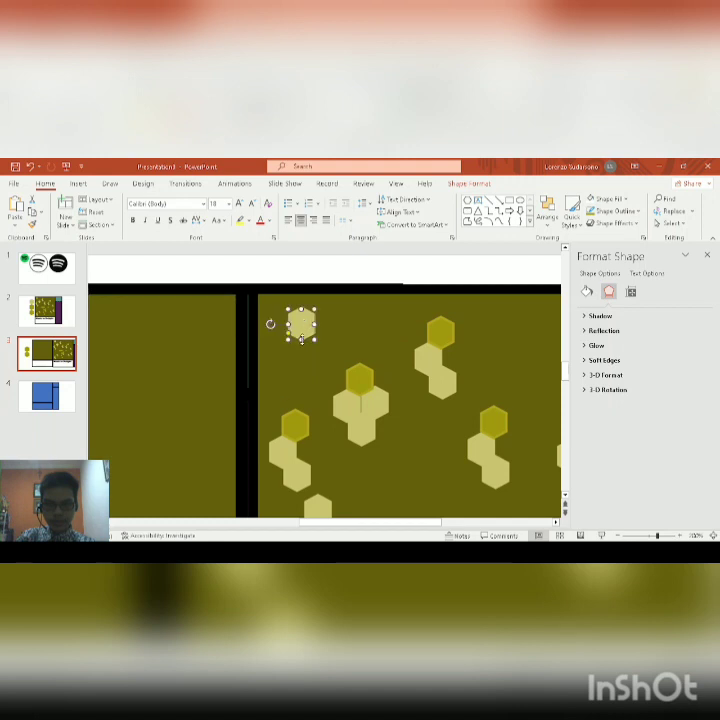
- Move the small pale hexagon to the olive square's upper-left corner, enlarge it slightly and add a touching duplicate diagonally below it
scroll(301, 340, "down", 5)
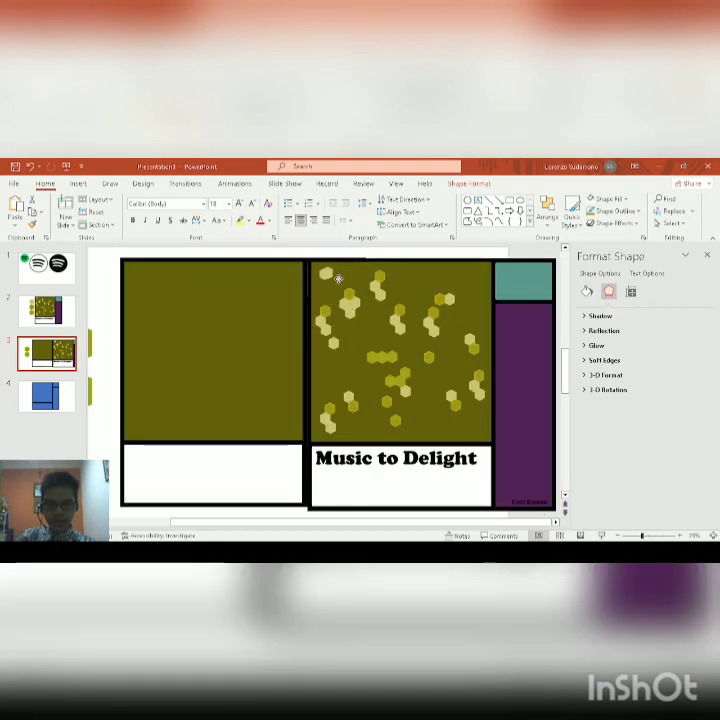
left_click_drag(338, 279, 167, 273)
scroll(167, 275, "up", 4)
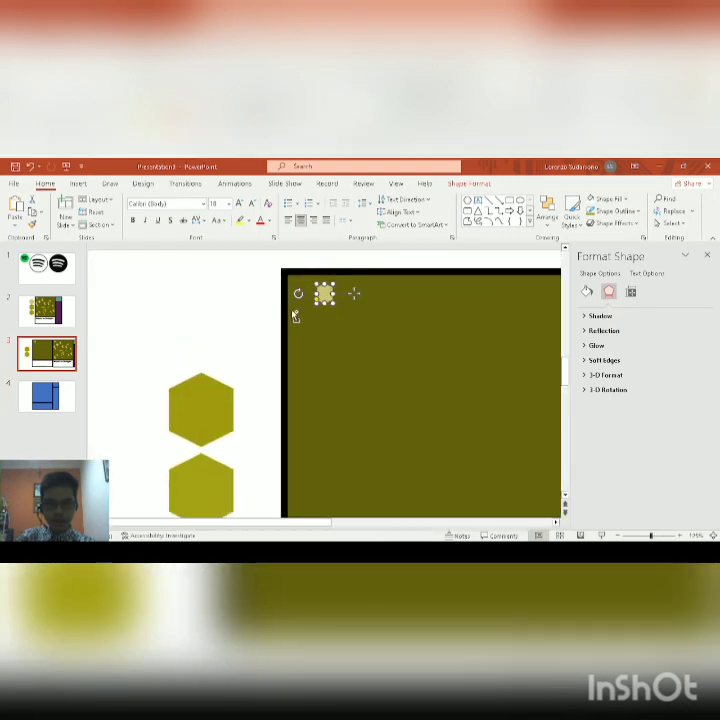
left_click(335, 303)
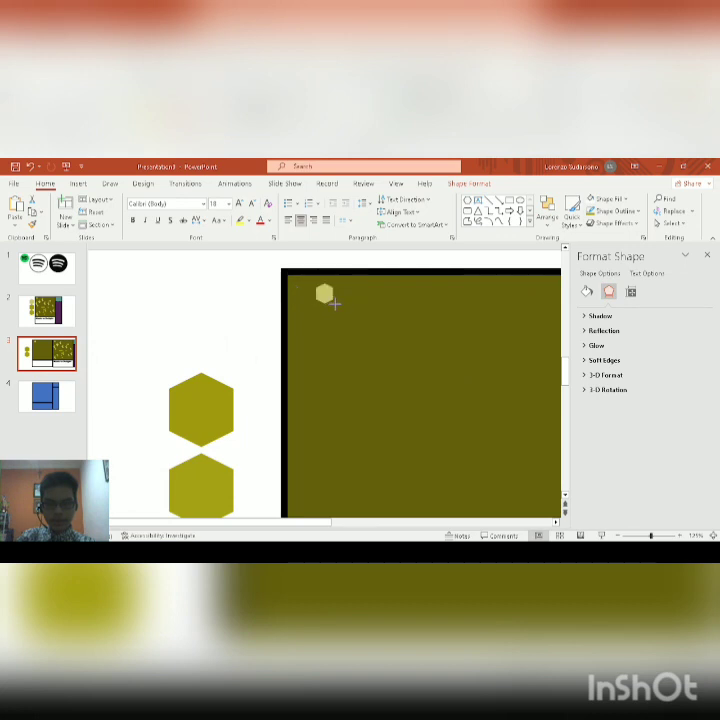
mouse_move(335, 303)
left_mouse_down()
mouse_move(331, 321)
mouse_move(332, 313)
mouse_move(343, 333)
mouse_move(336, 328)
left_mouse_up()
key("ctrl+d")
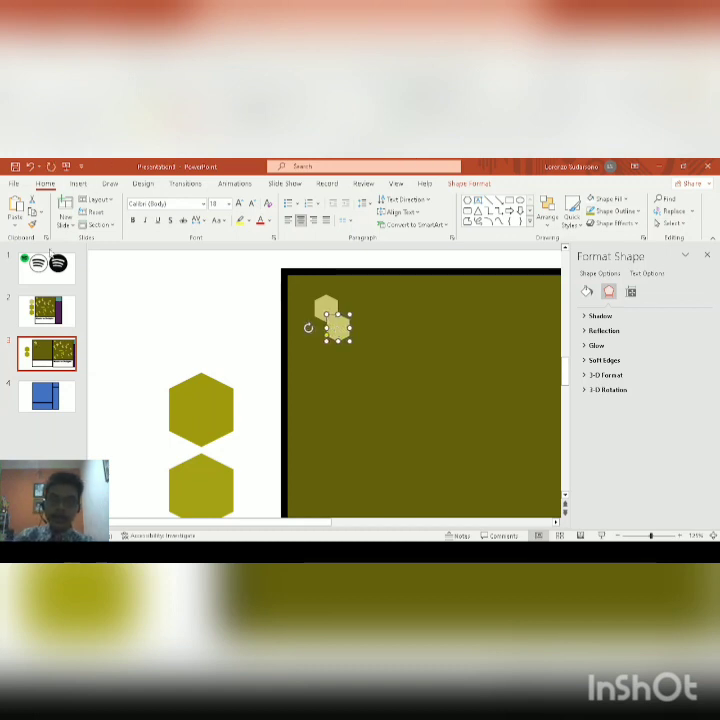
- Move the two large olive-yellow hexagons up and closer to the layout's olive square
left_click_drag(185, 431, 219, 374)
left_click(214, 477)
left_click_drag(214, 477, 238, 443)
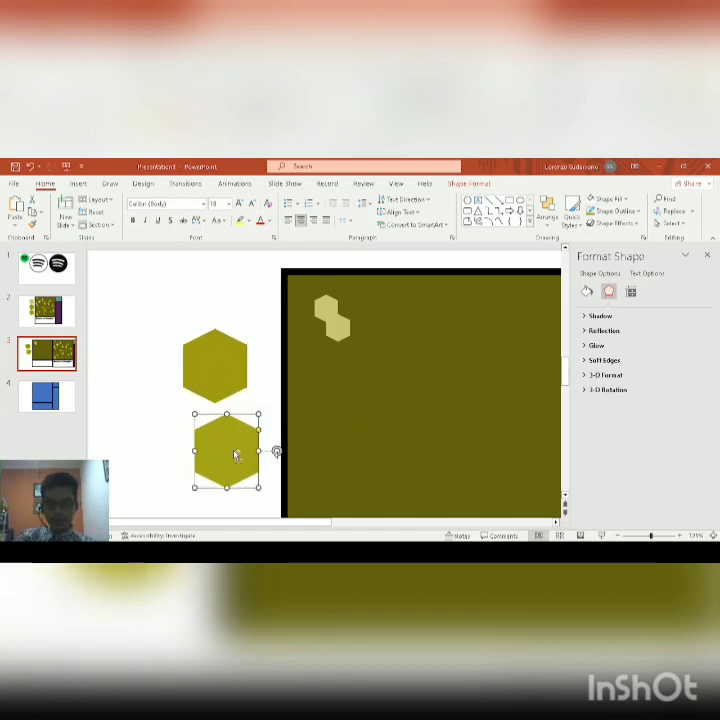
- Place copies of a pale and an olive-yellow hexagon touching each other near the upper middle of the olive square
scroll(236, 455, "down", 5)
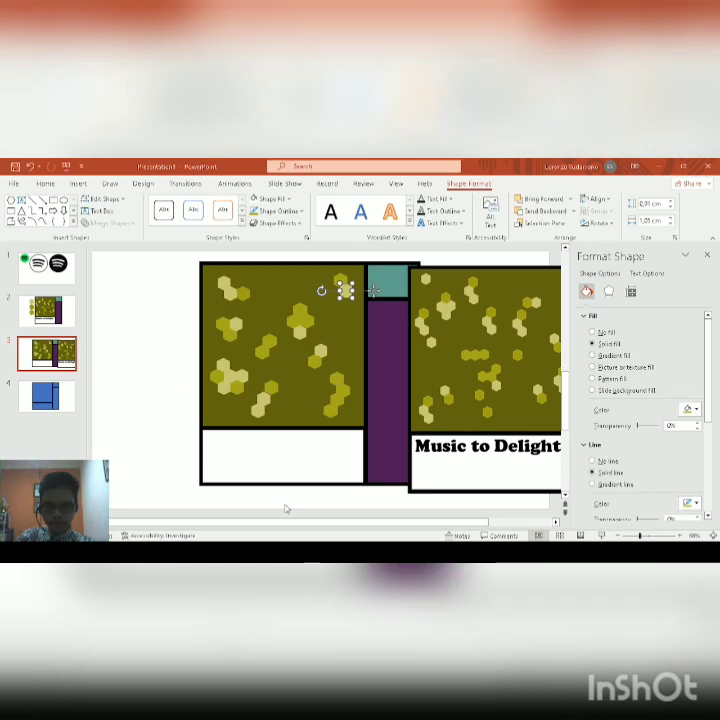
left_click(323, 351)
left_click_drag(325, 355, 277, 280)
left_click(299, 310)
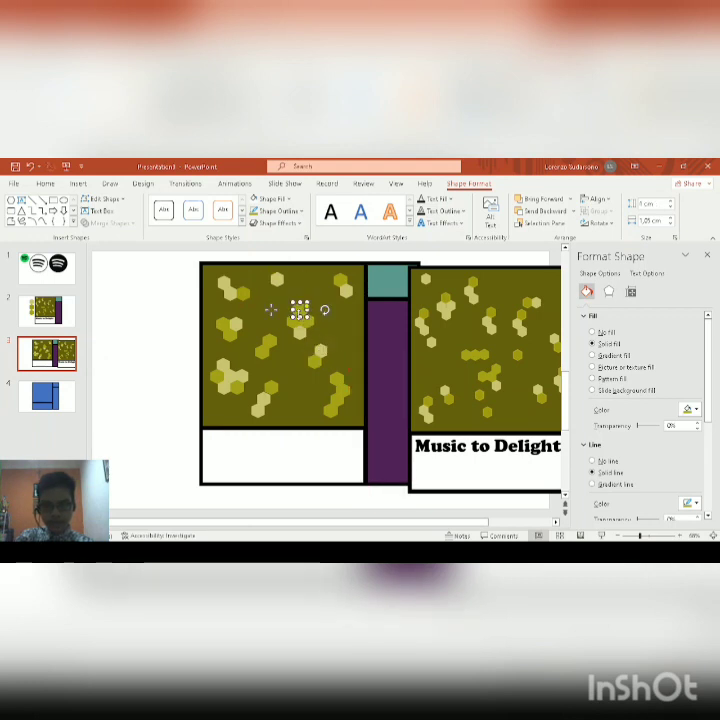
key("ctrl+d")
left_click_drag(305, 317, 272, 290)
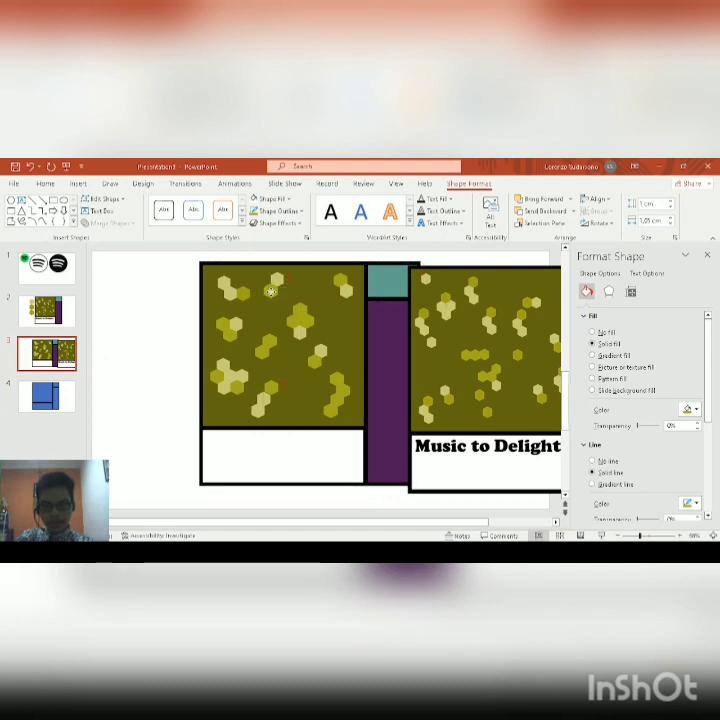
left_click(160, 342)
left_click(270, 290)
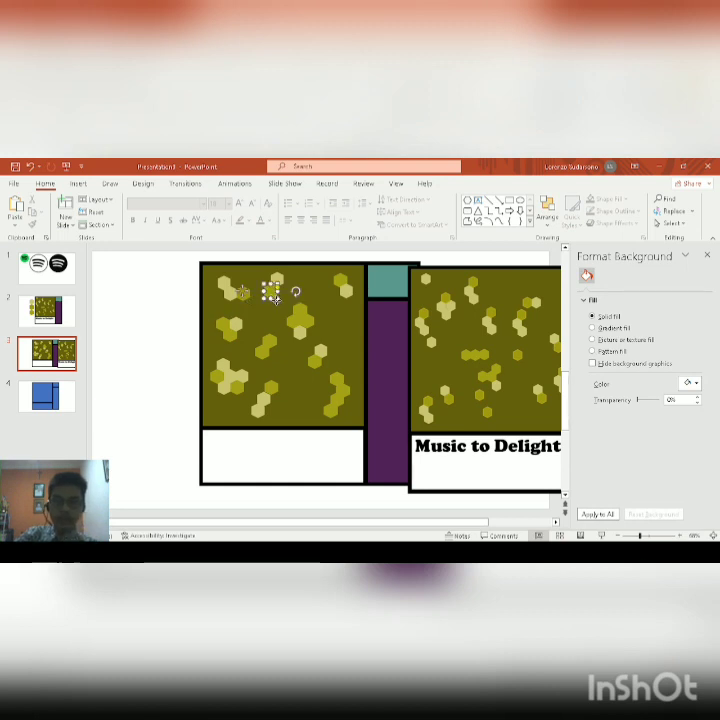
left_click(170, 333)
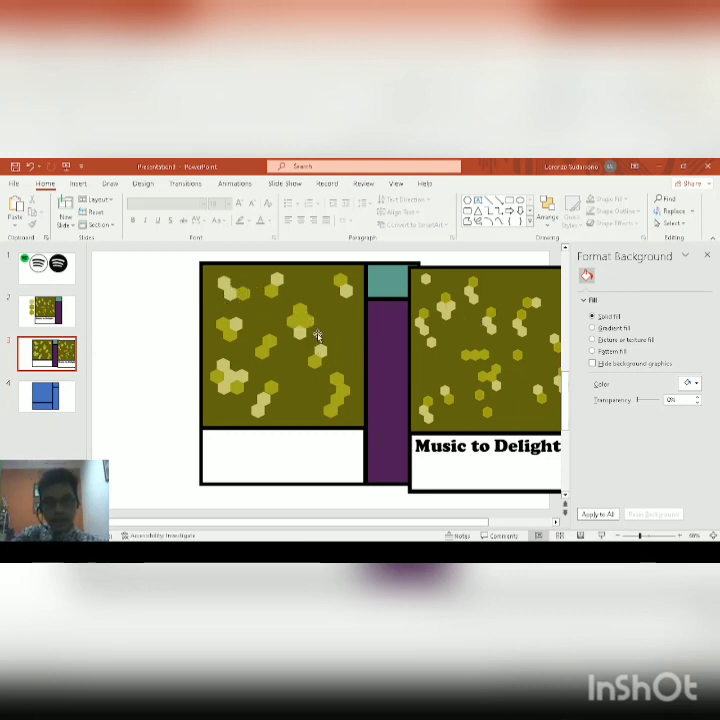
- Reposition the cover picture closer to the layout so its title area sits beside the empty white rectangle
left_click(462, 353)
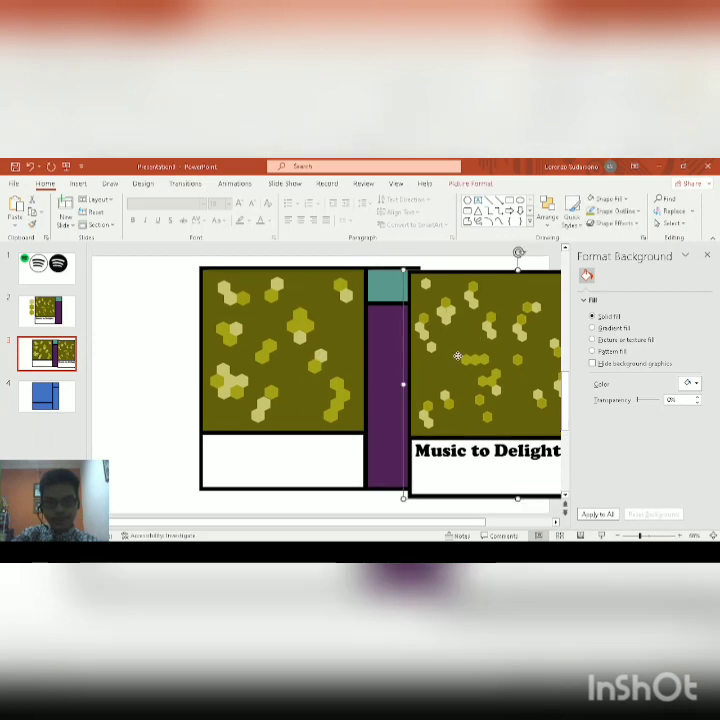
left_click_drag(454, 353, 418, 350)
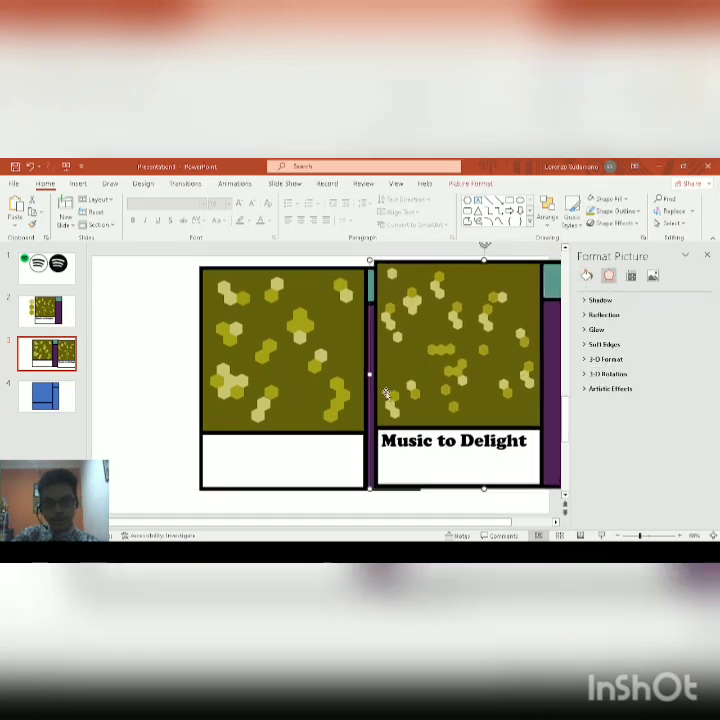
left_click_drag(492, 425, 393, 427)
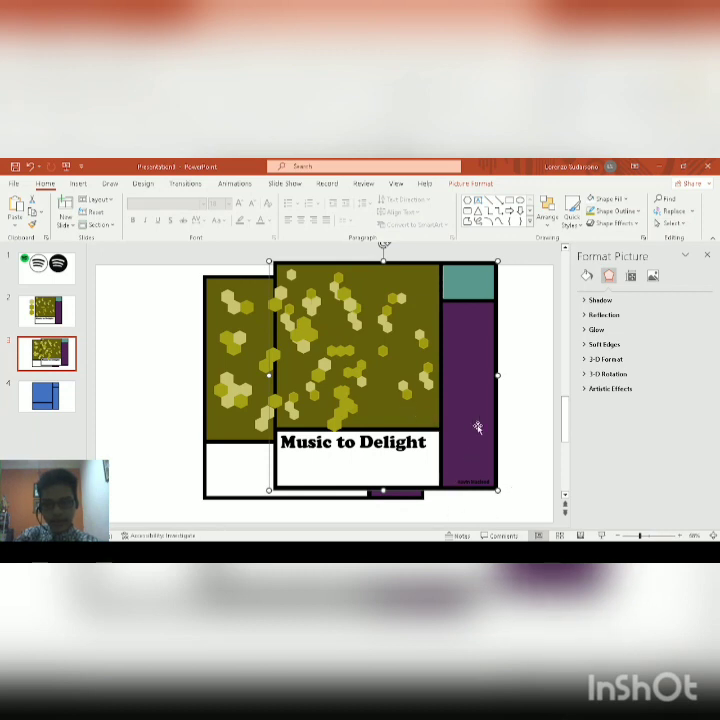
left_click_drag(338, 399, 438, 403)
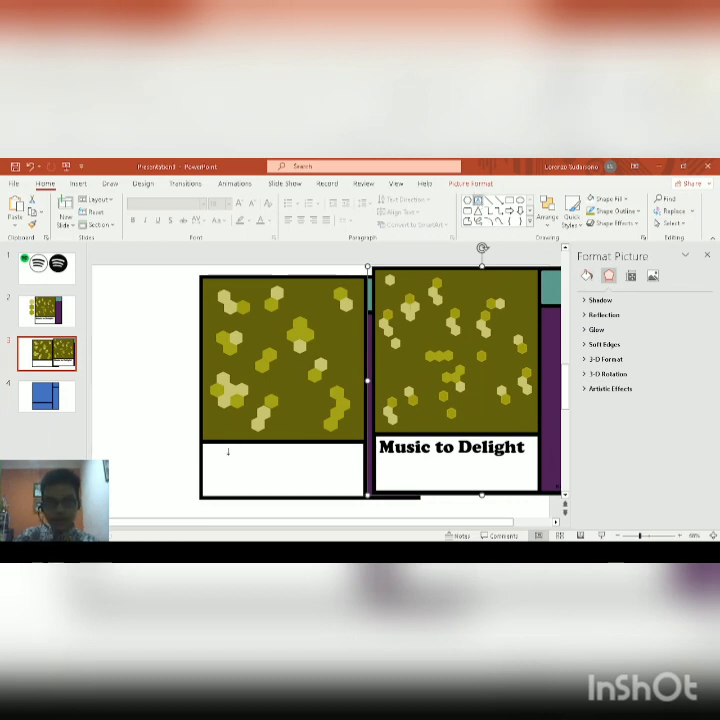
- Add a text box beside the layout reading "Music to Delight" in the Cooper Black font
left_click(281, 460)
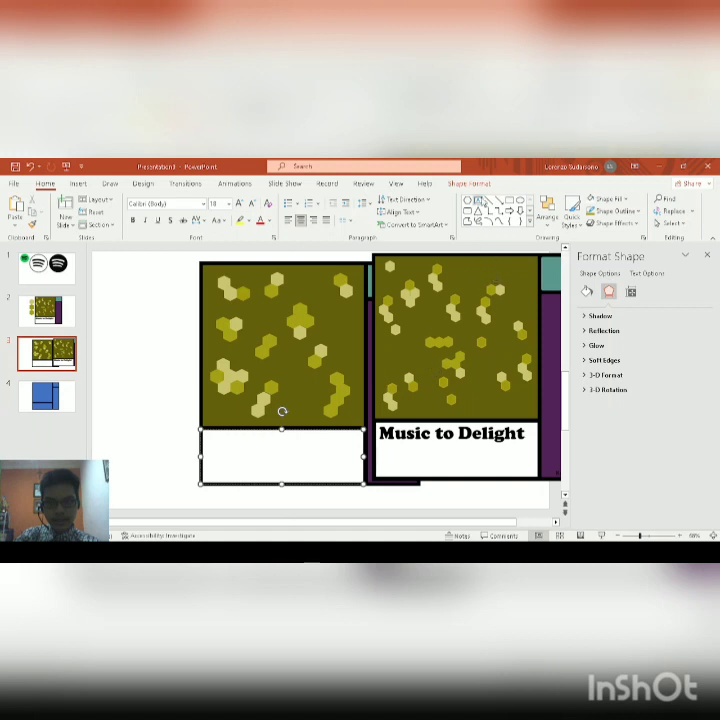
left_click(478, 200)
left_click(146, 406)
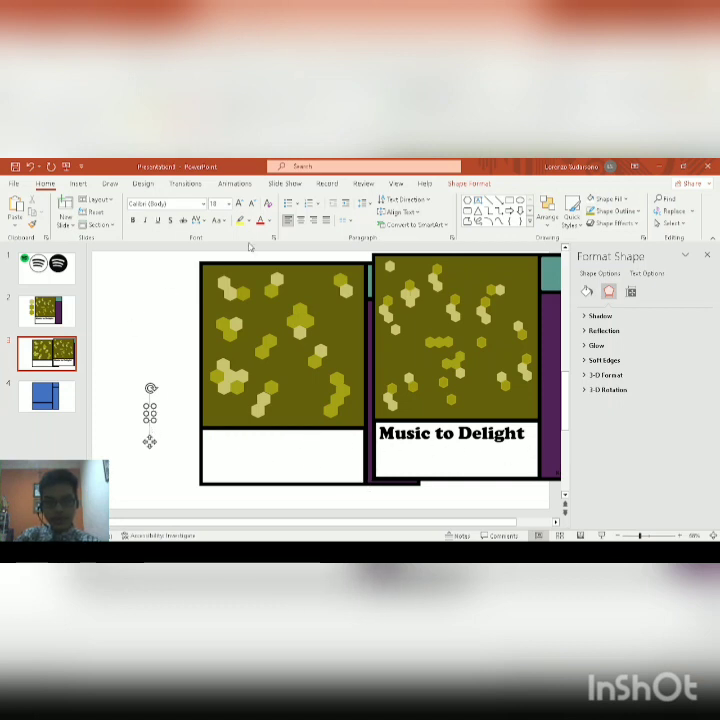
left_click(190, 204)
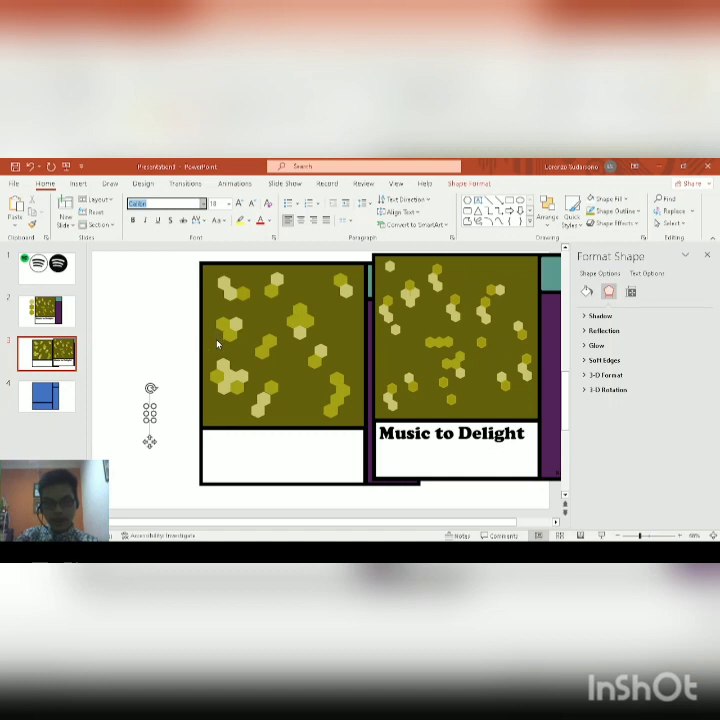
left_click(146, 368)
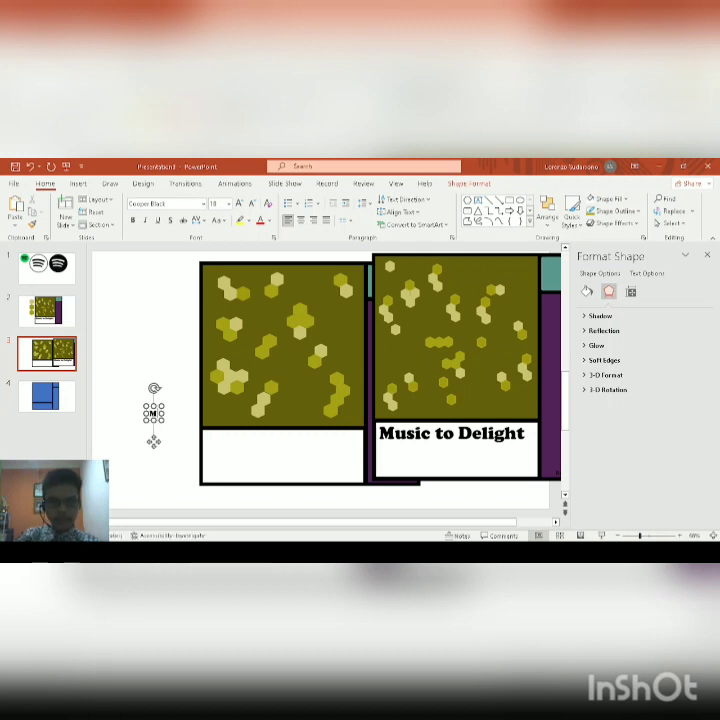
type("Music to")
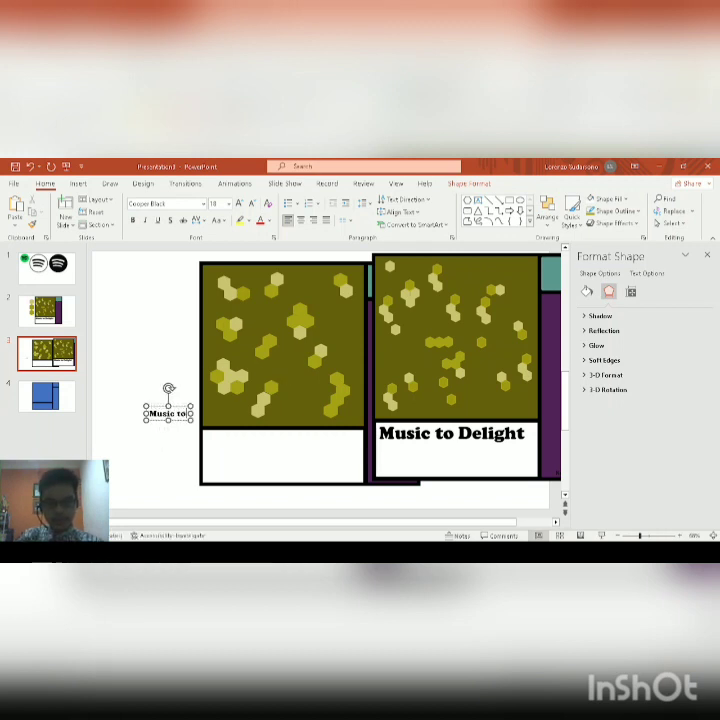
type(" Delight")
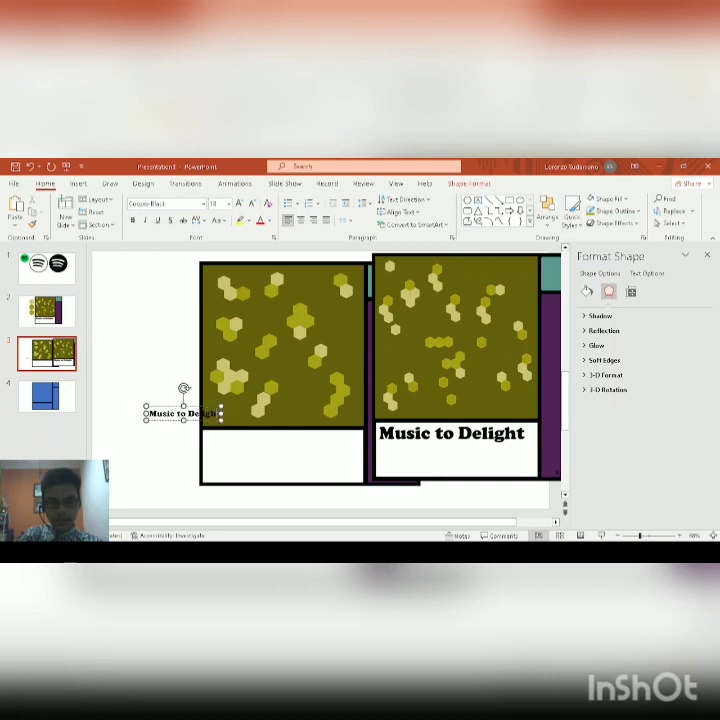
- Enlarge the "Music to Delight" text to 40 pt and move it over the cover picture's title to compare sizes
key("ctrl+a")
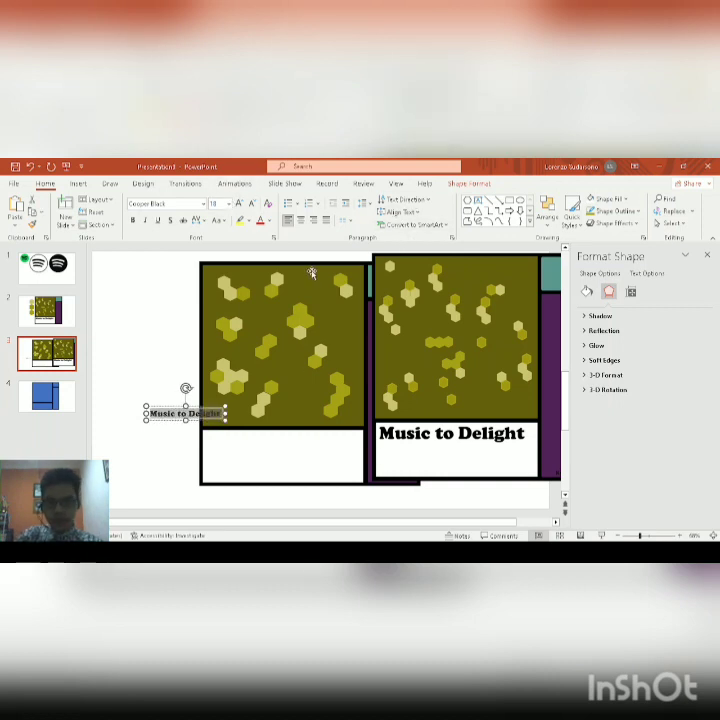
key("ctrl+shift+period")
key("ctrl+shift+period")
key("ctrl+shift+period")
key("ctrl+shift+period")
key("ctrl+shift+period")
key("ctrl+shift+period")
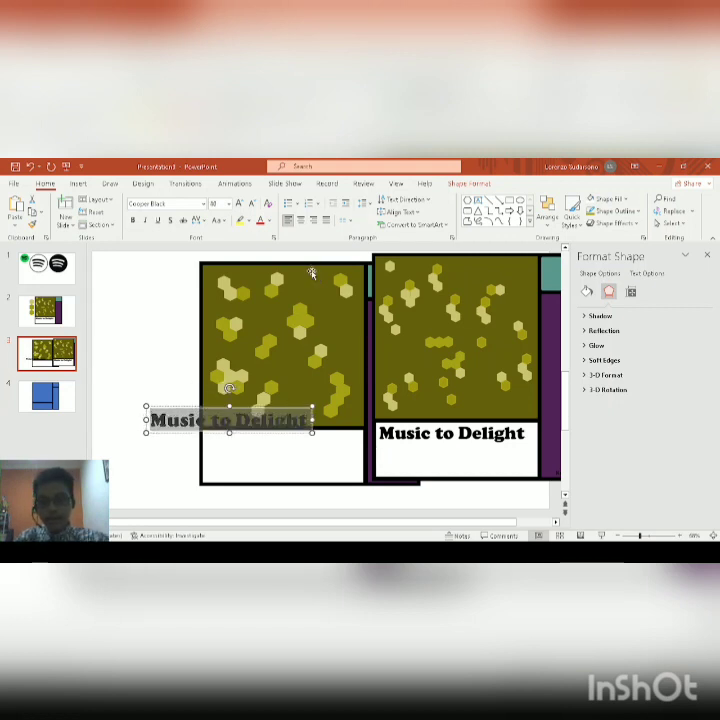
left_click(267, 433)
left_click_drag(267, 433, 497, 456)
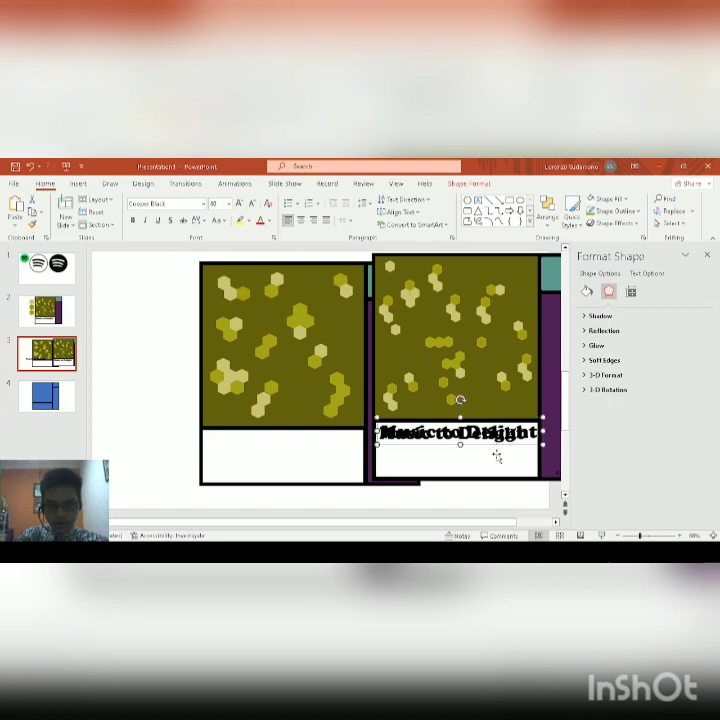
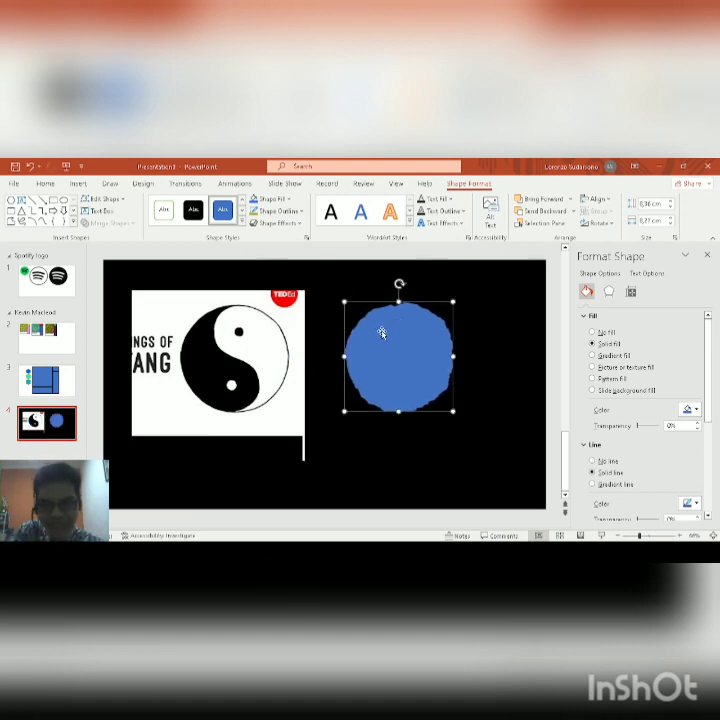
- Try to fit the blue circle over the yin-yang symbol in the picture on slide 4
left_click_drag(349, 342, 182, 342)
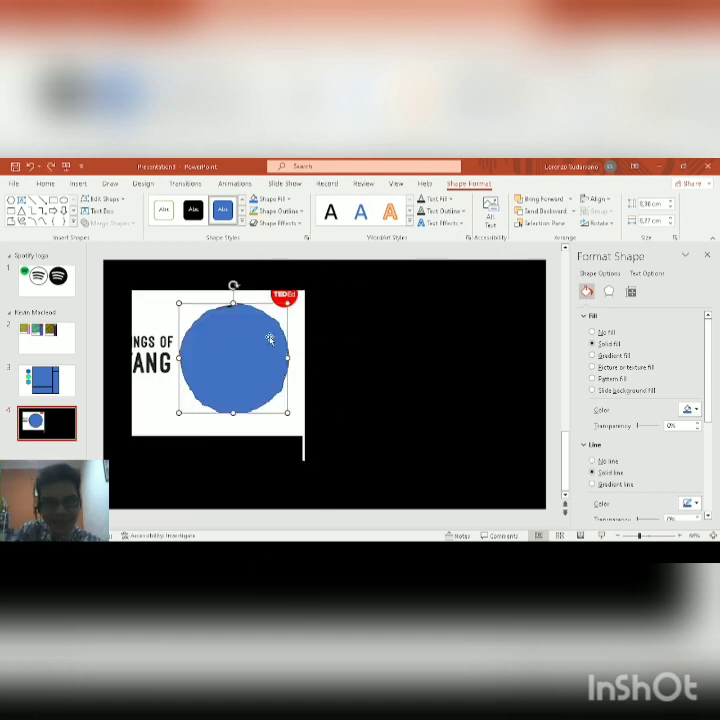
mouse_move(243, 342)
left_mouse_down()
mouse_move(427, 341)
mouse_move(431, 348)
mouse_move(249, 363)
mouse_move(246, 357)
left_mouse_up()
key("ctrl+z")
key("ctrl+z")
key("ctrl+z")
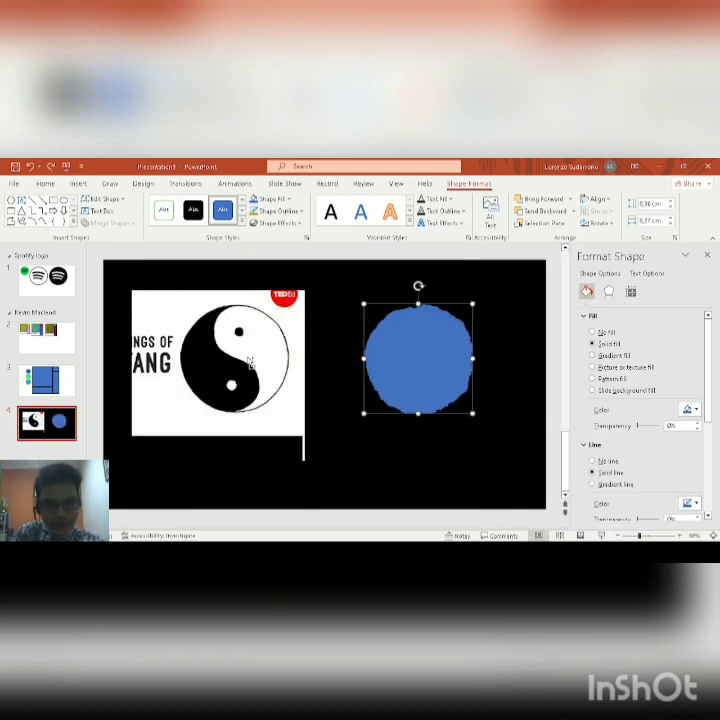
- Duplicate the blue circle and arrange the two circles one below the other, clear of the yin-yang picture
left_click_drag(254, 360, 437, 349)
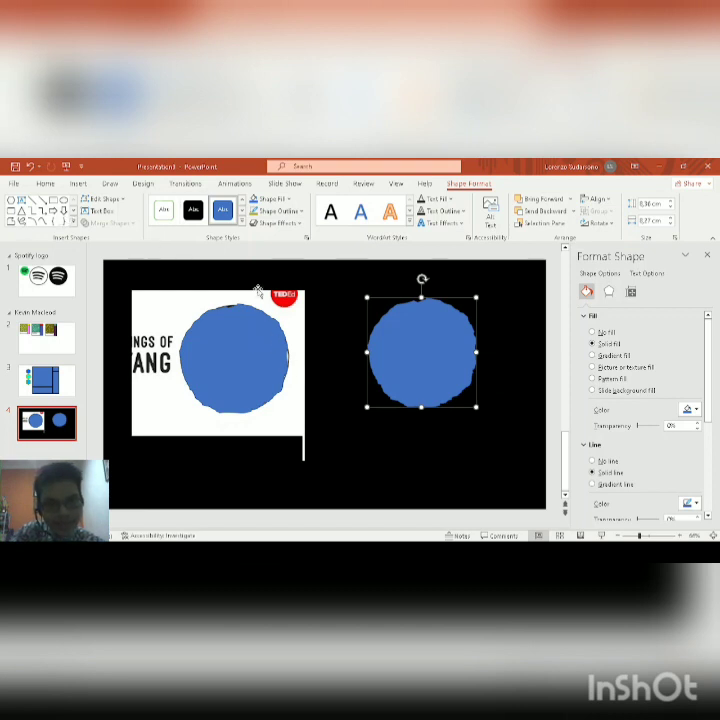
left_click_drag(241, 341, 447, 439)
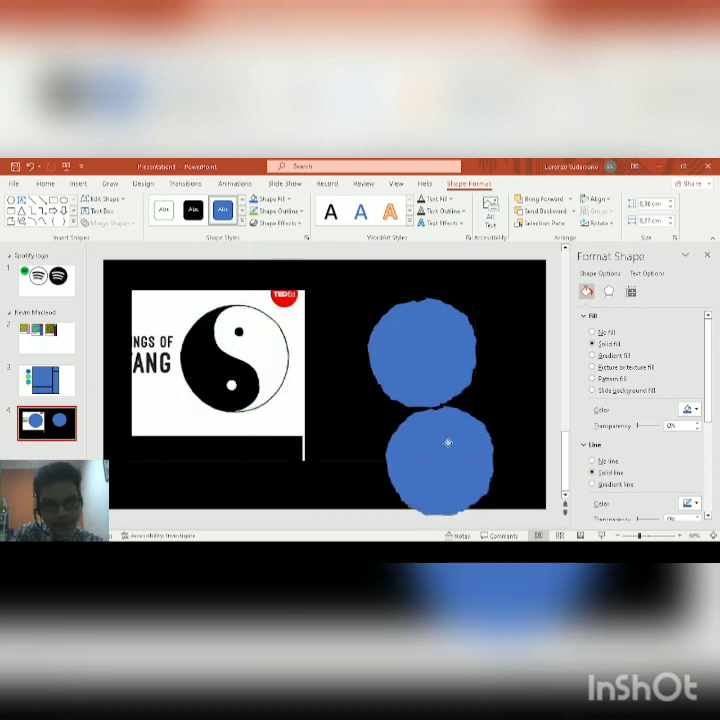
- Delete the lower of the two blue circles on slide 4
key("Delete")
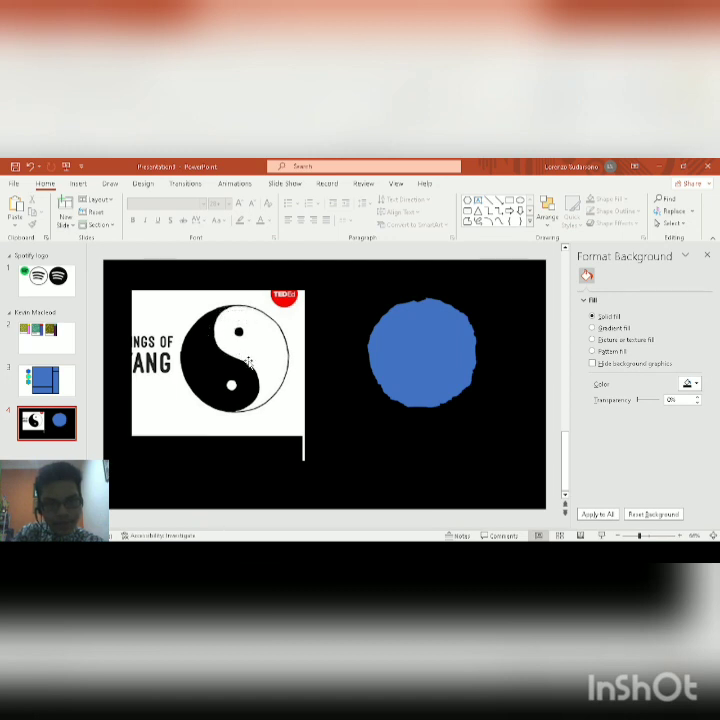
- Try tracing the picture's black yin-yang half with a freehand shape and placing it on the blue circle, then undo the attempt
left_click(477, 221)
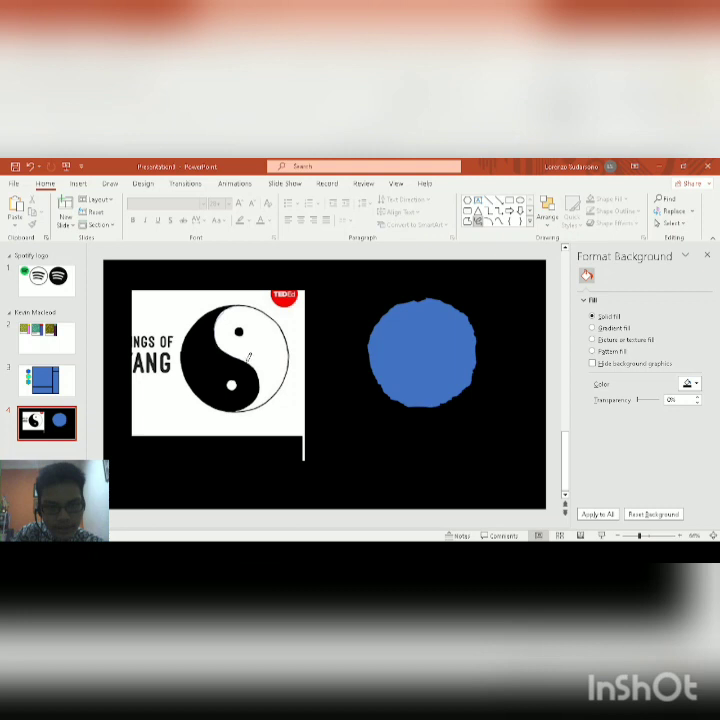
left_click(224, 305)
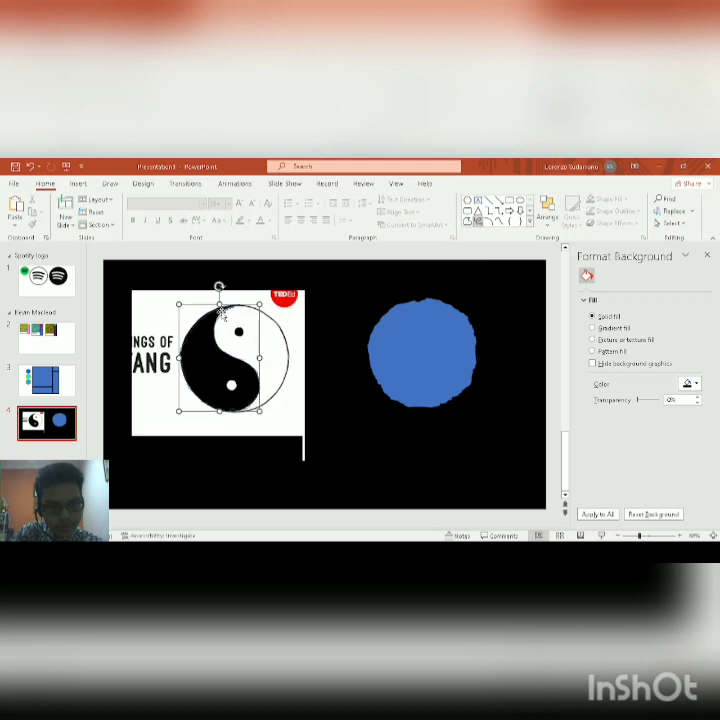
left_click_drag(214, 323, 407, 321)
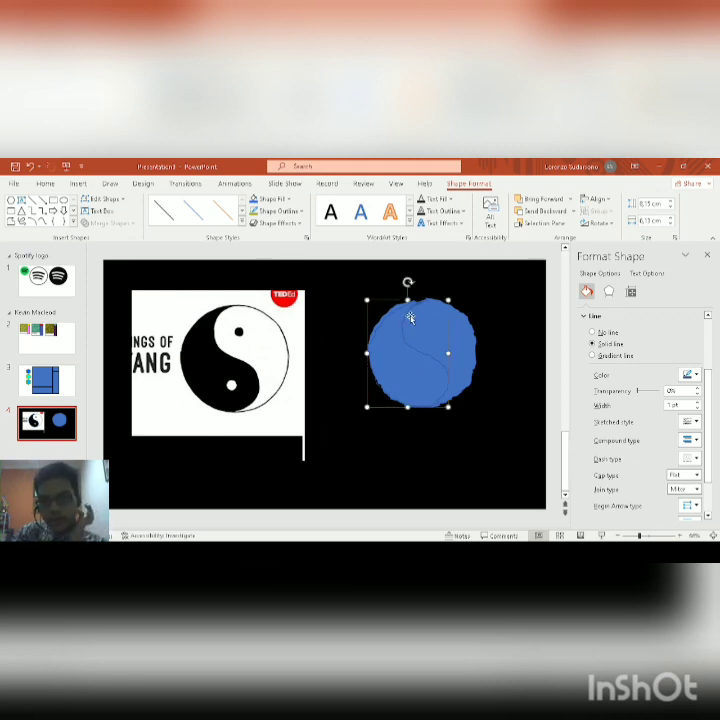
left_click_drag(402, 341, 395, 411)
key("ctrl+z")
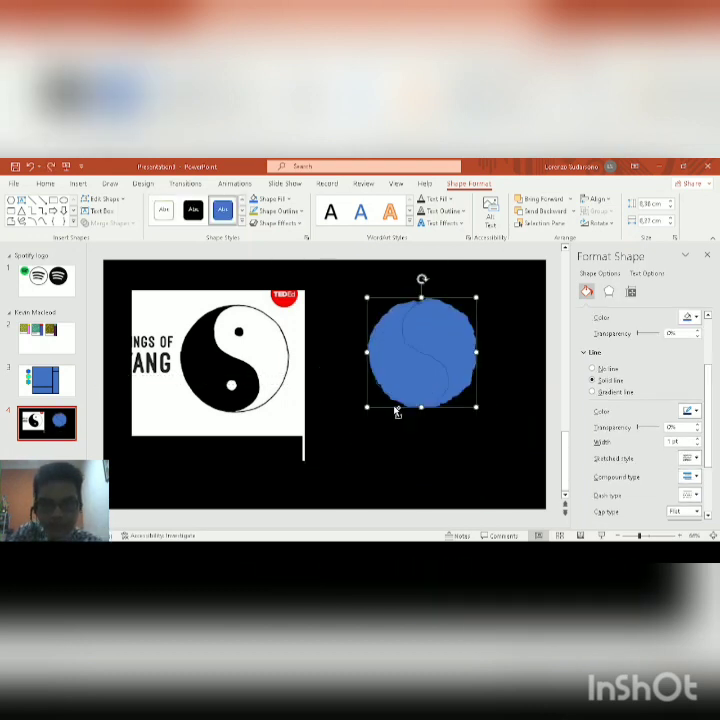
key("ctrl+z")
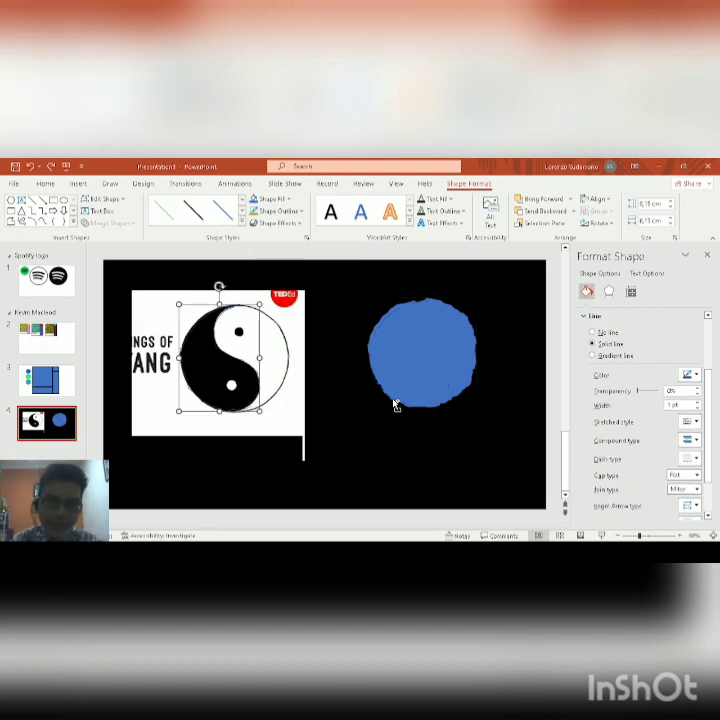
key("ctrl+z")
left_click(394, 404)
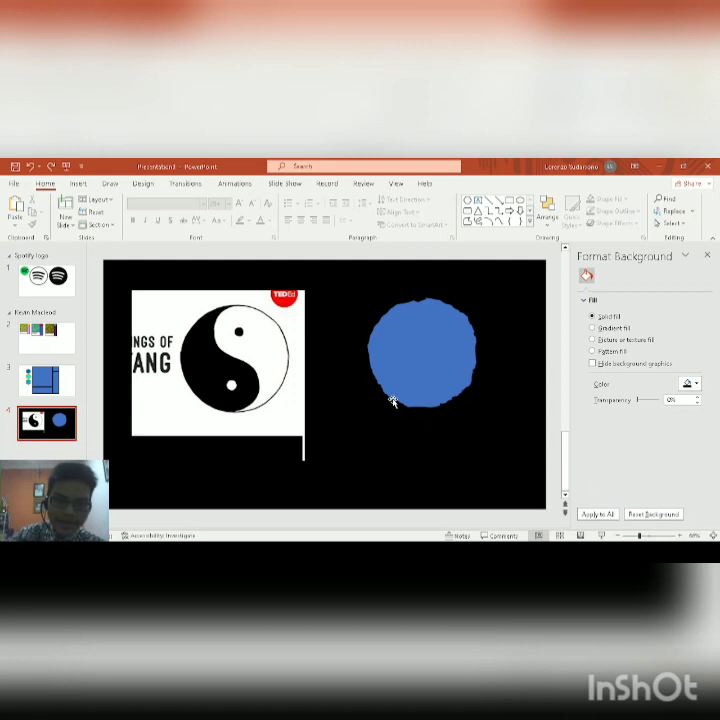
- Trace the picture's black yin-yang half with a freehand shape, place it on the blue circle and fill it black
left_click(478, 222)
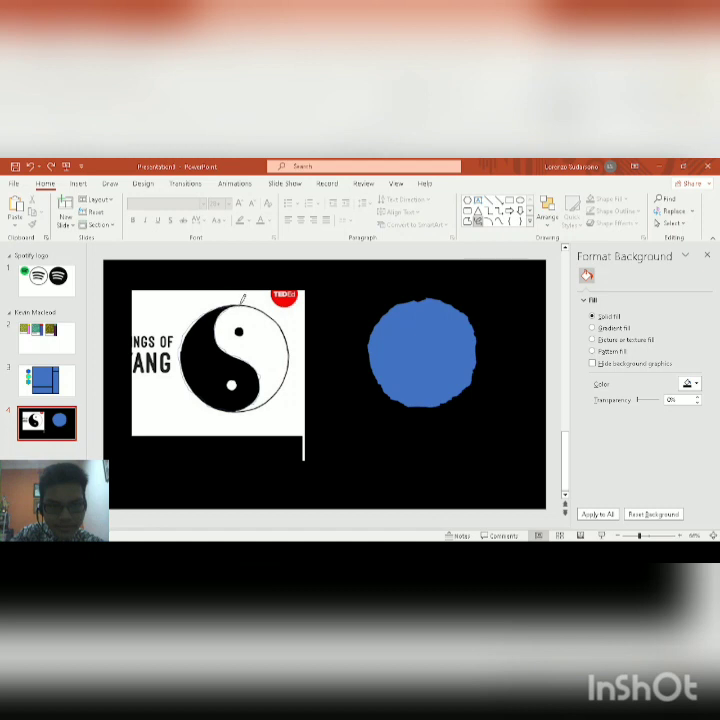
left_click(255, 335)
left_click_drag(255, 335, 406, 328)
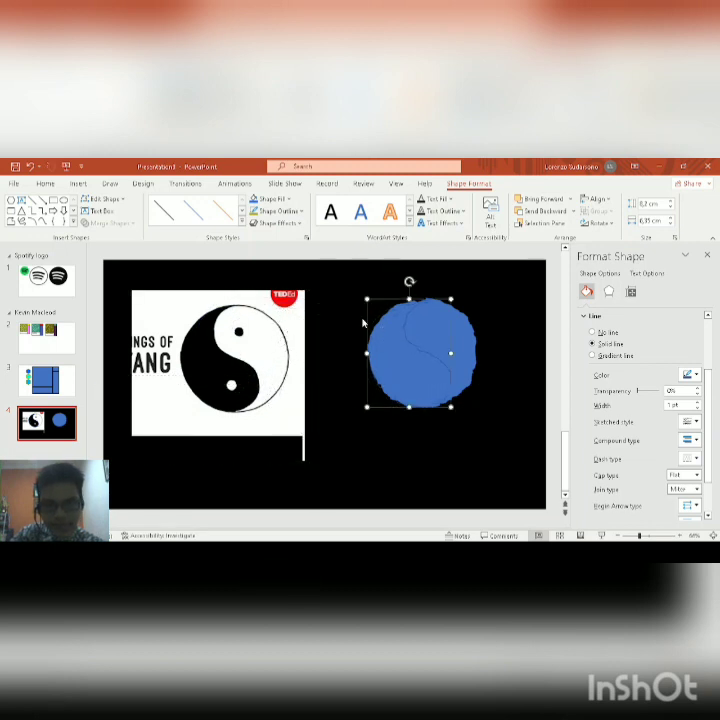
left_click(284, 200)
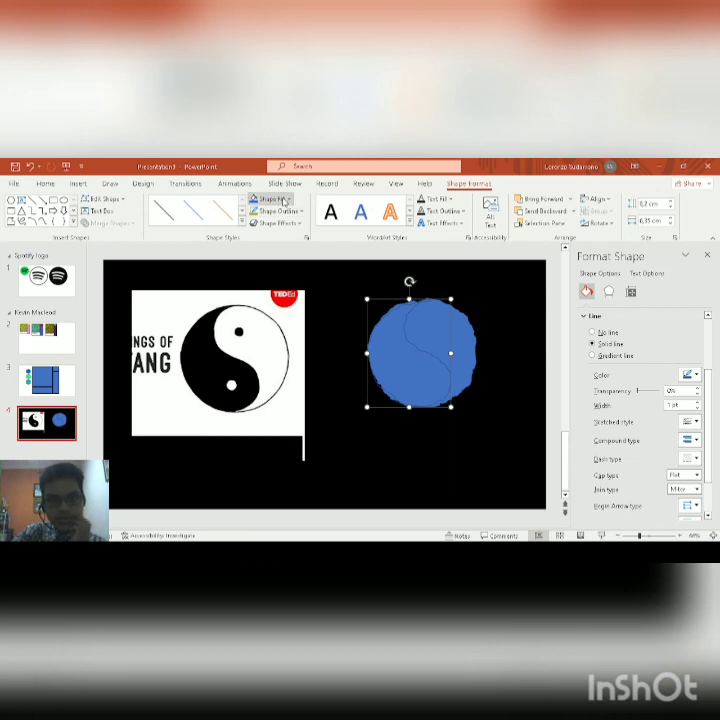
left_click(263, 226)
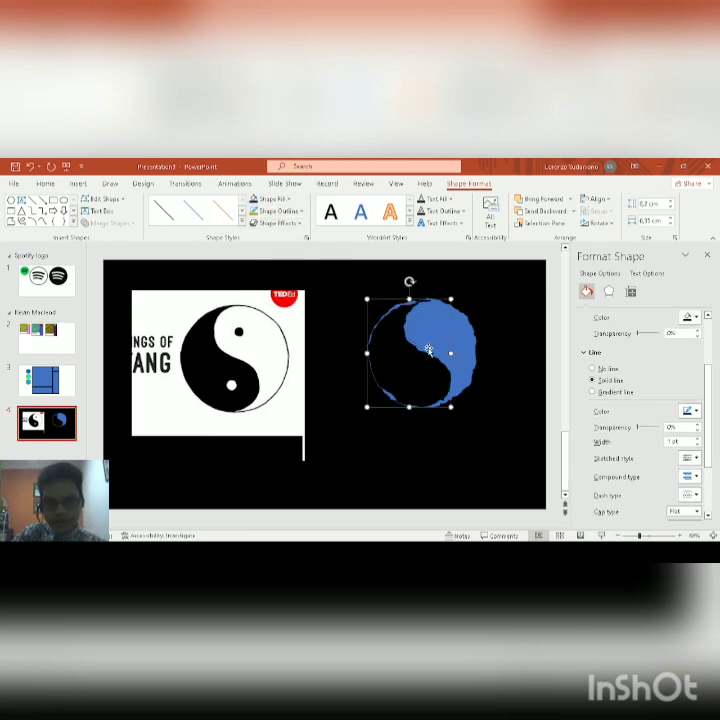
- Try tracing the picture's white yin-yang half with a freehand shape, then undo the tracing
left_click(465, 353)
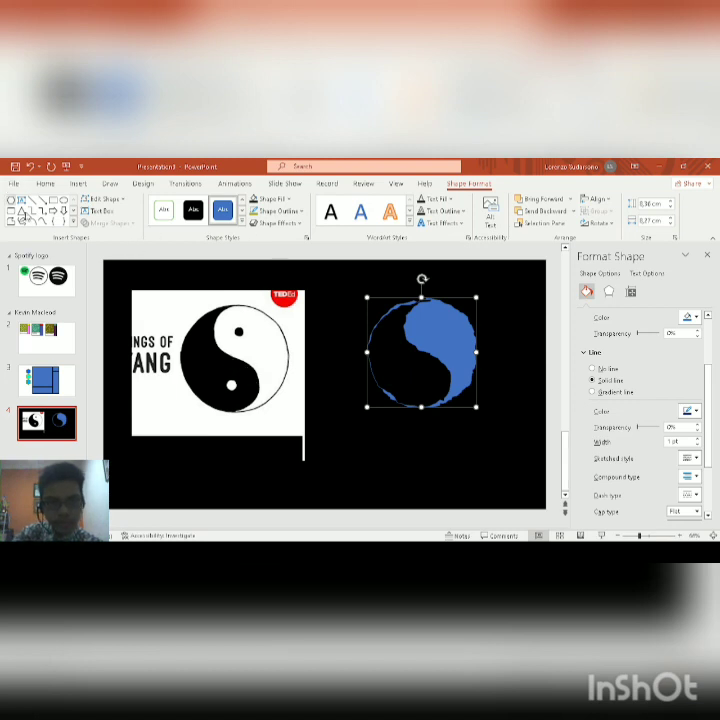
left_click(22, 222)
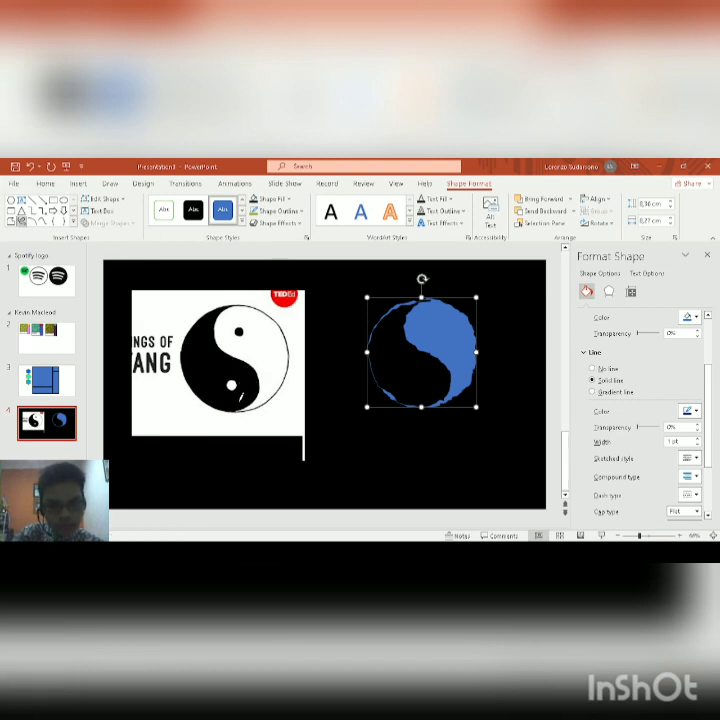
mouse_move(236, 410)
left_mouse_down()
mouse_move(257, 399)
mouse_move(261, 373)
mouse_move(226, 351)
mouse_move(218, 326)
left_mouse_up()
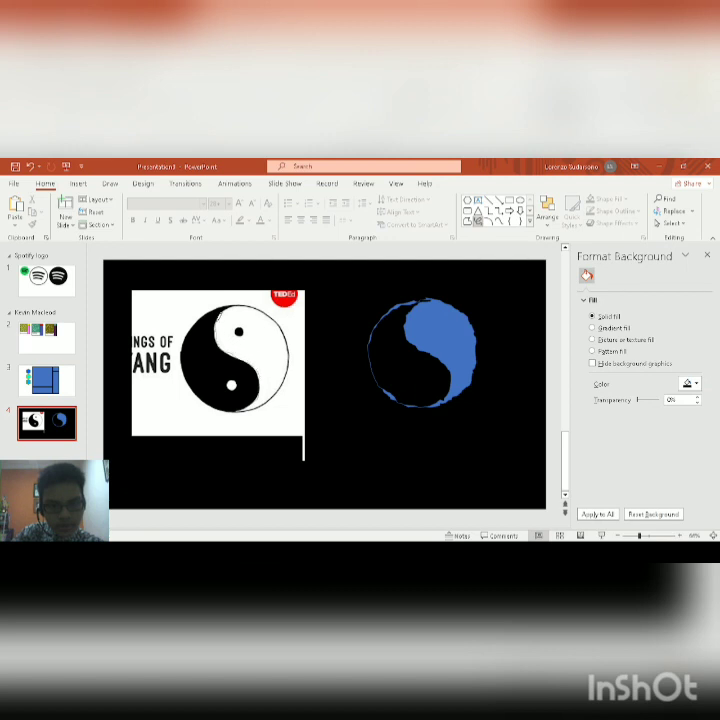
mouse_move(249, 307)
left_mouse_down()
mouse_move(270, 316)
mouse_move(287, 344)
left_mouse_up()
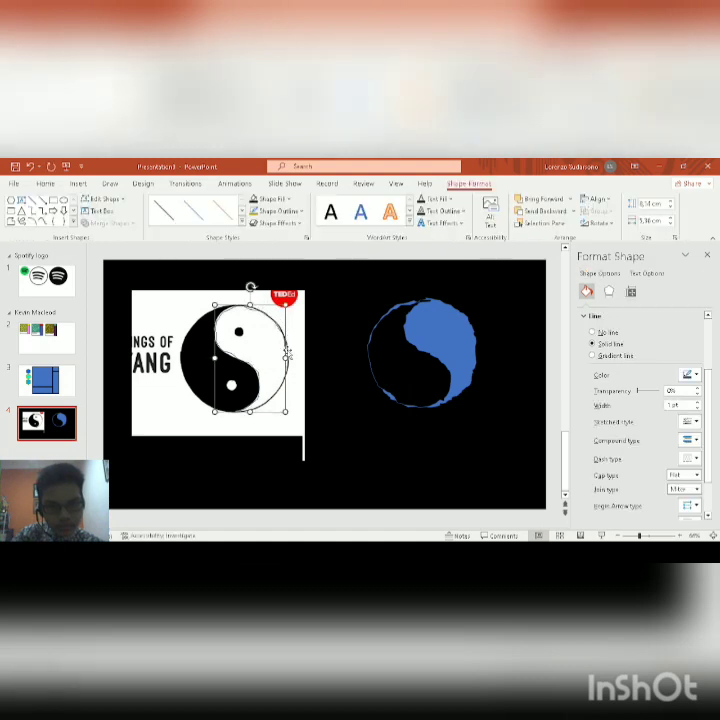
key("ctrl+z")
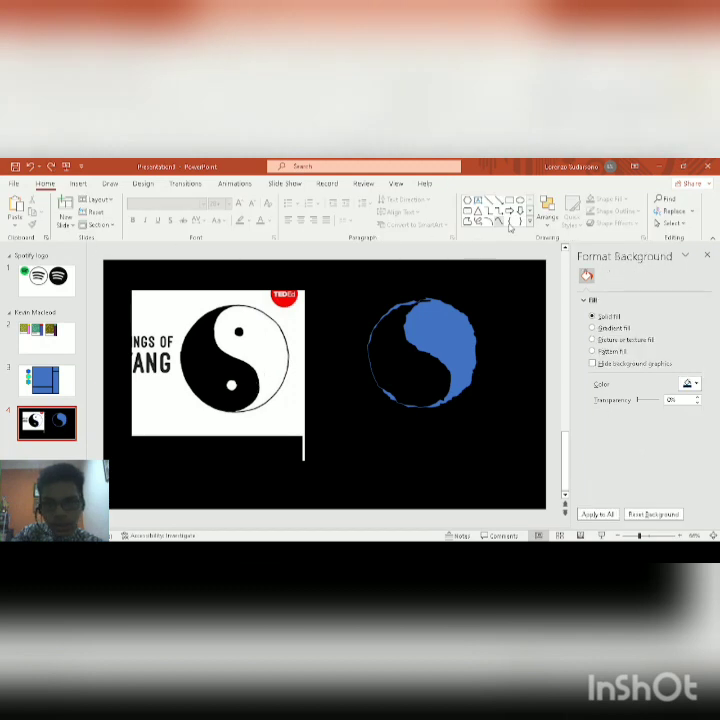
- Trace the picture's white yin-yang half with a freehand shape, fit it beside the black half on the circle and fill it white
left_click(479, 222)
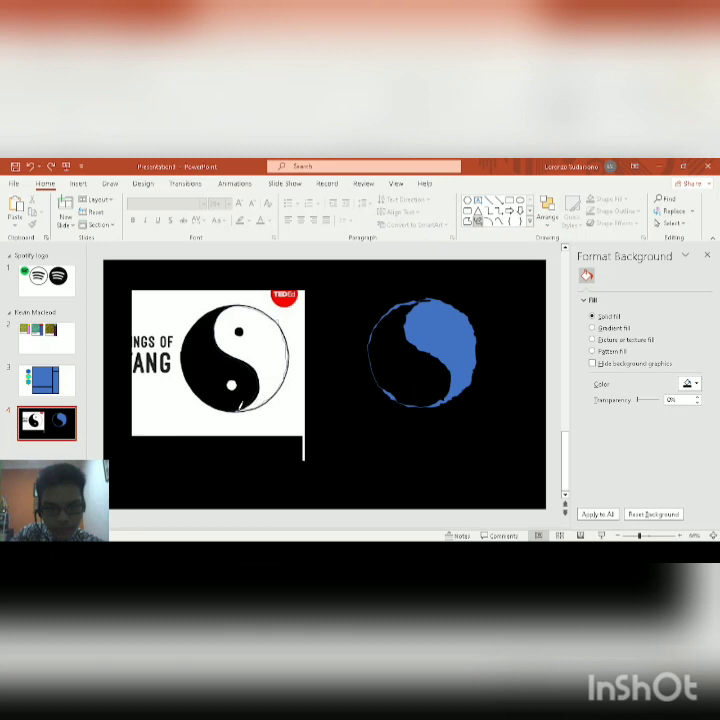
left_click_drag(240, 408, 259, 403)
left_click(294, 345)
left_click_drag(294, 345, 256, 348)
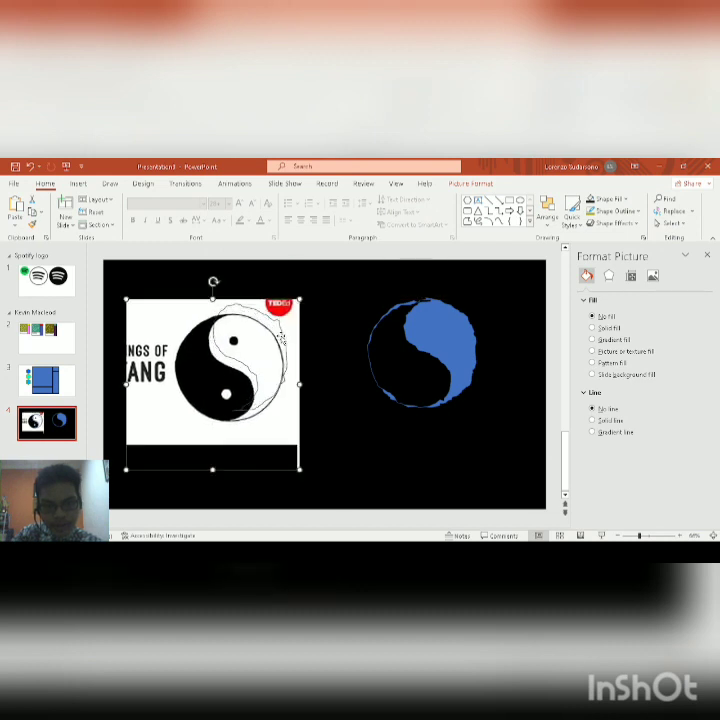
left_click(310, 337)
left_click(285, 342)
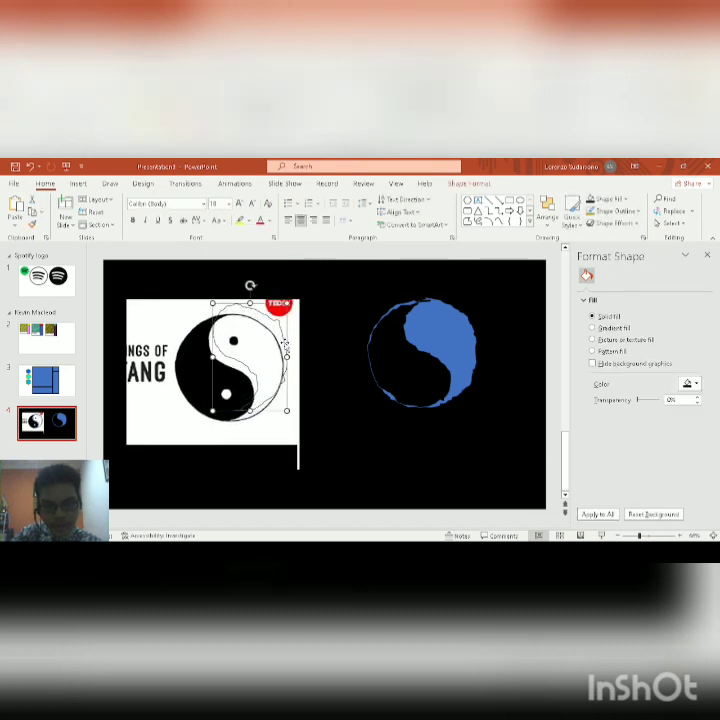
left_click_drag(287, 342, 475, 339)
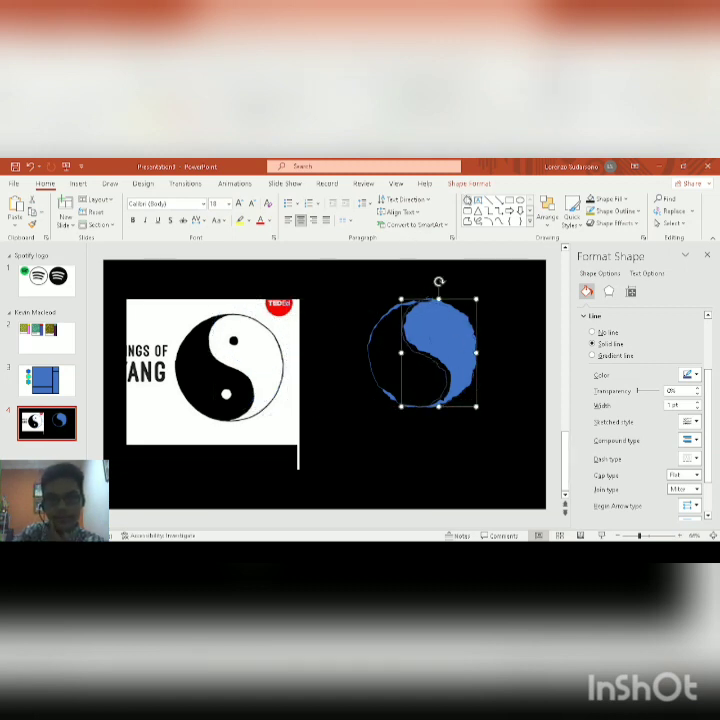
left_click(470, 183)
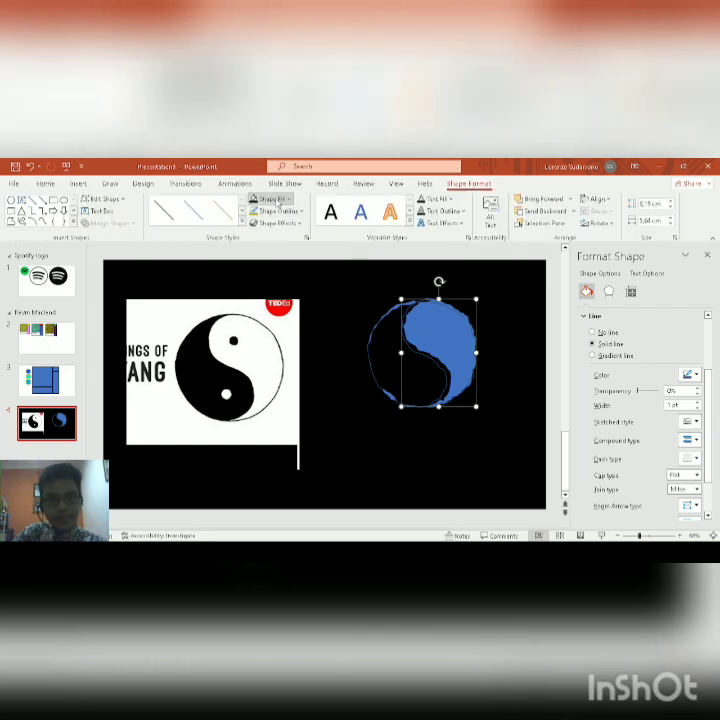
left_click(282, 203)
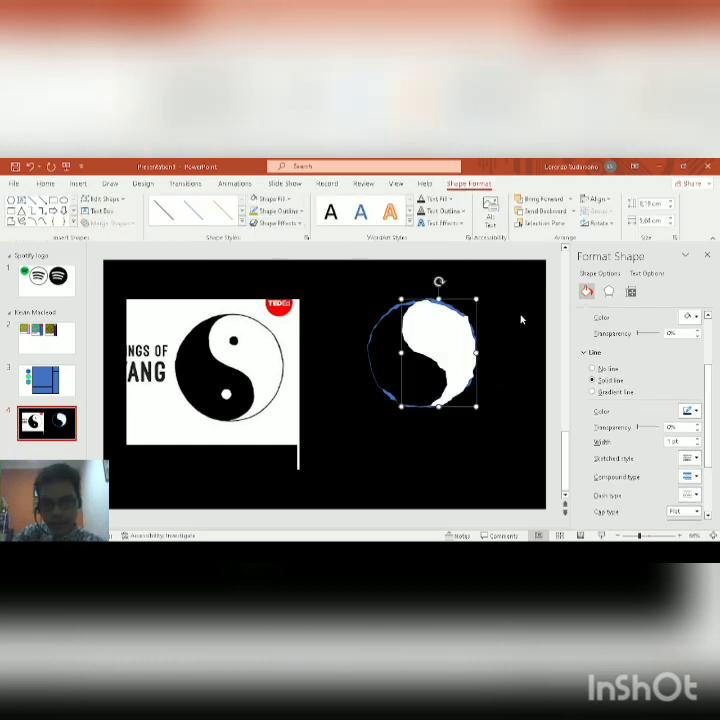
- Pull the blue circle out from behind the two traced yin-yang halves and delete it
left_click(508, 340)
left_click(448, 302)
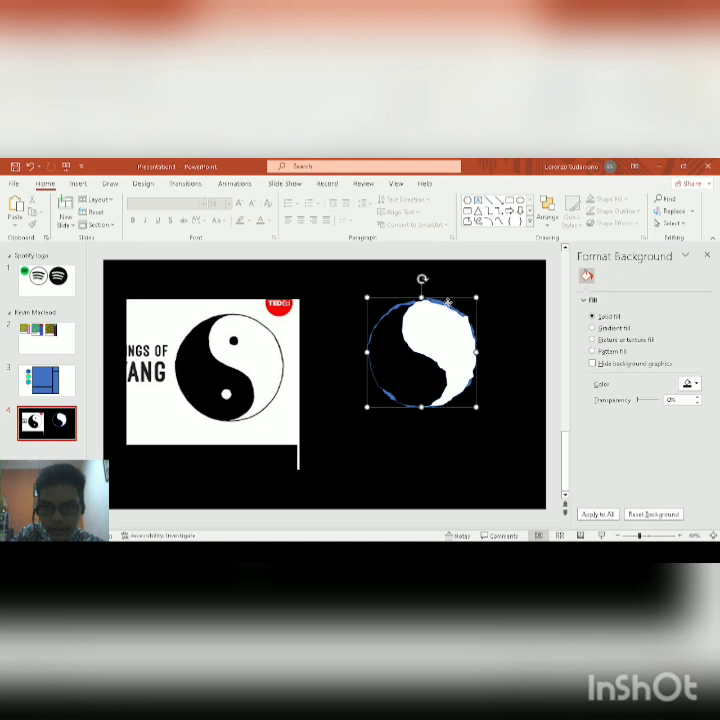
left_click_drag(448, 302, 311, 346)
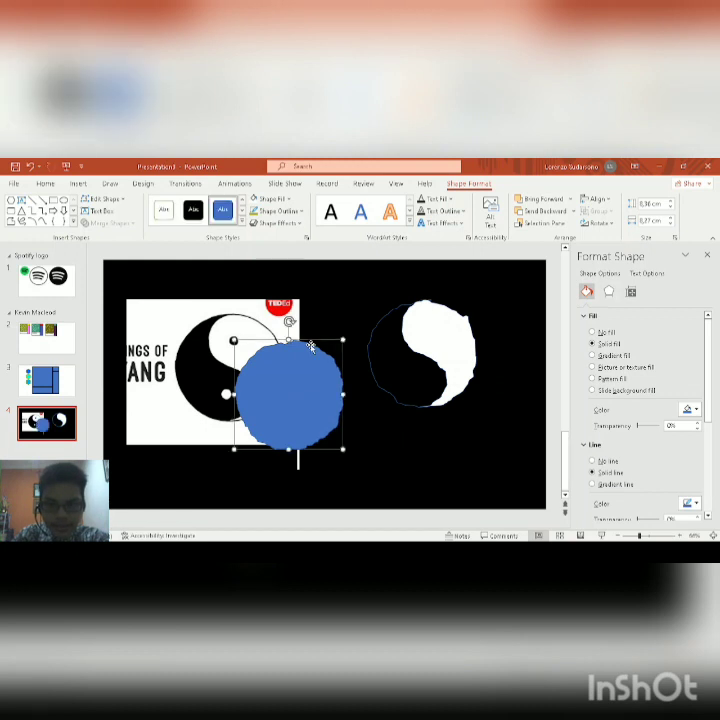
left_click(311, 346)
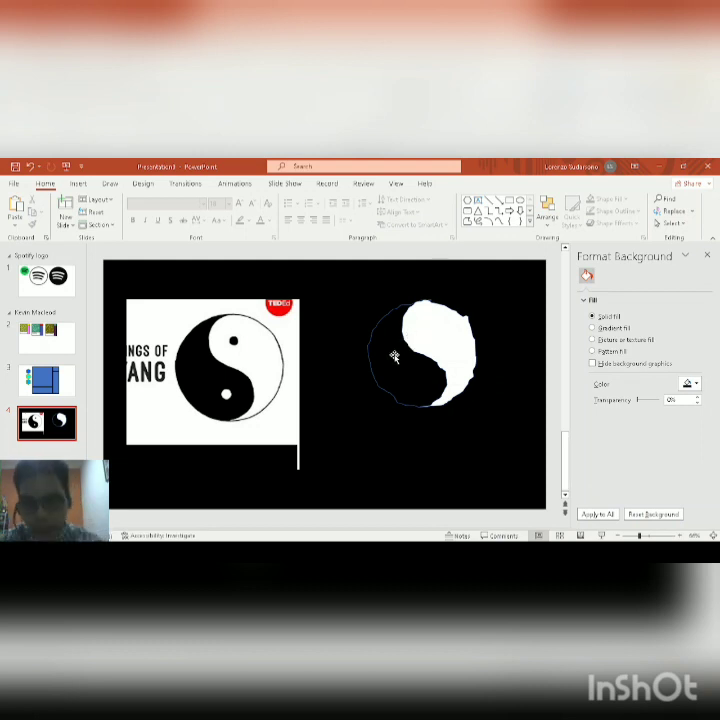
- Set the outline of the traced black half to black
left_click(400, 344)
left_click_drag(409, 300, 418, 302)
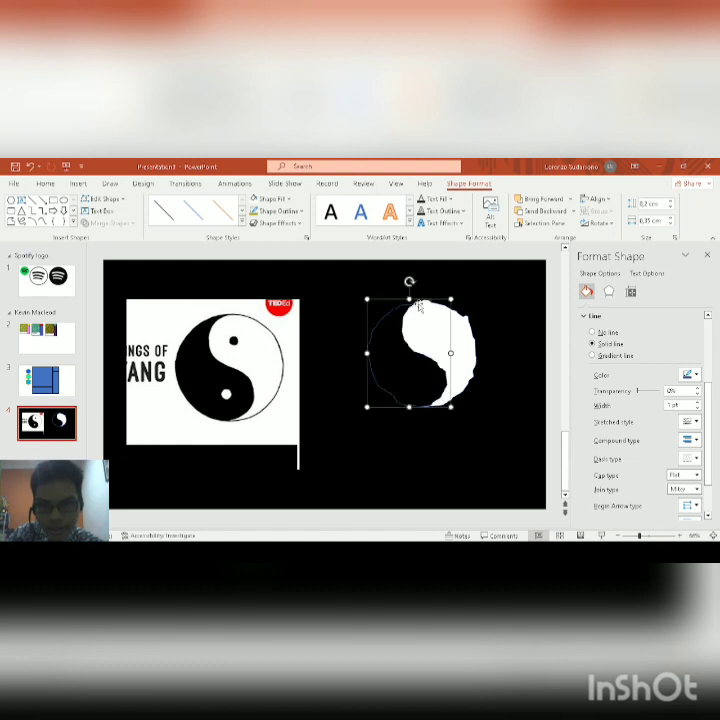
left_click(504, 341)
left_click(390, 379)
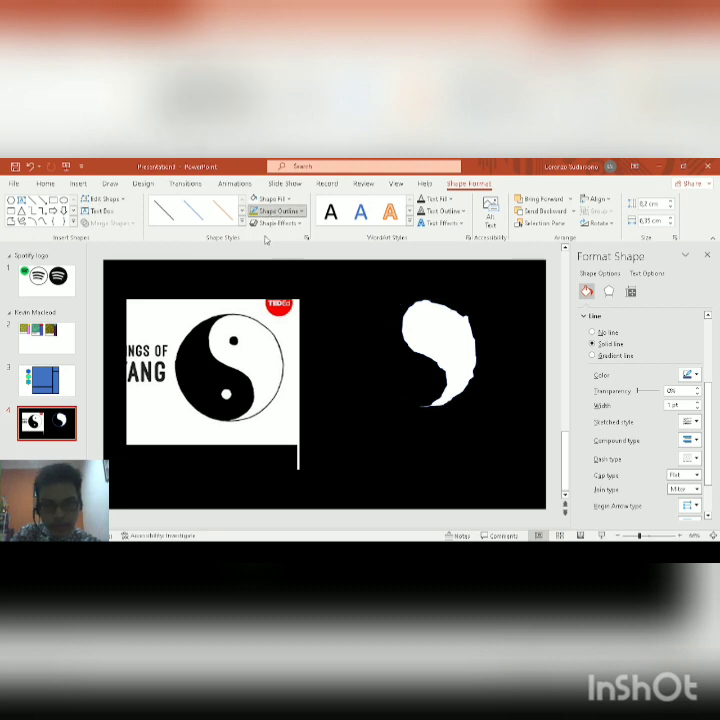
left_click(265, 239)
- Set the outline of the traced white half to white
left_click(460, 317)
left_click(275, 212)
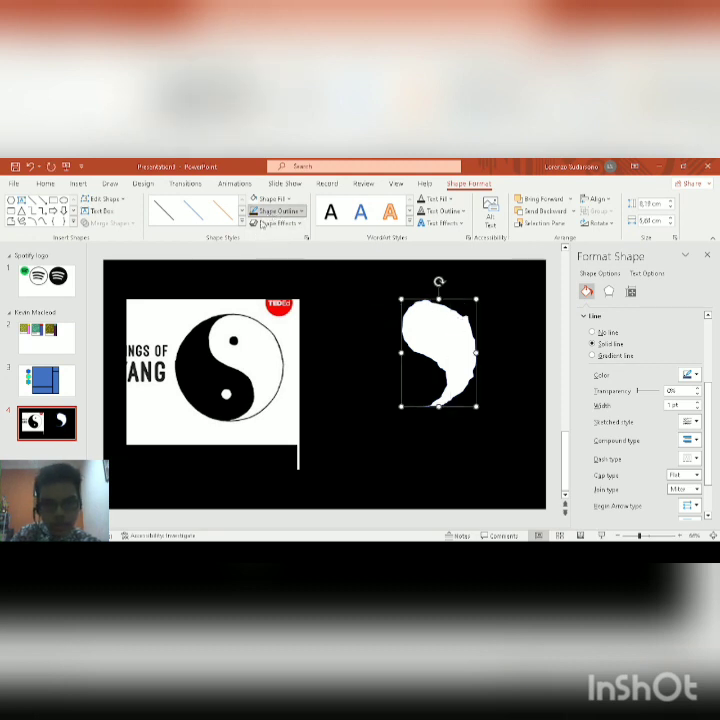
left_click(252, 239)
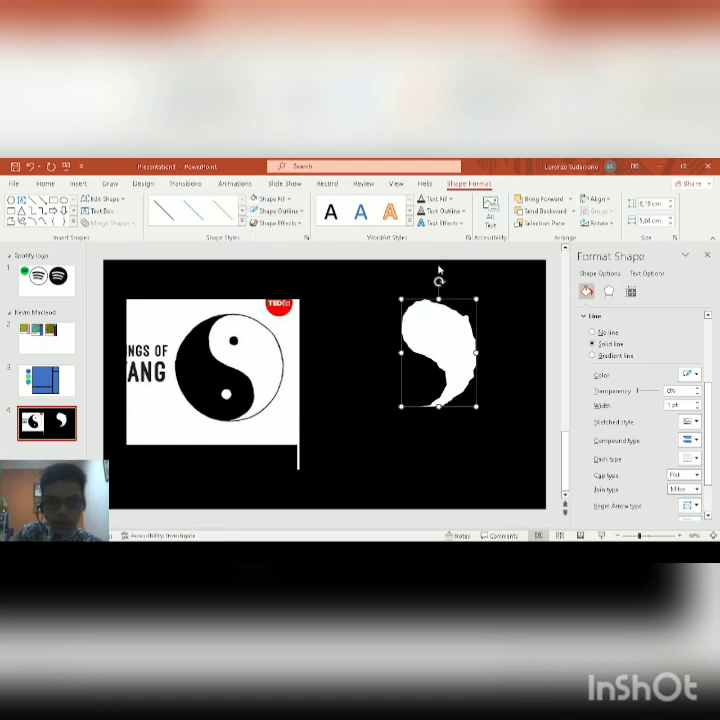
- Select both traced halves together and give them a white outline
left_click(427, 386)
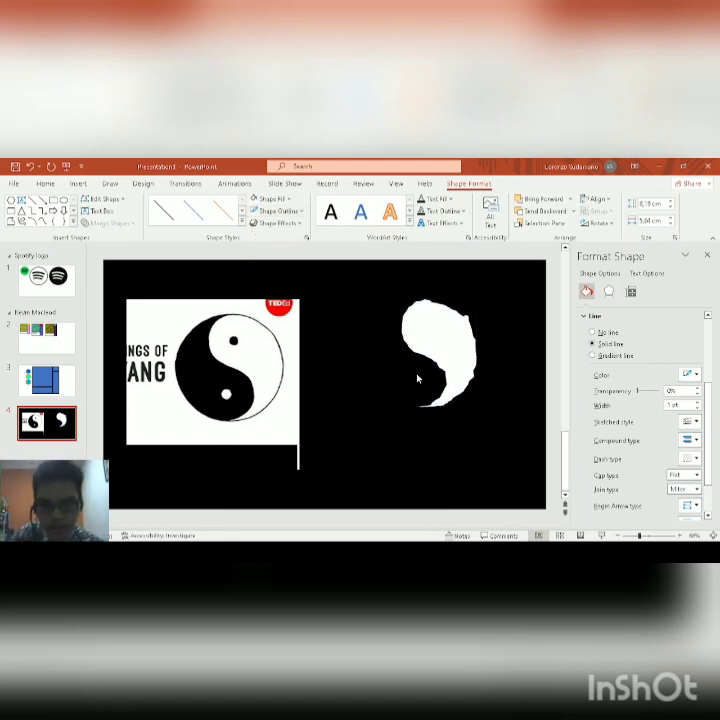
left_click_drag(514, 450, 326, 279)
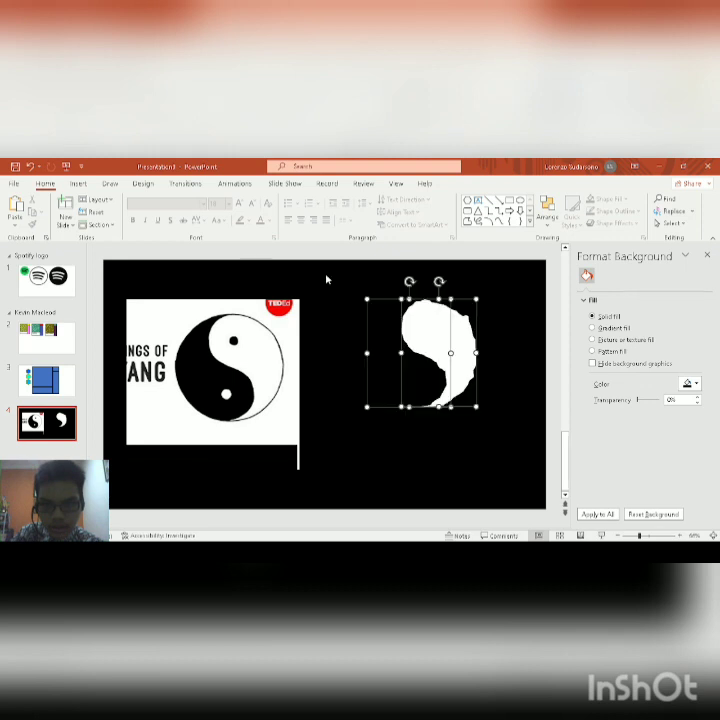
left_click(254, 212)
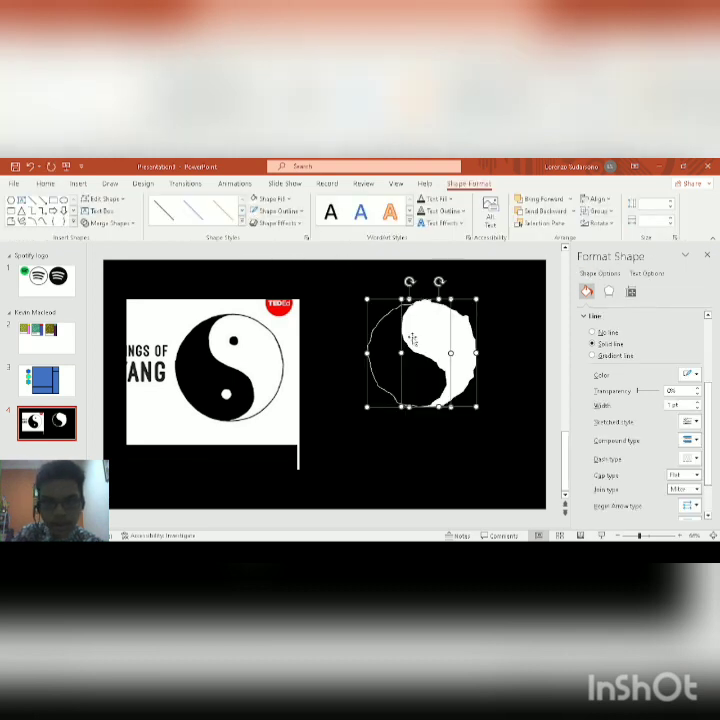
left_click(370, 446)
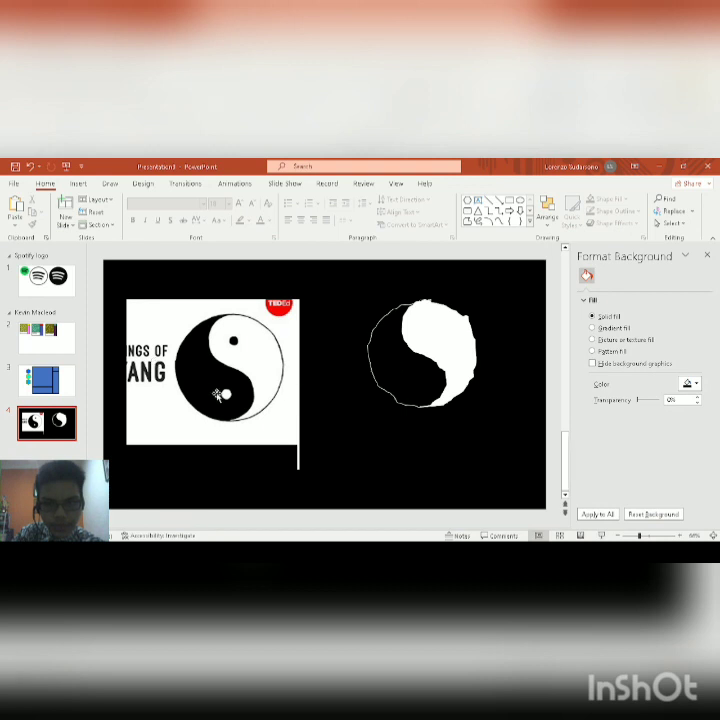
- Try tracing the small white dot in the picture's black half with a freehand shape, then undo it
left_click(491, 222)
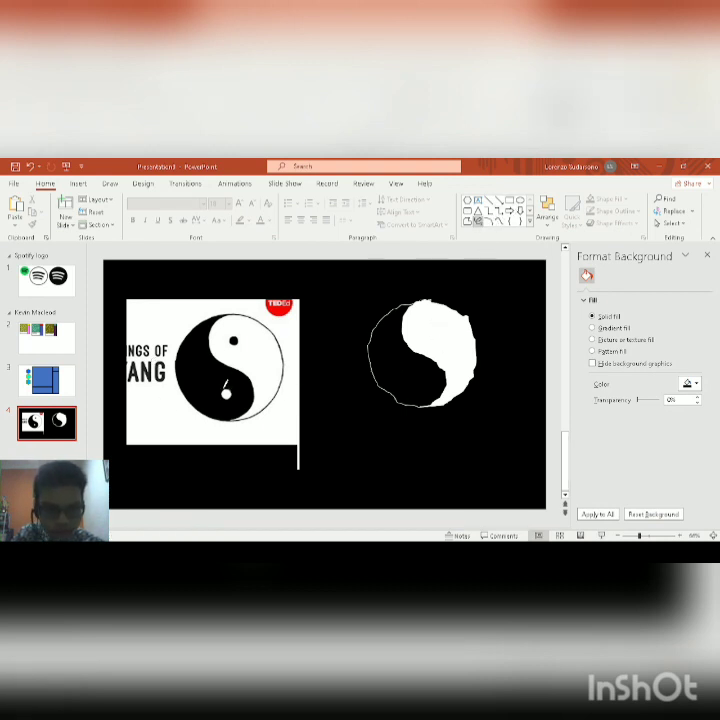
left_click(226, 391)
key("ctrl+z")
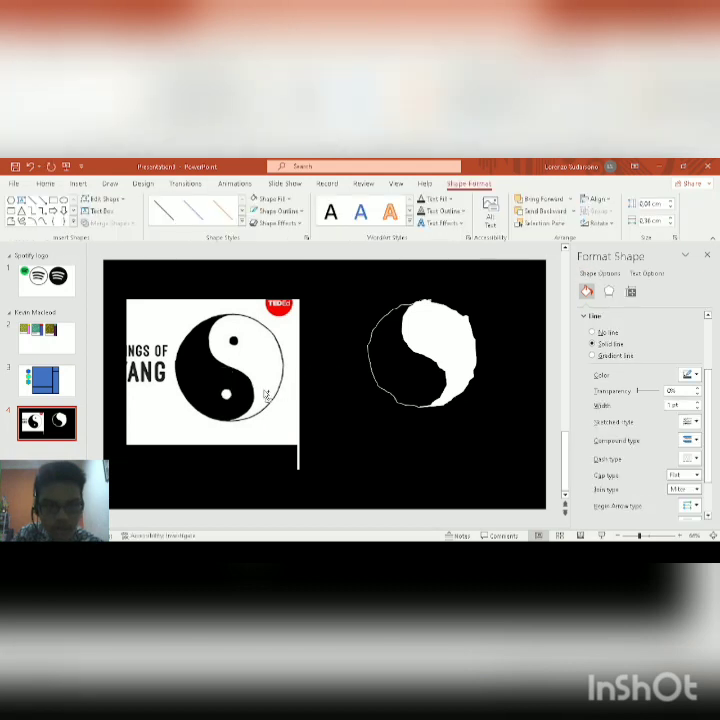
- Add freehand-traced dots to the redrawn yin-yang symbol, white in the black half and black in the white half
scroll(240, 402, "up", 3)
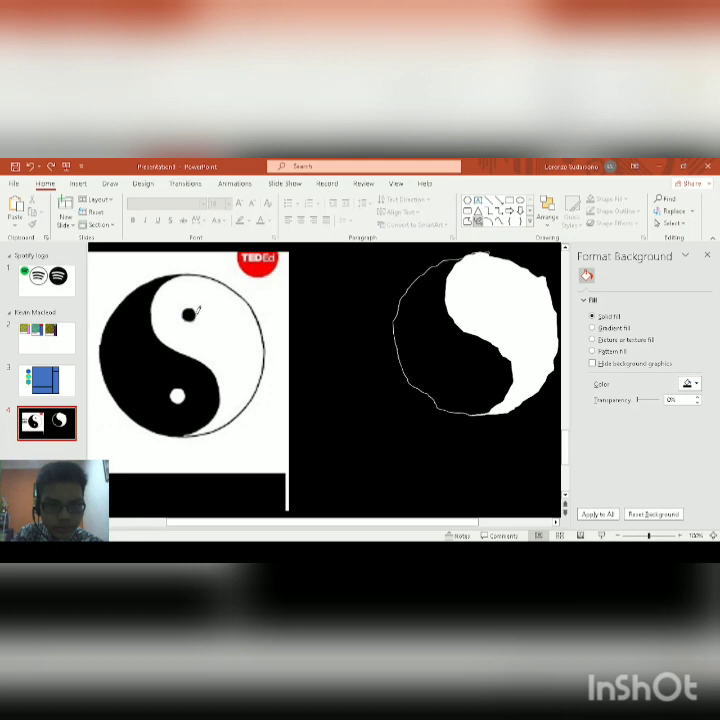
mouse_move(181, 307)
left_mouse_down()
mouse_move(196, 322)
mouse_move(334, 386)
mouse_move(458, 403)
mouse_move(492, 326)
mouse_move(482, 313)
mouse_move(490, 328)
mouse_move(452, 407)
mouse_move(478, 406)
left_mouse_up()
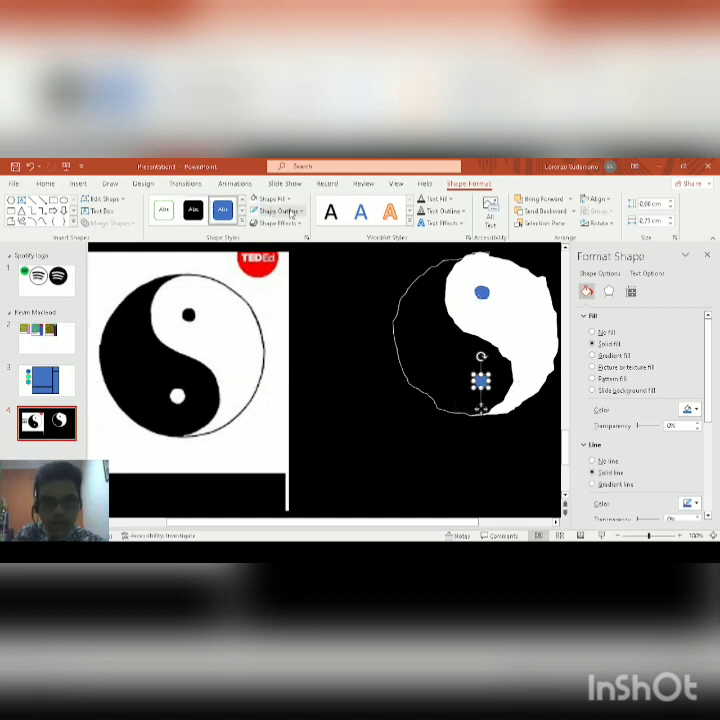
left_click(482, 292)
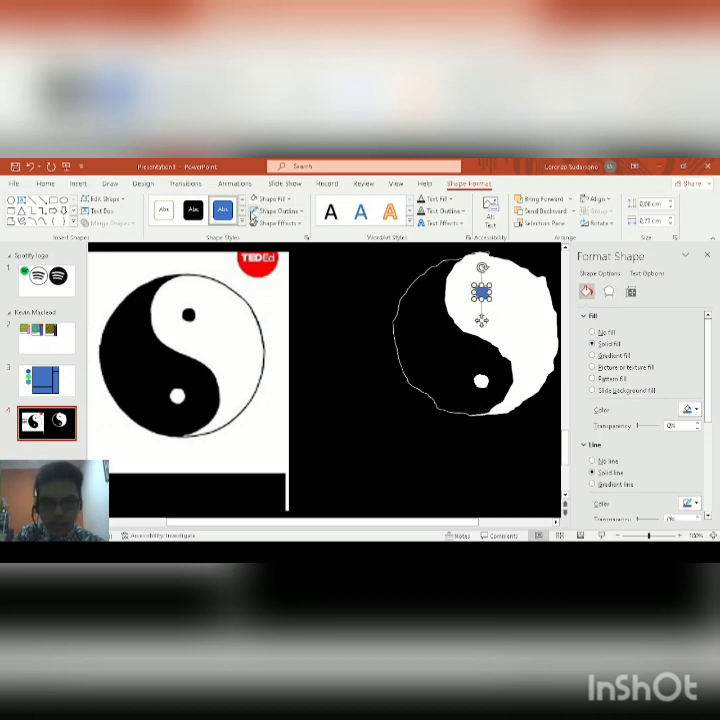
left_click(194, 216)
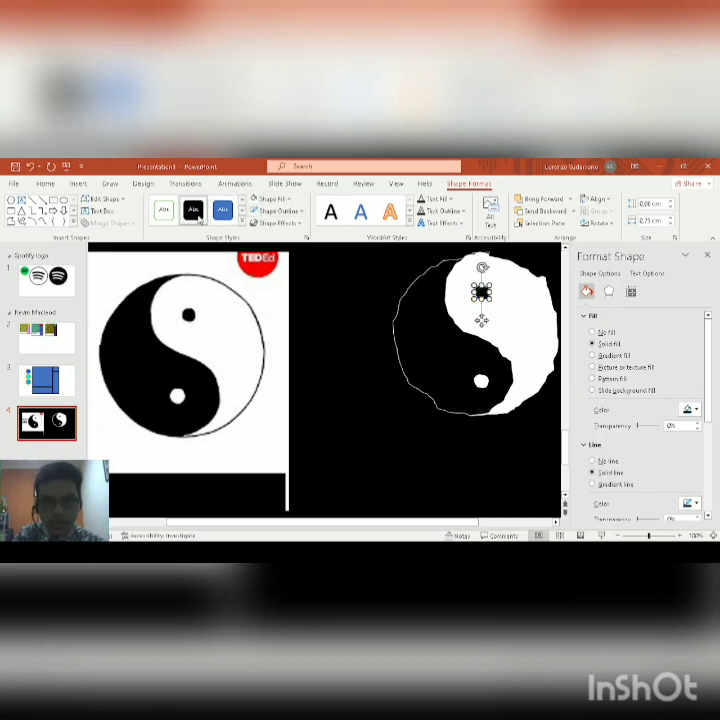
left_click(422, 431)
scroll(422, 429, "down", 3)
scroll(453, 410, "down", 3)
scroll(453, 410, "up", 3)
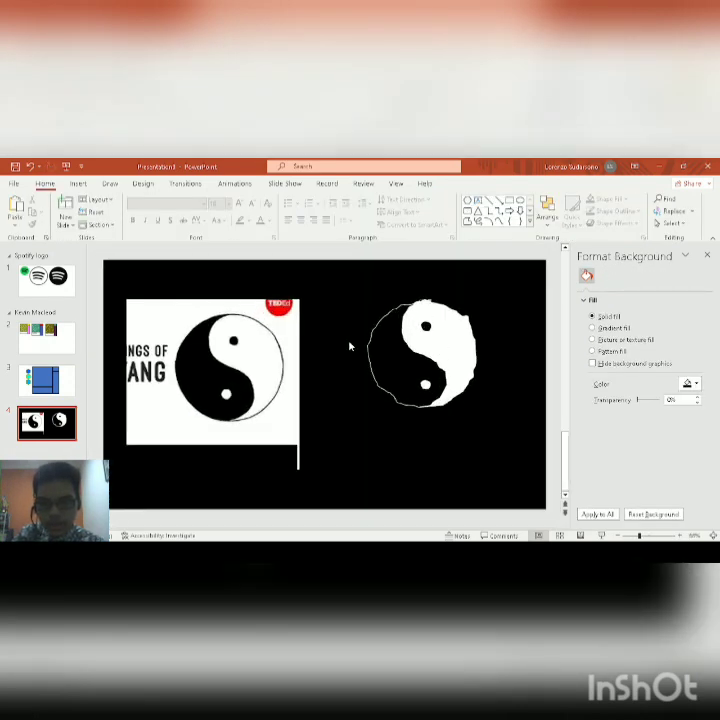
- Delete the yin-yang reference picture and move the whole redrawn symbol to the slide's upper-left area
left_click(270, 374)
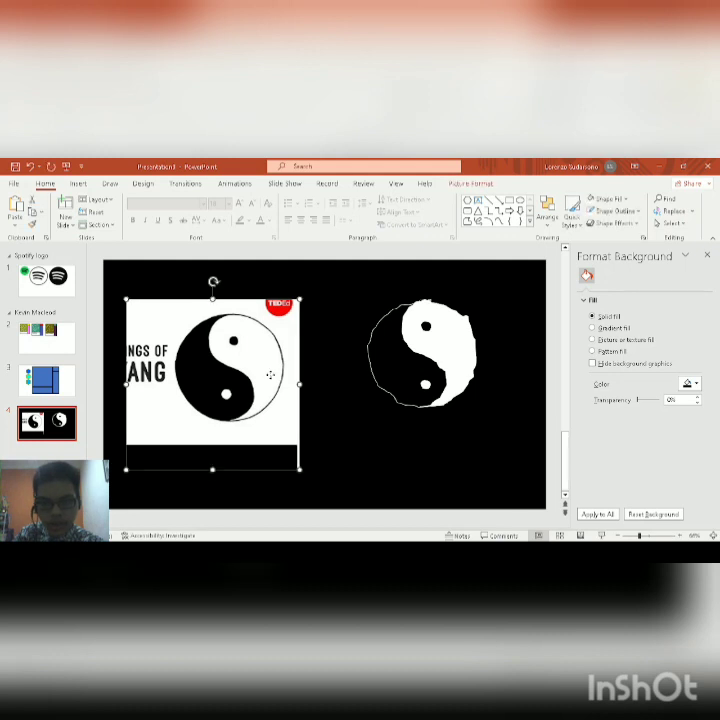
key("Delete")
left_click_drag(312, 254, 546, 495)
left_click_drag(458, 375, 366, 389)
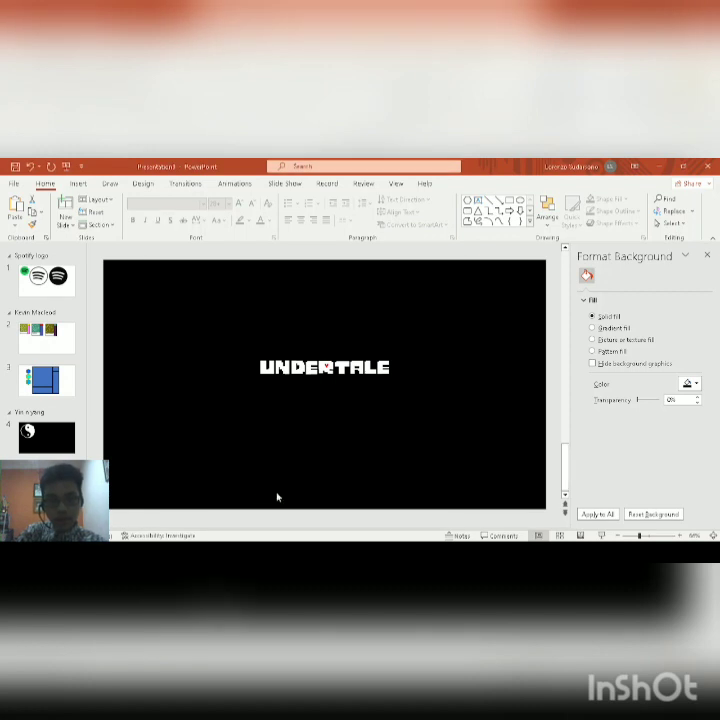
- Draw a 2.54 cm square over the UNDERTALE logo picture and fill it white
left_click(395, 366)
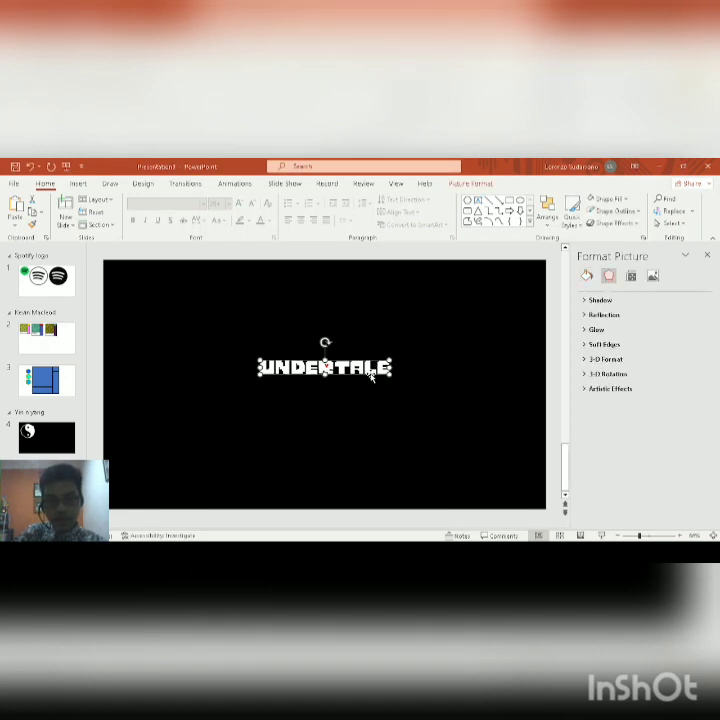
scroll(378, 385, "up", 5)
scroll(377, 384, "up", 3)
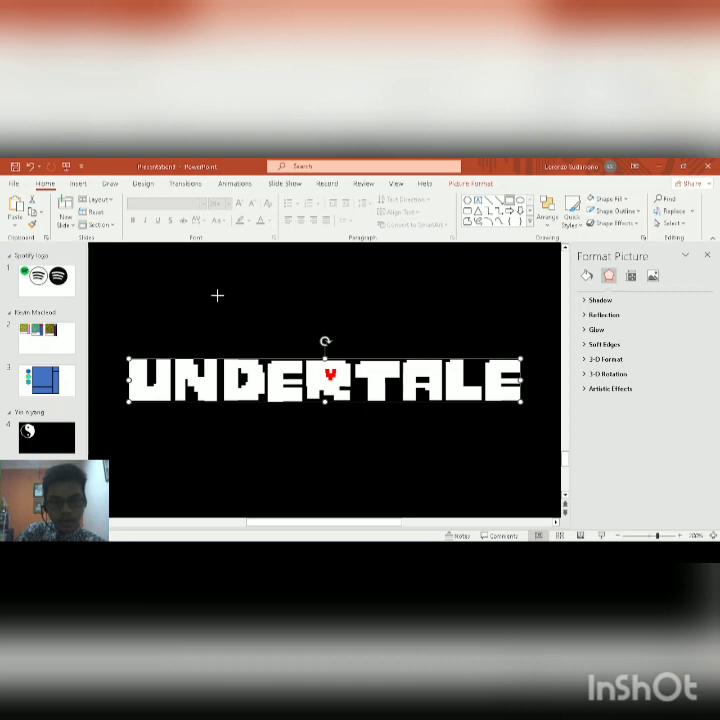
left_click_drag(217, 295, 319, 397)
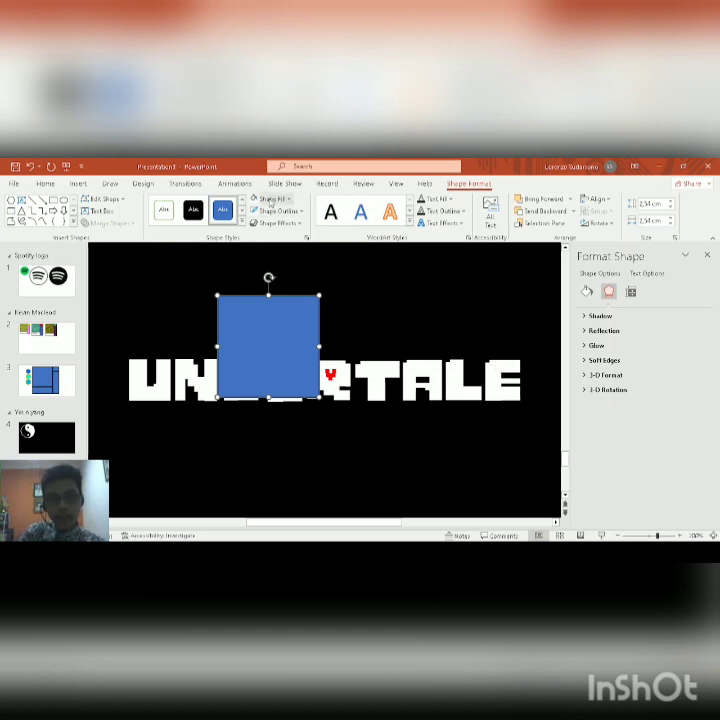
left_click(254, 200)
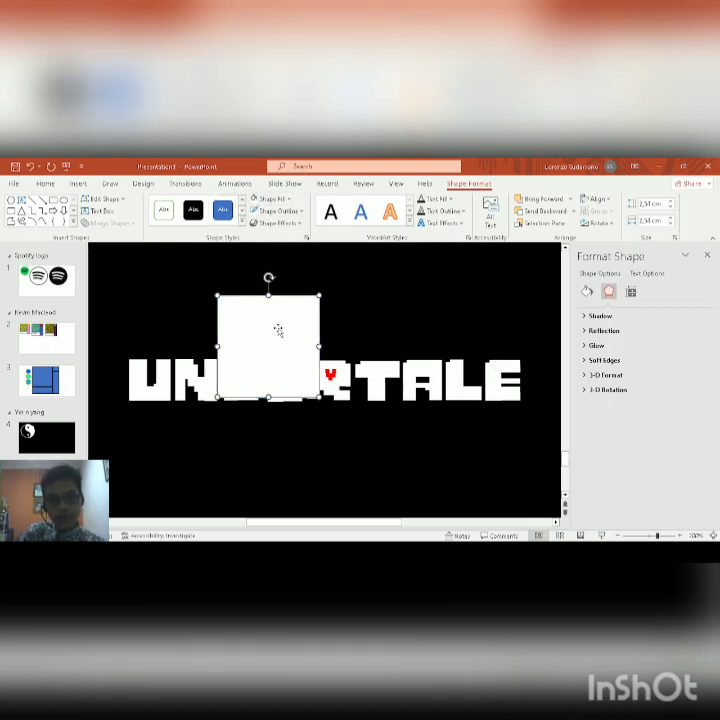
- Move the white square onto the letter U and narrow and shorten it to match the letter's left stem
left_click_drag(272, 328, 310, 328)
left_click_drag(353, 350, 139, 384)
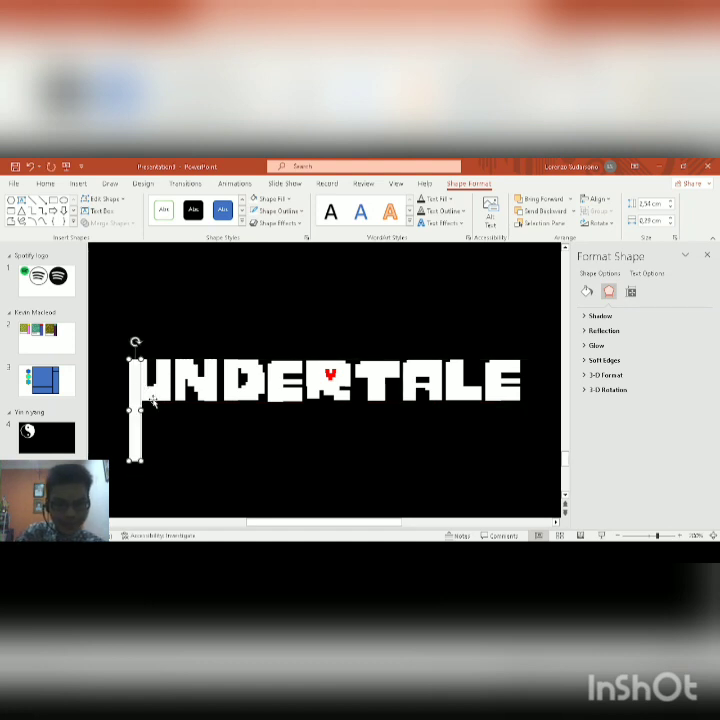
left_click_drag(141, 410, 146, 410)
left_click_drag(137, 459, 146, 403)
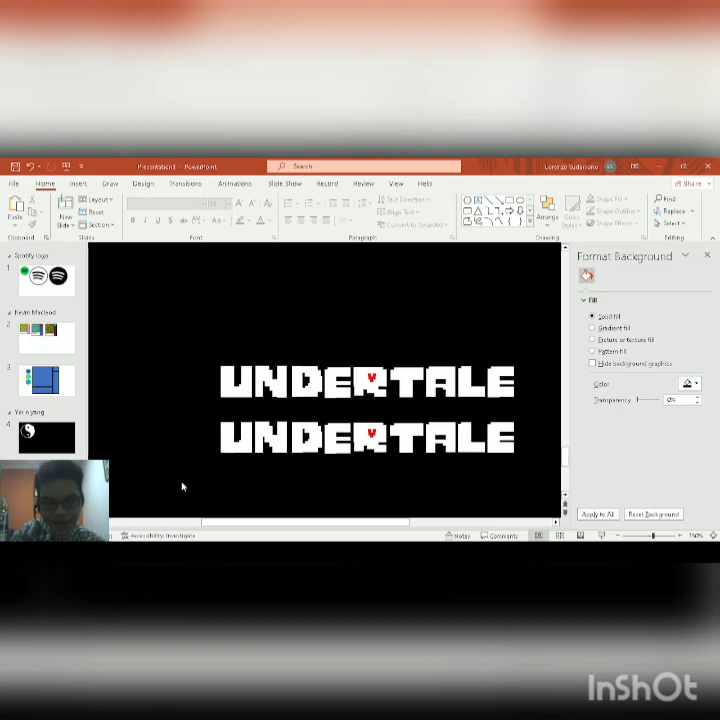
- Select all shapes of the rebuilt UNDERTALE lettering to examine its pieces, and compare it with the original logo
left_click_drag(167, 481, 548, 382)
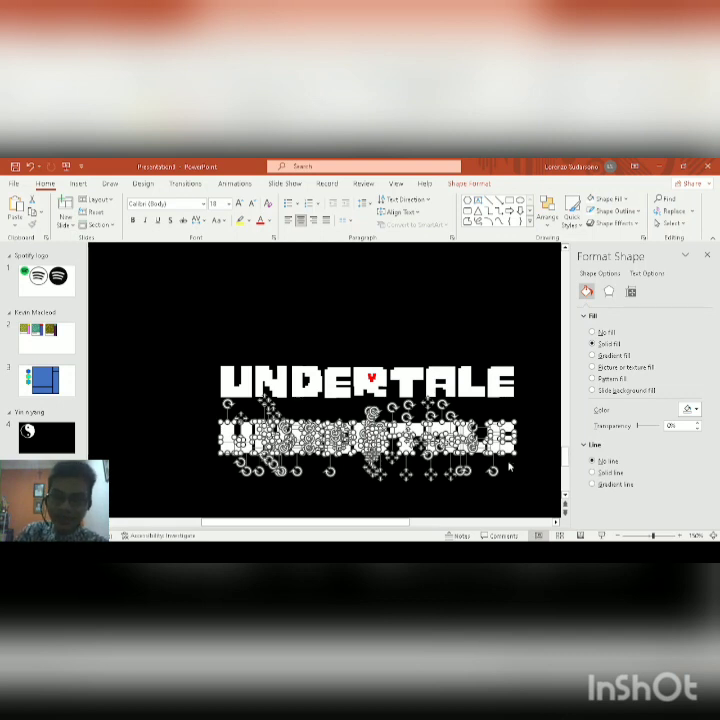
left_click(535, 465)
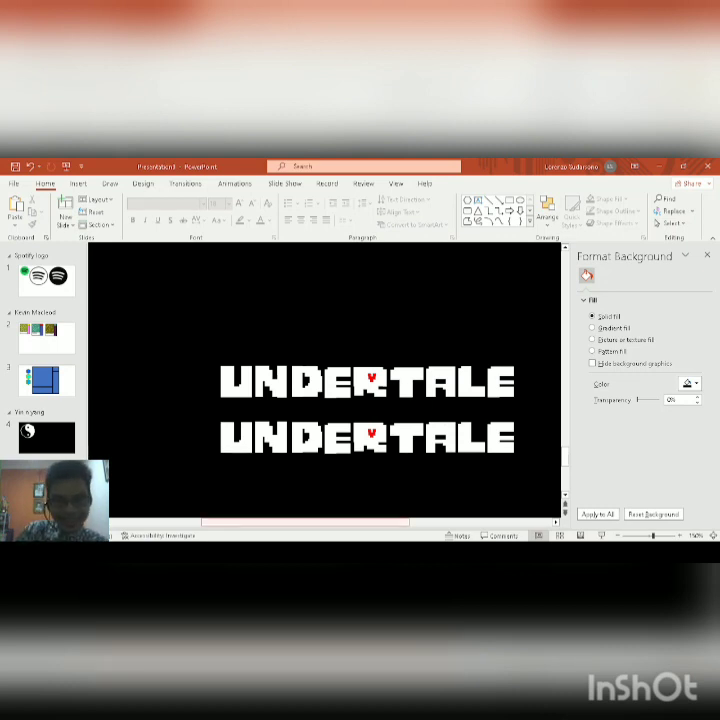
scroll(395, 446, "down", 5)
scroll(380, 448, "down", 2)
scroll(376, 448, "up", 2)
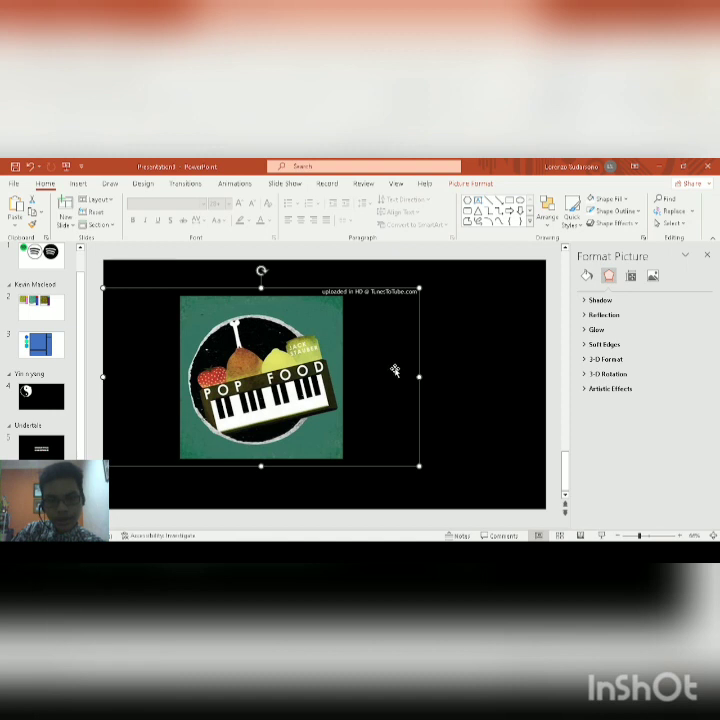
- Draw a 2.54 cm rounded rectangle at the left end of the Pop Food picture's keyboard and rotate it to match the keyboard's tilt
scroll(270, 345, "up", 5)
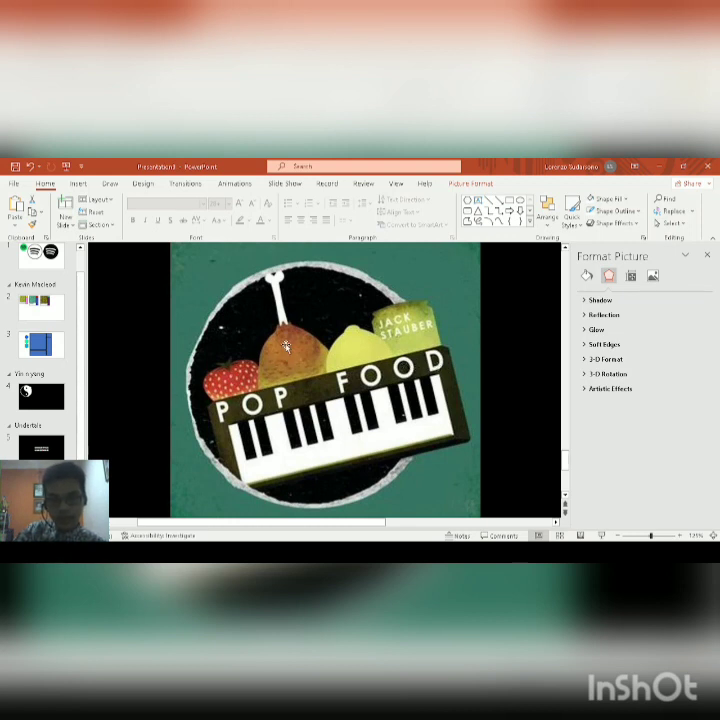
scroll(365, 358, "down", 3)
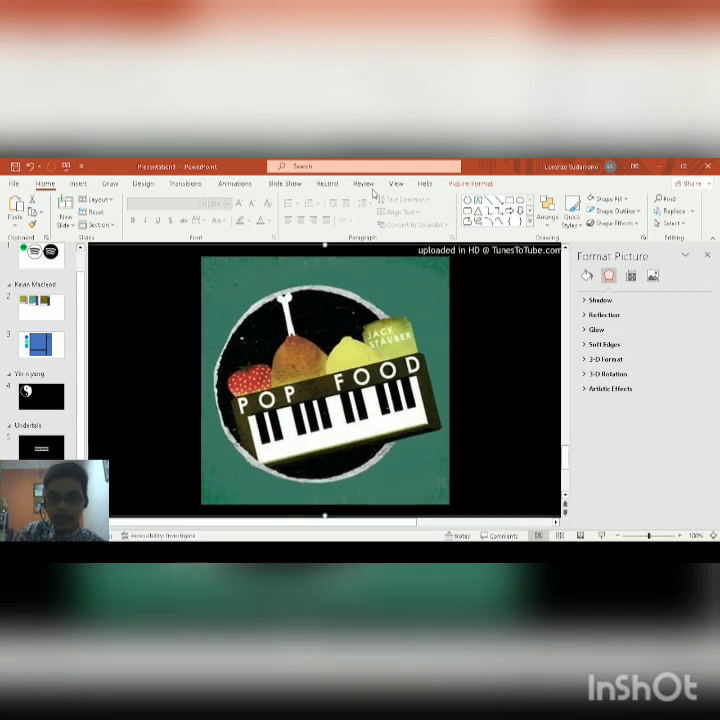
left_click(467, 211)
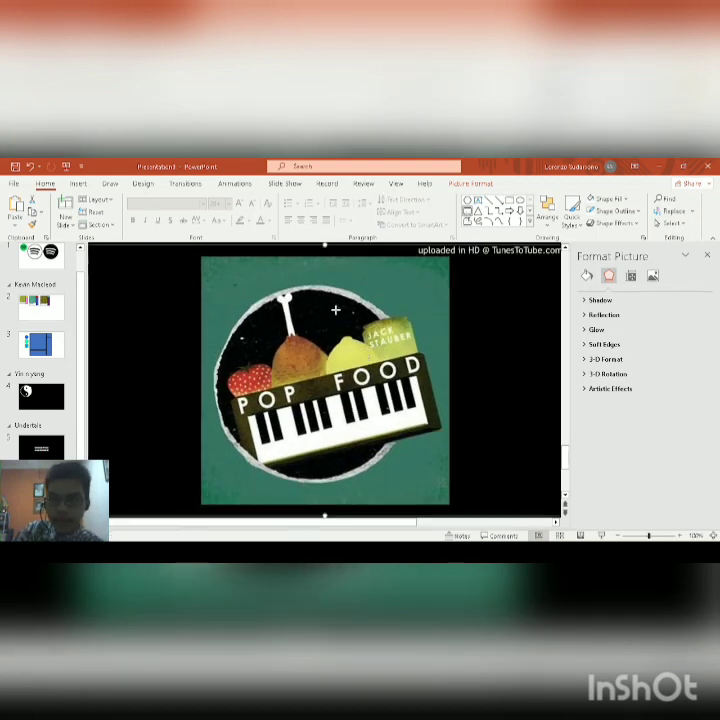
left_click_drag(245, 405, 297, 458)
scroll(246, 404, "up", 5)
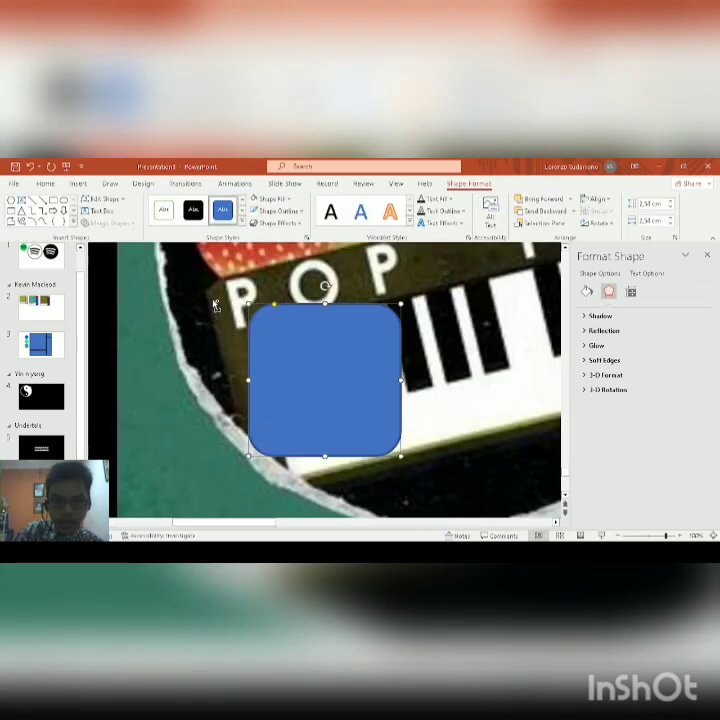
scroll(243, 285, "down", 3)
mouse_move(342, 378)
left_mouse_down()
mouse_move(318, 356)
mouse_move(347, 362)
mouse_move(346, 398)
mouse_move(365, 379)
mouse_move(332, 343)
mouse_move(341, 365)
mouse_move(340, 355)
left_mouse_up()
left_click_drag(319, 291, 305, 301)
left_click_drag(307, 360, 293, 352)
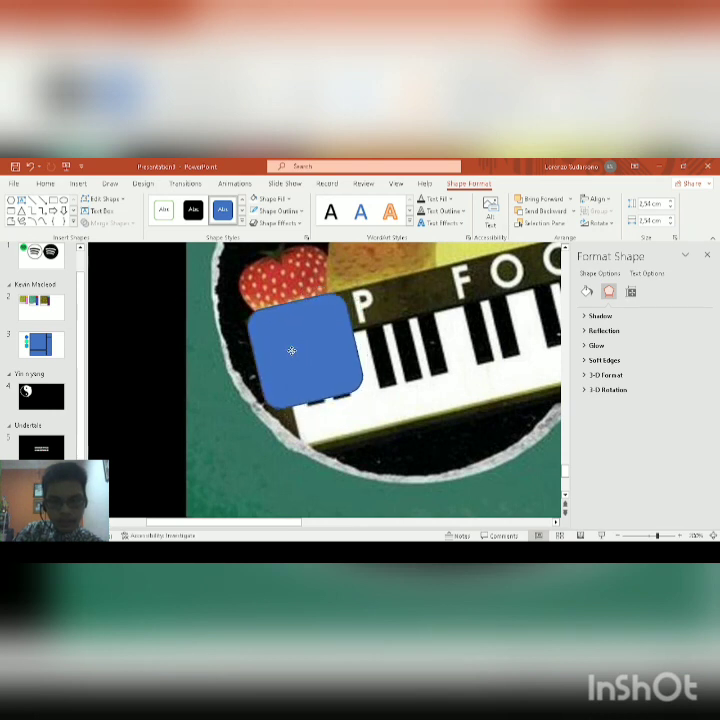
- Stretch the tilted rounded rectangle to cover the whole keyboard and reduce its corner rounding
scroll(290, 320, "down", 2)
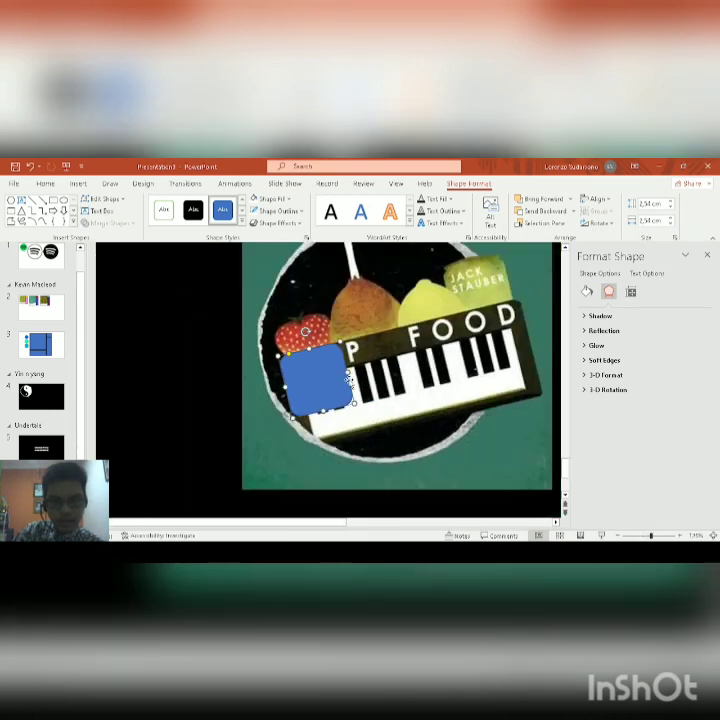
left_click_drag(317, 340, 521, 350)
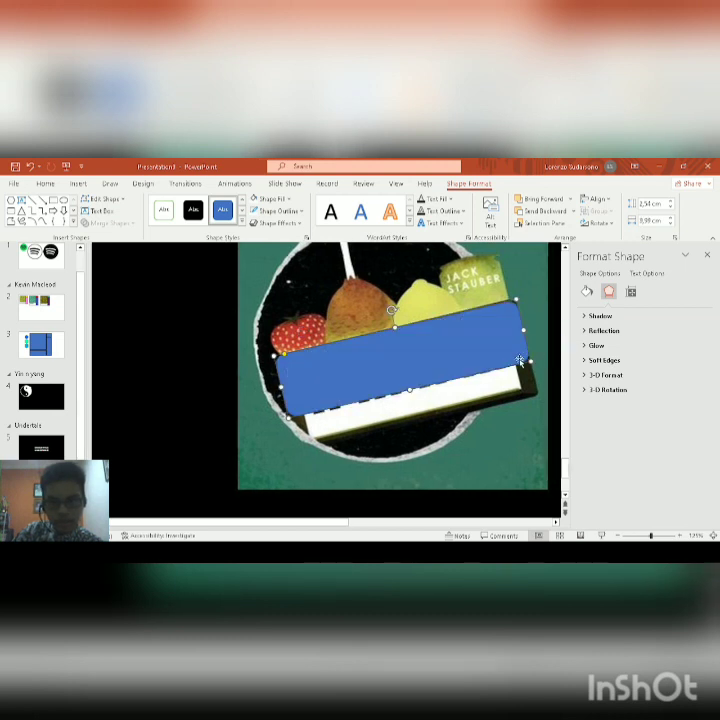
left_click_drag(409, 392, 415, 422)
left_click_drag(291, 354, 283, 358)
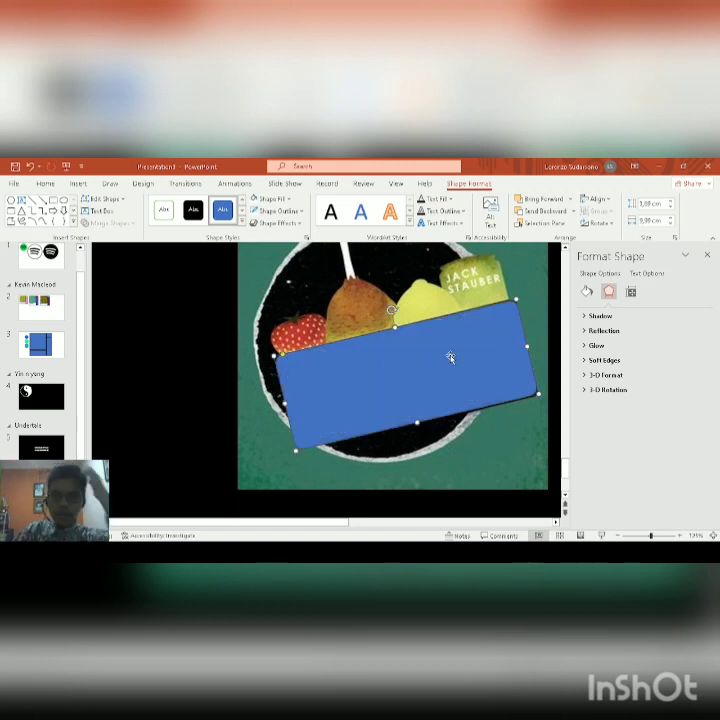
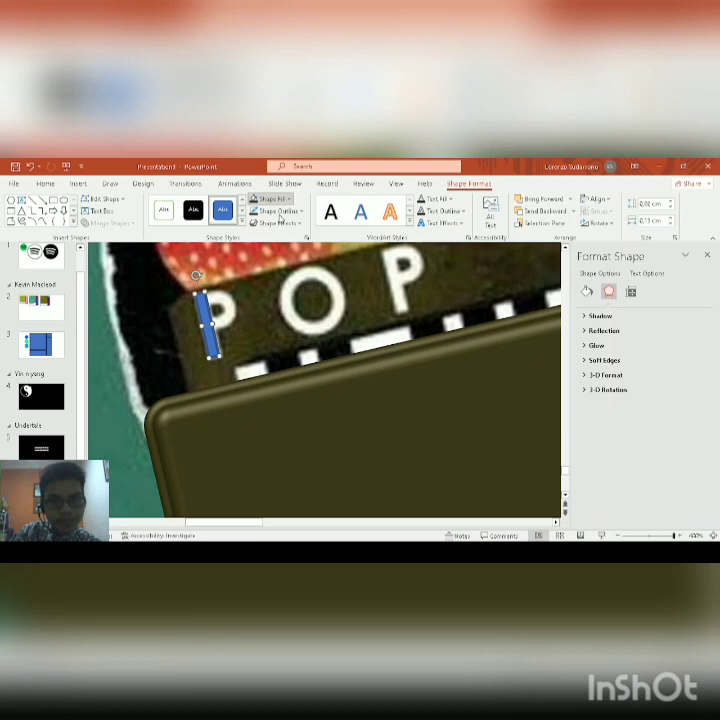
- Give the thin bar on the stem of the first P in POP a white fill and white outline, and align it with the letter
left_click(256, 220)
left_click(264, 213)
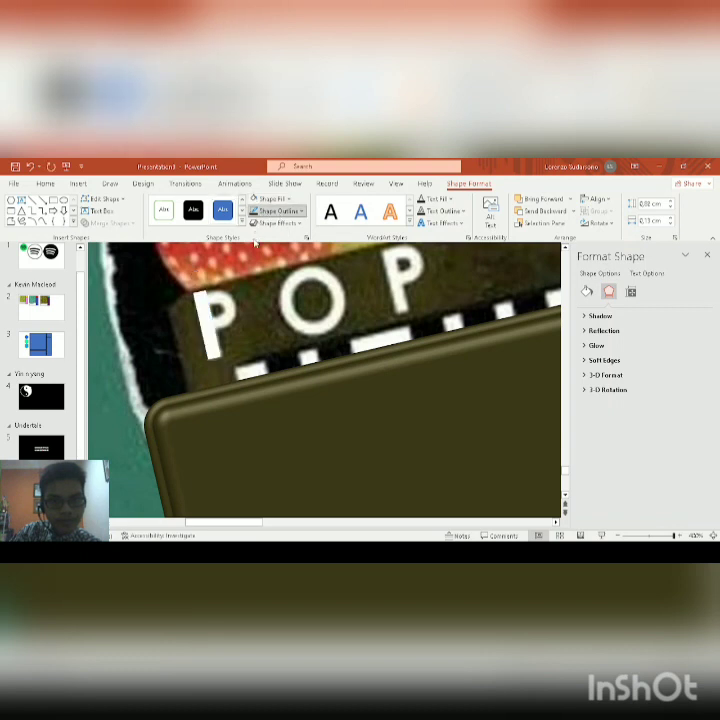
left_click(254, 240)
left_click_drag(203, 294, 204, 296)
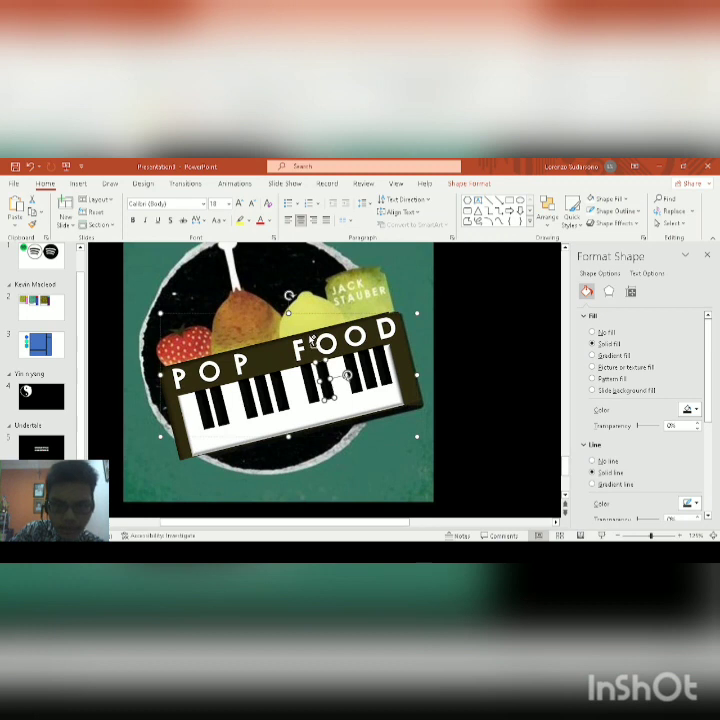
- Select the grouped keyboard with its POP FOOD lettering and nudge it slightly down and to the right
left_click(418, 335)
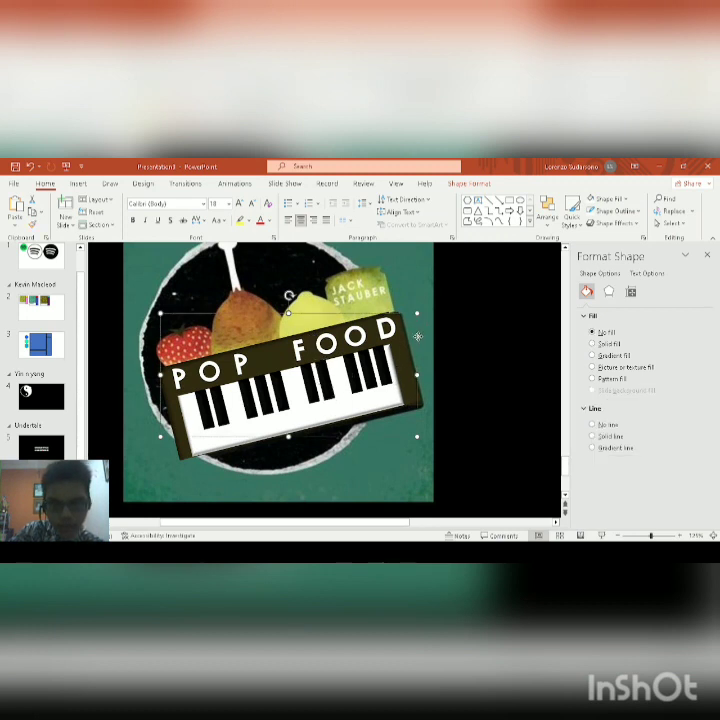
mouse_move(418, 335)
left_mouse_down()
mouse_move(431, 373)
mouse_move(440, 366)
mouse_move(427, 424)
mouse_move(452, 397)
mouse_move(419, 334)
left_mouse_up()
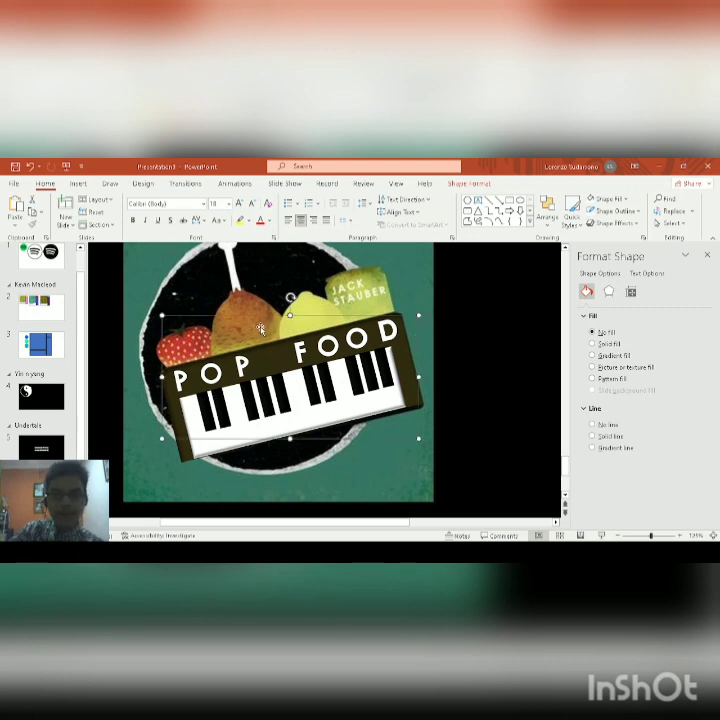
left_click(493, 357)
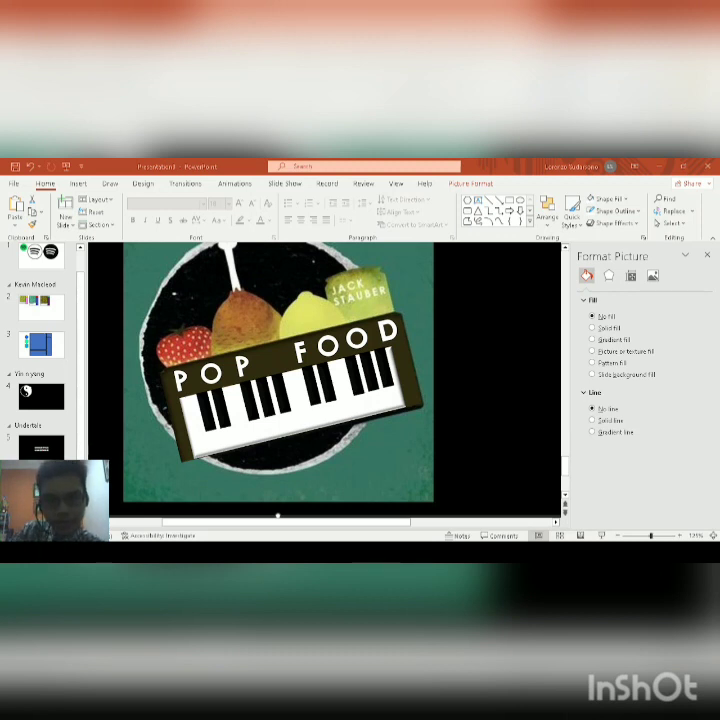
- Draw a 2.54 cm rounded rectangle beside the strawberry, tilt it counterclockwise and shift it slightly
left_click(222, 382)
scroll(222, 382, "up", 3)
scroll(222, 382, "down", 1)
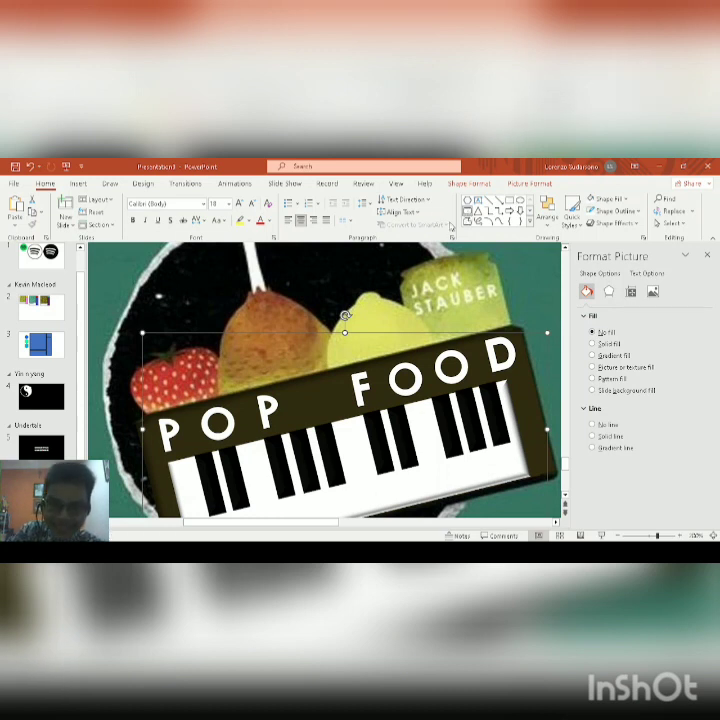
left_click(171, 379)
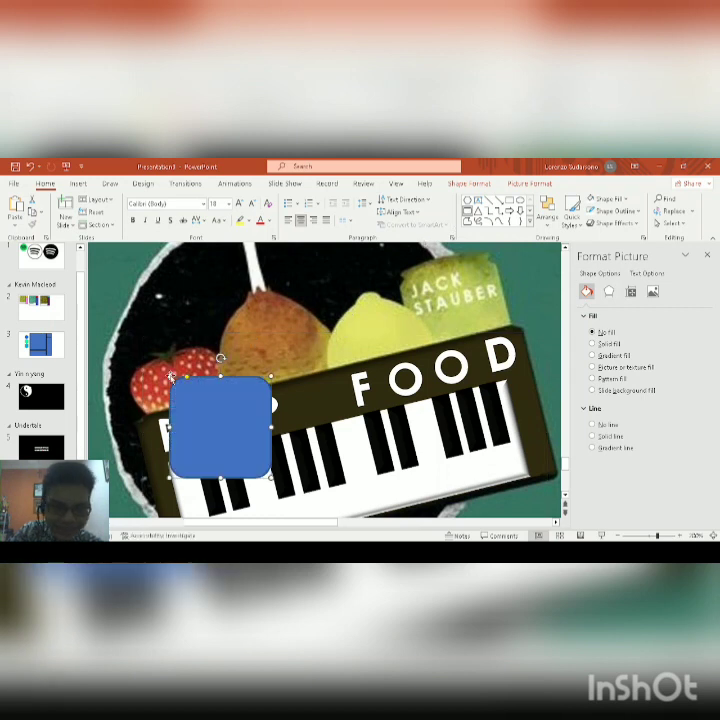
left_click_drag(220, 358, 185, 368)
left_click_drag(220, 412, 230, 431)
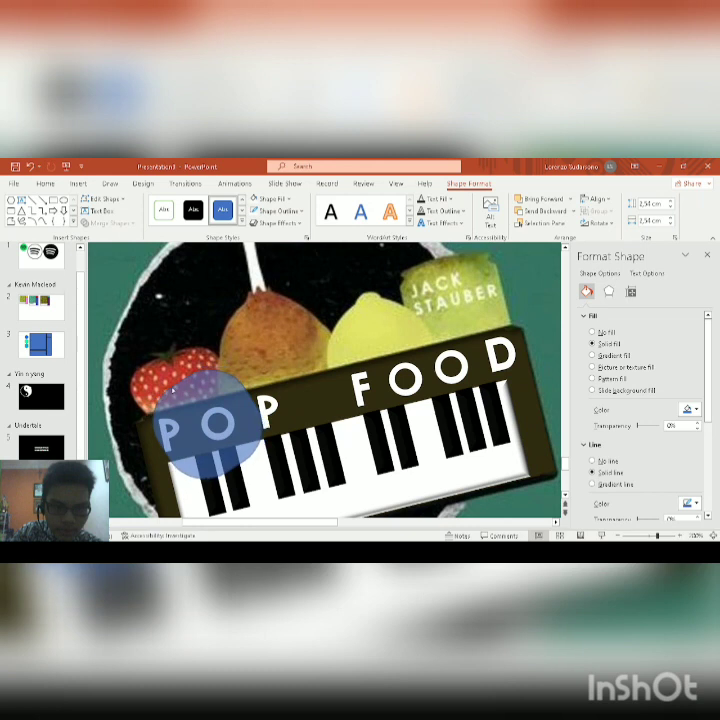
- Increase the blue shape's corner rounding, adjust its rotation and move it over the strawberry
left_click_drag(172, 389, 182, 393)
left_click(176, 378)
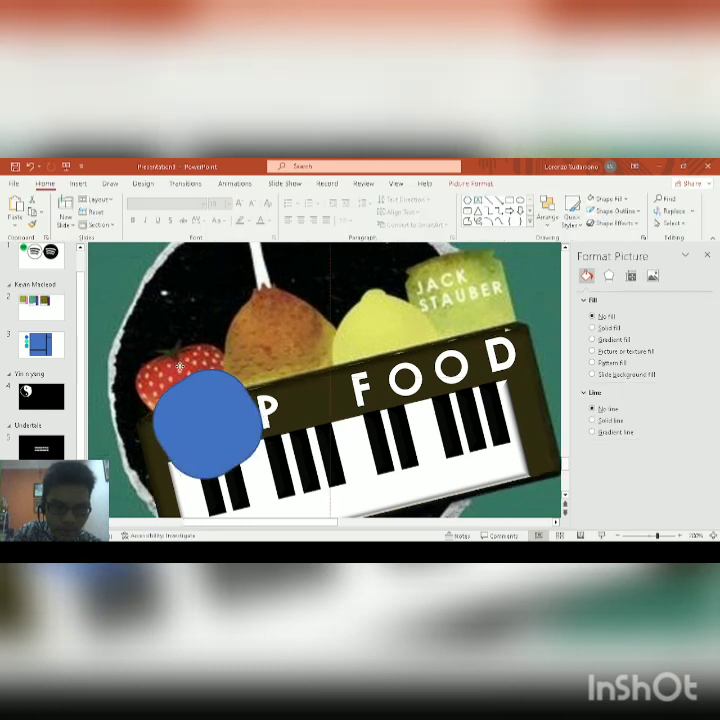
left_click(181, 408)
left_click_drag(170, 364, 179, 361)
left_click_drag(186, 420, 156, 400)
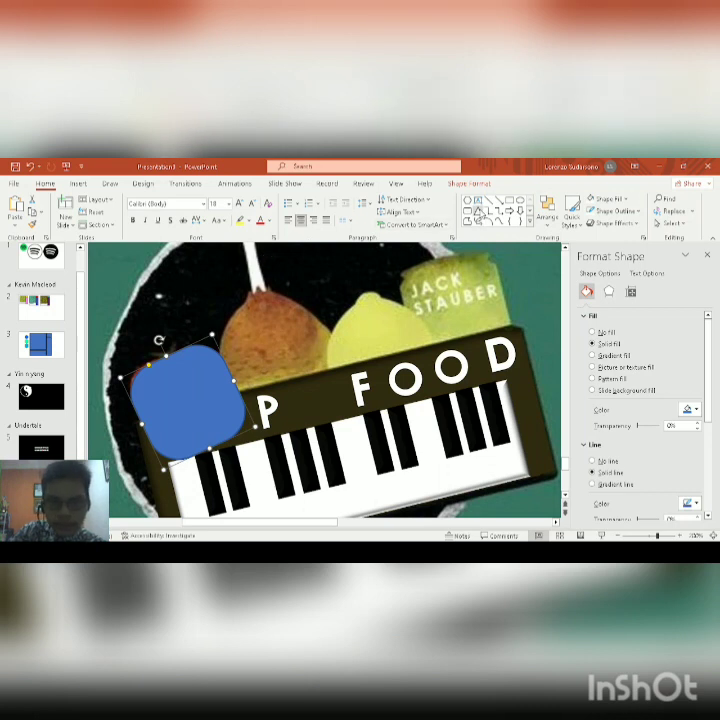
- Draw a triangle above the strawberry, narrow it to about 0.69 by 0.2 cm, fill it with the dark leaf colour and remove its outline
left_click_drag(187, 308, 305, 408)
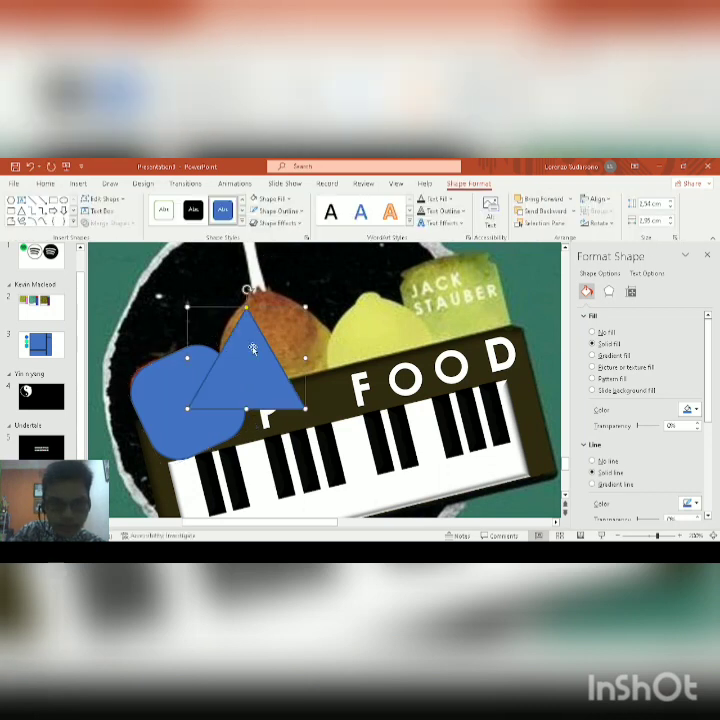
left_click_drag(305, 358, 208, 358)
left_click_drag(196, 412, 196, 322)
left_click(291, 200)
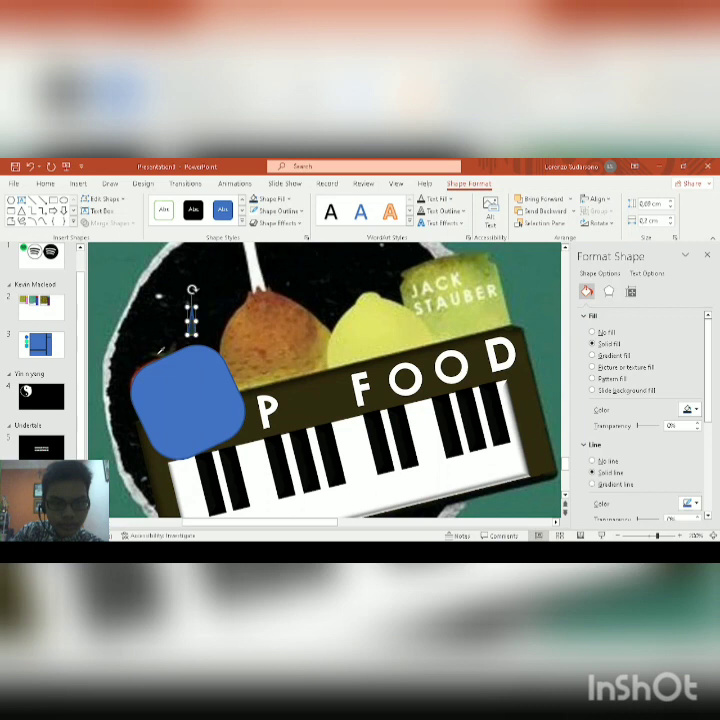
left_click(276, 212)
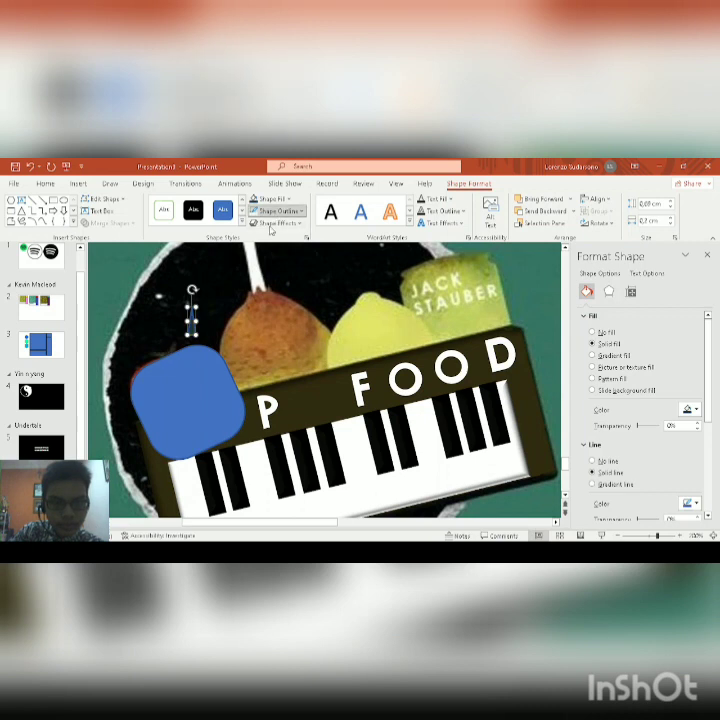
left_click(253, 348)
- Rotate the thin dark triangle, place it at the strawberry's stem and duplicate it to form the leaves
left_click_drag(192, 290, 180, 370)
mouse_move(146, 337)
left_mouse_down()
mouse_move(141, 345)
mouse_move(172, 356)
mouse_move(140, 346)
mouse_move(140, 352)
left_mouse_up()
key("ctrl+z")
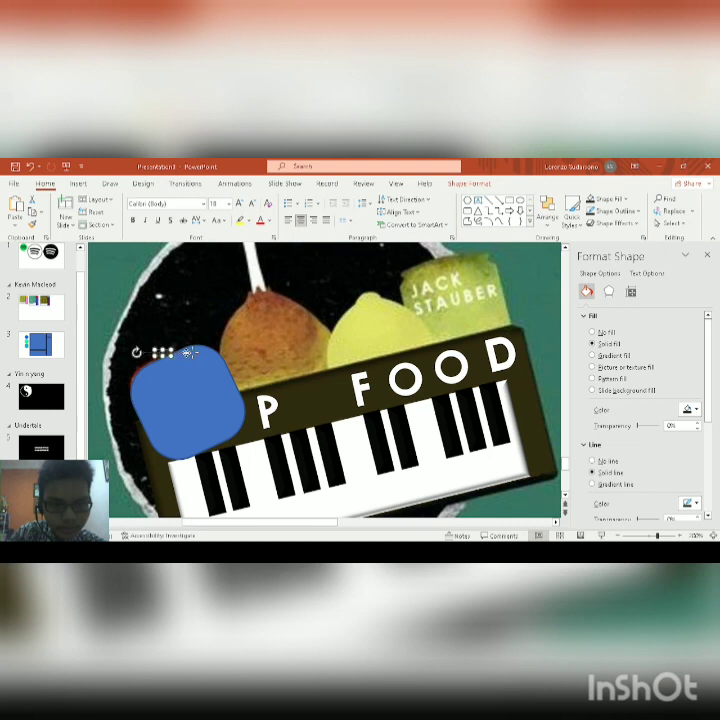
left_click_drag(192, 352, 229, 347)
key("ctrl+d")
left_click_drag(150, 387, 146, 371)
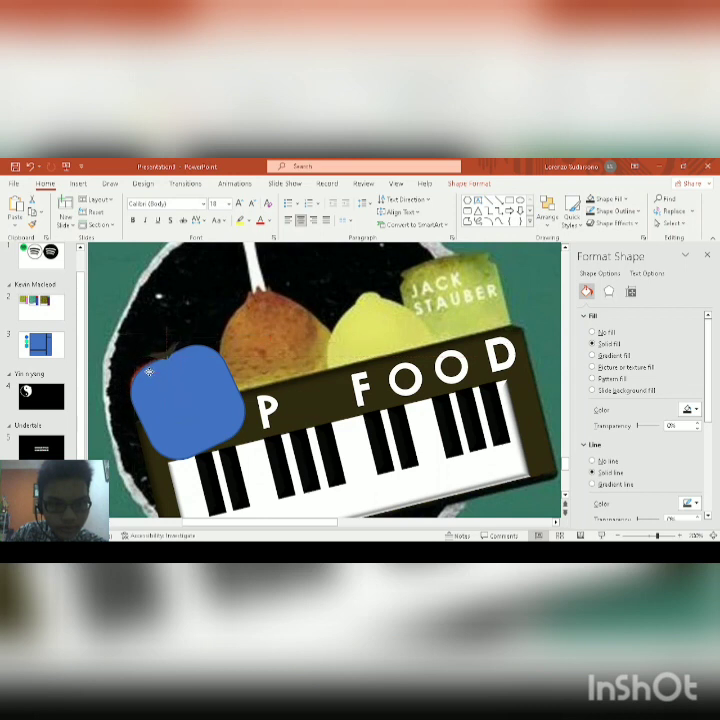
- Move the blue rounded shape off the strawberry and give it a linear gradient fill with its first stops in the strawberry's reds
left_click(180, 381)
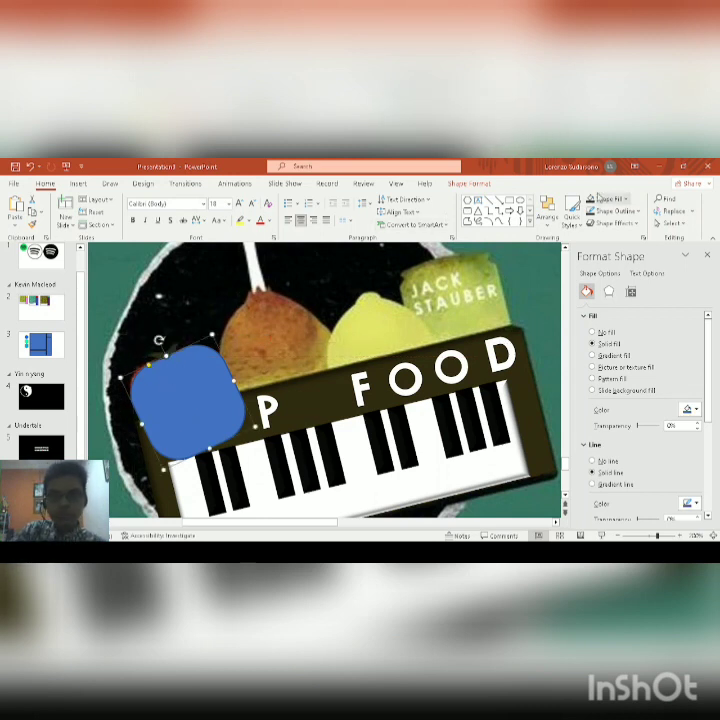
left_click_drag(205, 388, 240, 422)
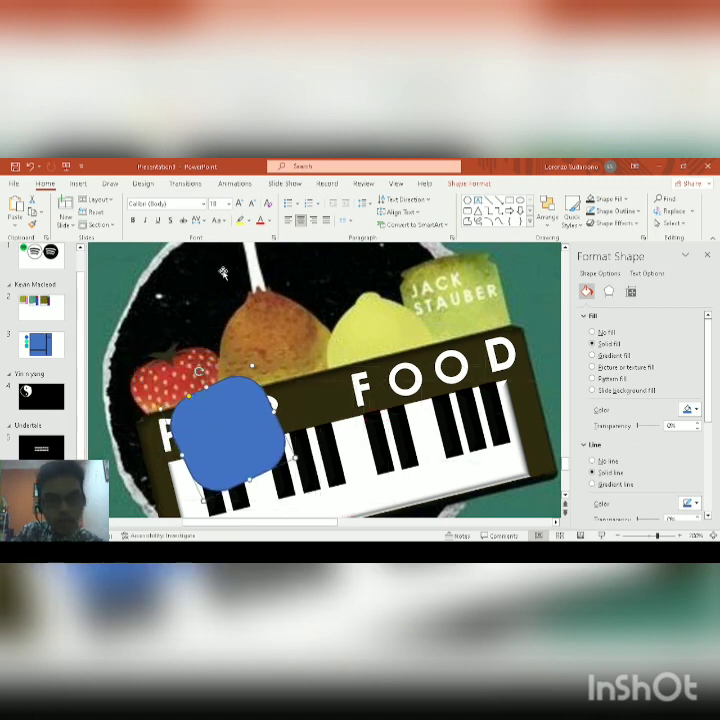
left_click(472, 184)
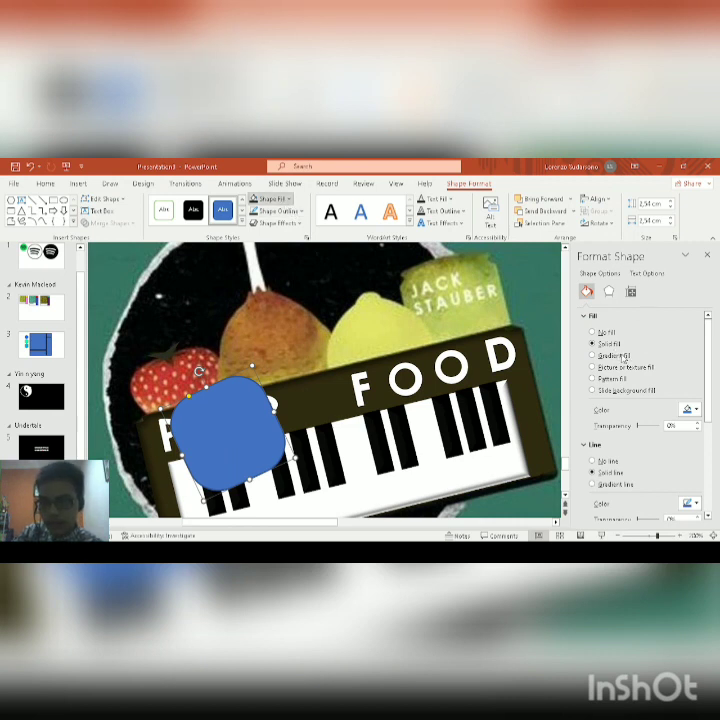
left_click(622, 355)
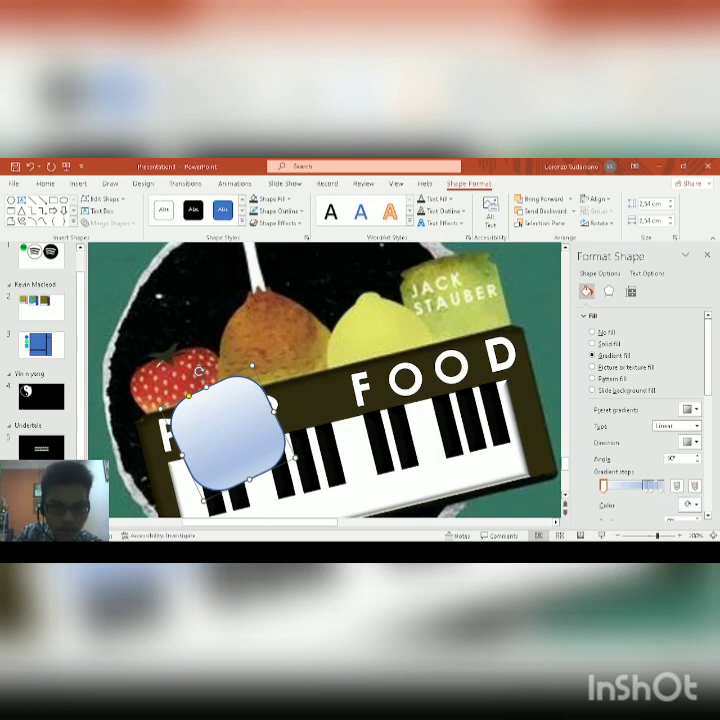
left_click(640, 468)
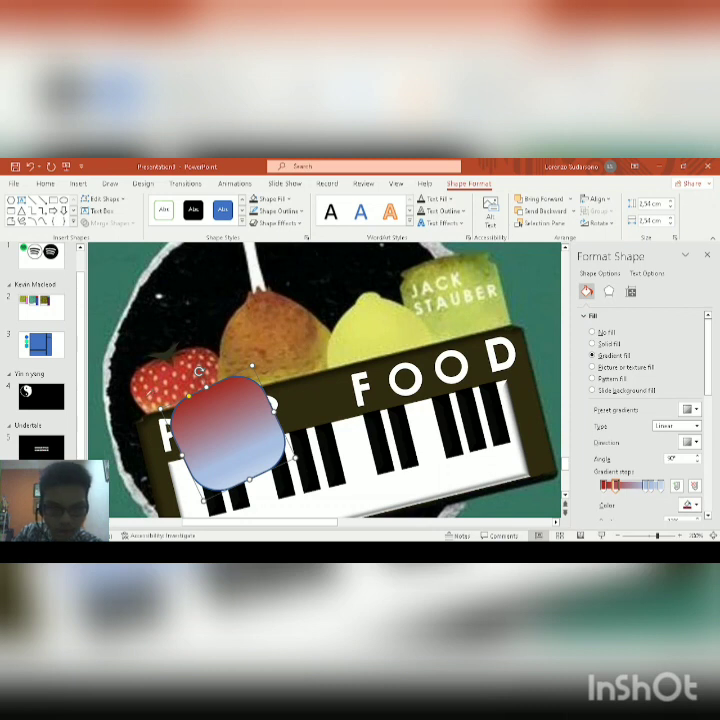
left_click(145, 393)
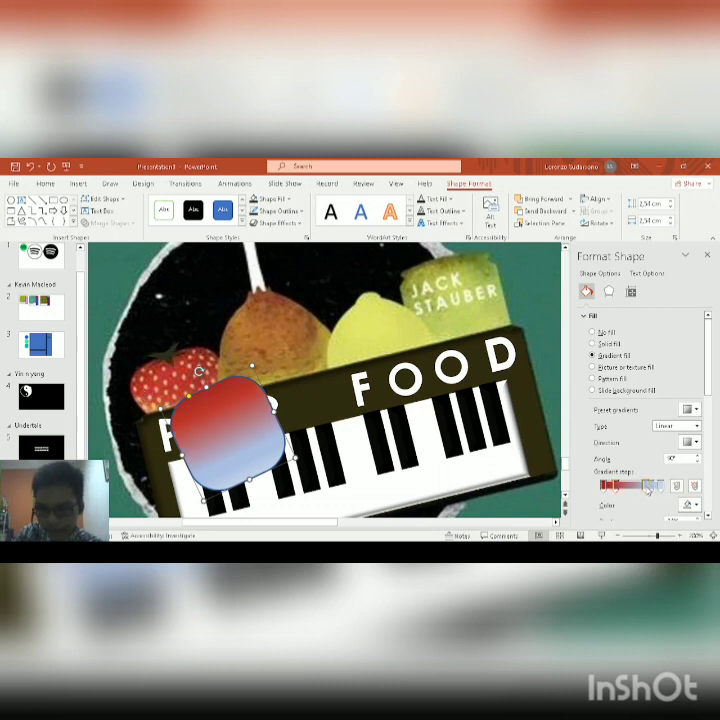
- Recolour the remaining gradient stops in the strawberry's red and orange, adjust the stop positions and remove the shape's outline
left_click_drag(647, 487, 638, 490)
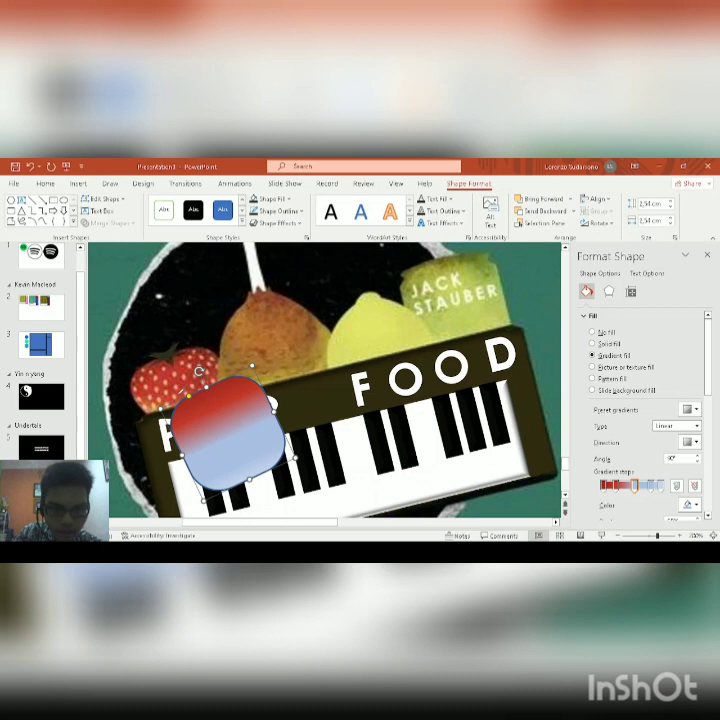
left_click(181, 394)
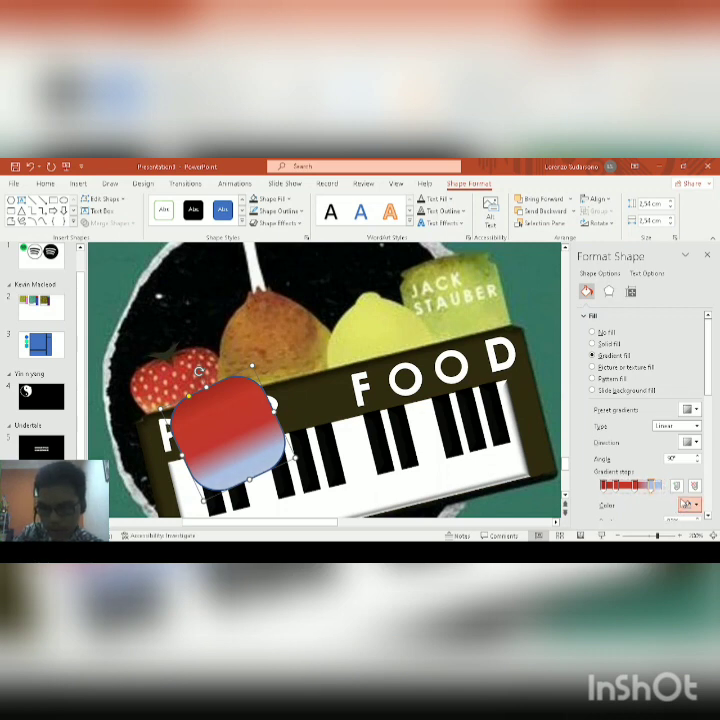
left_click(688, 504)
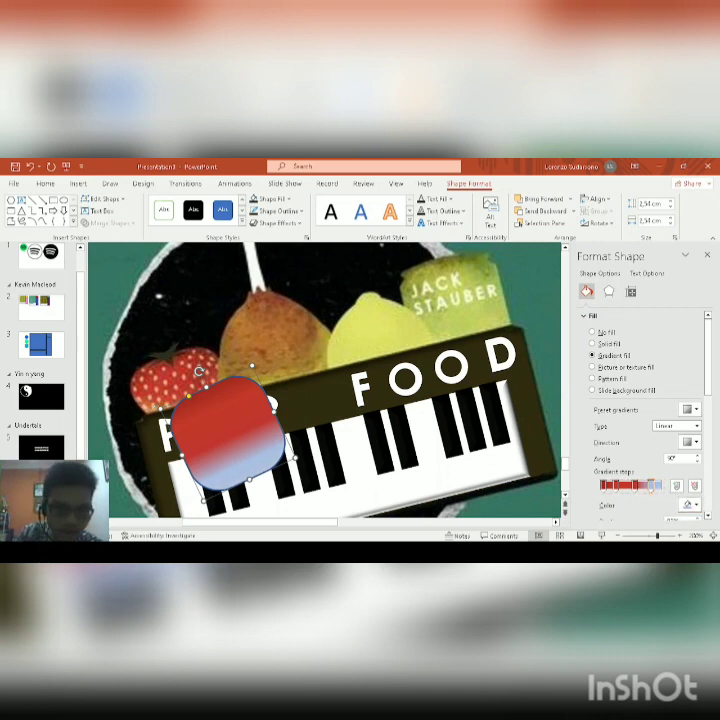
left_click(240, 350)
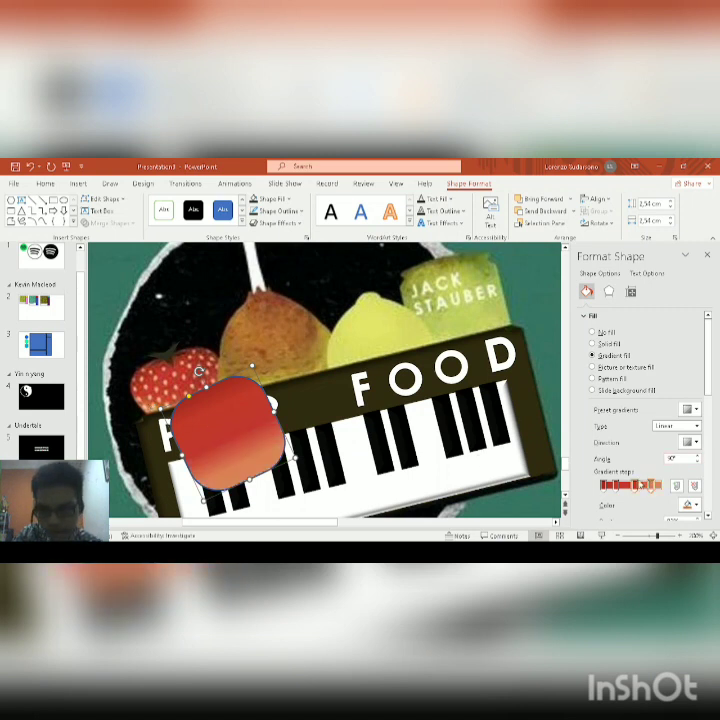
left_click_drag(636, 487, 638, 487)
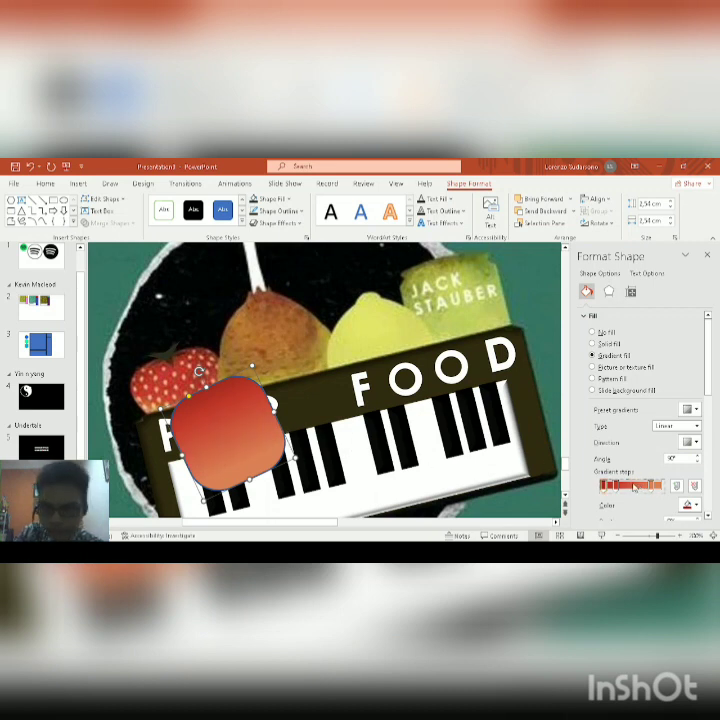
left_click_drag(620, 487, 630, 489)
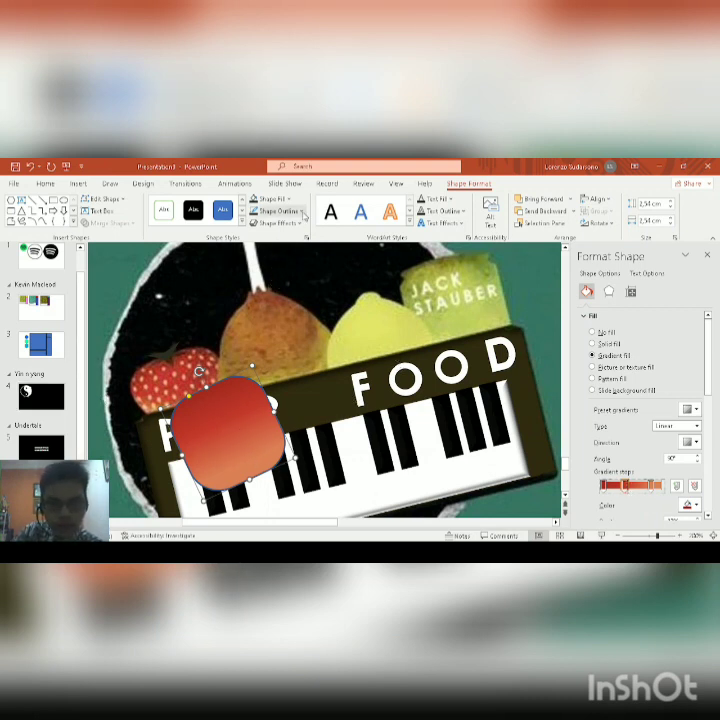
left_click(288, 362)
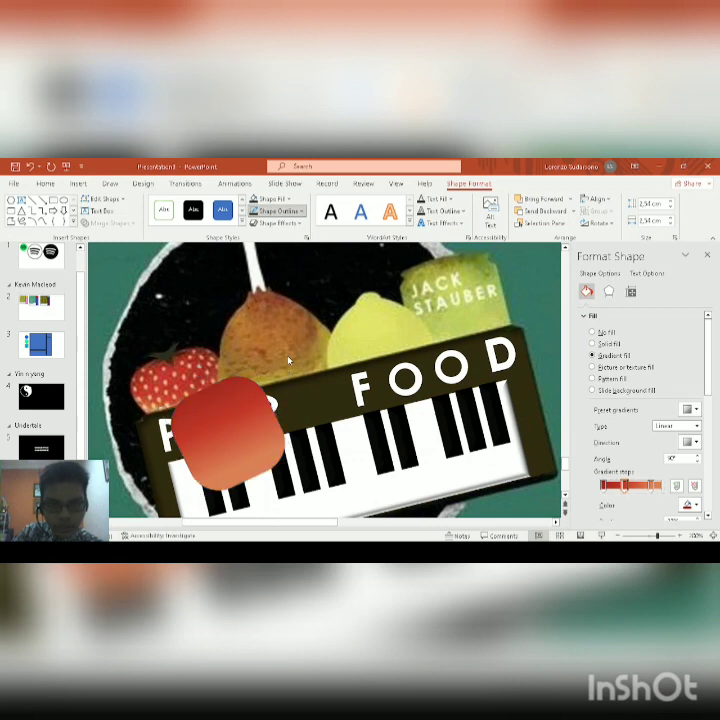
left_click(288, 360)
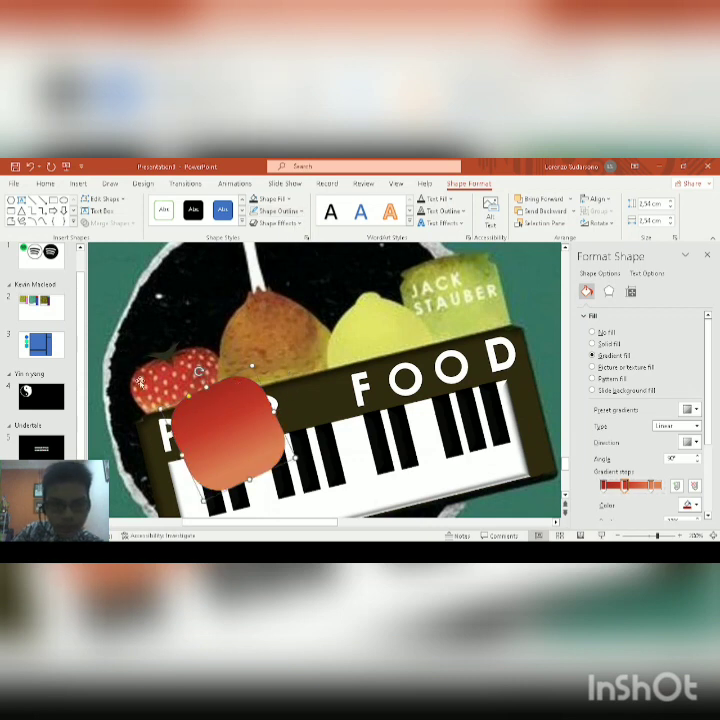
- Insert a teardrop shape, shrink it to about 0.19 cm, remove its outline and fill it white as a strawberry seed
left_click(44, 335)
left_click(254, 421)
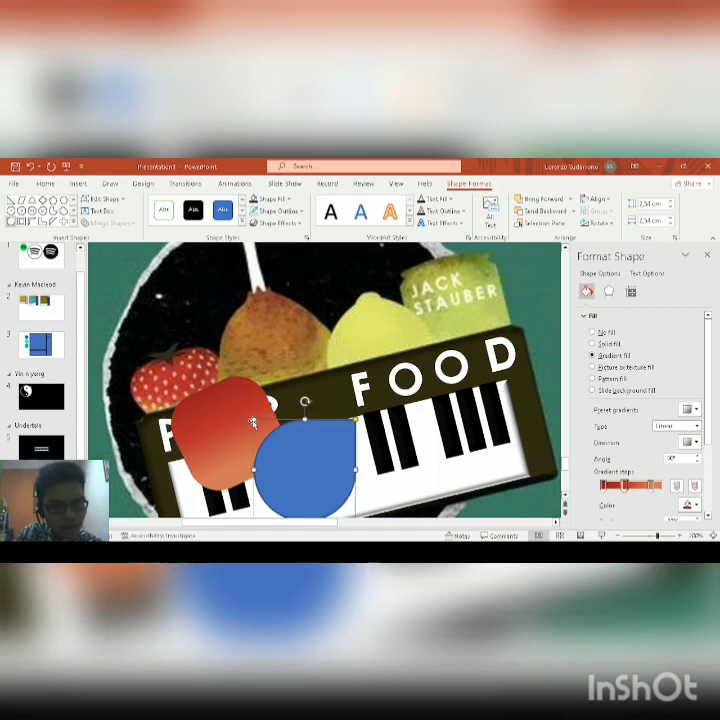
left_click_drag(312, 445, 323, 392)
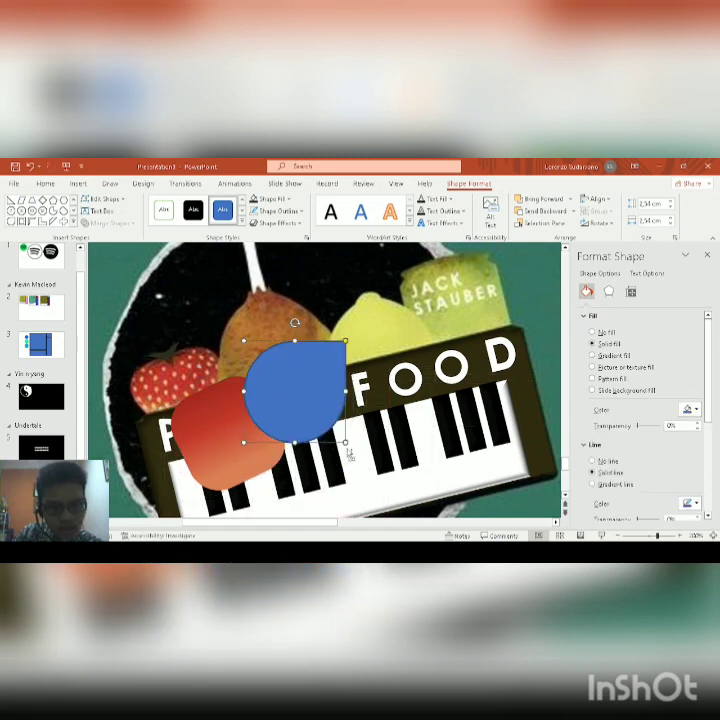
left_click_drag(345, 441, 295, 391)
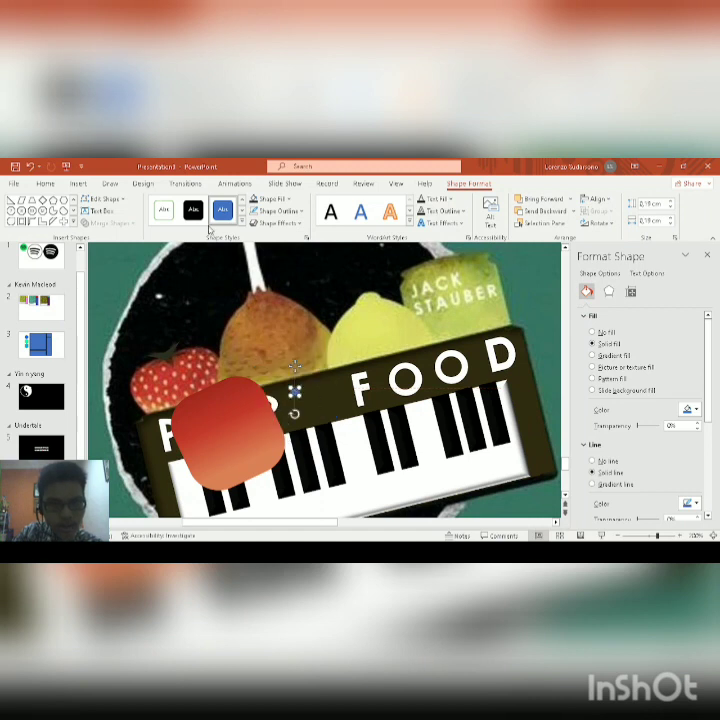
left_click(255, 211)
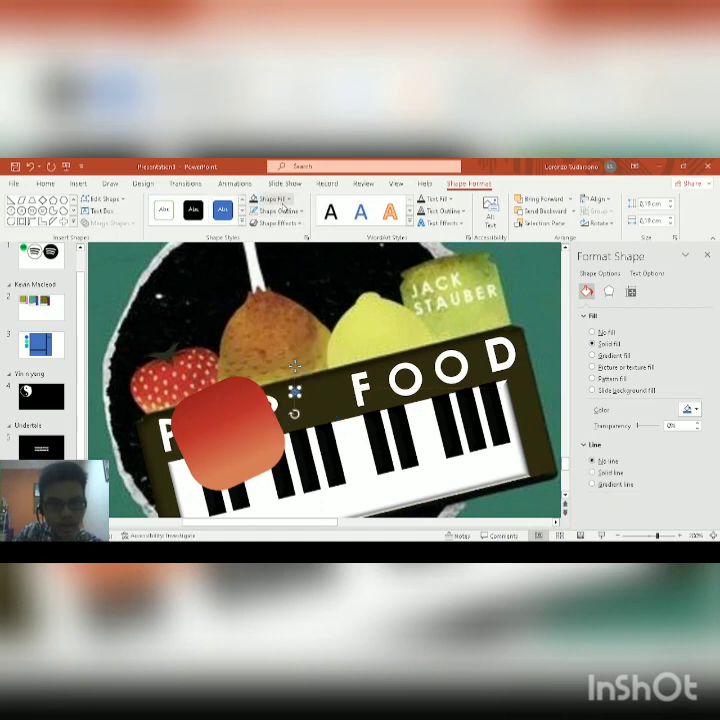
left_click(256, 200)
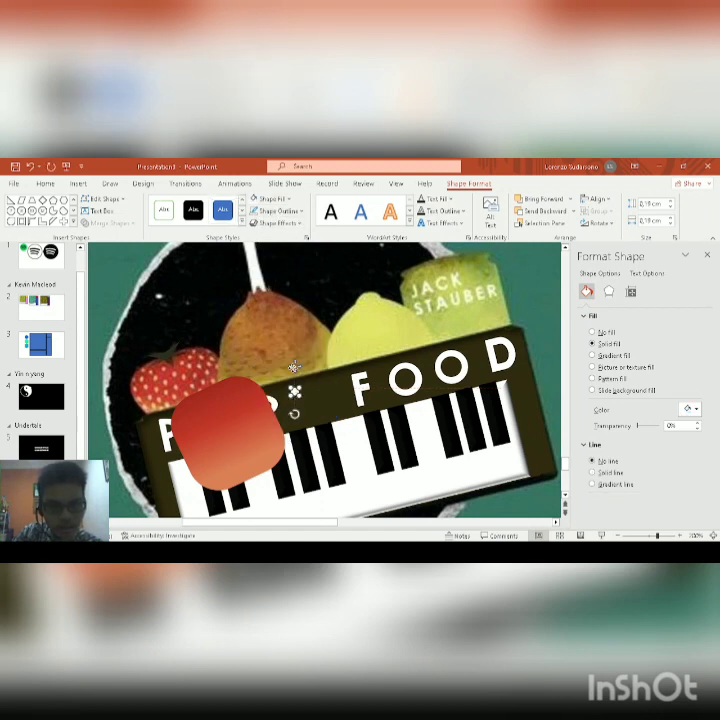
- Place the seed on the red shape, set its height and width to 0.1 cm and duplicate it beside the original
left_click_drag(294, 366, 200, 390)
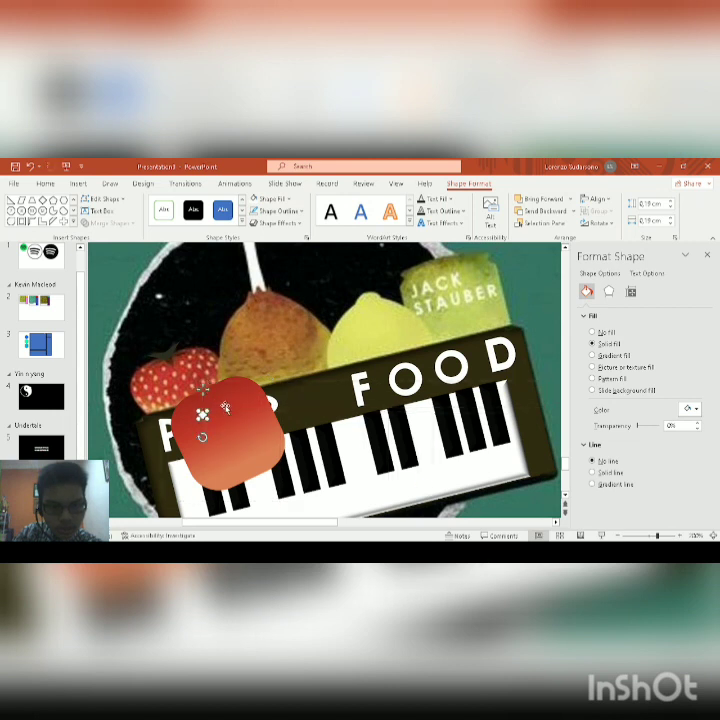
left_click(671, 207)
left_click(671, 225)
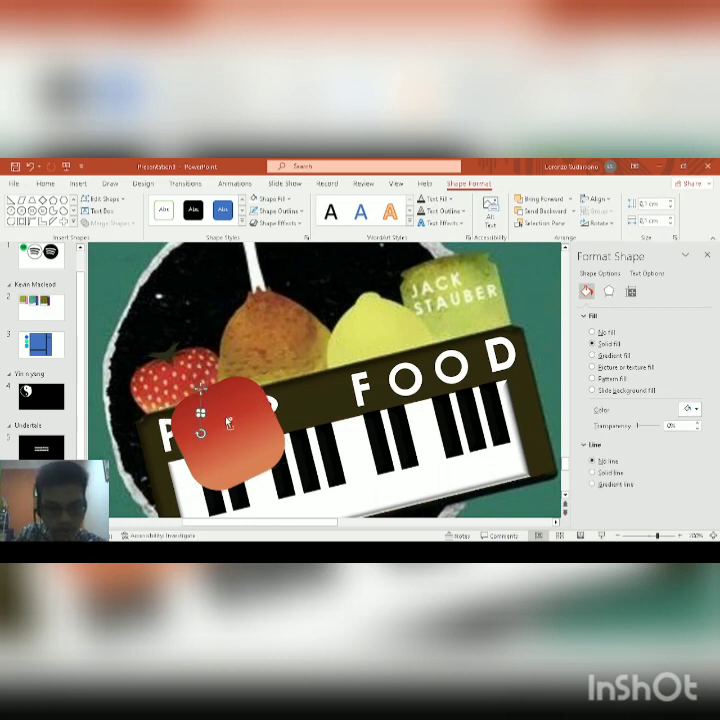
key("ctrl+d")
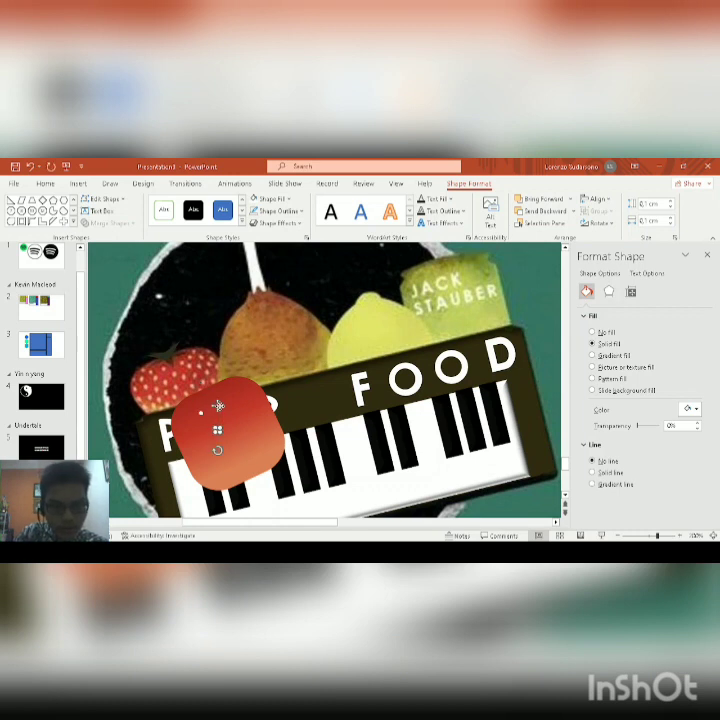
left_click_drag(217, 407, 191, 392)
key("ctrl+d")
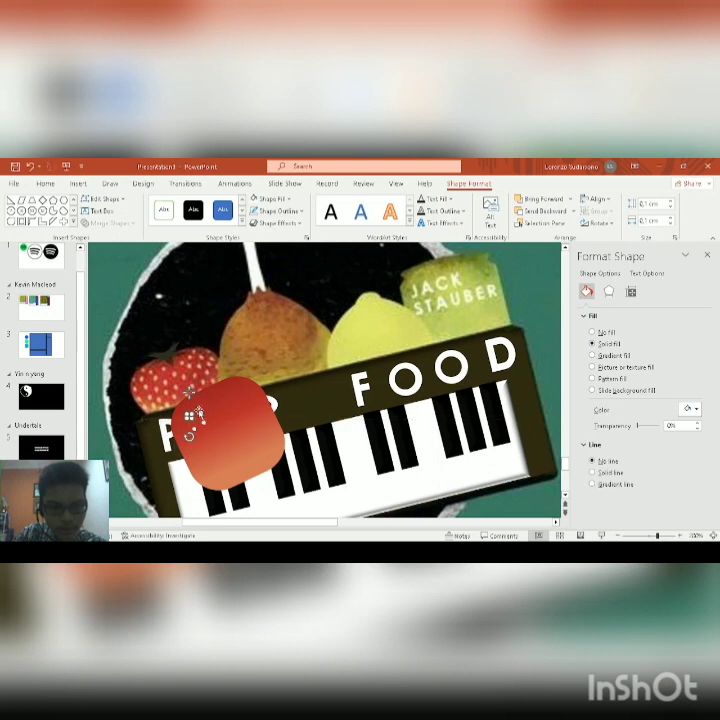
- Select several seeds together, duplicate them and place the copies around the first cluster on the red shape
left_click(199, 432, "shift")
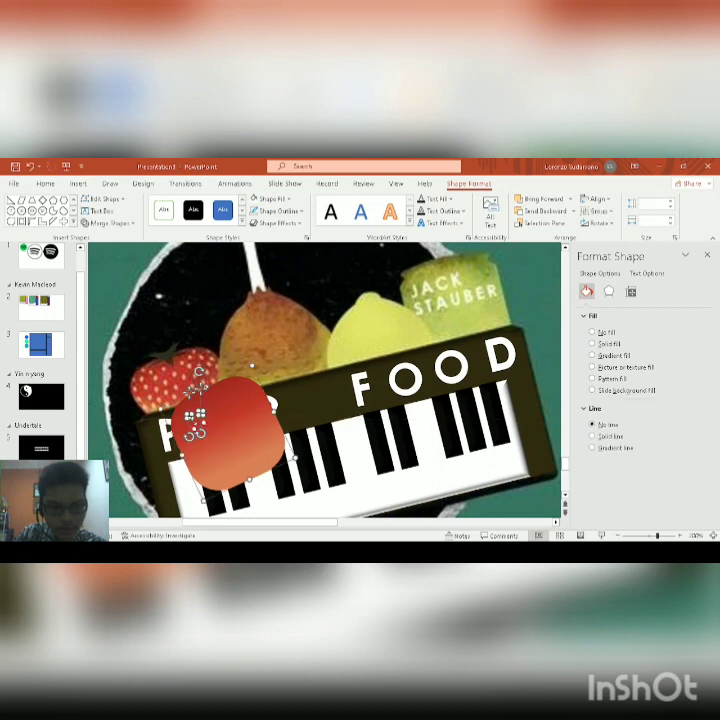
left_click(194, 427, "shift")
left_click(203, 431, "shift")
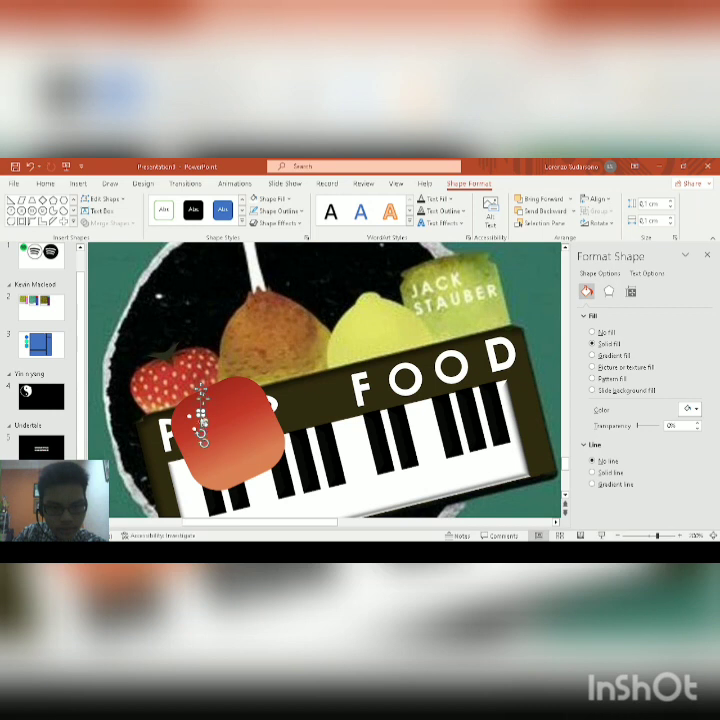
left_click(203, 422, "shift")
left_click(190, 420, "shift")
left_click(194, 429, "shift")
key("ctrl+d")
mouse_move(216, 414)
left_mouse_down()
mouse_move(220, 405)
mouse_move(208, 395)
mouse_move(235, 369)
mouse_move(229, 405)
mouse_move(210, 421)
left_mouse_up()
- Duplicate the seed cluster and spread the copies over the rest of the red shape, filling the gap near its edge
key("ctrl+d")
key("ctrl+d")
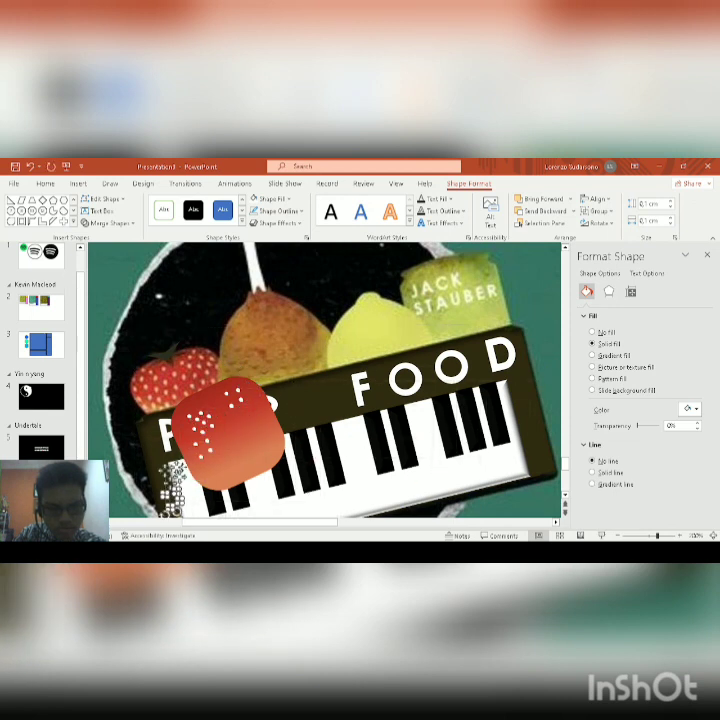
left_click_drag(175, 468, 262, 388)
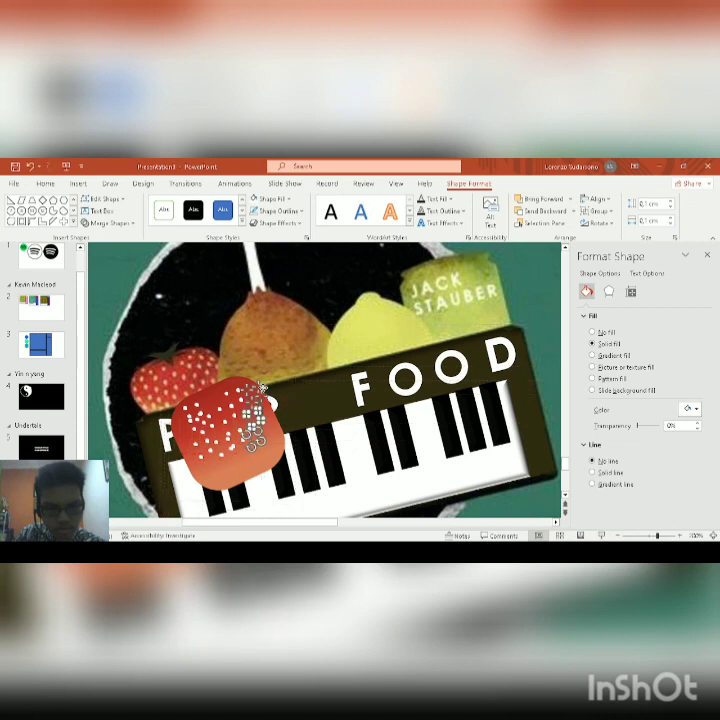
left_click_drag(203, 414, 188, 428)
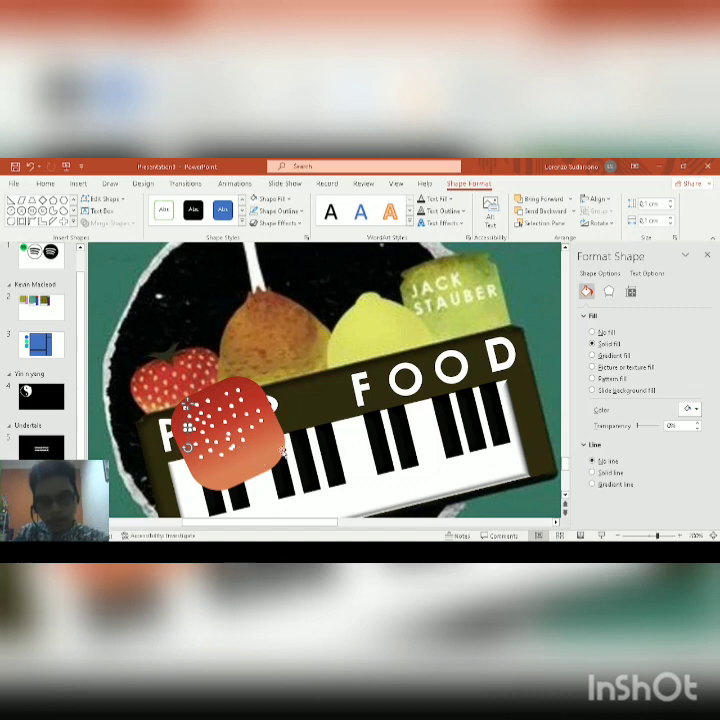
scroll(186, 395, "up", 5)
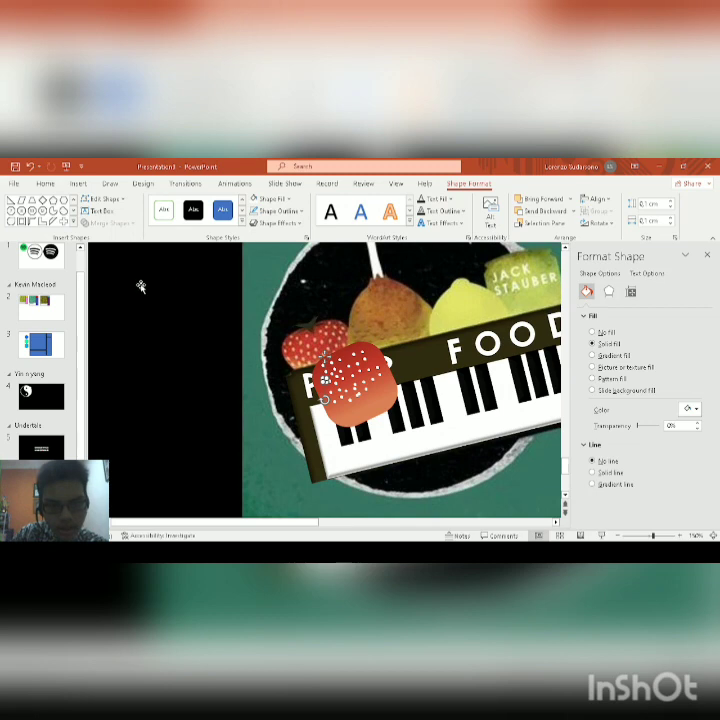
scroll(141, 287, "down", 6)
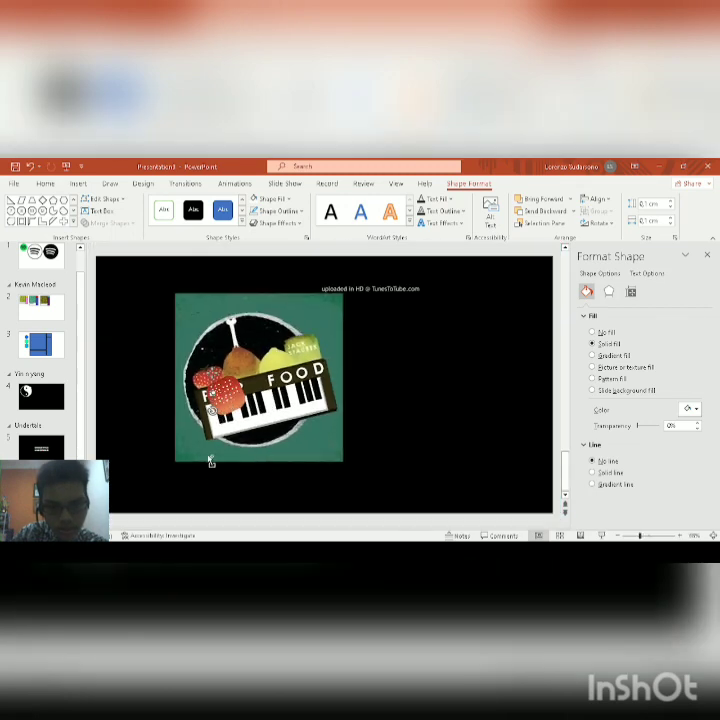
- Group the red shape with its seeds and leaves and move the group up over the cover's strawberry
mouse_move(183, 499)
left_mouse_down()
mouse_move(239, 458)
mouse_move(258, 328)
left_mouse_up()
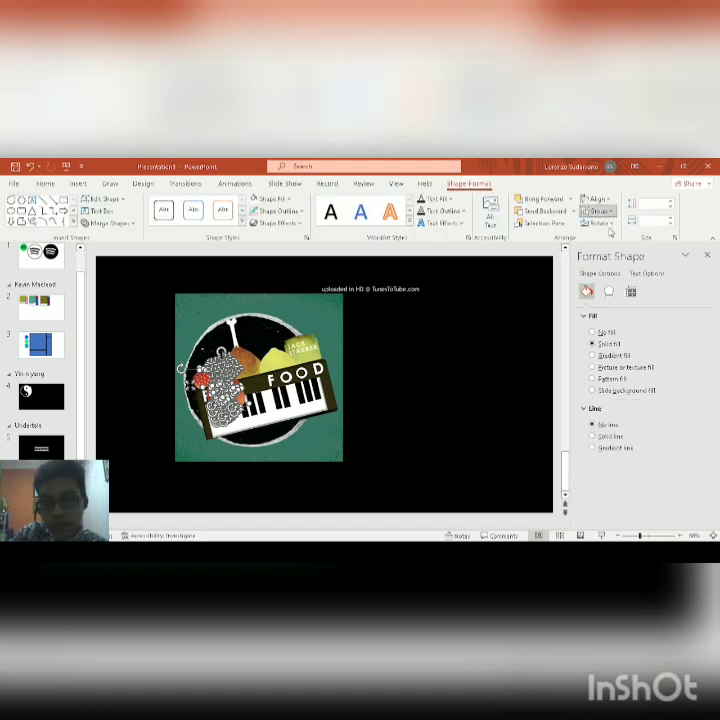
key("Delete")
scroll(367, 287, "up", 5)
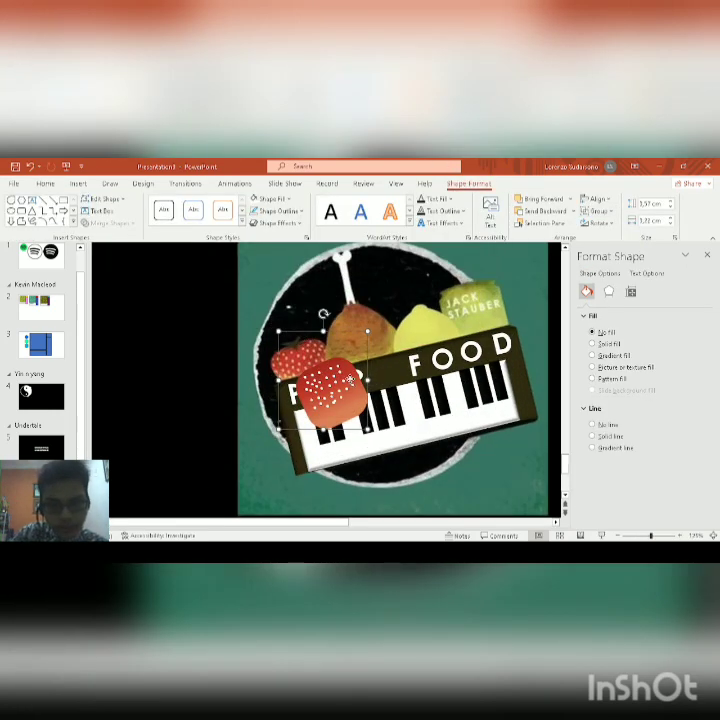
left_click_drag(345, 377, 330, 355)
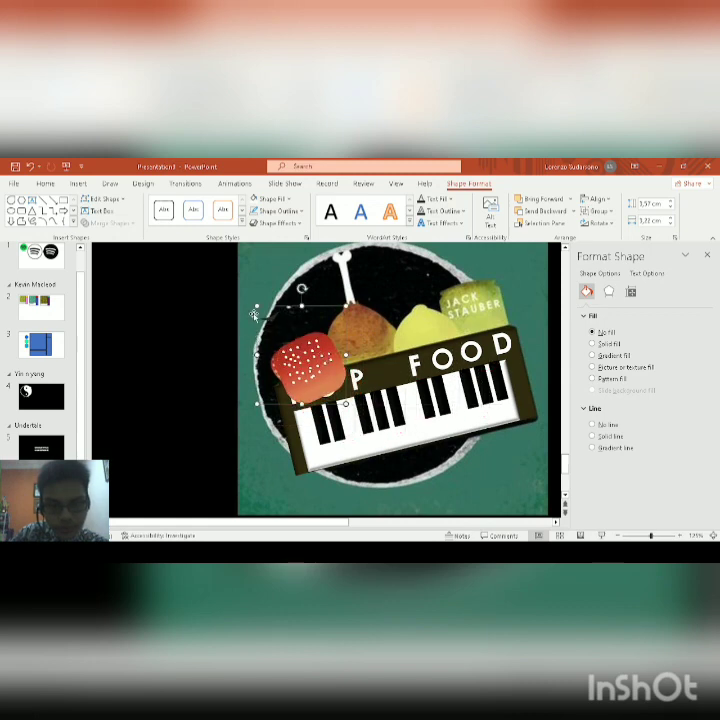
- Move the small dark leaf shapes within the group onto the top edge of the strawberry
left_click(267, 320)
scroll(279, 325, "up", 7)
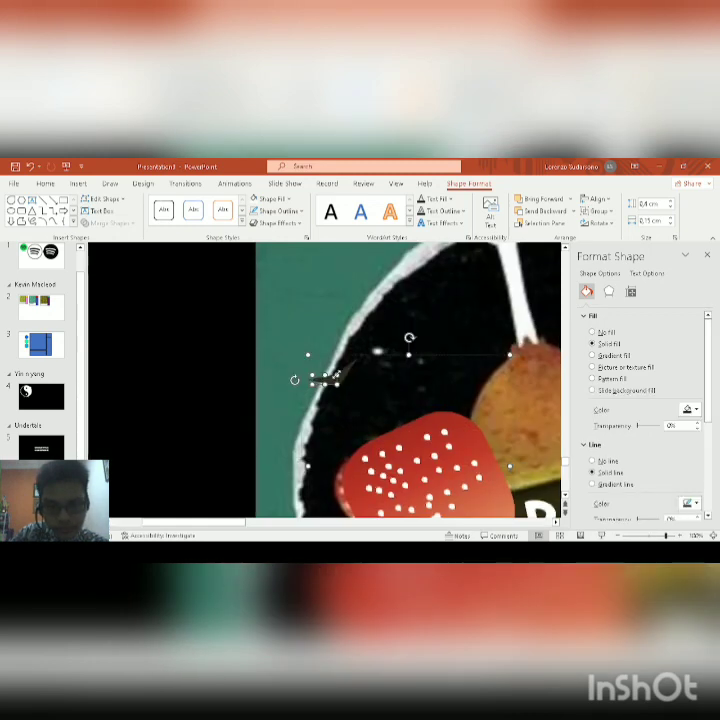
left_click_drag(347, 380, 403, 416)
scroll(414, 413, "down", 5)
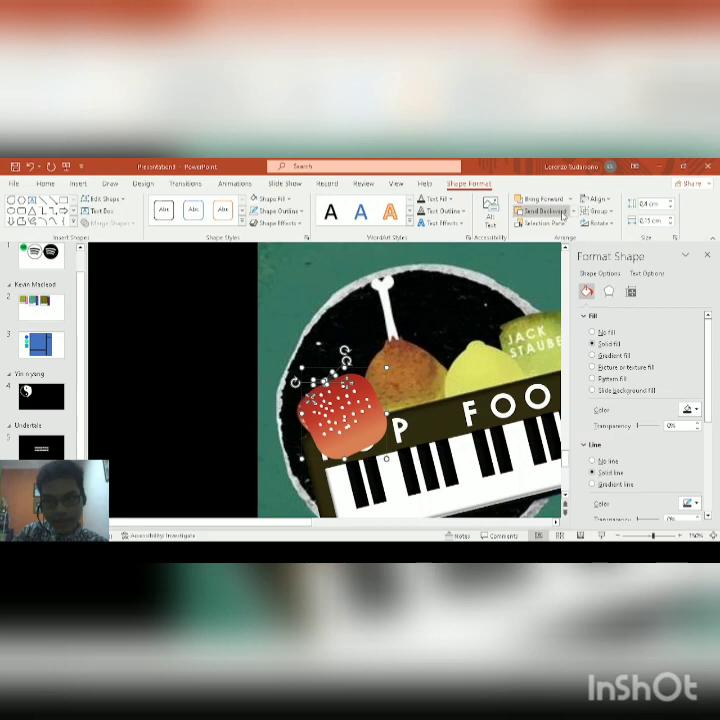
scroll(378, 358, "down", 5)
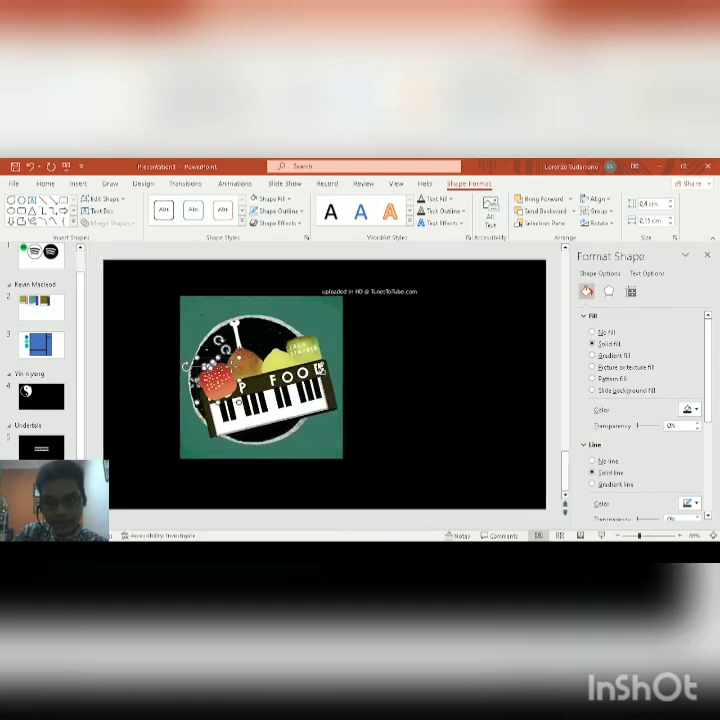
scroll(387, 370, "up", 5)
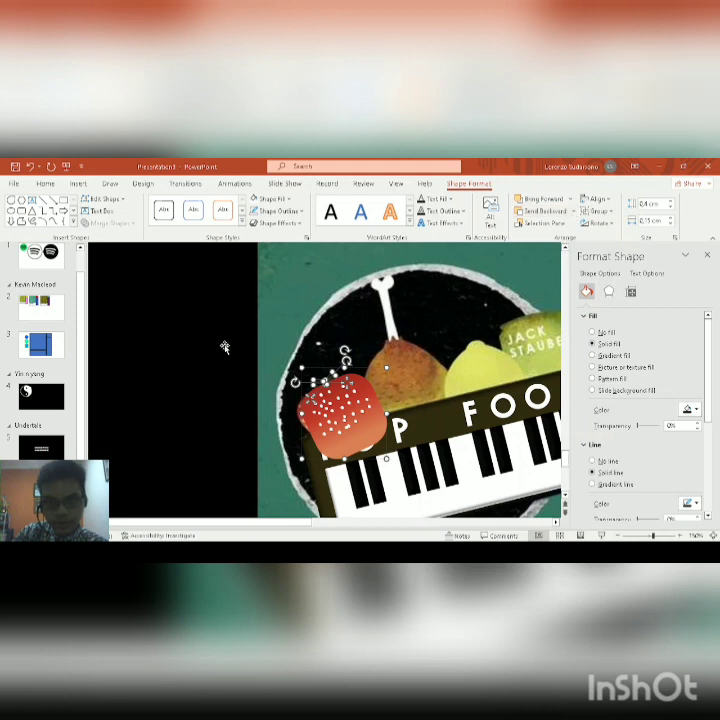
- Reorder the strawberry group so it sits behind the keyboard and its lettering but in front of the cover picture
left_click(349, 420)
left_click(350, 420)
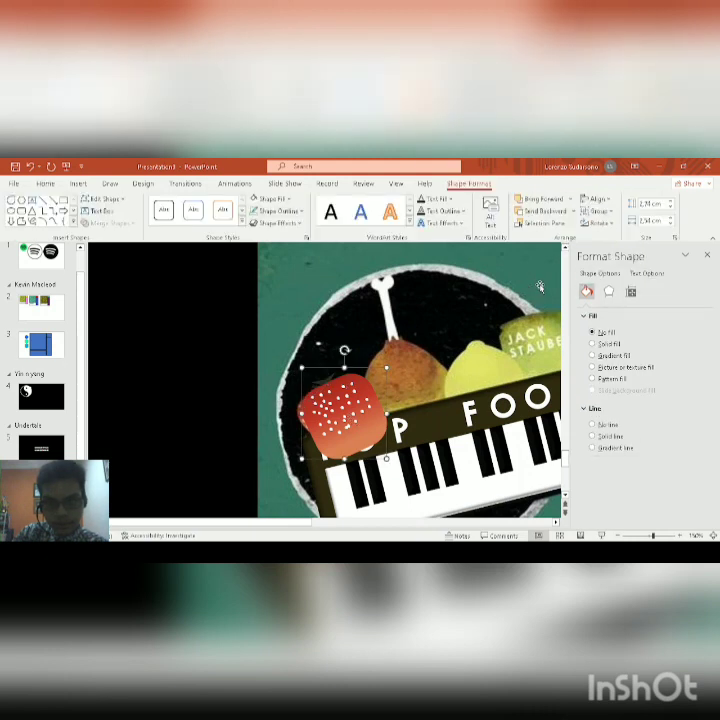
left_click(548, 211)
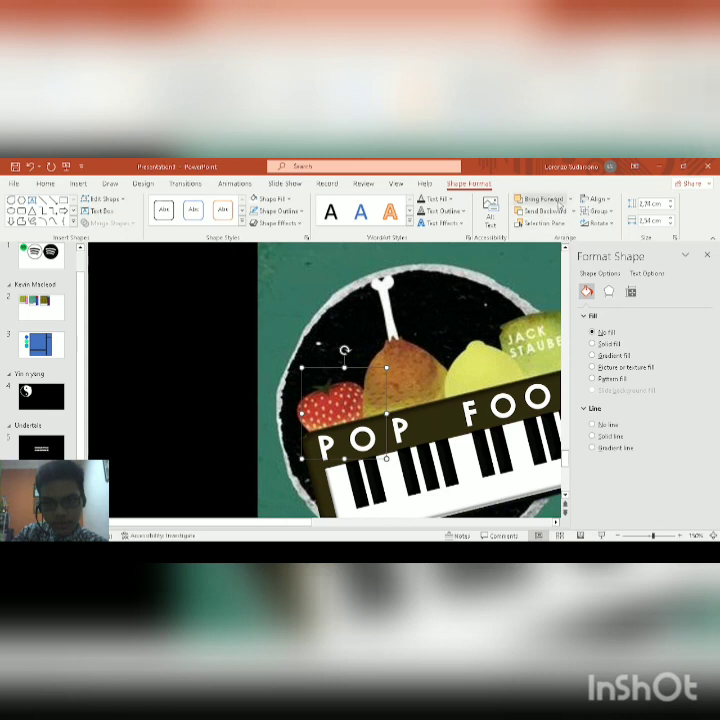
left_click(555, 200)
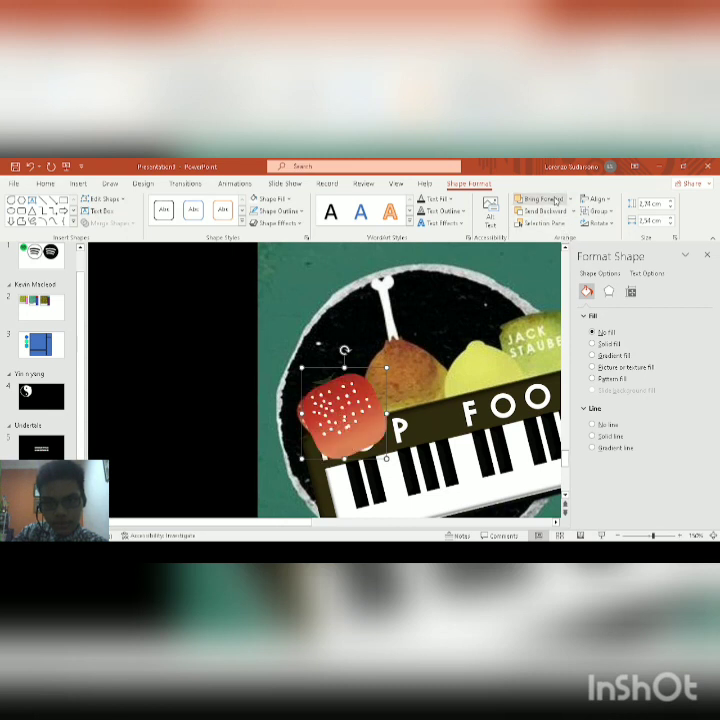
left_click(552, 211)
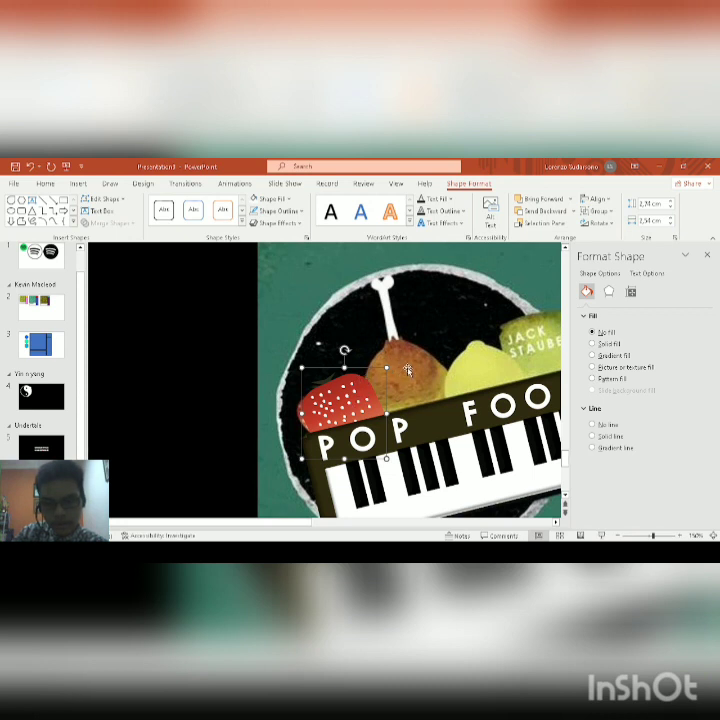
left_click(383, 385)
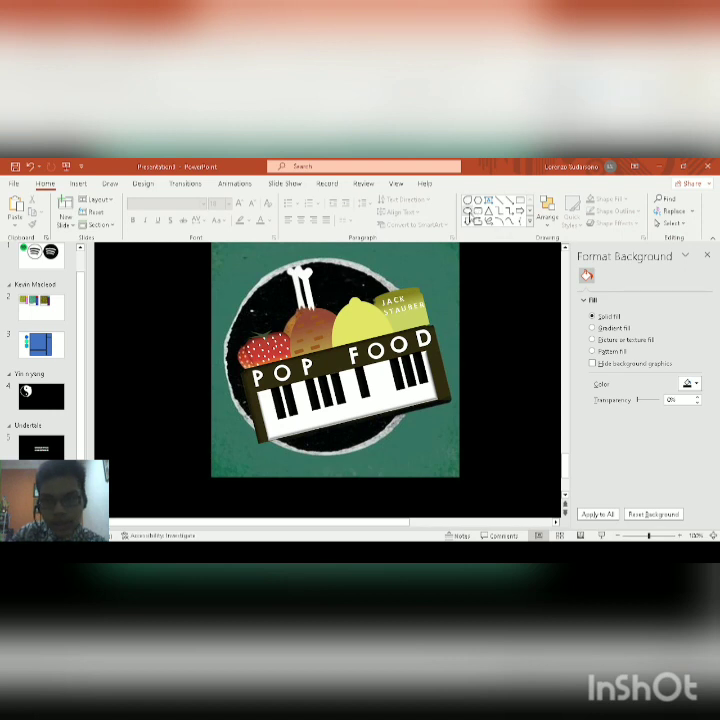
- Draw an oval over the cover's black disc and resize it to about 9.53 cm high and 9.47 cm wide
left_click(467, 211)
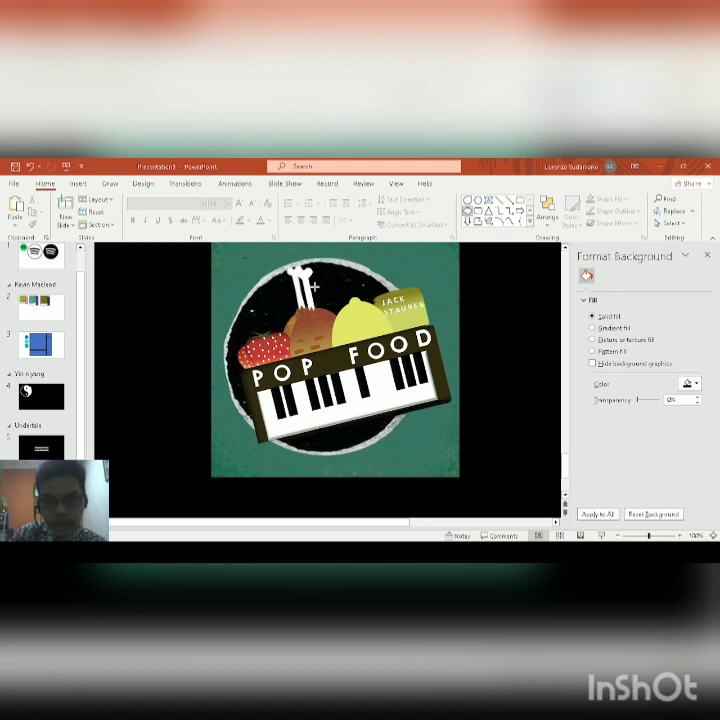
left_click(259, 299)
left_click_drag(283, 323, 430, 358)
left_click_drag(328, 333, 328, 263)
left_click_drag(326, 381, 325, 392)
key("ctrl+z")
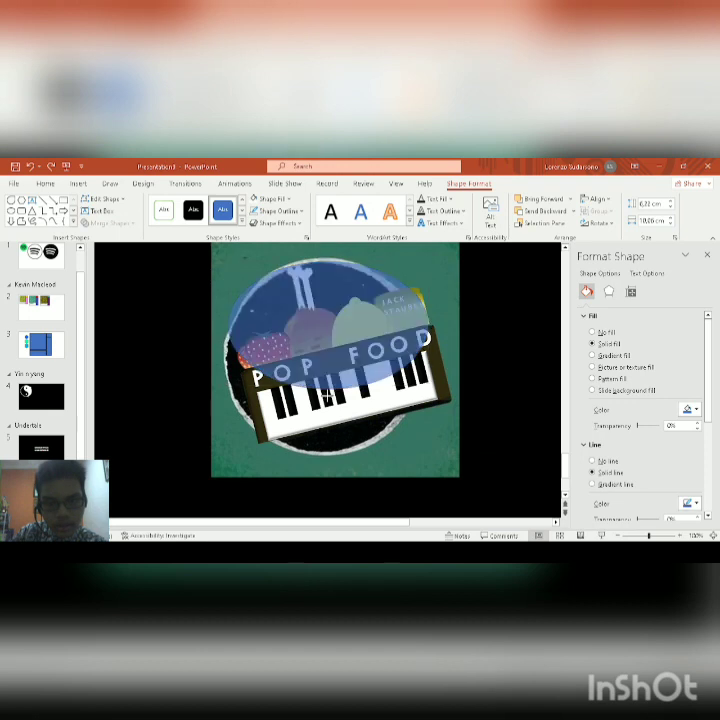
left_click_drag(321, 434, 321, 451)
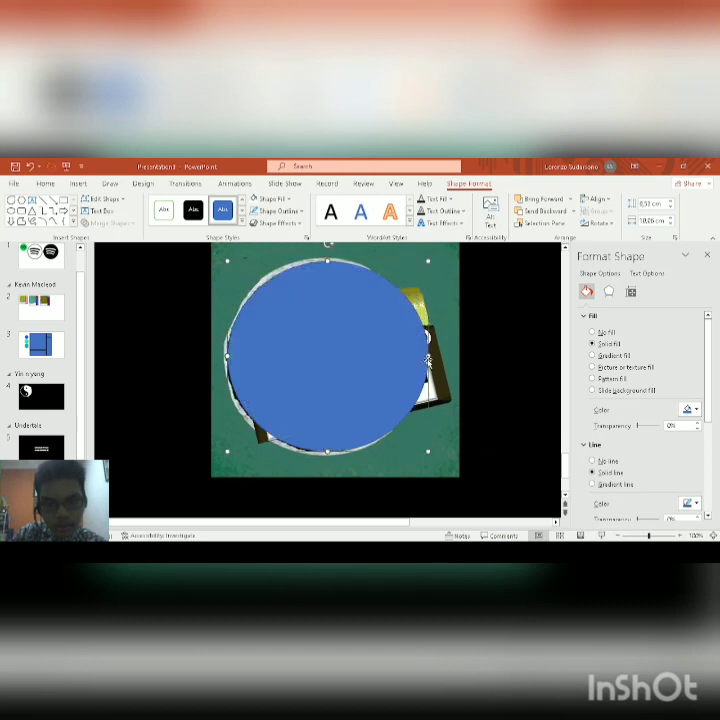
left_click_drag(428, 356, 416, 356)
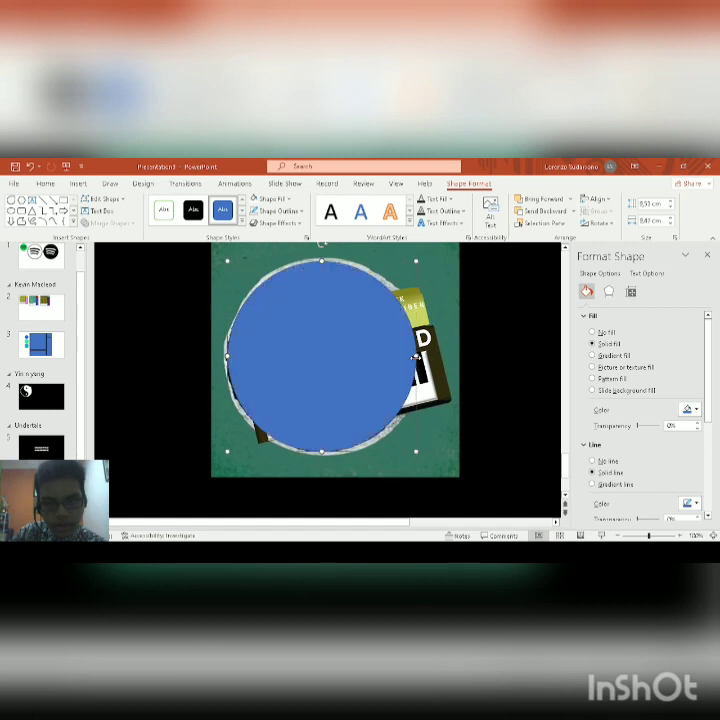
- Apply the solid black shape style to the circle and adjust its shape effects
left_click(200, 215)
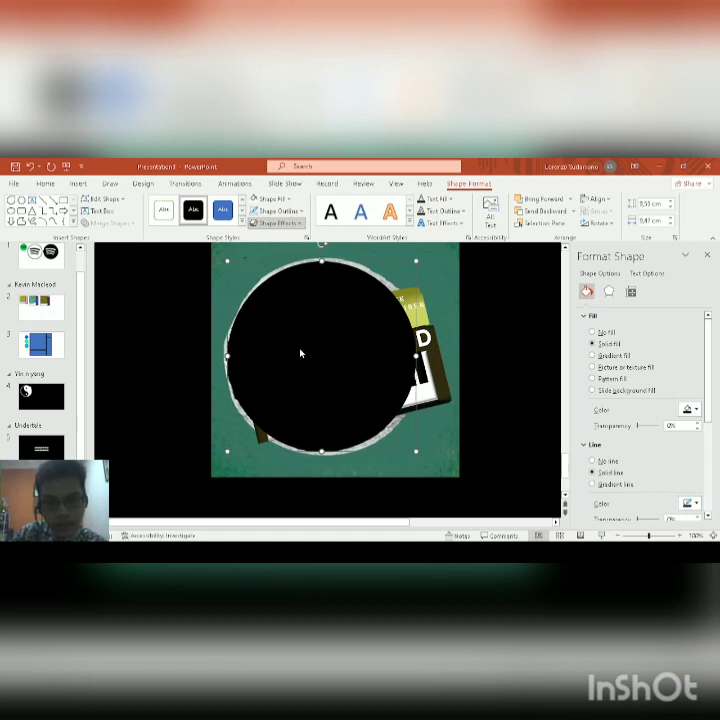
left_click(368, 413)
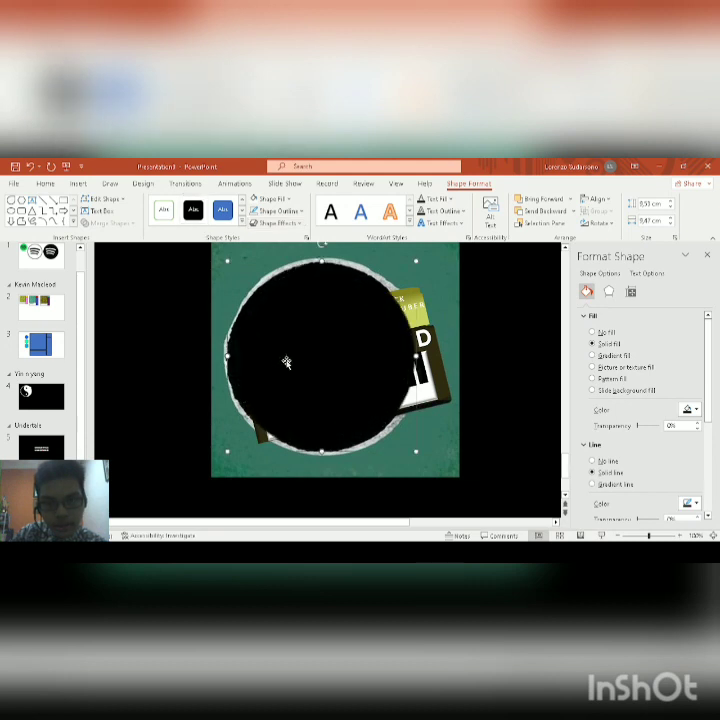
left_click(294, 226)
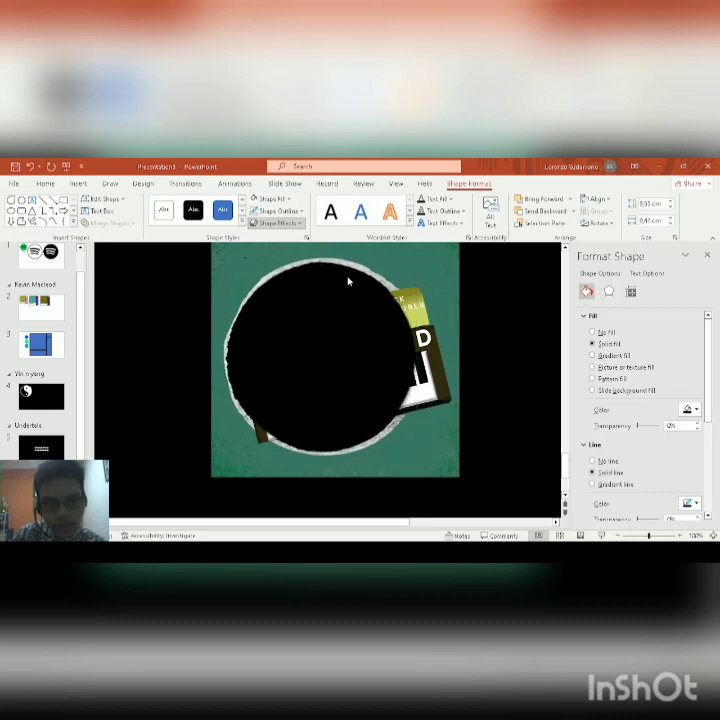
left_click(482, 360)
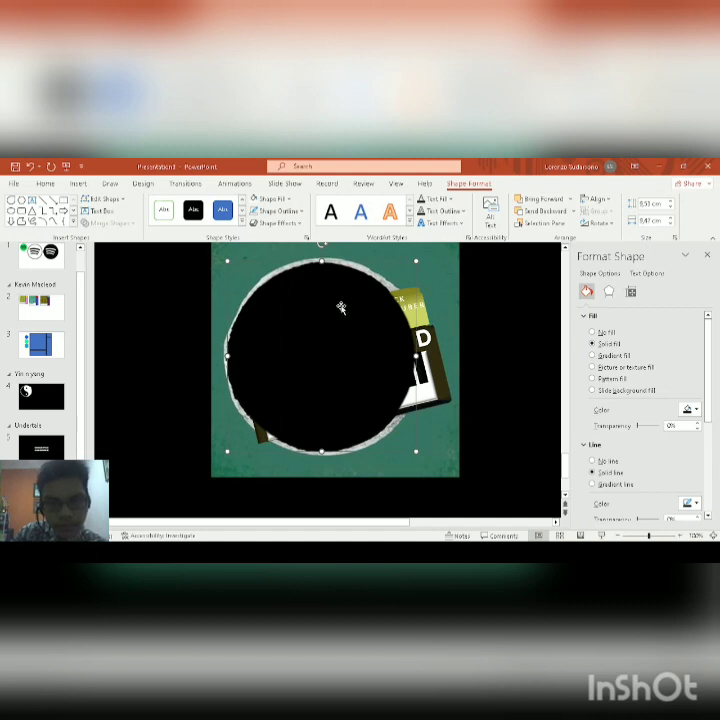
- Duplicate the black circle, fill the copy white and fit it to the cover's white ring at about 9.95 by 9.87 cm
key("ctrl+d")
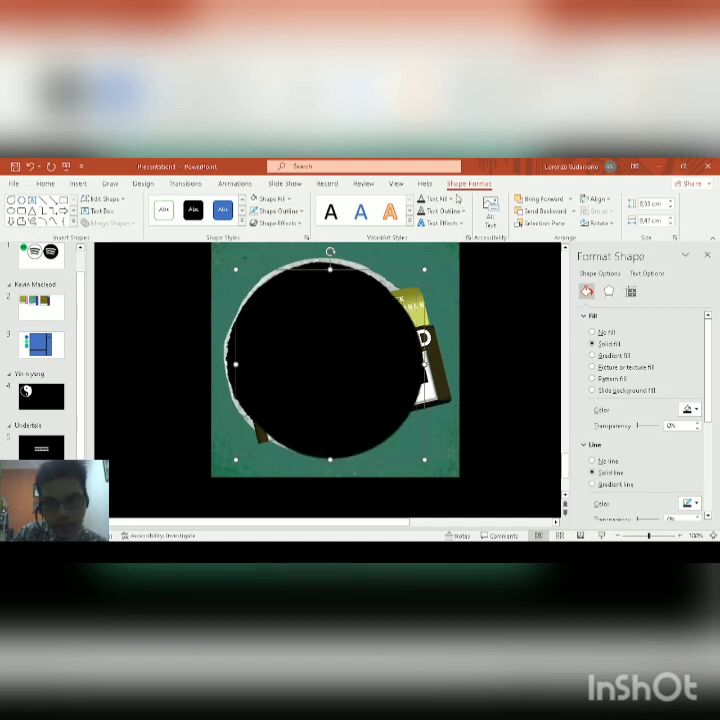
left_click(253, 204)
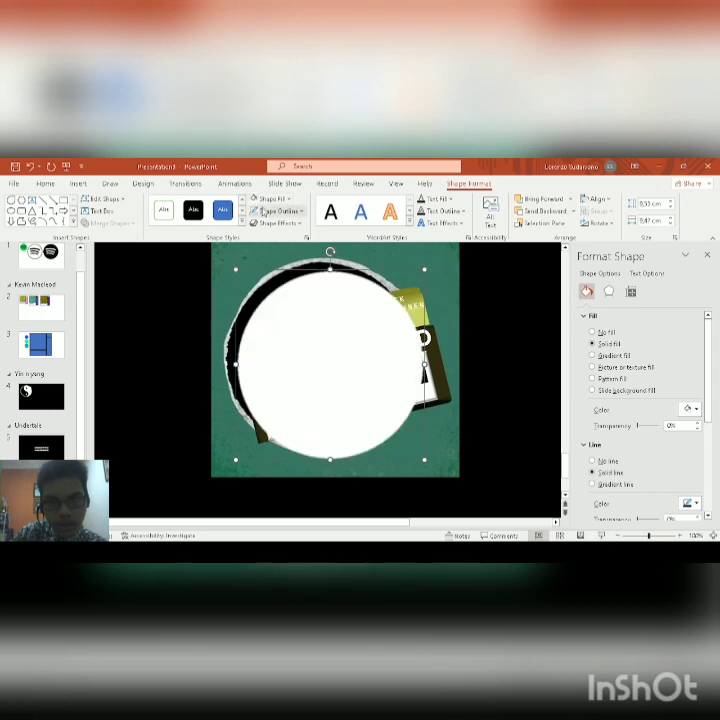
left_click_drag(336, 329, 325, 325)
left_click_drag(317, 447, 317, 454)
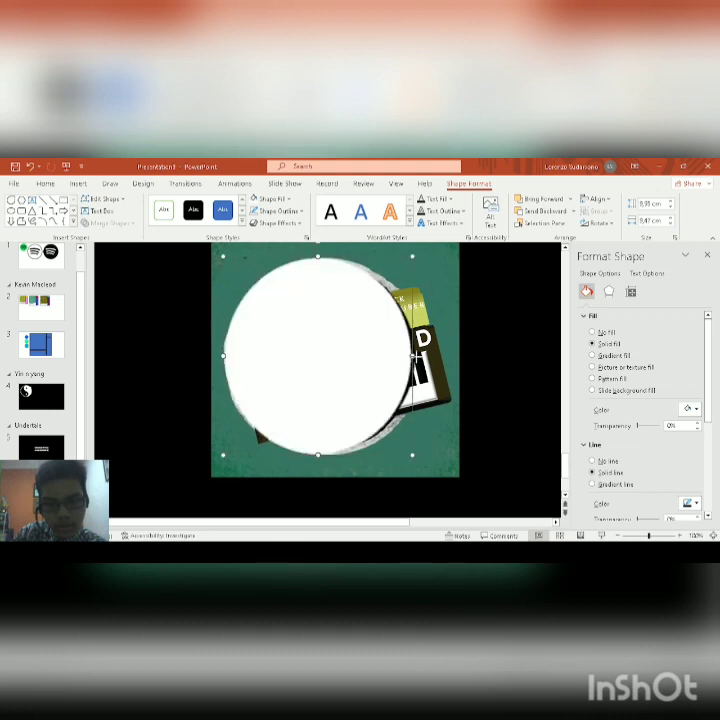
left_click_drag(413, 355, 420, 356)
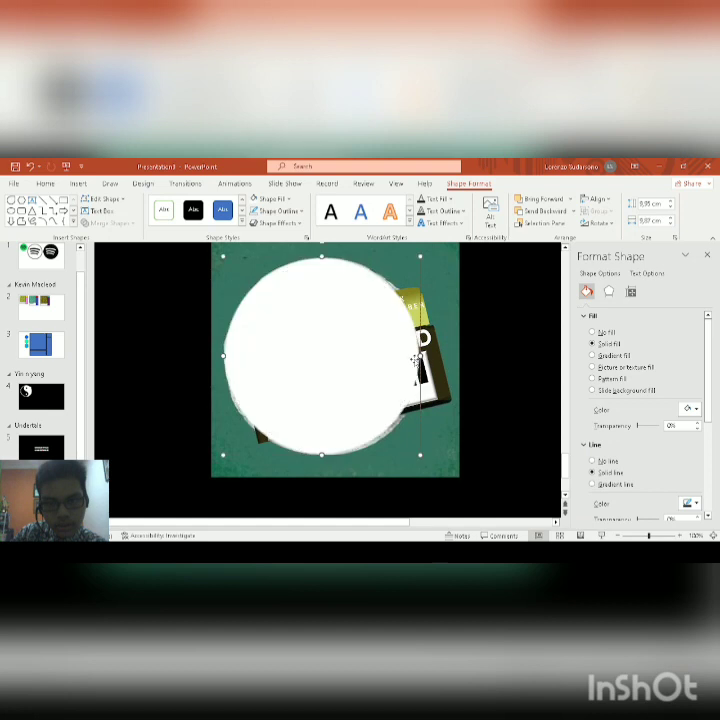
- Send the white circle and the black circle to the back, behind the rest of the artwork
left_click(557, 212)
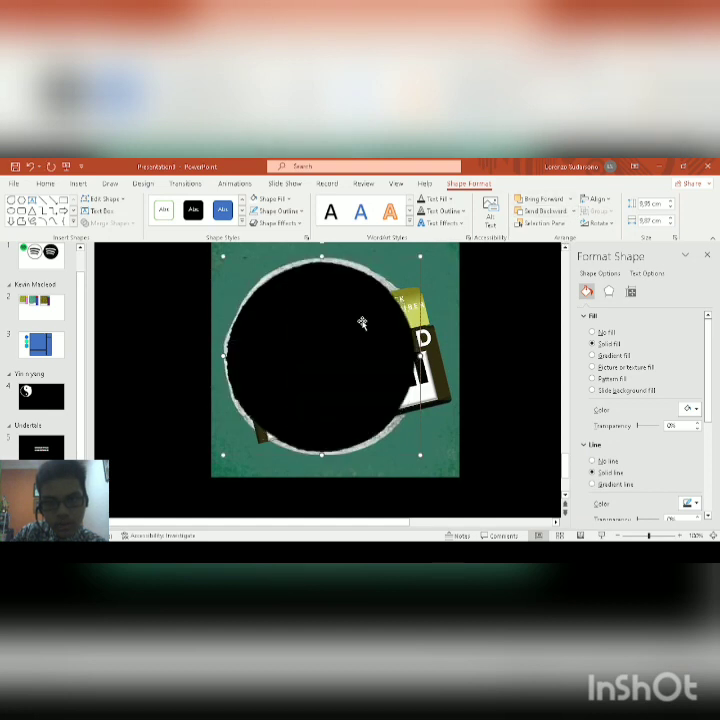
left_click(315, 337)
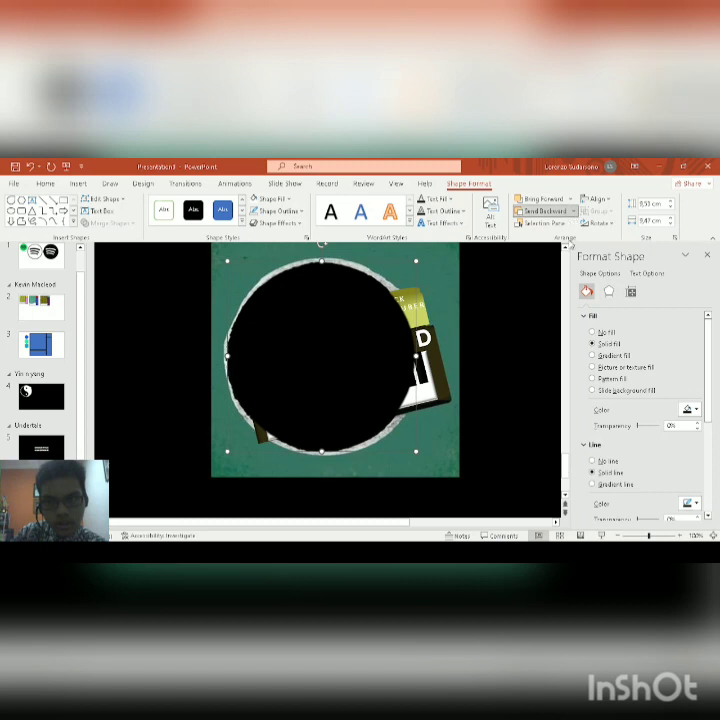
left_click(545, 211)
left_click(469, 291)
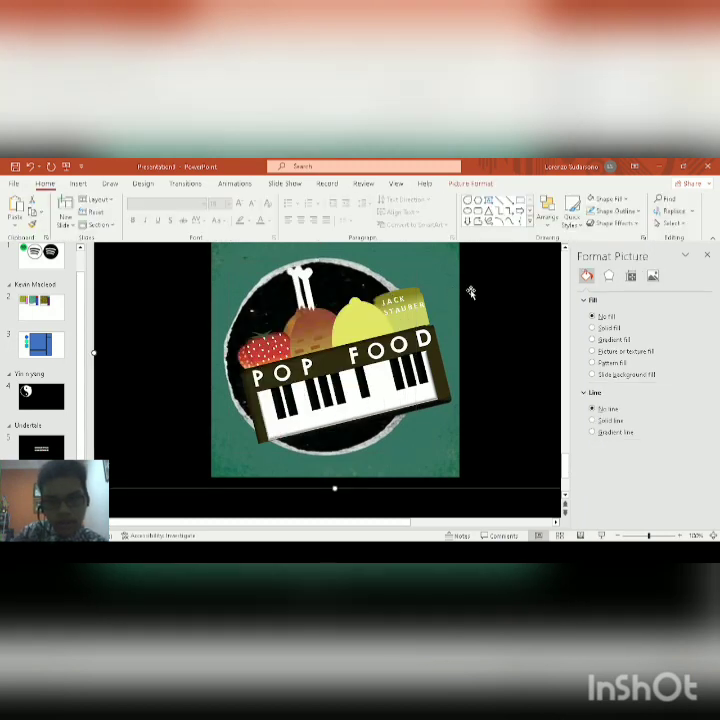
scroll(469, 298, "up", 1)
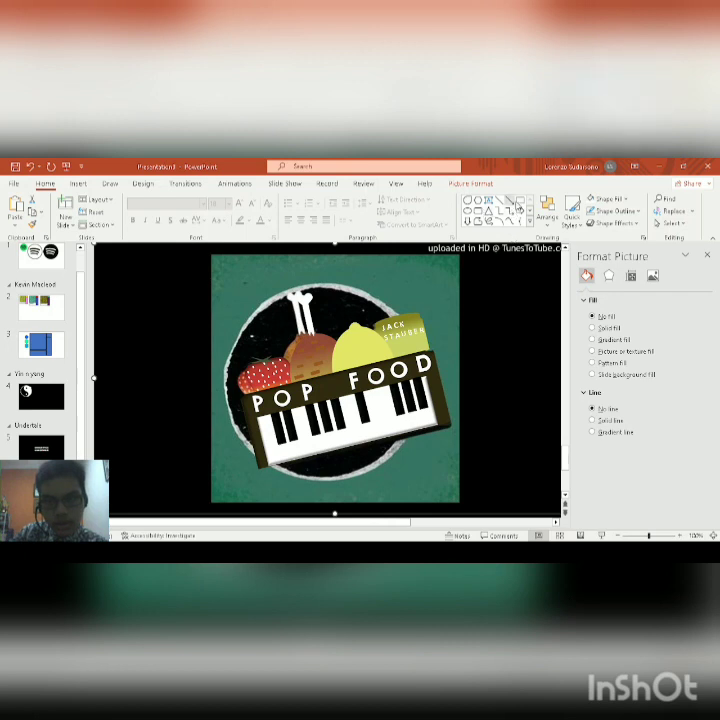
left_click(520, 200)
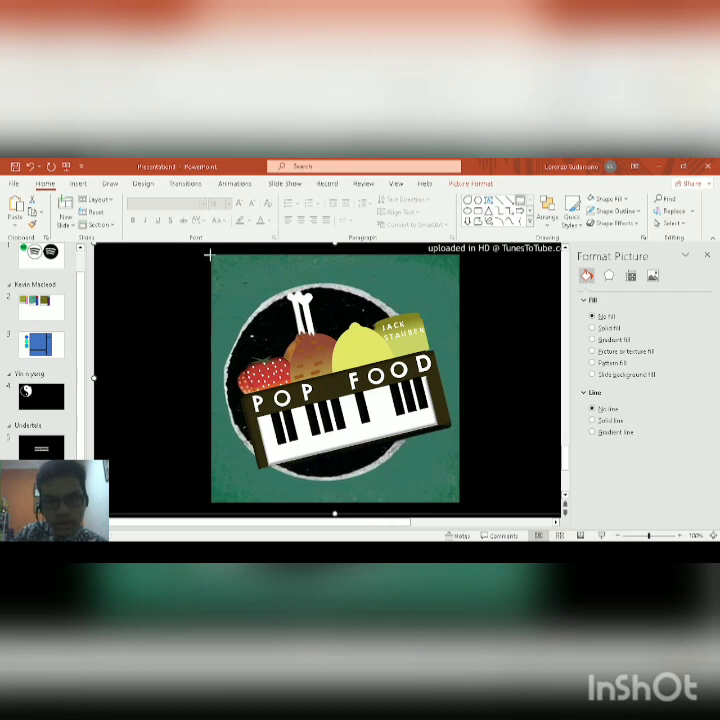
left_click_drag(209, 255, 461, 503)
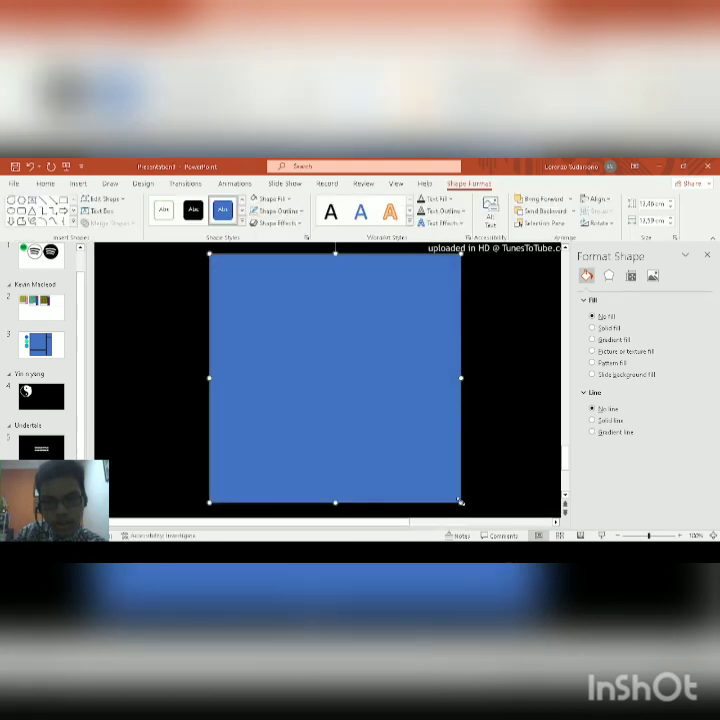
key("ctrl+z")
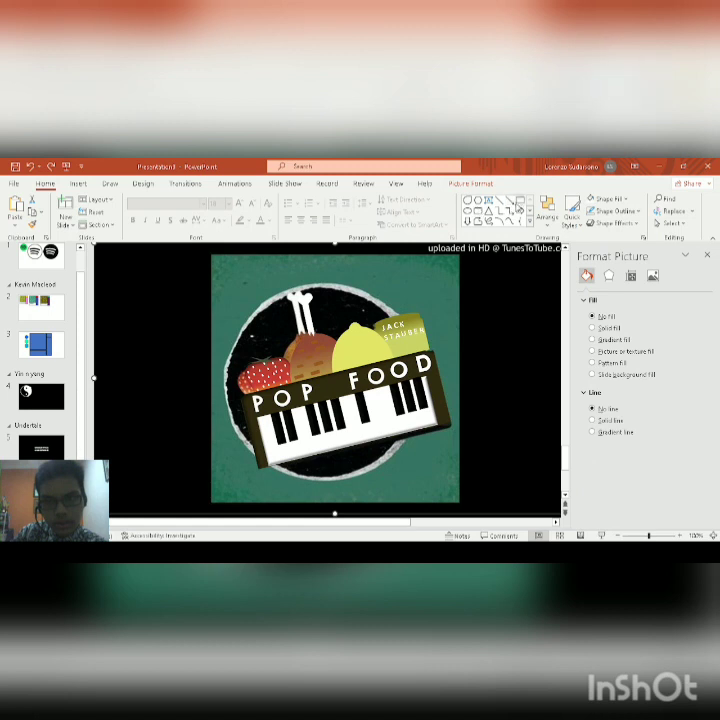
- Draw a rectangle about 12.43 by 12.51 cm matching the cover's green background and move it partly off the cover
left_click(519, 200)
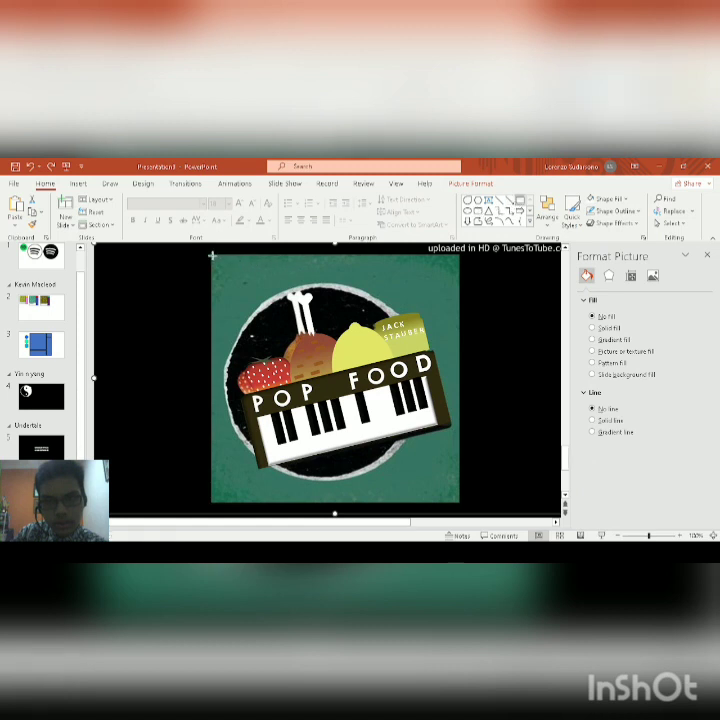
left_click_drag(212, 255, 260, 301)
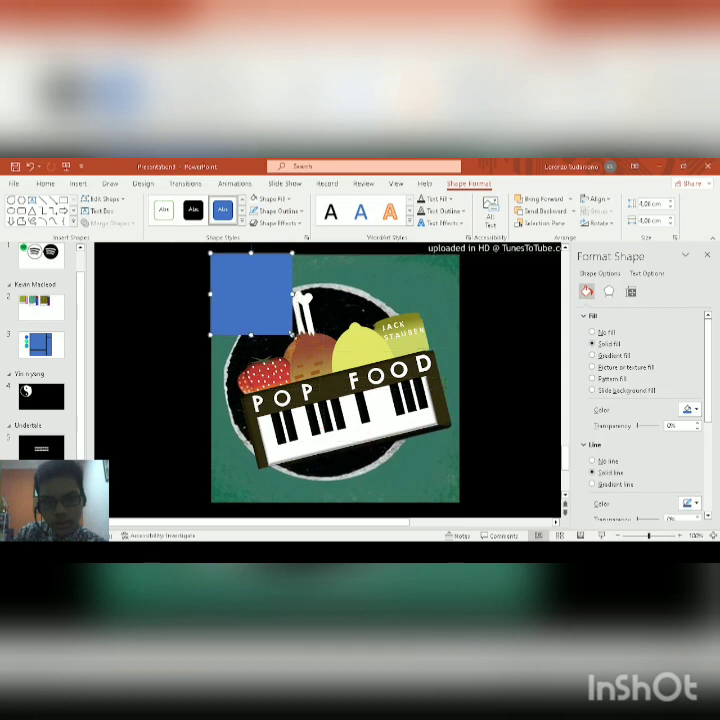
mouse_move(292, 335)
left_mouse_down()
mouse_move(318, 382)
mouse_move(283, 330)
mouse_move(290, 332)
left_mouse_up()
left_click_drag(293, 335, 461, 503)
key("ctrl+z")
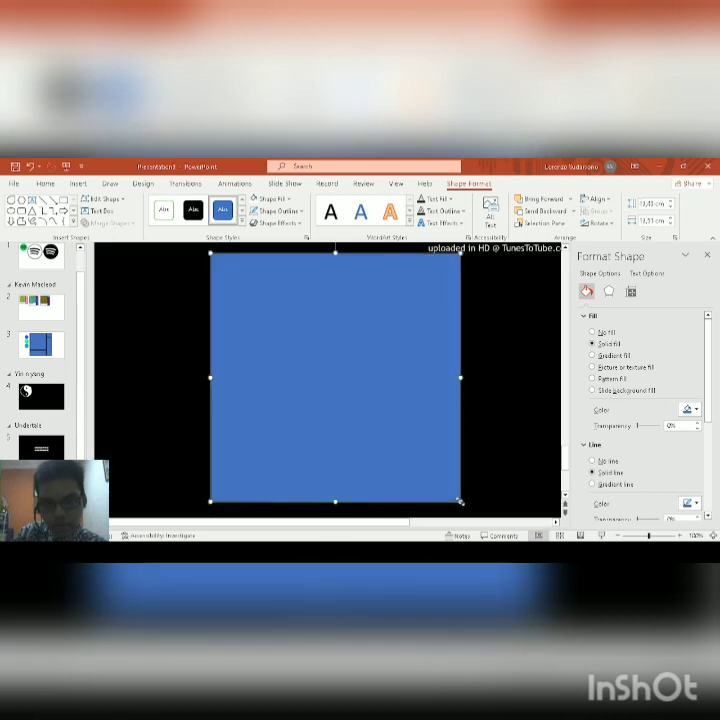
left_click_drag(427, 326, 350, 351)
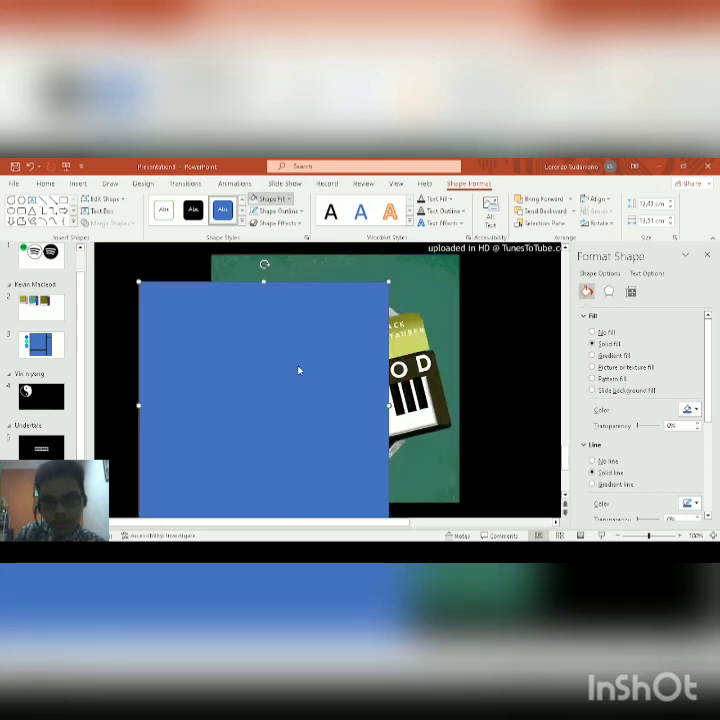
- Fill the rectangle with the album cover's green, align it over the cover and send it to the back
left_click(405, 298)
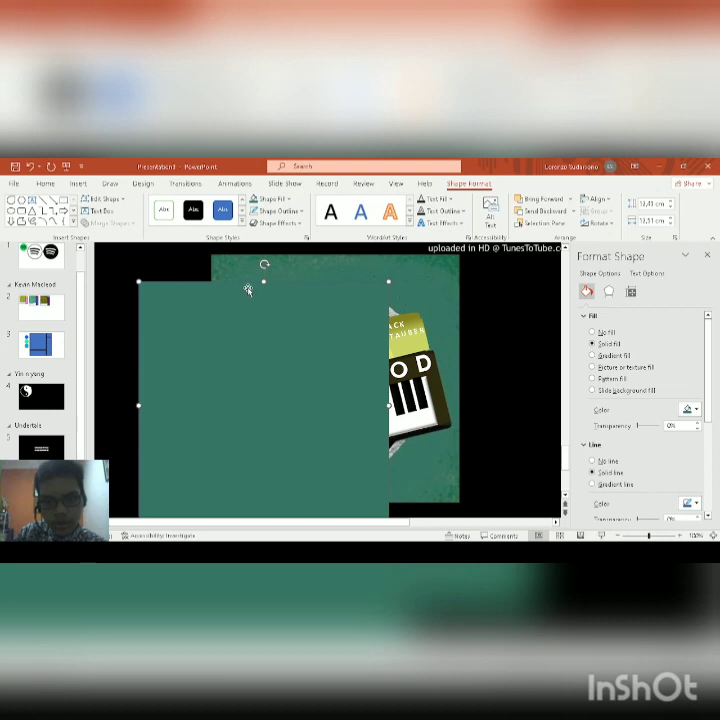
left_click_drag(267, 333, 339, 302)
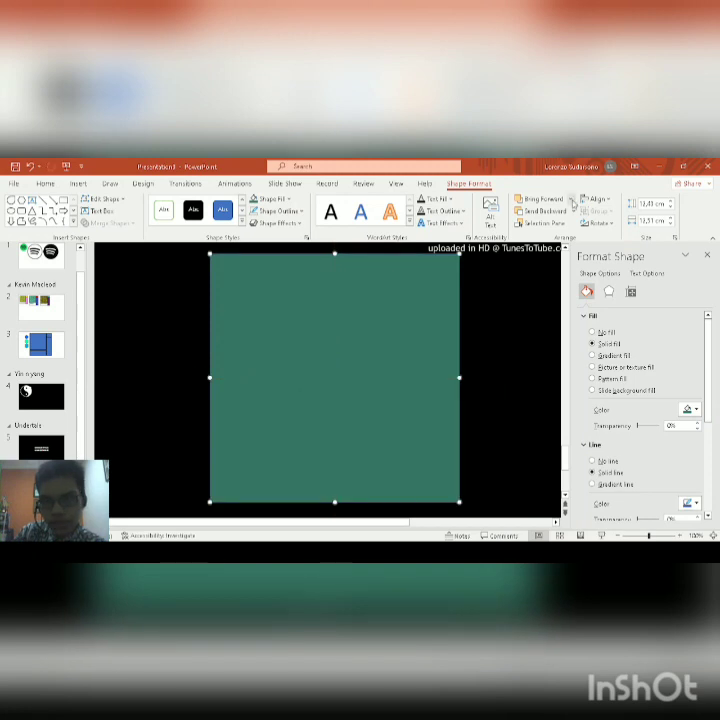
left_click(541, 212)
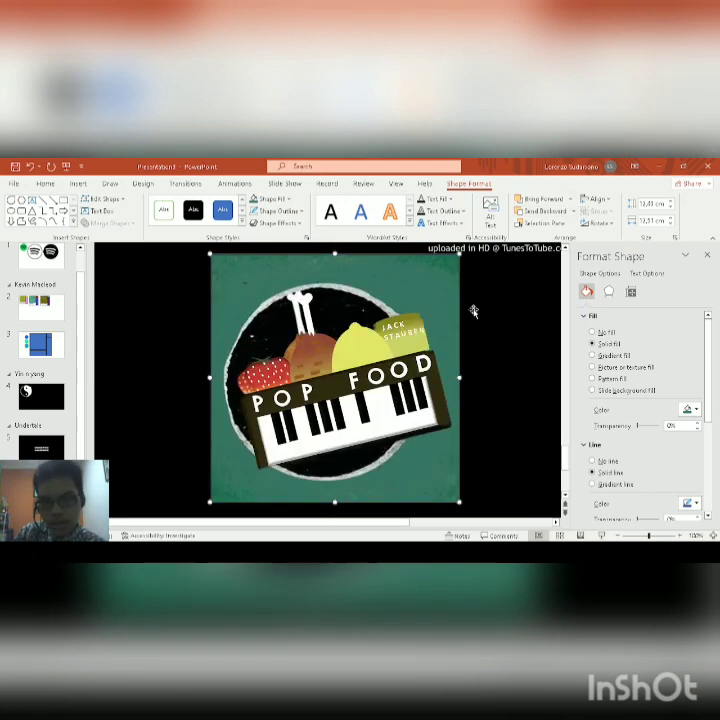
- Delete the reference cover picture and place the green background and white circle behind the black circle and bone
left_click(496, 304)
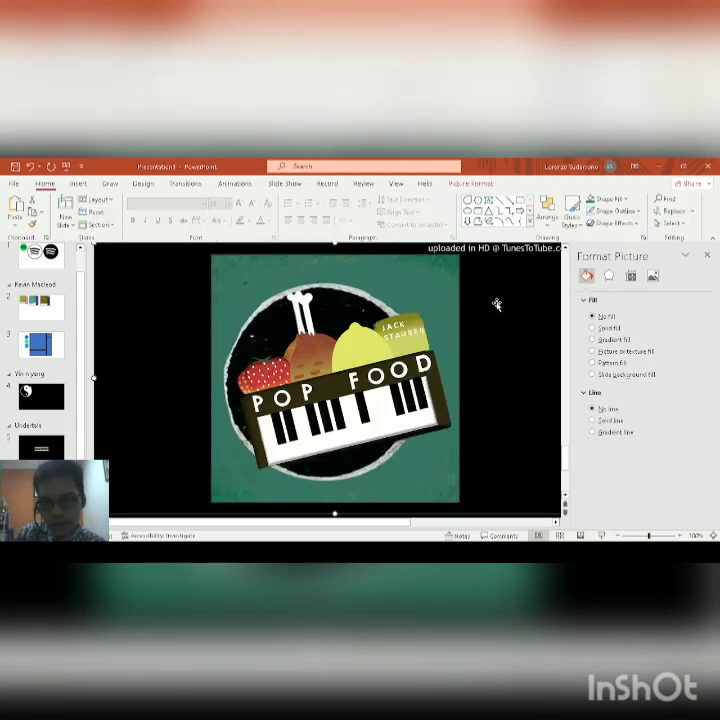
key("Delete")
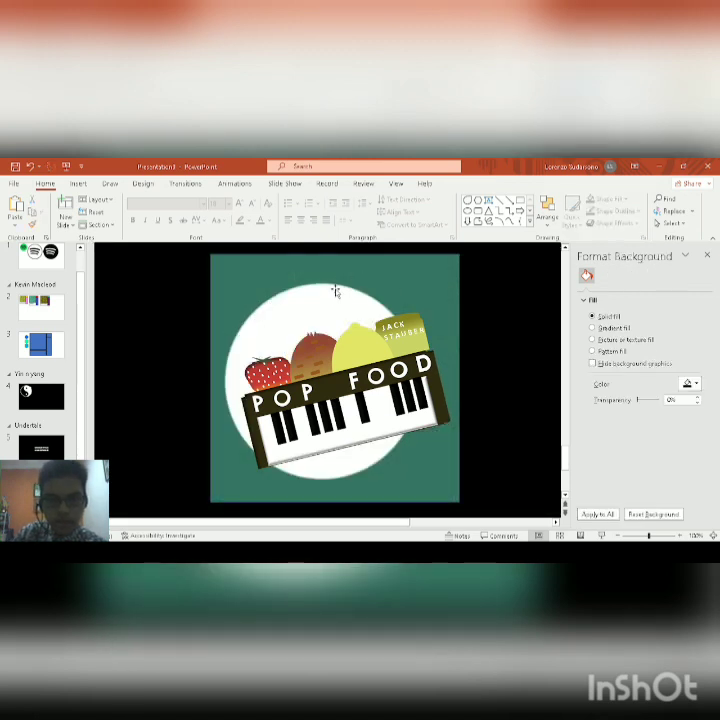
left_click(336, 294)
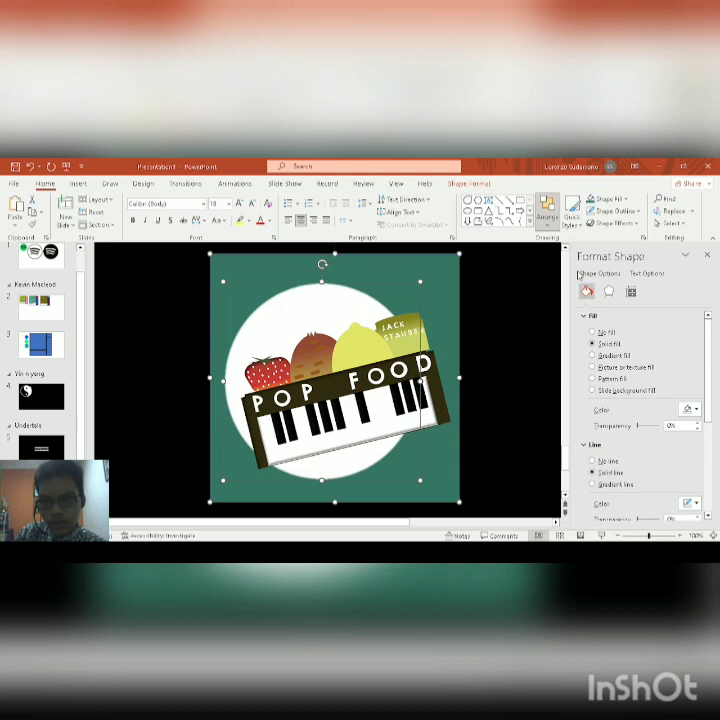
key("ctrl+z")
left_click(482, 332)
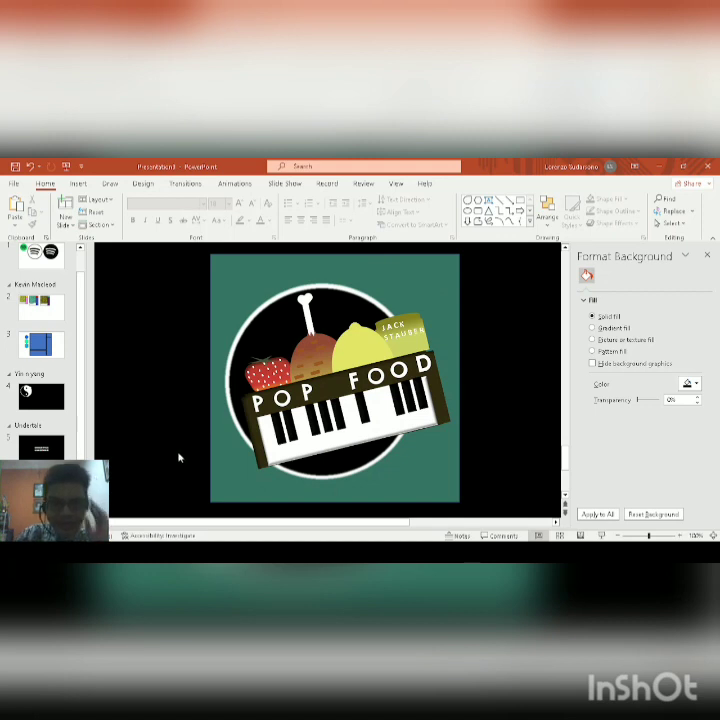
- On the blank black slide, draw a square about 10.12 by 10.12 cm with a white fill and no outline
left_click(50, 510)
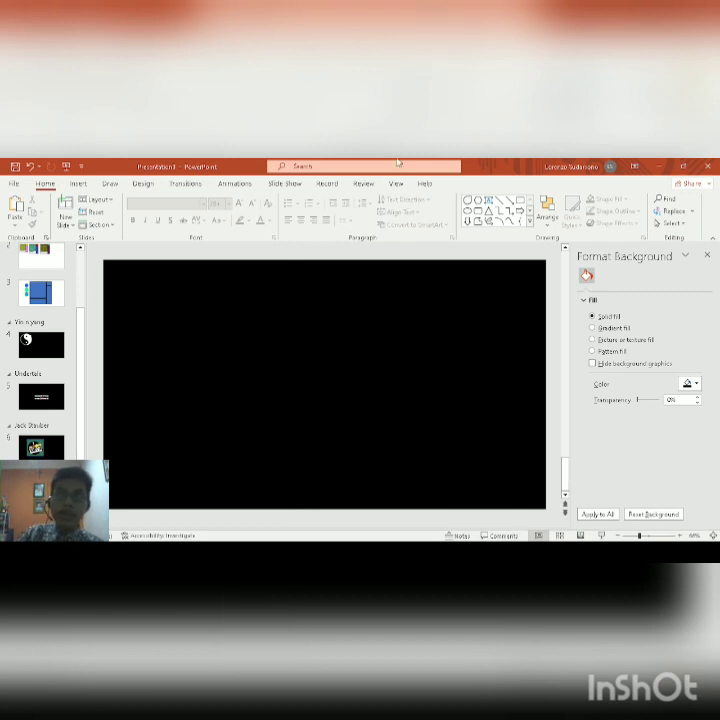
left_click(520, 200)
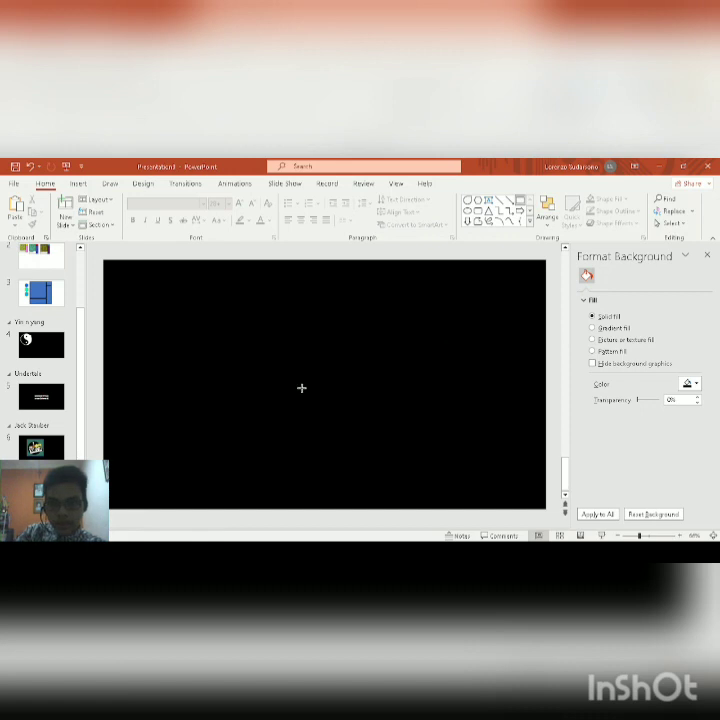
mouse_move(296, 379)
left_mouse_down()
mouse_move(331, 413)
mouse_move(334, 374)
mouse_move(381, 330)
left_mouse_up()
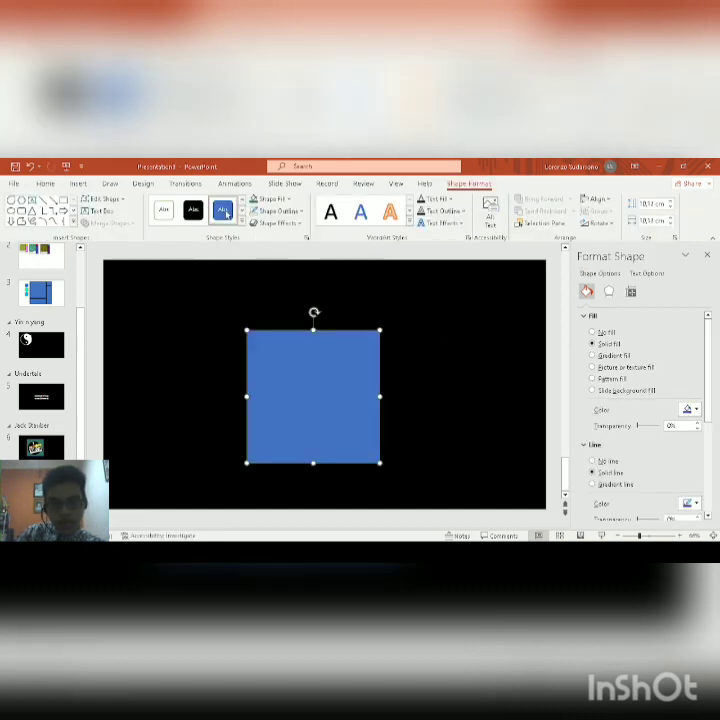
left_click(264, 200)
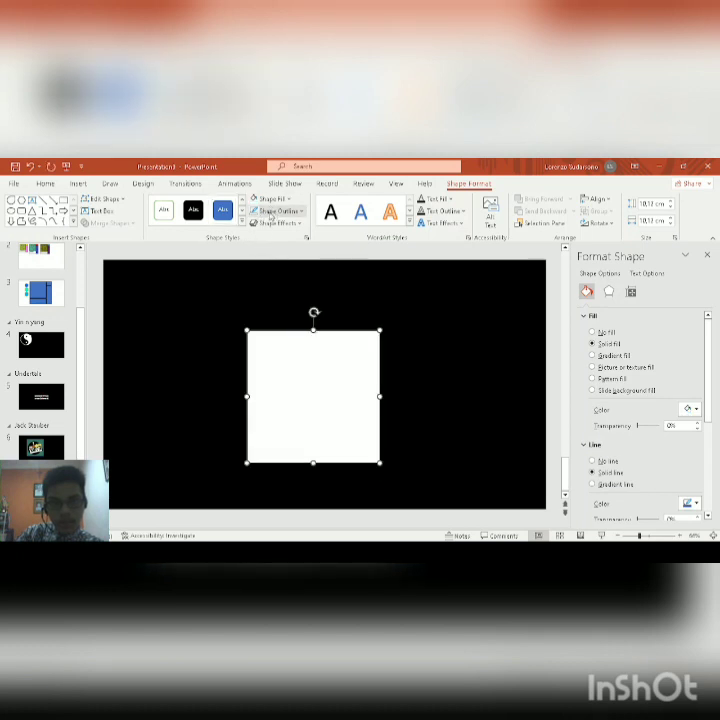
left_click(255, 212)
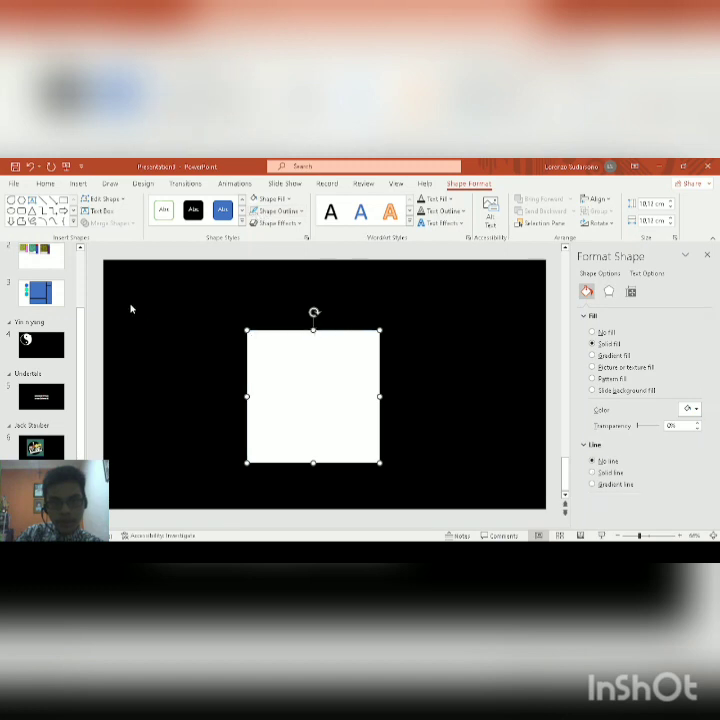
- Enter the text INSIDE in the white square, using the Arial font at size 48
left_click(100, 211)
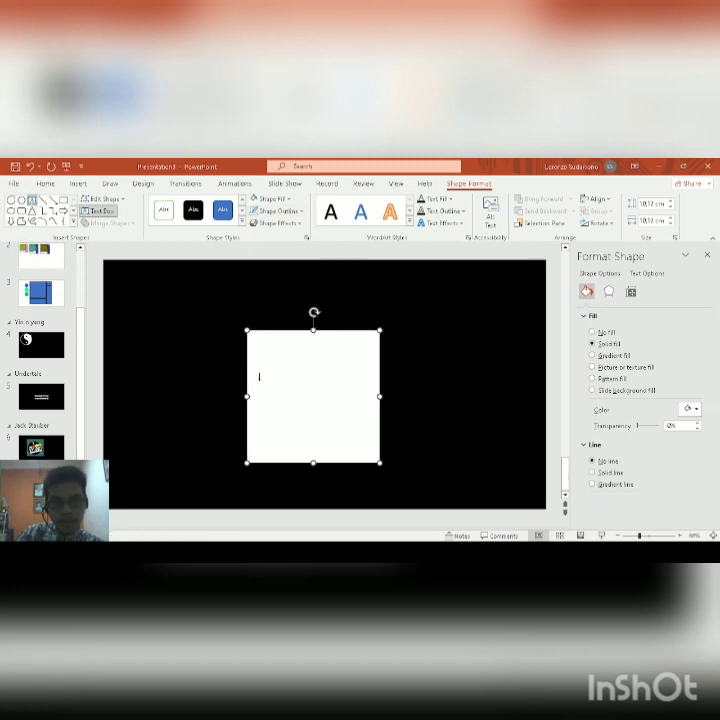
left_click(313, 393)
left_click(45, 183)
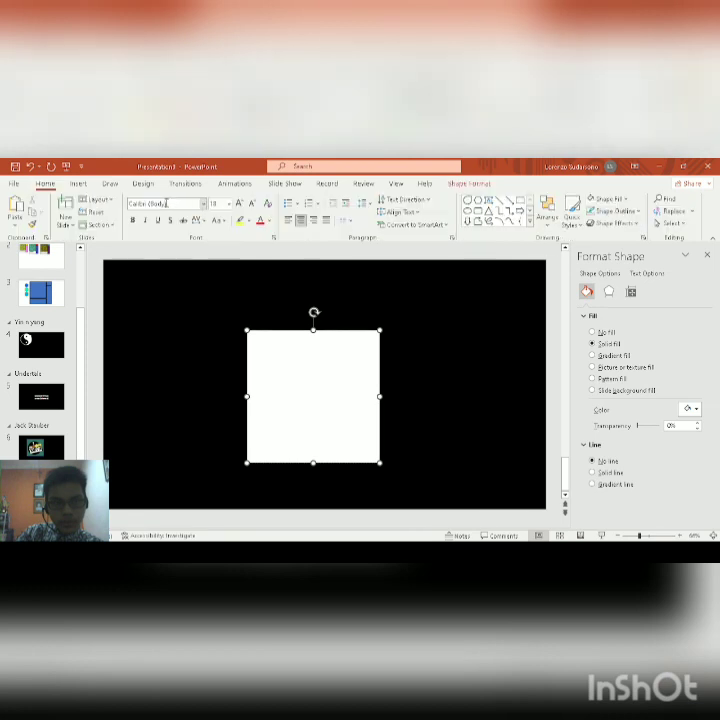
left_click(203, 206)
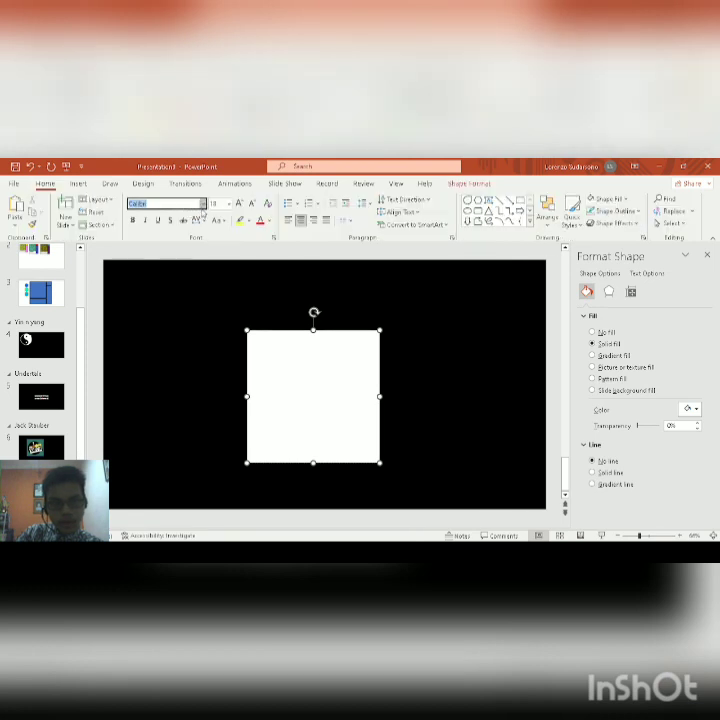
left_click(170, 322)
left_click(180, 344)
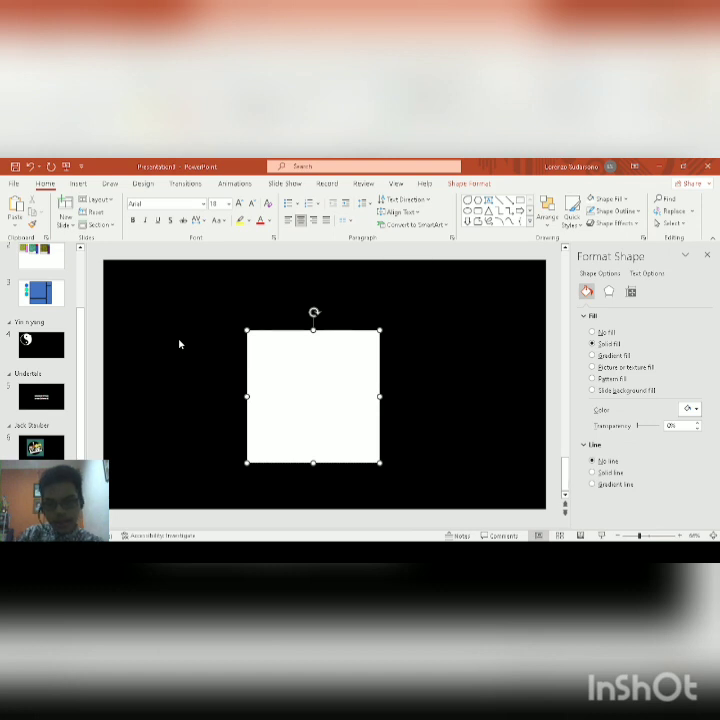
key("ctrl+shift+period")
key("ctrl+shift+period")
key("ctrl+shift+period")
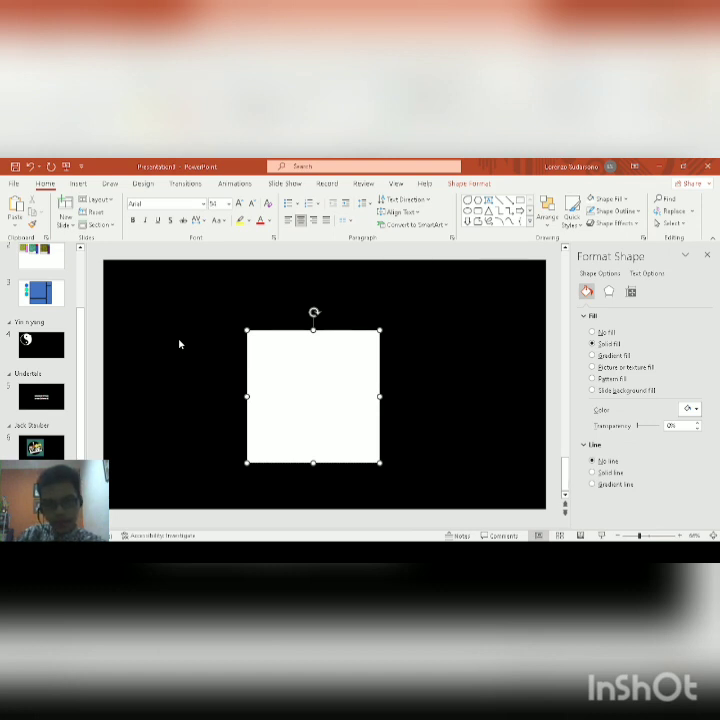
key("ctrl+shift+period")
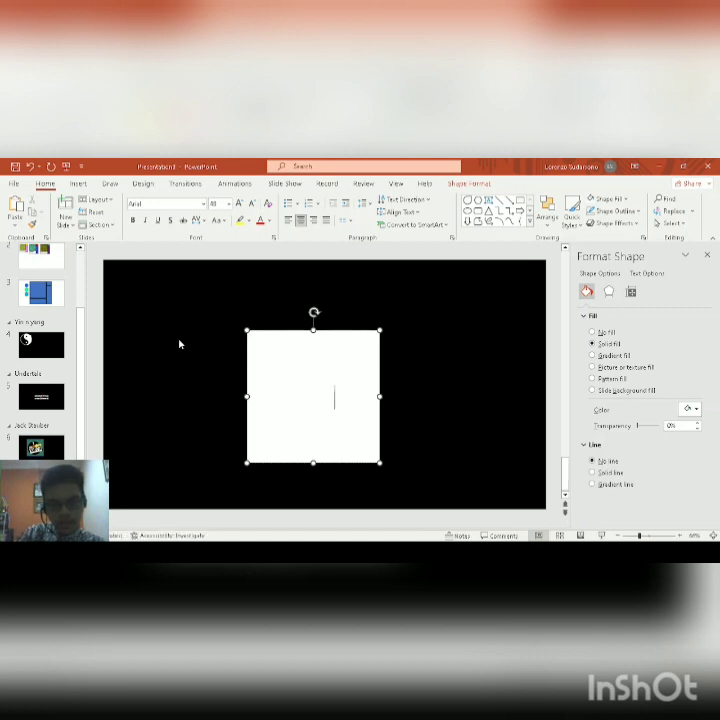
- Color the INSIDE text black and enlarge it to size 72
key("ctrl+a")
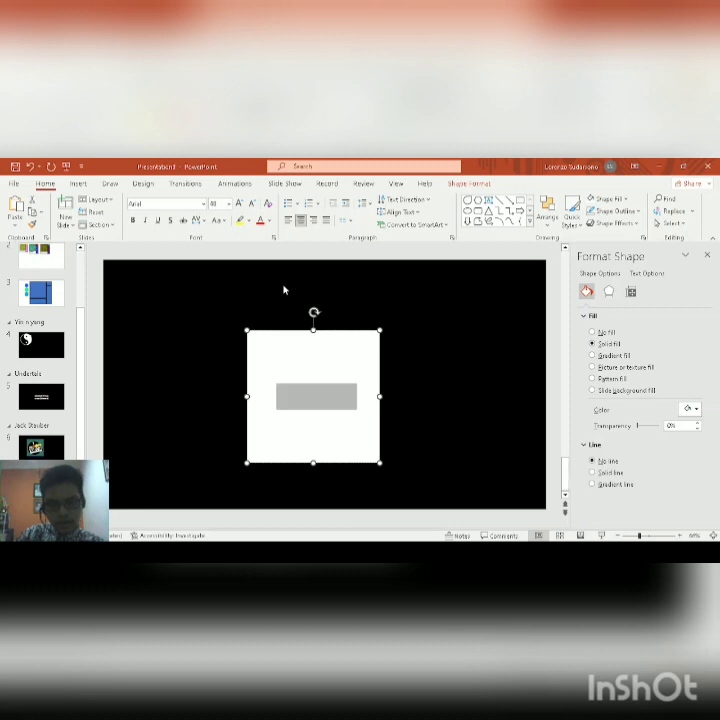
left_click(270, 221)
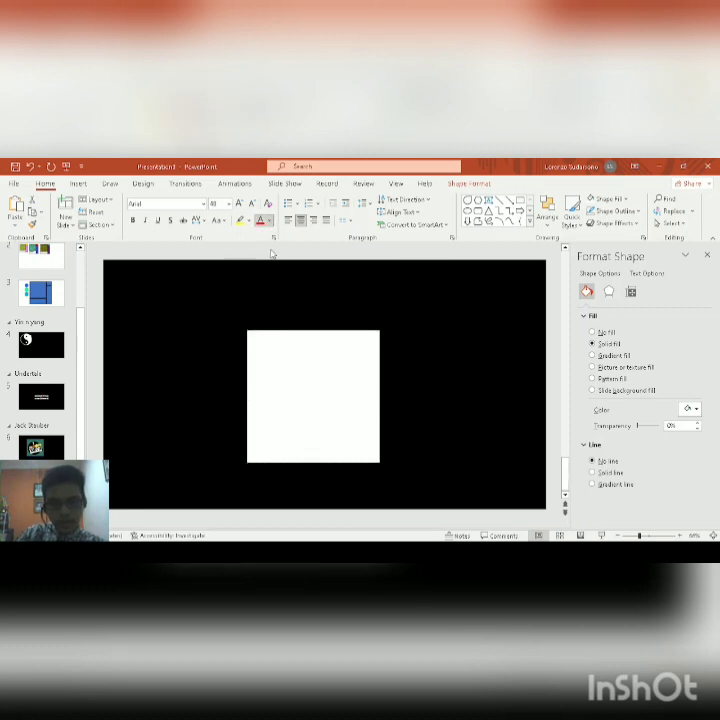
left_click(273, 252)
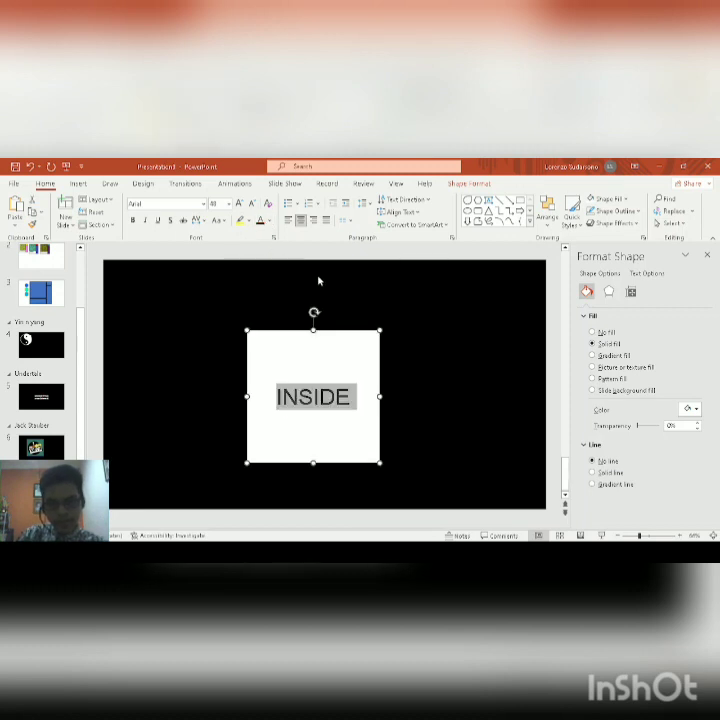
key("ctrl+shift+period")
key("ctrl+shift+period")
key("ctrl+shift+period")
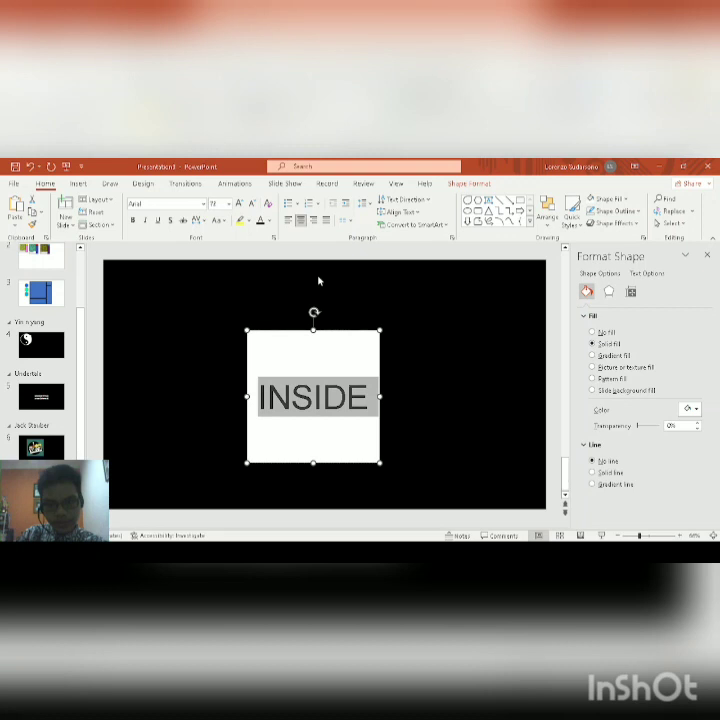
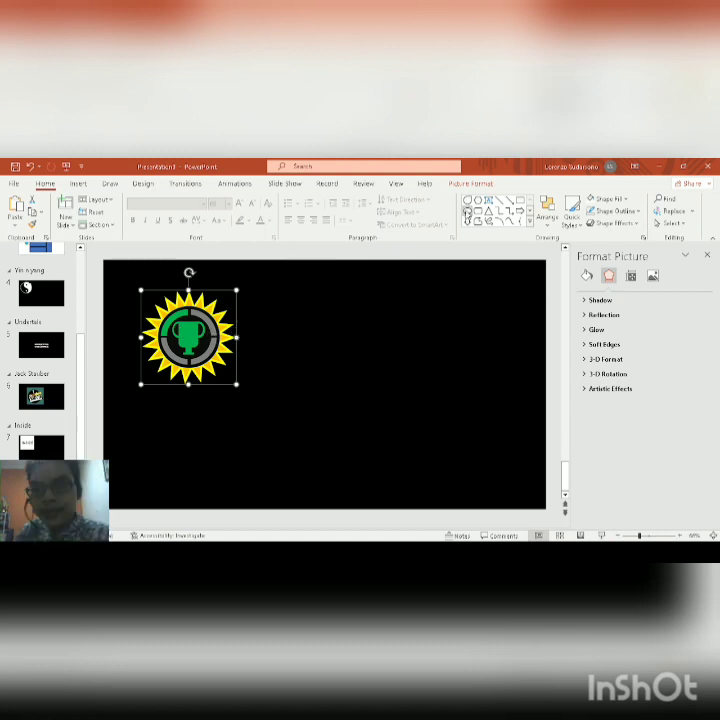
- Start a new shape for recreating the sunburst trophy logo shown in the reference picture
left_click(466, 213)
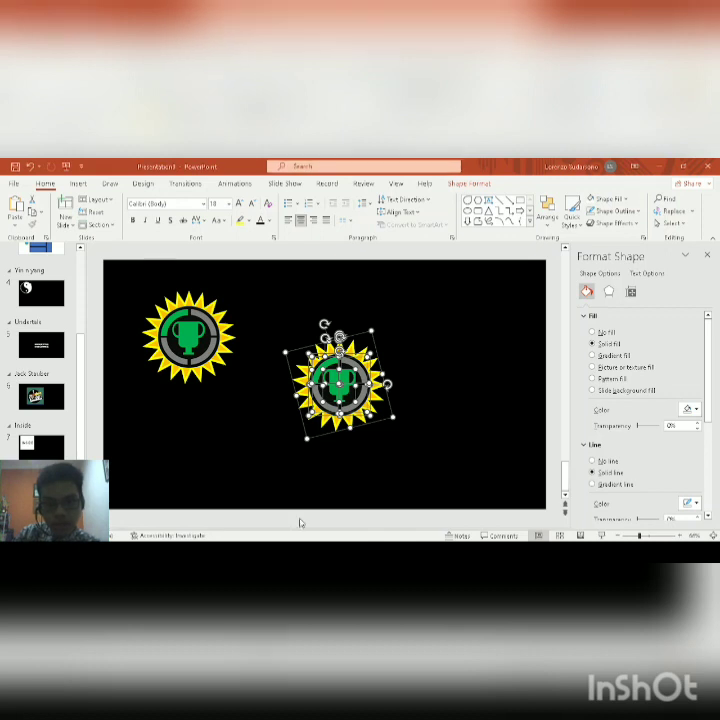
- Examine the individual pieces of the recreated trophy logo, including the yellow sunburst and the green ring segment
left_click(413, 419)
left_click(319, 408)
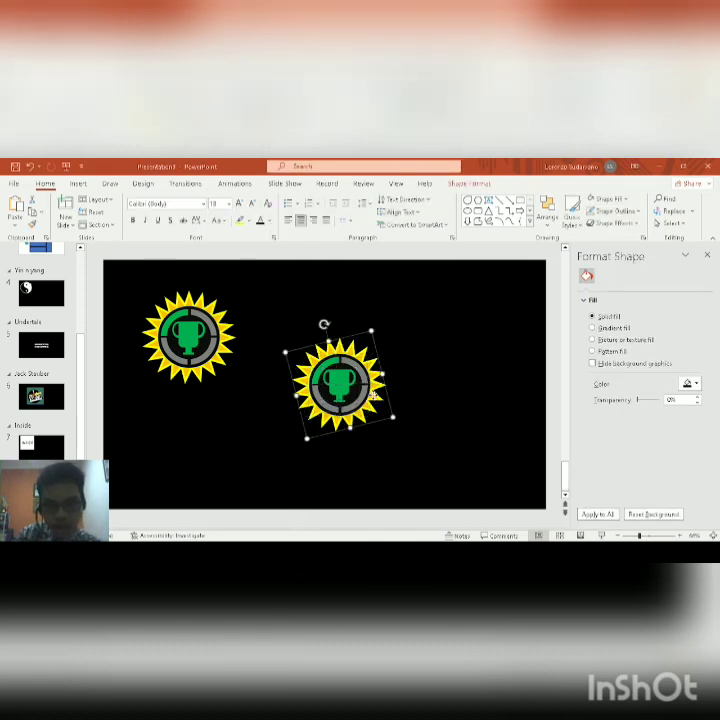
scroll(402, 387, "up", 4, "ctrl")
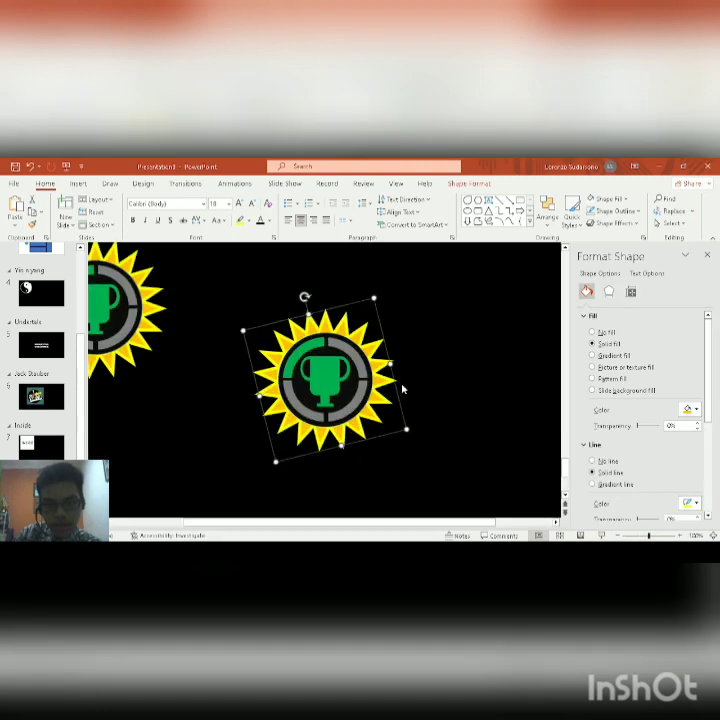
left_click(300, 345)
left_click(268, 312)
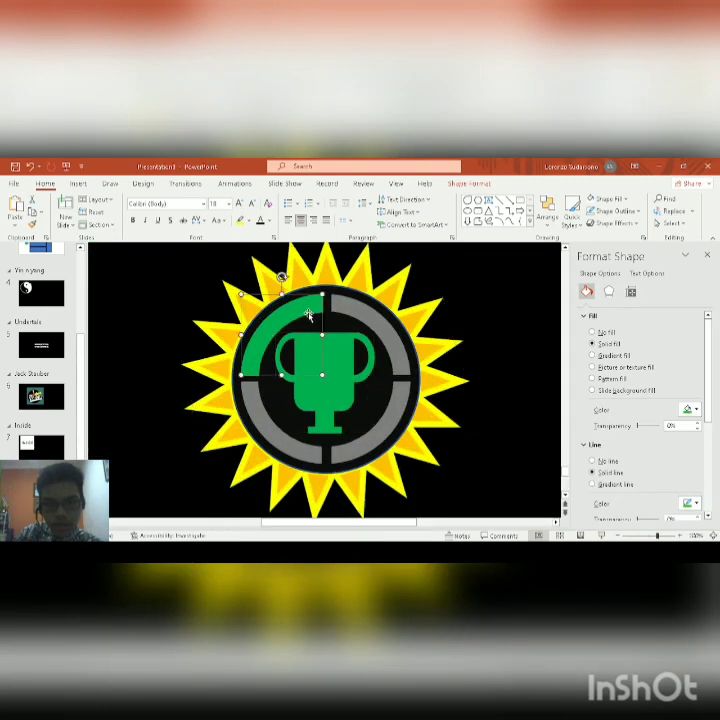
scroll(360, 316, "down", 4, "ctrl")
left_click_drag(474, 497, 205, 290)
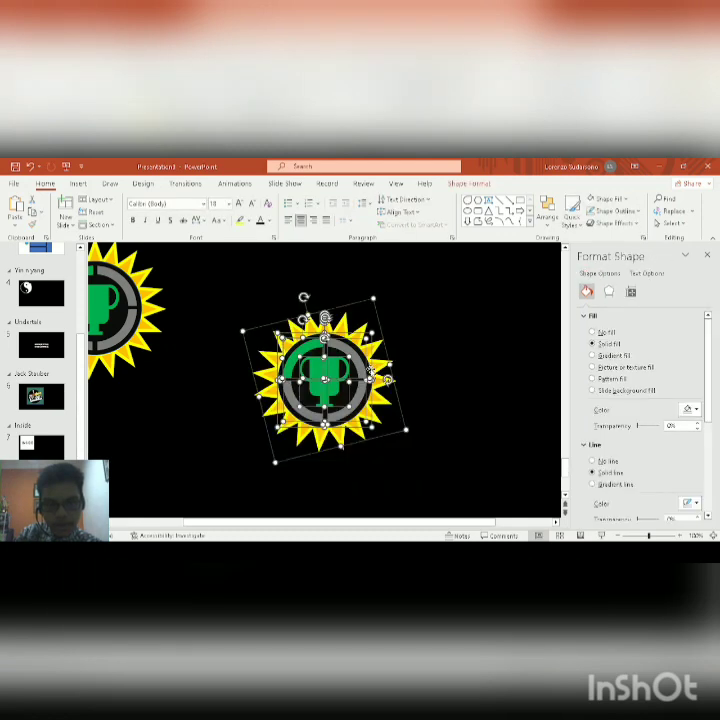
left_click(426, 370)
left_click(385, 365)
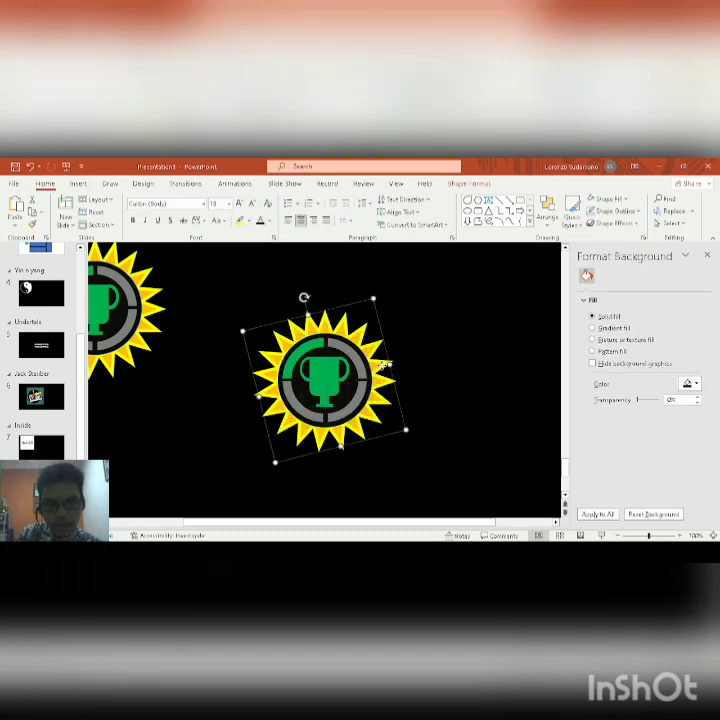
left_click_drag(383, 364, 485, 332)
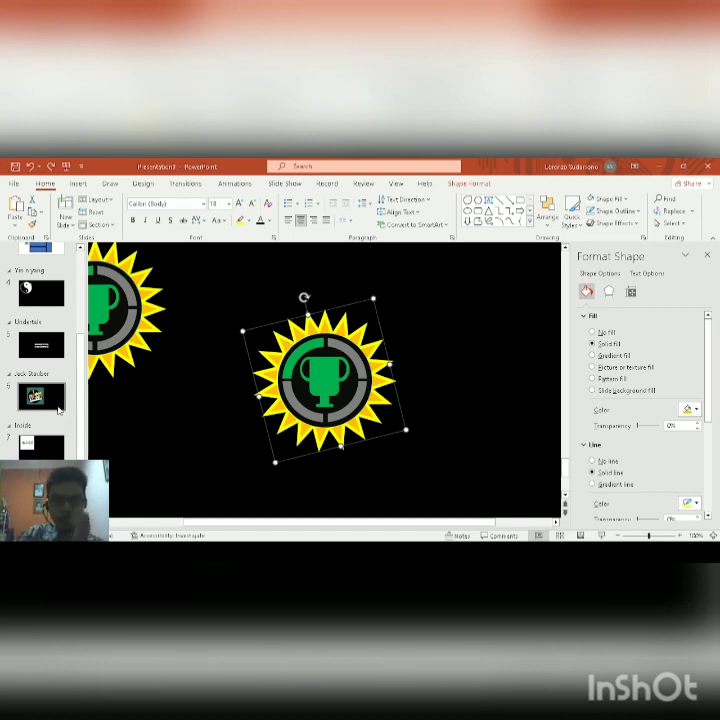
- Look over the deck's slide thumbnails from the Spotify logo to Inside and view the whole trophy logo slide
left_click(63, 405)
scroll(63, 405, "up", 5)
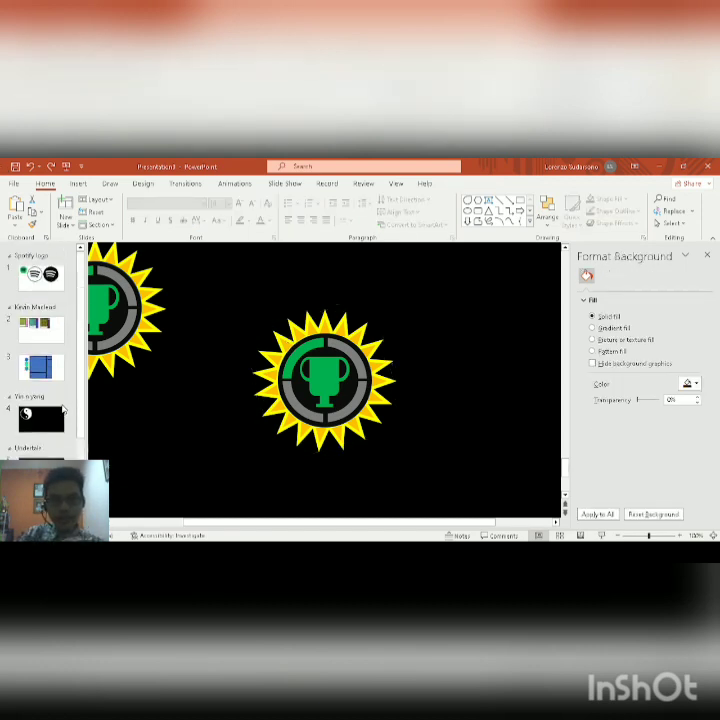
scroll(63, 410, "down", 4)
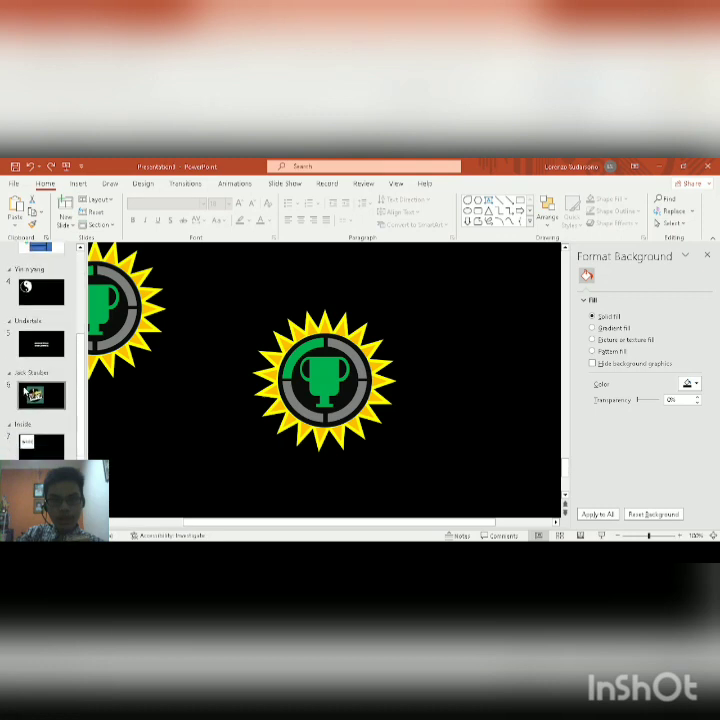
scroll(30, 390, "up", 2)
scroll(31, 390, "up", 2)
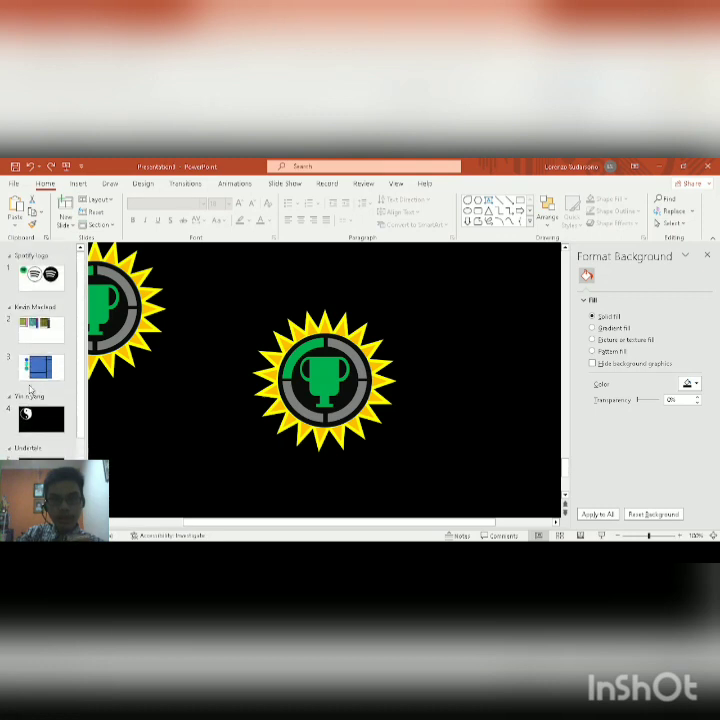
left_click(339, 383)
left_click(428, 377)
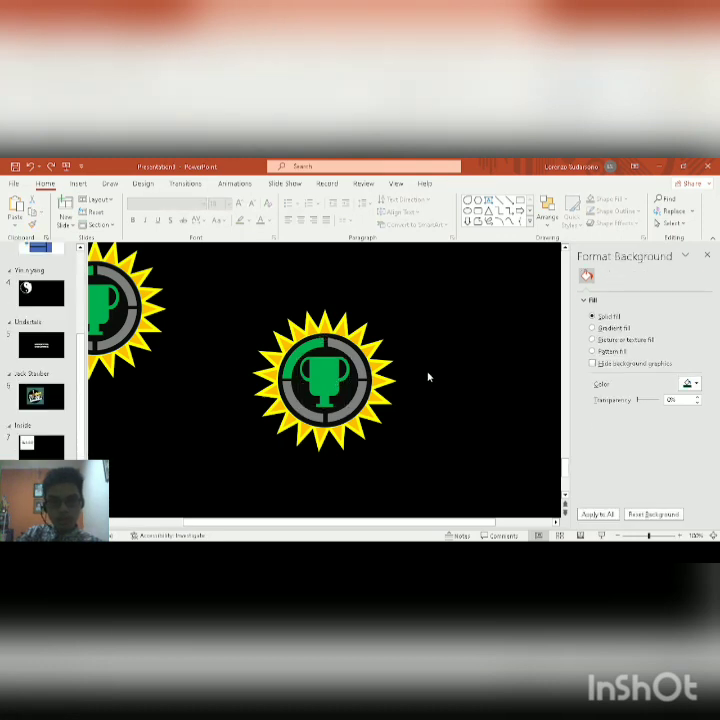
scroll(434, 472, "down", 3)
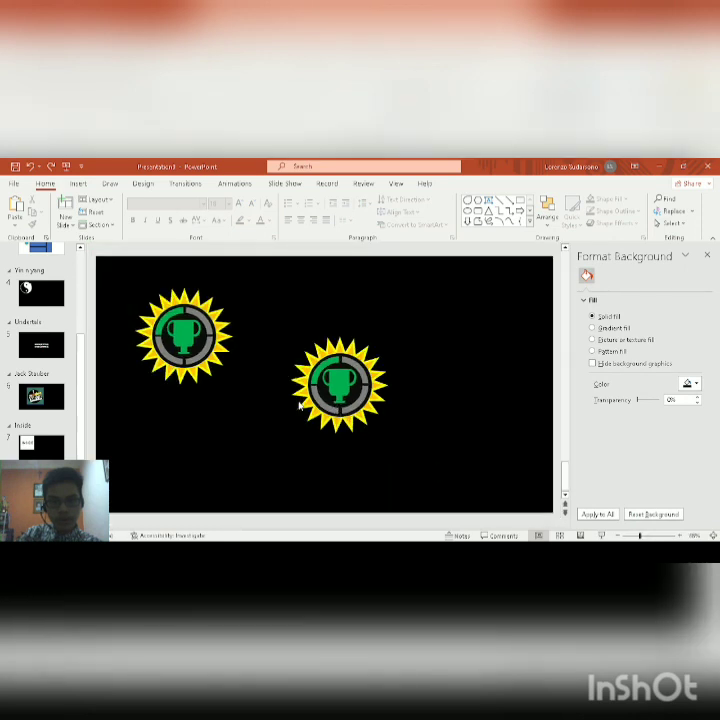
left_click_drag(437, 470, 246, 300)
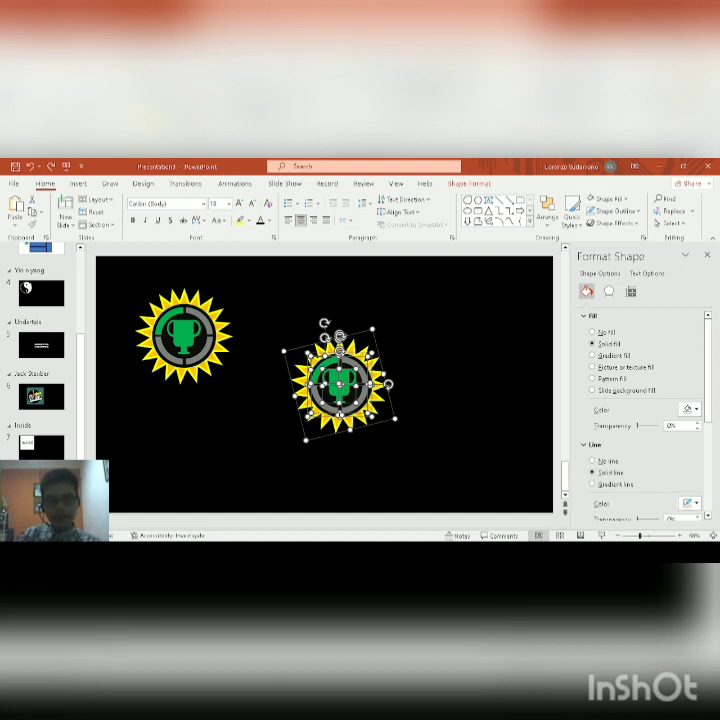
left_click(186, 477)
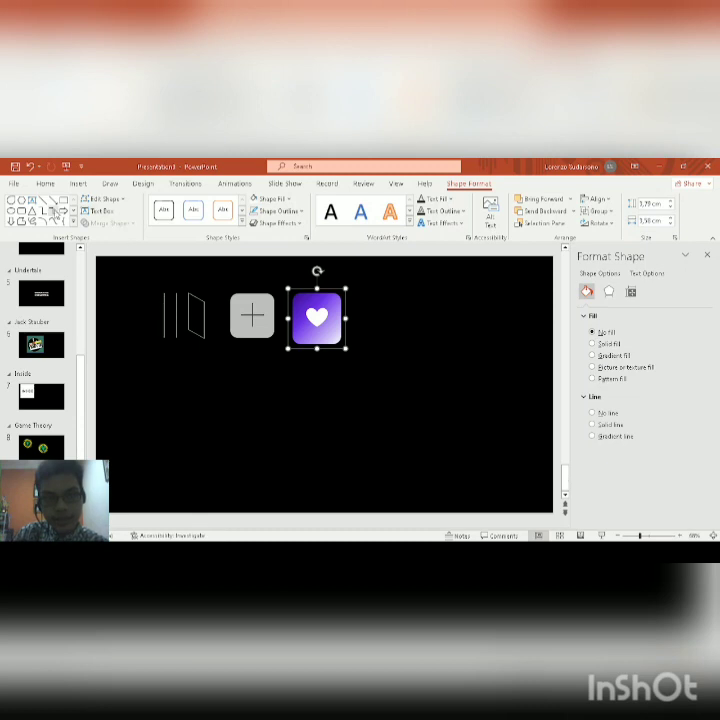
left_click(42, 200)
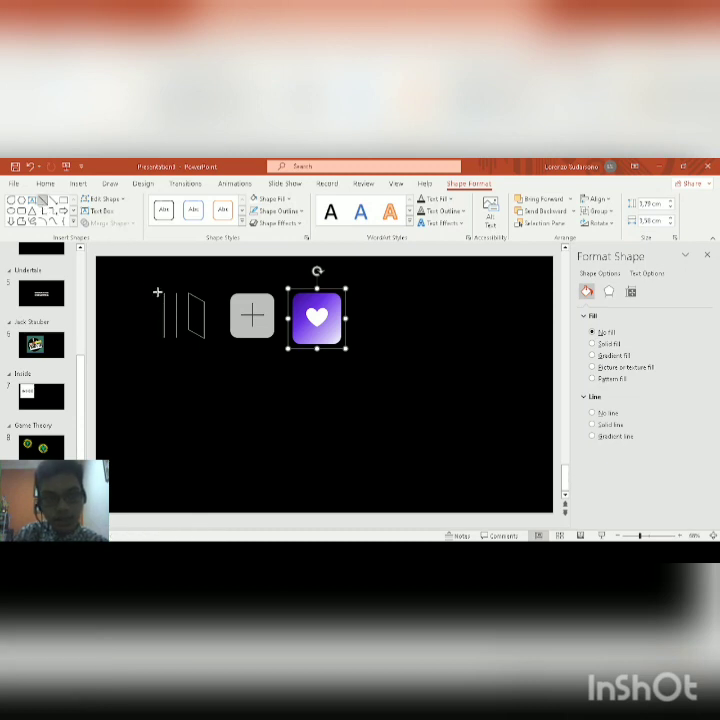
left_click_drag(164, 293, 164, 337)
left_click(43, 204)
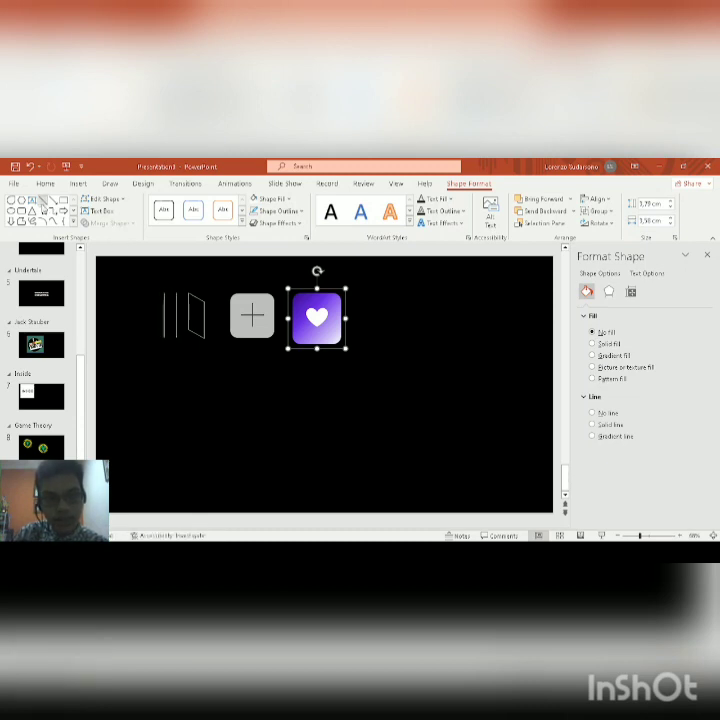
left_click(211, 375)
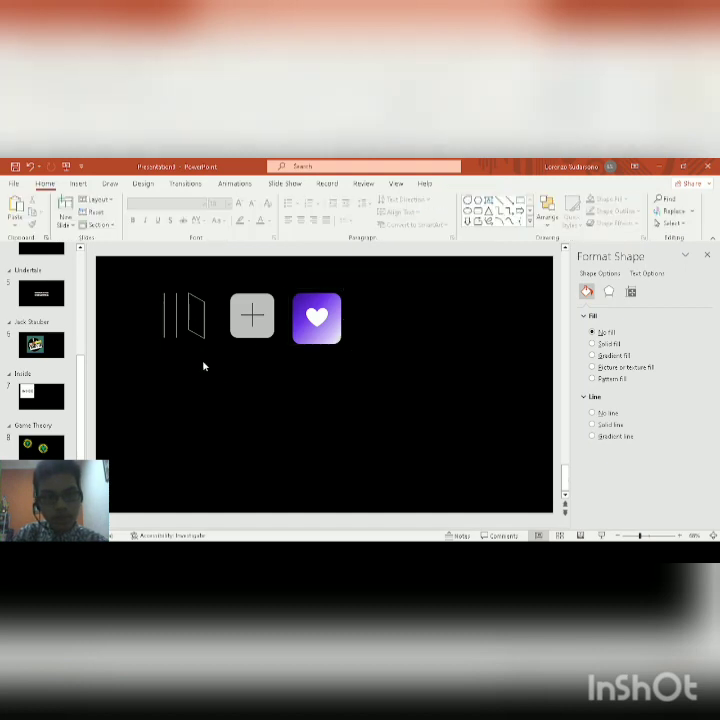
left_click(174, 322)
scroll(178, 325, "up", 10)
scroll(179, 326, "down", 5)
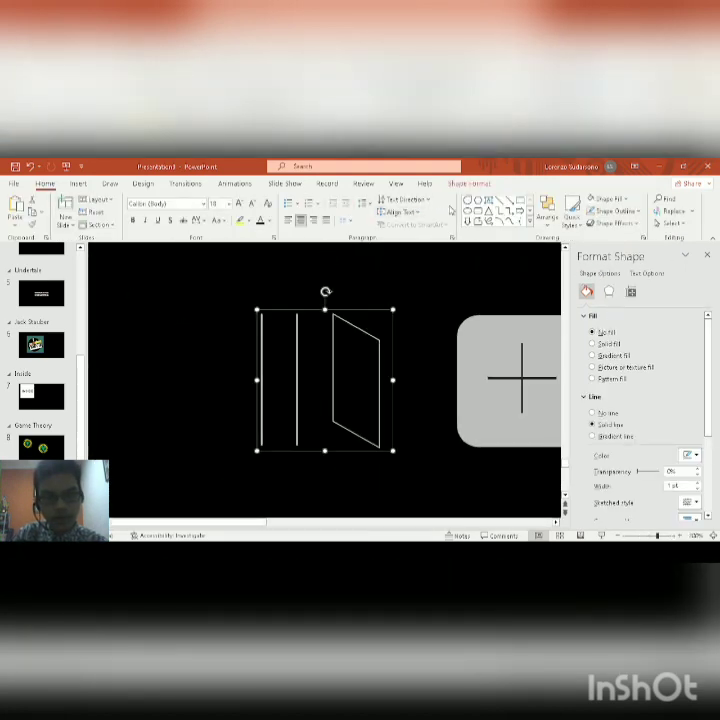
left_click(475, 187)
left_click(42, 199)
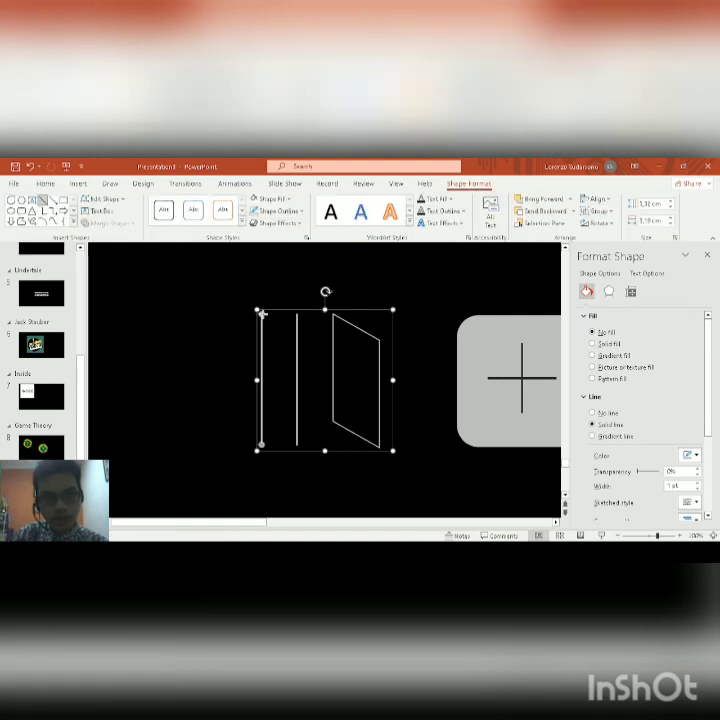
mouse_move(261, 311)
left_mouse_down()
mouse_move(366, 418)
mouse_move(266, 449)
mouse_move(261, 441)
left_mouse_up()
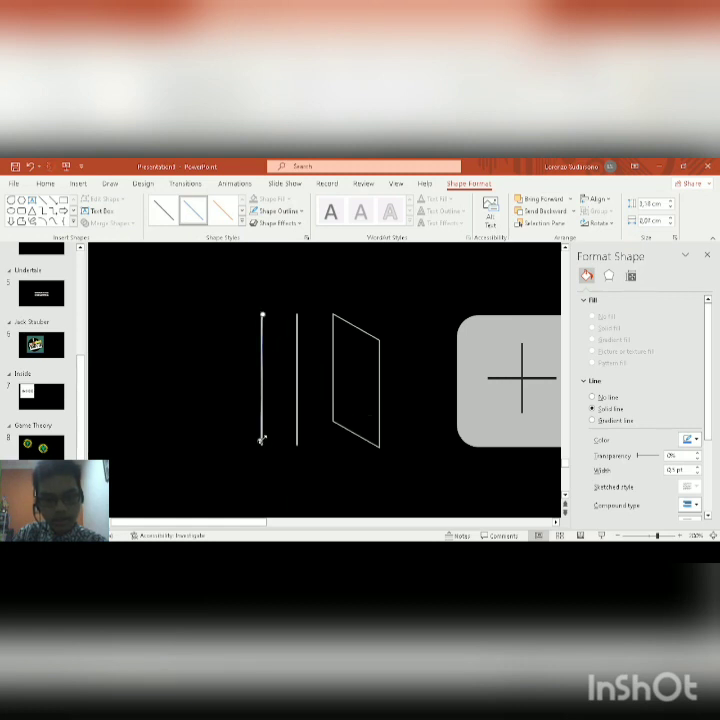
key("ctrl+z")
key("ctrl+z")
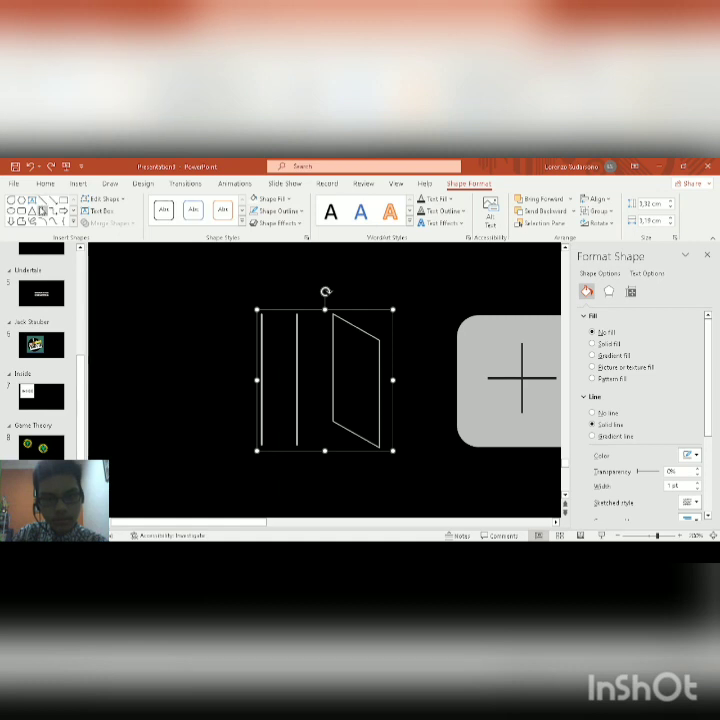
- Draw a straight vertical line about 3.3 cm long exactly over the first bar of the reference library icon
left_click(42, 203)
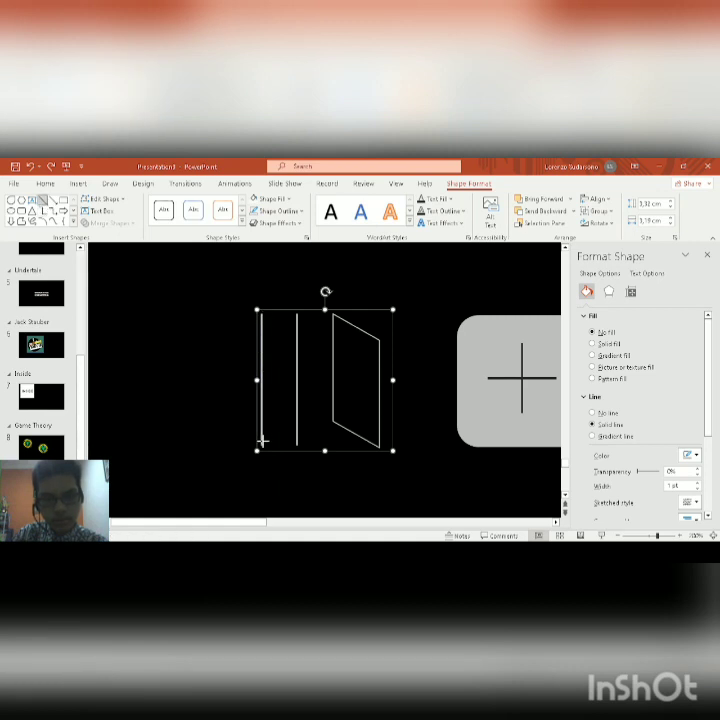
left_click_drag(261, 446, 260, 315)
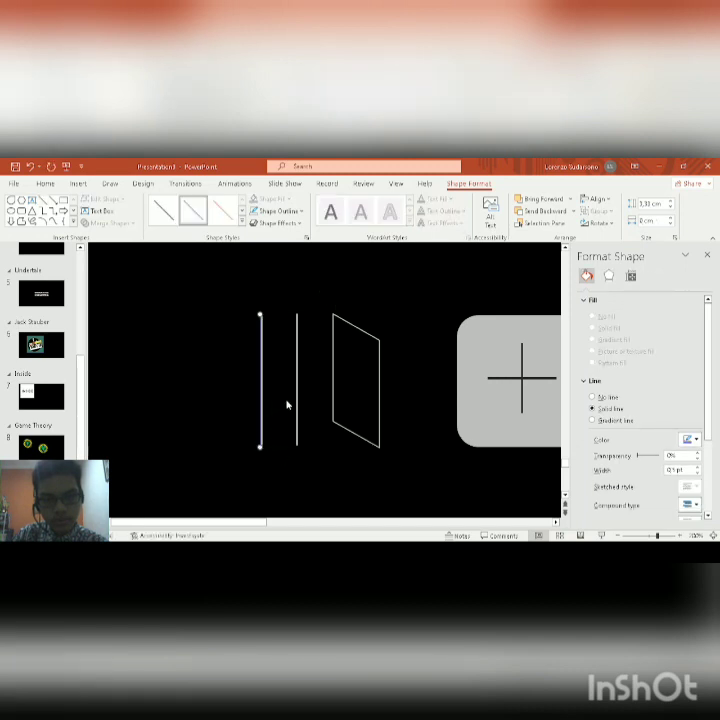
key("ctrl+Right")
key("ctrl+Right")
key("ctrl+Left")
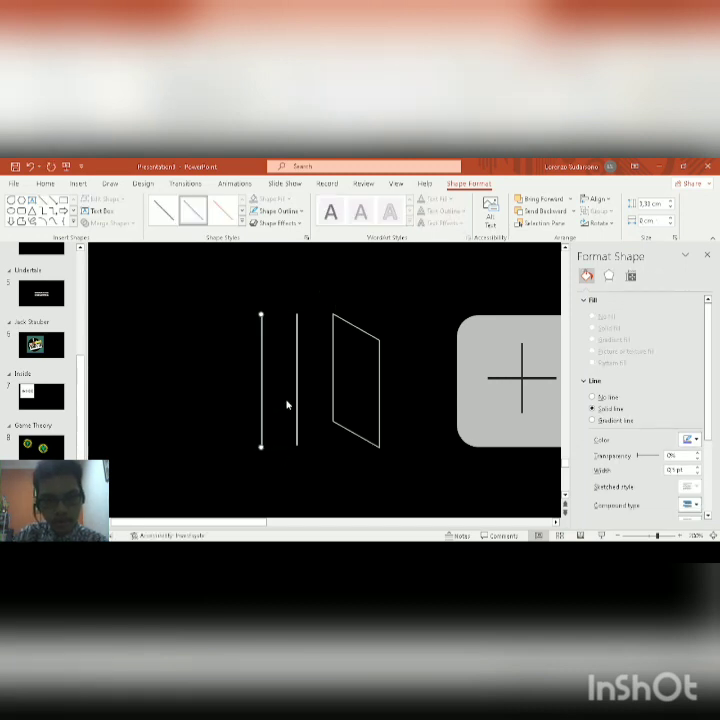
- Duplicate the vertical line and nudge the copy exactly over the icon's second bar
key("ctrl+d")
key("Right")
key("Right")
key("Right")
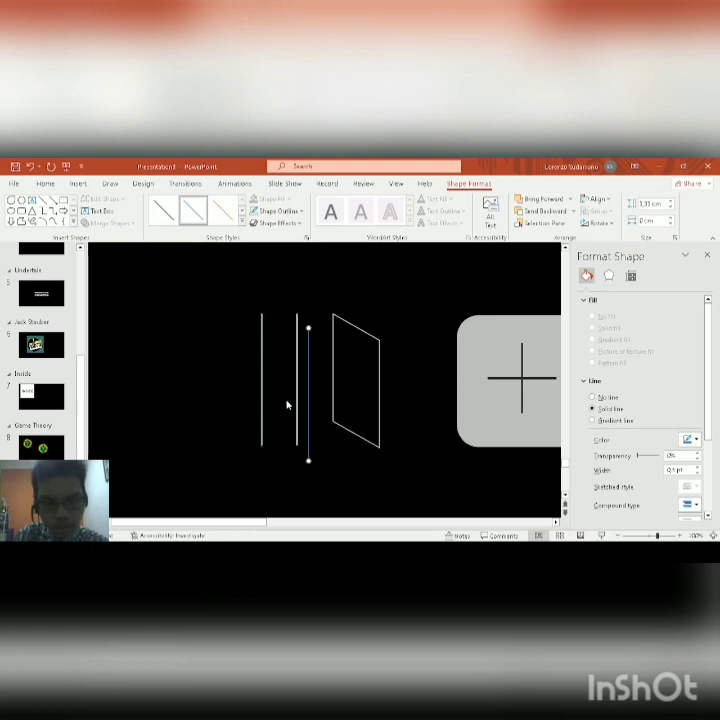
key("Left")
key("Left")
key("Left")
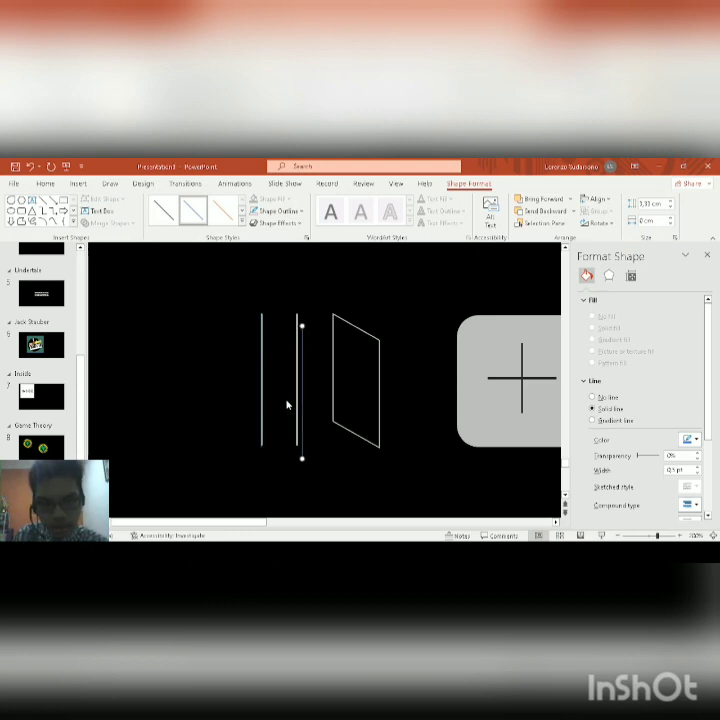
key("Up")
key("Up")
key("Up")
key("Up")
key("Up")
key("Up")
key("Left")
key("Left")
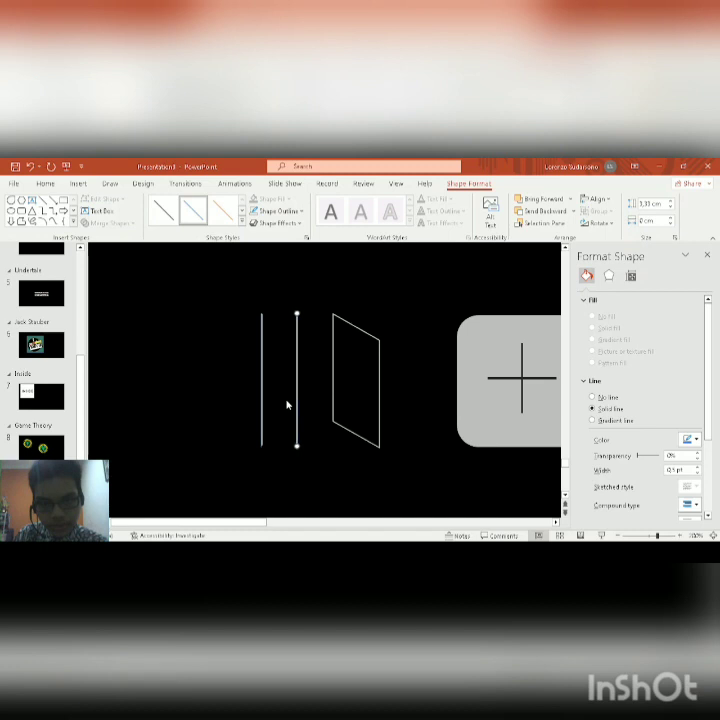
- Set the outline weight of both vertical lines to 1 pt
left_click(376, 368)
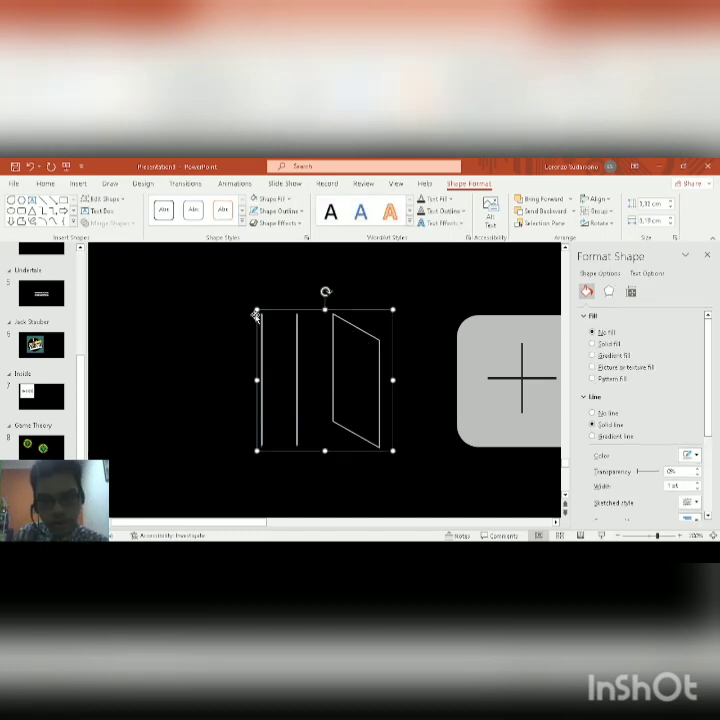
left_click_drag(217, 296, 352, 476)
left_click(290, 214)
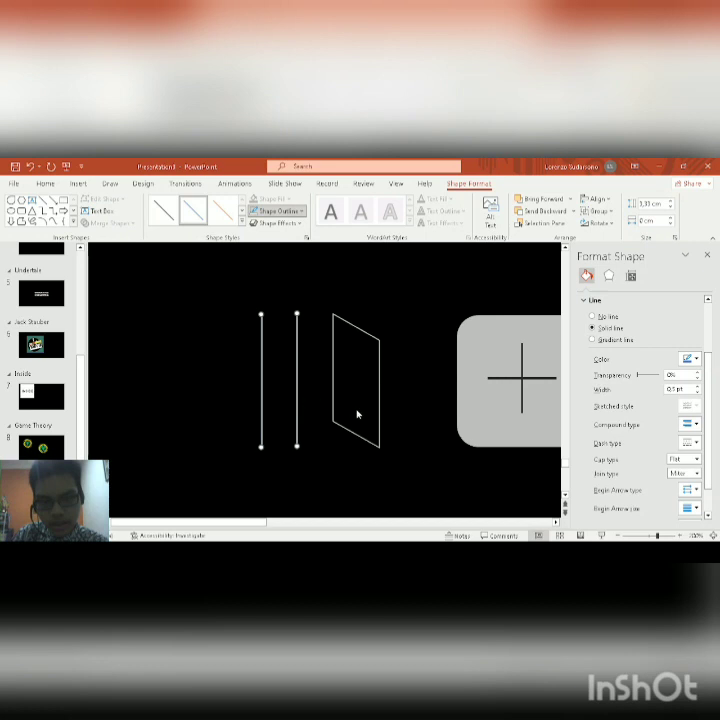
left_click(381, 456)
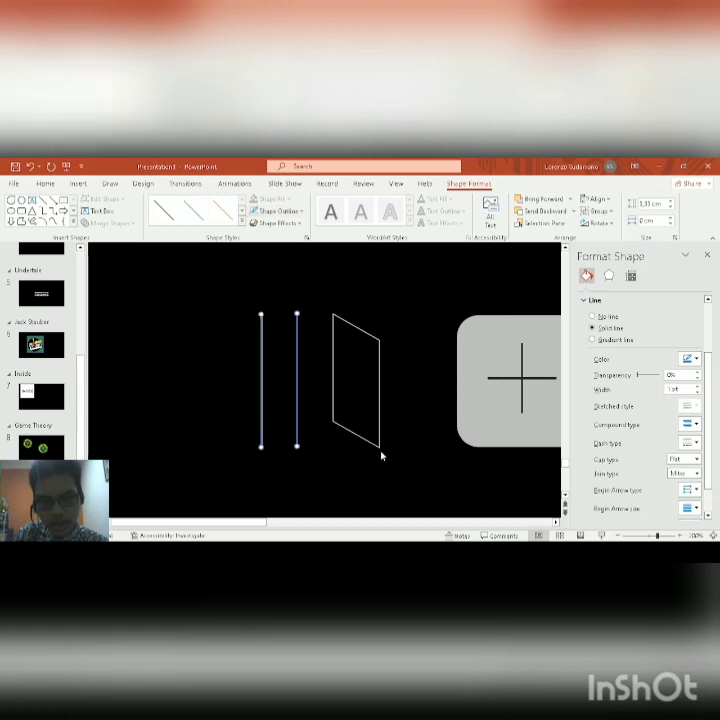
- Select both vertical lines together and align them level with each other
left_click(284, 362)
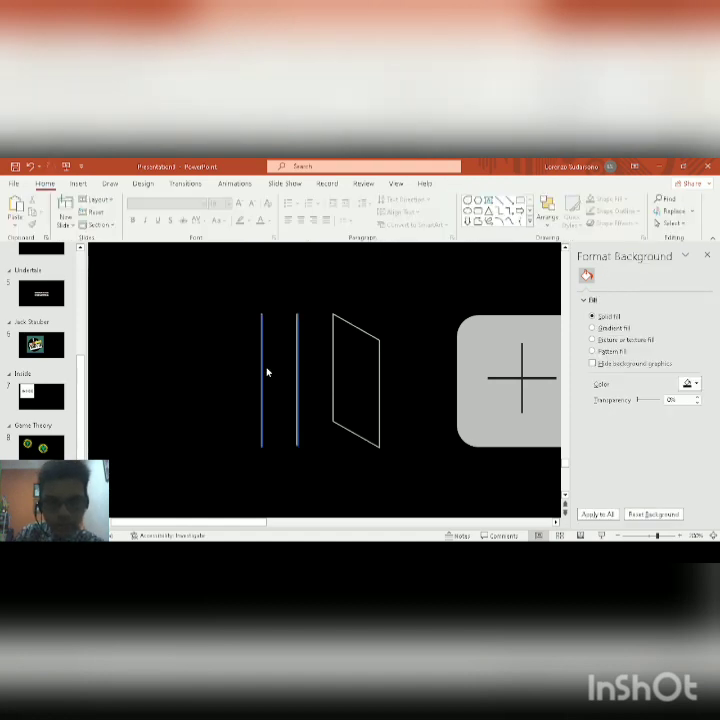
left_click(263, 370)
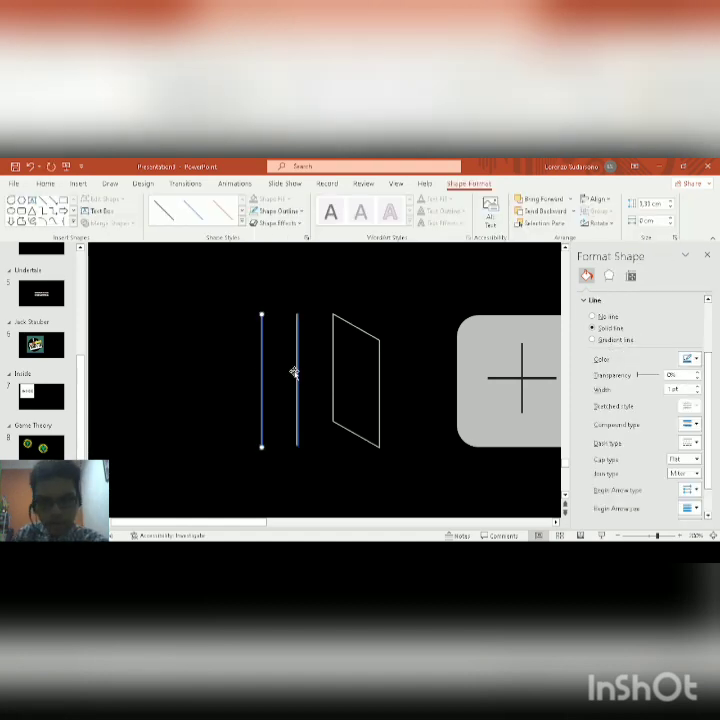
left_click(296, 364)
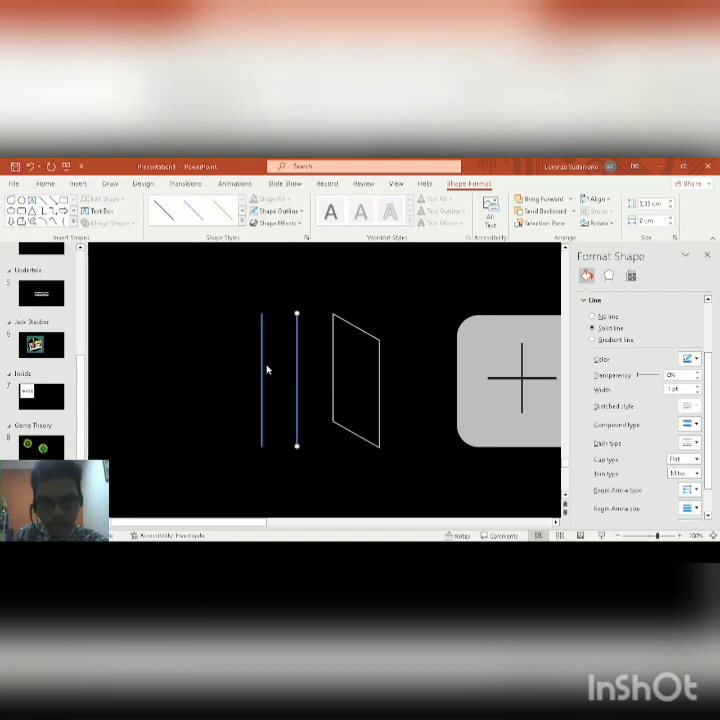
left_click(263, 369, "shift")
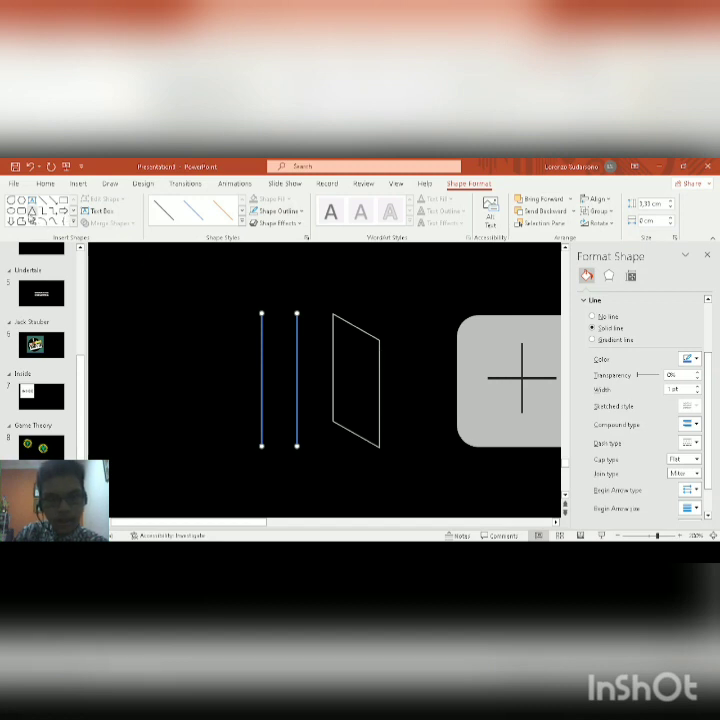
- Insert a rounded rectangle, square off its corners and narrow it to about 1.2 cm over the icon's slanted panel
left_click(21, 211)
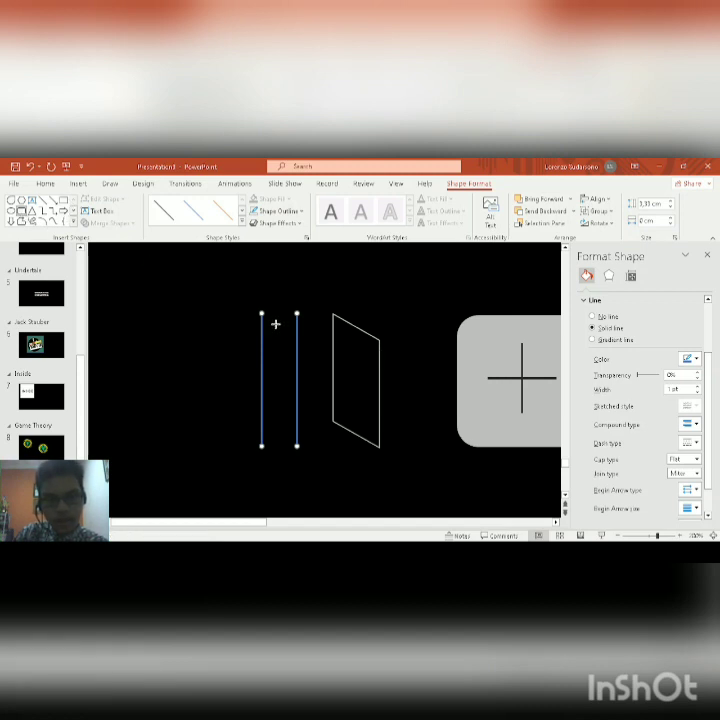
left_click(352, 346)
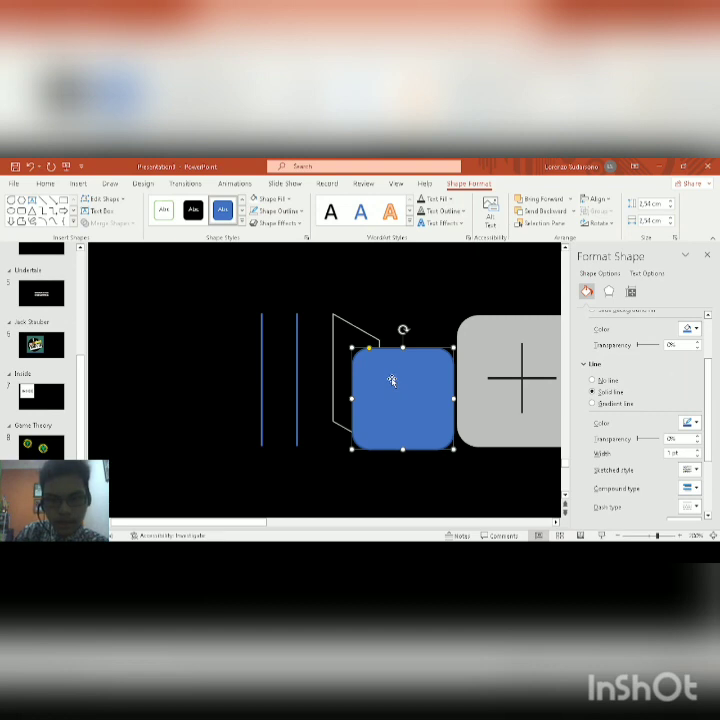
left_click_drag(369, 349, 353, 347)
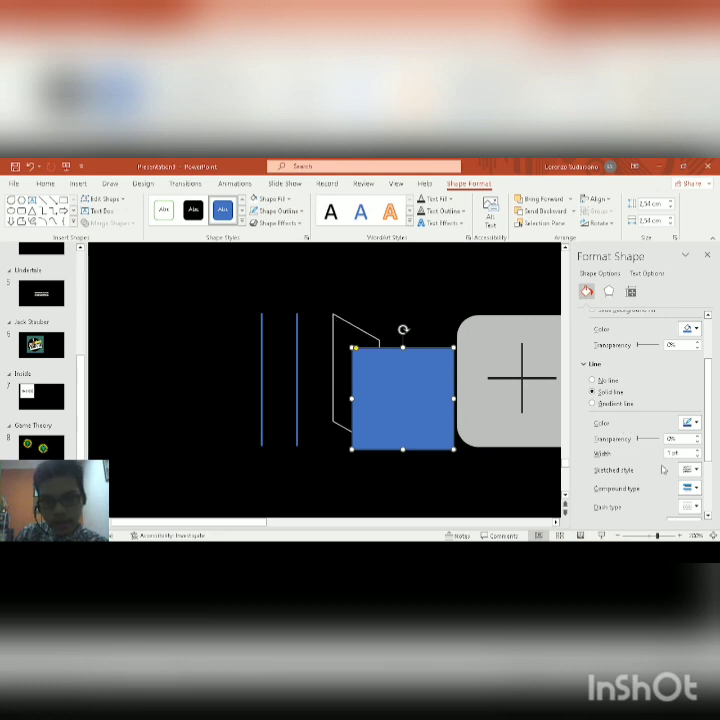
scroll(673, 492, "down", 4)
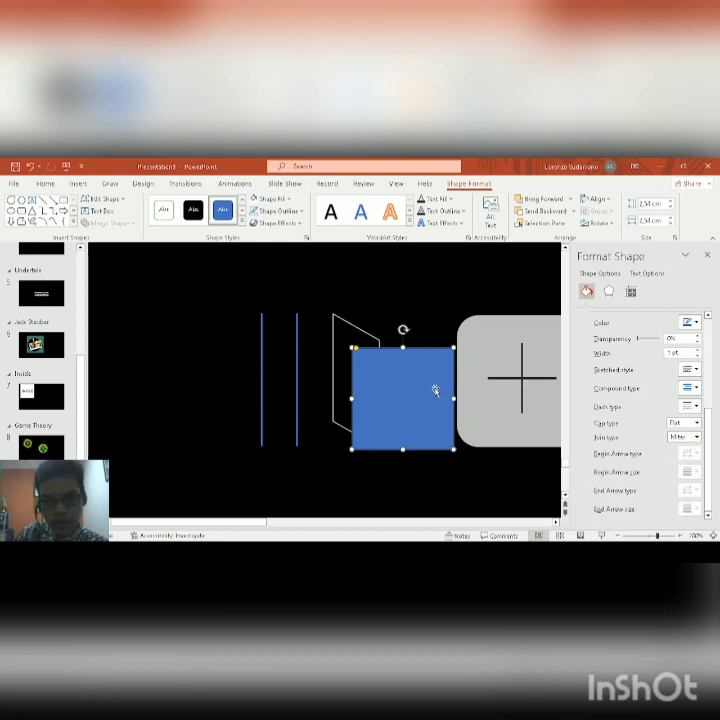
left_click_drag(454, 398, 380, 368)
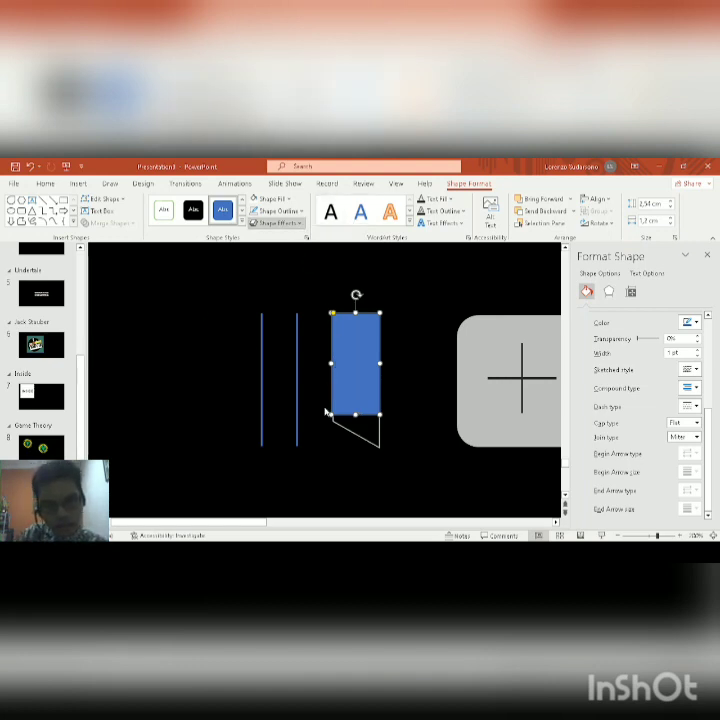
- Slant the rectangle with a rotation effect and resize it to about 3.3 by 1.7 cm to match the reference panel
left_click(348, 291)
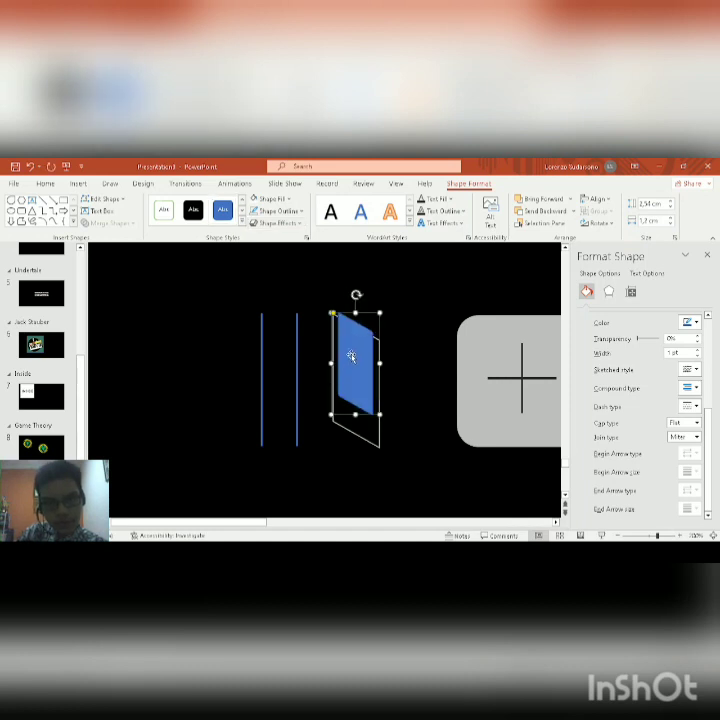
left_click_drag(350, 357, 339, 350)
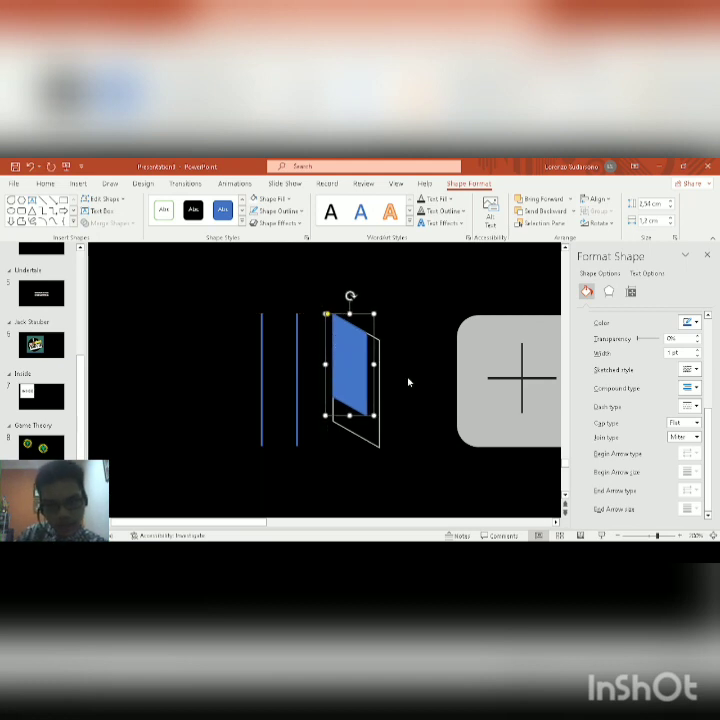
left_click_drag(373, 364, 389, 364)
left_click_drag(356, 414, 357, 447)
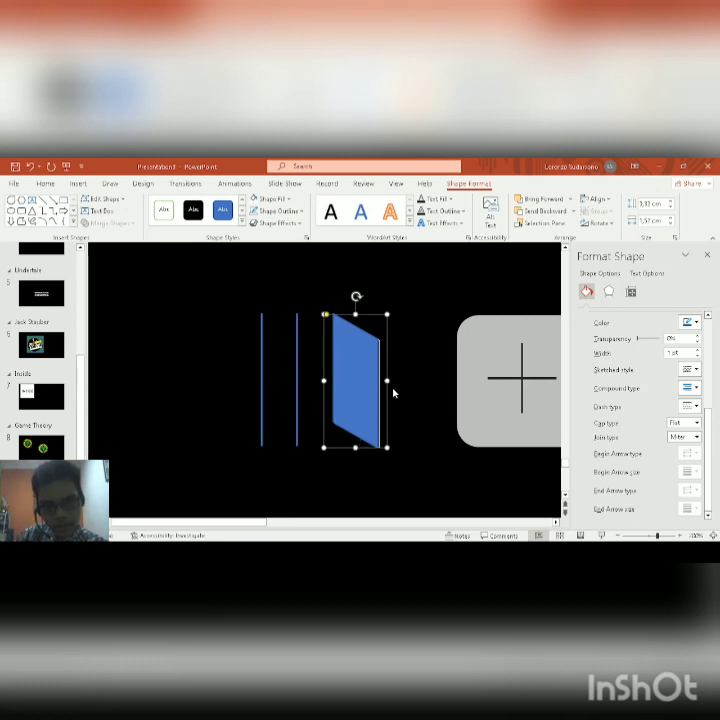
left_click_drag(387, 380, 390, 381)
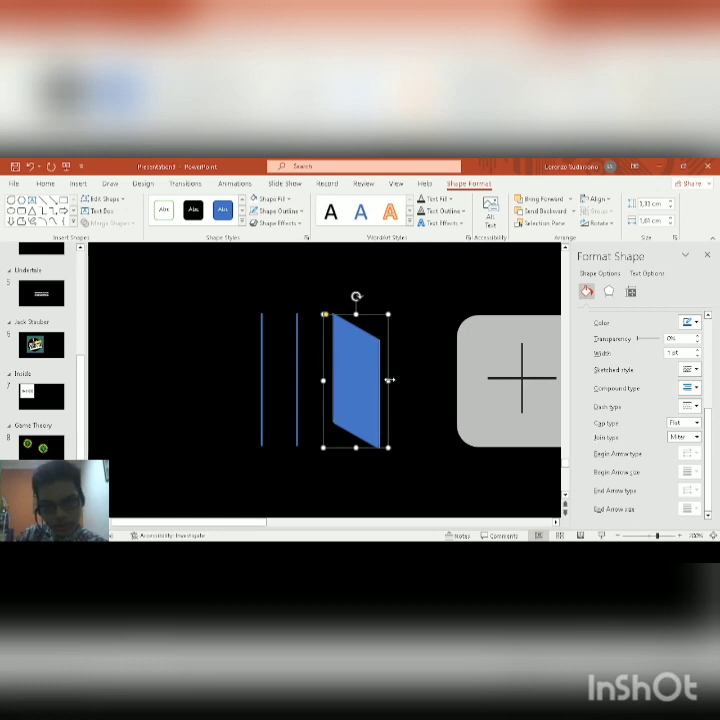
left_click_drag(389, 380, 393, 380)
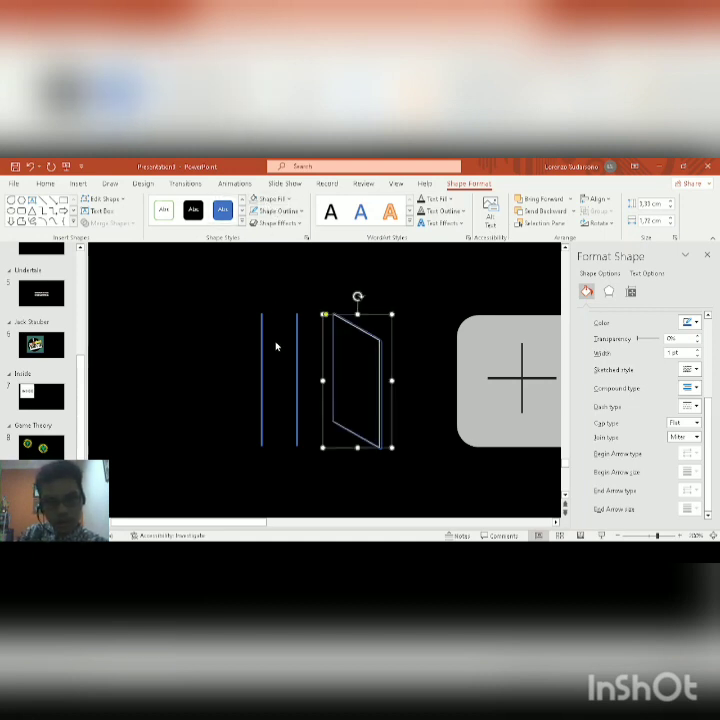
- Try a white outline on the slanted panel and restore its blue outline
left_click(277, 214)
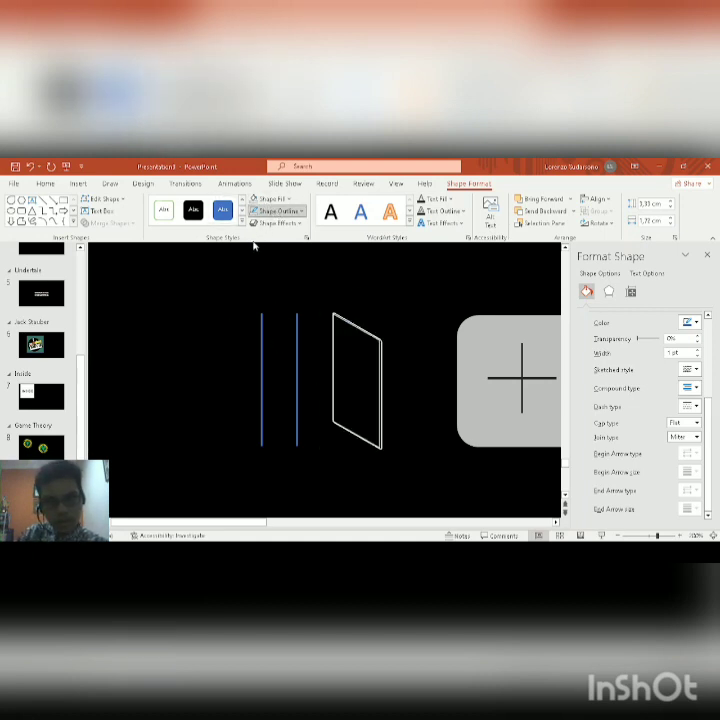
left_click(255, 239)
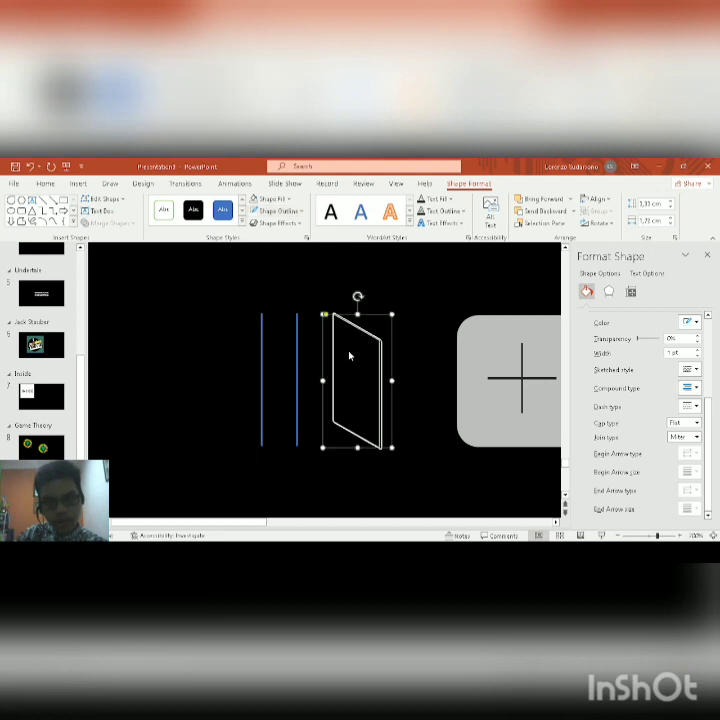
left_click(317, 339)
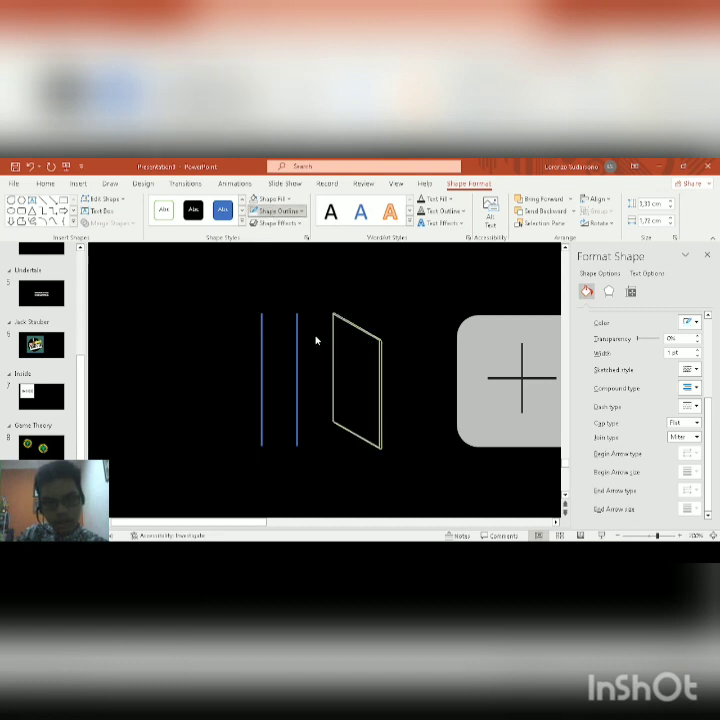
left_click(425, 347)
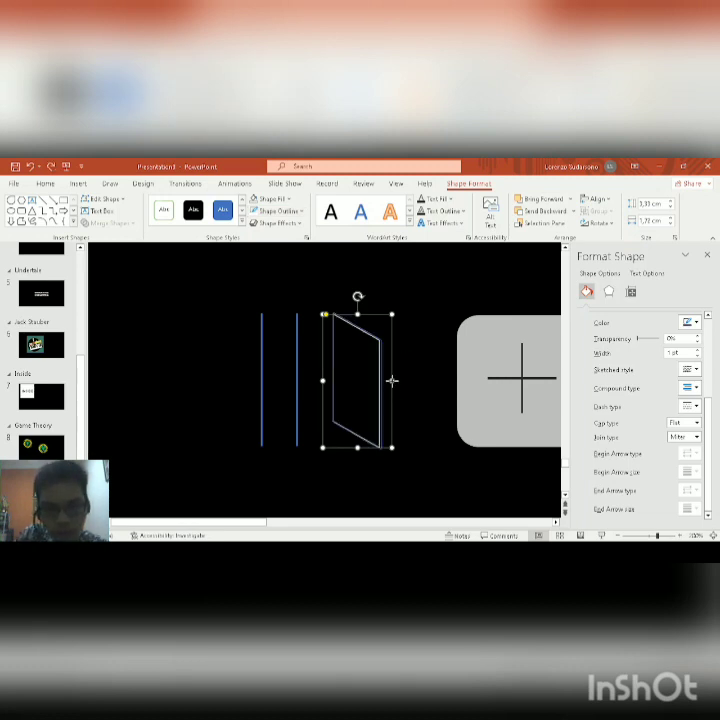
- Narrow the slanted panel to 1.64 cm wide to match the reference panel beneath it
left_click_drag(390, 381, 390, 381)
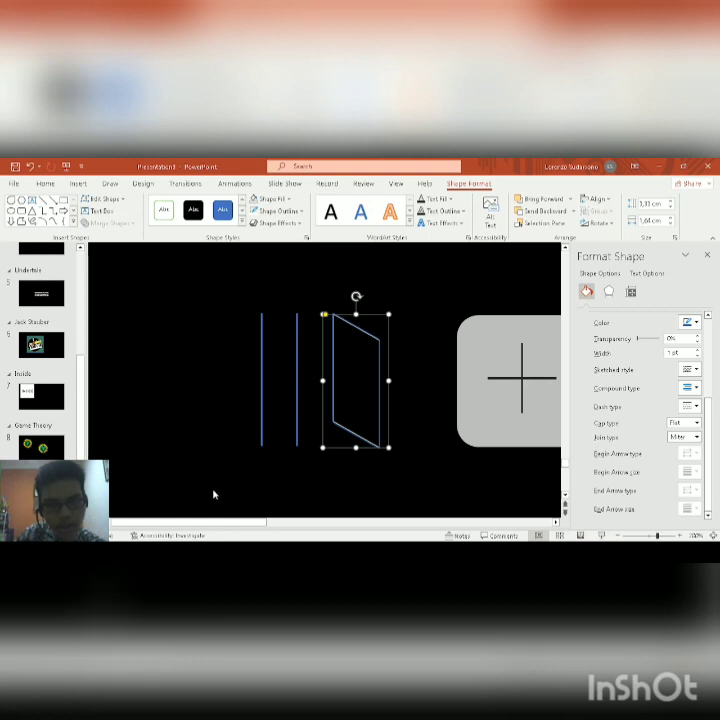
left_click_drag(212, 490, 411, 289)
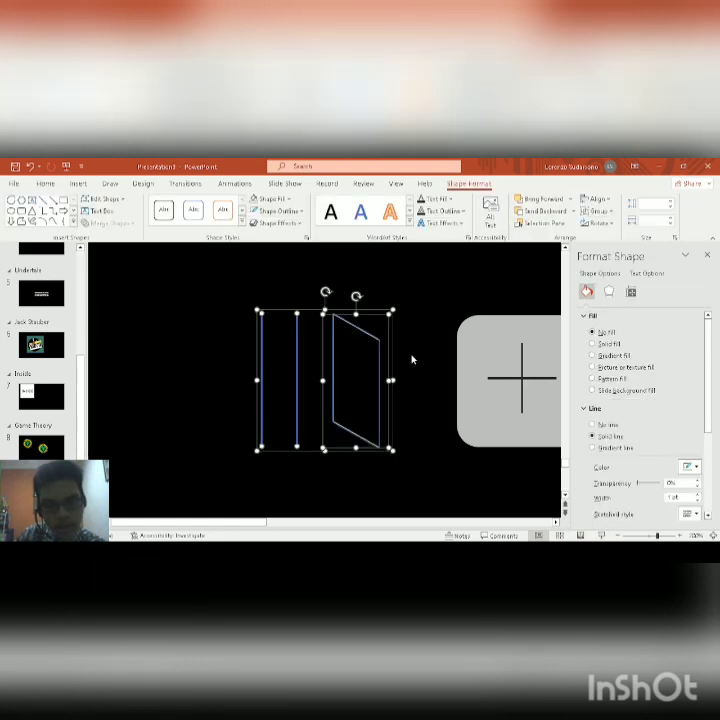
left_click(411, 362)
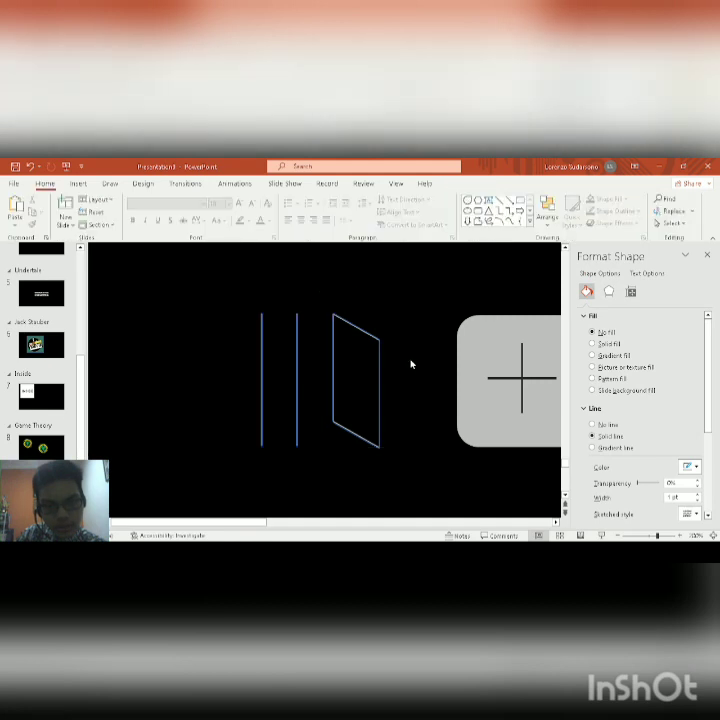
- Select both vertical lines and the slanted panel and move them together directly below the reference library icon
left_click(262, 374)
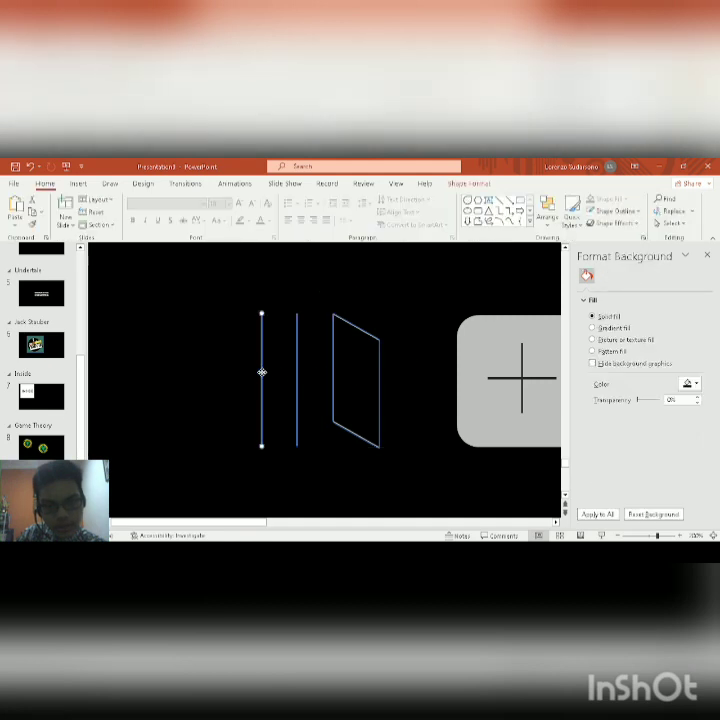
left_click(296, 377, "shift")
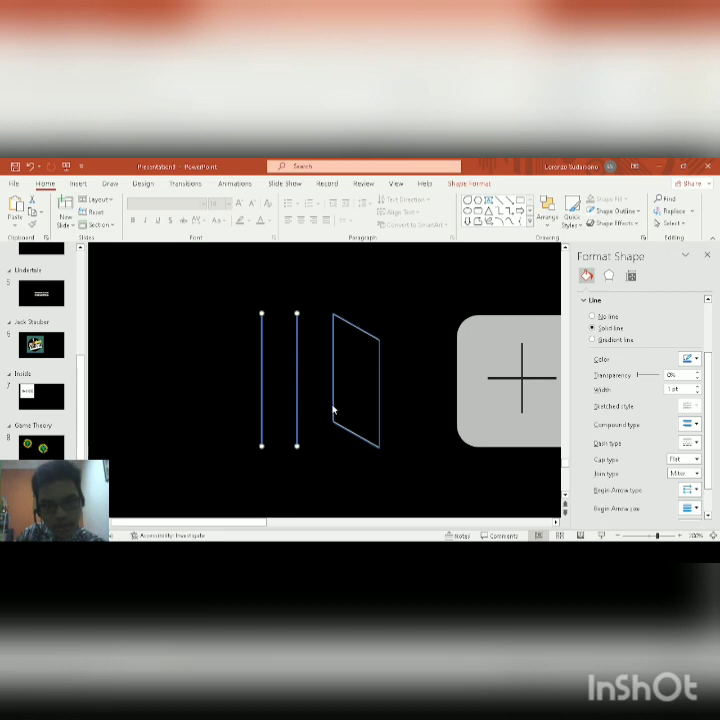
left_click(333, 408, "shift")
scroll(268, 383, "down", 3, "ctrl")
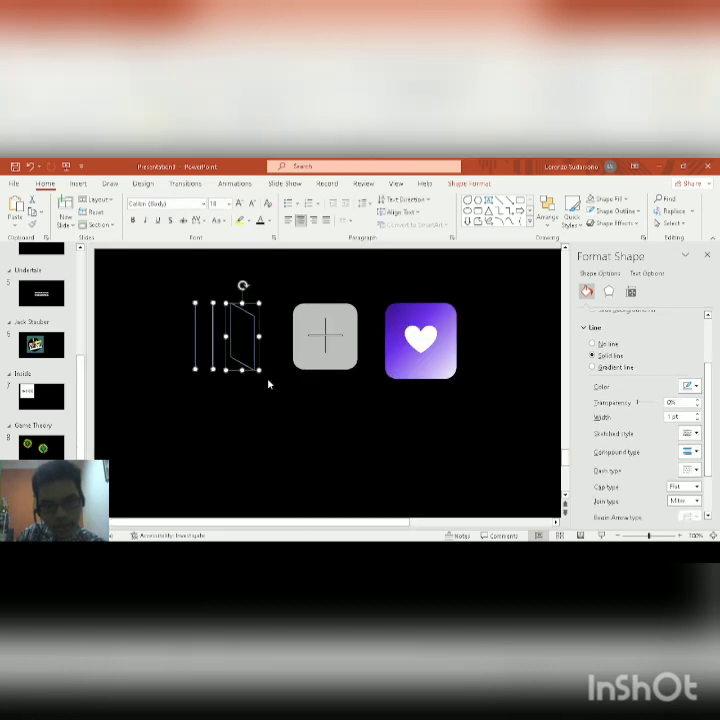
left_click_drag(250, 372, 250, 455)
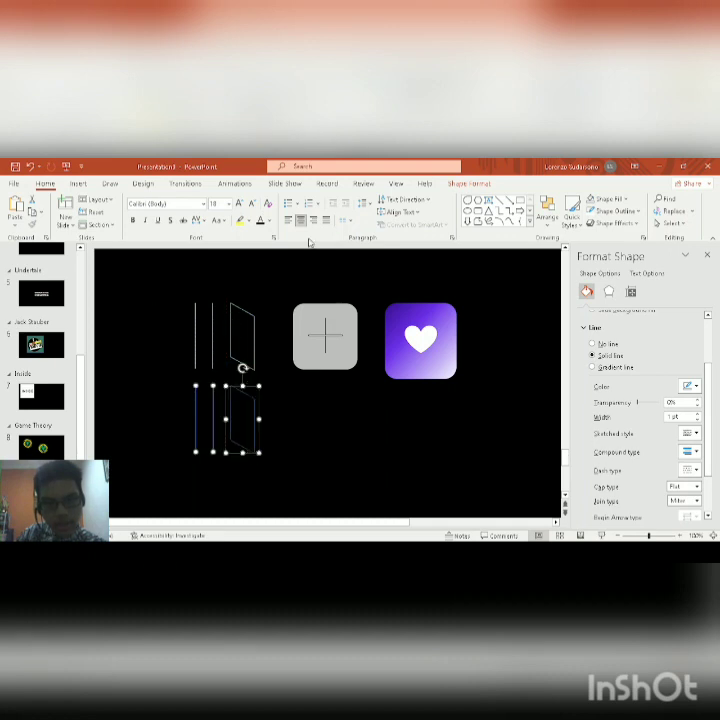
- Recolour the outlines of the two lines and the slanted panel with the light colour sampled from the reference icon
left_click(489, 186)
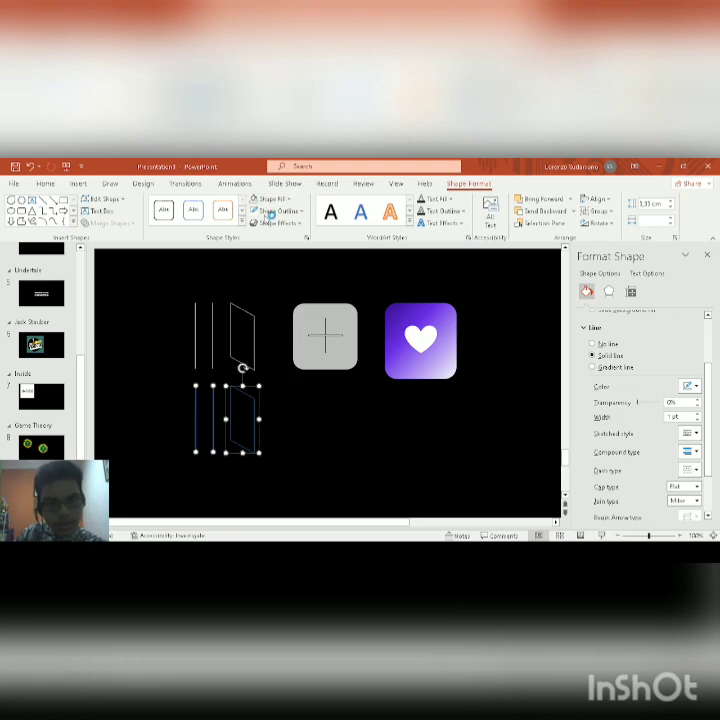
left_click(297, 397)
scroll(245, 366, "up", 5)
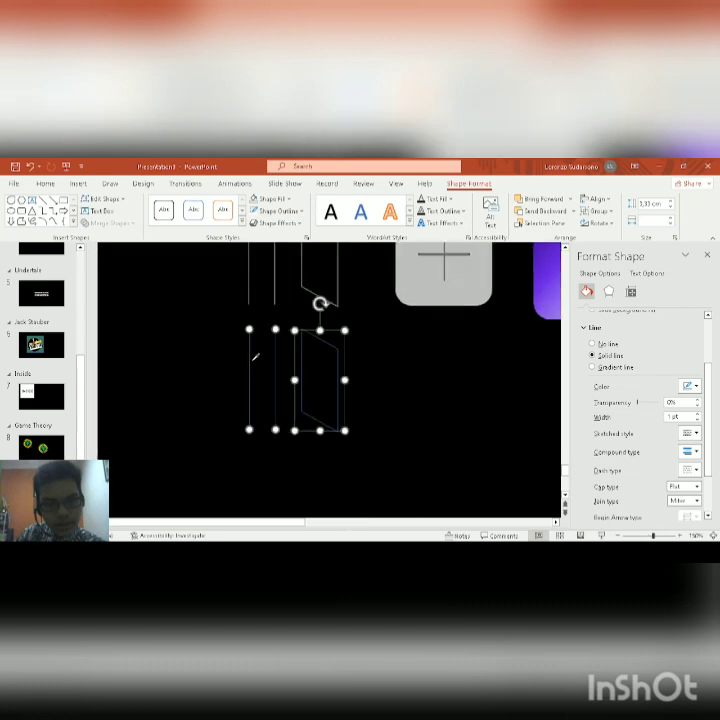
scroll(287, 343, "up", 5)
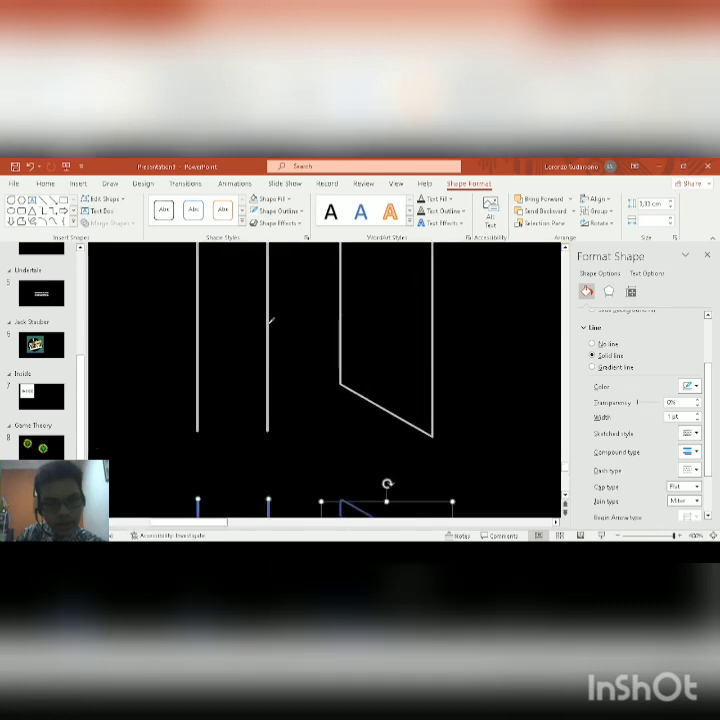
left_click(268, 323)
scroll(300, 349, "down", 10)
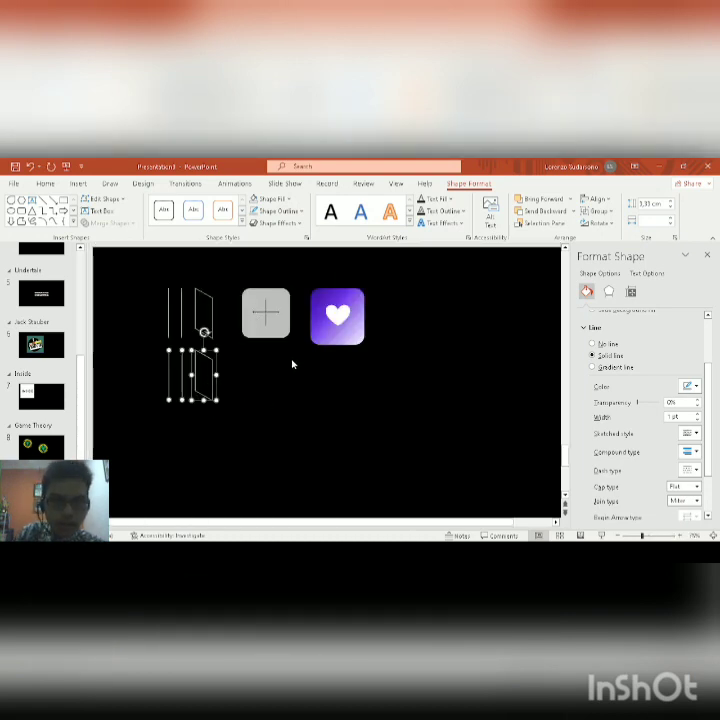
- Insert a rounded rectangle over the gray plus tile, align it to the tile's upper-left corner and widen it to 3.24 cm
left_click(281, 337)
scroll(281, 340, "up", 2)
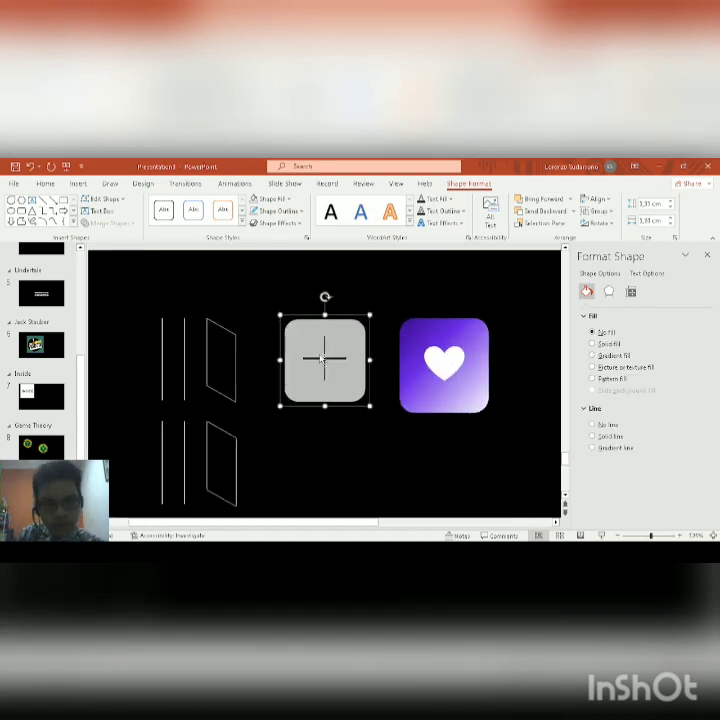
scroll(341, 380, "up", 4)
scroll(341, 384, "down", 1)
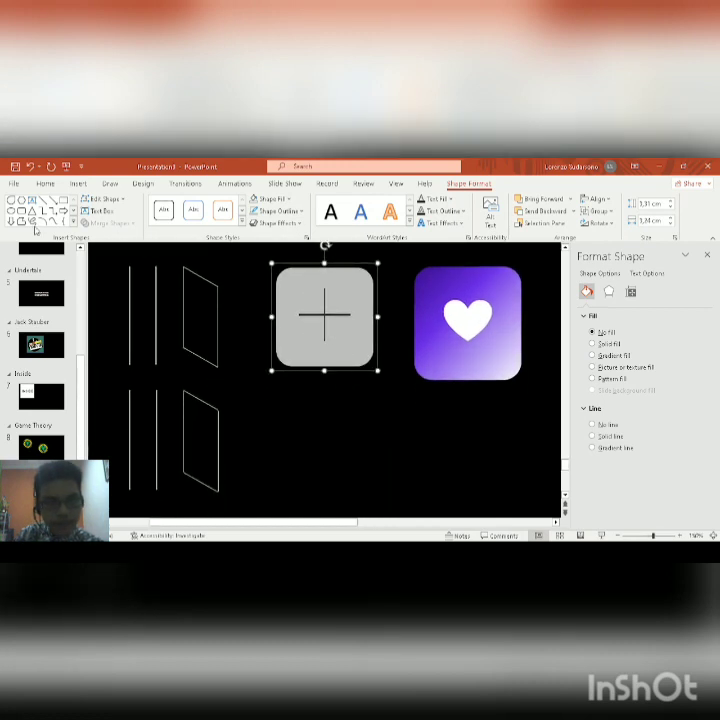
left_click(315, 285)
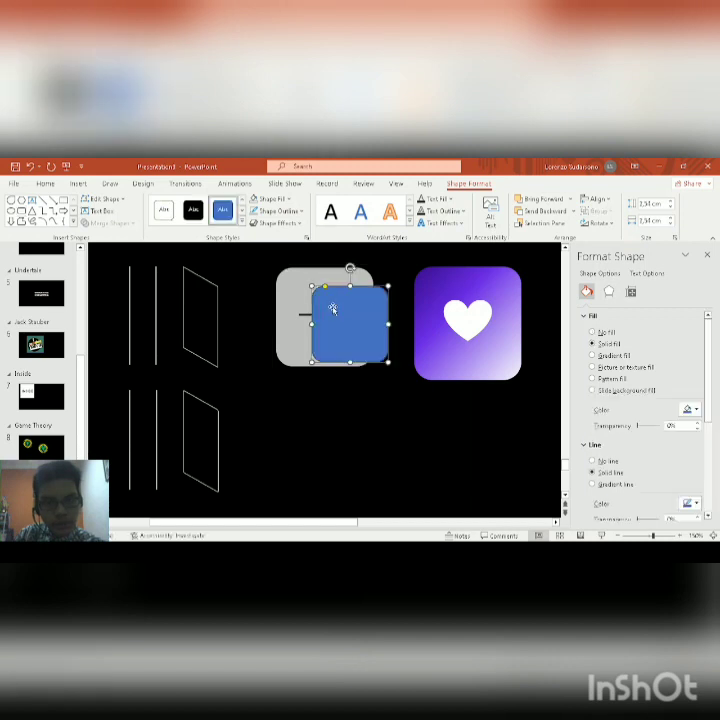
left_click_drag(333, 305, 303, 299)
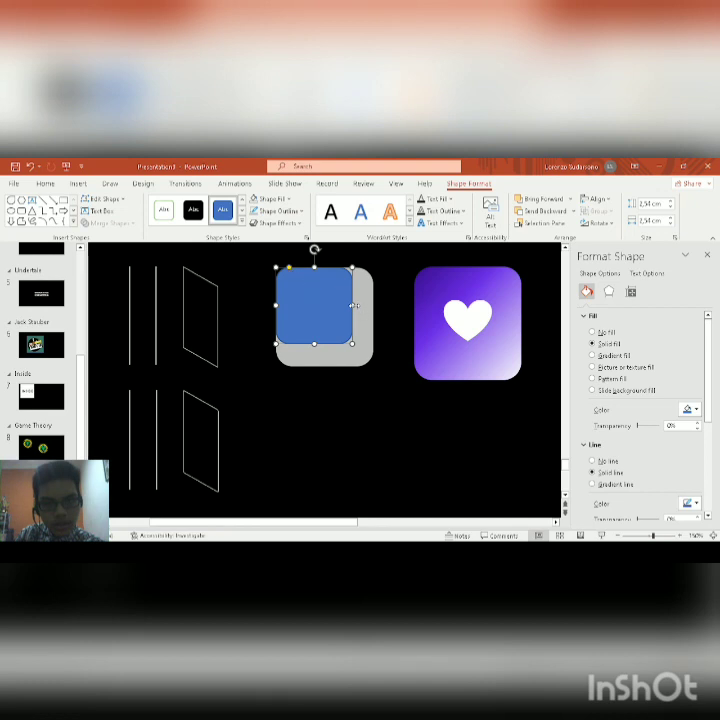
left_click_drag(355, 305, 373, 305)
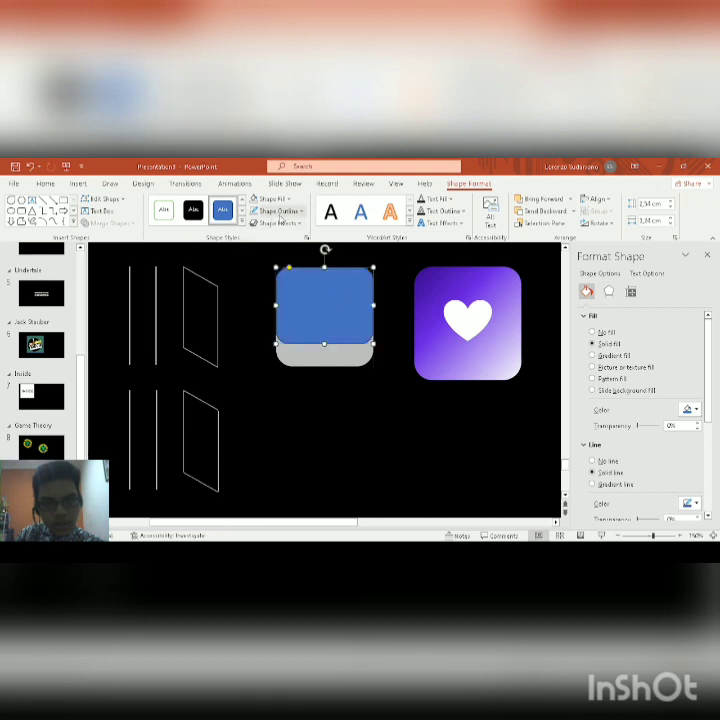
- Remove the rounded rectangle's outline, stretch it to 3.31 cm high and place it directly below the gray tile
left_click(283, 374)
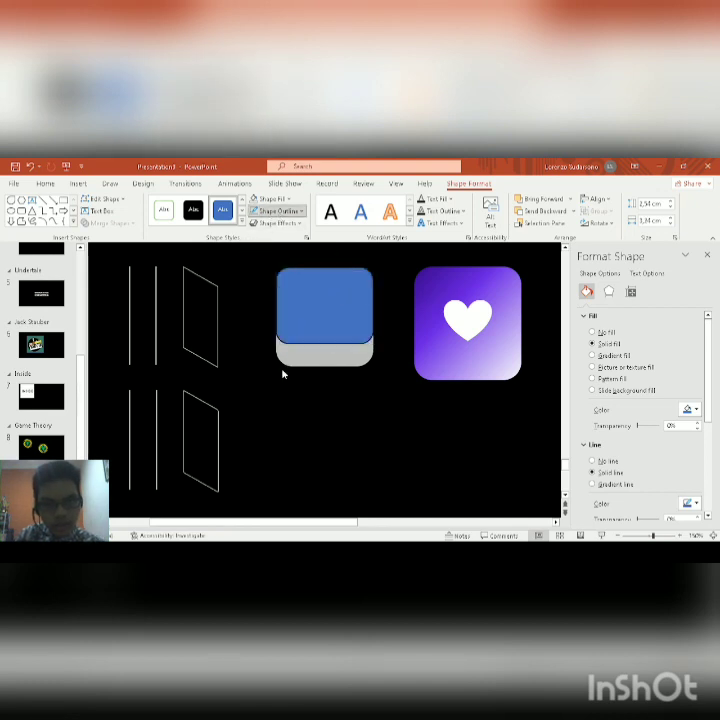
left_click(355, 298)
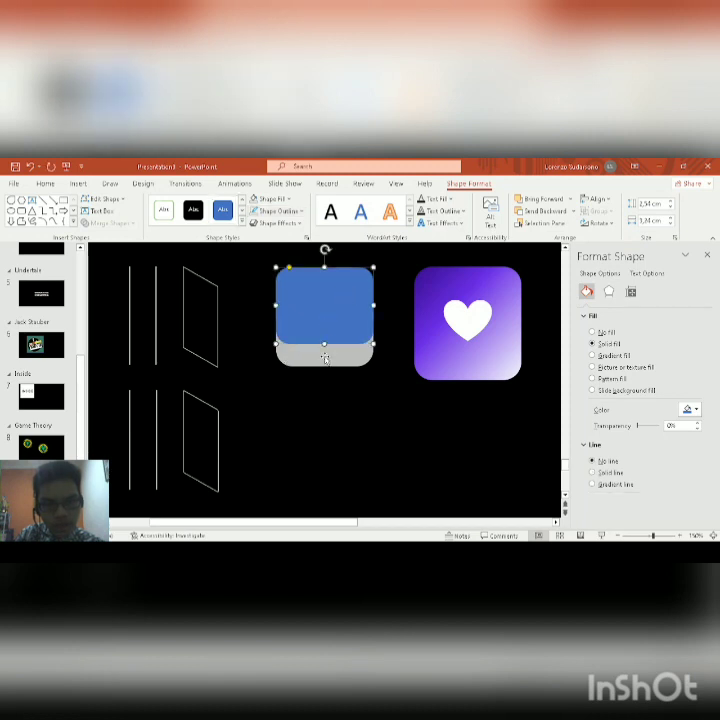
left_click_drag(323, 344, 324, 366)
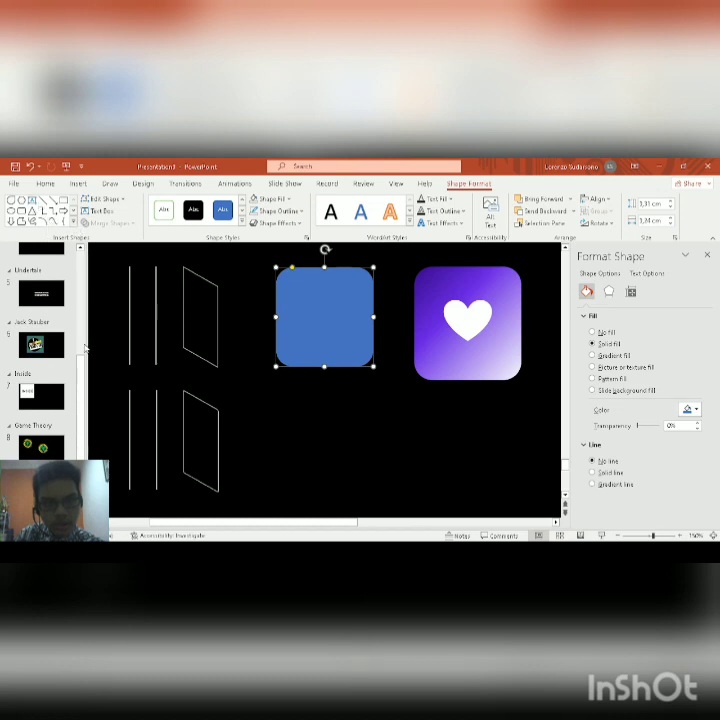
left_click_drag(315, 352, 325, 441)
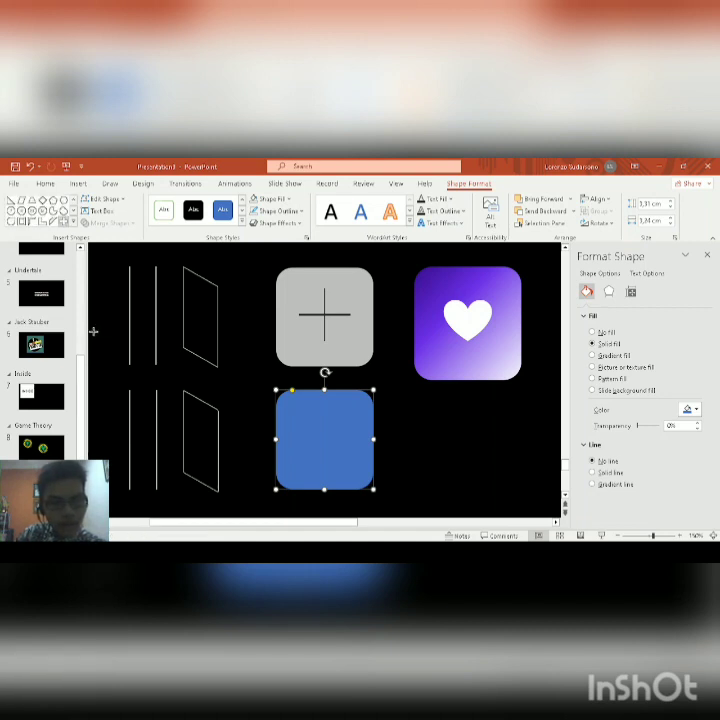
- Insert a cross shape over the reference plus sign, thin its arms to narrow lines and align it with the sign
left_click(321, 321)
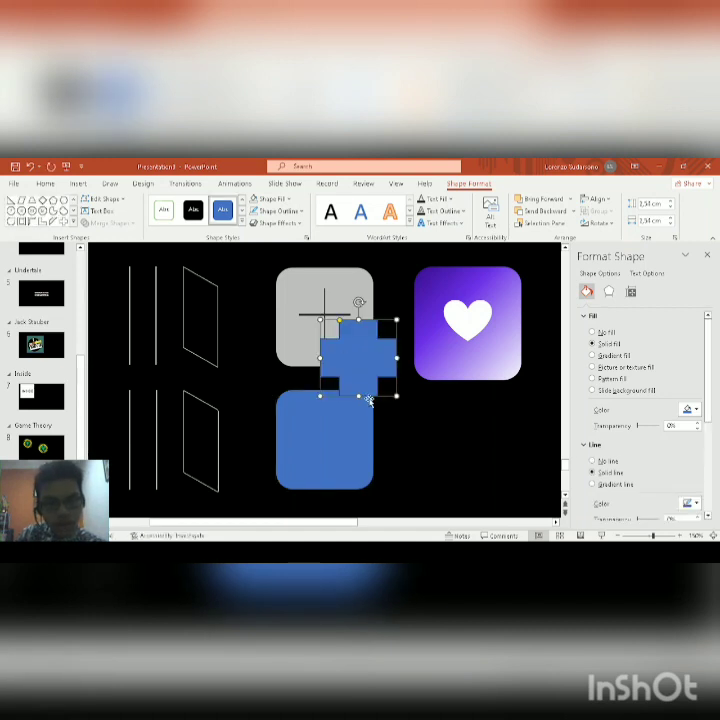
left_click_drag(360, 370, 337, 337)
scroll(337, 337, "up", 5)
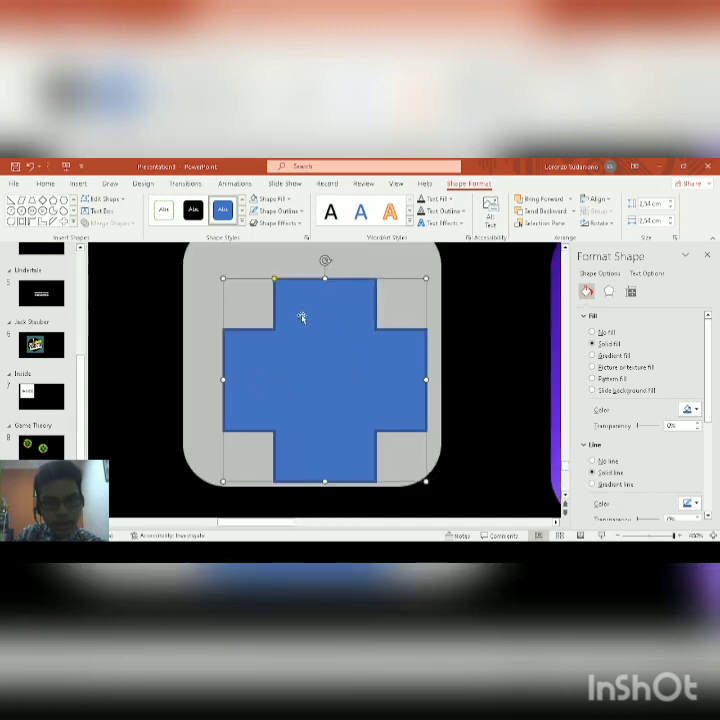
left_click_drag(277, 282, 326, 282)
left_click_drag(328, 379, 313, 381)
key("ctrl+z")
left_click(325, 381)
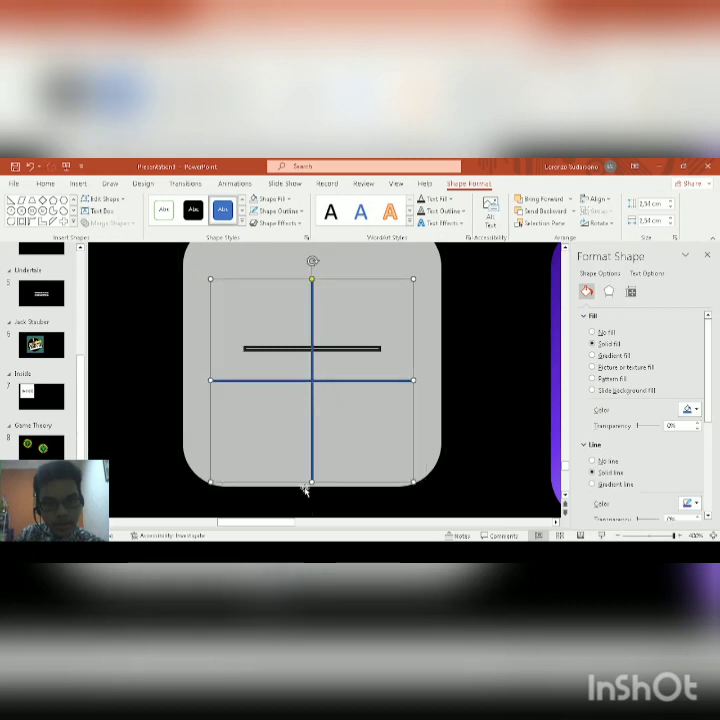
- Resize the cross to about 1.73 by 1.7 cm so it covers the reference plus sign
left_click_drag(311, 483, 313, 418)
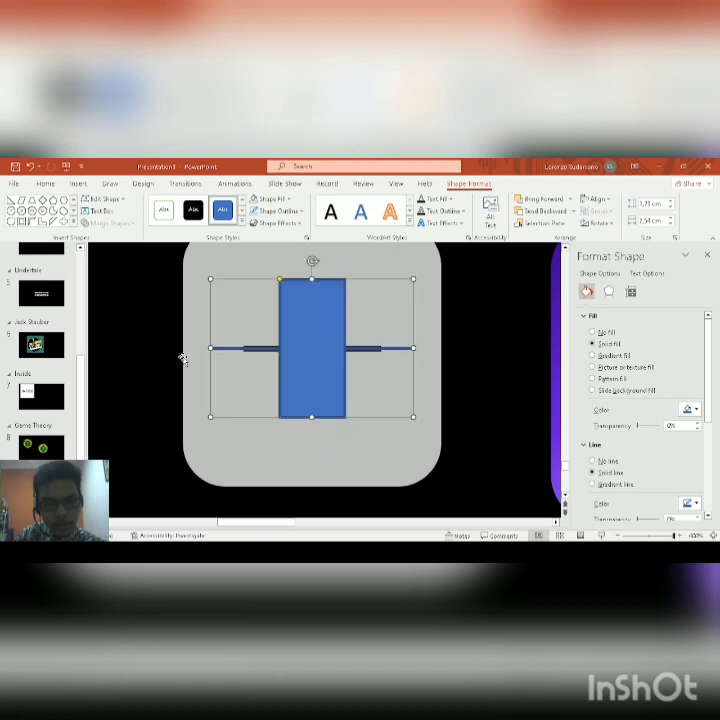
left_click_drag(207, 347, 245, 347)
left_click_drag(410, 347, 380, 347)
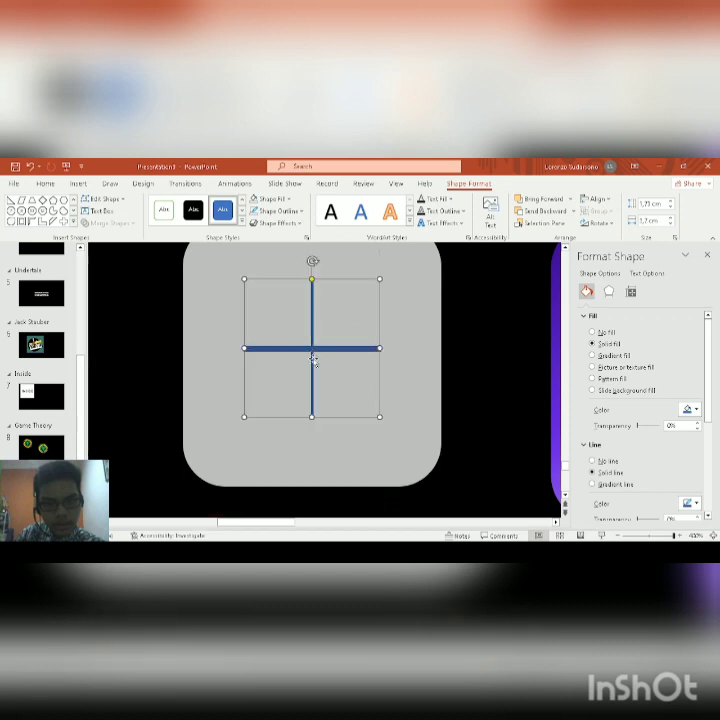
- Fine-tune the cross's arm thickness to match the reference plus sign and reduce its height to about 1.66 cm
left_click_drag(311, 418, 312, 418)
mouse_move(312, 279)
left_mouse_down()
mouse_move(319, 292)
mouse_move(300, 341)
mouse_move(310, 258)
left_mouse_up()
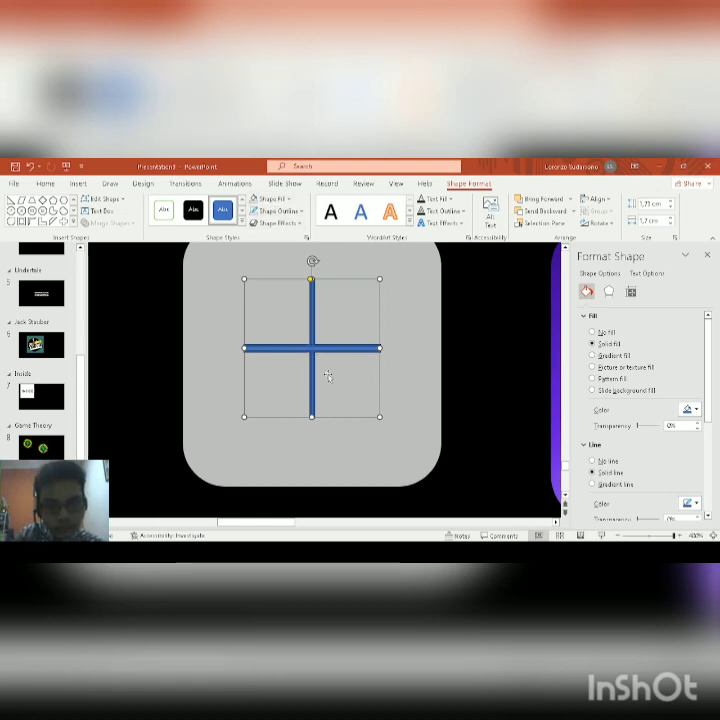
left_click_drag(312, 417, 312, 396)
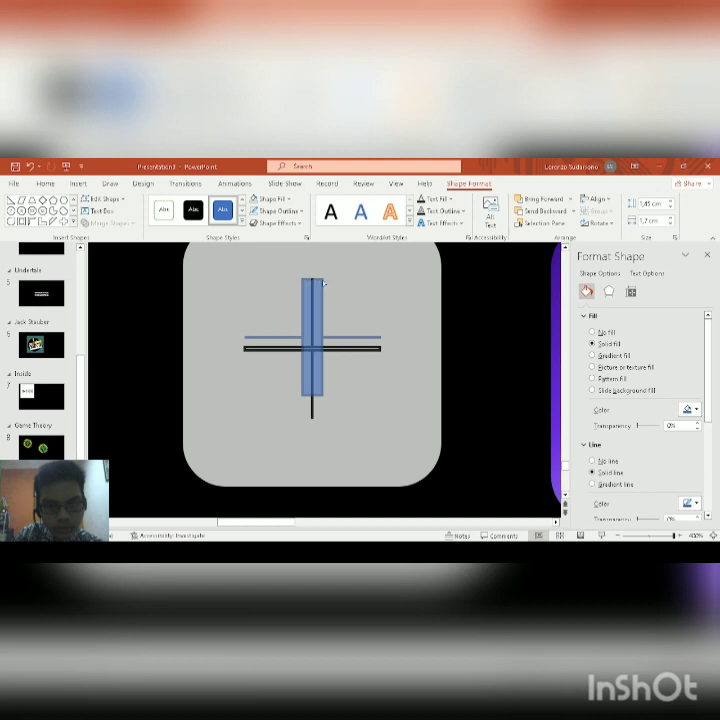
left_click_drag(323, 284, 324, 284)
left_click_drag(312, 396, 312, 416)
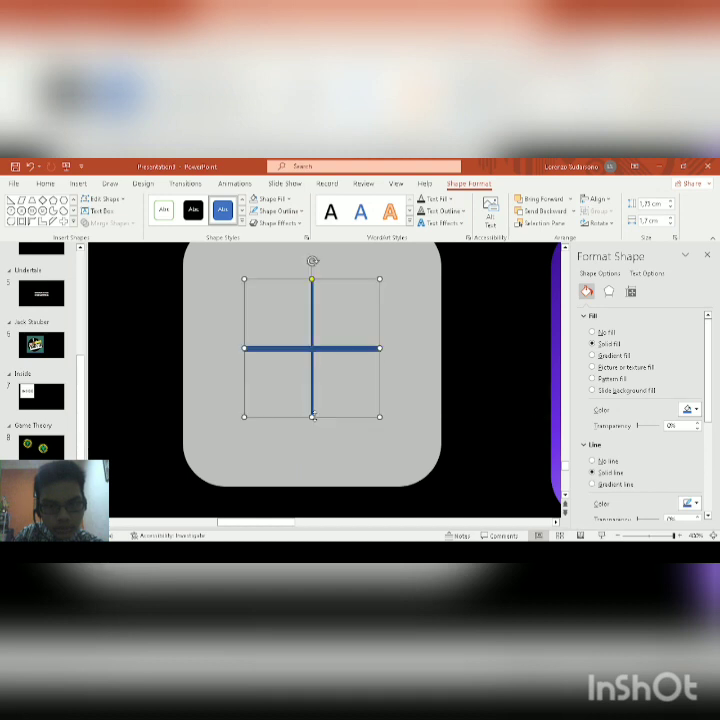
left_click_drag(312, 416, 311, 412)
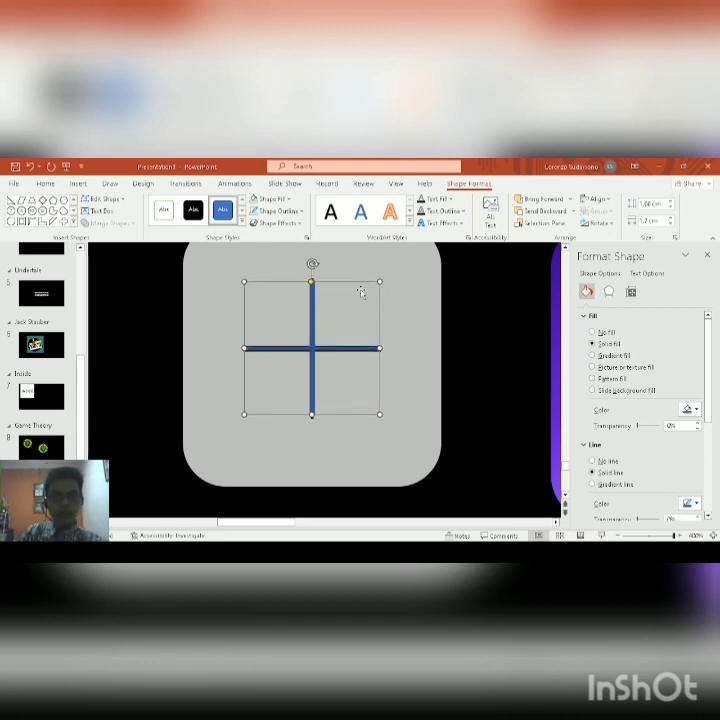
- Apply the solid black shape style to the cross, shift the gray reference tile diagonally away from it and reselect the cross
left_click(195, 212)
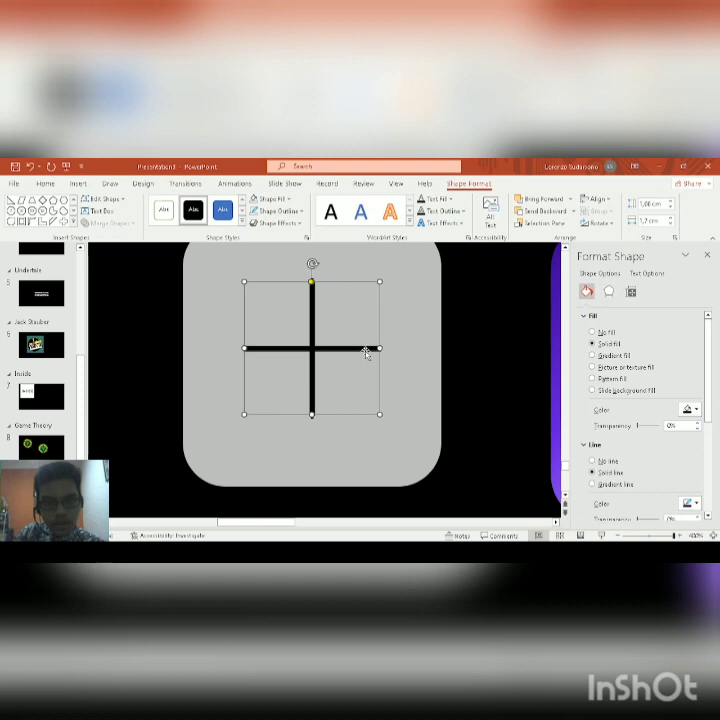
left_click_drag(366, 352, 431, 397)
left_click(312, 338)
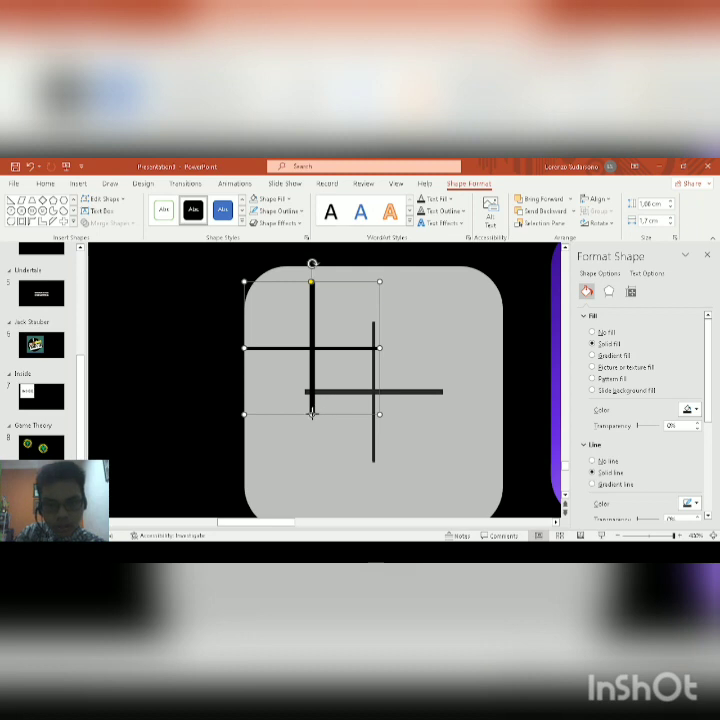
- Stretch the cross to a height of 1.7 cm and center it vertically with the blue rounded square
left_click_drag(312, 413, 311, 417)
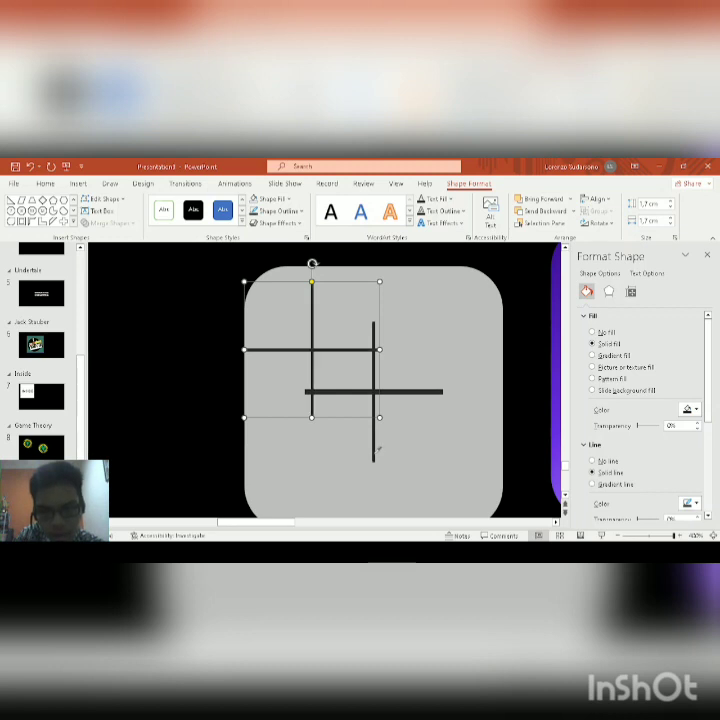
scroll(350, 423, "down", 5)
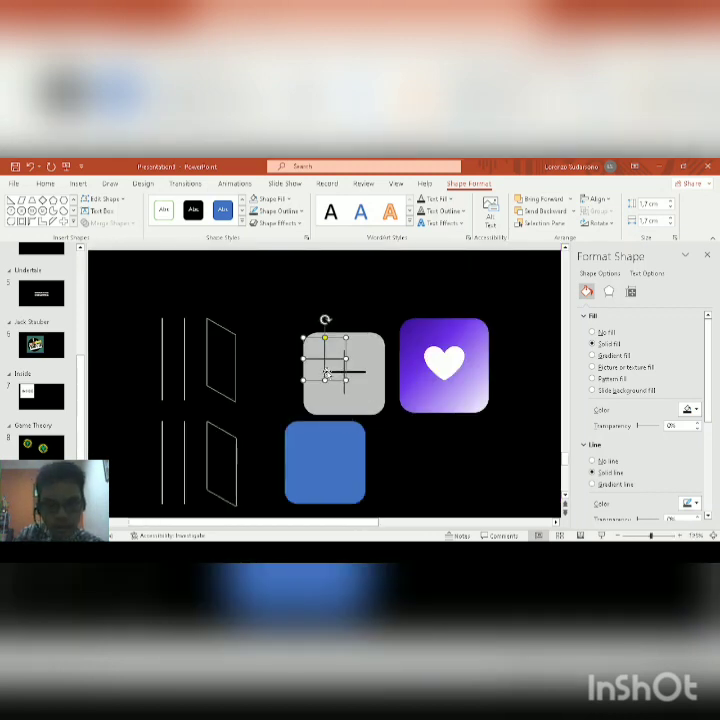
left_click(330, 446, "shift")
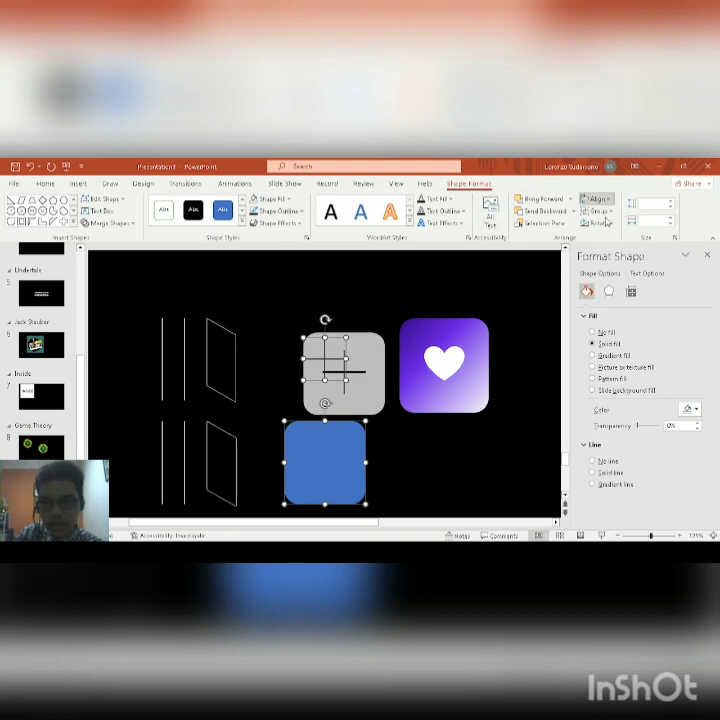
left_click(599, 275)
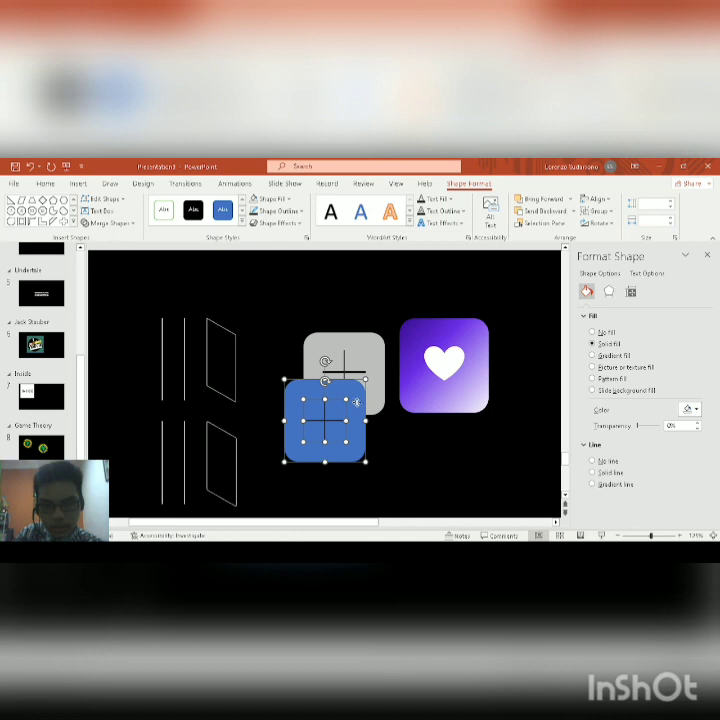
- Place the blue tile and its cross directly below the reference plus tile and fill the blue tile with matching light gray
left_click_drag(355, 402, 378, 443)
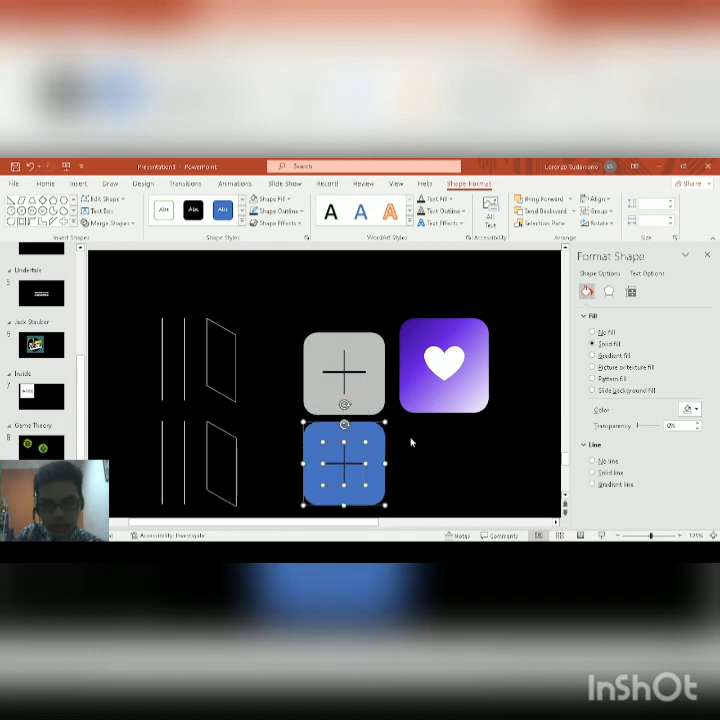
left_click(410, 442)
left_click(378, 443)
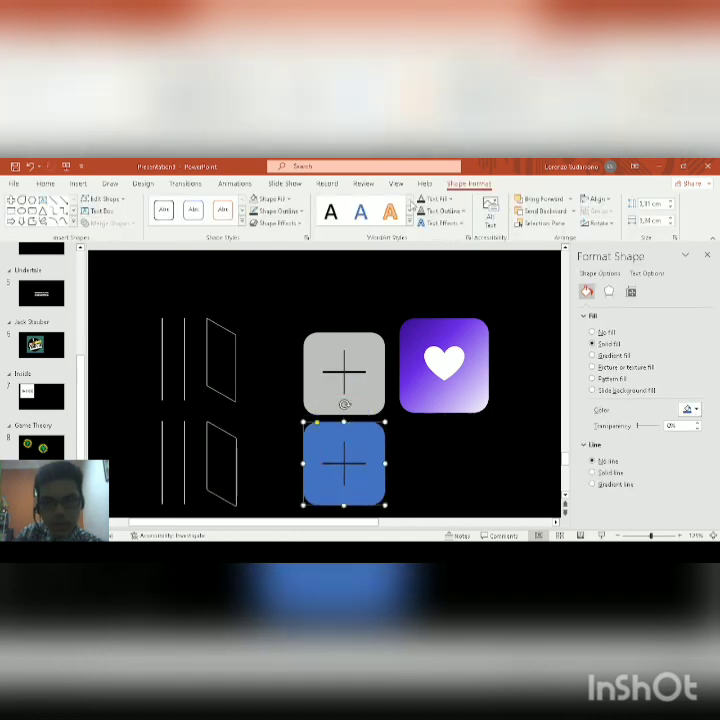
left_click(270, 199)
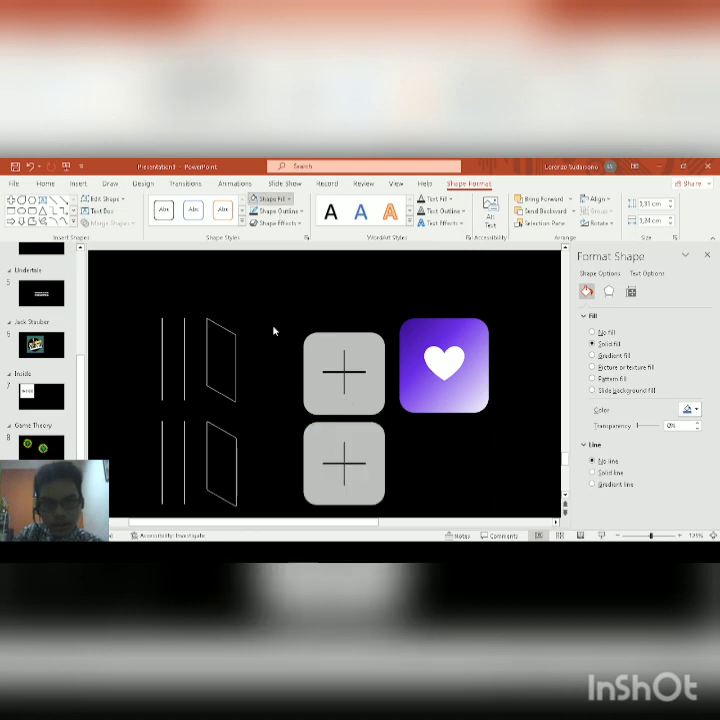
left_click(274, 330)
scroll(388, 395, "down", 3)
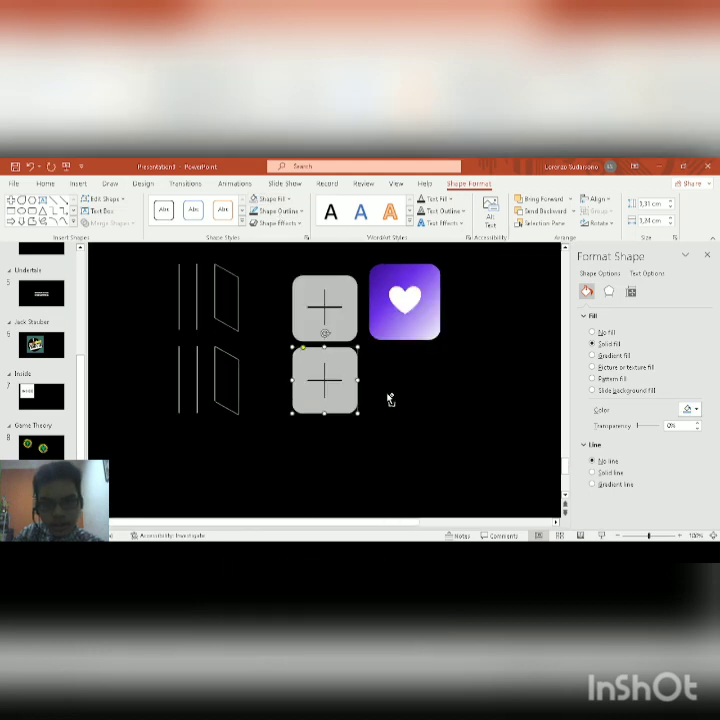
left_click(404, 338)
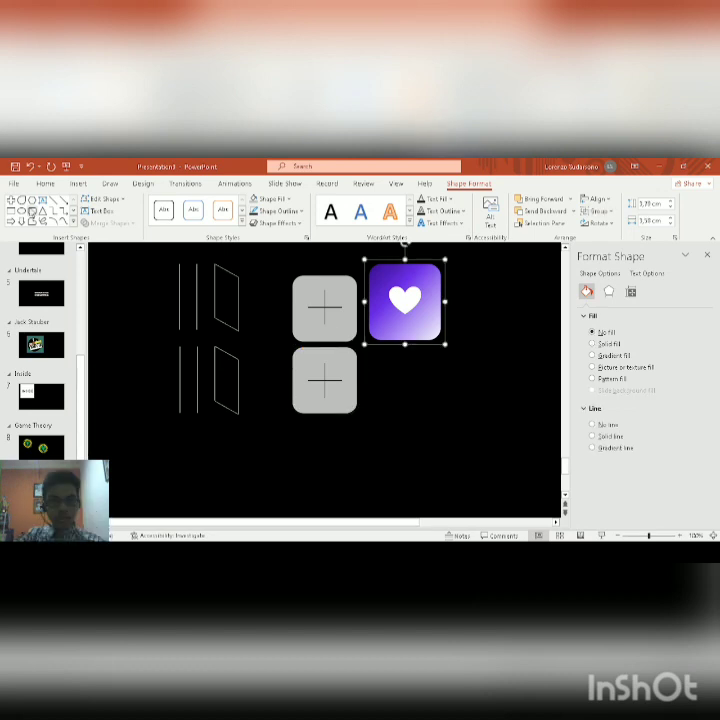
left_click(415, 321)
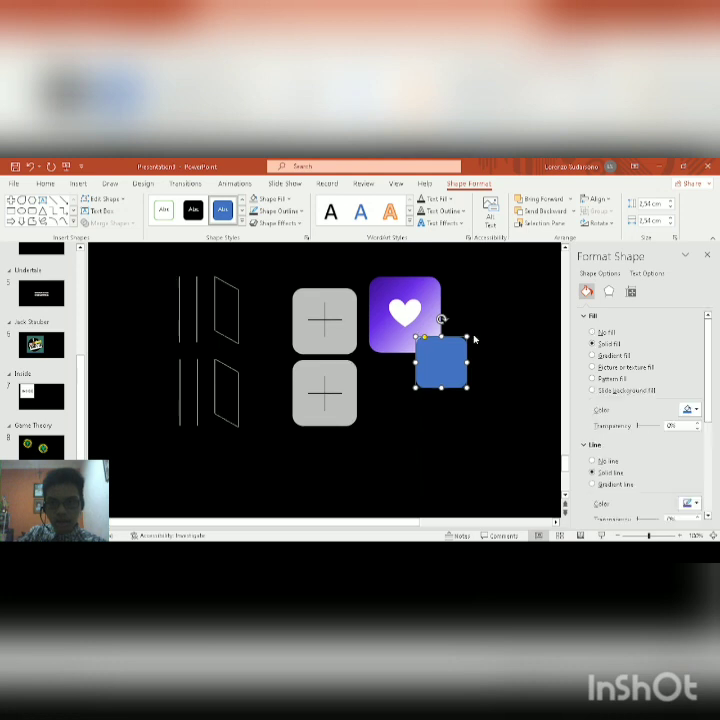
scroll(474, 340, "up", 5)
left_click_drag(313, 376, 244, 288)
scroll(271, 280, "up", 10)
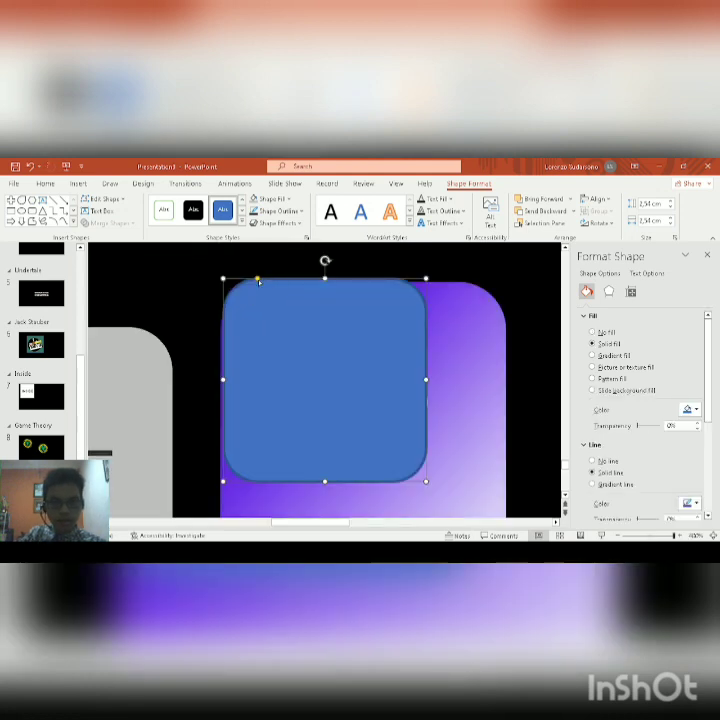
scroll(272, 290, "down", 5)
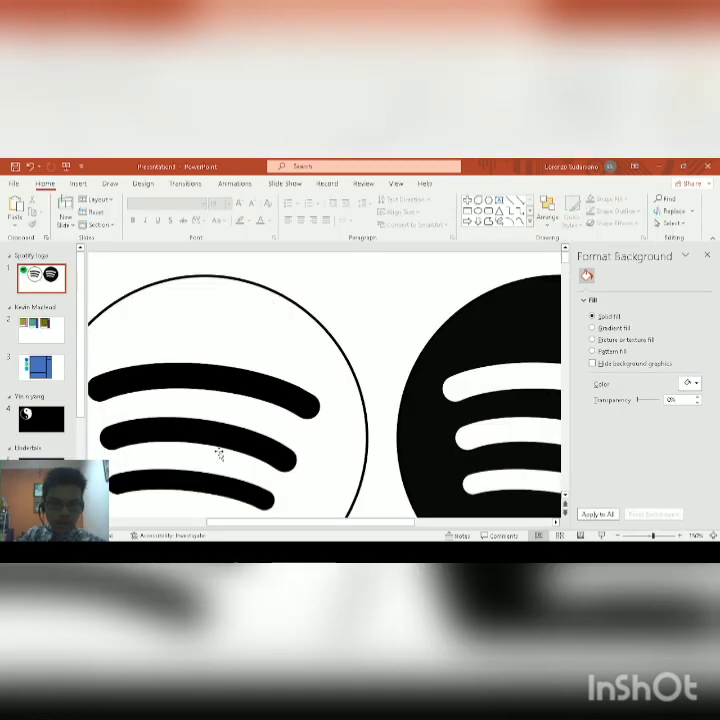
scroll(219, 455, "down", 2)
scroll(42, 250, "down", 6)
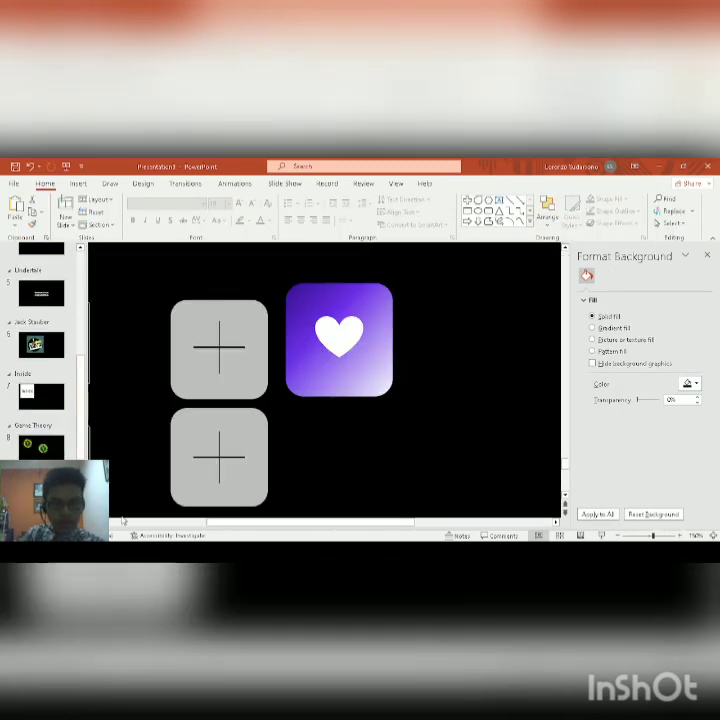
- Duplicate the recreated gray tile onto the purple heart tile and nudge its upper-left corner into line with the reference
left_click(248, 448)
left_click_drag(248, 448, 442, 310)
scroll(442, 310, "up", 5)
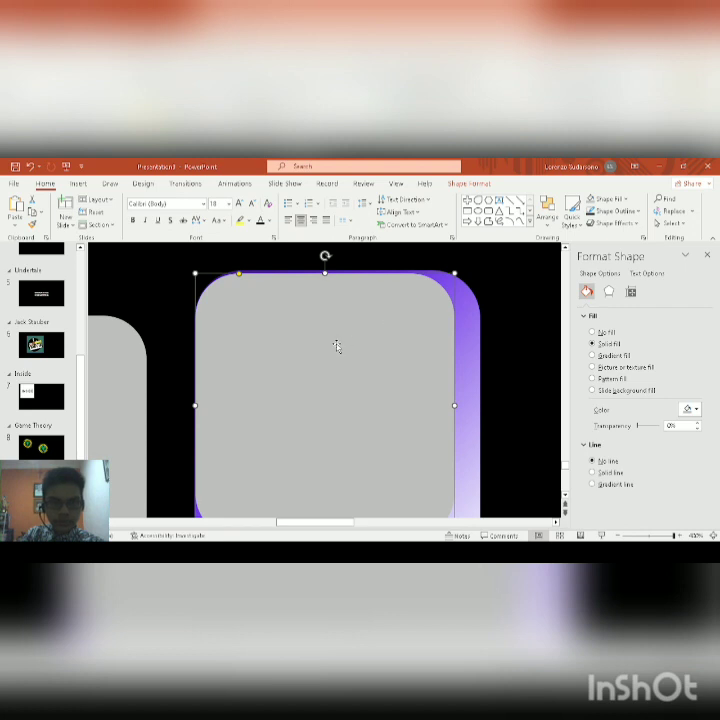
key("Right")
key("Up")
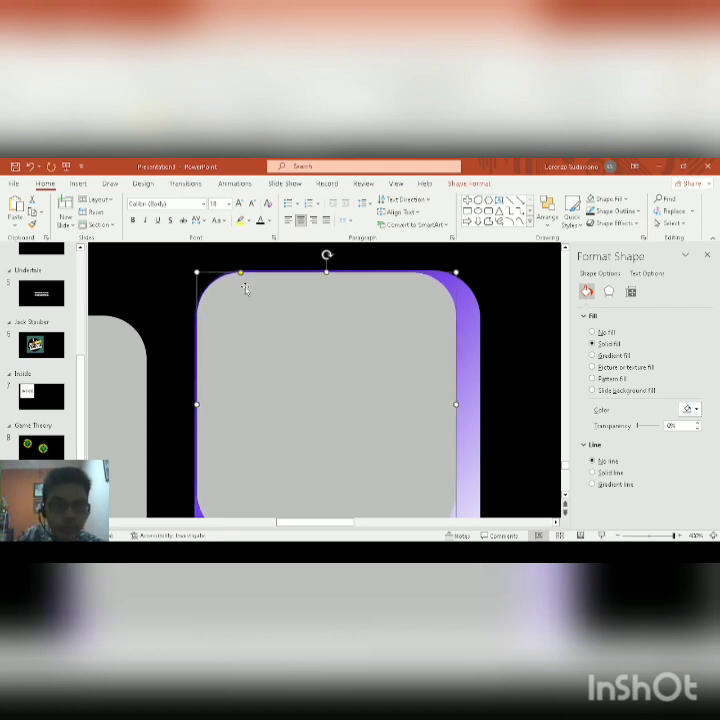
key("Left")
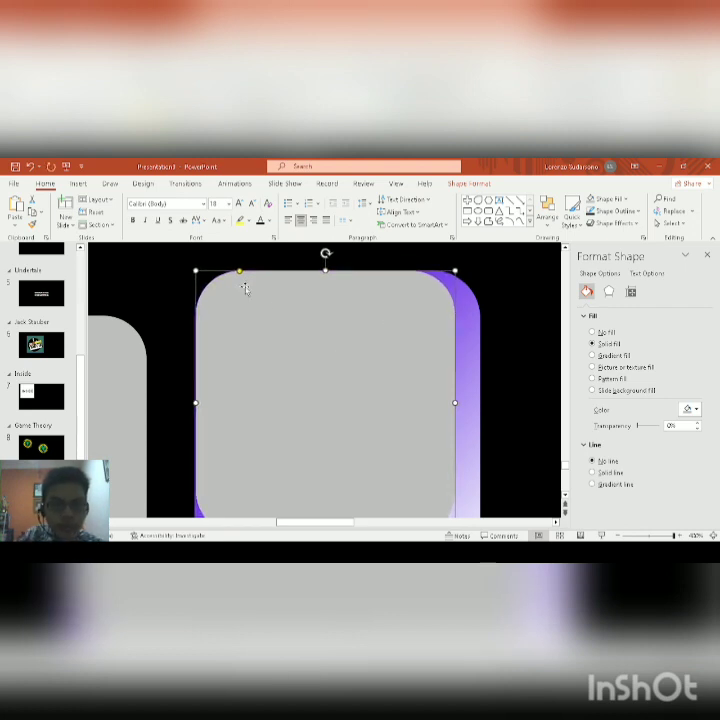
scroll(246, 290, "down", 5)
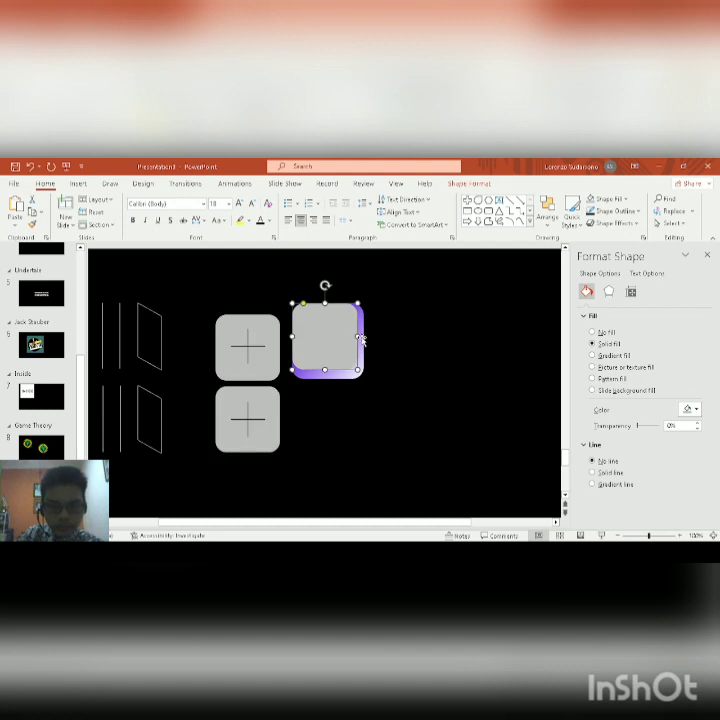
- Widen and lengthen the gray copy so it fully covers the purple heart tile
key("Delete")
key("ctrl+z")
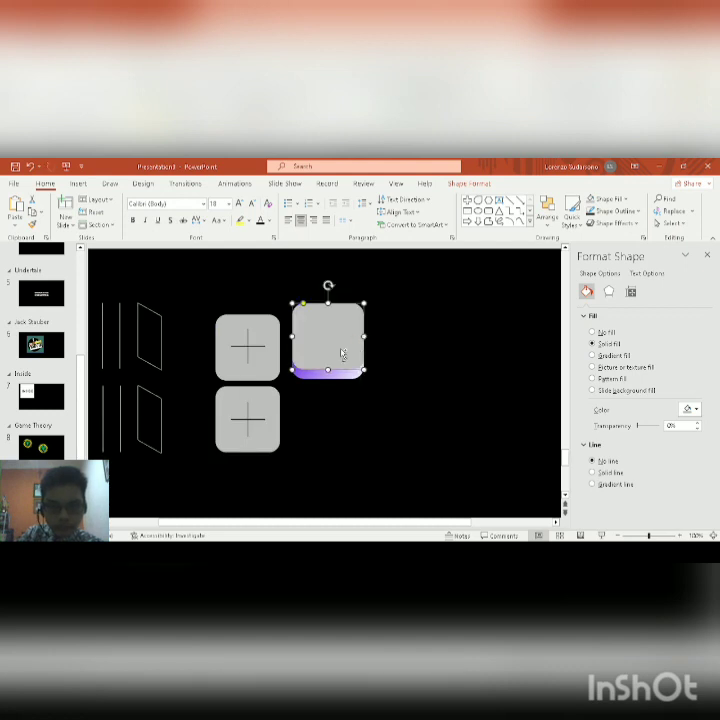
scroll(336, 373, "up", 5)
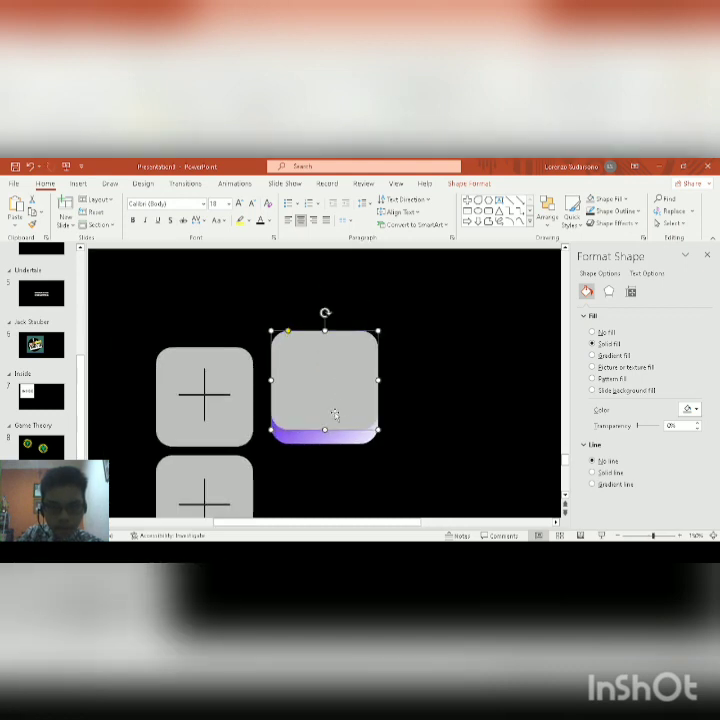
key("Delete")
key("ctrl+z")
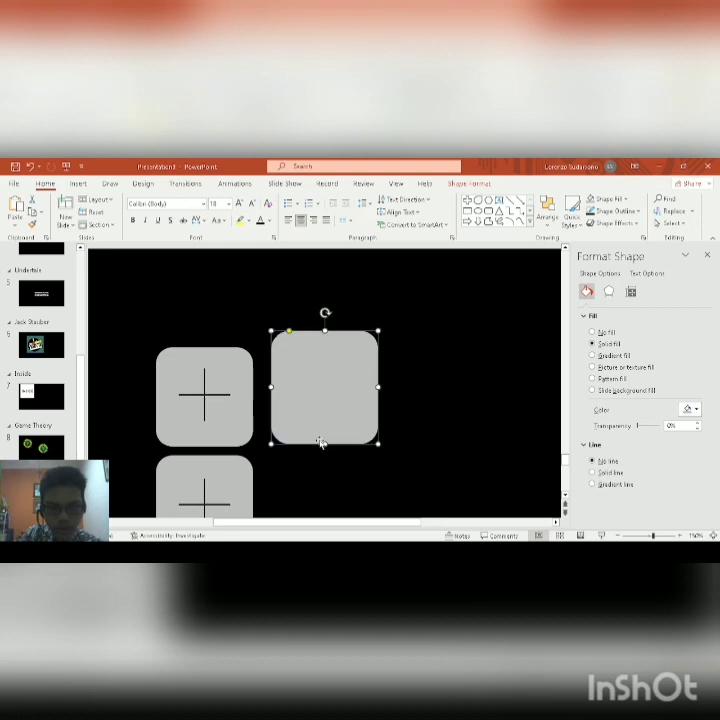
- Give the copy a 45° linear gradient fill with the reference's dark purple as first stop, placing it beside the heart tile
left_click(613, 357)
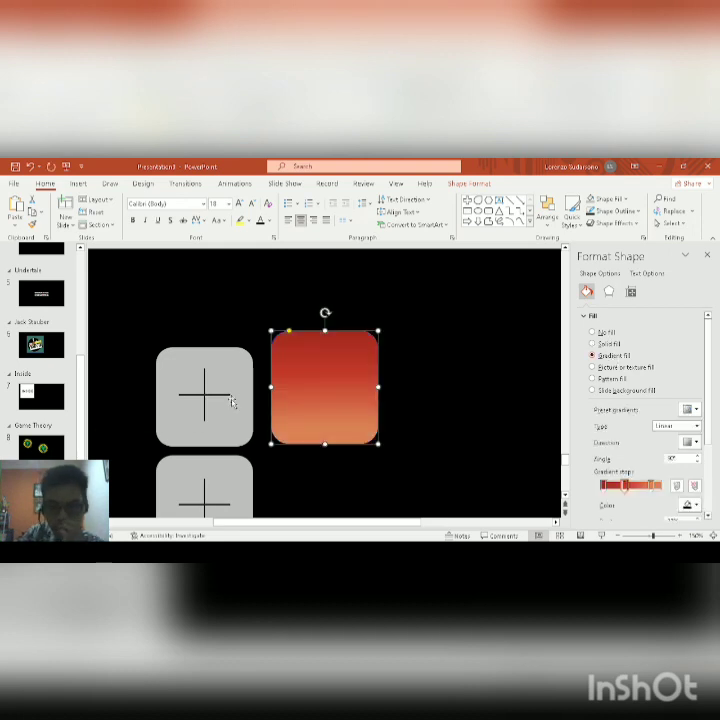
left_click_drag(325, 398, 442, 409)
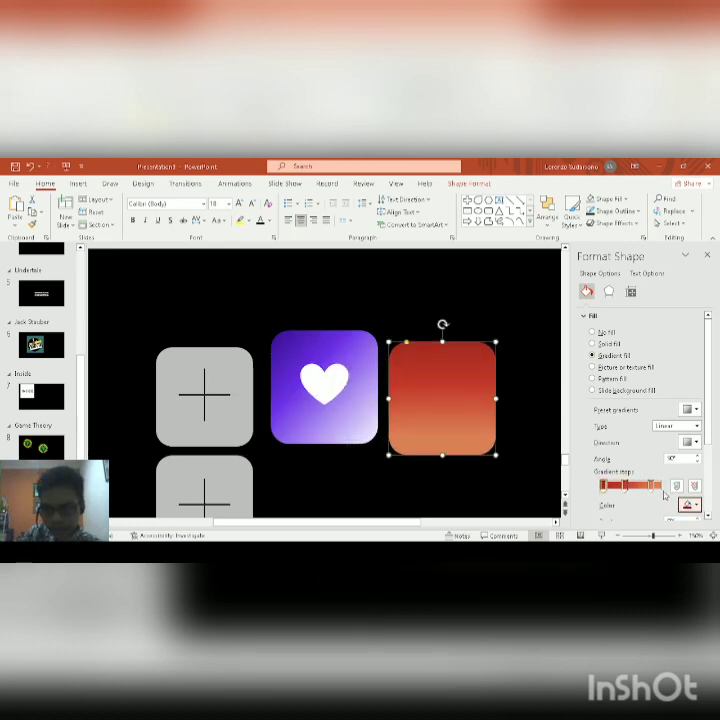
left_click(284, 343)
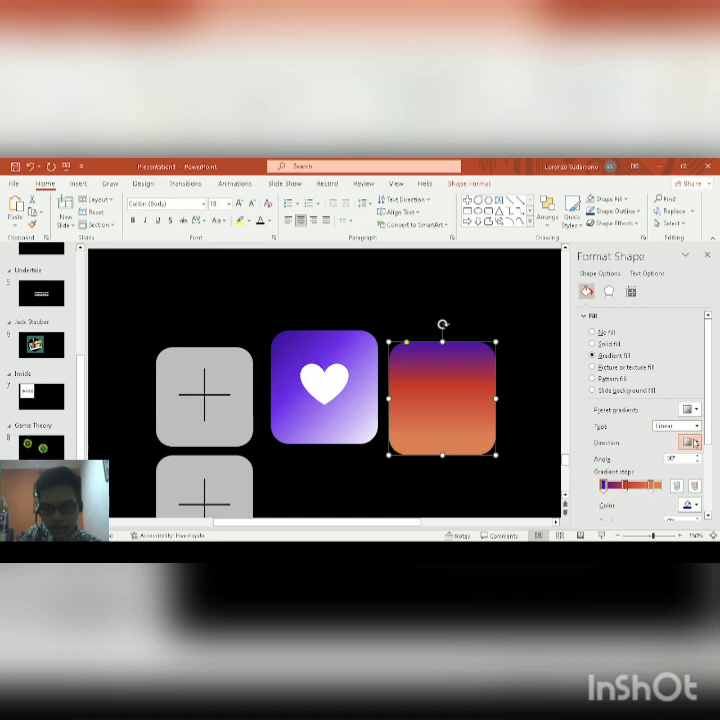
left_click(618, 466)
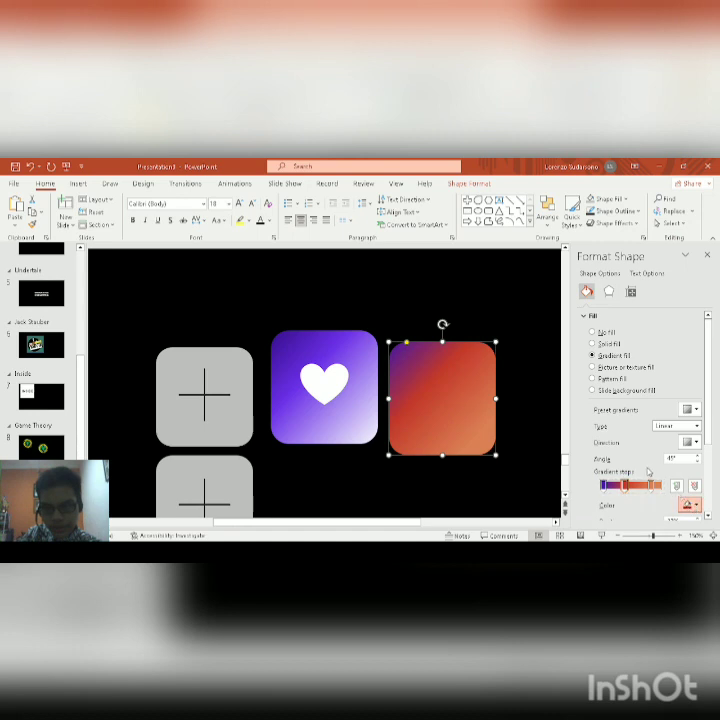
- Recolor the gradient's second stop dark purple and its third stop light purple, adjusting their spacing
left_click(632, 466)
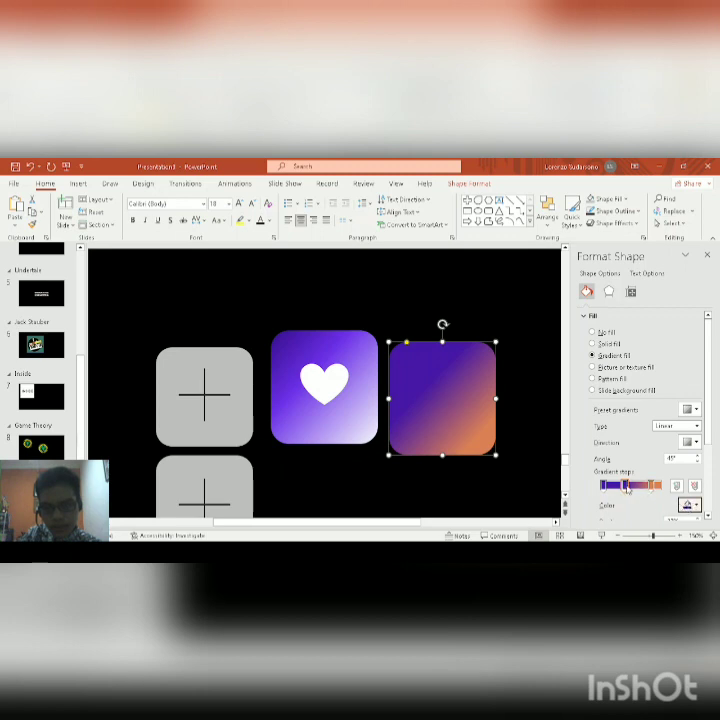
left_click_drag(626, 485, 646, 488)
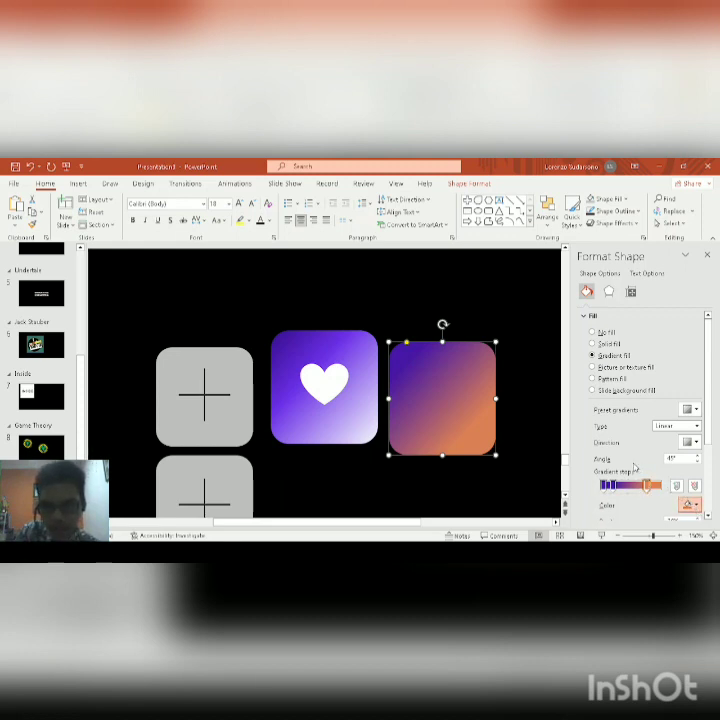
left_click(686, 504)
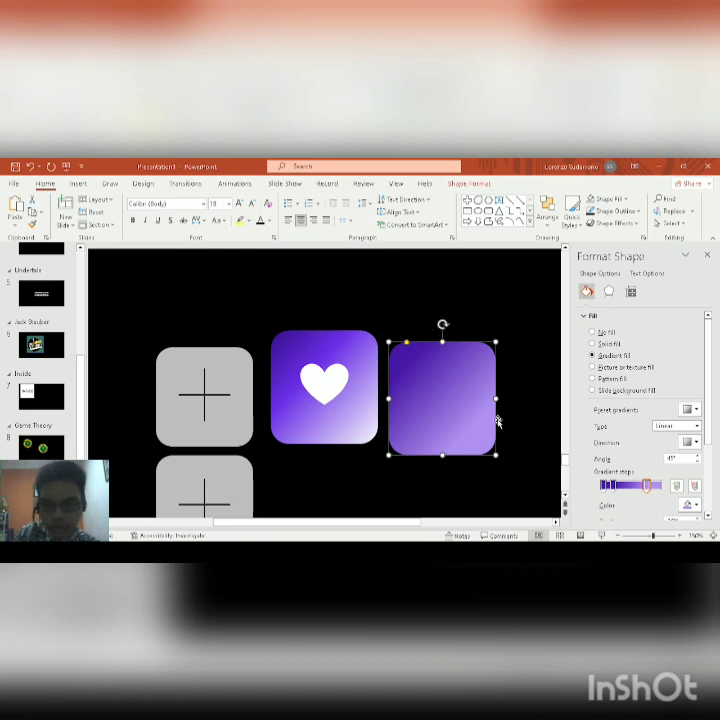
- Reposition the gradient stops to match the heart tile, make the last stop white and remove a surplus dark purple stop
left_click_drag(646, 492, 616, 491)
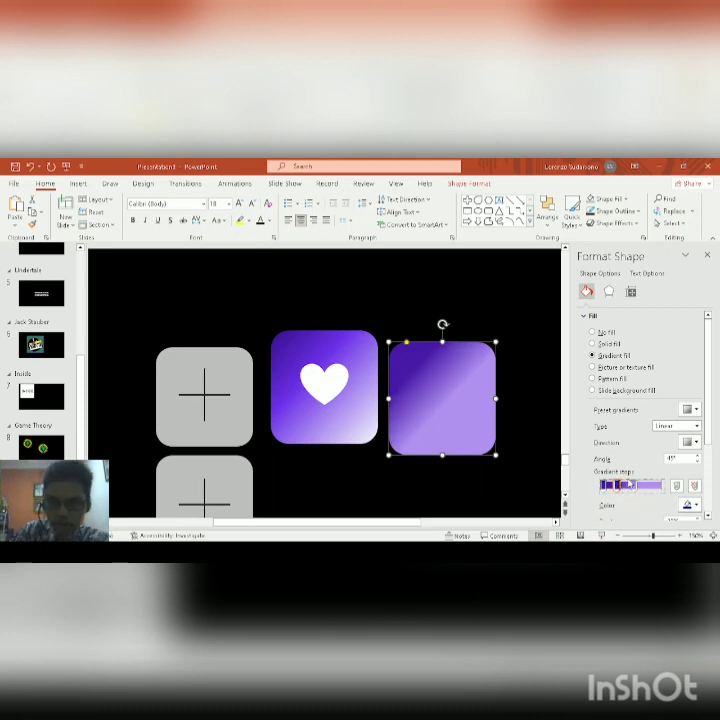
left_click_drag(630, 491, 646, 490)
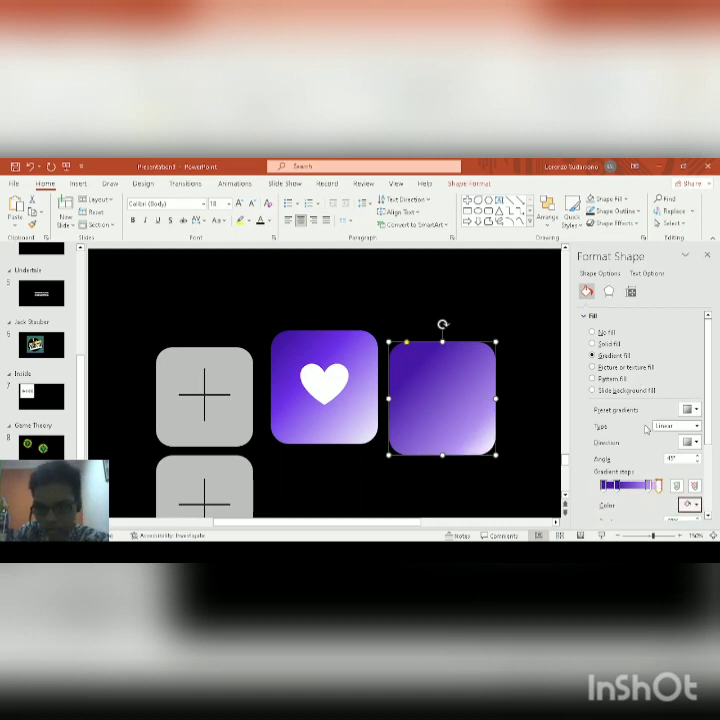
left_click_drag(653, 485, 643, 485)
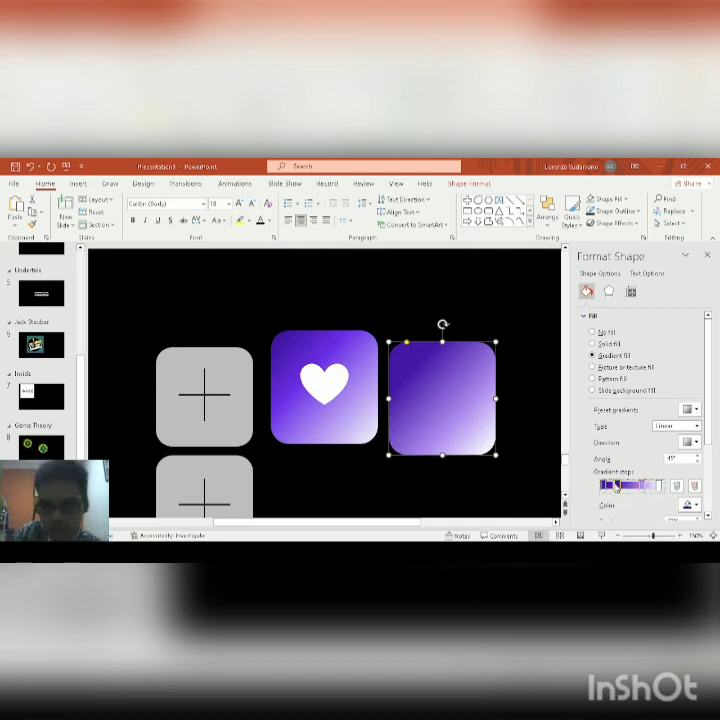
key("Delete")
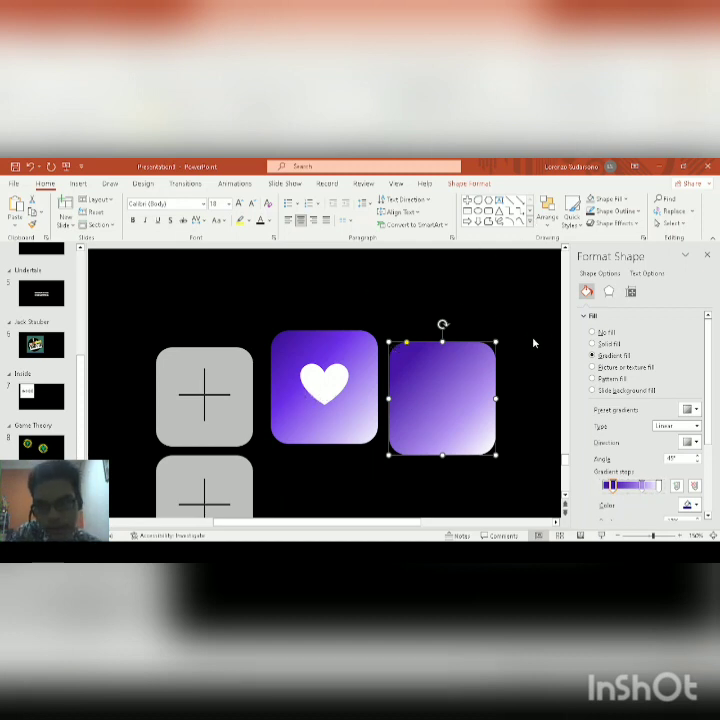
- Insert a 2.54 by 2.54 cm heart, fill it white without an outline and move it onto the reference heart
left_click(327, 386)
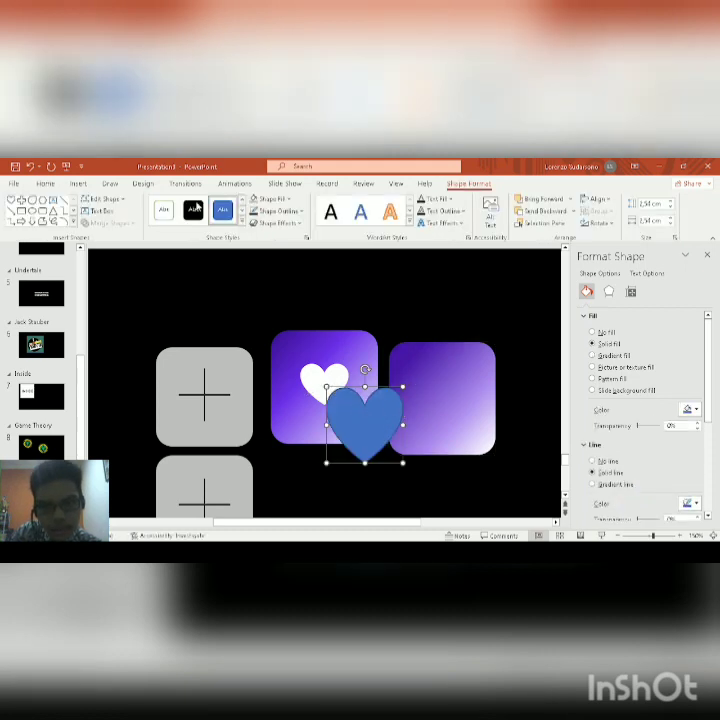
left_click(271, 200)
left_click(253, 226)
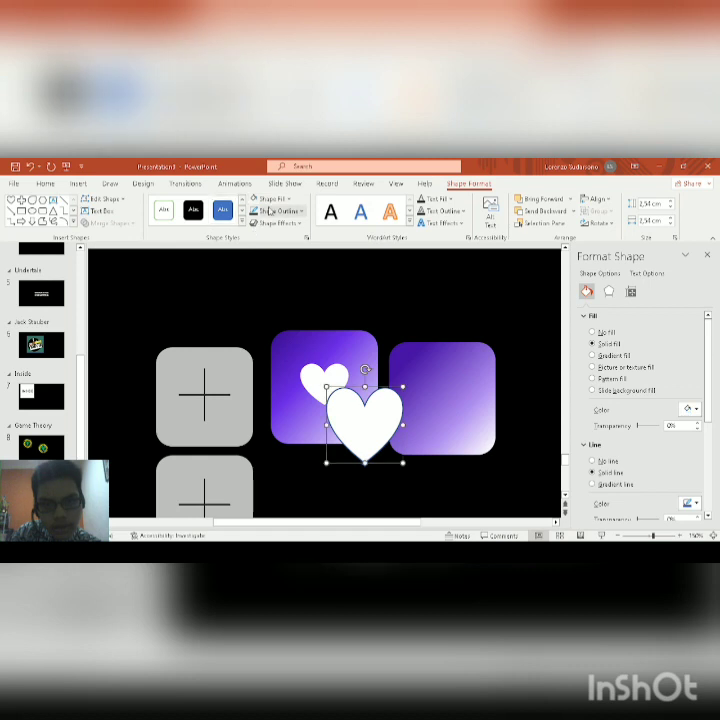
left_click(271, 209)
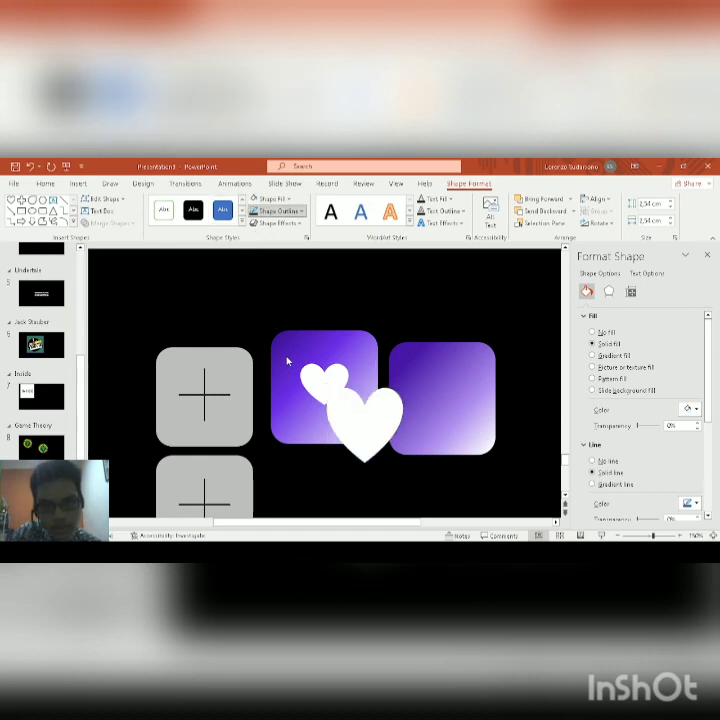
left_click_drag(372, 410, 351, 391)
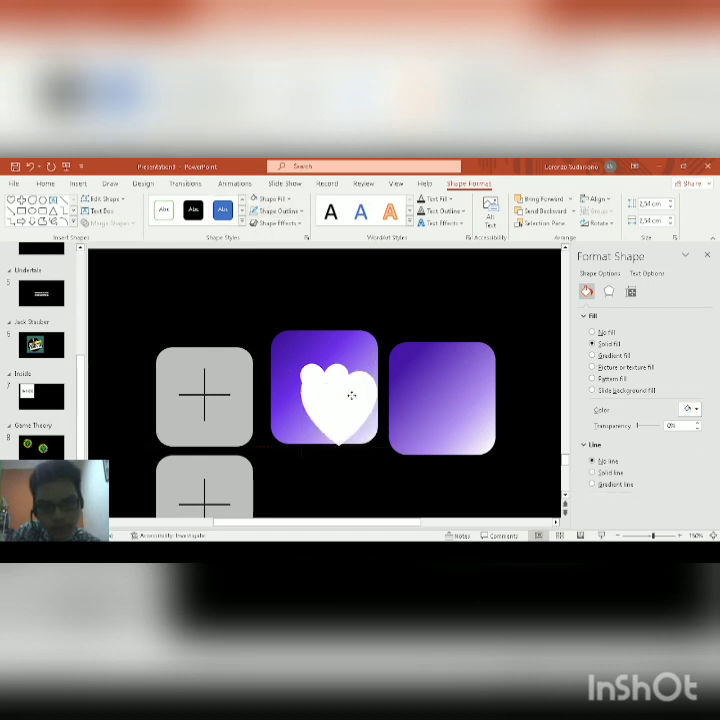
- Shrink the heart to about 1.38 by 1.57 cm over the reference heart, using a solid black shape style to match its edges
scroll(361, 393, "up", 10)
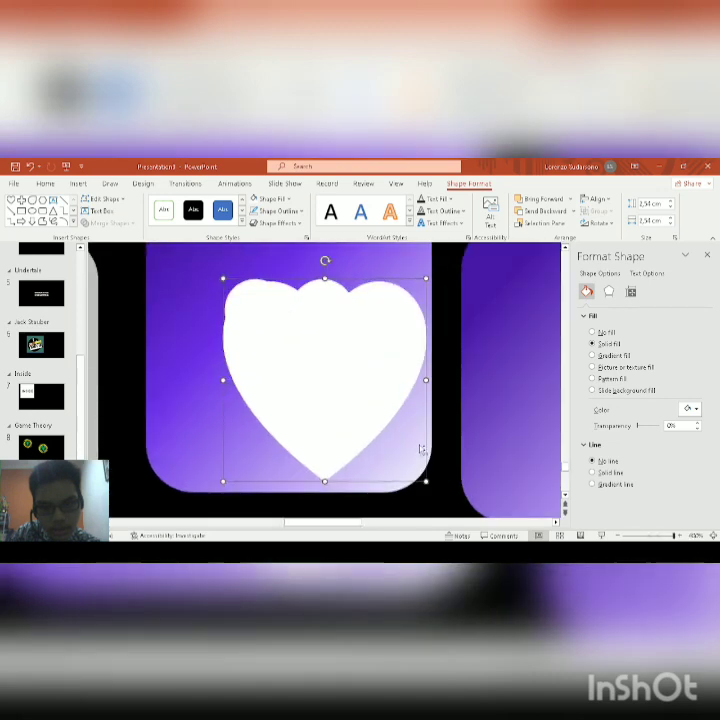
left_click_drag(426, 481, 401, 452)
left_click_drag(352, 413, 291, 385)
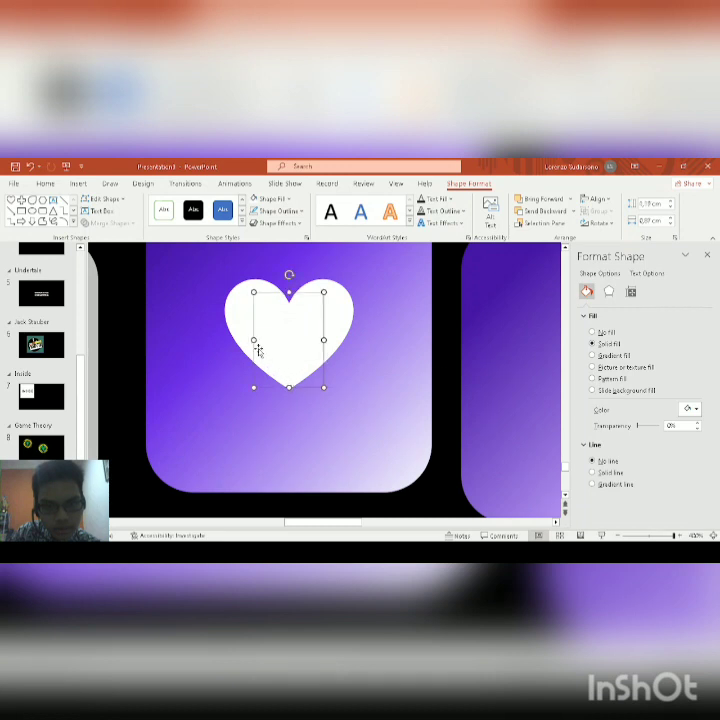
left_click_drag(252, 339, 351, 328)
left_click(193, 209)
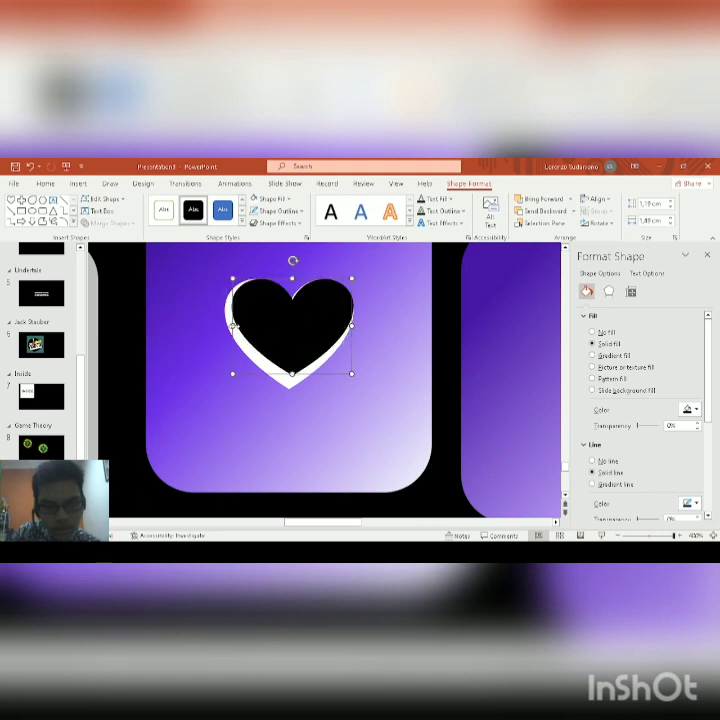
left_click_drag(233, 325, 224, 323)
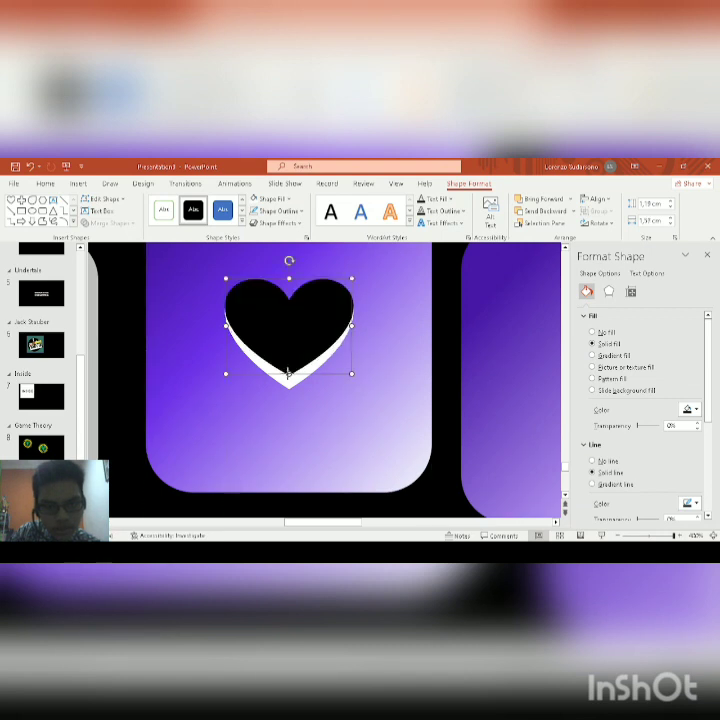
left_click_drag(288, 372, 288, 385)
- Align the black heart to the horizontal and vertical centre of the gradient tile copy, and move both below the reference heart tile
scroll(294, 366, "down", 3, "ctrl")
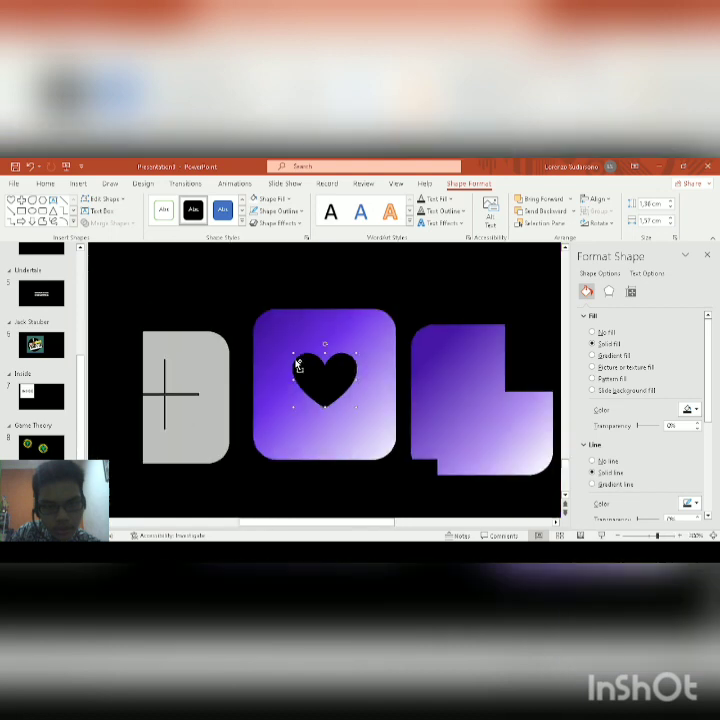
left_click(447, 390, "shift")
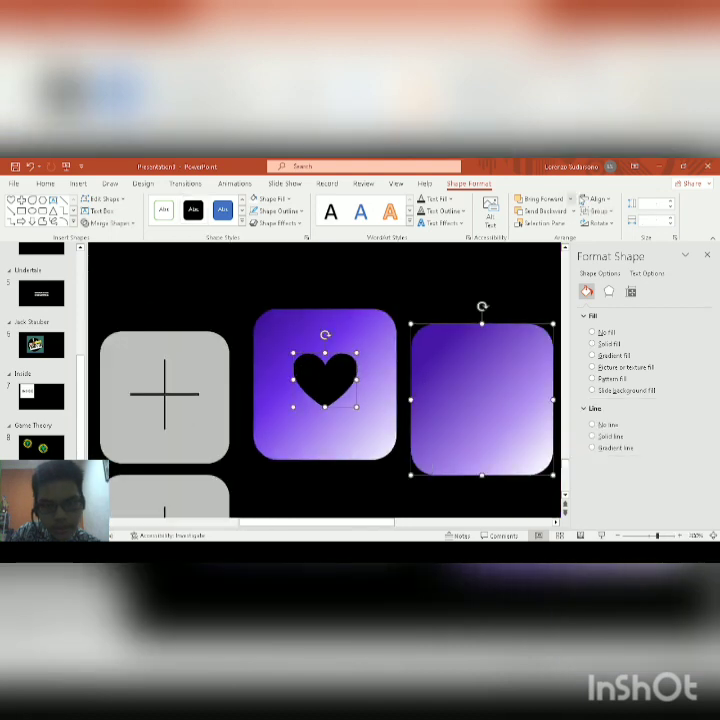
left_click(597, 200)
left_click(611, 250)
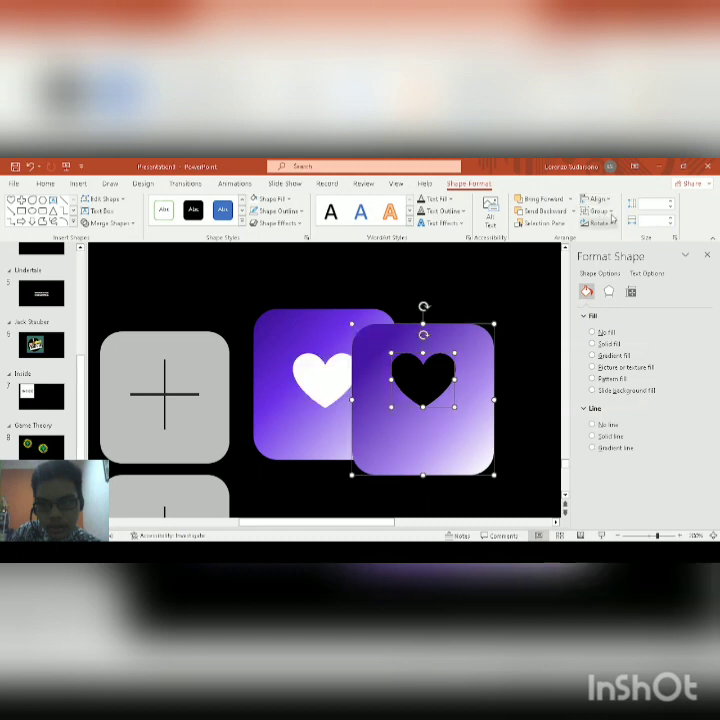
left_click(611, 274)
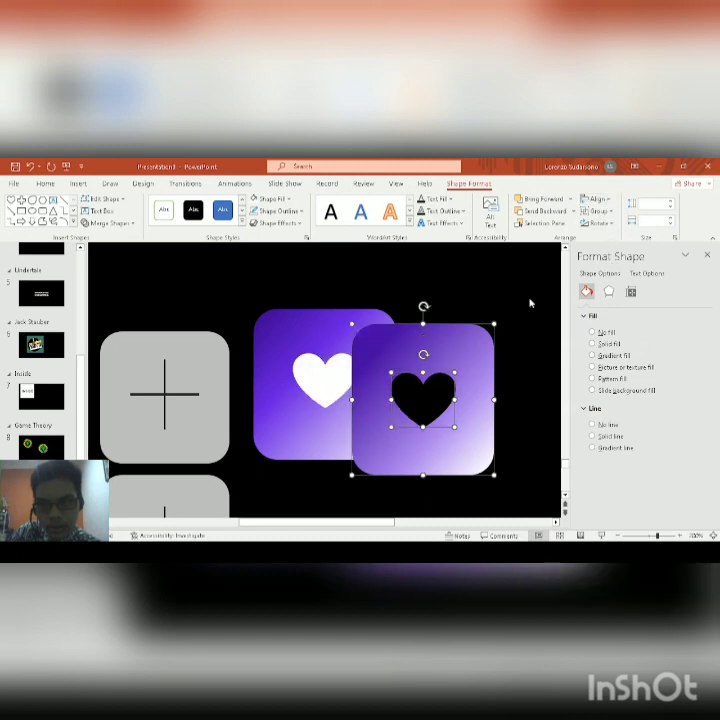
scroll(457, 338, "down", 3, "ctrl")
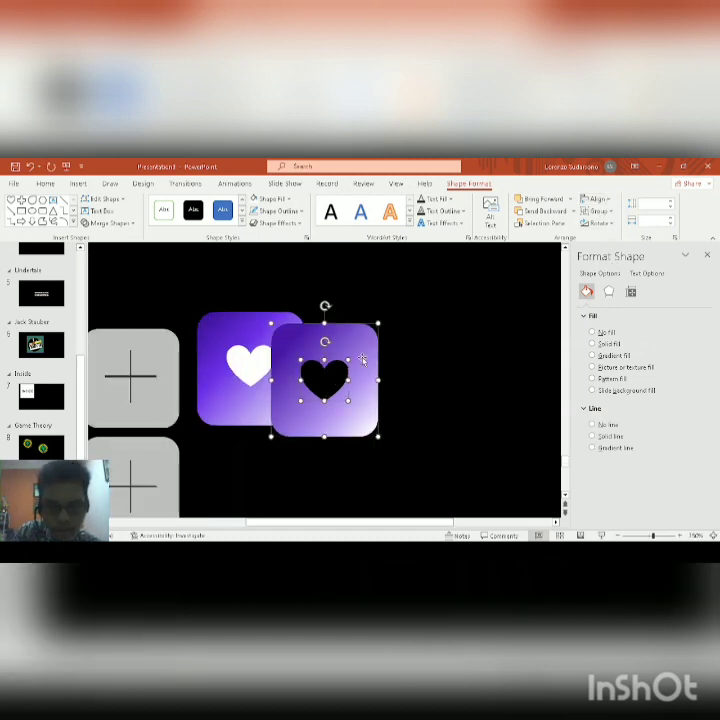
left_click_drag(364, 357, 303, 471)
scroll(408, 423, "down", 2)
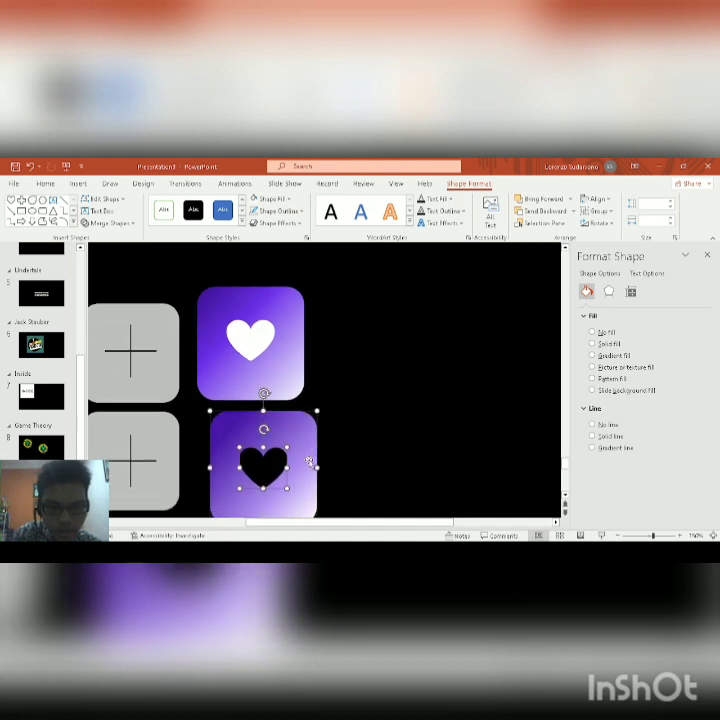
left_click(408, 423)
- Fill the black heart on the lower gradient tile with white and remove its outline
left_click(265, 442)
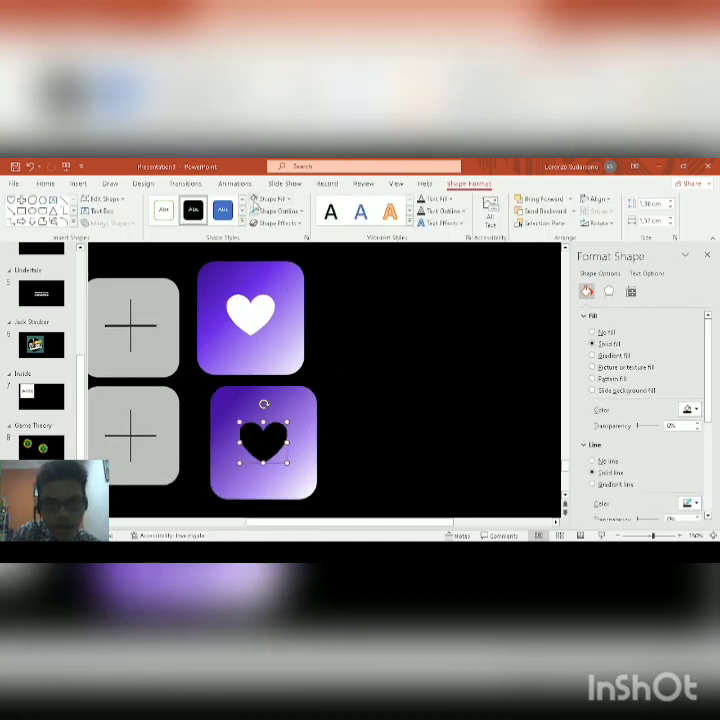
left_click(256, 199)
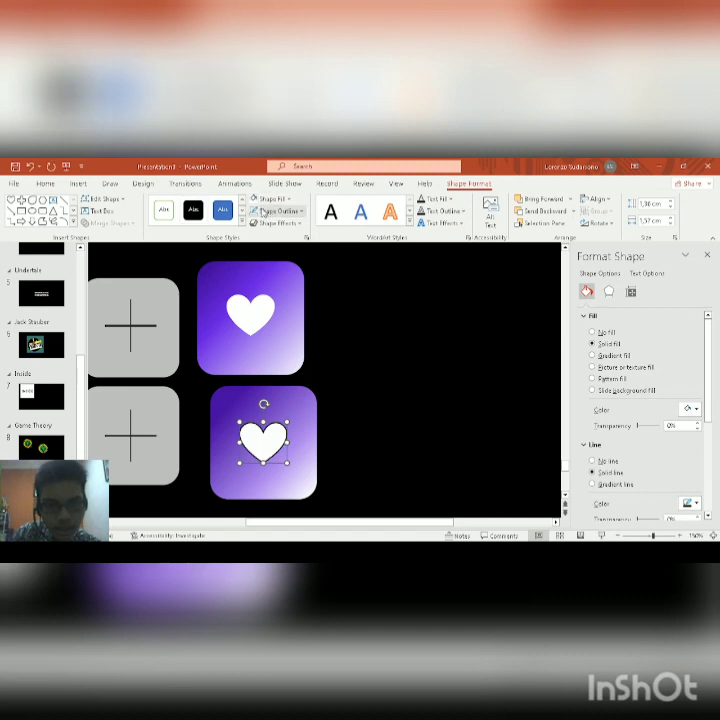
left_click(272, 211)
scroll(298, 338, "down", 5)
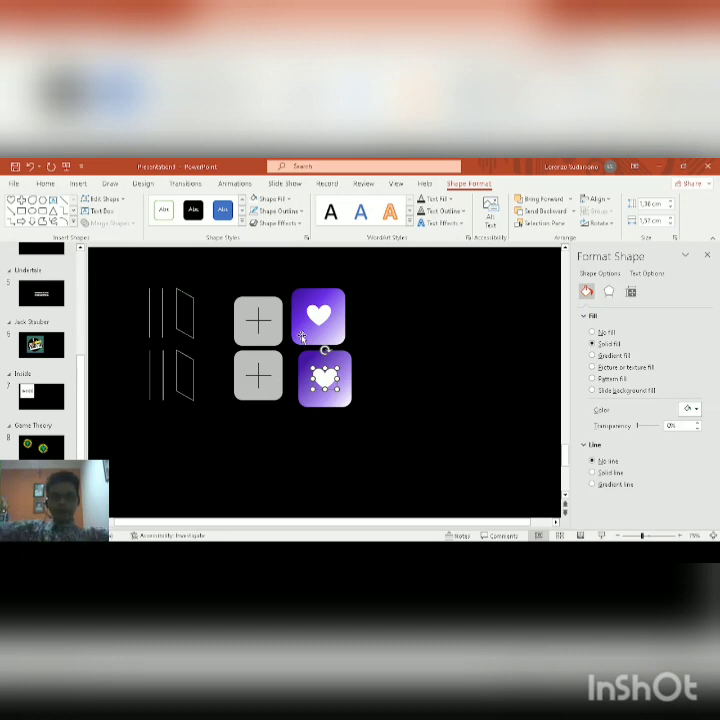
left_click(448, 432)
scroll(447, 432, "down", 1)
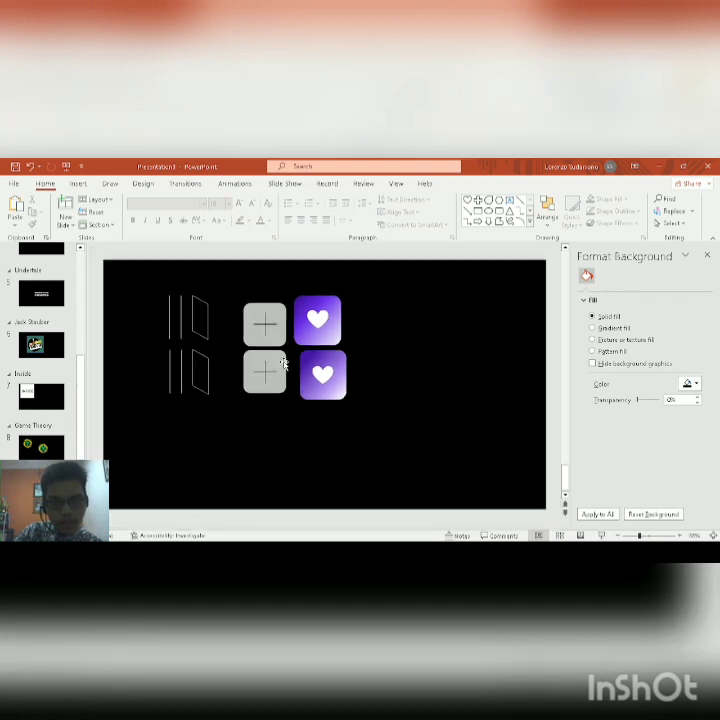